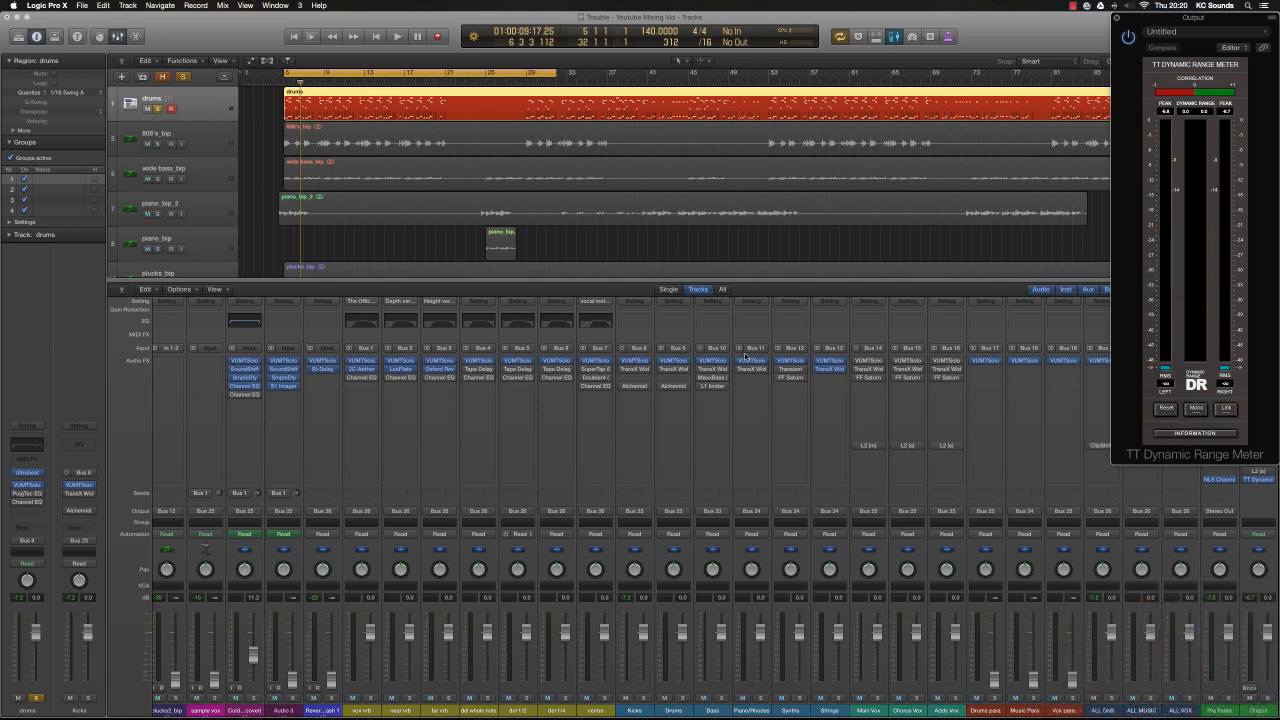
Step: Select the hh to cowbell channels in the mixer and play the project with the drums channel's VUMTSolo meter open
{"action": "scroll", "coordinate": [682, 458], "scroll_direction": "left", "scroll_amount": 10}
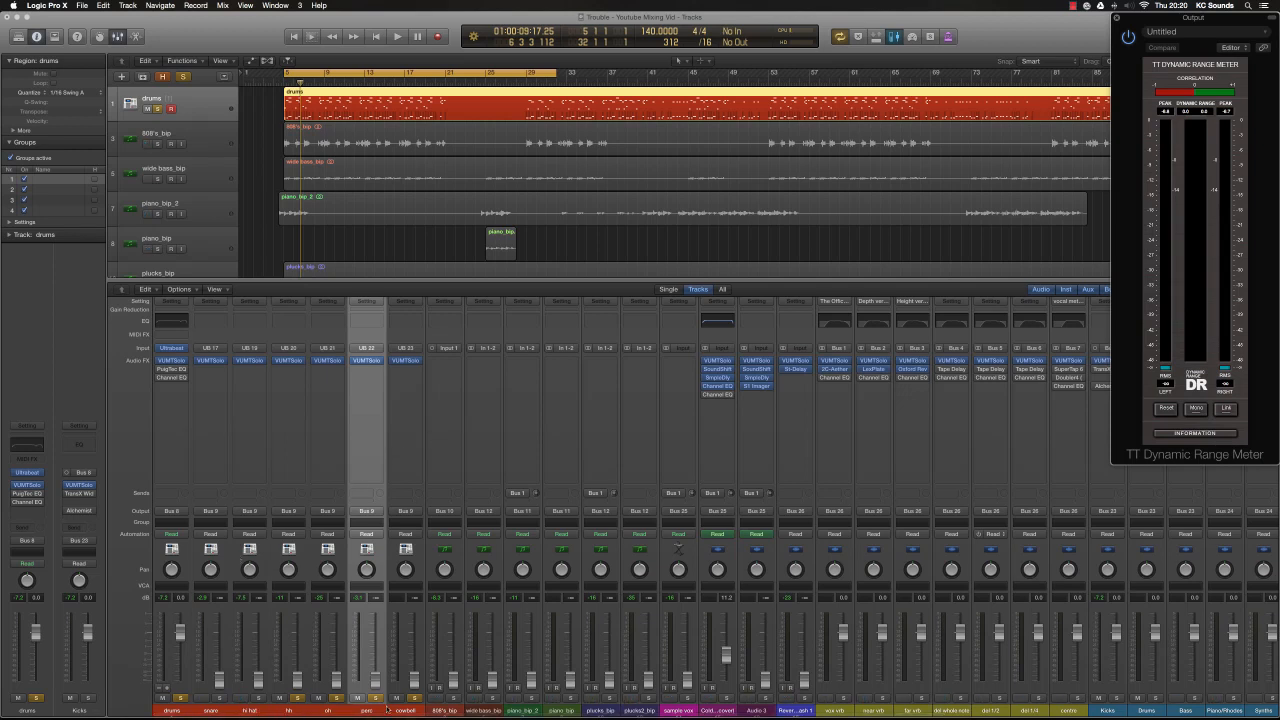
{"action": "left_click_drag", "start_coordinate": [388, 708], "coordinate": [302, 699]}
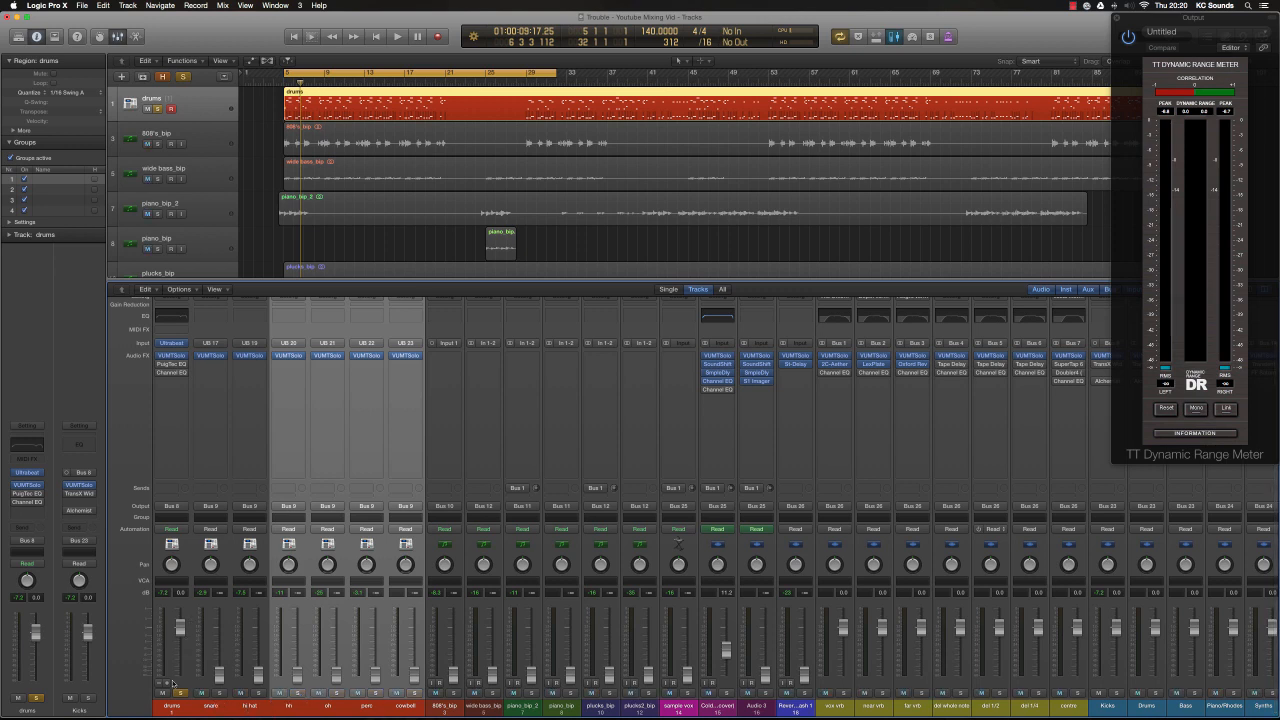
{"action": "left_click", "coordinate": [172, 356]}
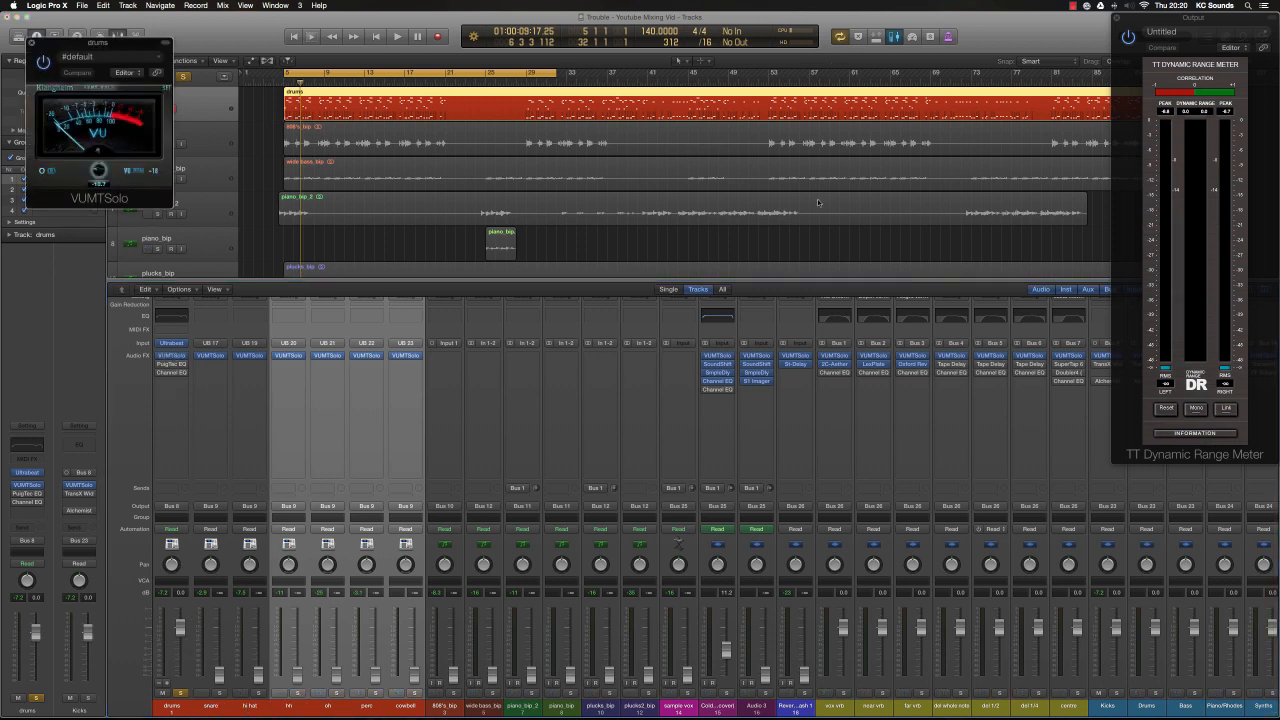
{"action": "key", "text": "space"}
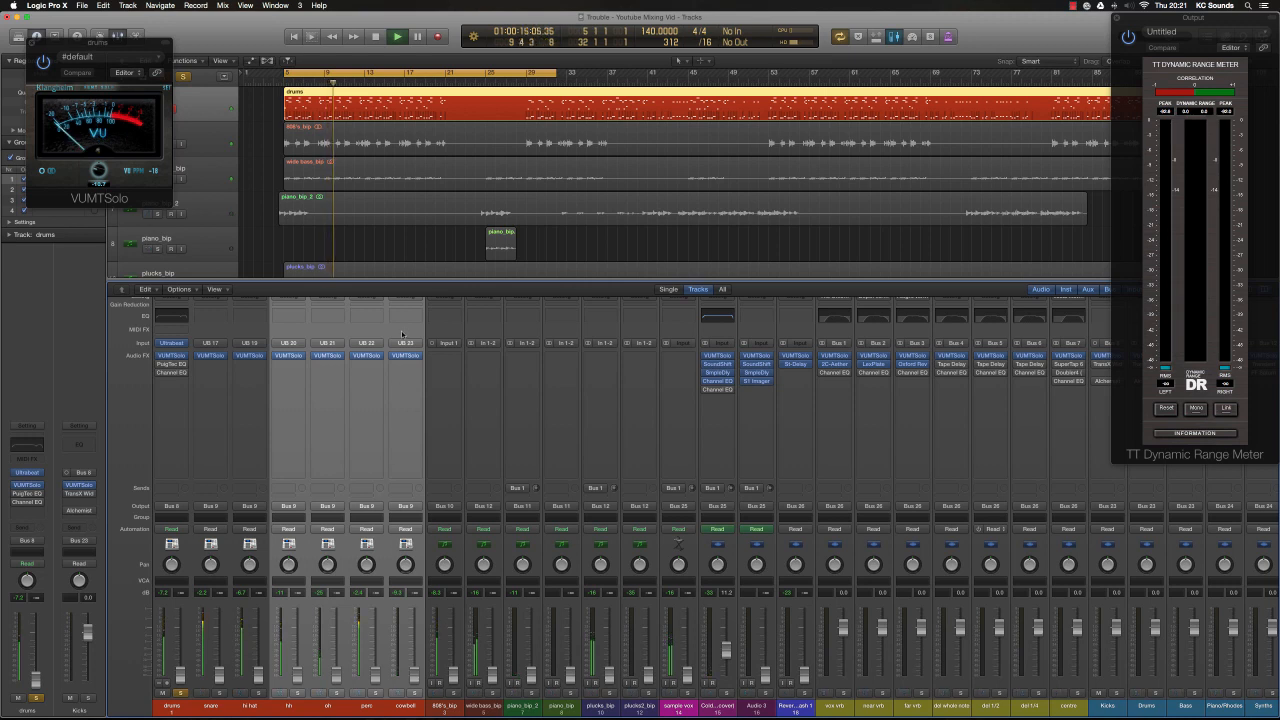
Step: Check the perc channel's level on its VUMTSolo meter during playback, moving the meter aside, and stop the project
{"action": "left_click", "coordinate": [366, 357]}
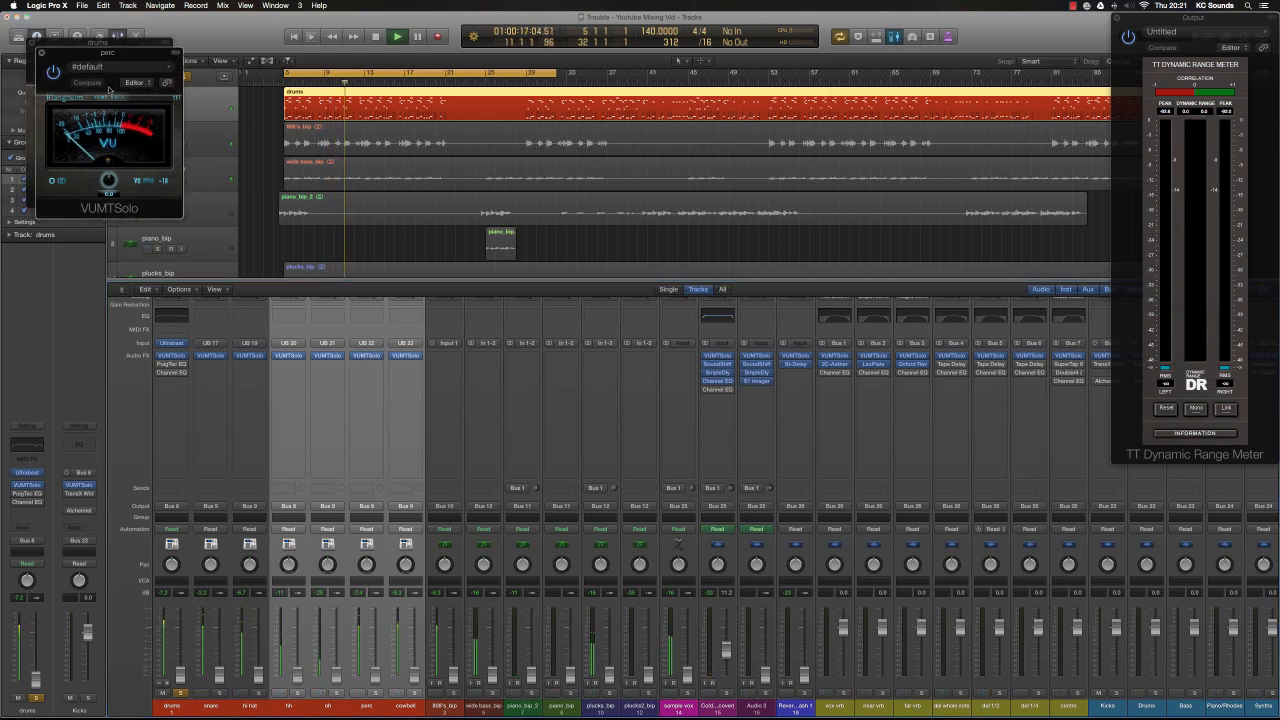
{"action": "left_click_drag", "start_coordinate": [88, 54], "coordinate": [664, 241]}
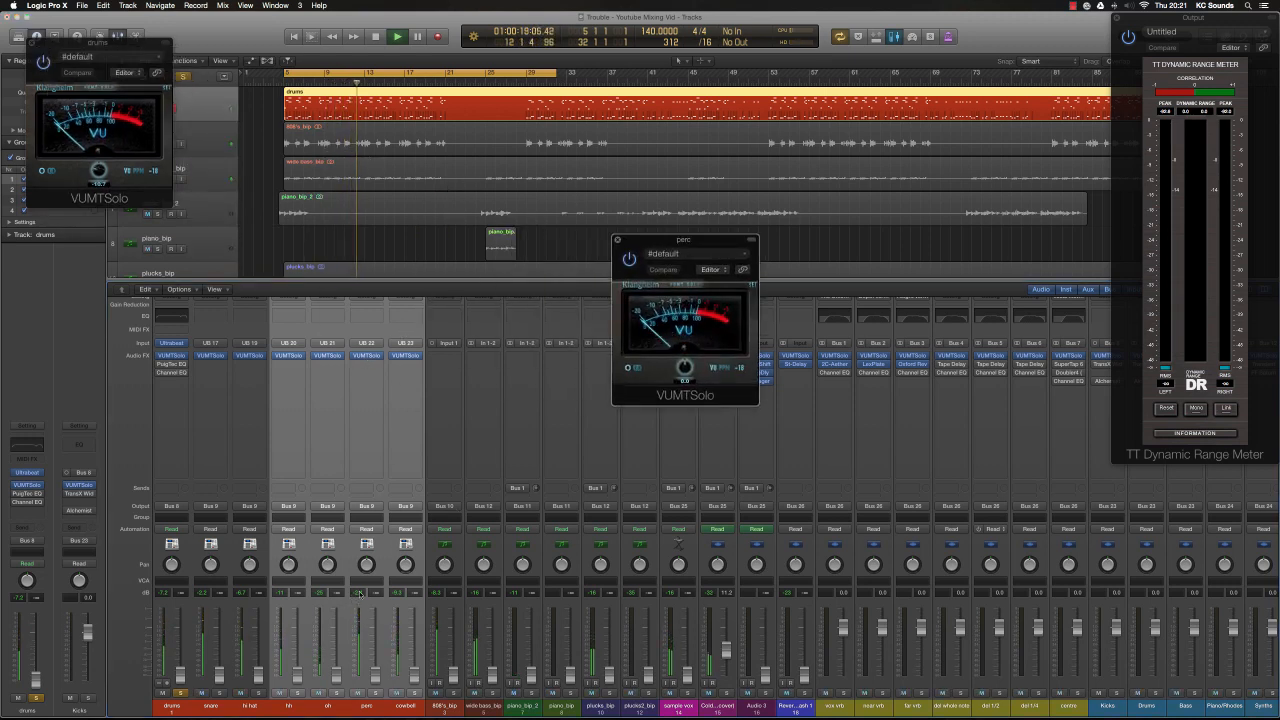
{"action": "key", "text": "space"}
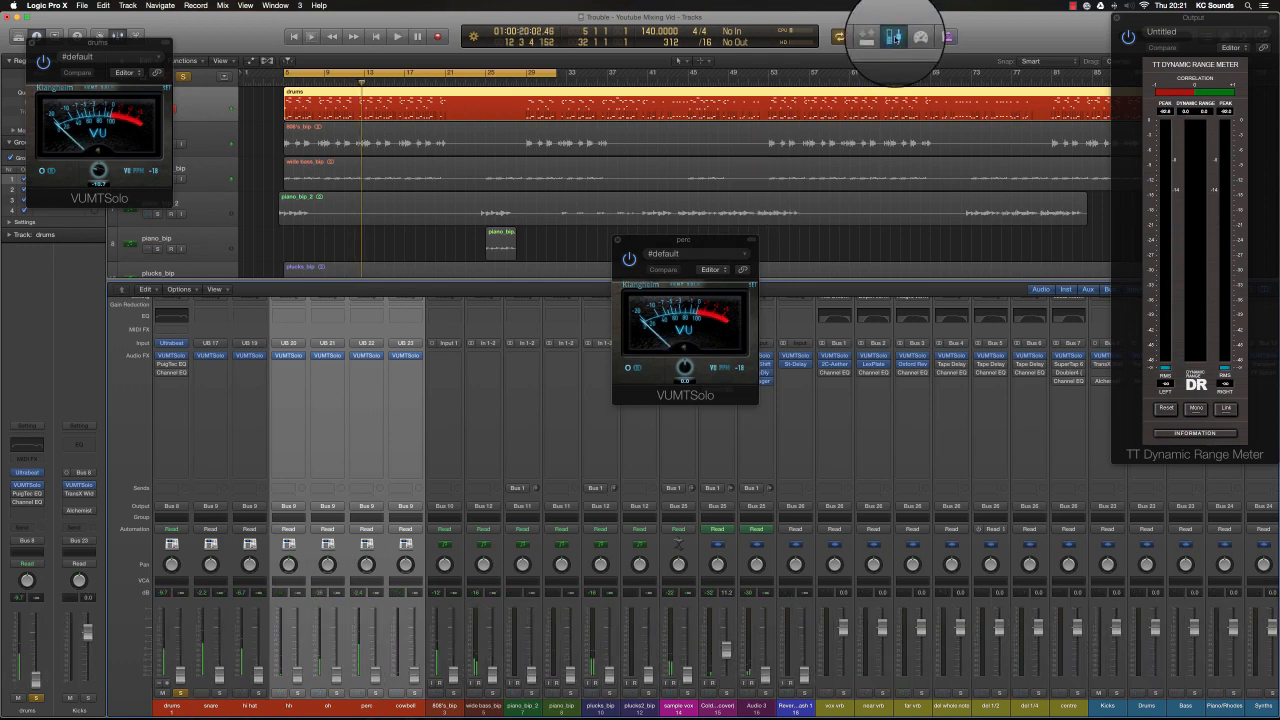
Step: Customize the control bar with Pre-Fader Metering enabled under Modes and Functions and accept the settings
{"action": "left_click", "coordinate": [1002, 44]}
{"action": "left_click", "coordinate": [746, 149]}
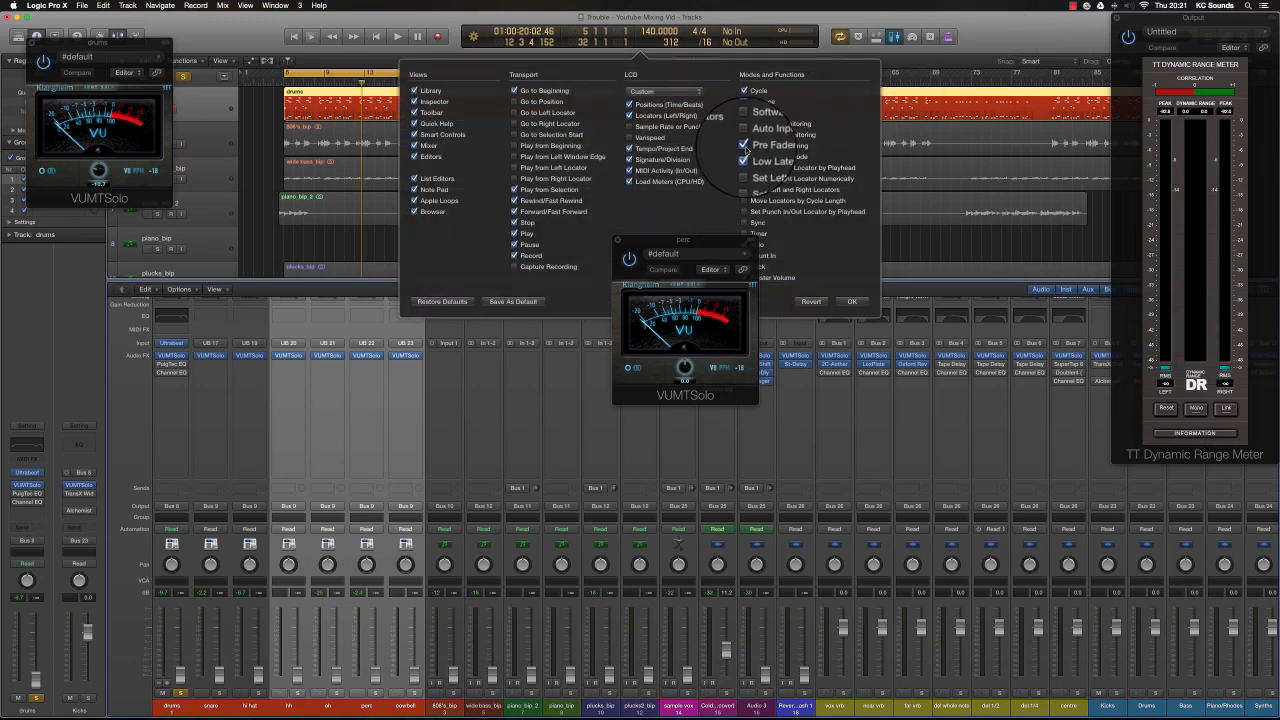
{"action": "left_click", "coordinate": [746, 149]}
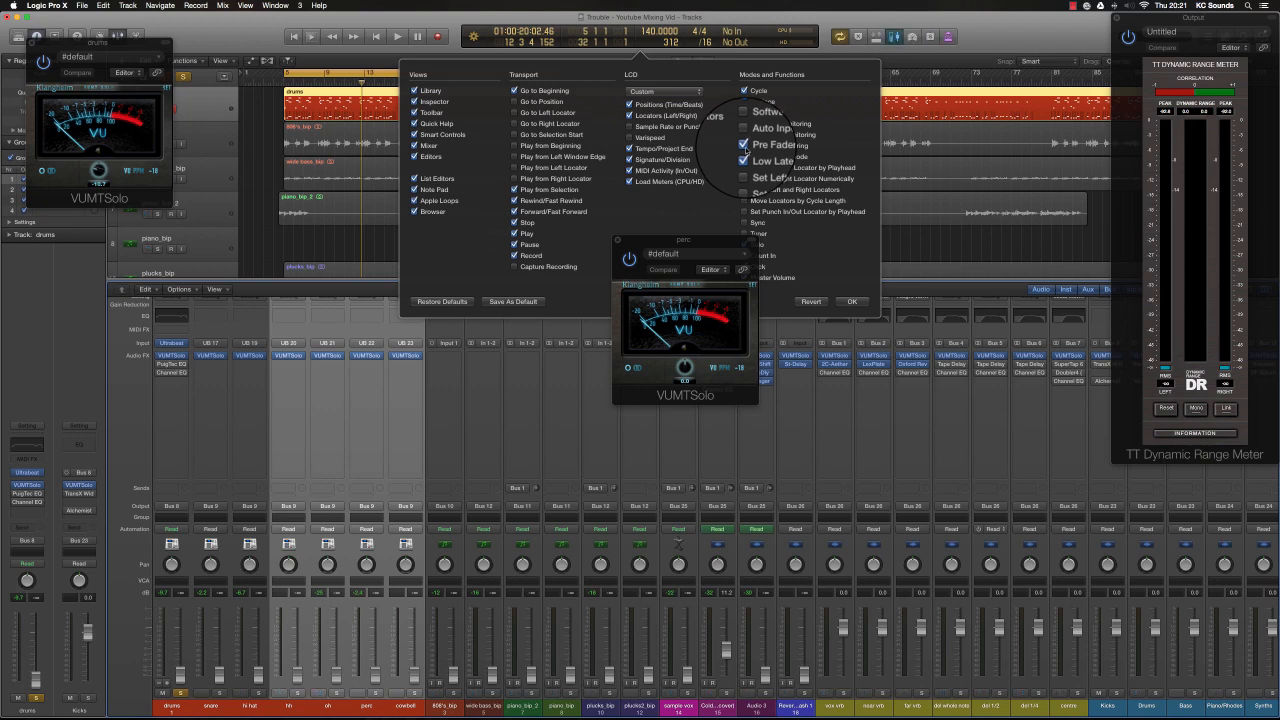
{"action": "left_click", "coordinate": [849, 301]}
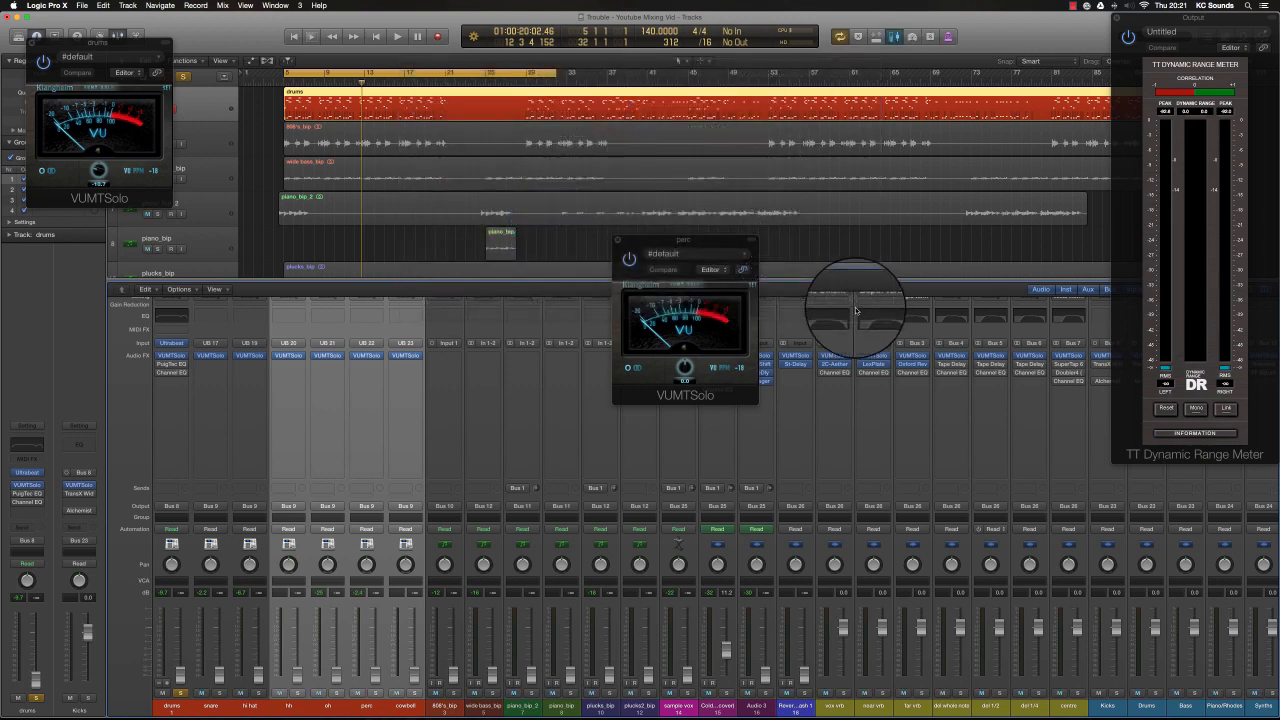
Step: Play the project to check the channel levels and the output meter, closing the perc channel's VUMTSolo window
{"action": "key", "text": "space"}
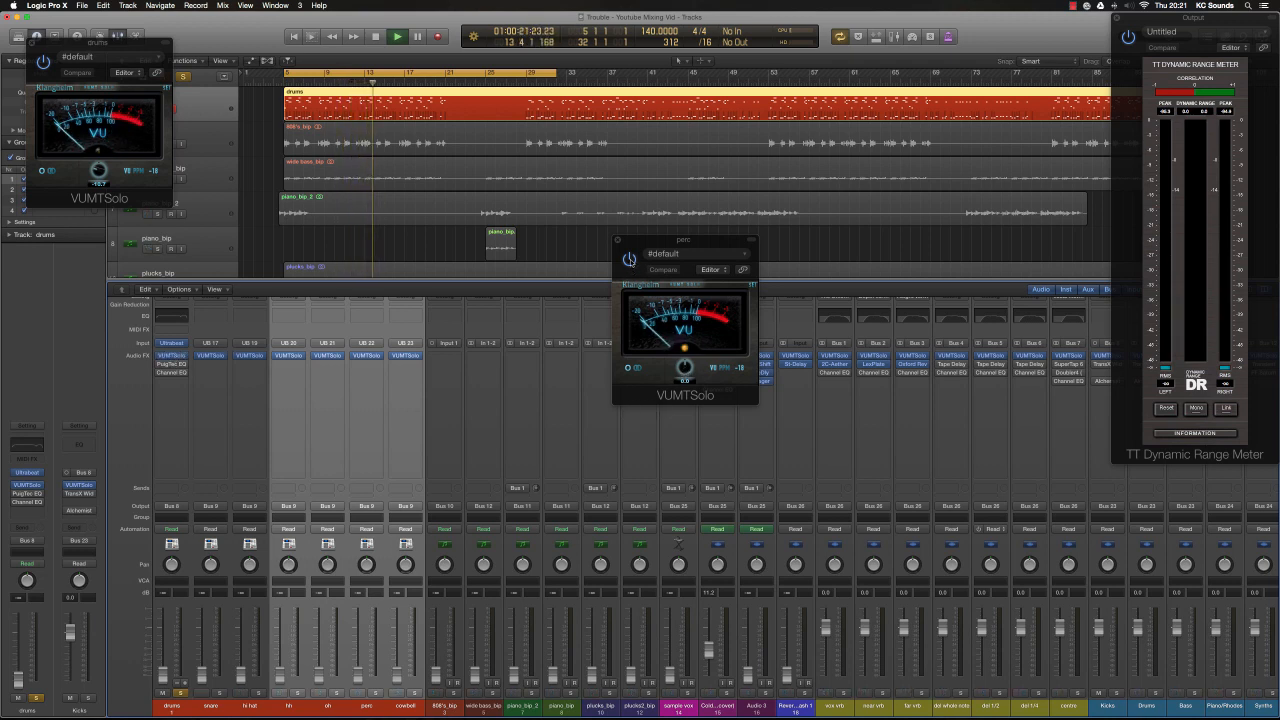
{"action": "left_click", "coordinate": [618, 242]}
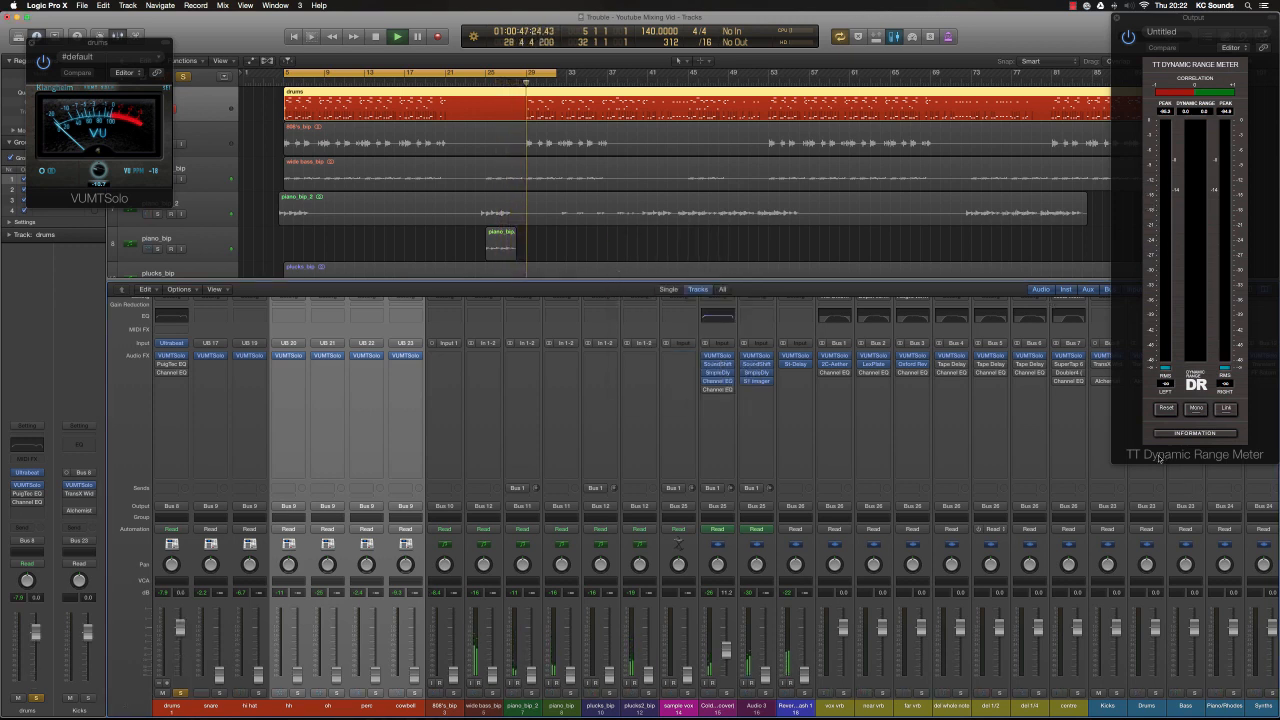
{"action": "key", "text": "space"}
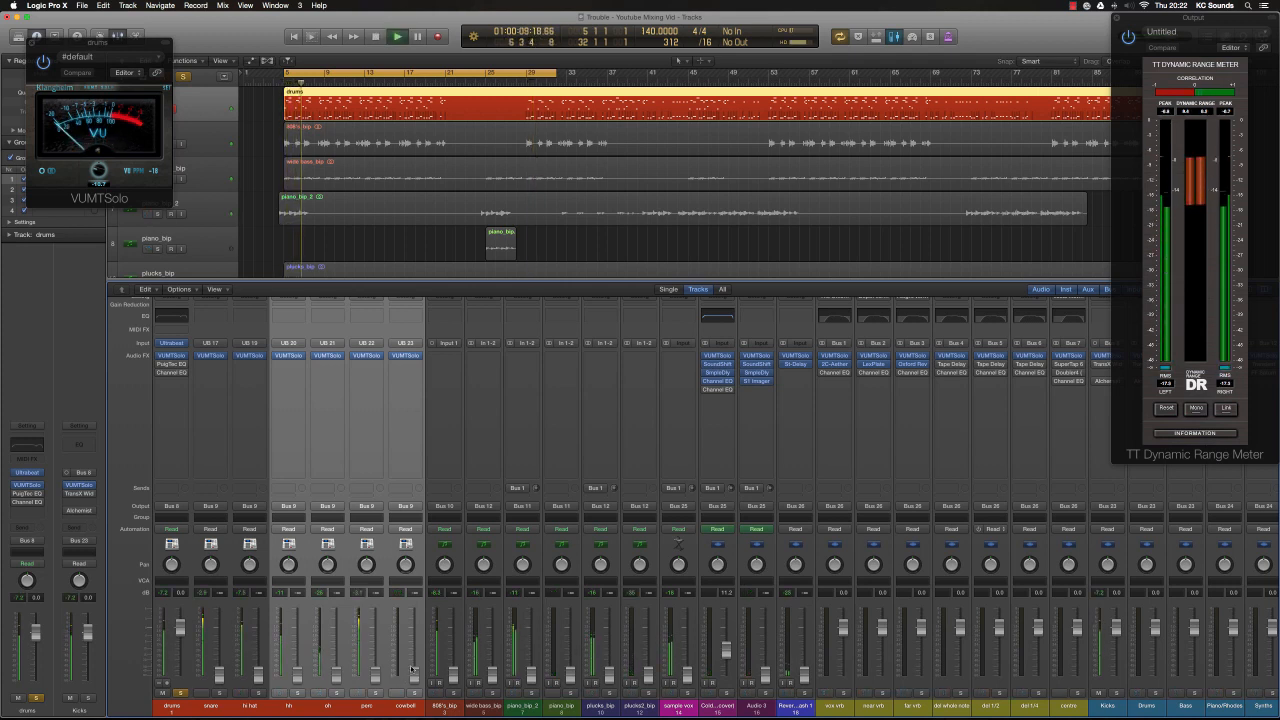
{"action": "key", "text": "space"}
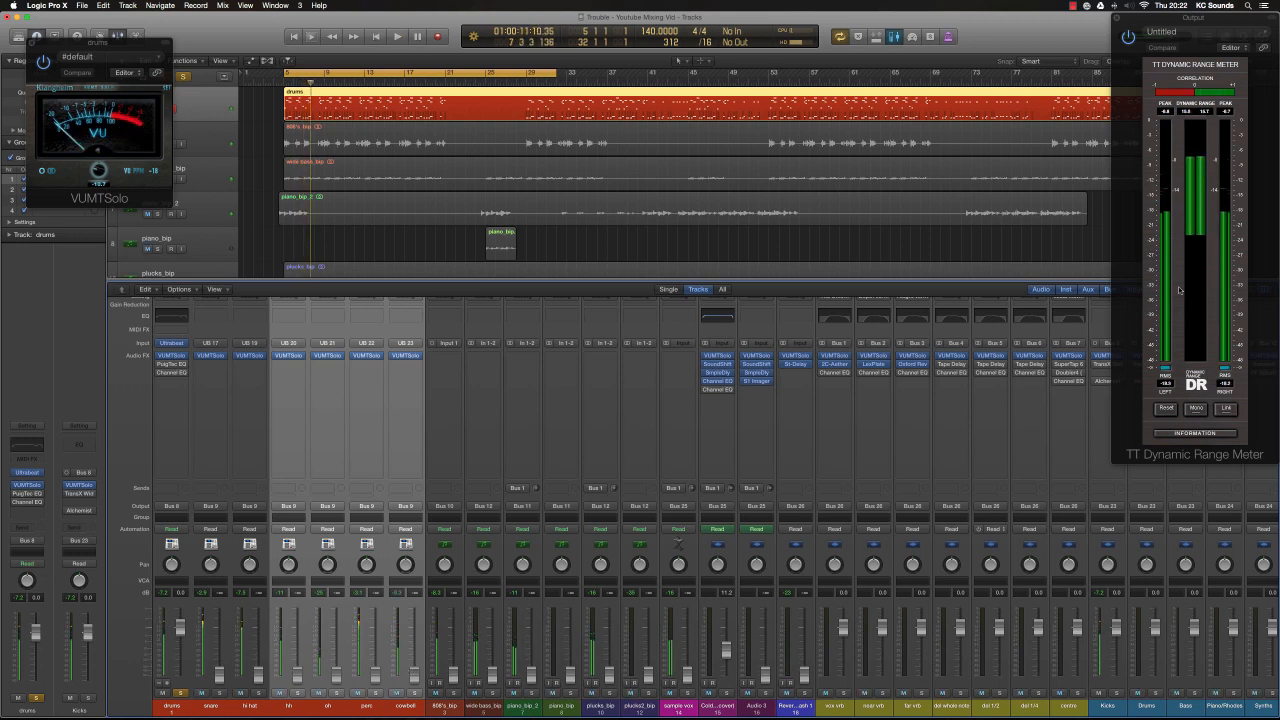
Step: Switch the output's TT Dynamic Range Meter to Mono and move its window clear of the Pre Fader and Output channels
{"action": "left_click", "coordinate": [1200, 411]}
{"action": "key", "text": "space"}
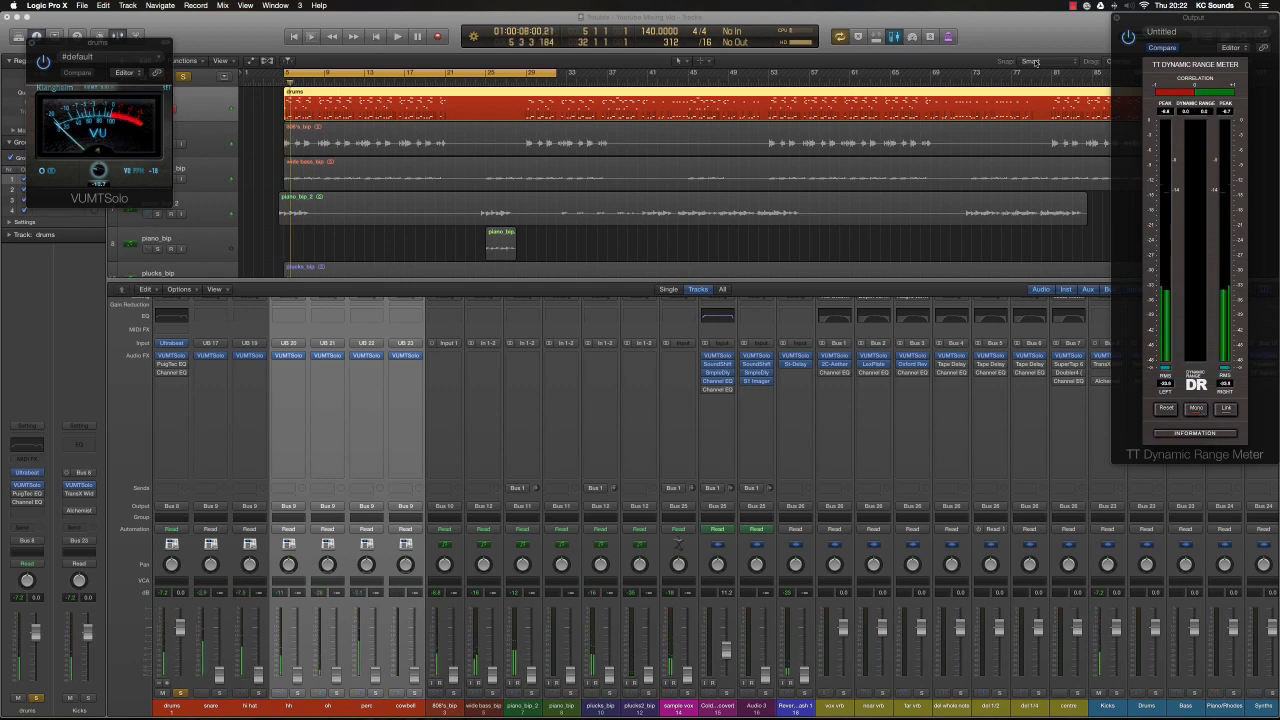
{"action": "key", "text": "v"}
{"action": "scroll", "coordinate": [756, 459], "scroll_direction": "right", "scroll_amount": 10}
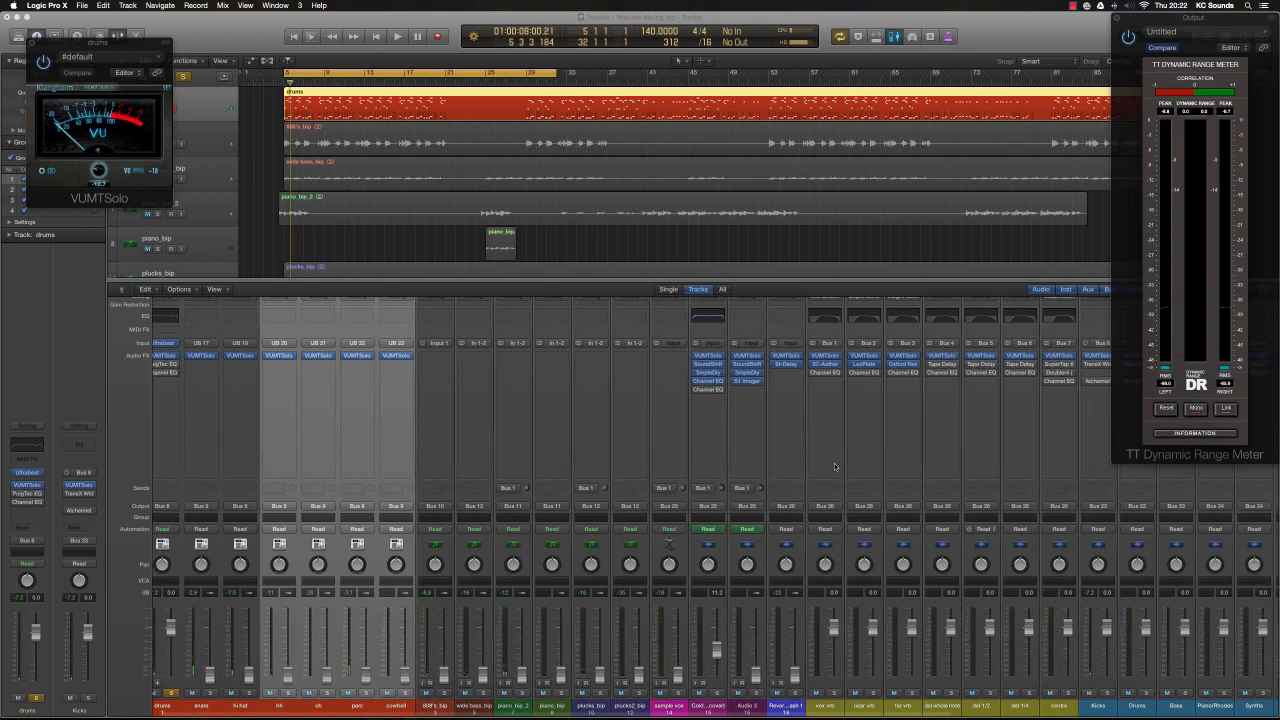
{"action": "left_click_drag", "start_coordinate": [1117, 42], "coordinate": [722, 42]}
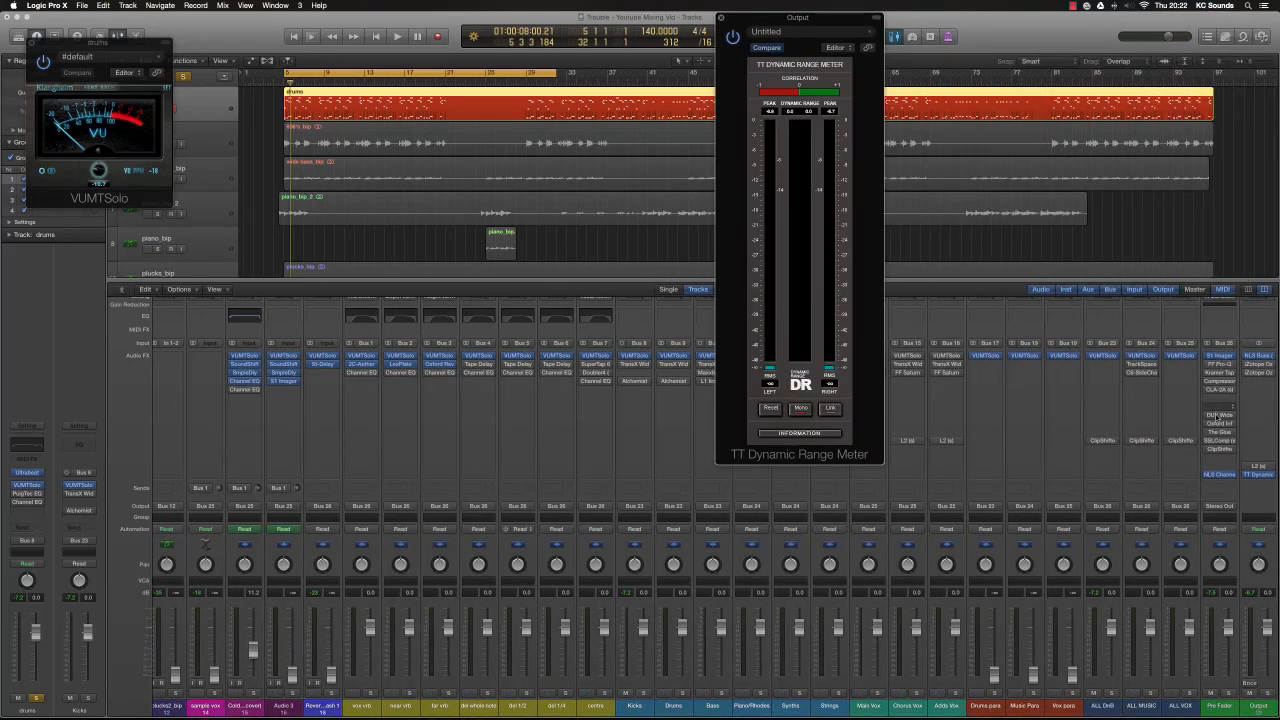
Step: Review the low-cut band of the FF Pro-Q equalizer on the Pre Fader channel and close the plug-in
{"action": "left_click", "coordinate": [1259, 365]}
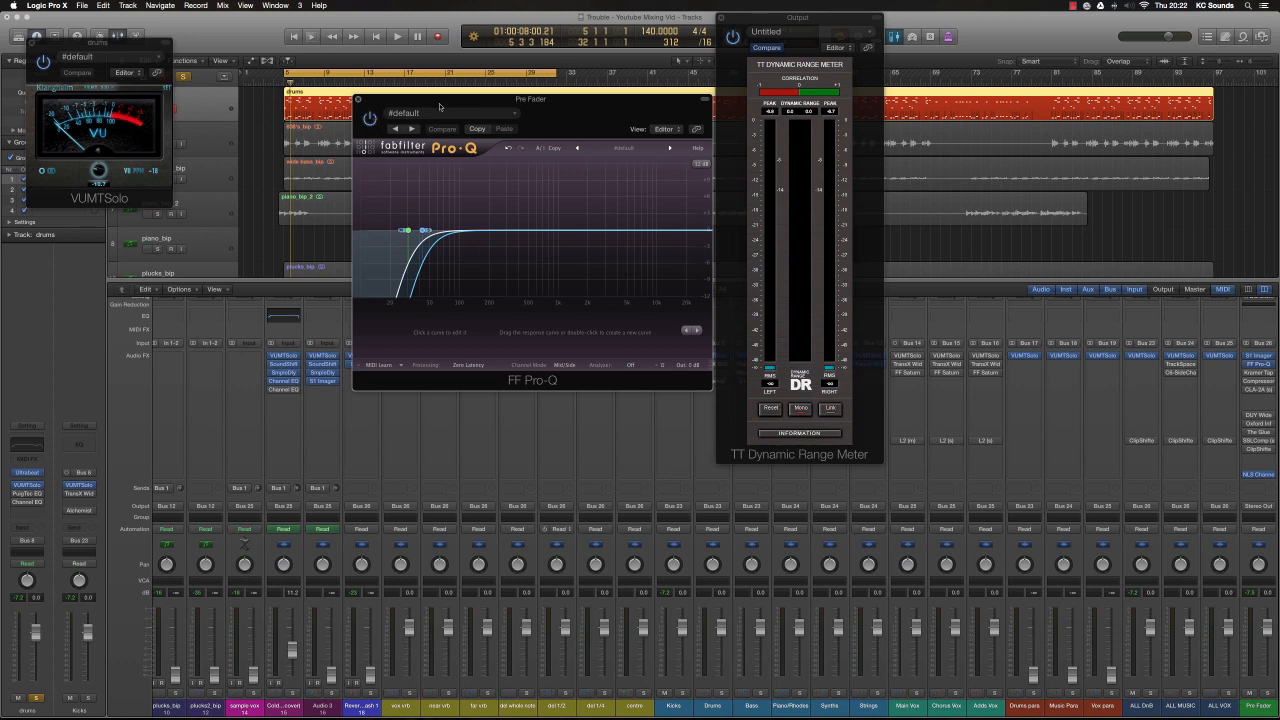
{"action": "left_click_drag", "start_coordinate": [439, 107], "coordinate": [566, 336]}
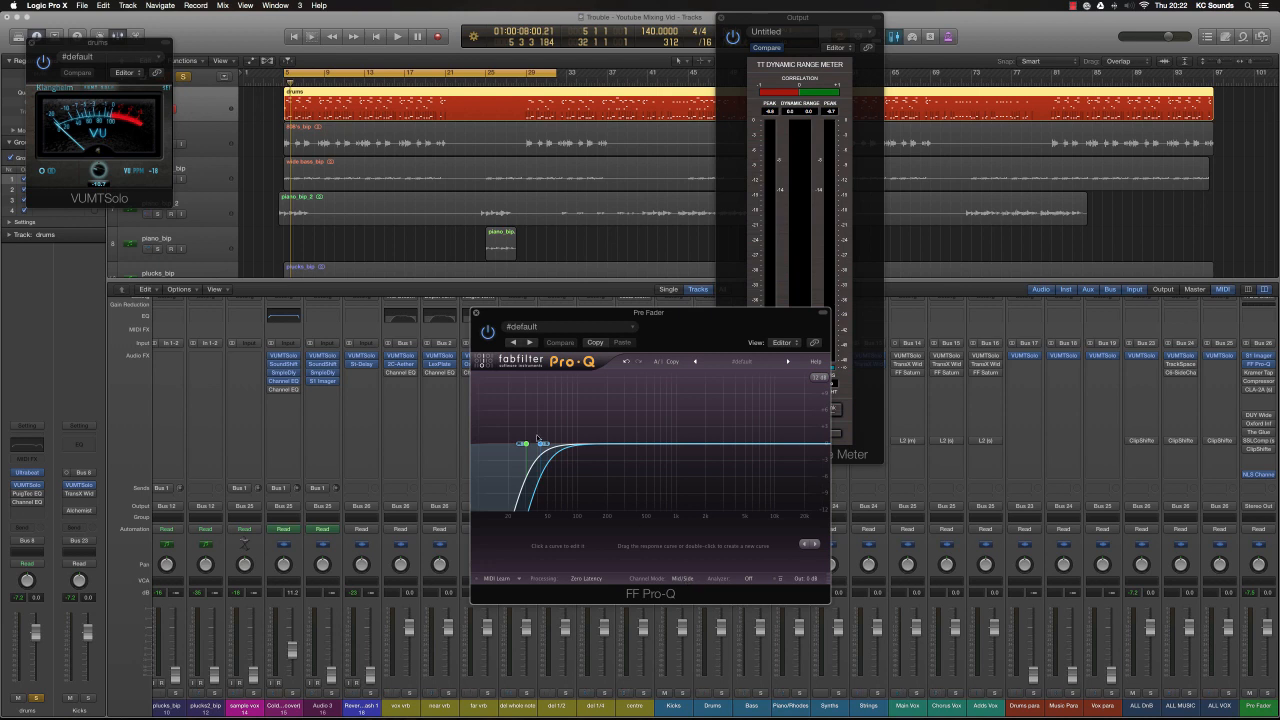
{"action": "left_click", "coordinate": [541, 444]}
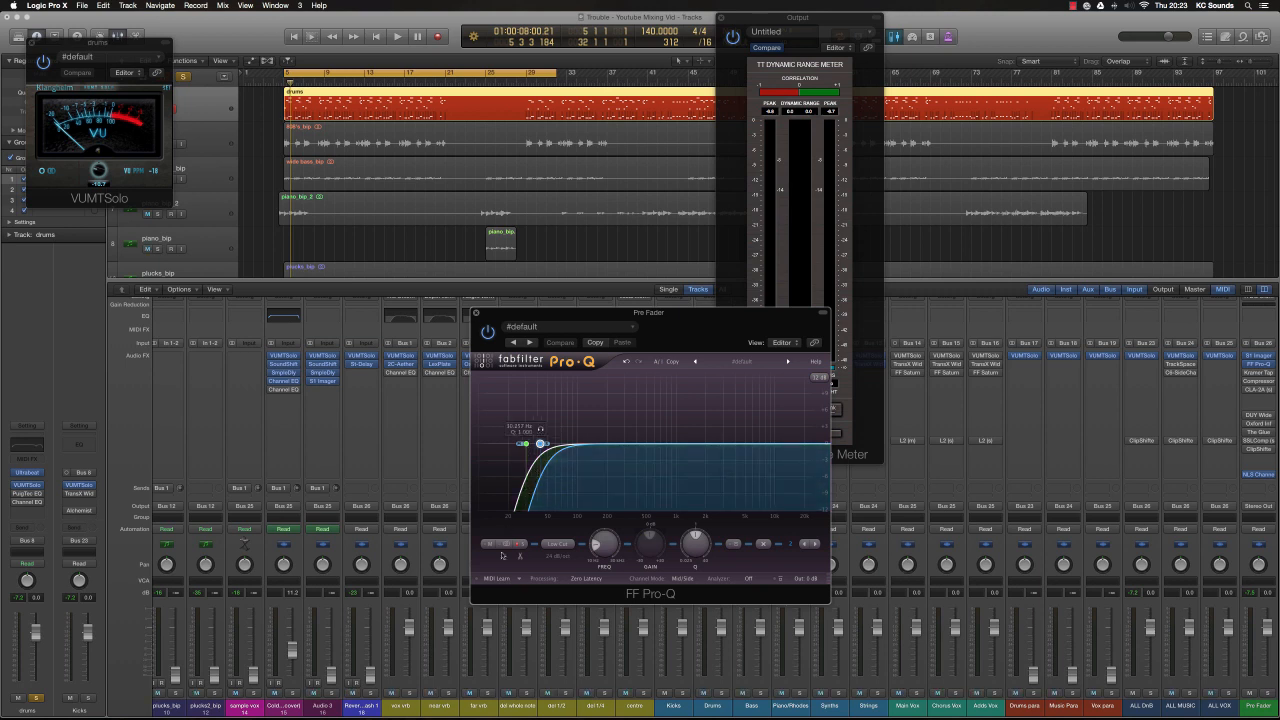
{"action": "left_click", "coordinate": [477, 314]}
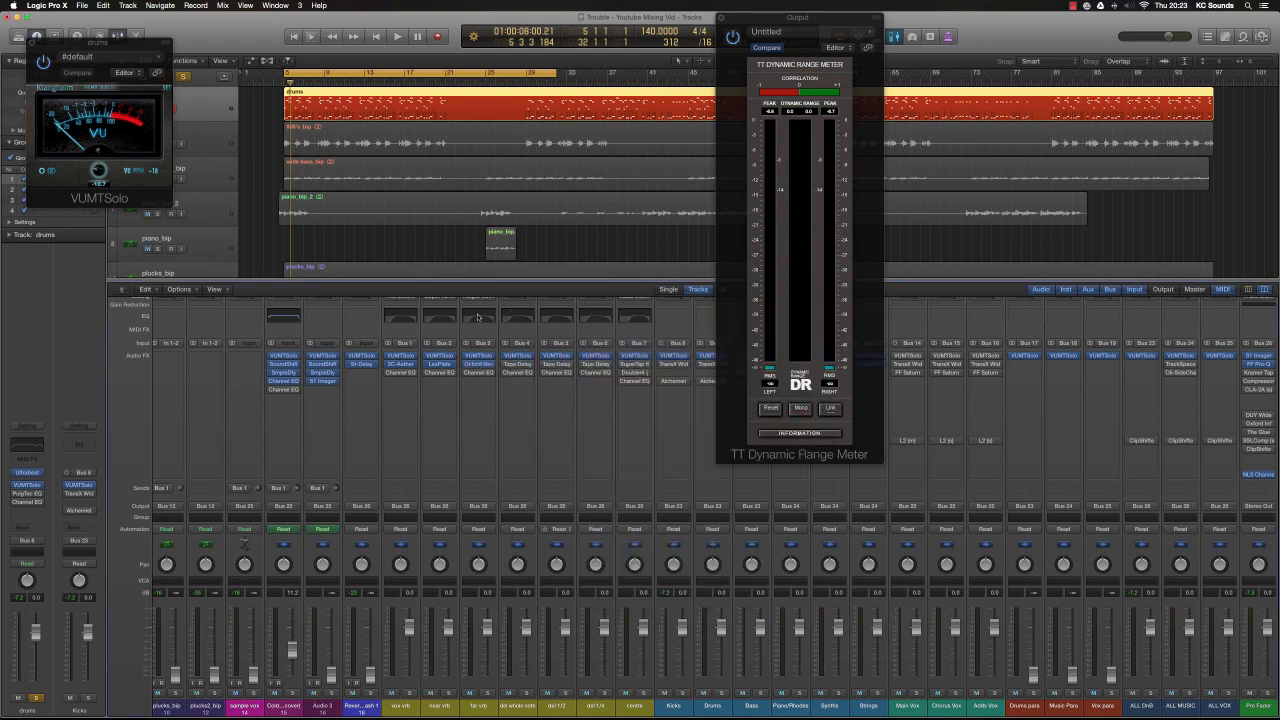
Step: Enable the Kramer Tape and CLA-2A plug-ins on the Pre Fader channel, closing each one after review
{"action": "left_click", "coordinate": [1259, 374]}
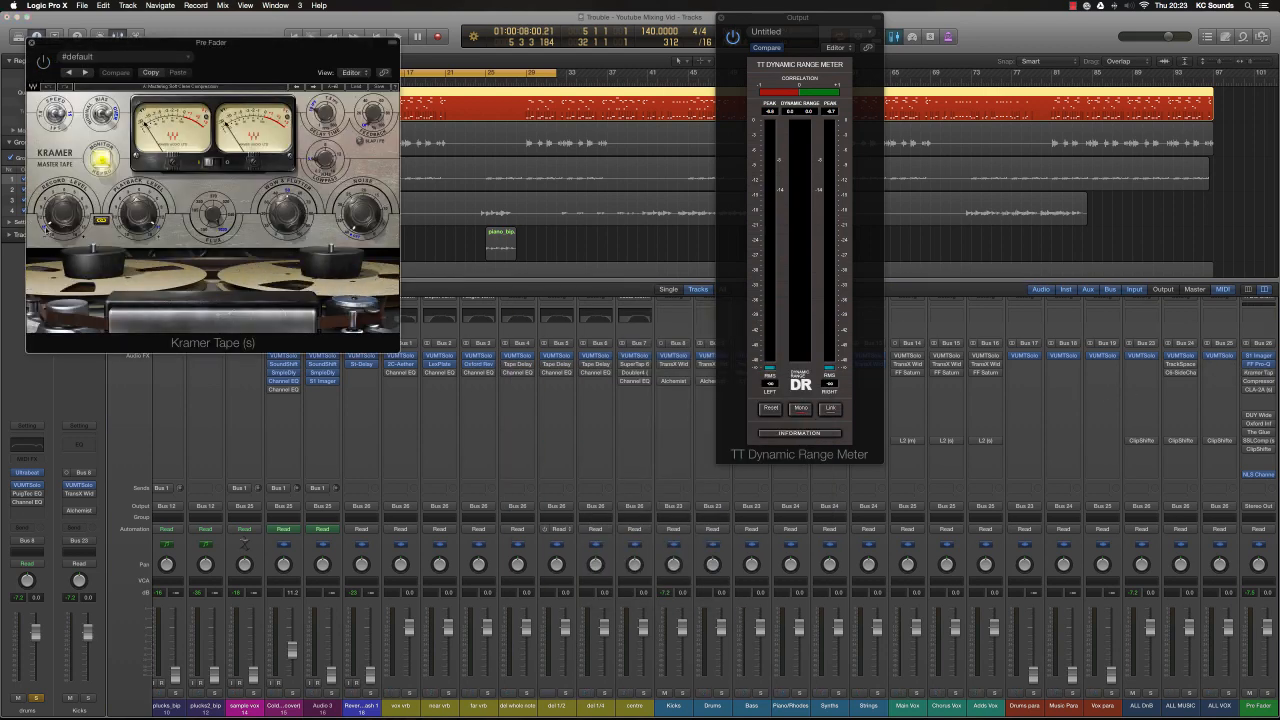
{"action": "left_click_drag", "start_coordinate": [166, 46], "coordinate": [641, 316]}
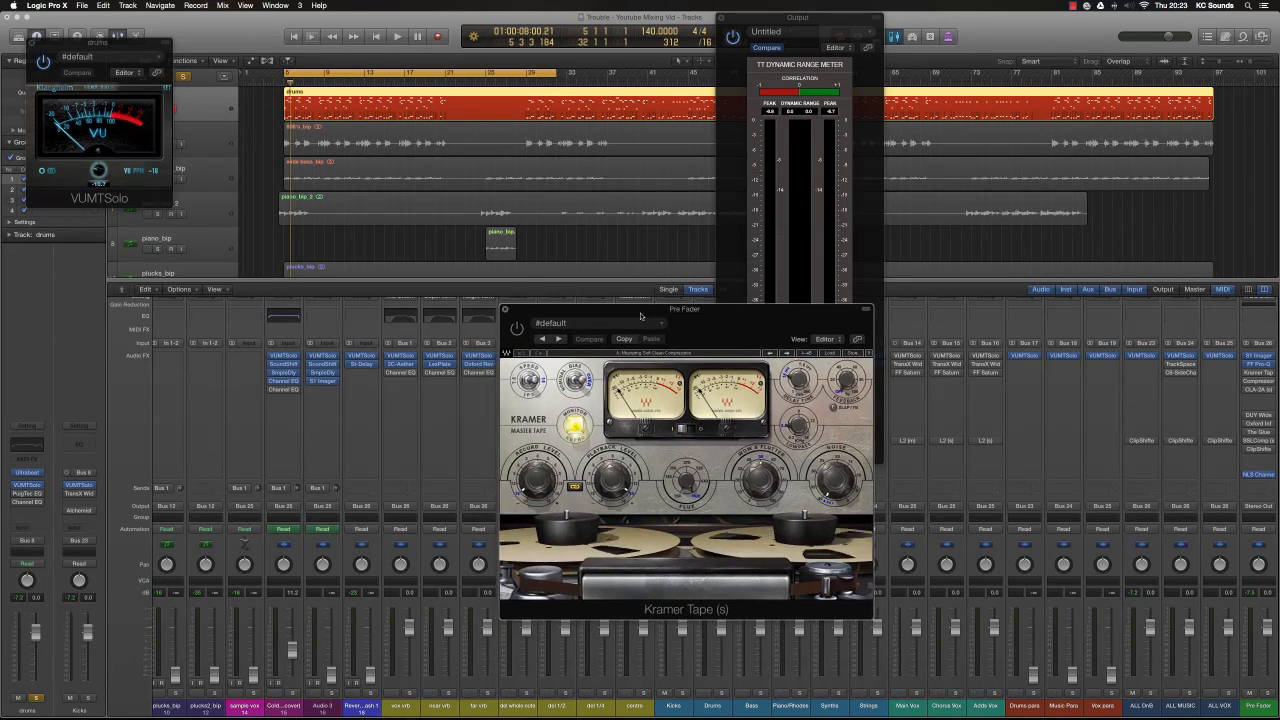
{"action": "left_click_drag", "start_coordinate": [779, 317], "coordinate": [587, 308]}
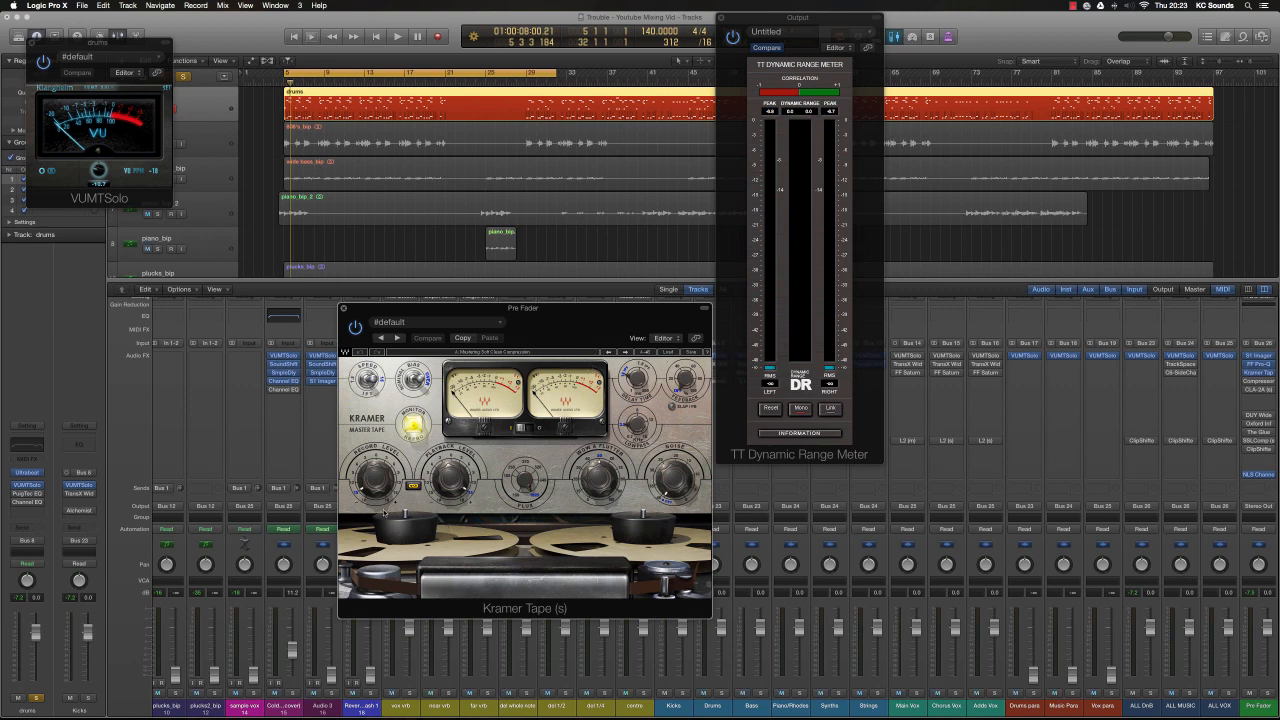
{"action": "left_click", "coordinate": [378, 484]}
{"action": "left_click", "coordinate": [344, 309]}
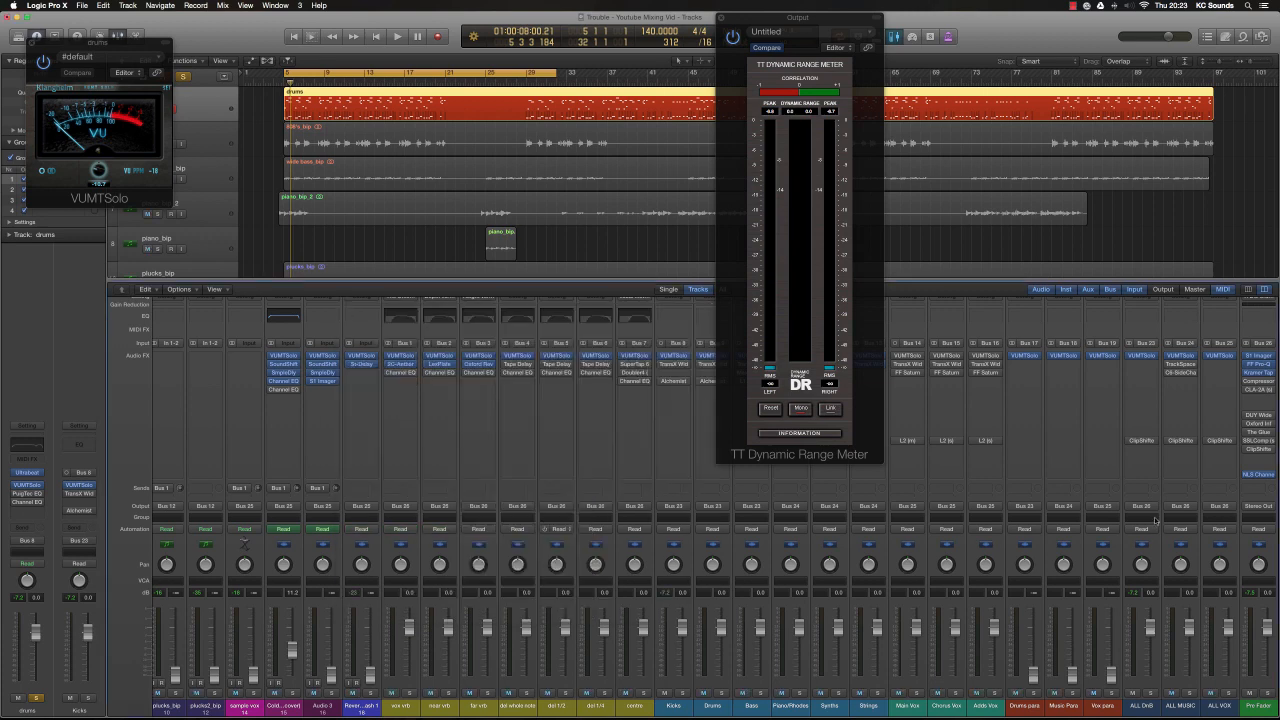
{"action": "left_click", "coordinate": [1257, 389]}
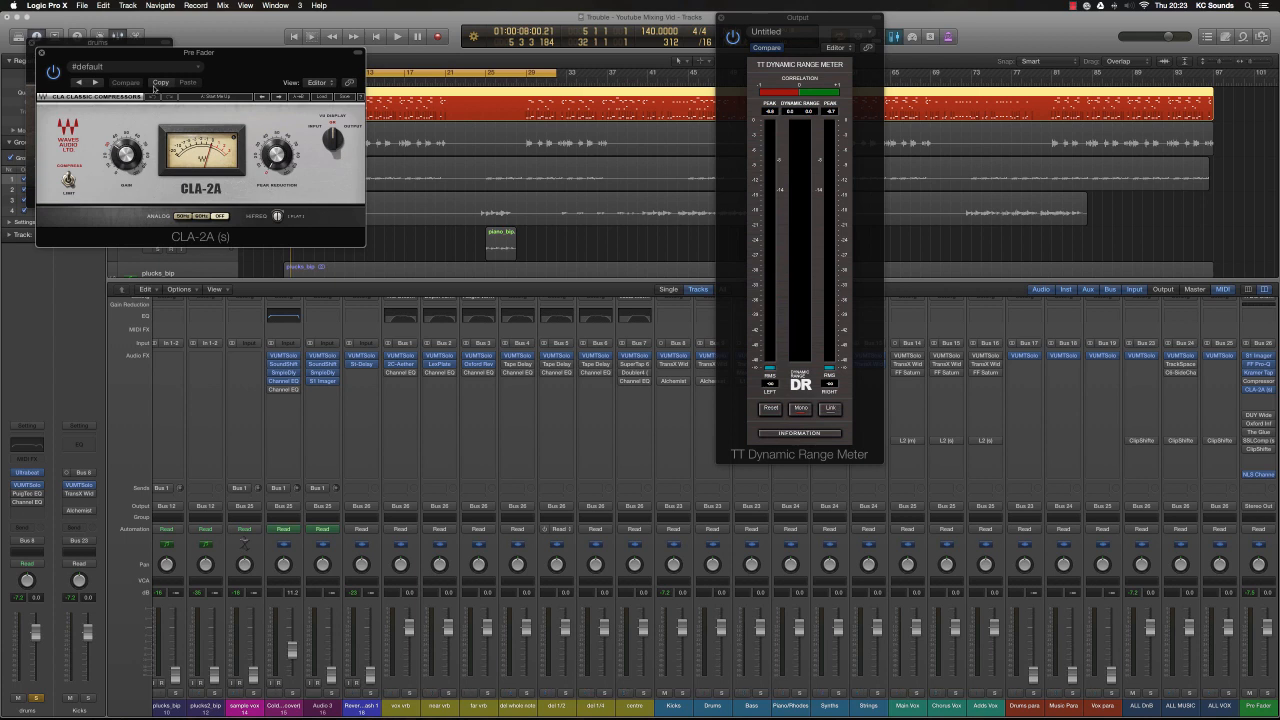
{"action": "left_click", "coordinate": [42, 55]}
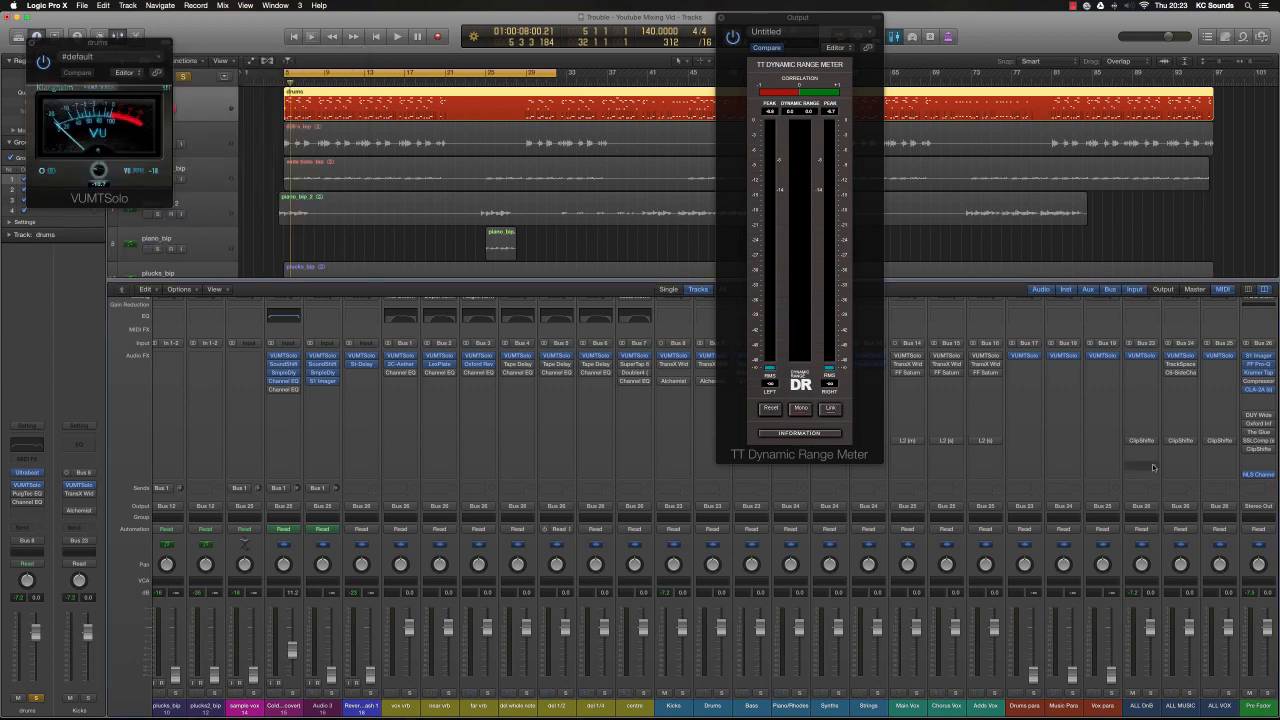
Step: Enable the DUY Wide plug-in on the Pre Fader channel and raise its Amount to about 16%
{"action": "left_click", "coordinate": [1257, 415]}
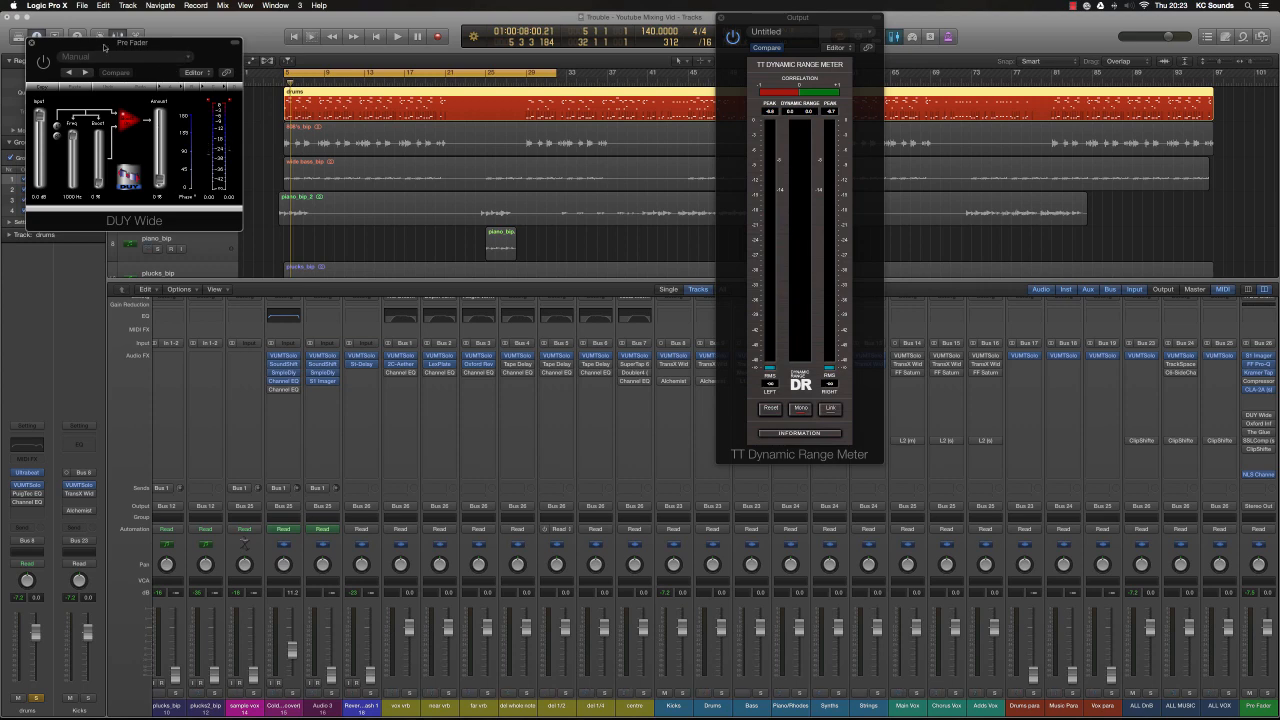
{"action": "left_click_drag", "start_coordinate": [103, 47], "coordinate": [573, 233]}
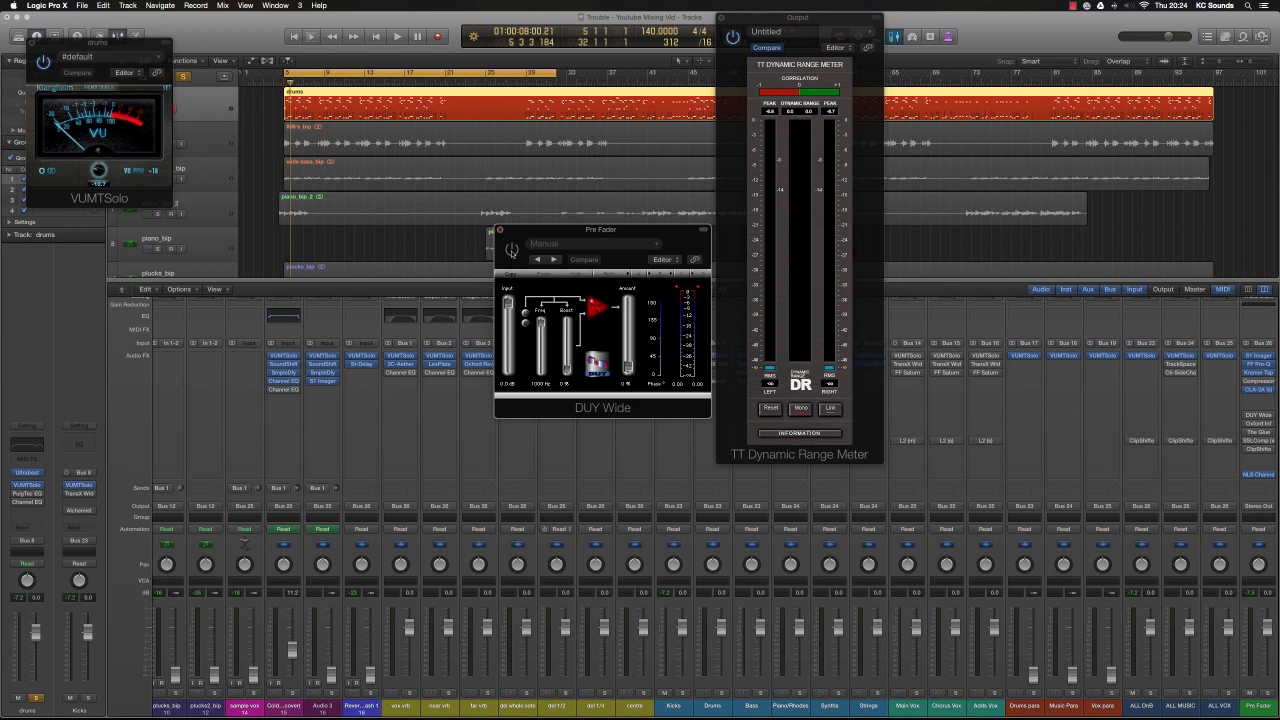
{"action": "left_click", "coordinate": [501, 232]}
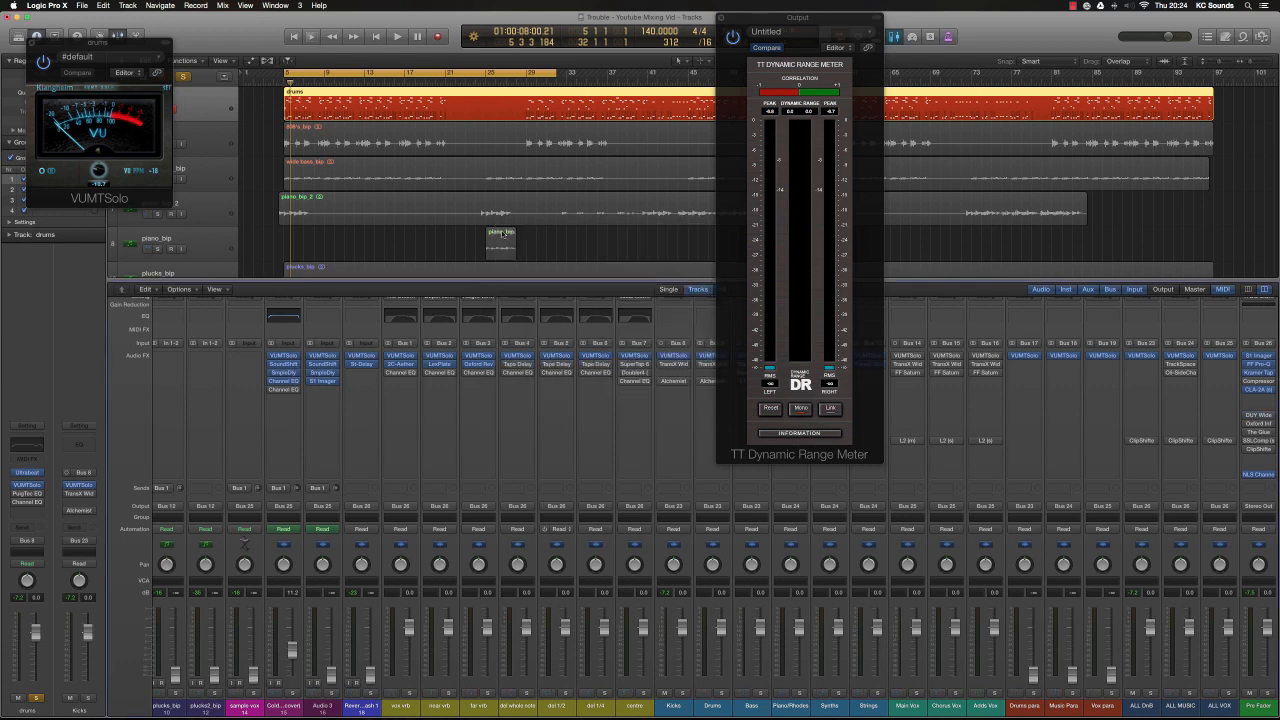
{"action": "left_click", "coordinate": [1256, 416]}
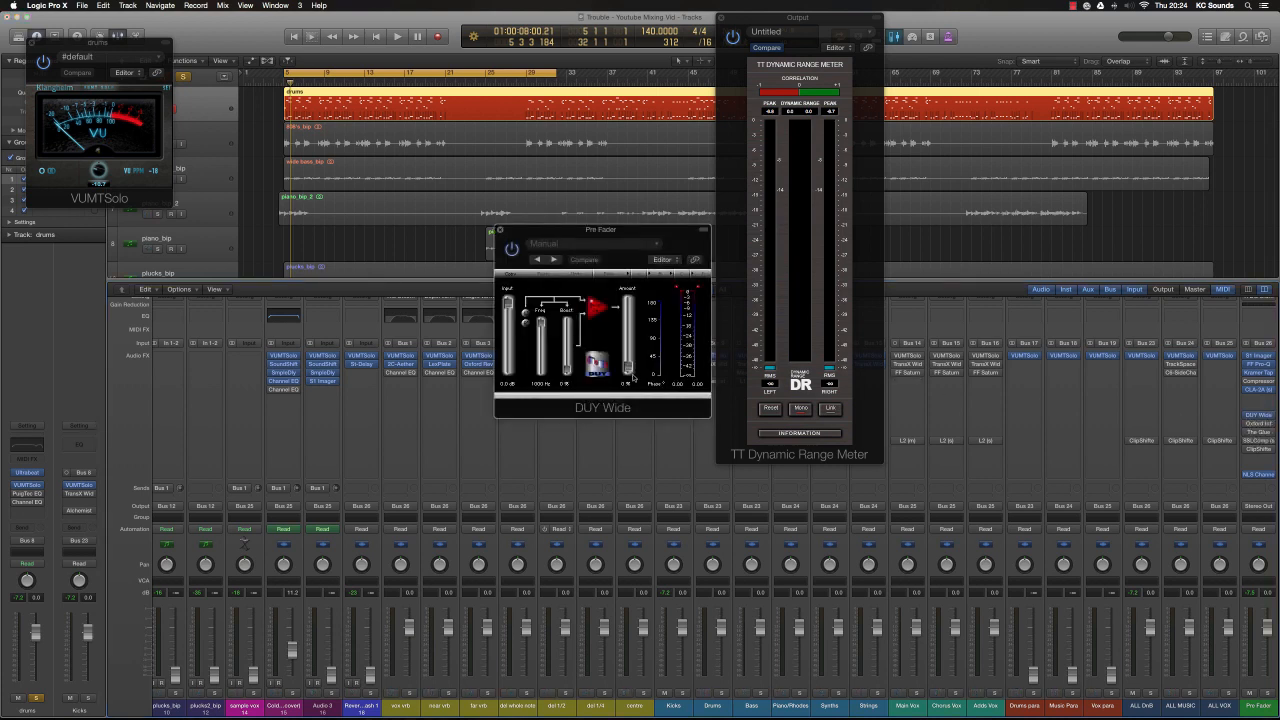
{"action": "left_click_drag", "start_coordinate": [633, 379], "coordinate": [629, 363]}
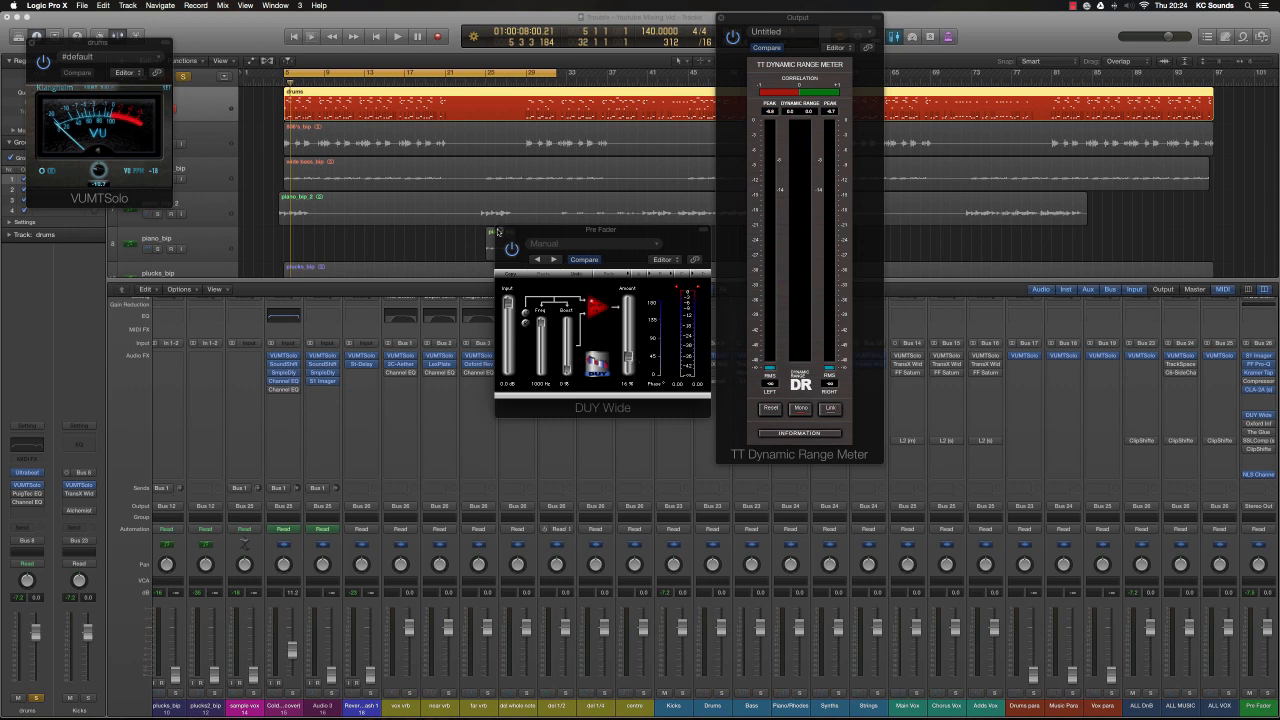
{"action": "left_click", "coordinate": [499, 233]}
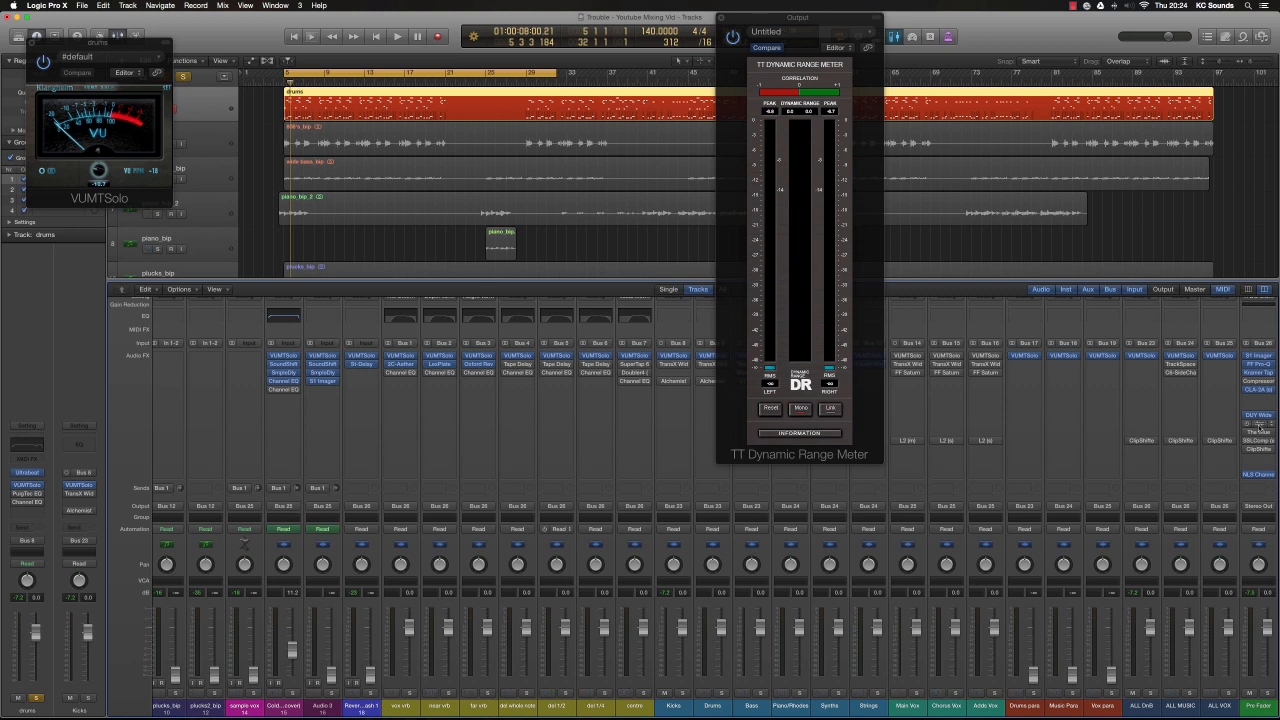
Step: Review the Oxford Inflator, including its Effect level, and The Glue on the Pre Fader channel, closing both plug-ins
{"action": "left_click", "coordinate": [1257, 424]}
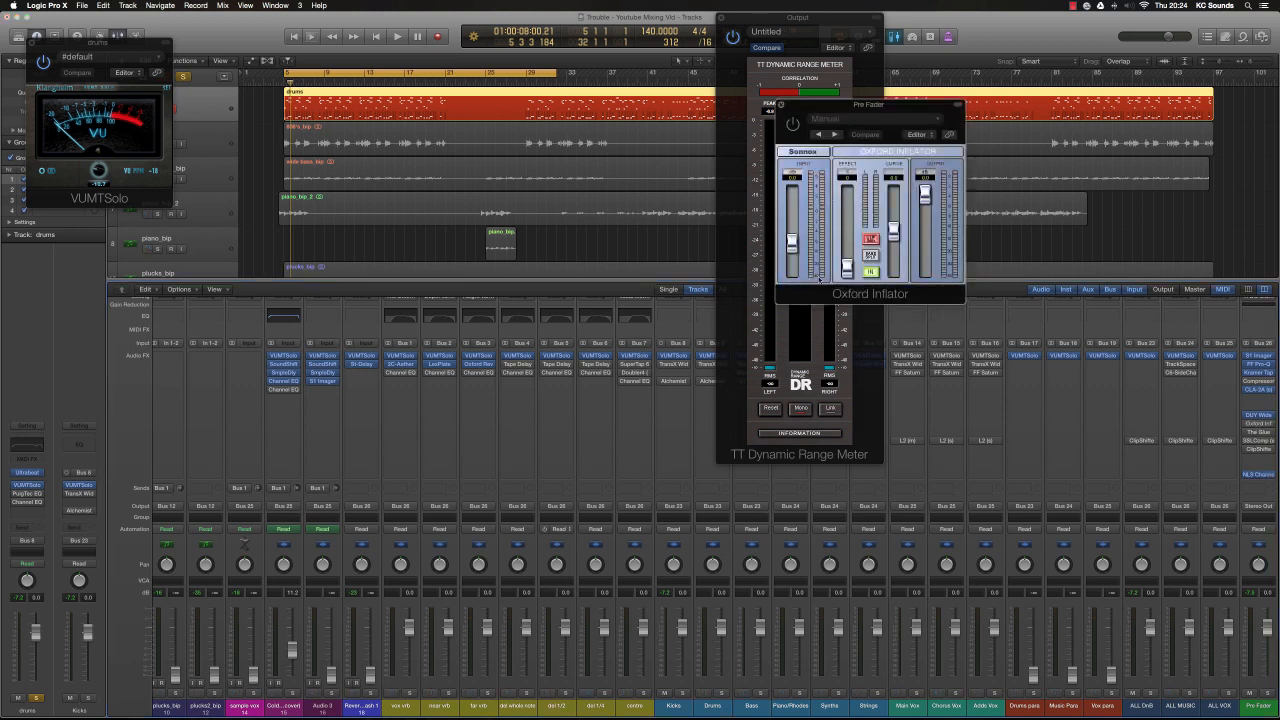
{"action": "left_click_drag", "start_coordinate": [846, 270], "coordinate": [846, 266]}
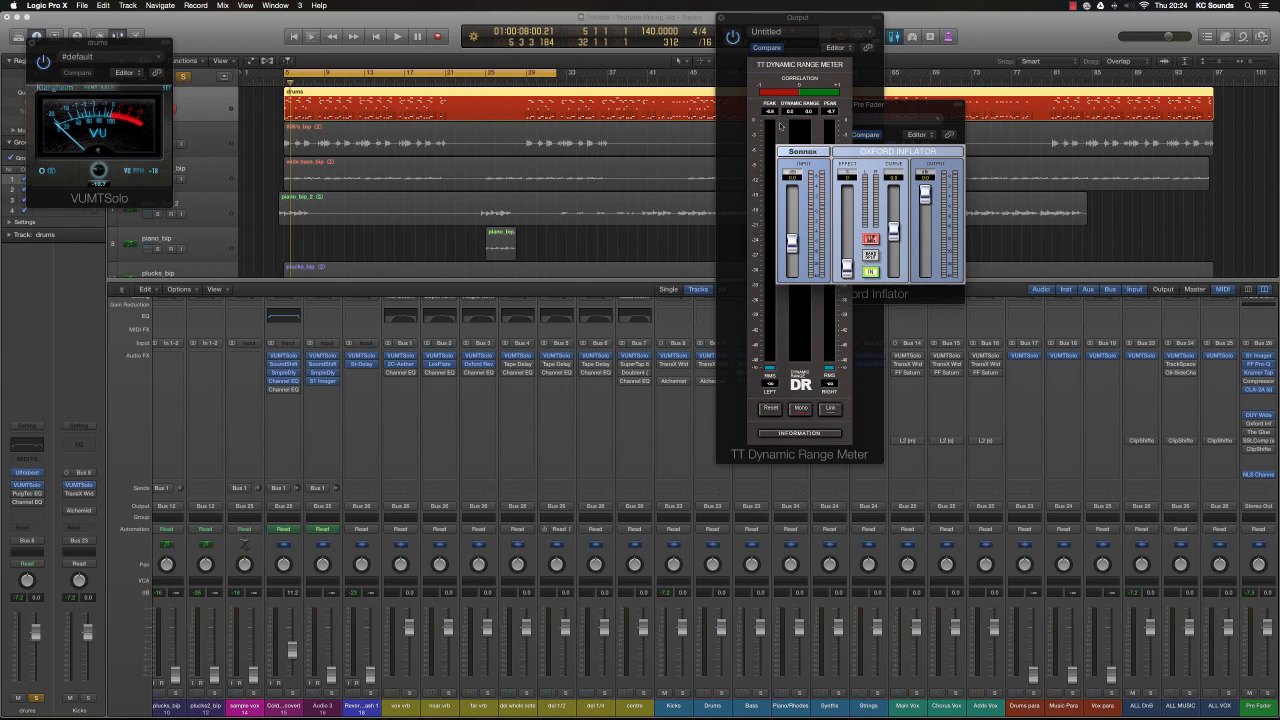
{"action": "left_click", "coordinate": [893, 113]}
{"action": "left_click", "coordinate": [781, 105]}
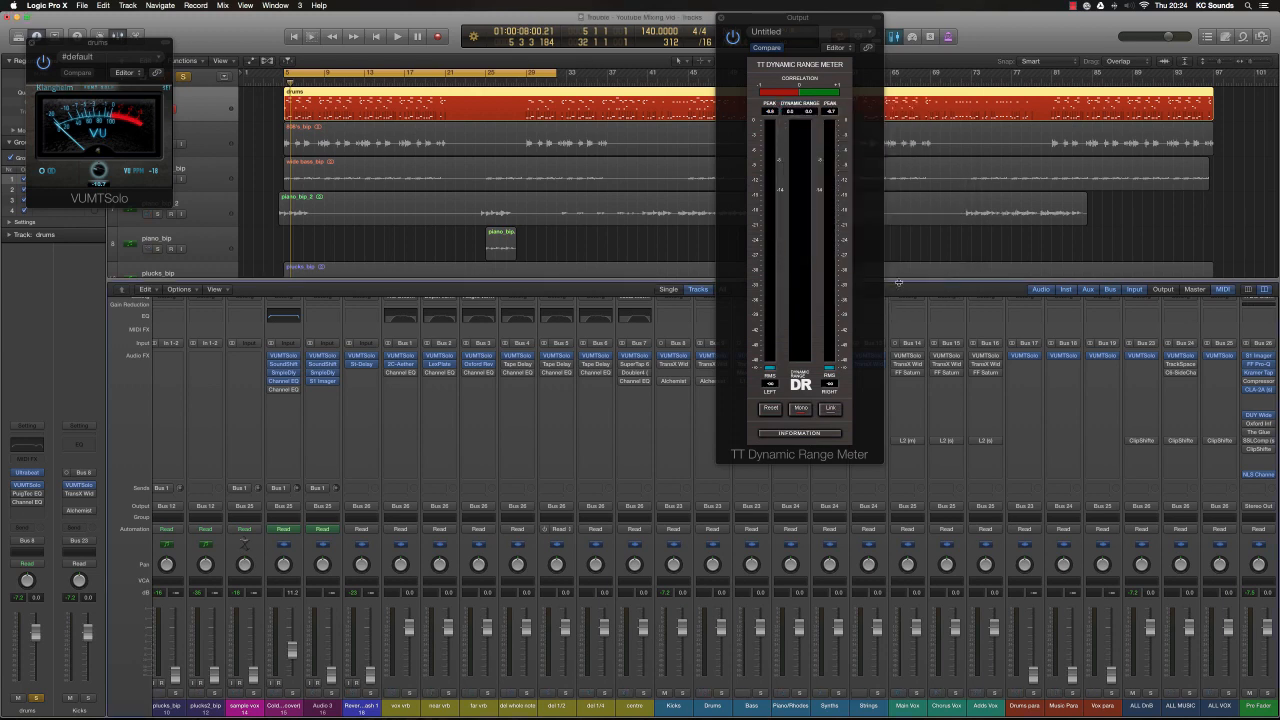
{"action": "left_click", "coordinate": [1258, 432]}
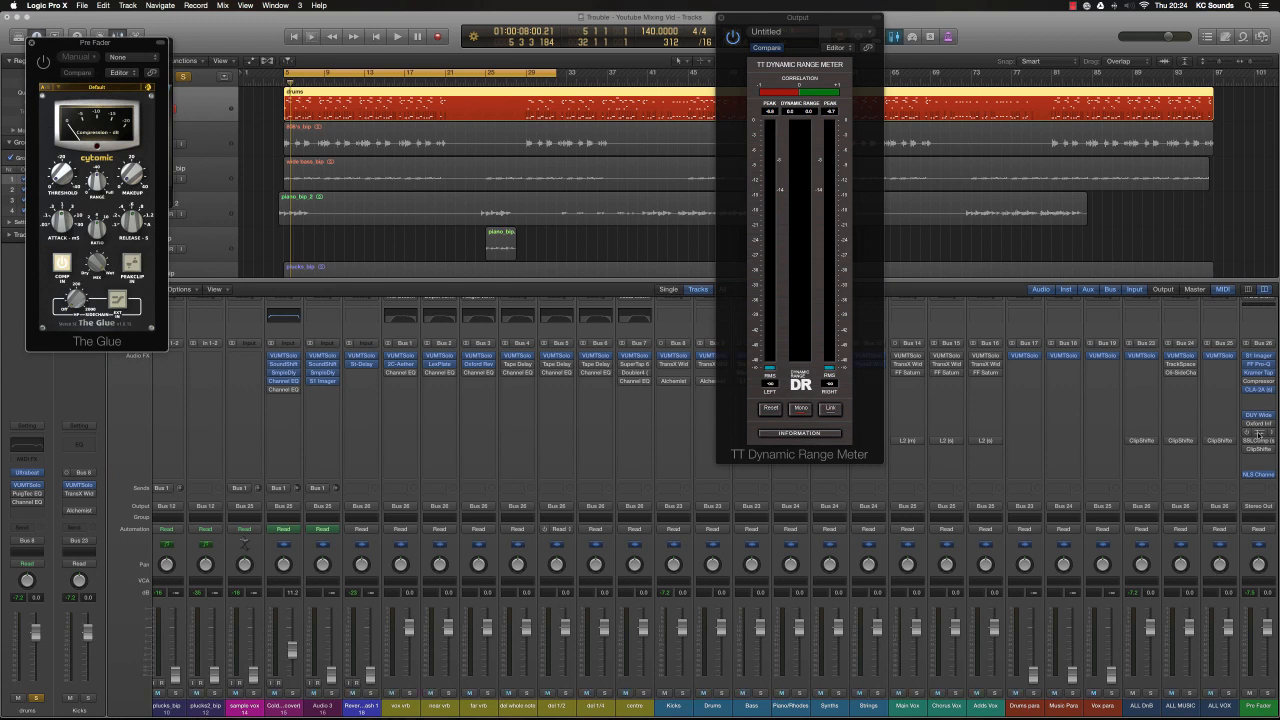
{"action": "left_click", "coordinate": [1260, 437]}
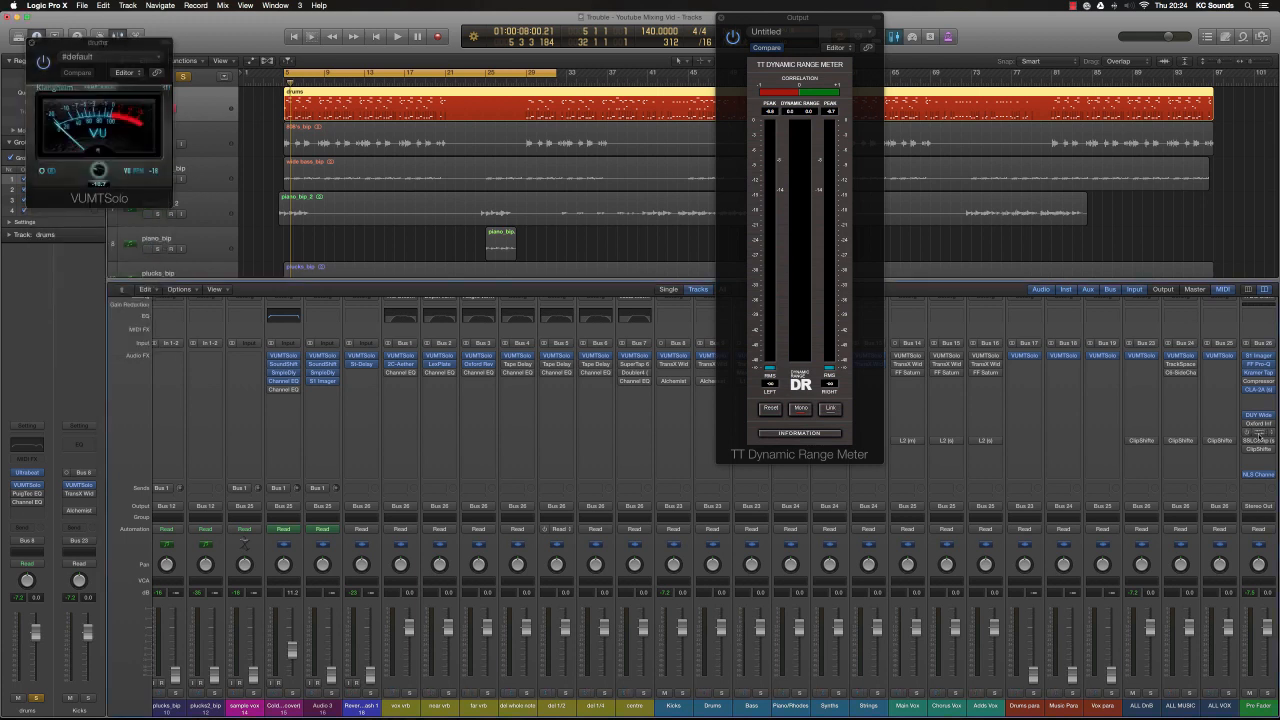
Step: Open the SSLComp on the Pre Fader channel and place its window side by side with the TT Dynamic Range Meter
{"action": "left_click", "coordinate": [1260, 441]}
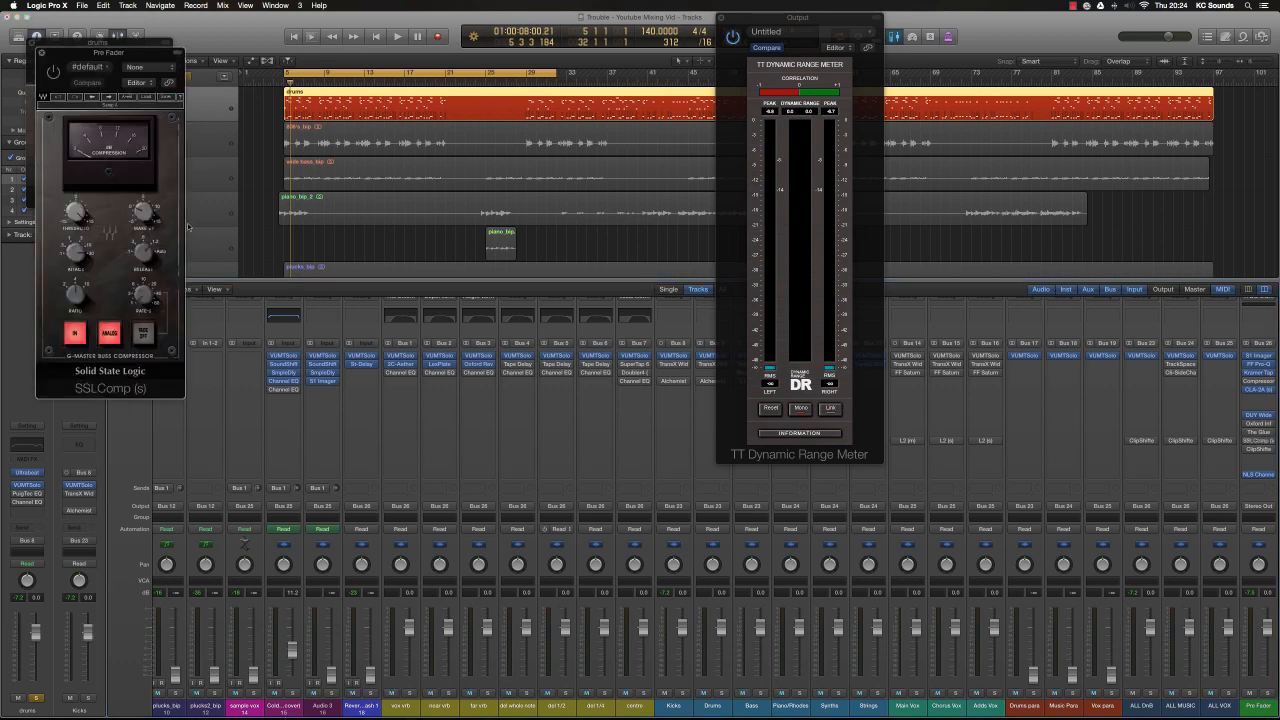
{"action": "left_click_drag", "start_coordinate": [66, 60], "coordinate": [990, 17]}
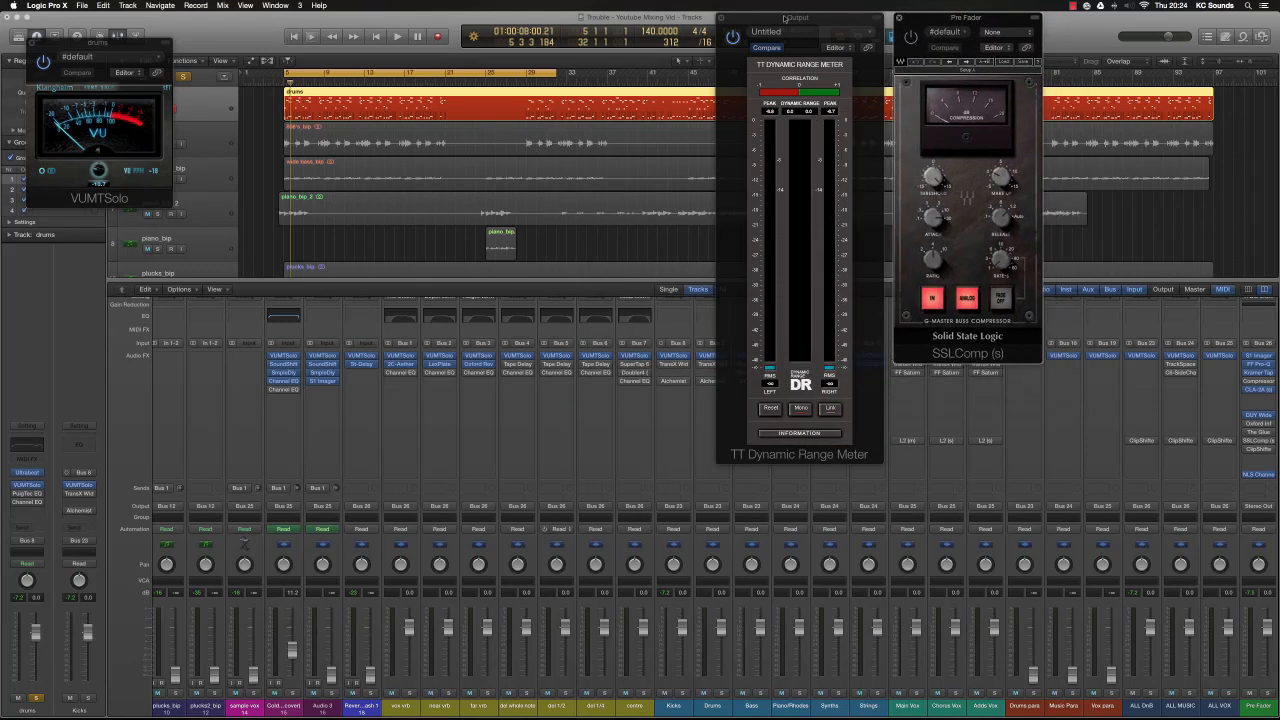
{"action": "left_click_drag", "start_coordinate": [751, 20], "coordinate": [1075, 20]}
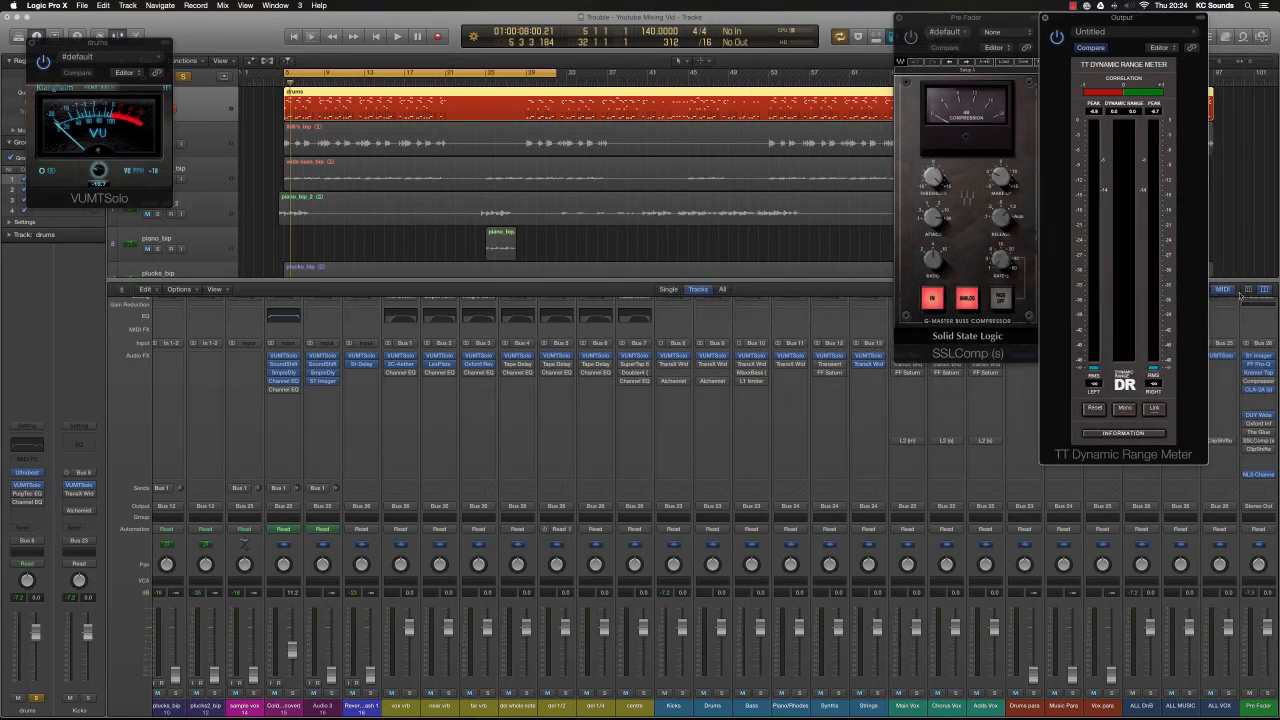
Step: Review and close the Pre Fader channel's NLS Channel plug-in, and shift the TT Dynamic Range Meter and SSLComp windows towards the screen edge
{"action": "left_click", "coordinate": [1259, 474]}
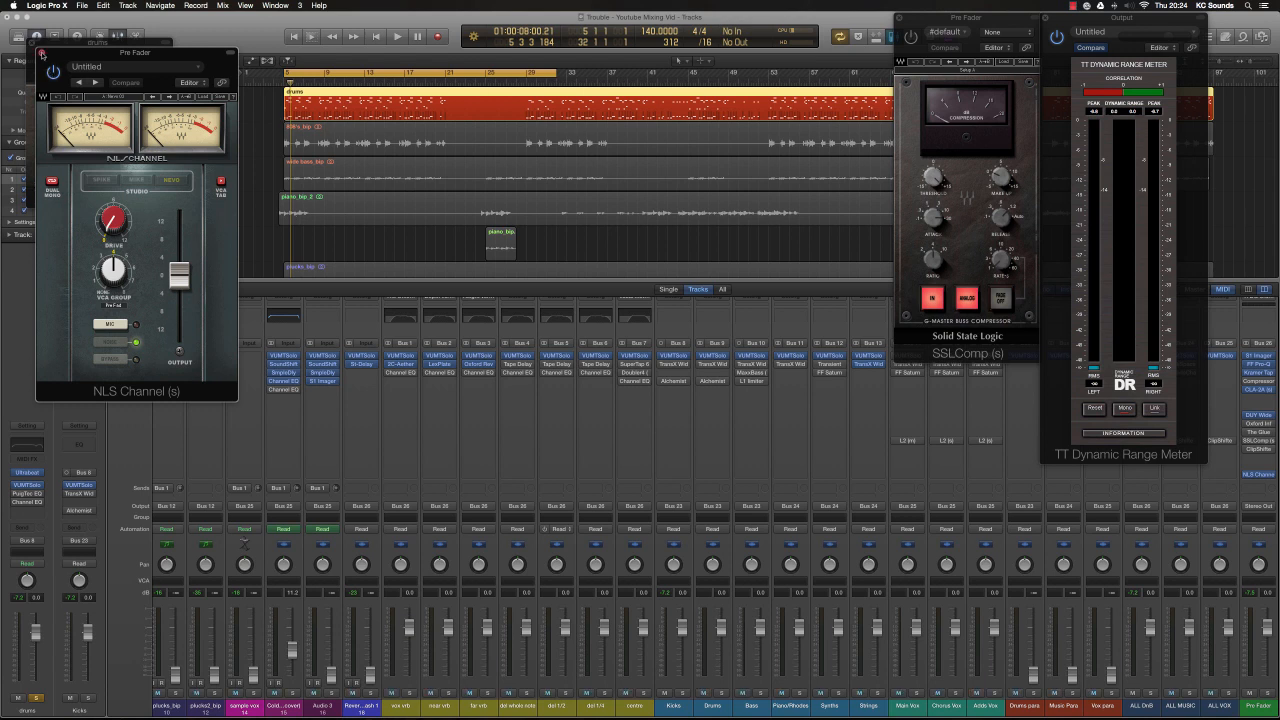
{"action": "left_click", "coordinate": [41, 54]}
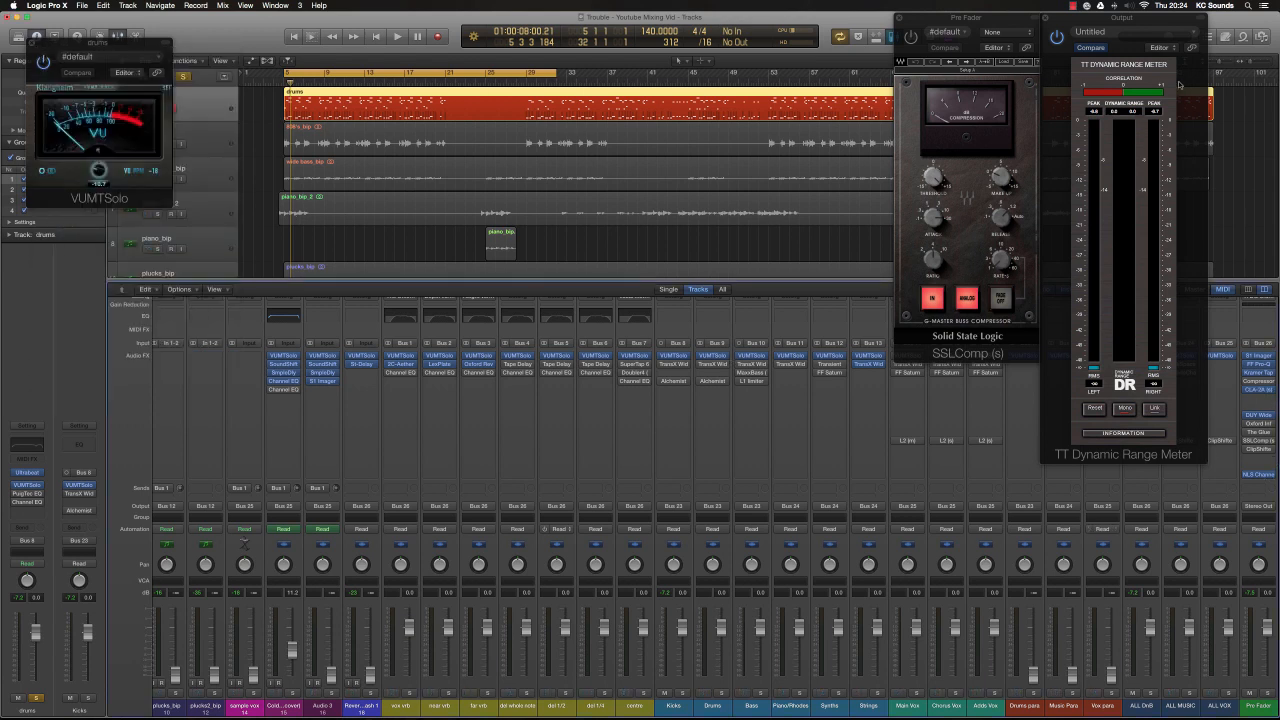
{"action": "left_click_drag", "start_coordinate": [1150, 22], "coordinate": [1218, 20]}
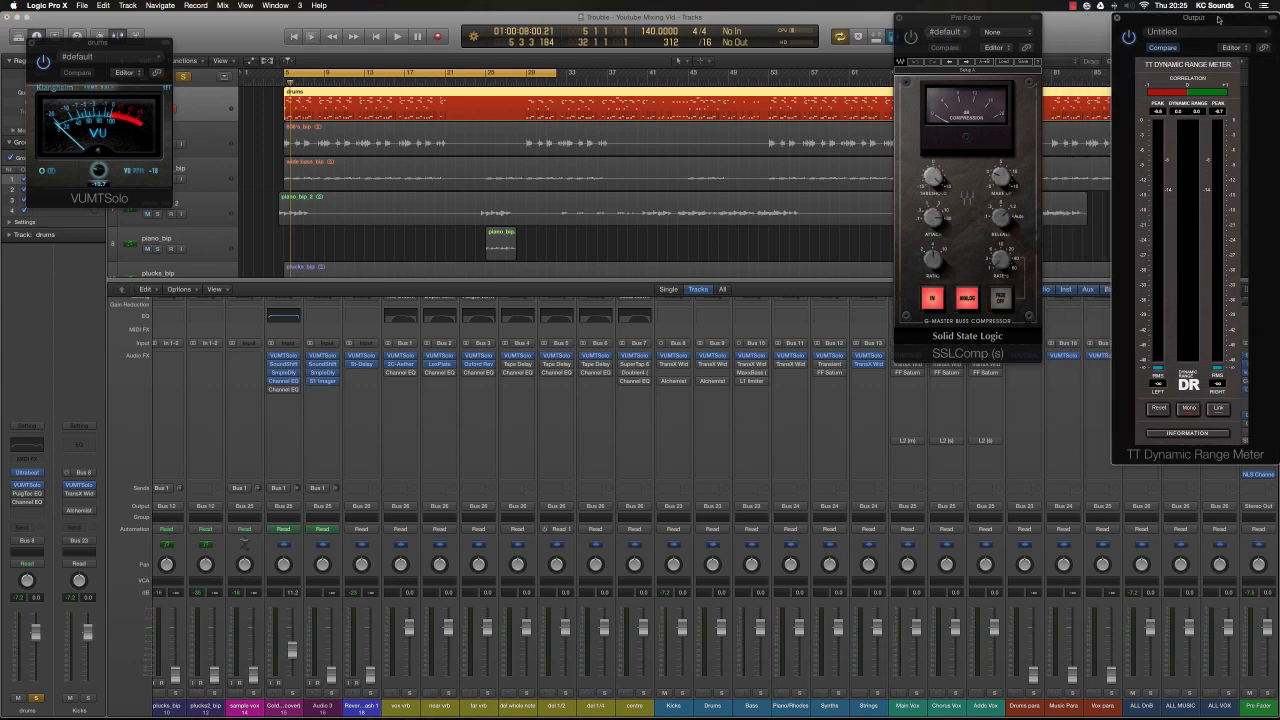
{"action": "left_click_drag", "start_coordinate": [1000, 24], "coordinate": [1072, 22]}
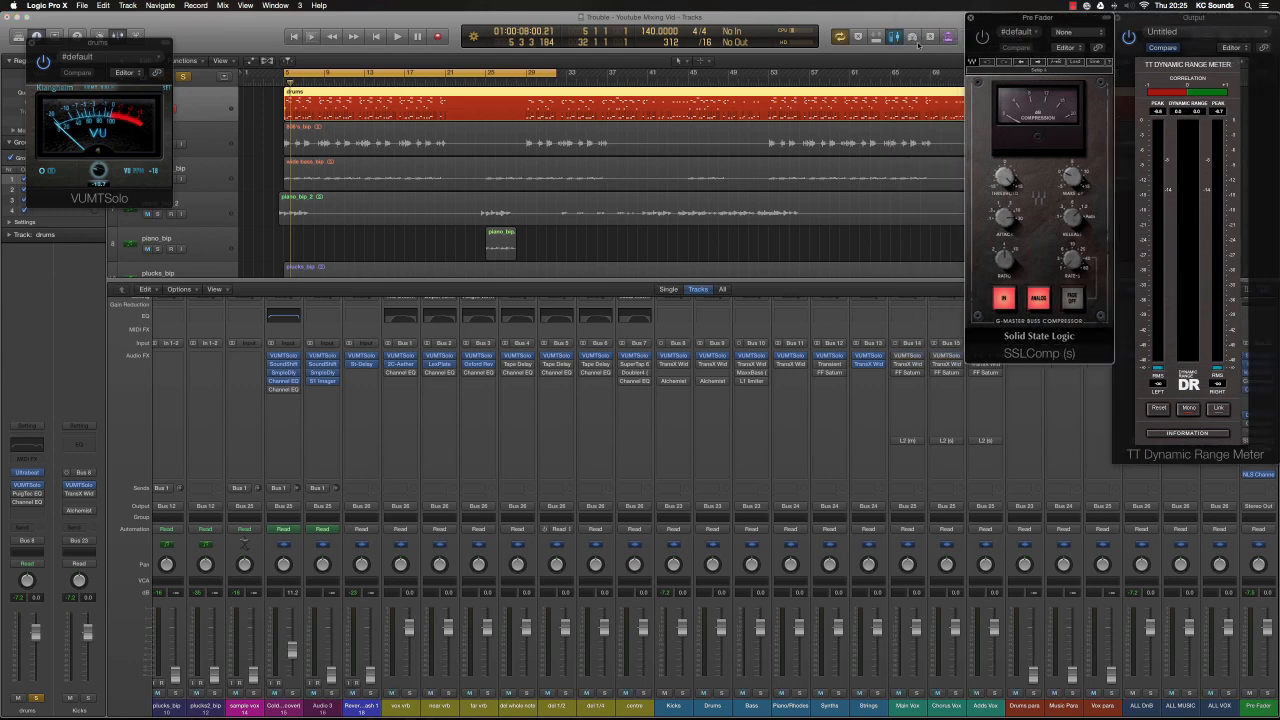
Step: Play the soloed drums and lower the trim of their VUMTSolo, moving its window over the mixer
{"action": "scroll", "coordinate": [748, 423], "scroll_direction": "left", "scroll_amount": 10}
{"action": "key", "text": "space"}
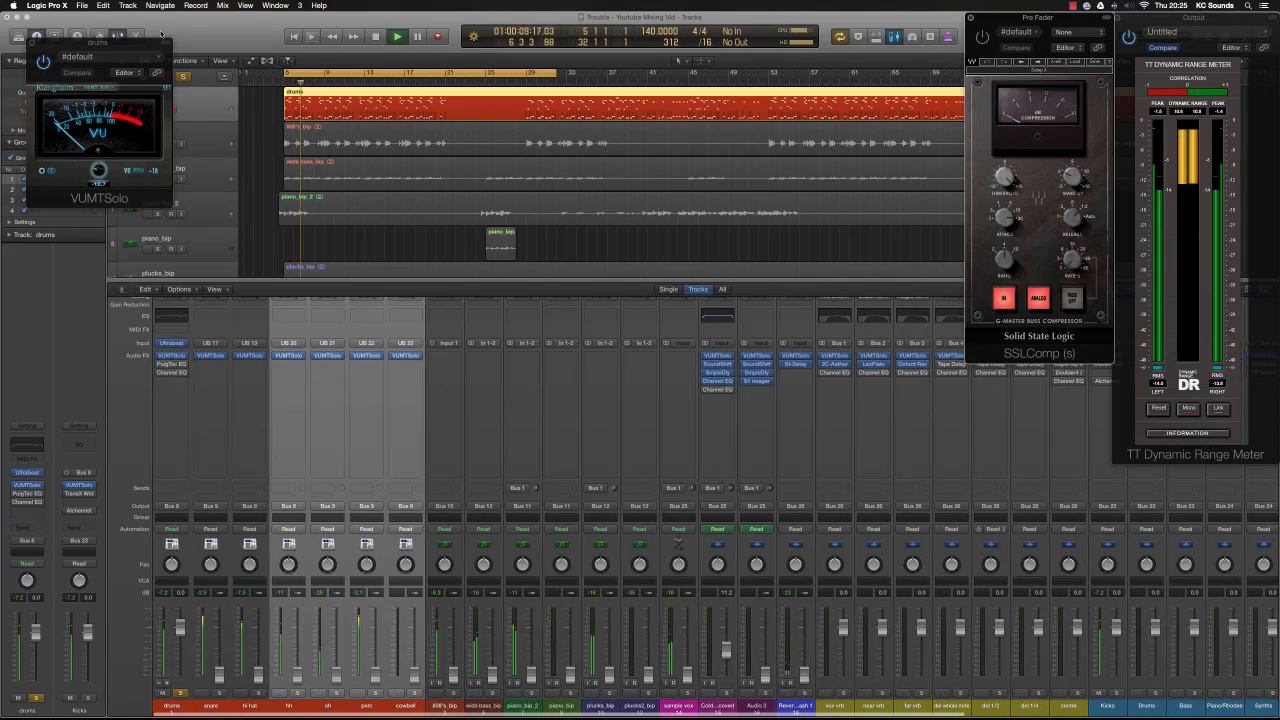
{"action": "left_click_drag", "start_coordinate": [78, 47], "coordinate": [664, 307]}
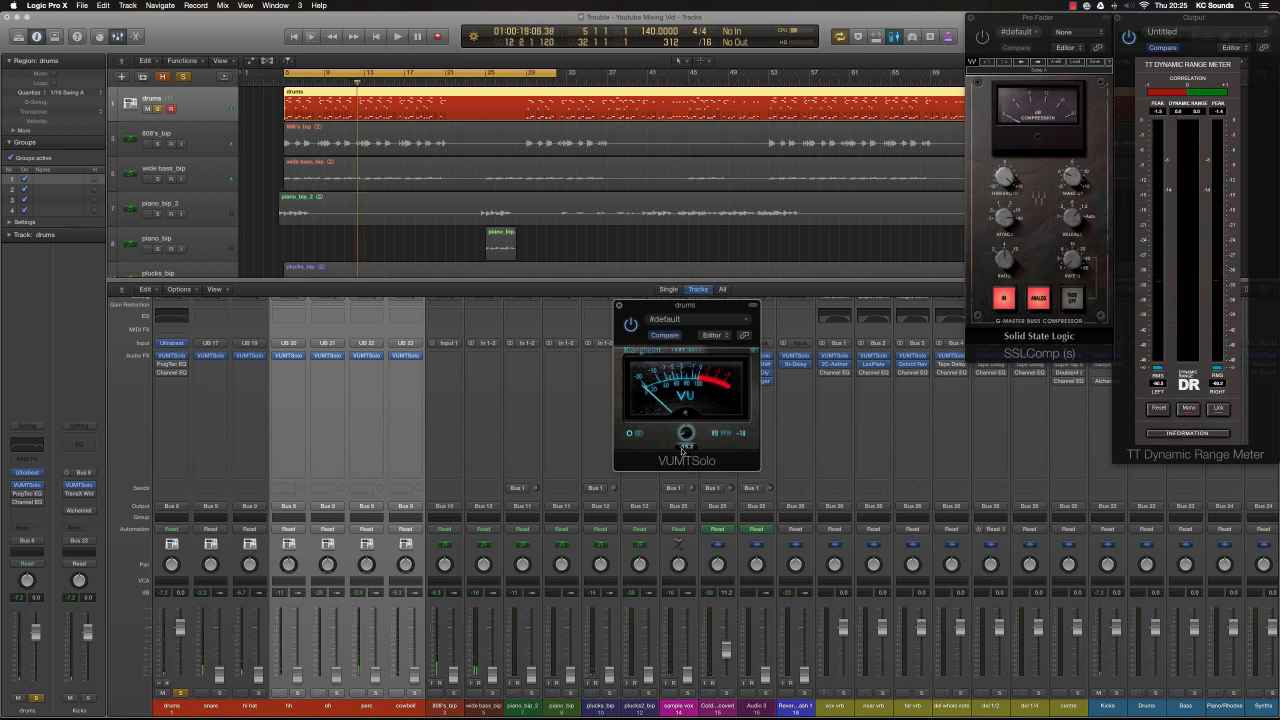
Step: Enable the Pre Fader channel's SSLComp during playback, adjust its Threshold and switch its Analog option off
{"action": "key", "text": "space"}
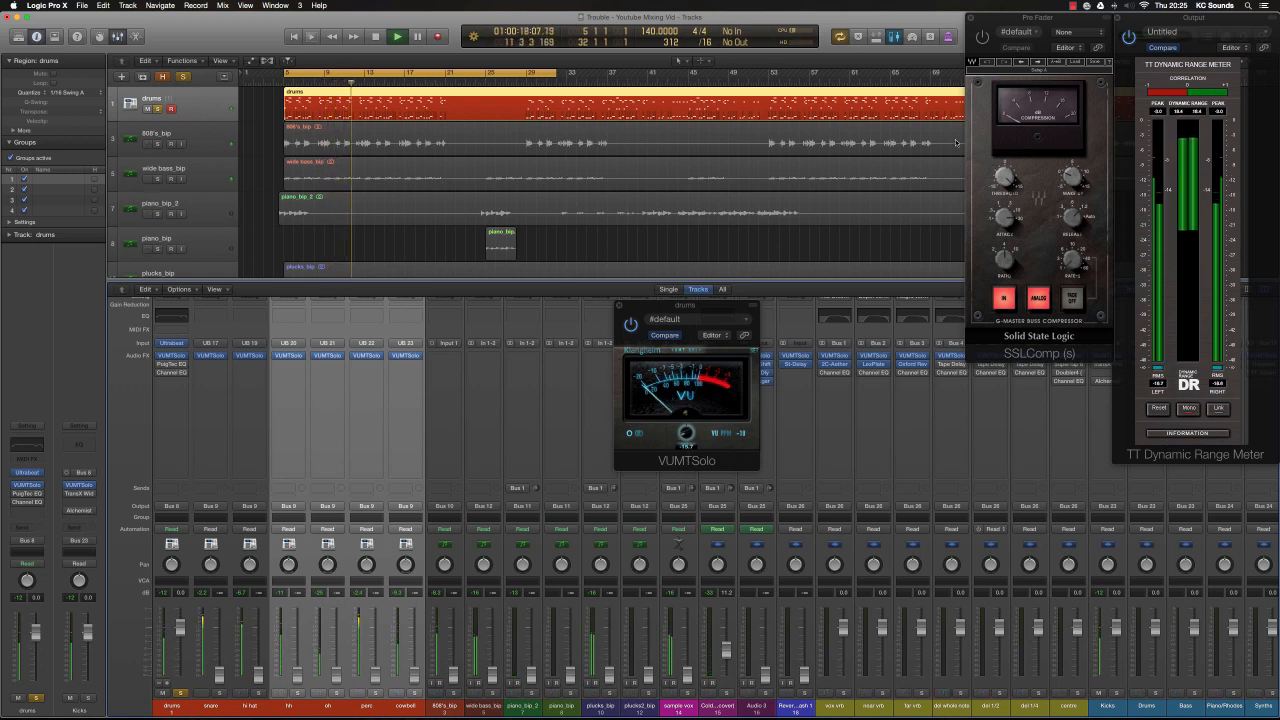
{"action": "left_click", "coordinate": [996, 183]}
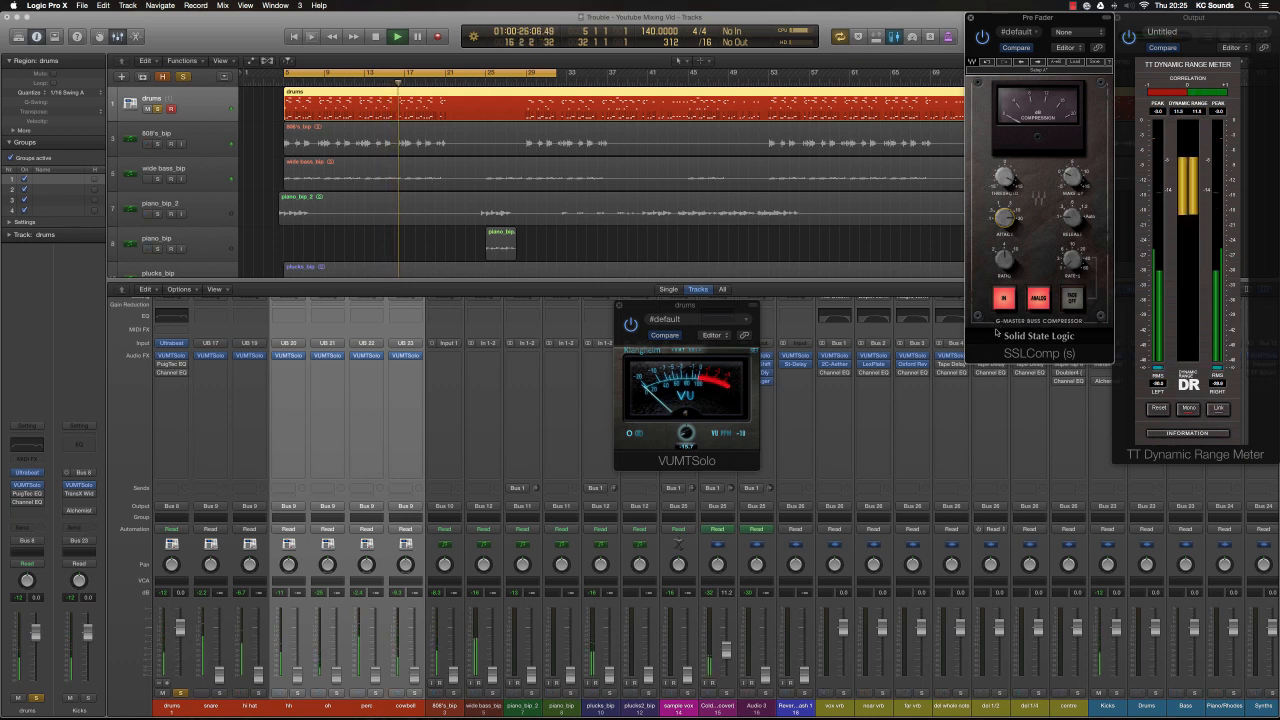
{"action": "left_click", "coordinate": [1038, 298]}
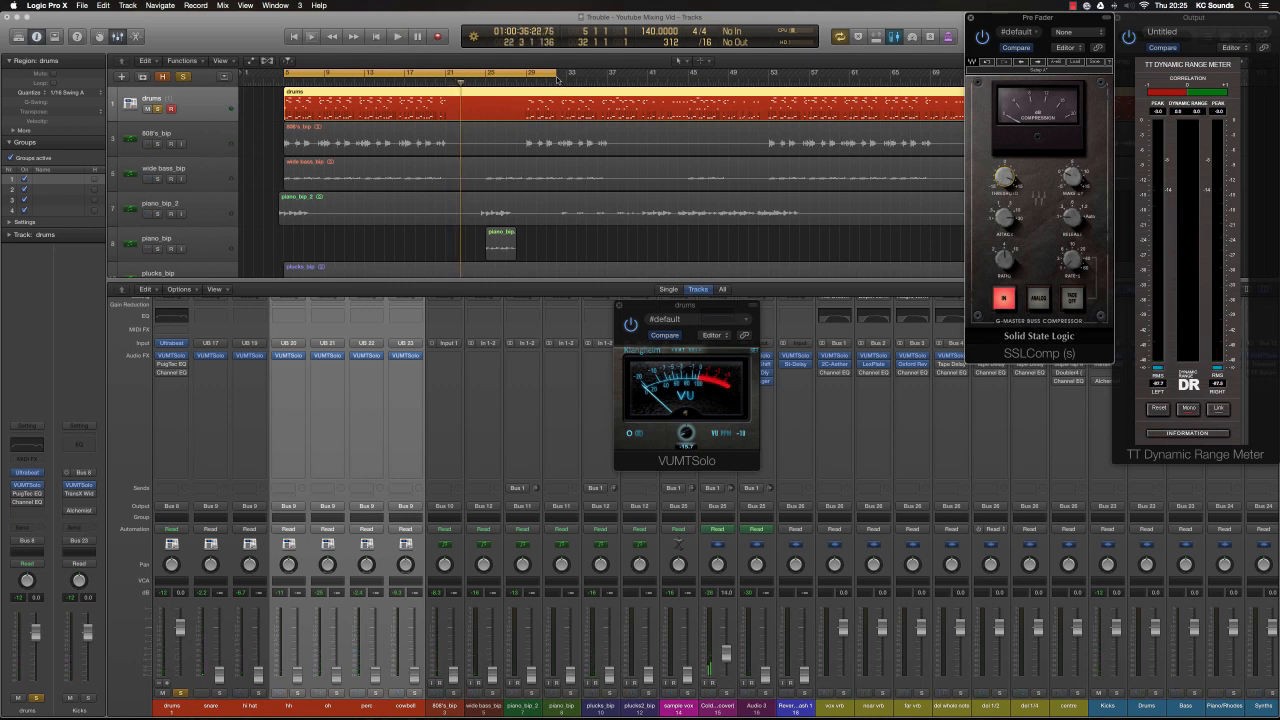
Step: Shorten the cycle range to end at bar 21 and adjust the SSLComp's Make-up gain during playback
{"action": "left_click_drag", "start_coordinate": [545, 82], "coordinate": [446, 78]}
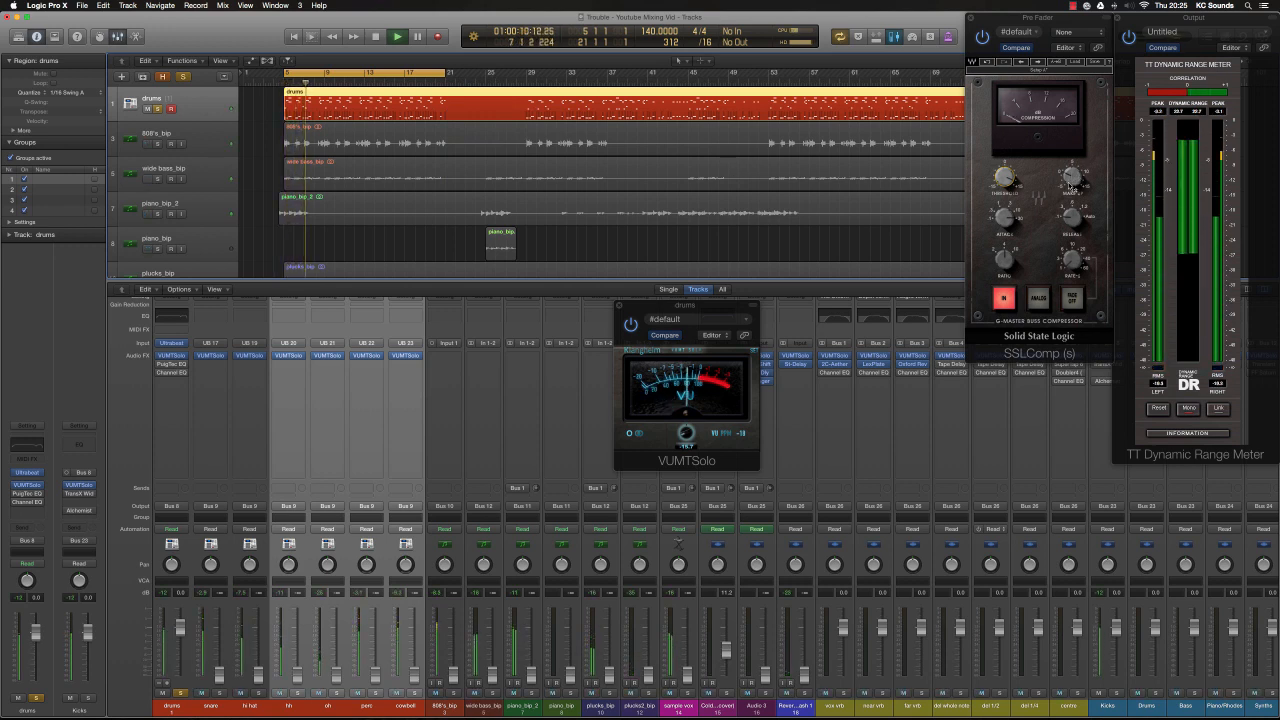
{"action": "left_click_drag", "start_coordinate": [1071, 184], "coordinate": [1071, 181]}
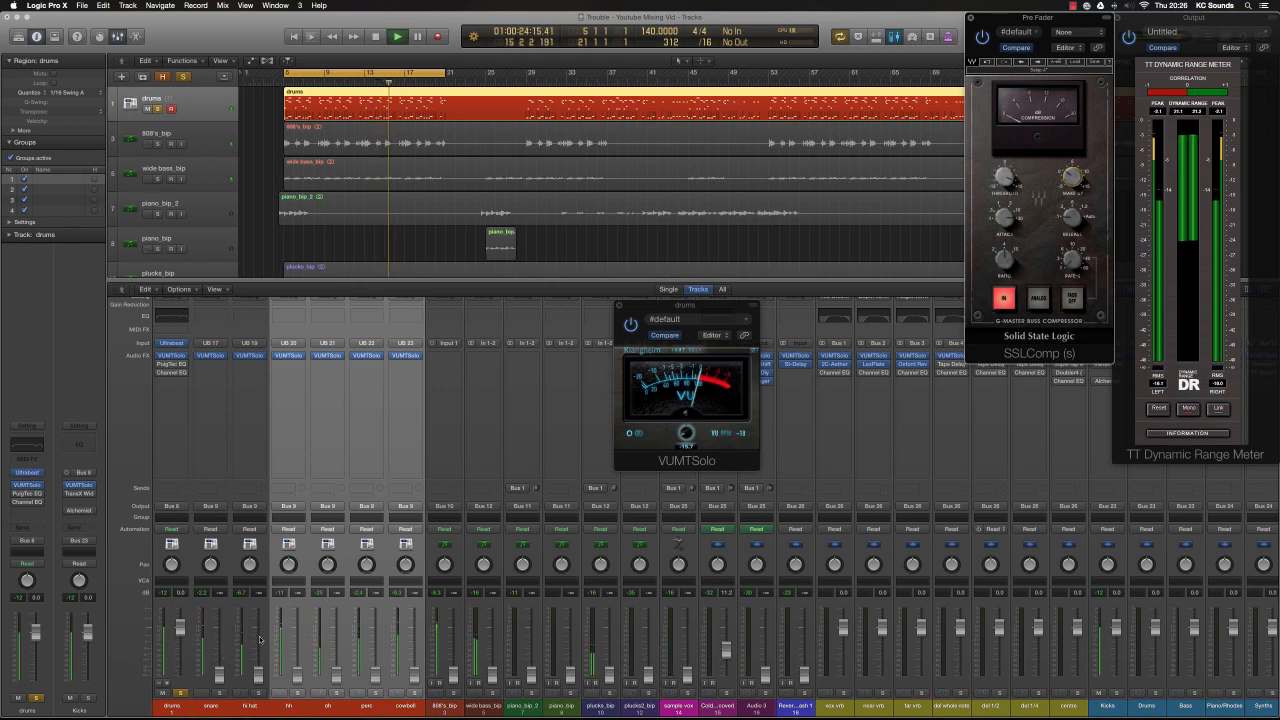
{"action": "key", "text": "space"}
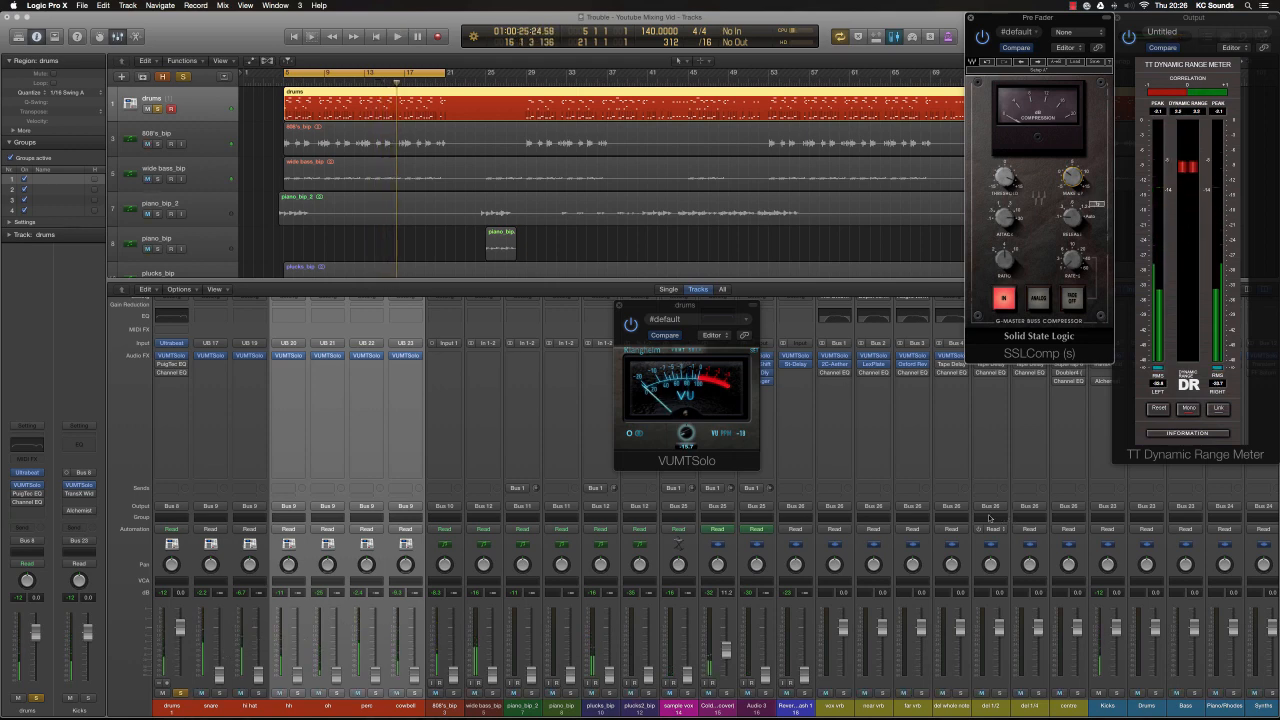
Step: Reopen the DUY Wide plug-in on the Pre Fader channel and check its effect on the output meter during playback
{"action": "key", "text": "v"}
{"action": "scroll", "coordinate": [1030, 520], "scroll_direction": "right", "scroll_amount": 10}
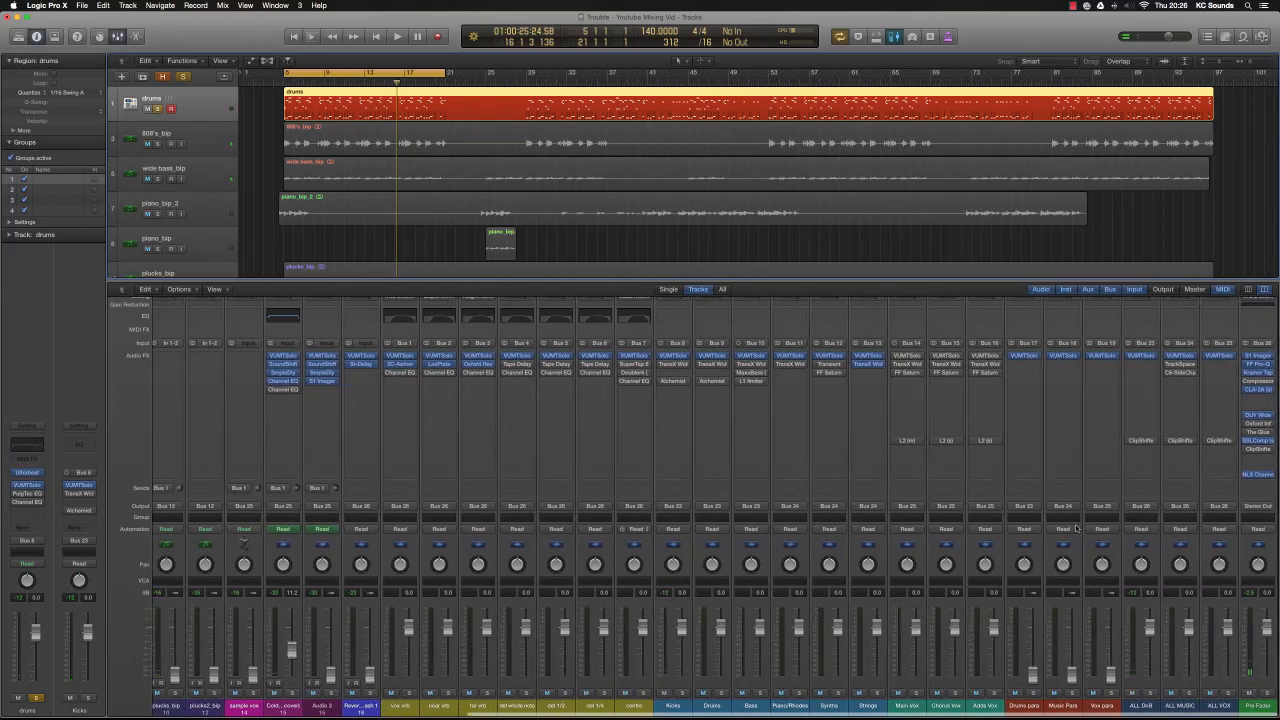
{"action": "key", "text": "v"}
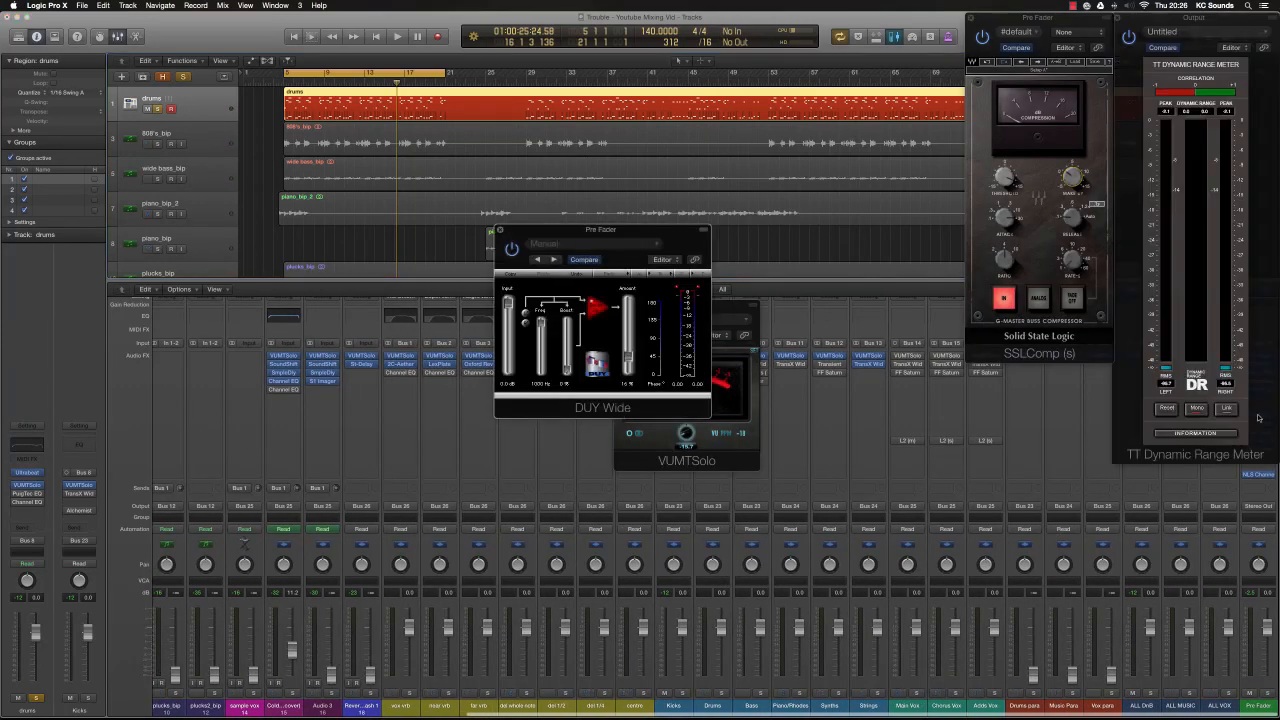
{"action": "key", "text": "space"}
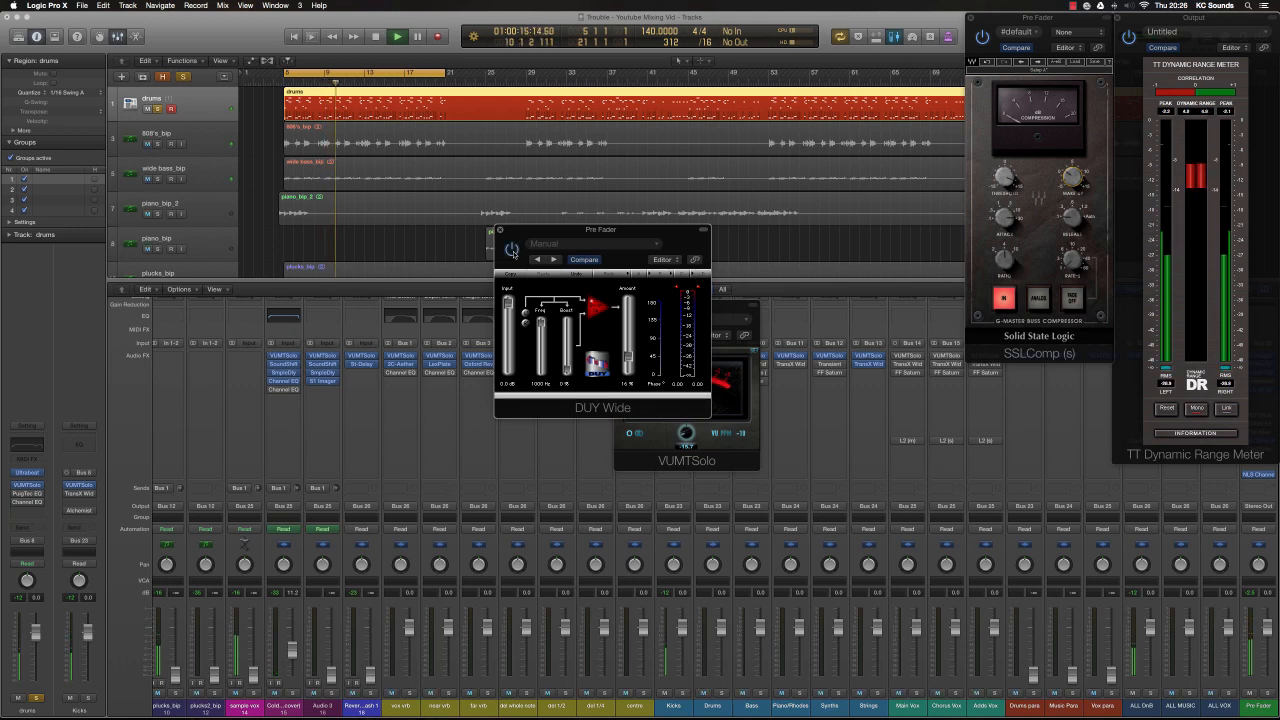
Step: Pull the drums channel fader all the way down, stop playback and unsolo the drums
{"action": "scroll", "coordinate": [313, 545], "scroll_direction": "left", "scroll_amount": 10}
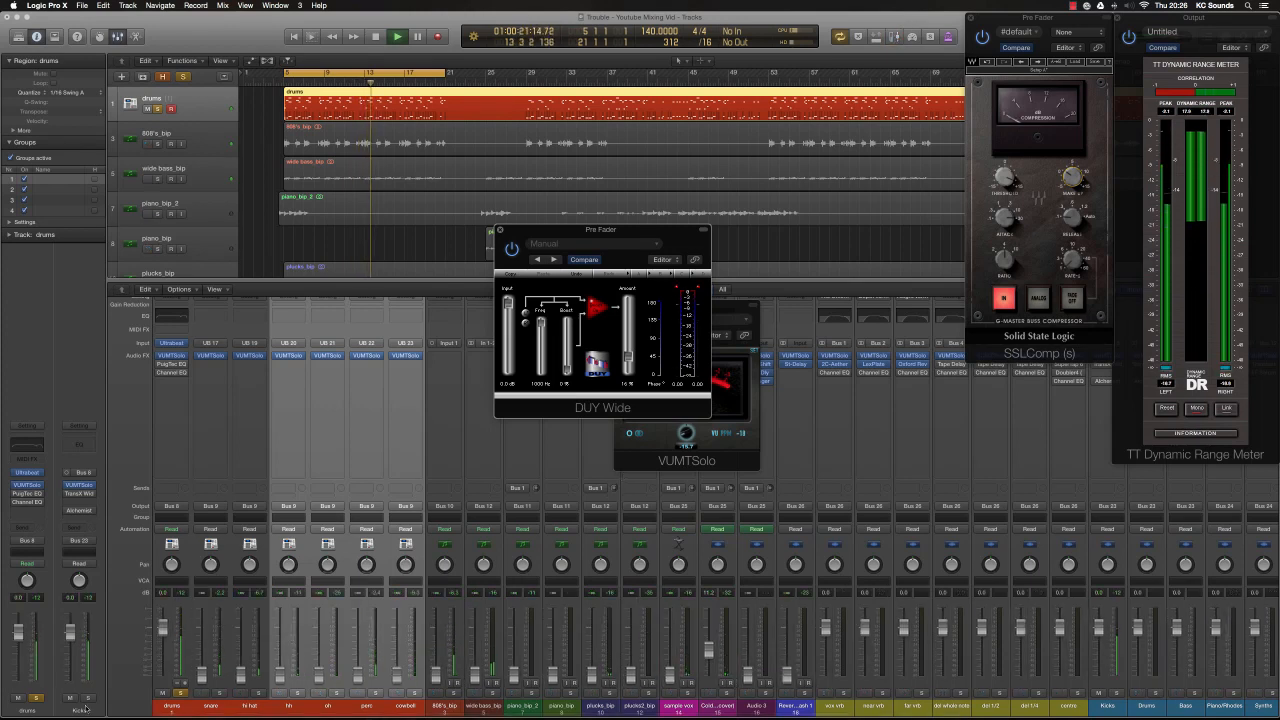
{"action": "left_click_drag", "start_coordinate": [163, 628], "coordinate": [163, 640]}
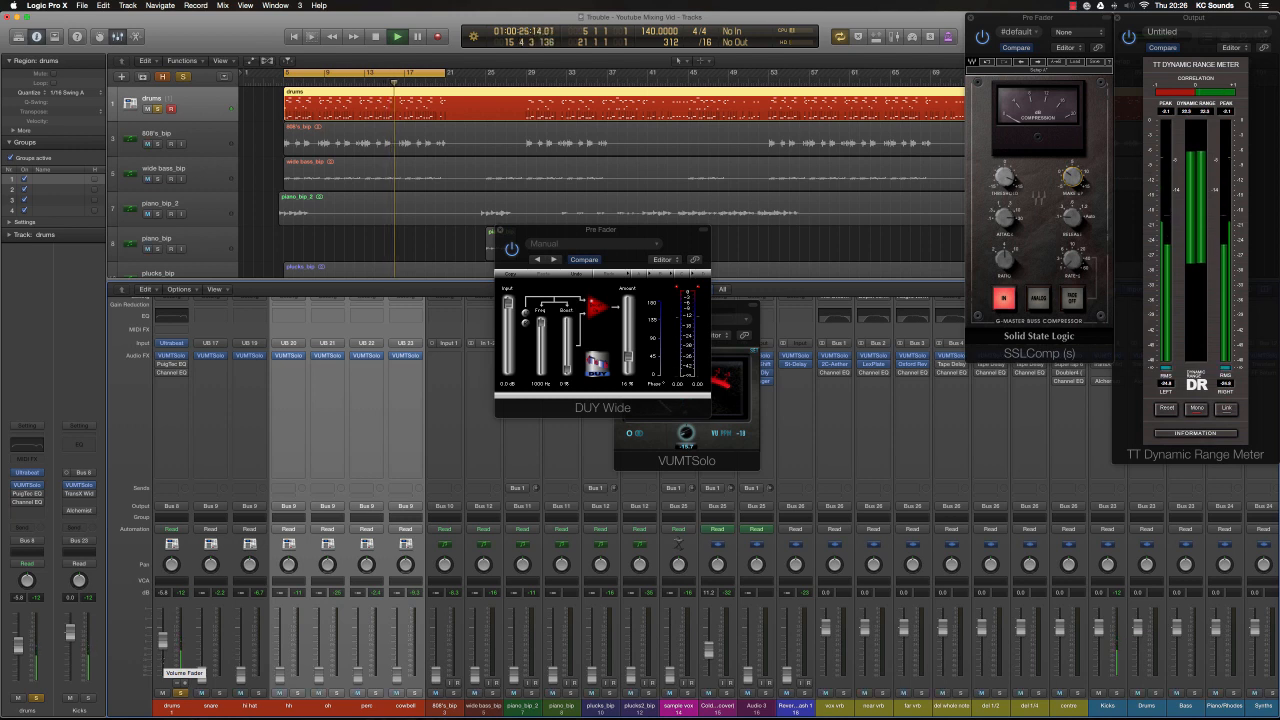
{"action": "left_click_drag", "start_coordinate": [163, 641], "coordinate": [163, 677]}
{"action": "key", "text": "space"}
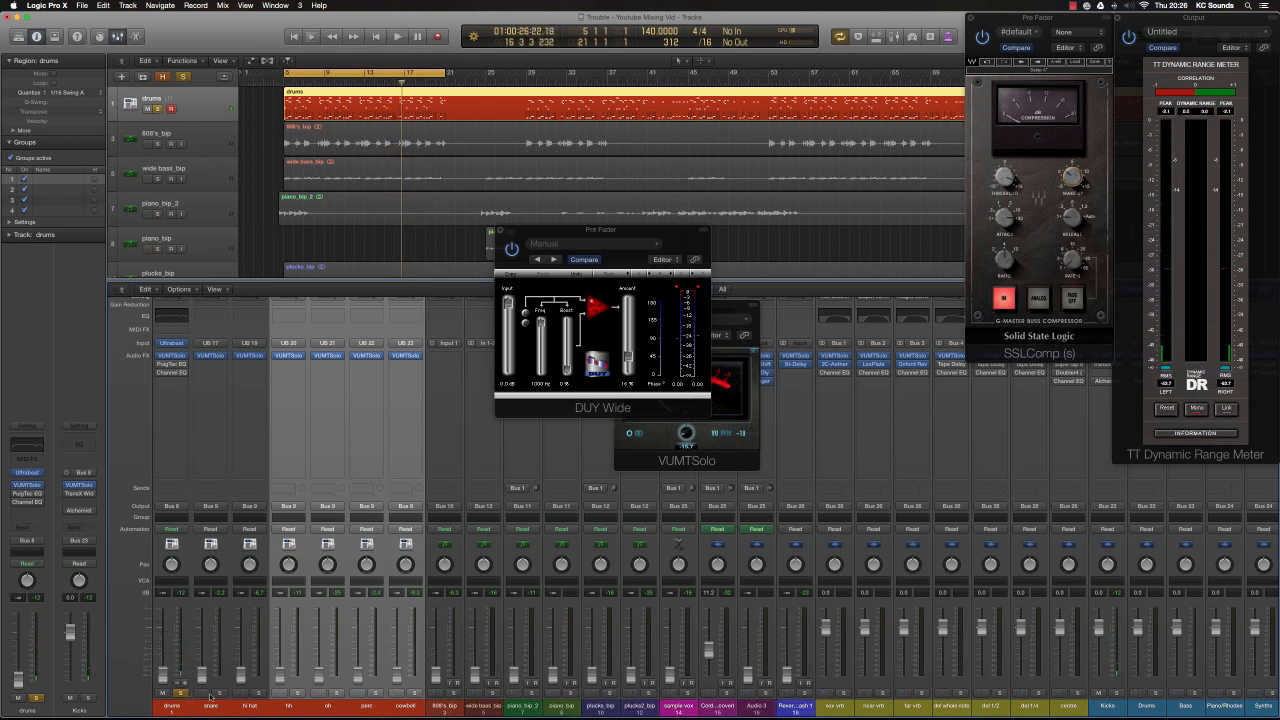
{"action": "left_click", "coordinate": [181, 694]}
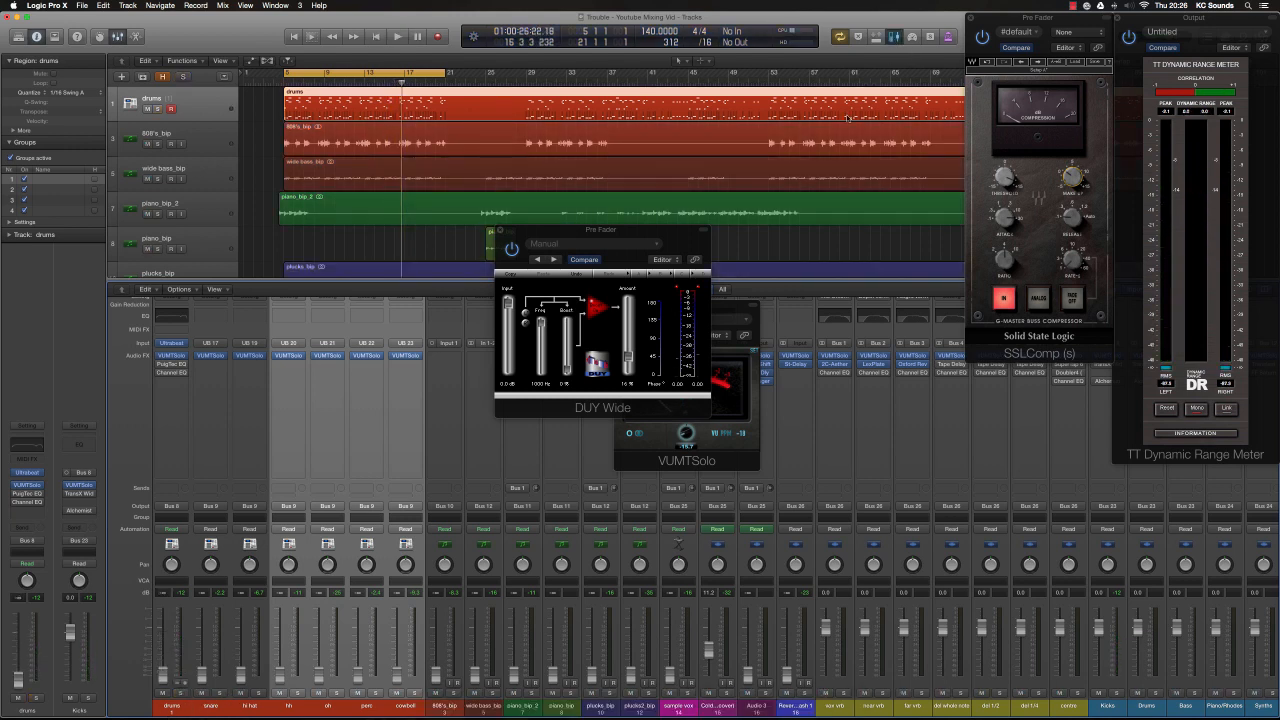
Step: Lower the trim of the snare channel's VUMTSolo during playback and reset the channel's peak level display
{"action": "key", "text": "space"}
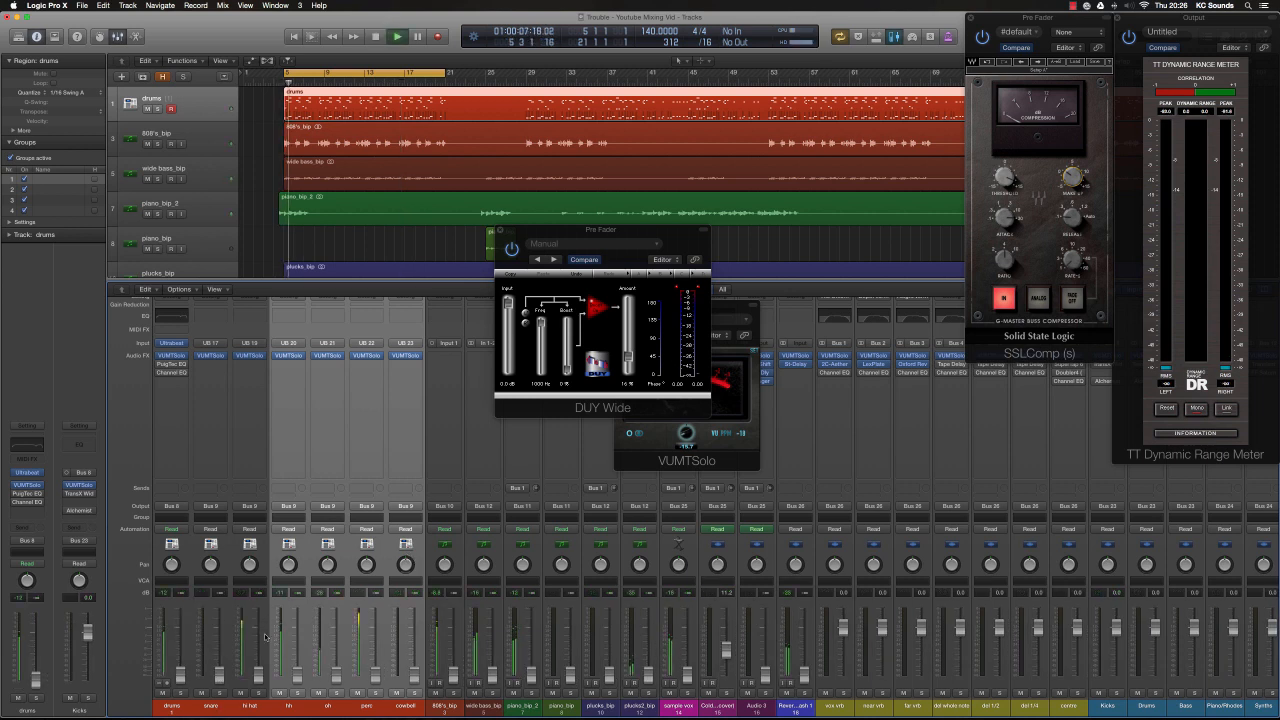
{"action": "left_click", "coordinate": [210, 355]}
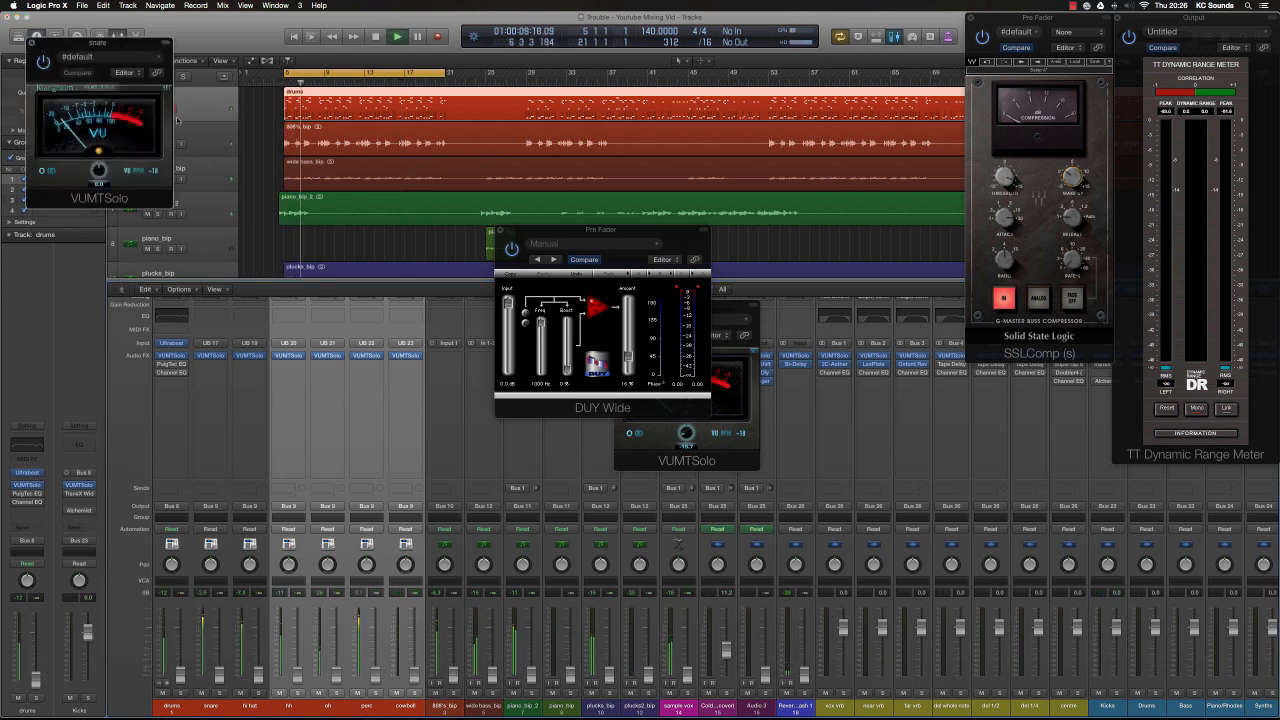
{"action": "left_click_drag", "start_coordinate": [98, 170], "coordinate": [97, 192]}
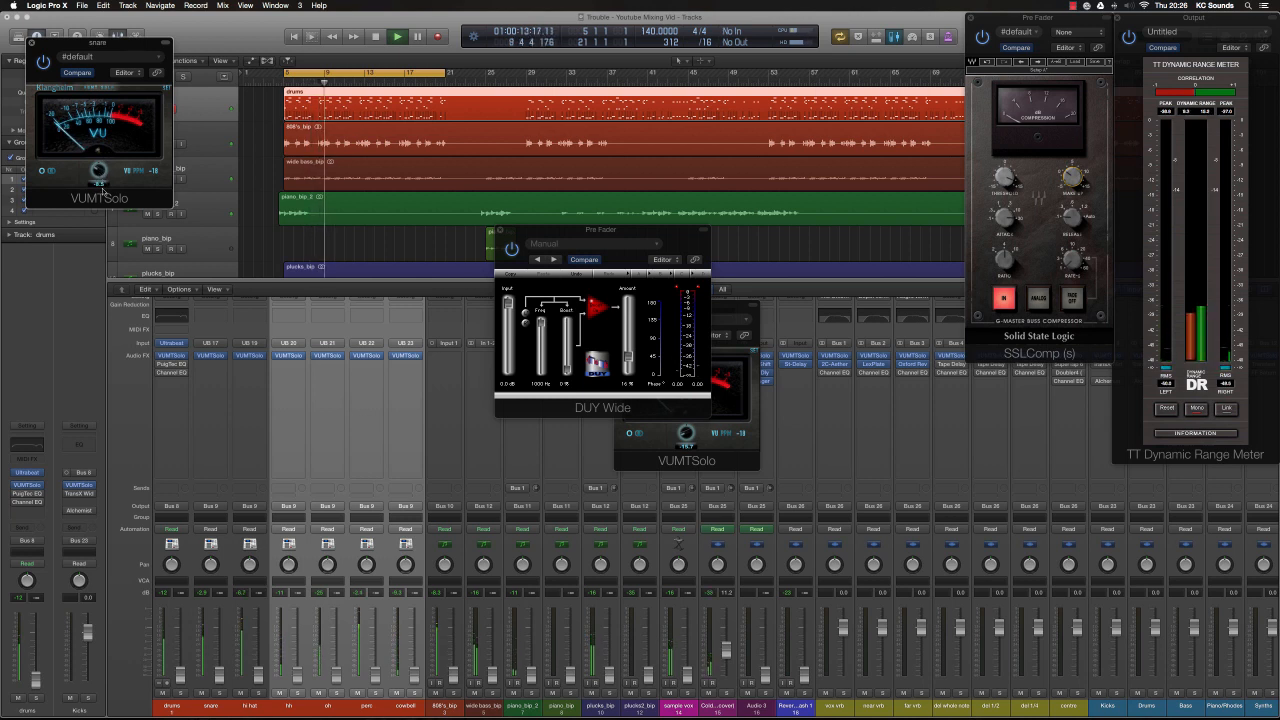
{"action": "left_click", "coordinate": [208, 596]}
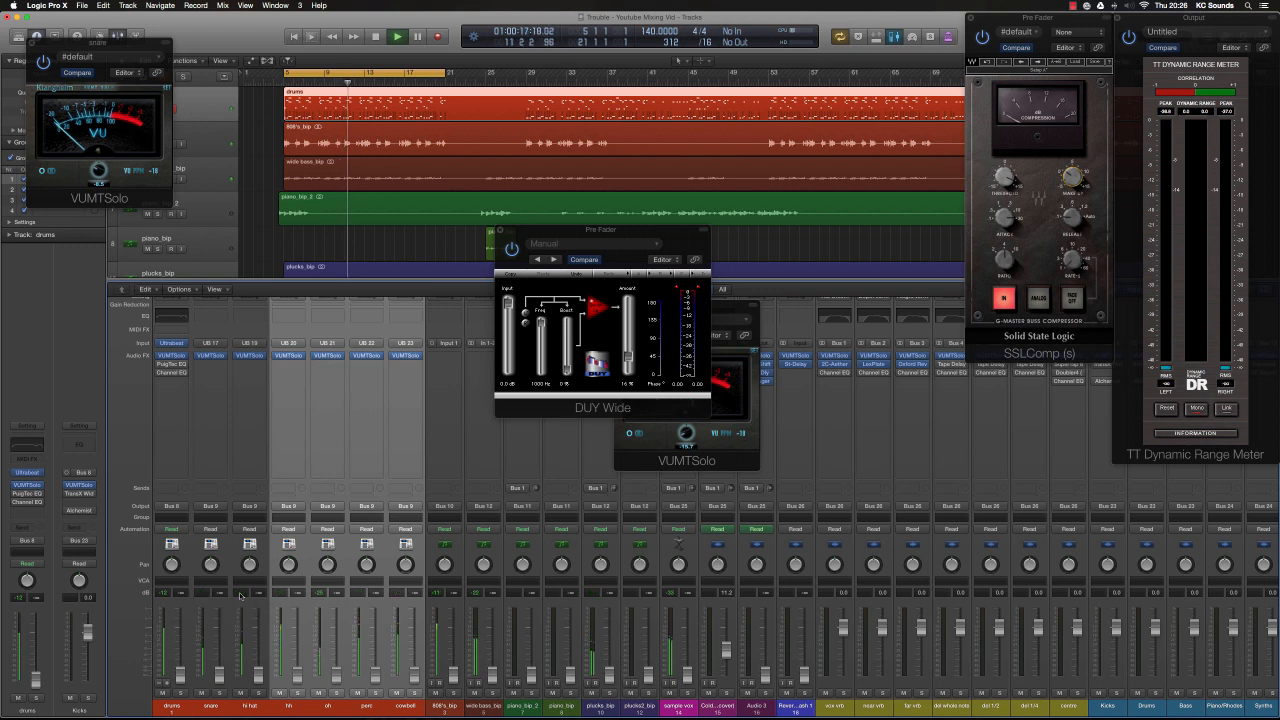
Step: Open the hi hat channel's VUMTSolo, lower its trim and restart playback
{"action": "left_click", "coordinate": [238, 357]}
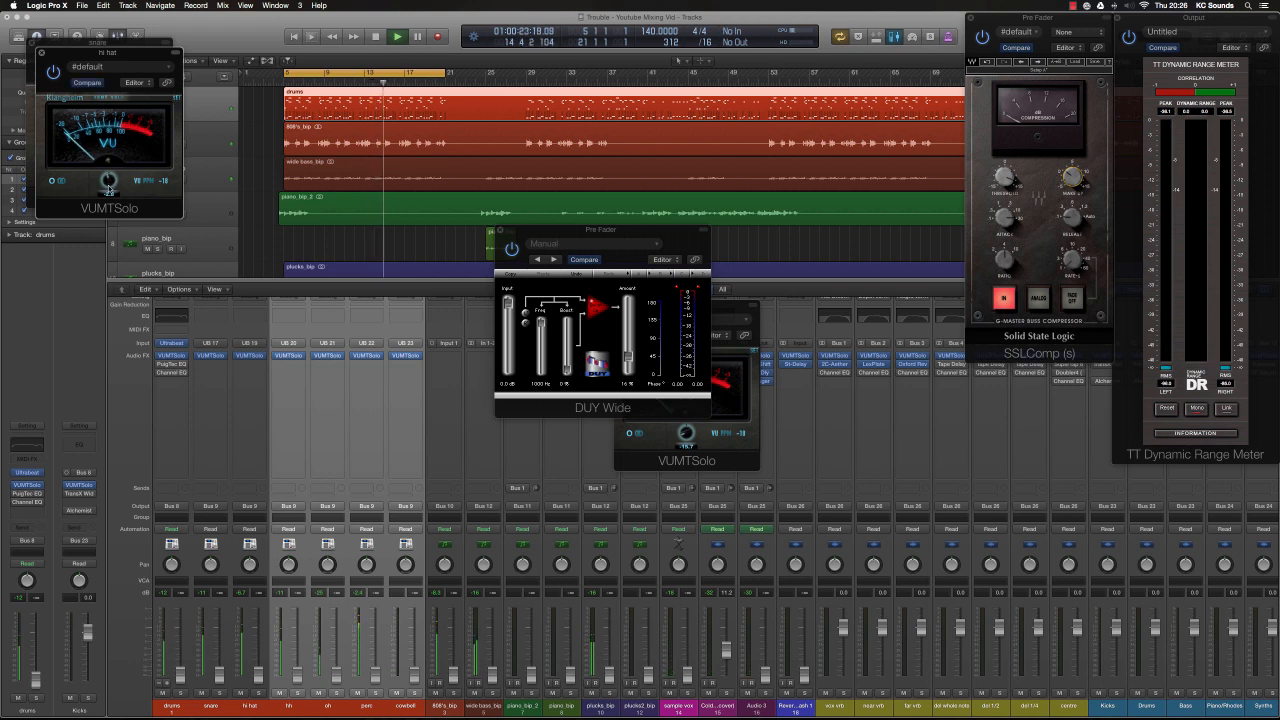
{"action": "key", "text": "space"}
{"action": "key", "text": "space"}
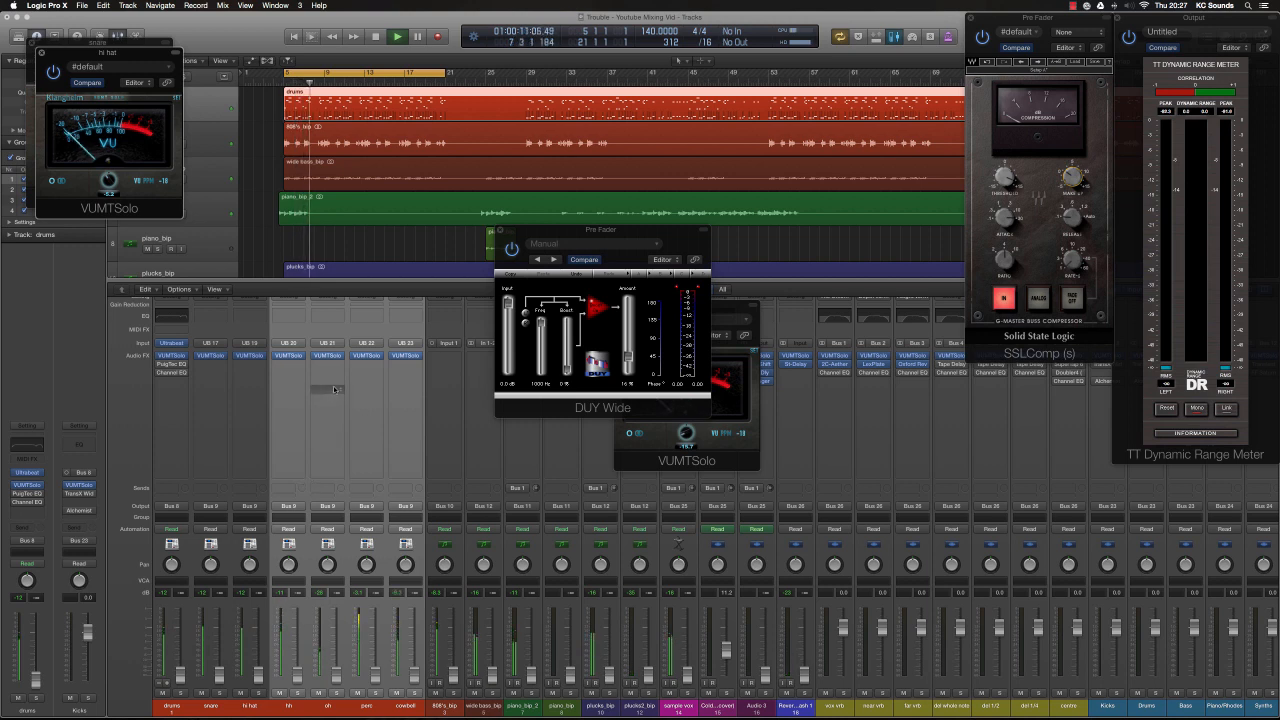
Step: Adjust the trim of the oh channel's VUMTSolo and add another aux output channel to the drums instrument
{"action": "left_click", "coordinate": [328, 356]}
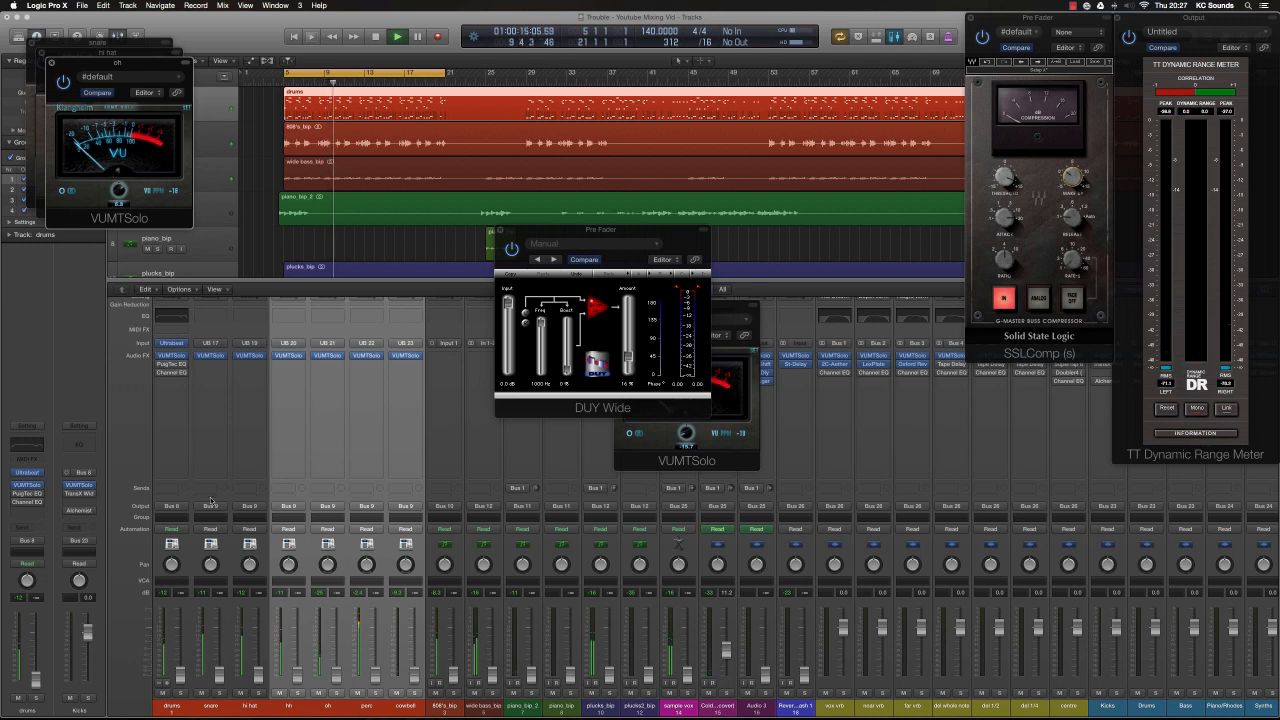
{"action": "left_click", "coordinate": [169, 684]}
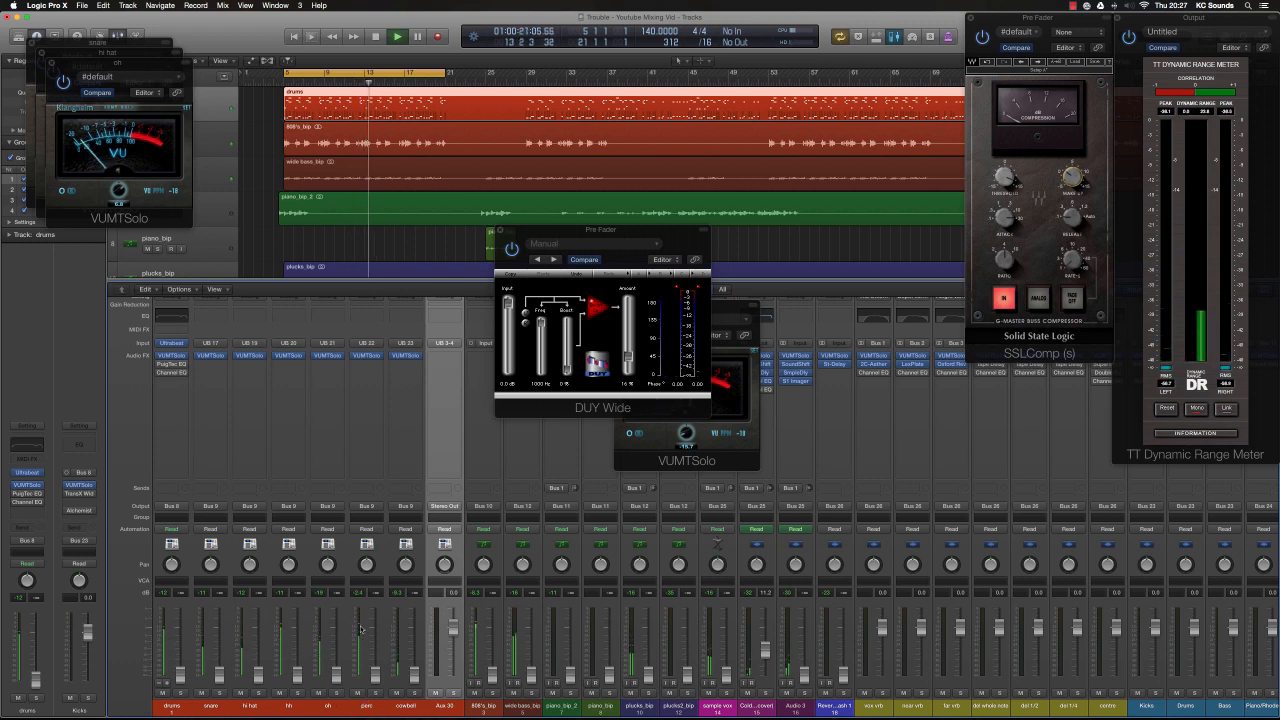
Step: Open the perc channel's VUMTSolo and lower its trim during playback
{"action": "left_click", "coordinate": [367, 355]}
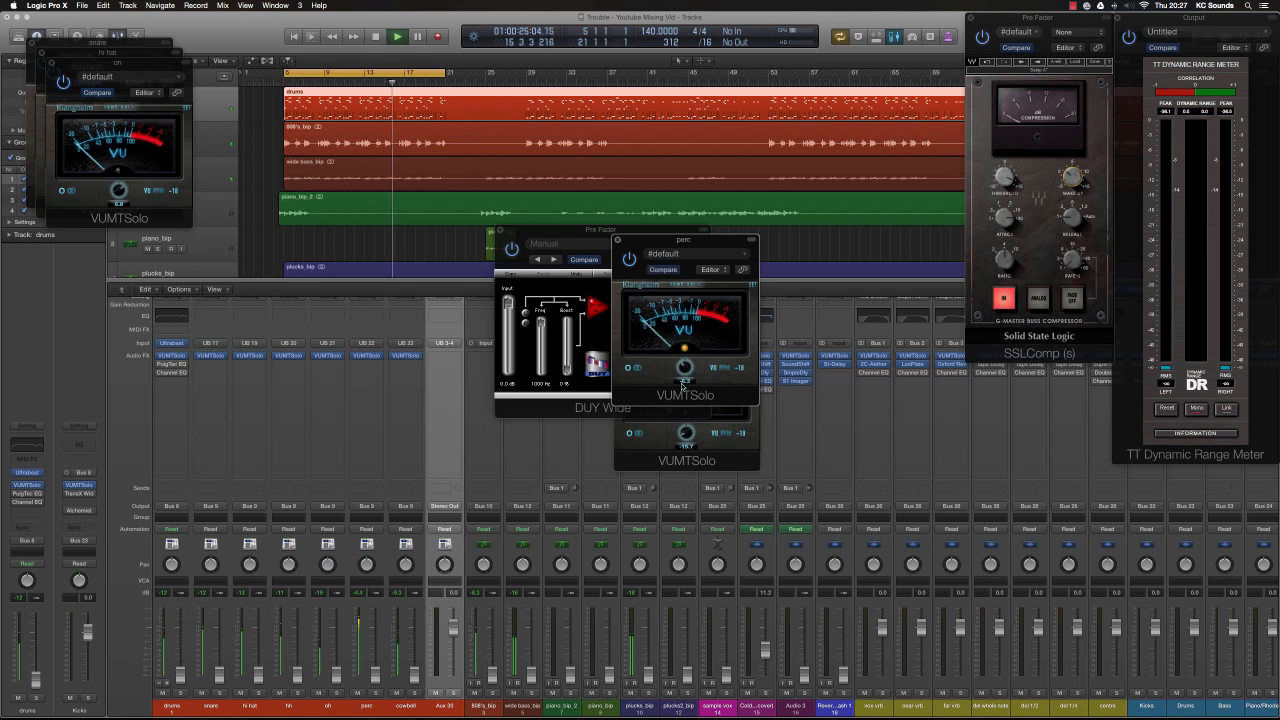
{"action": "left_click_drag", "start_coordinate": [684, 366], "coordinate": [684, 396]}
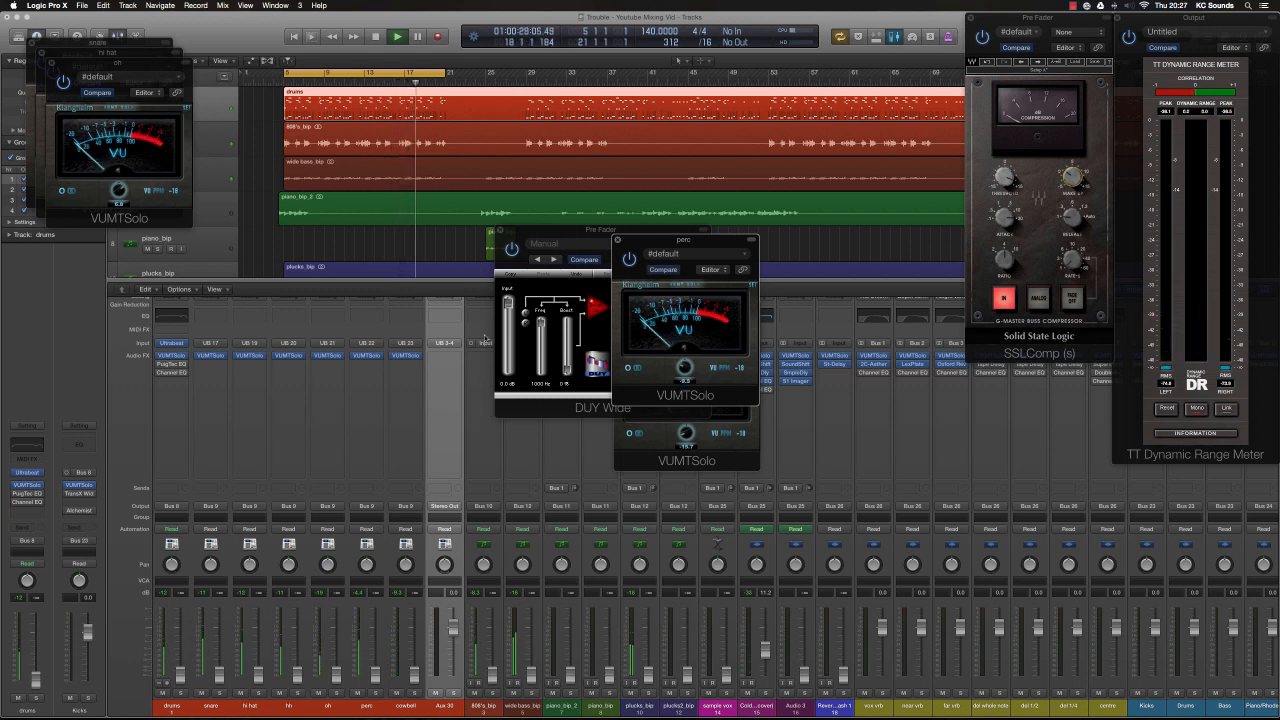
Step: Insert the VUMTSolo metering plug-in in the first audio effect slot of the 808's_bip channel
{"action": "left_click", "coordinate": [480, 359]}
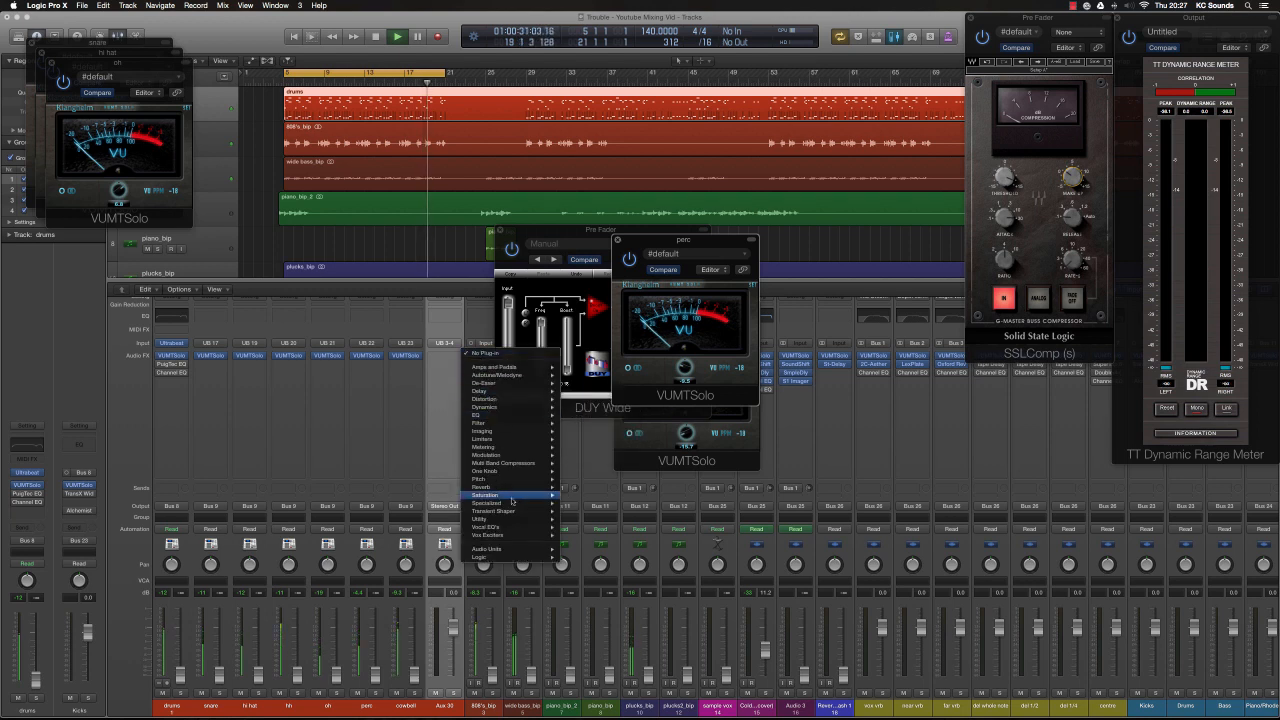
{"action": "mouse_move", "coordinate": [512, 470]}
{"action": "mouse_move", "coordinate": [510, 447]}
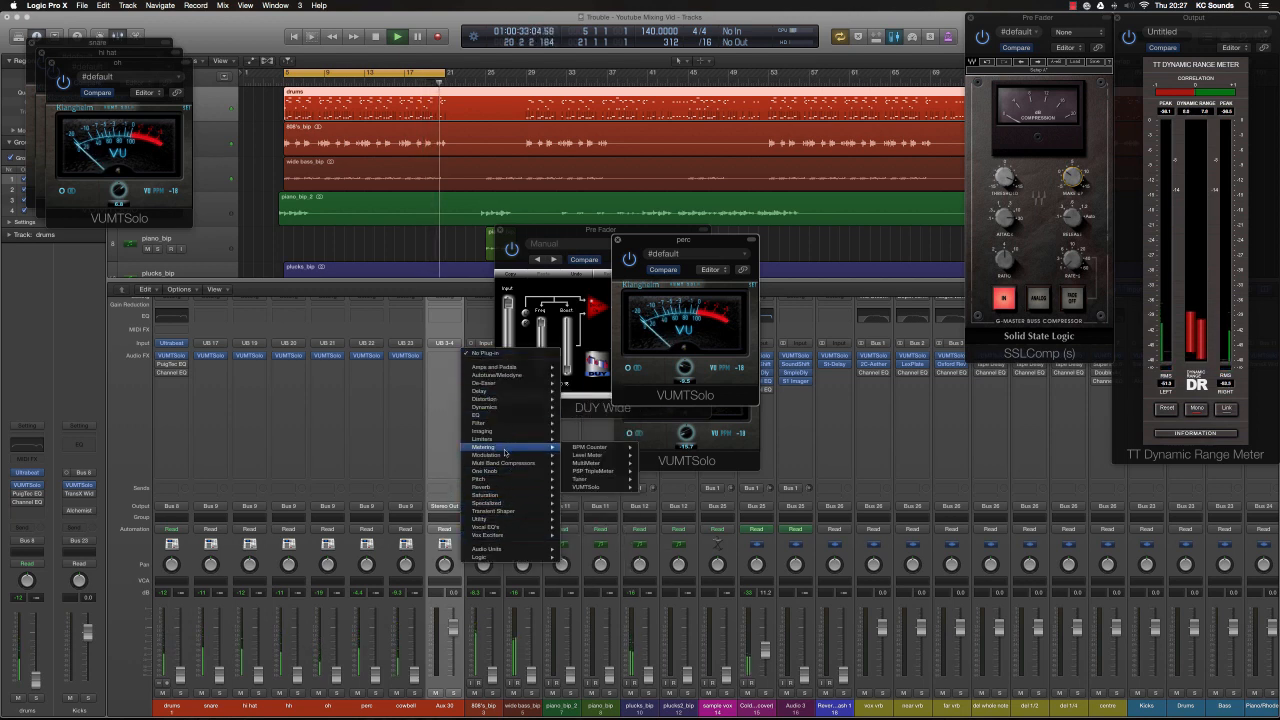
{"action": "mouse_move", "coordinate": [590, 487]}
{"action": "left_click", "coordinate": [652, 487]}
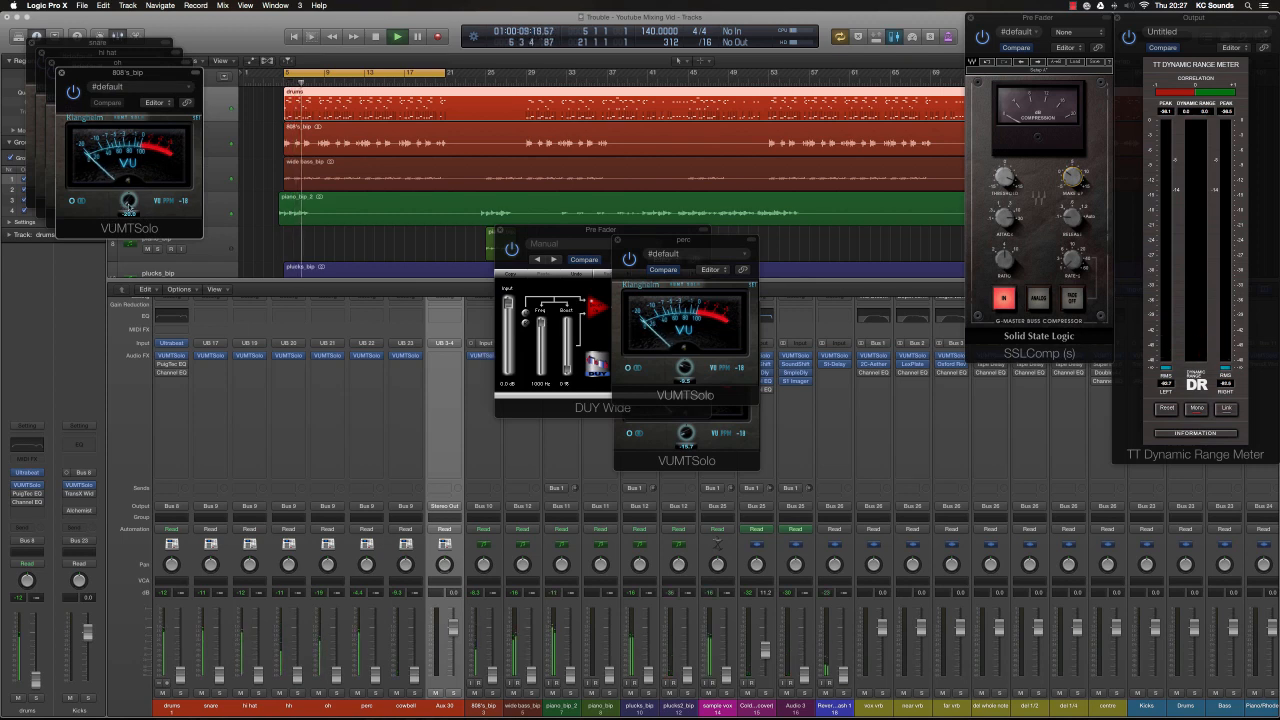
Step: Close the DUY Wide window and the open VUMTSolo windows of the 808's_bip, oh, hi hat, snare, perc and drums channels
{"action": "left_click", "coordinate": [61, 73]}
{"action": "left_click", "coordinate": [51, 63]}
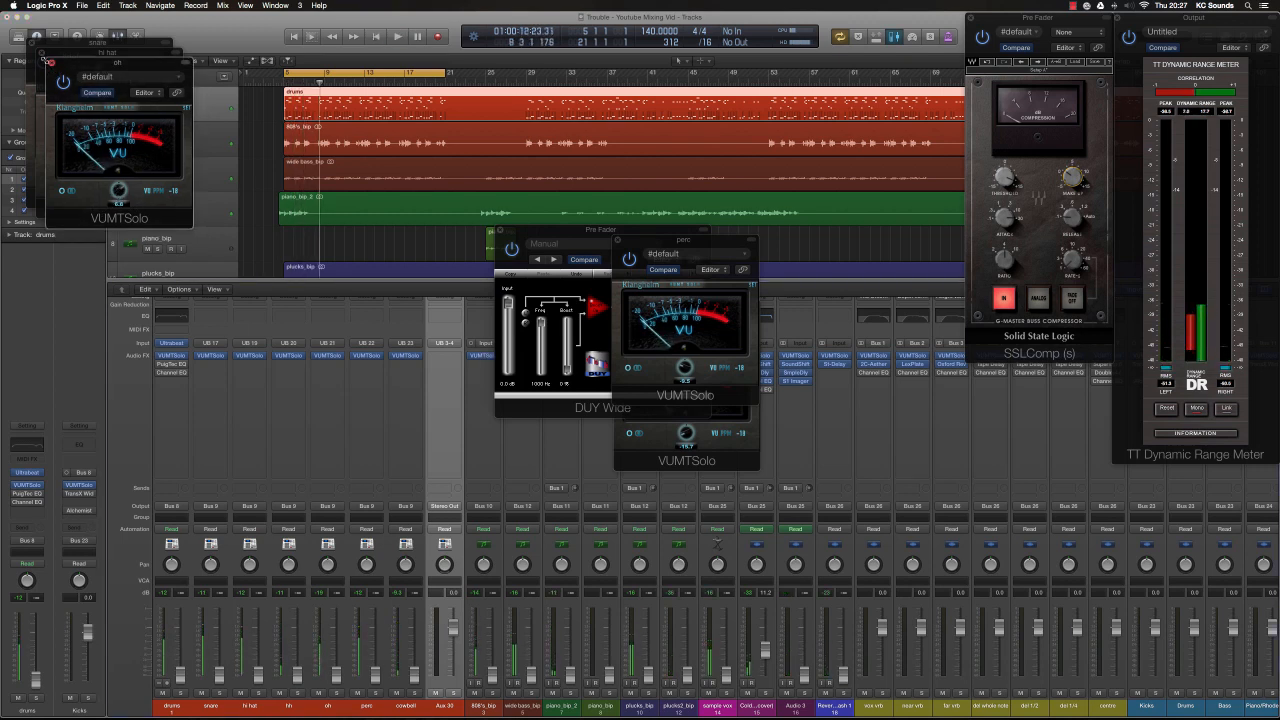
{"action": "left_click", "coordinate": [41, 53]}
{"action": "left_click", "coordinate": [32, 43]}
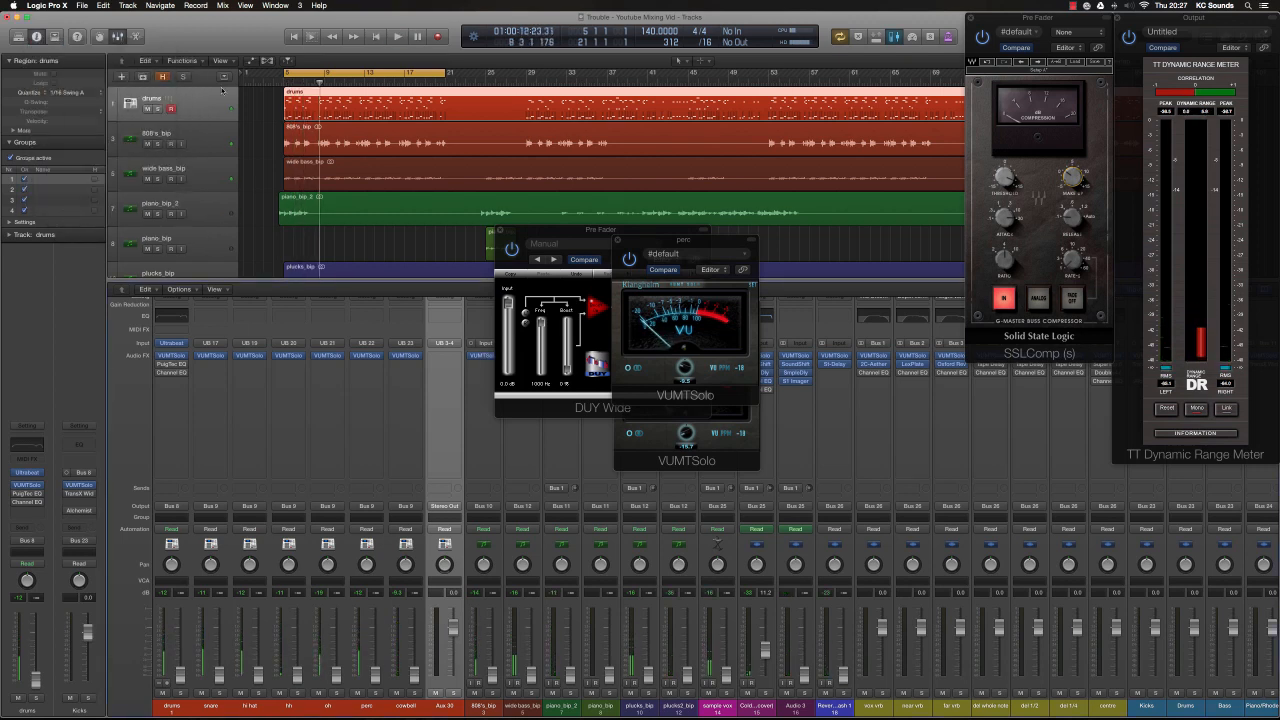
{"action": "left_click", "coordinate": [500, 232]}
{"action": "left_click", "coordinate": [617, 241]}
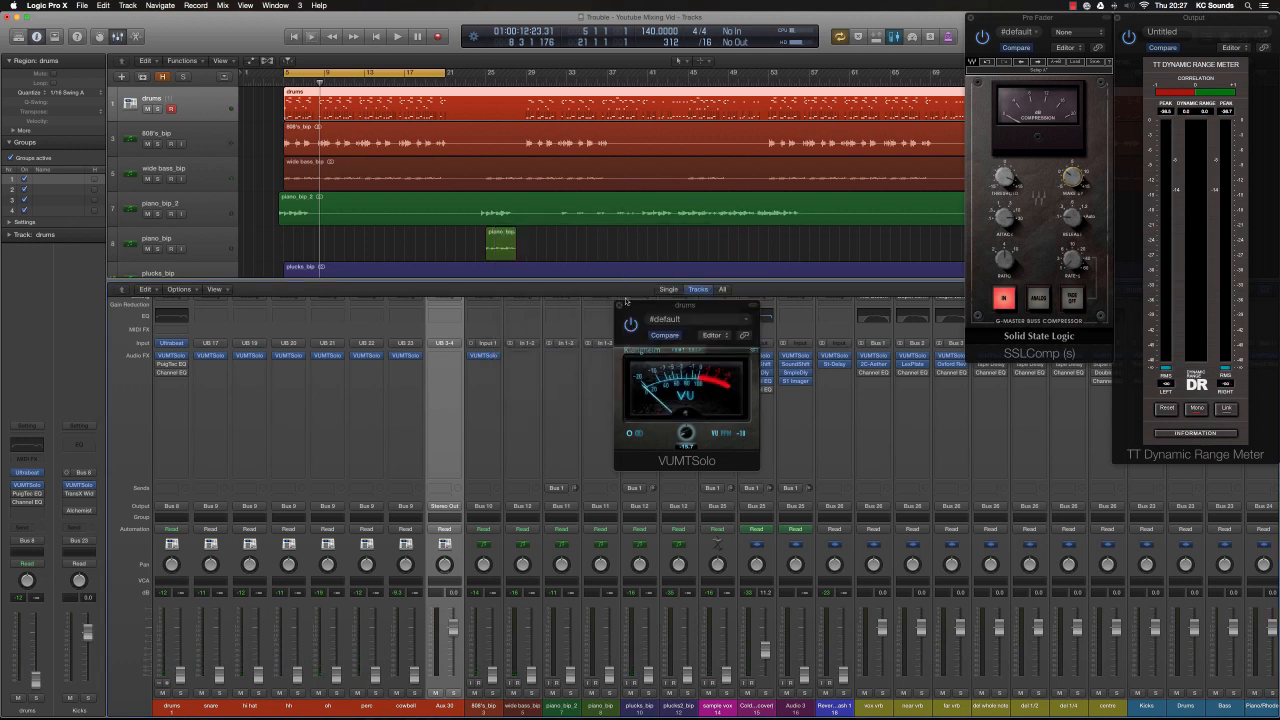
{"action": "left_click", "coordinate": [620, 308]}
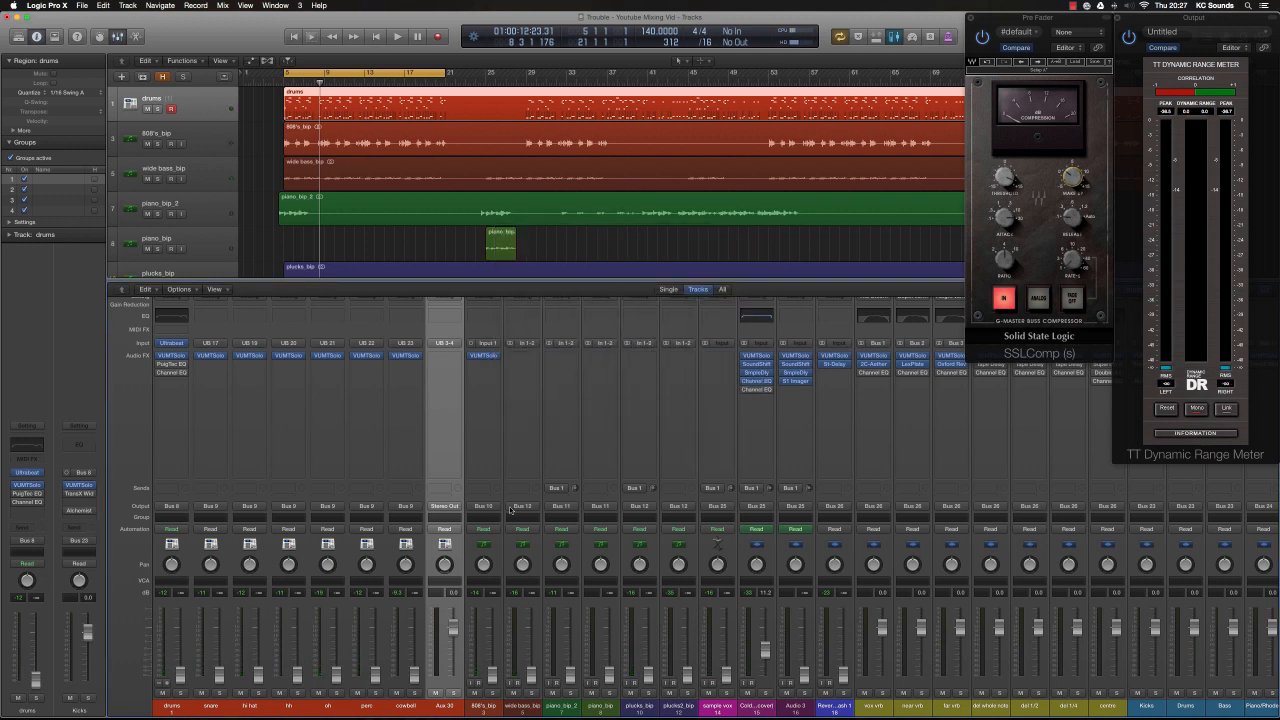
Step: Turn off pre-fader metering, set the drums channel fader to about -7.6 dB and start playback
{"action": "left_click", "coordinate": [897, 39]}
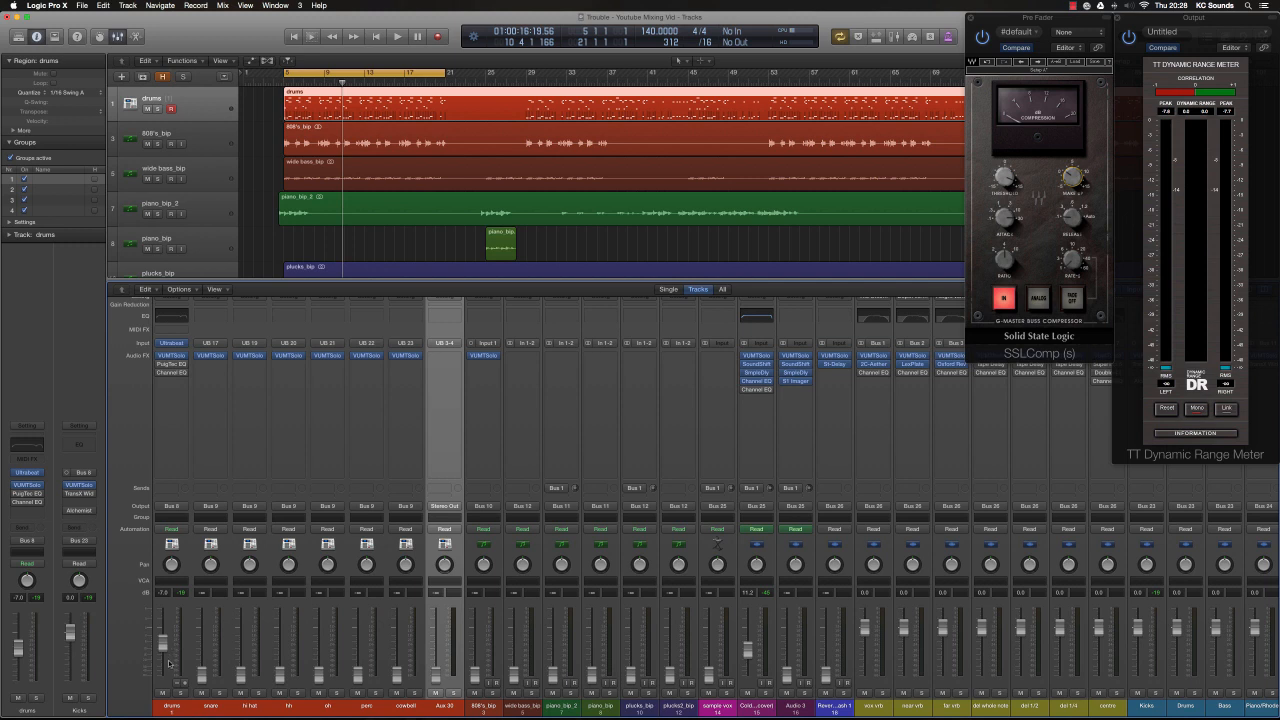
{"action": "left_click_drag", "start_coordinate": [165, 643], "coordinate": [166, 611]}
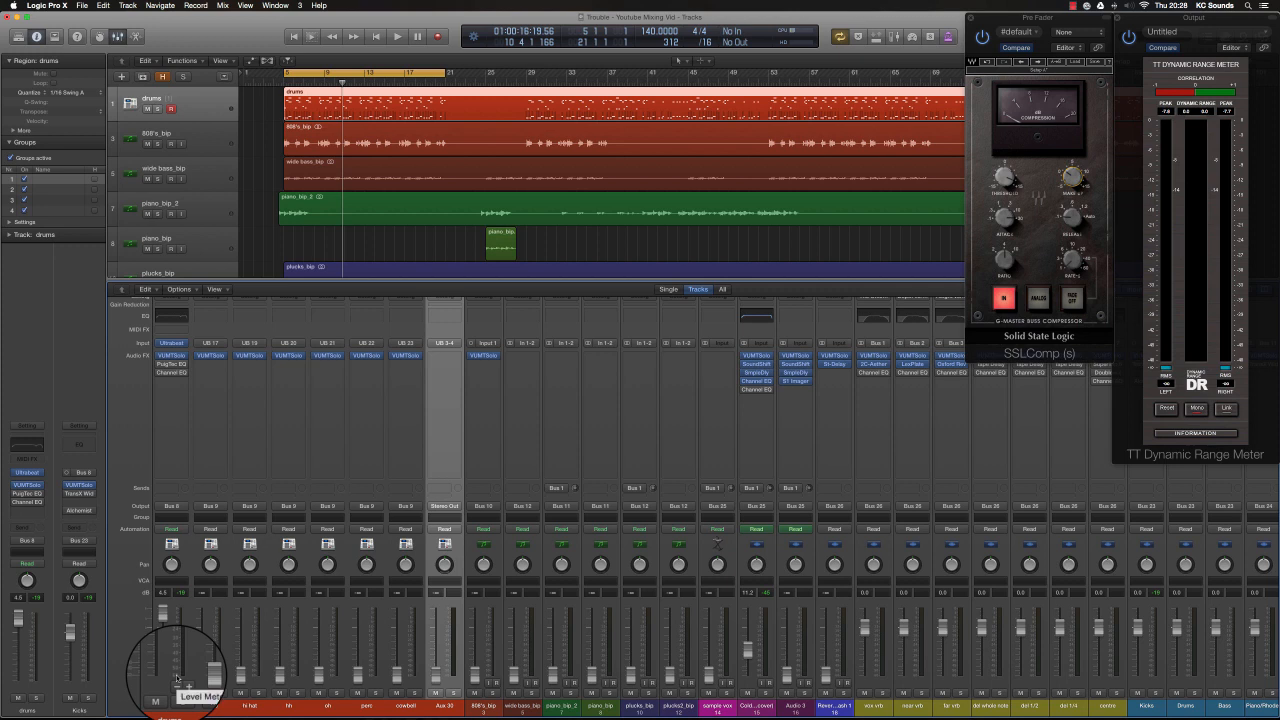
{"action": "left_click_drag", "start_coordinate": [157, 606], "coordinate": [165, 665]}
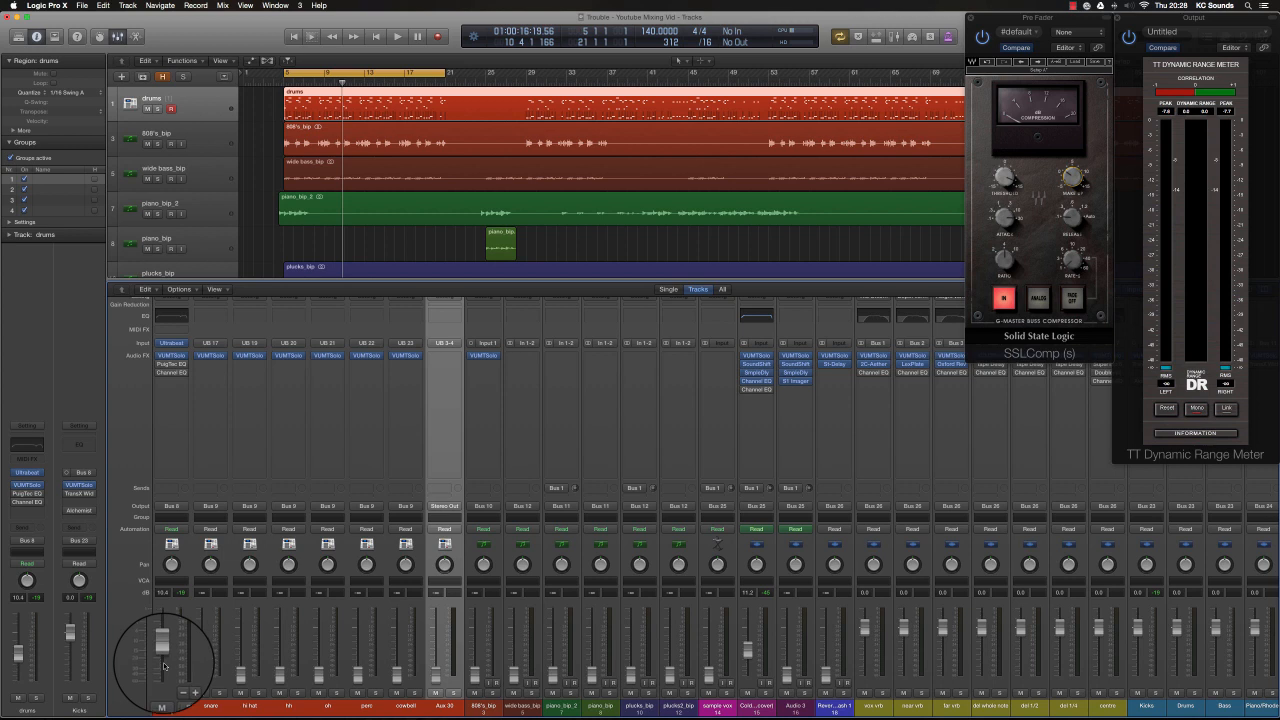
{"action": "key", "text": "space"}
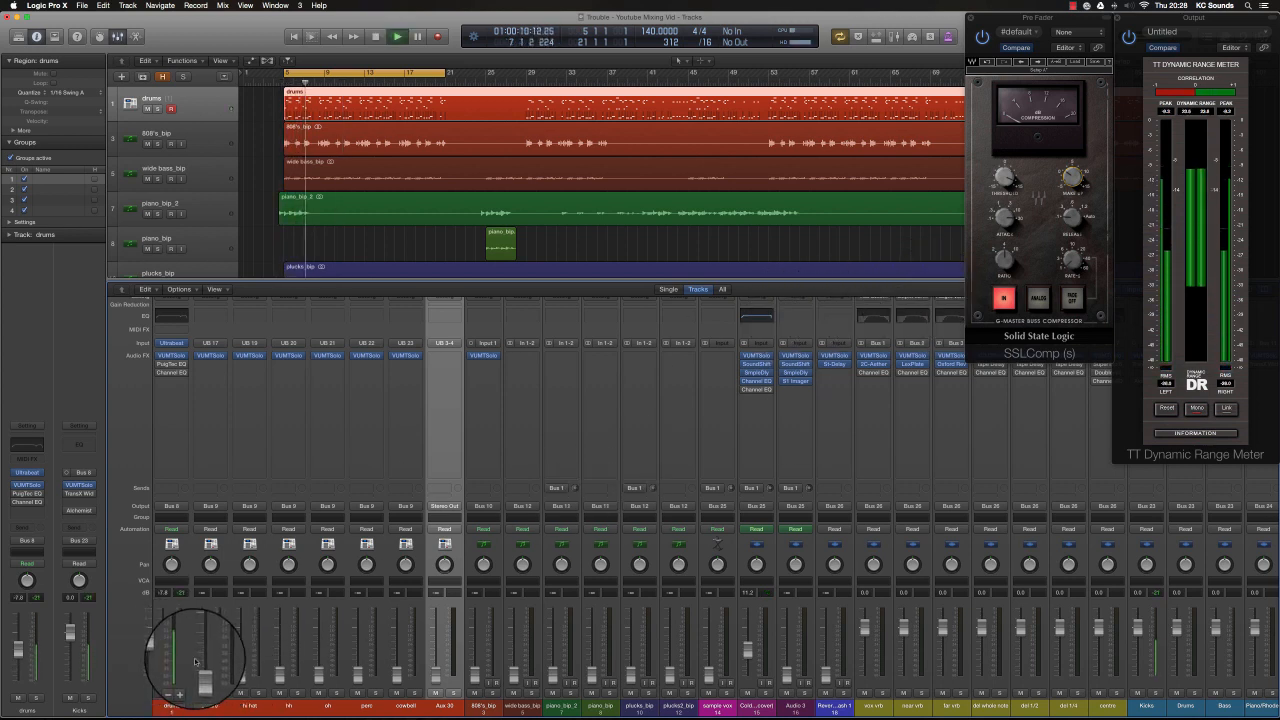
Step: Raise the channel faders during playback to about -12 dB for snare, -14 dB for hi hat and -10.6 dB for hh
{"action": "left_click_drag", "start_coordinate": [202, 668], "coordinate": [202, 629]}
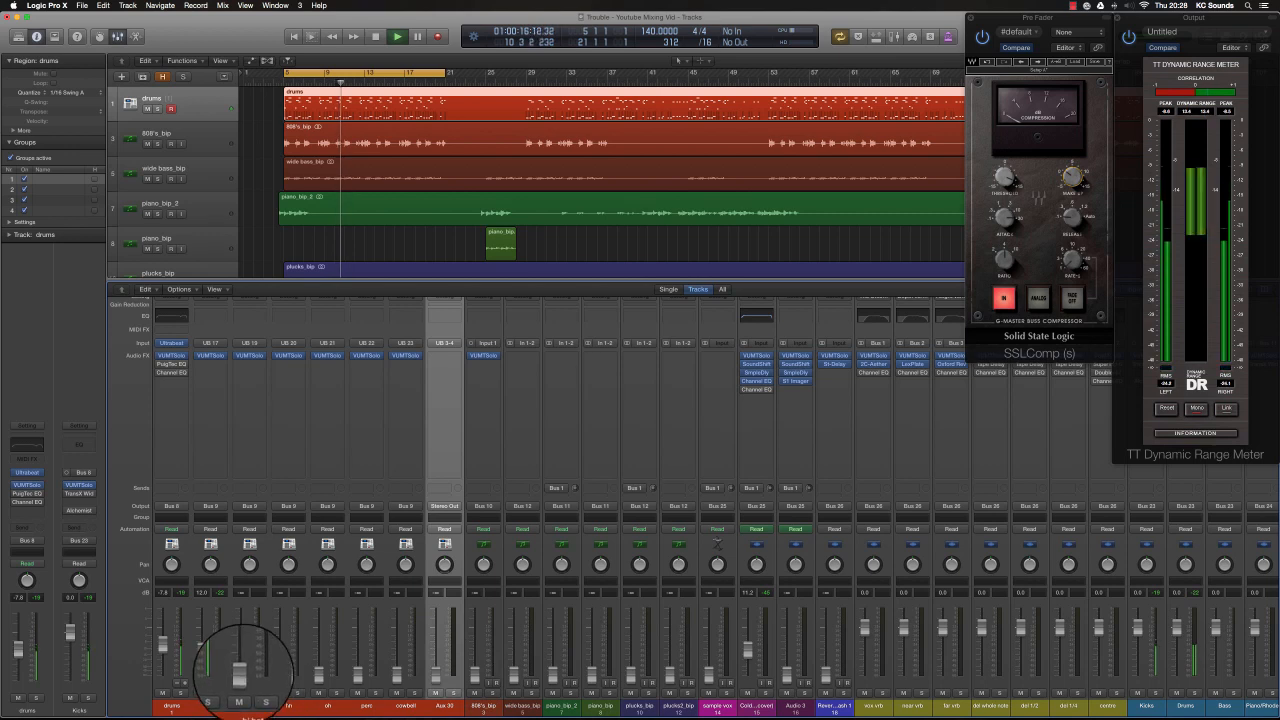
{"action": "left_click_drag", "start_coordinate": [240, 670], "coordinate": [243, 652]}
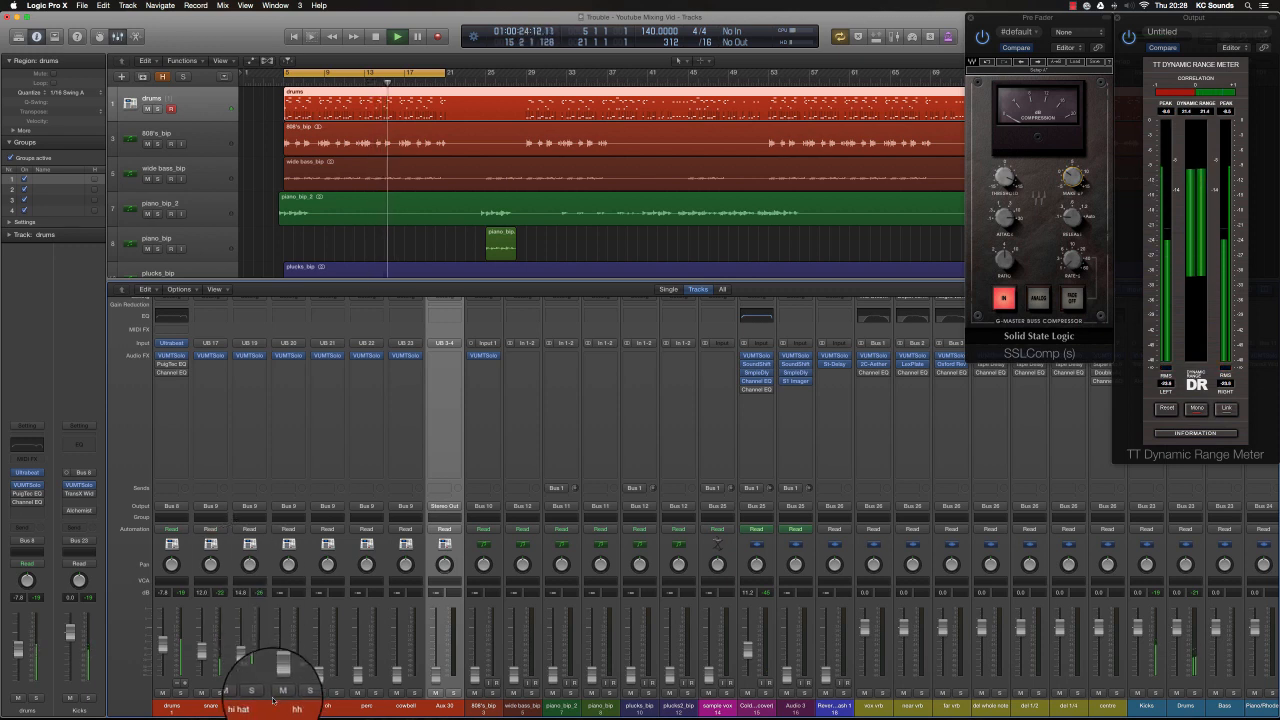
{"action": "left_click_drag", "start_coordinate": [281, 673], "coordinate": [284, 635]}
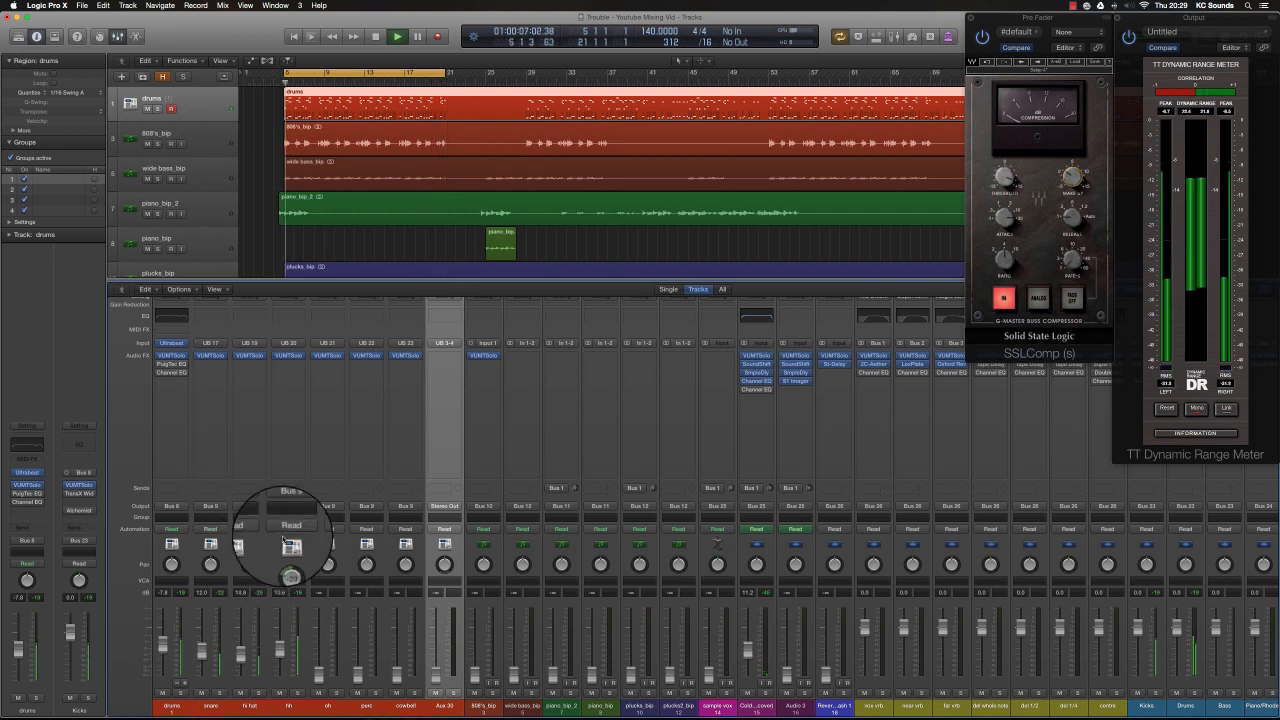
Step: Examine the hh channel's VUMTSolo and the bus channels from Kicks and Drums through to Pre Fader
{"action": "left_click", "coordinate": [299, 357]}
{"action": "left_click", "coordinate": [258, 388]}
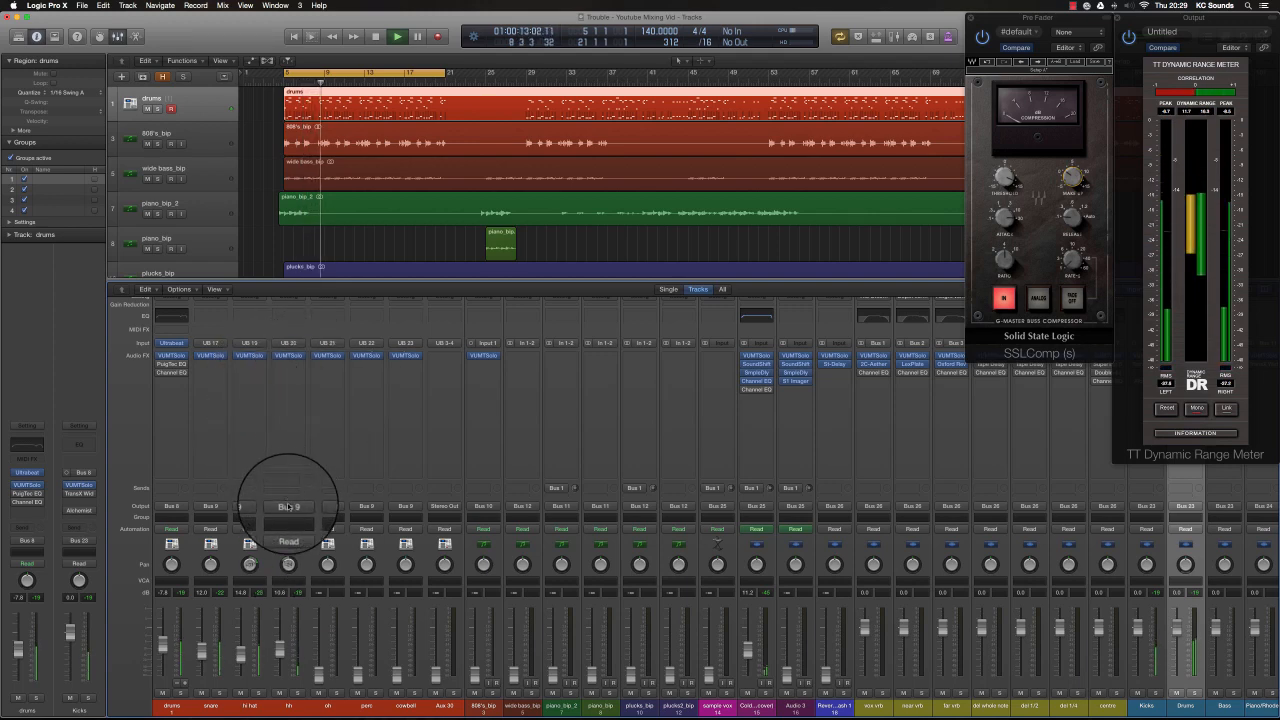
{"action": "scroll", "coordinate": [365, 518], "scroll_direction": "right", "scroll_amount": 2}
{"action": "scroll", "coordinate": [365, 518], "scroll_direction": "right", "scroll_amount": 10}
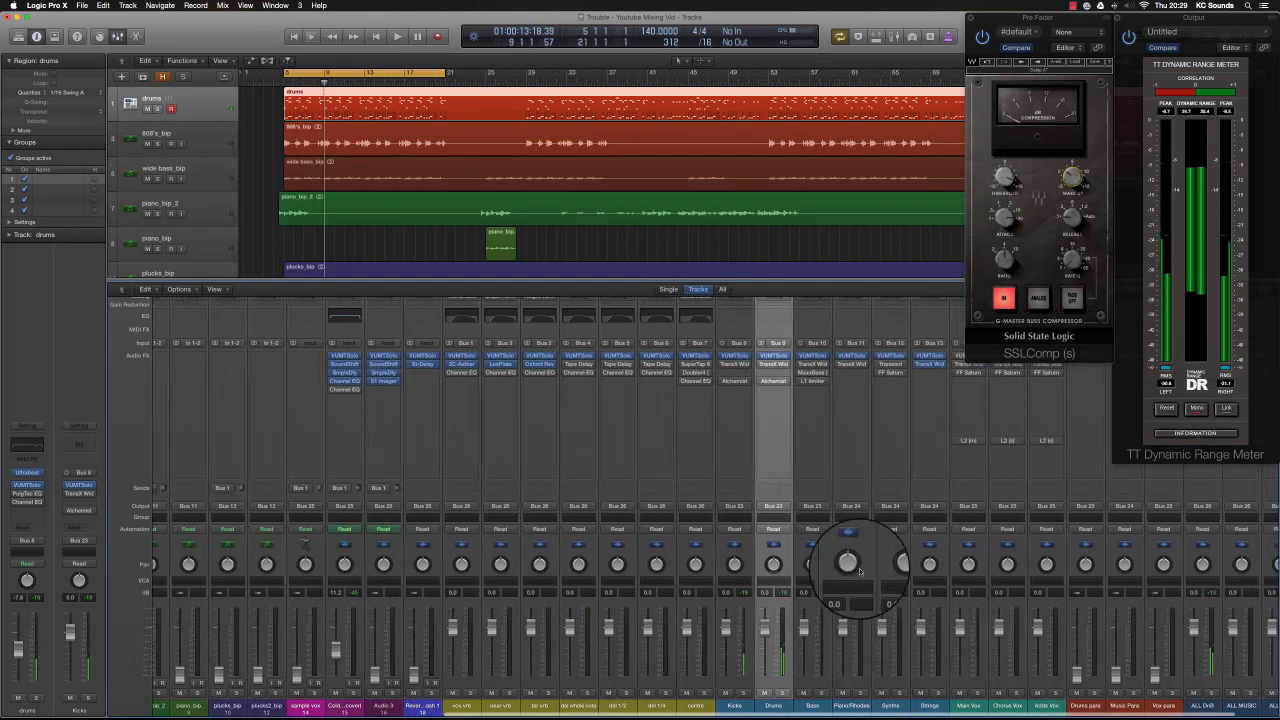
{"action": "left_click", "coordinate": [735, 708]}
{"action": "left_click", "coordinate": [765, 708]}
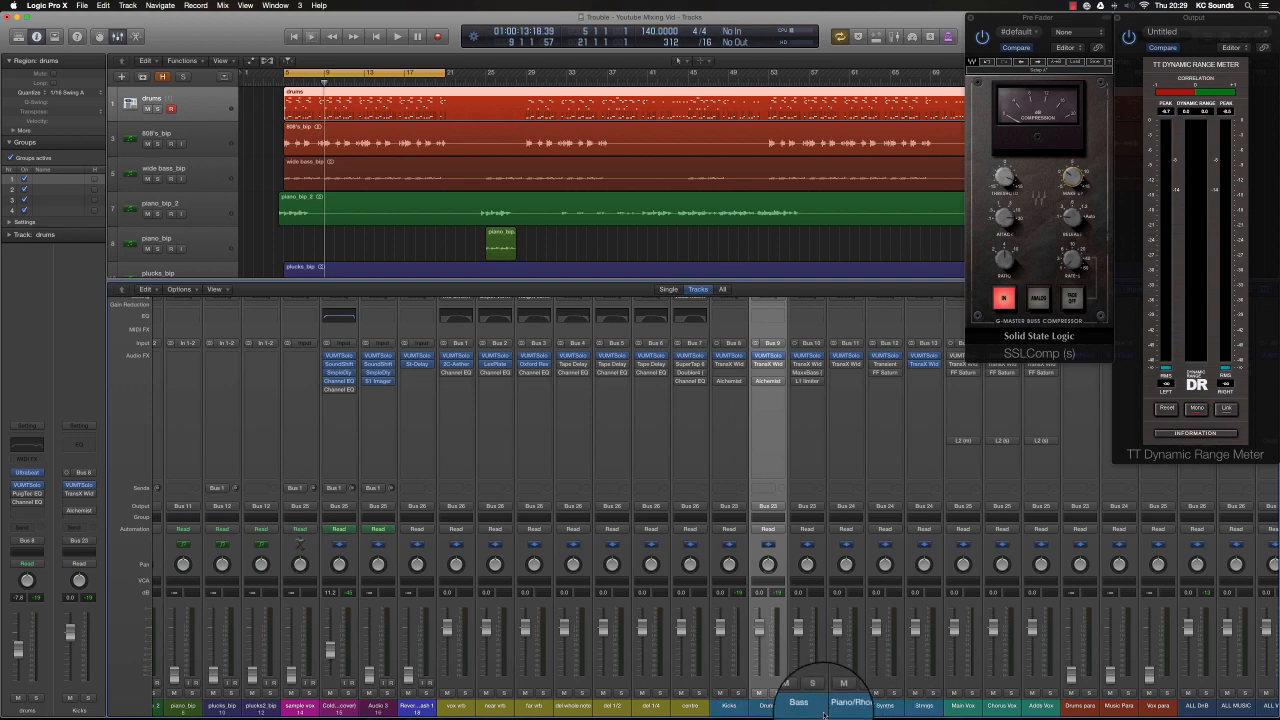
{"action": "left_click", "coordinate": [741, 712]}
{"action": "left_click", "coordinate": [768, 706]}
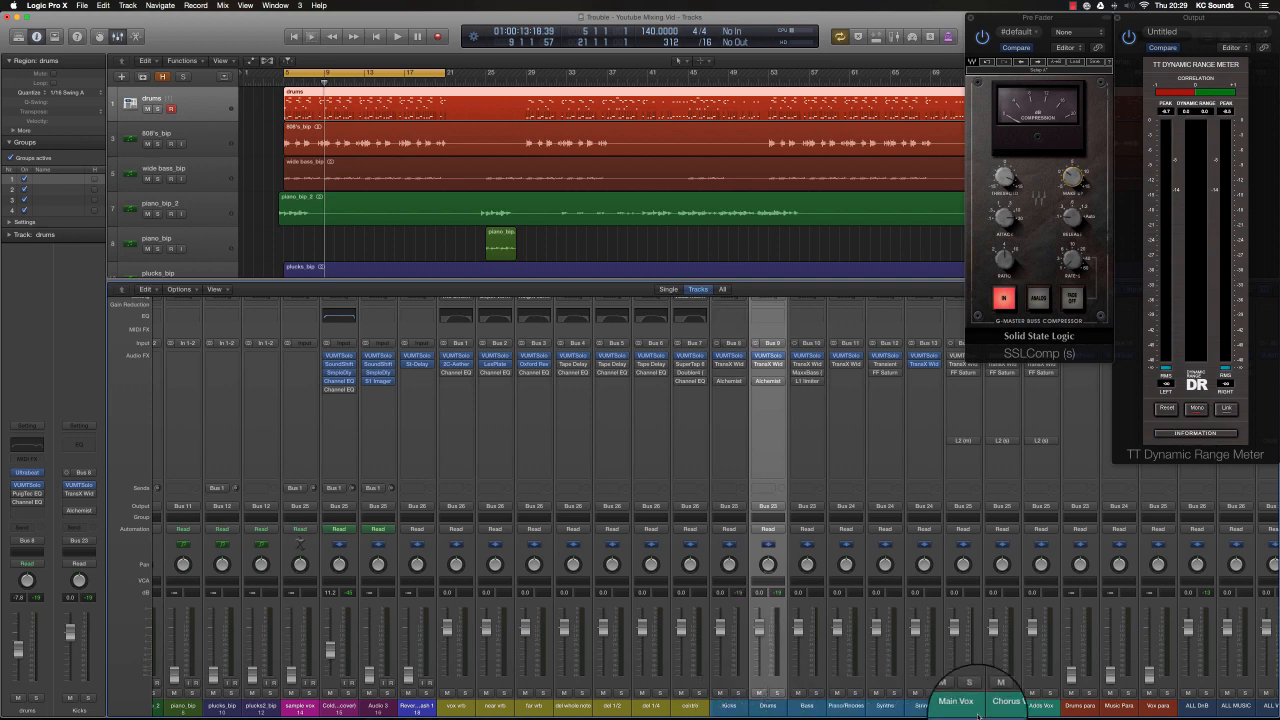
{"action": "scroll", "coordinate": [928, 680], "scroll_direction": "right", "scroll_amount": 3}
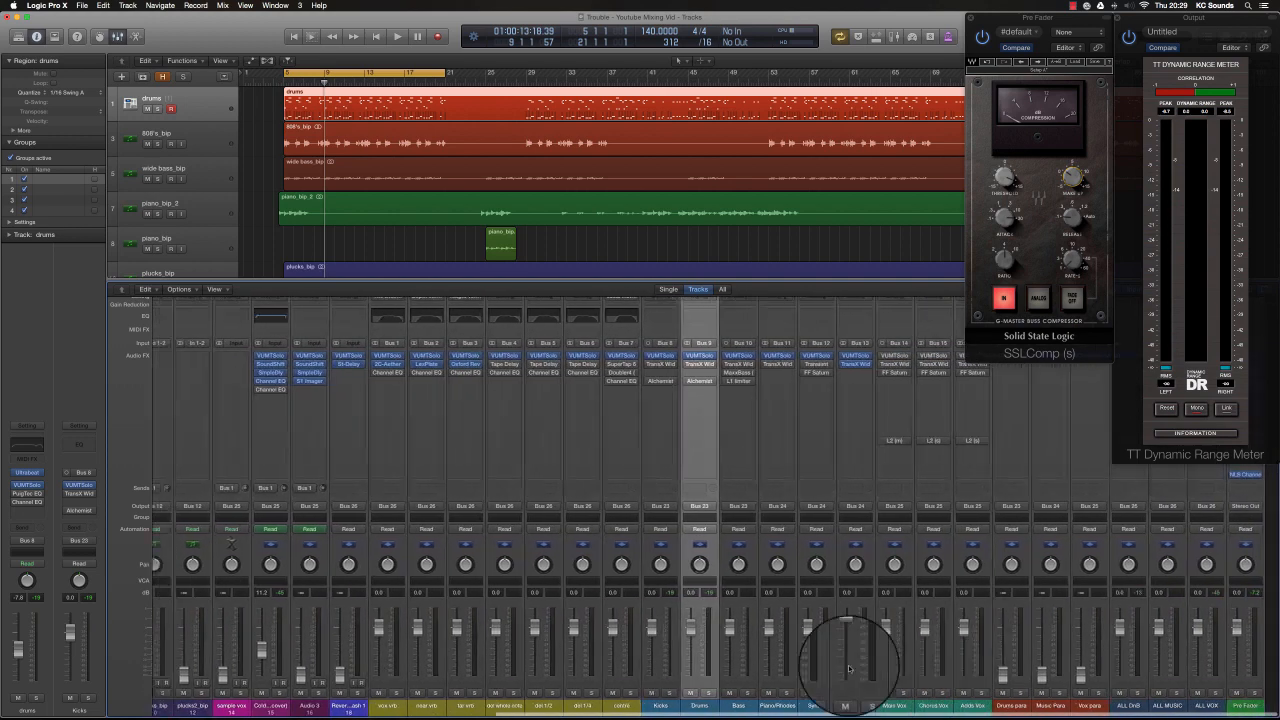
{"action": "scroll", "coordinate": [785, 671], "scroll_direction": "left", "scroll_amount": 15}
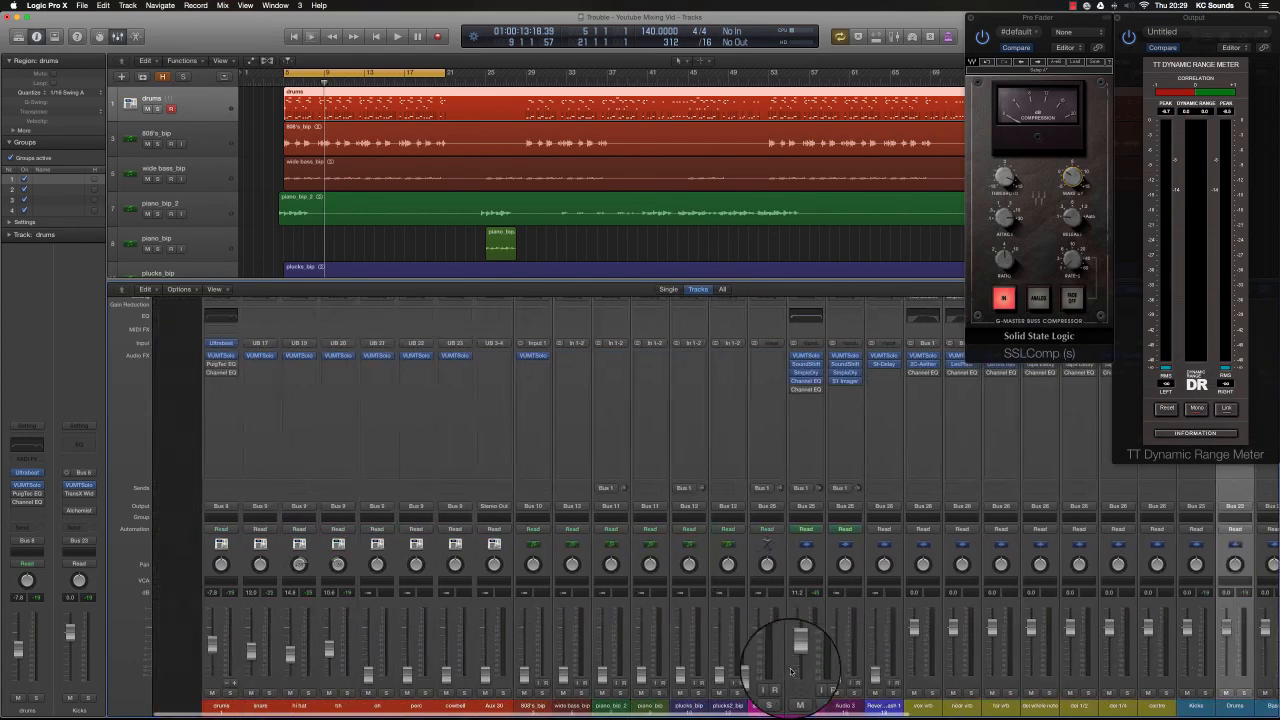
Step: Raise the oh channel fader to about -10.6 dB during playback, then stop playback
{"action": "key", "text": "space"}
{"action": "left_click_drag", "start_coordinate": [320, 675], "coordinate": [319, 648]}
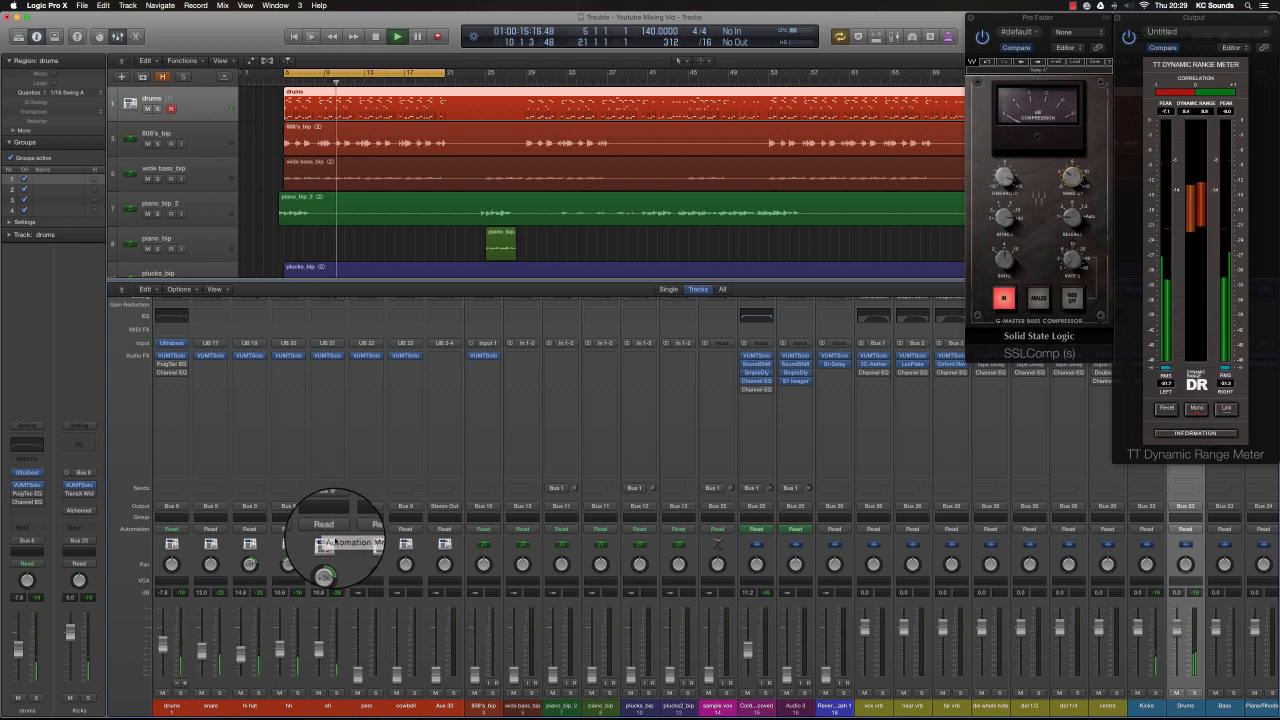
{"action": "key", "text": "space"}
Step: Check the VUMTSolo on the Drums bus channel and return to the individual drum channels
{"action": "scroll", "coordinate": [332, 540], "scroll_direction": "right", "scroll_amount": 6}
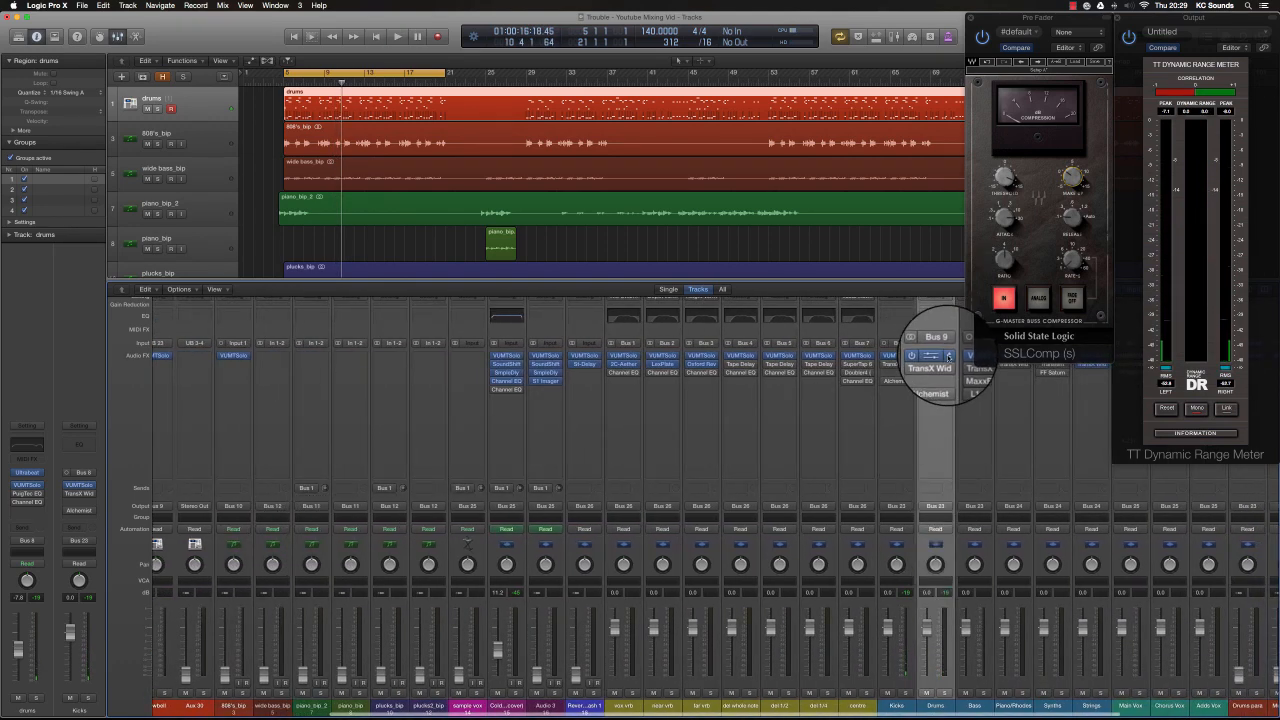
{"action": "left_click", "coordinate": [938, 357]}
{"action": "left_click", "coordinate": [904, 384]}
{"action": "scroll", "coordinate": [786, 535], "scroll_direction": "left", "scroll_amount": 6}
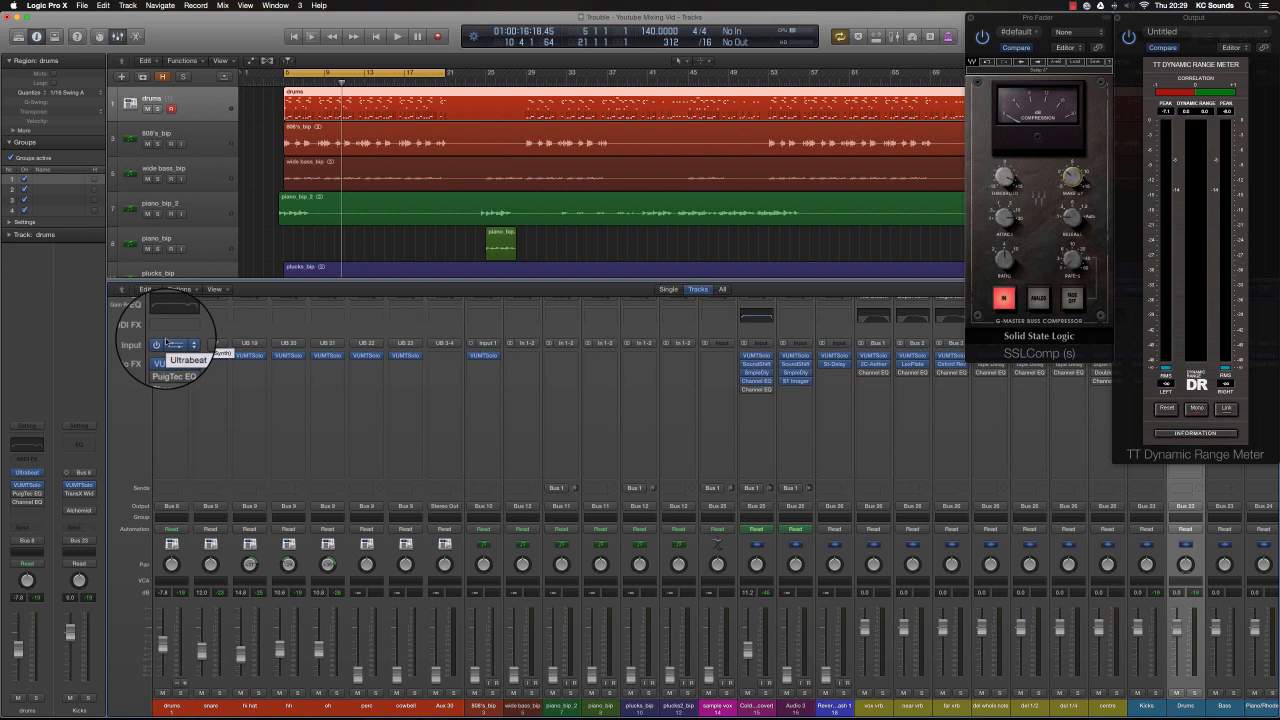
Step: Hide all plug-in windows during playback and raise the perc channel fader
{"action": "key", "text": "space"}
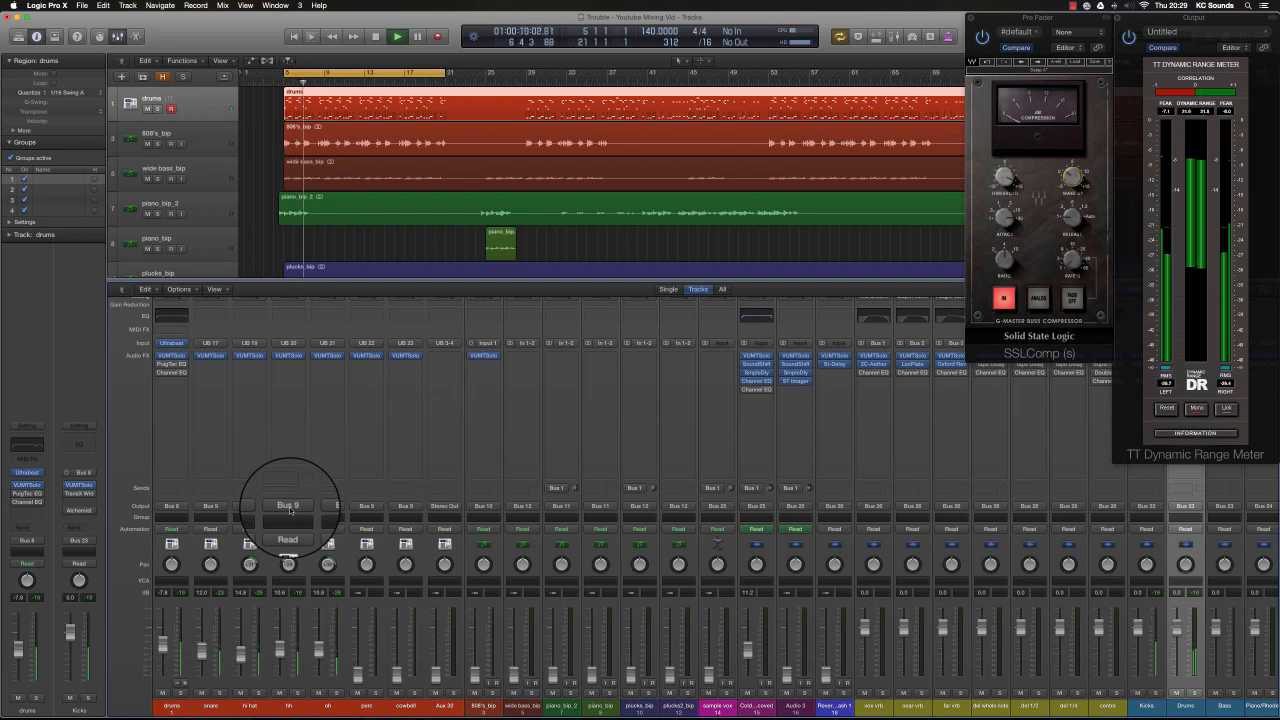
{"action": "key", "text": "v"}
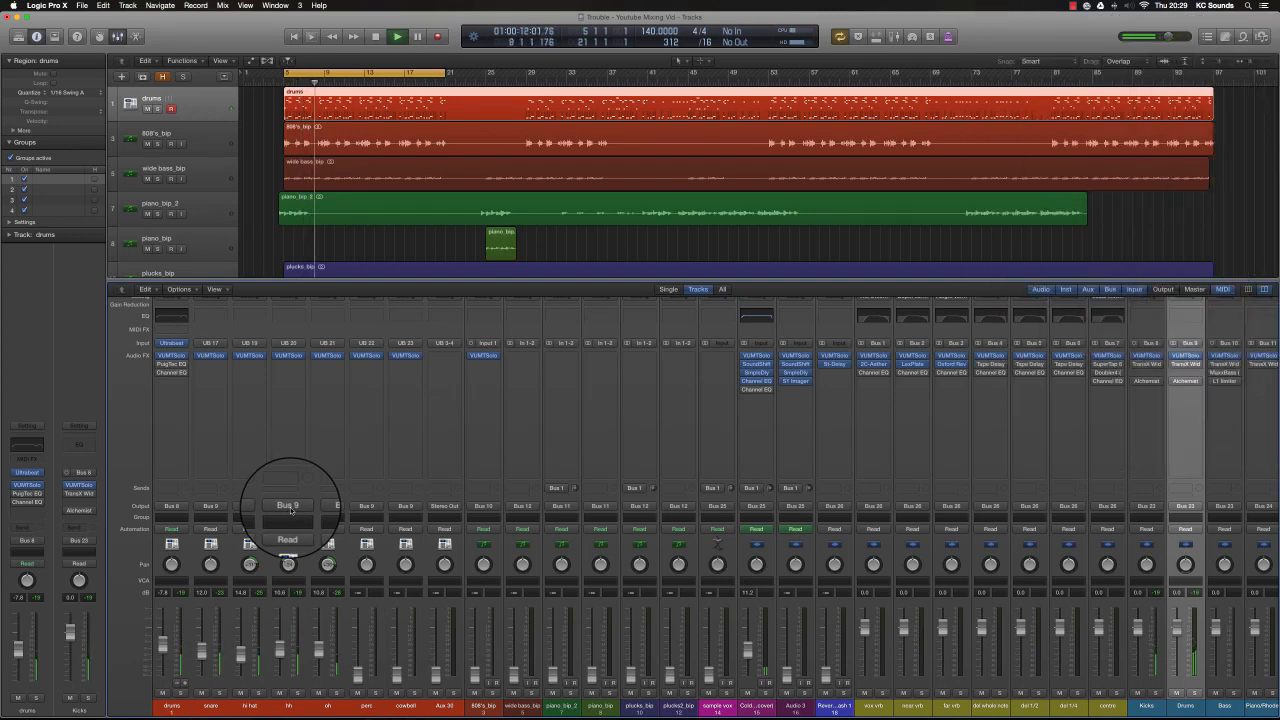
{"action": "scroll", "coordinate": [1030, 563], "scroll_direction": "right", "scroll_amount": 10}
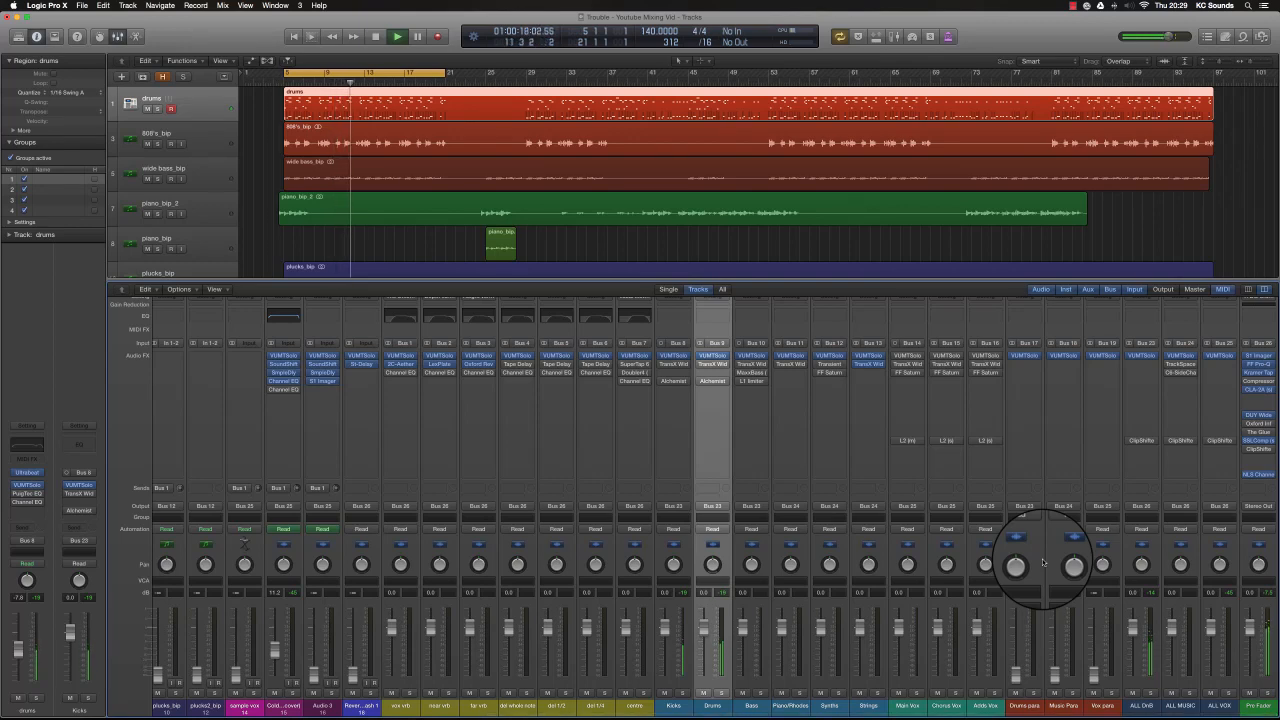
{"action": "scroll", "coordinate": [1043, 562], "scroll_direction": "left", "scroll_amount": 10}
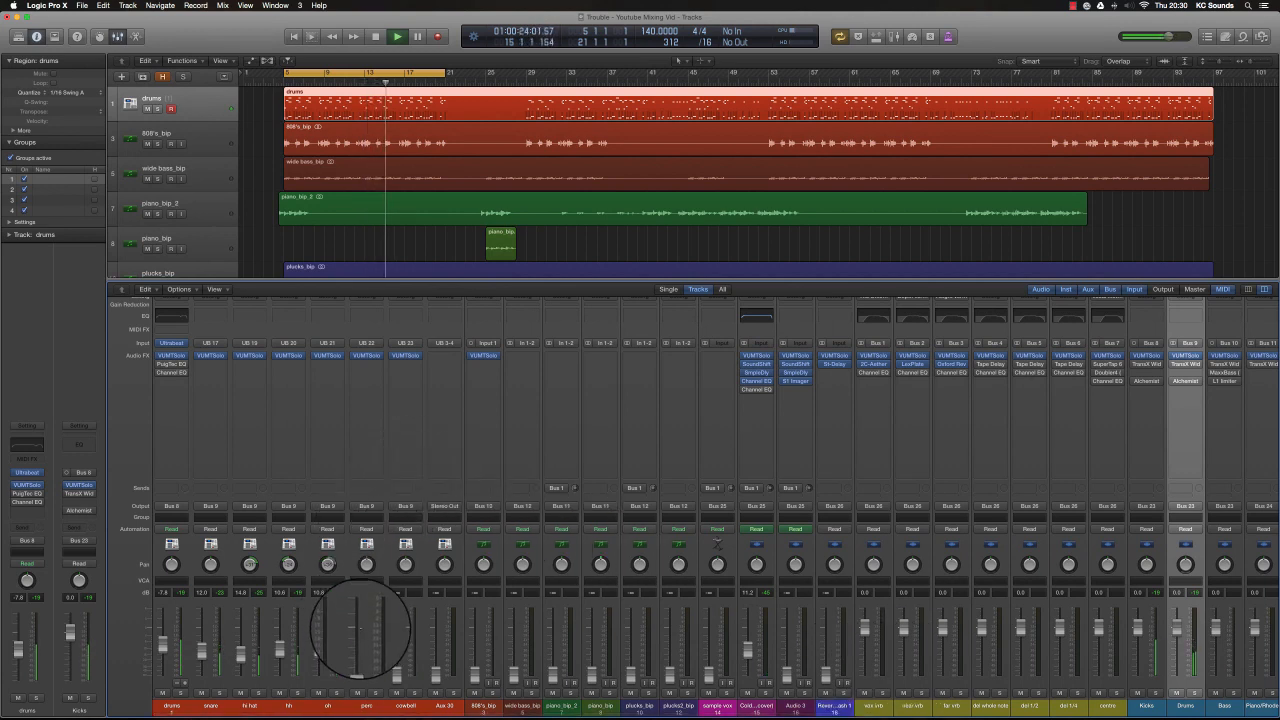
{"action": "left_click_drag", "start_coordinate": [360, 629], "coordinate": [363, 607]}
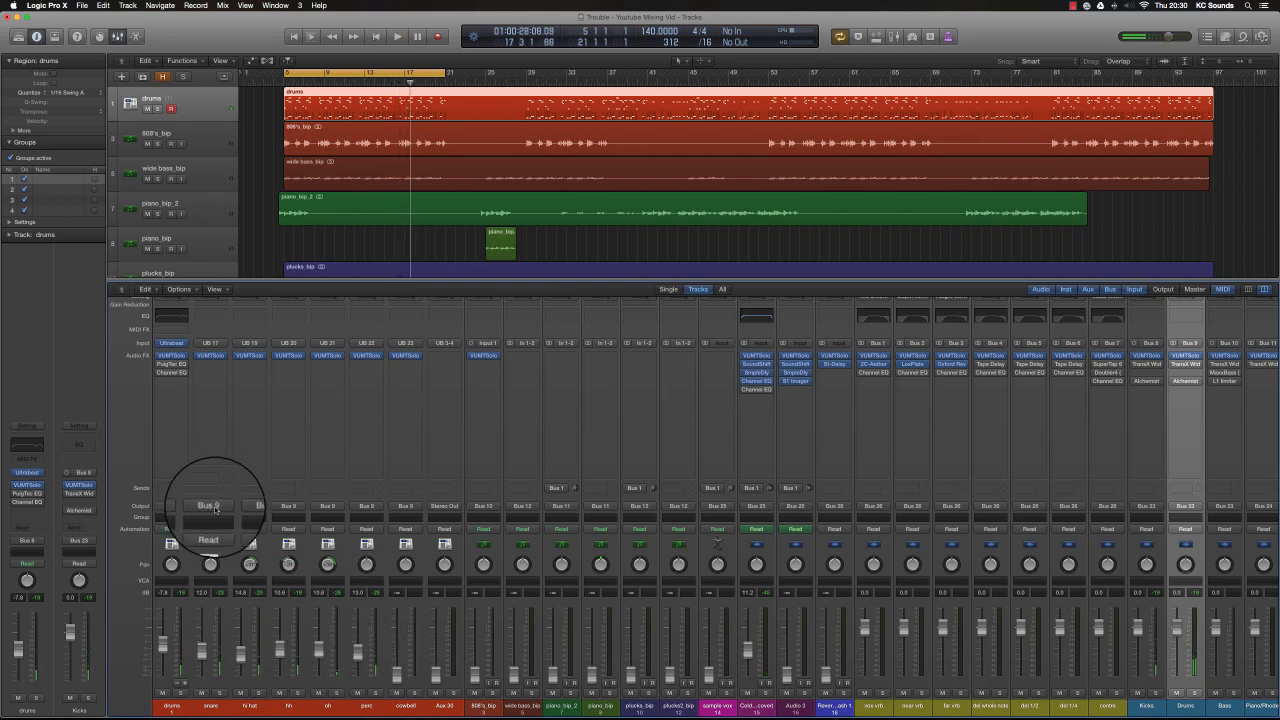
{"action": "left_click", "coordinate": [1186, 356]}
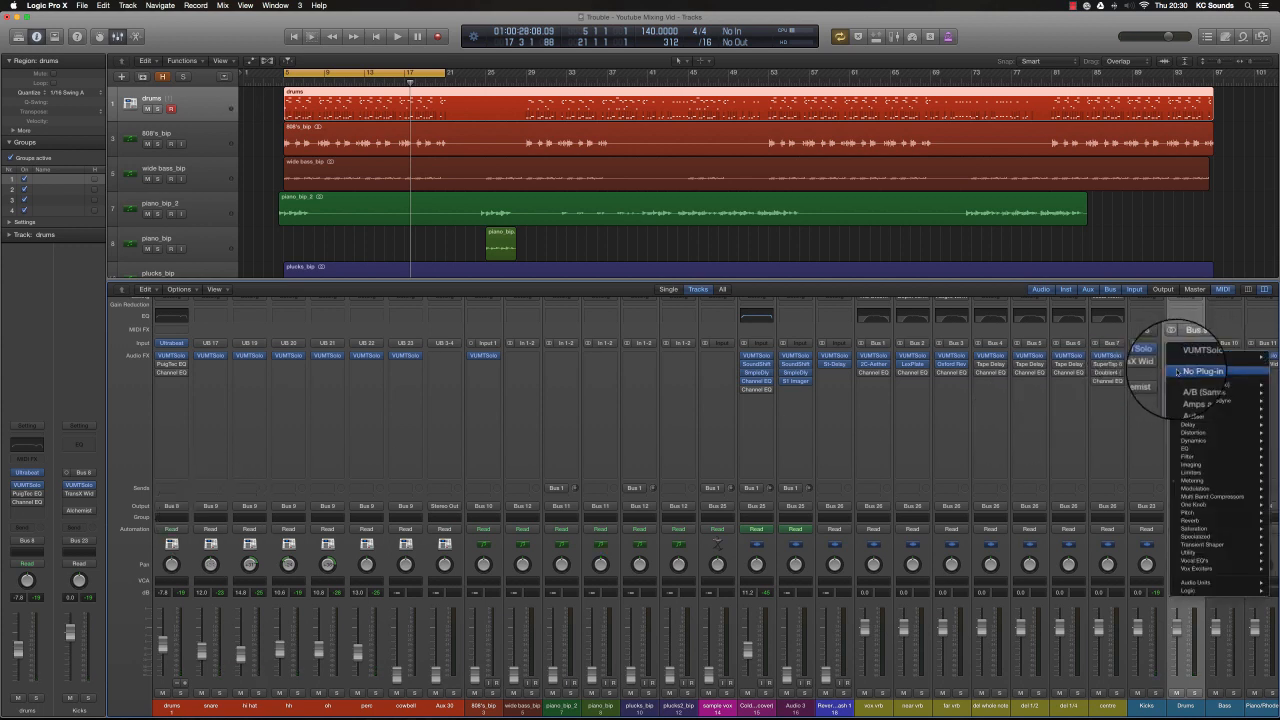
{"action": "left_click", "coordinate": [1185, 371]}
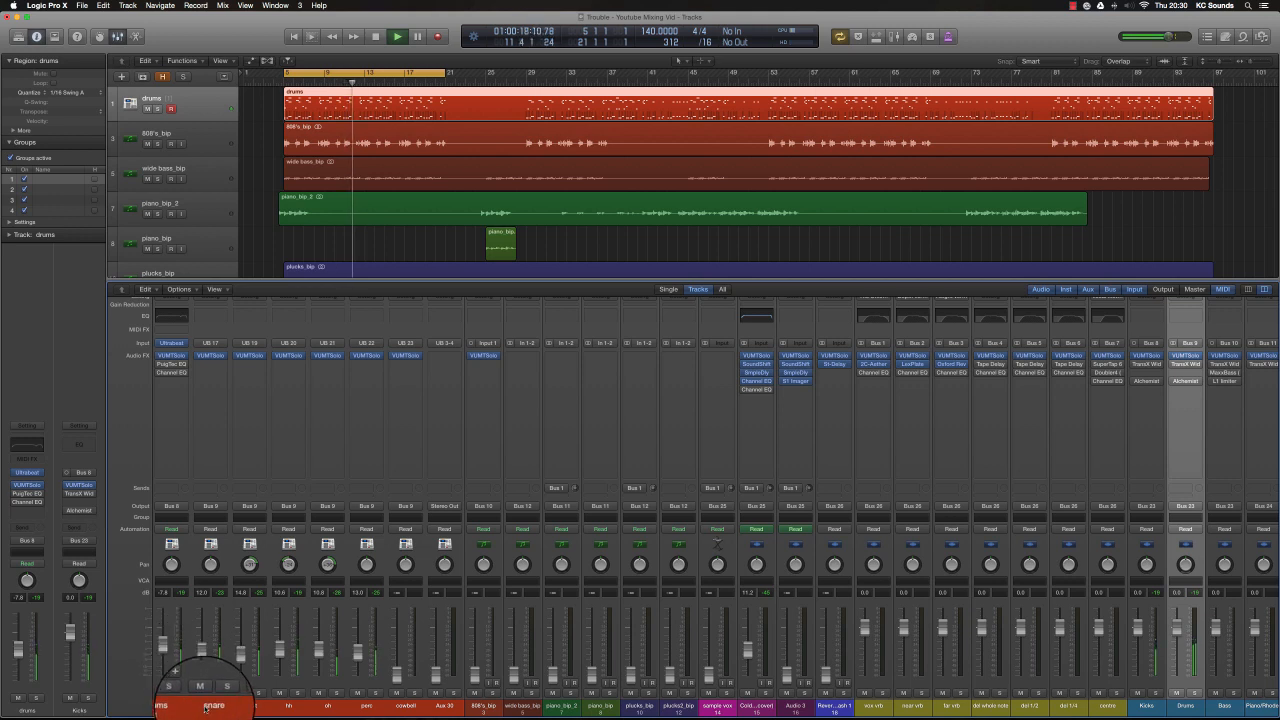
Step: Select the channels from snare to Aux 30 and route their output to Bus 9 (Drums)
{"action": "left_click_drag", "start_coordinate": [205, 705], "coordinate": [428, 700]}
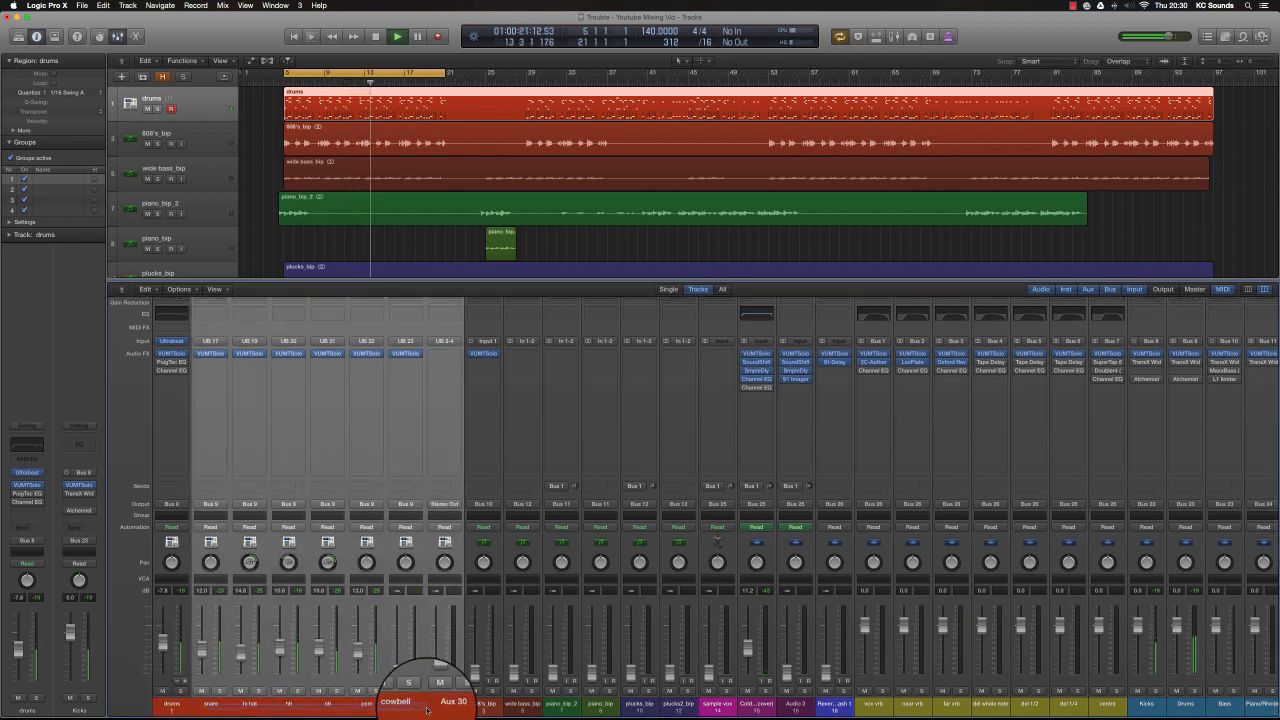
{"action": "left_click", "coordinate": [444, 504]}
{"action": "mouse_move", "coordinate": [450, 540]}
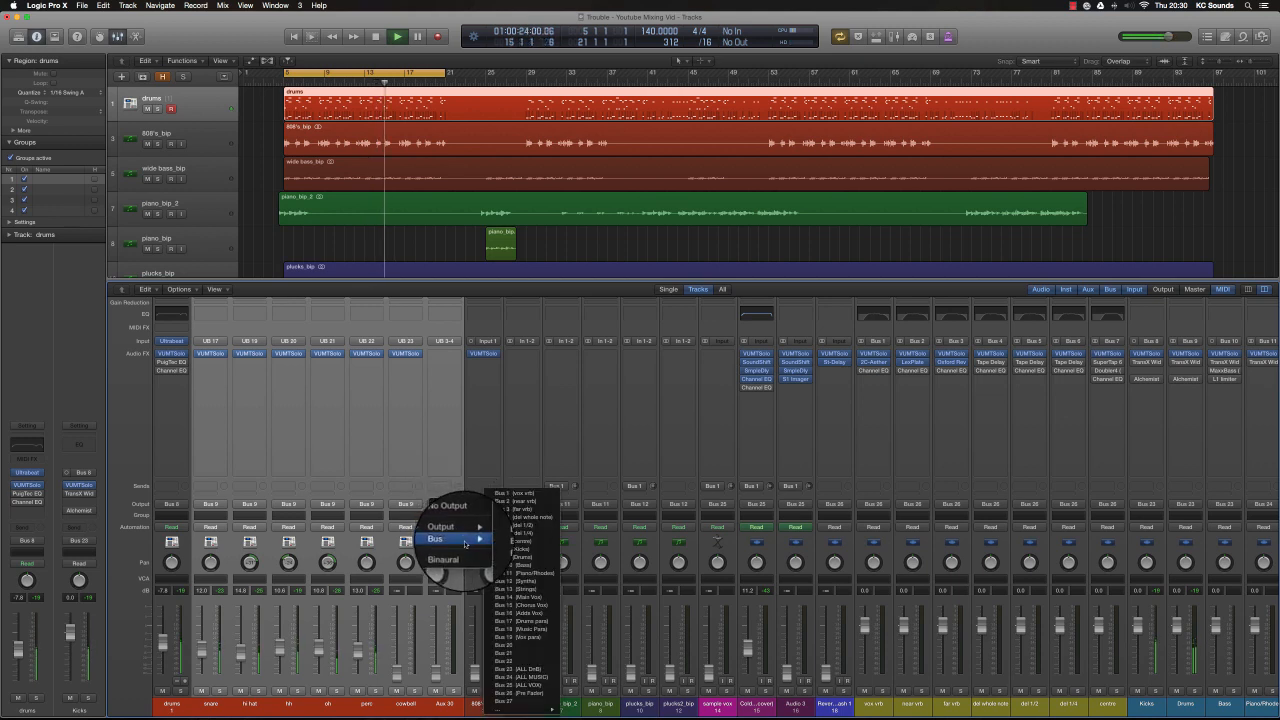
{"action": "left_click", "coordinate": [521, 559]}
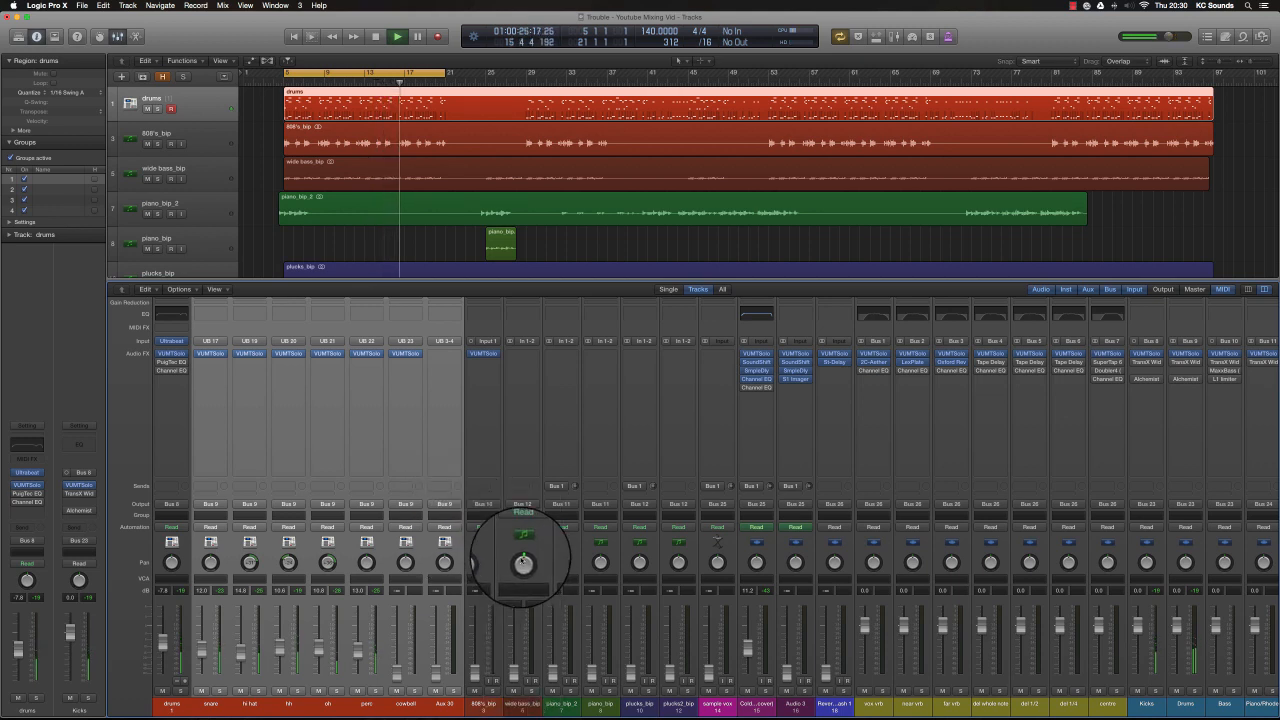
Step: Route the selected snare to Aux 30 channels to Bus 26 (Pre Fader), and return their output to Bus 9 (Drums)
{"action": "left_click", "coordinate": [370, 504]}
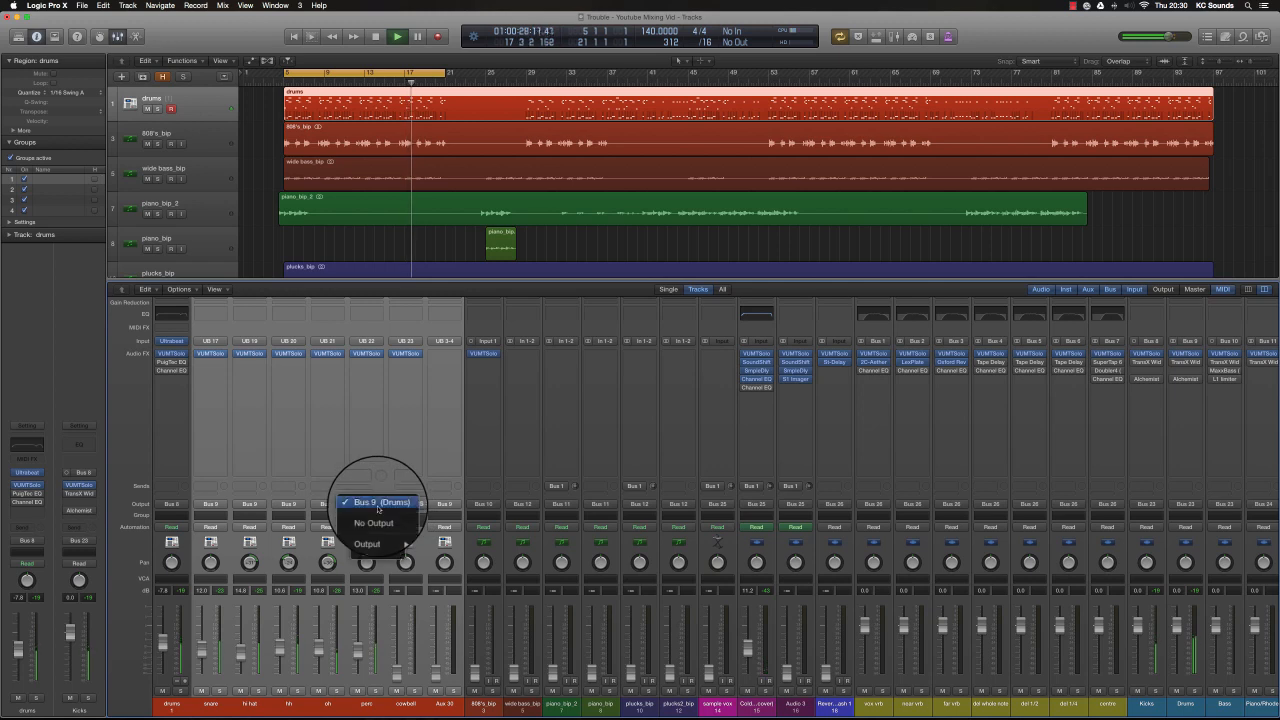
{"action": "mouse_move", "coordinate": [386, 540]}
{"action": "left_click", "coordinate": [432, 692]}
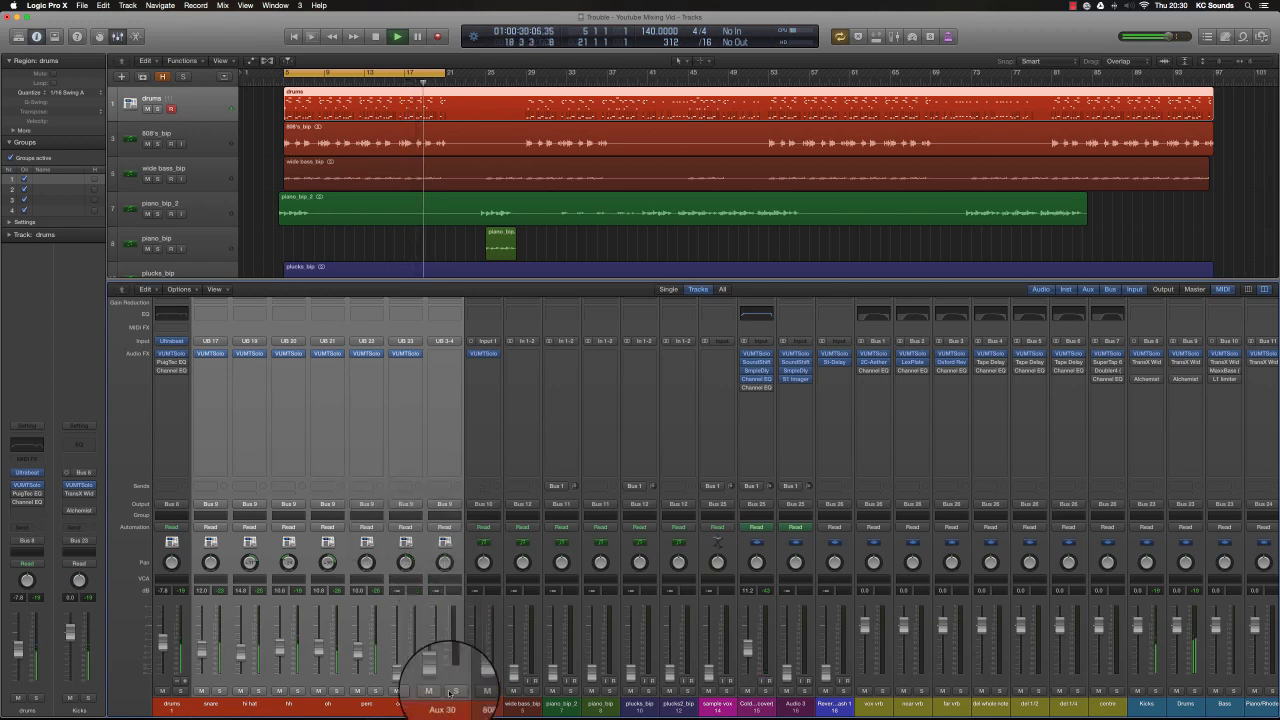
{"action": "left_click", "coordinate": [410, 504]}
{"action": "mouse_move", "coordinate": [446, 541]}
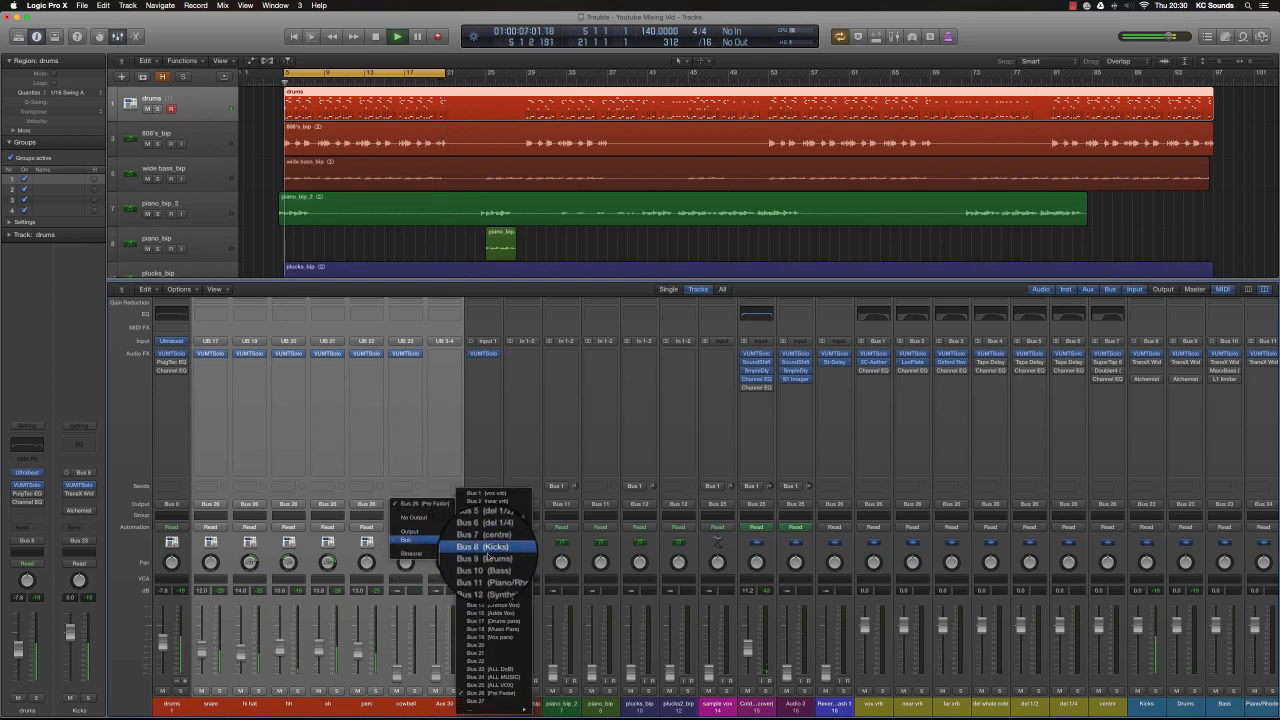
{"action": "left_click", "coordinate": [494, 559]}
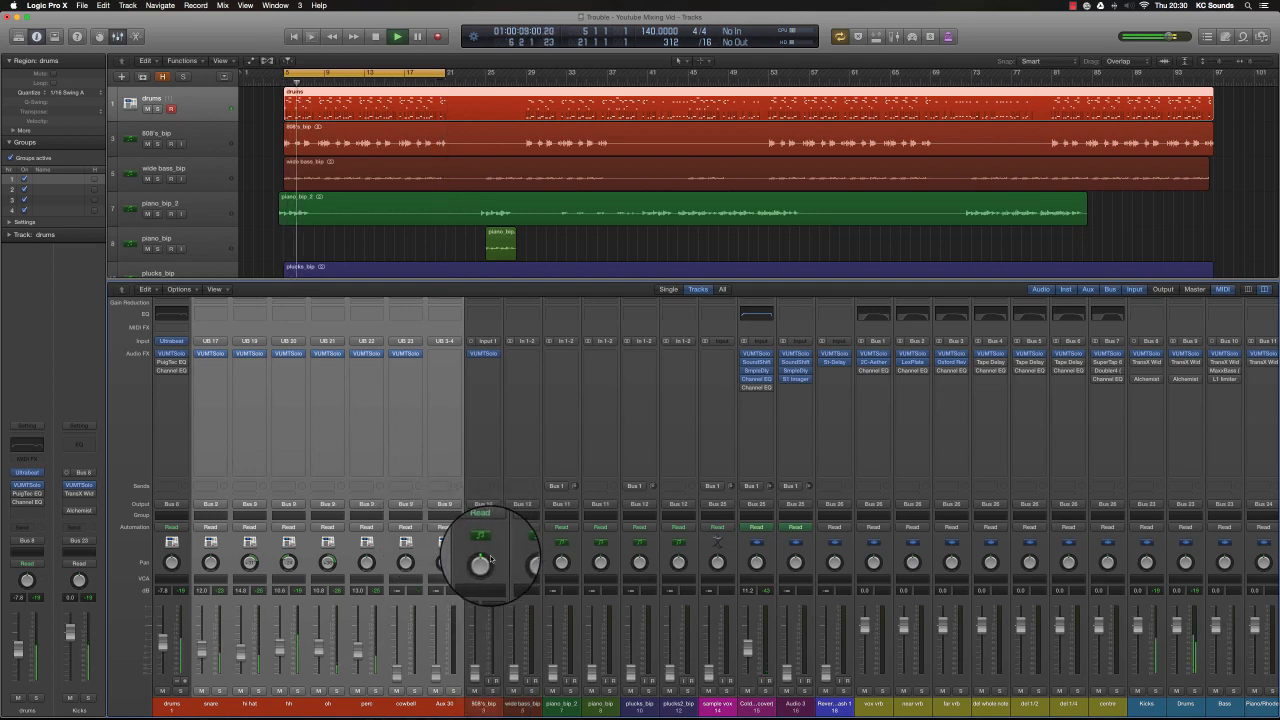
Step: Stop playback and show the Output channel strip in the mixer
{"action": "scroll", "coordinate": [490, 560], "scroll_direction": "right", "scroll_amount": 10}
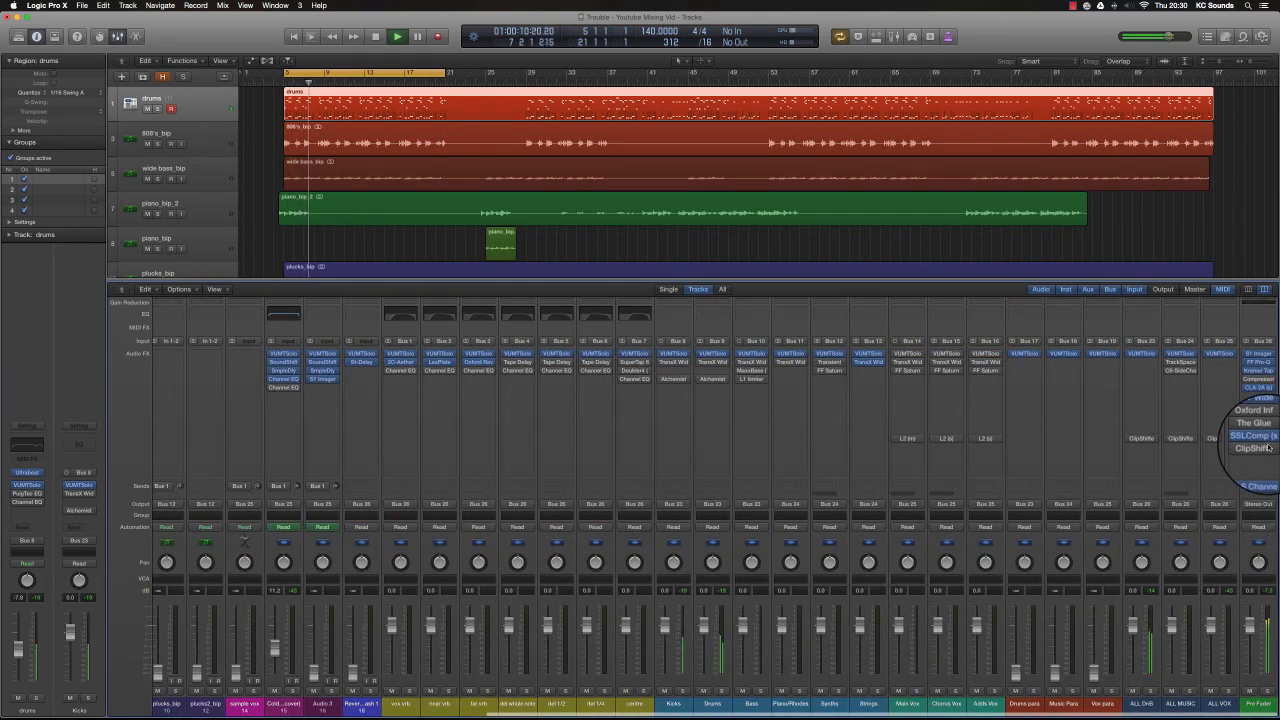
{"action": "key", "text": "space"}
{"action": "left_click", "coordinate": [1262, 438]}
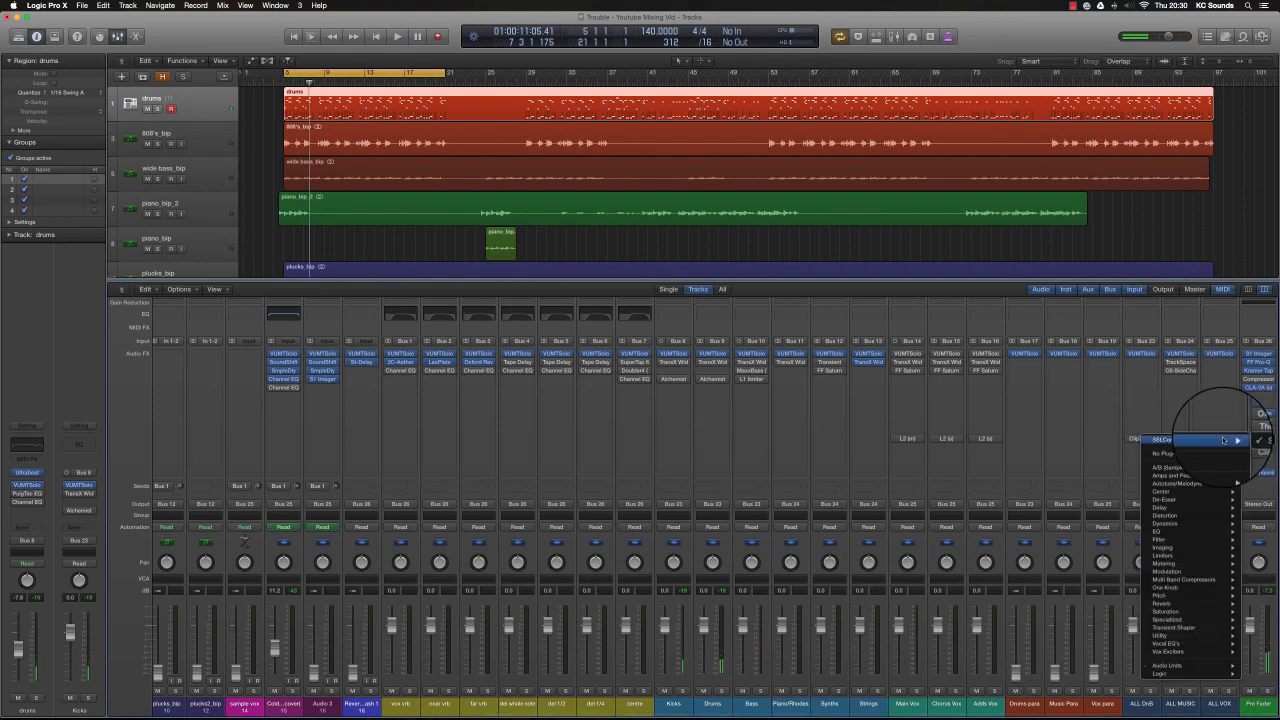
{"action": "left_click", "coordinate": [1220, 405]}
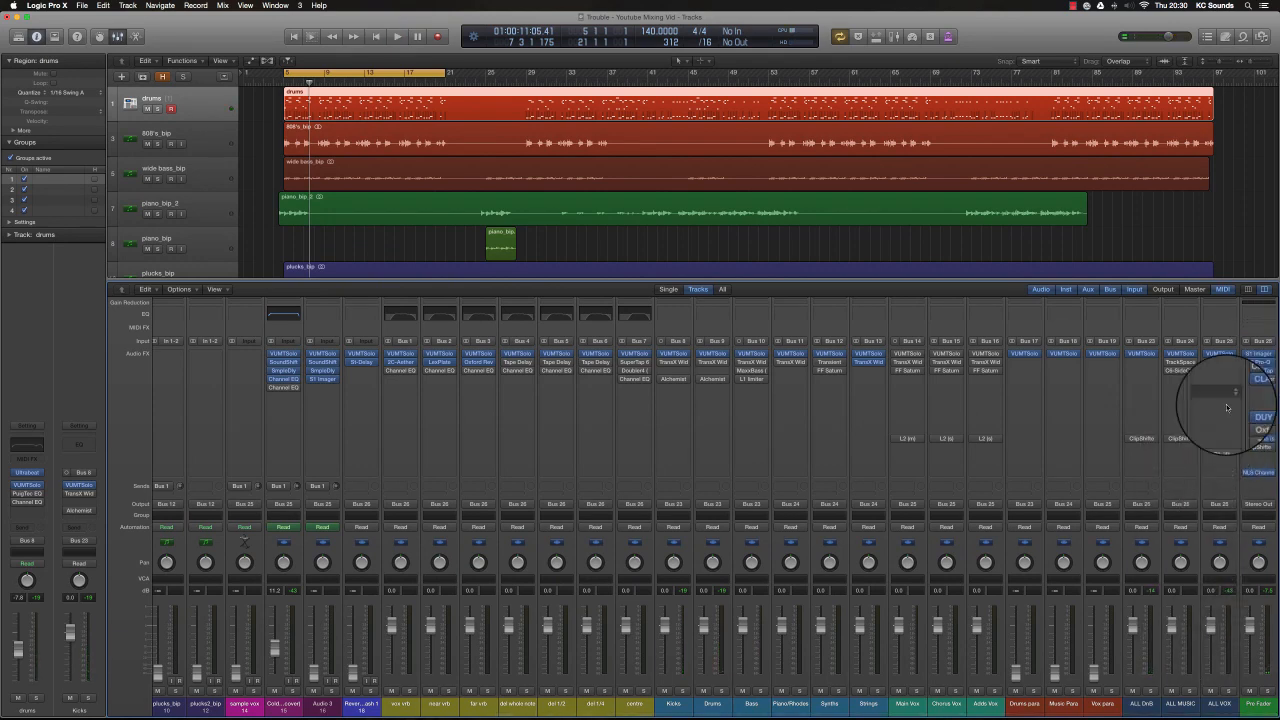
{"action": "scroll", "coordinate": [1208, 440], "scroll_direction": "right", "scroll_amount": 1}
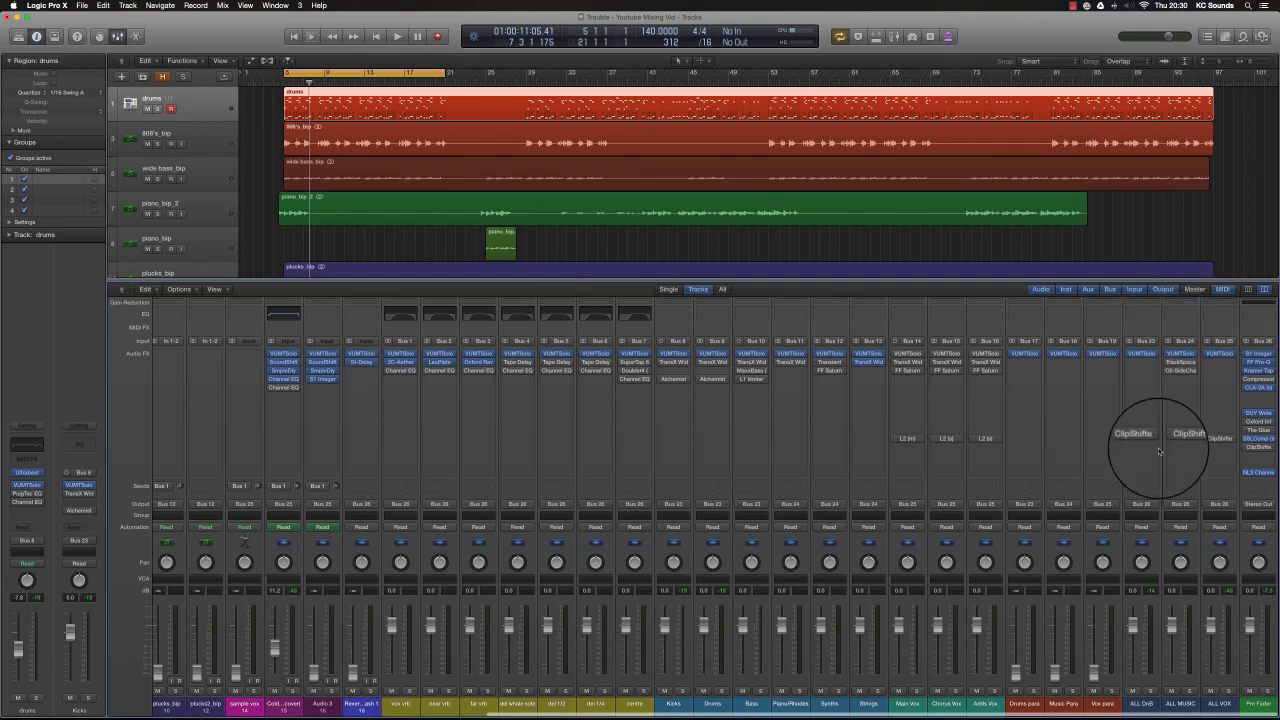
{"action": "scroll", "coordinate": [1100, 532], "scroll_direction": "right", "scroll_amount": 1}
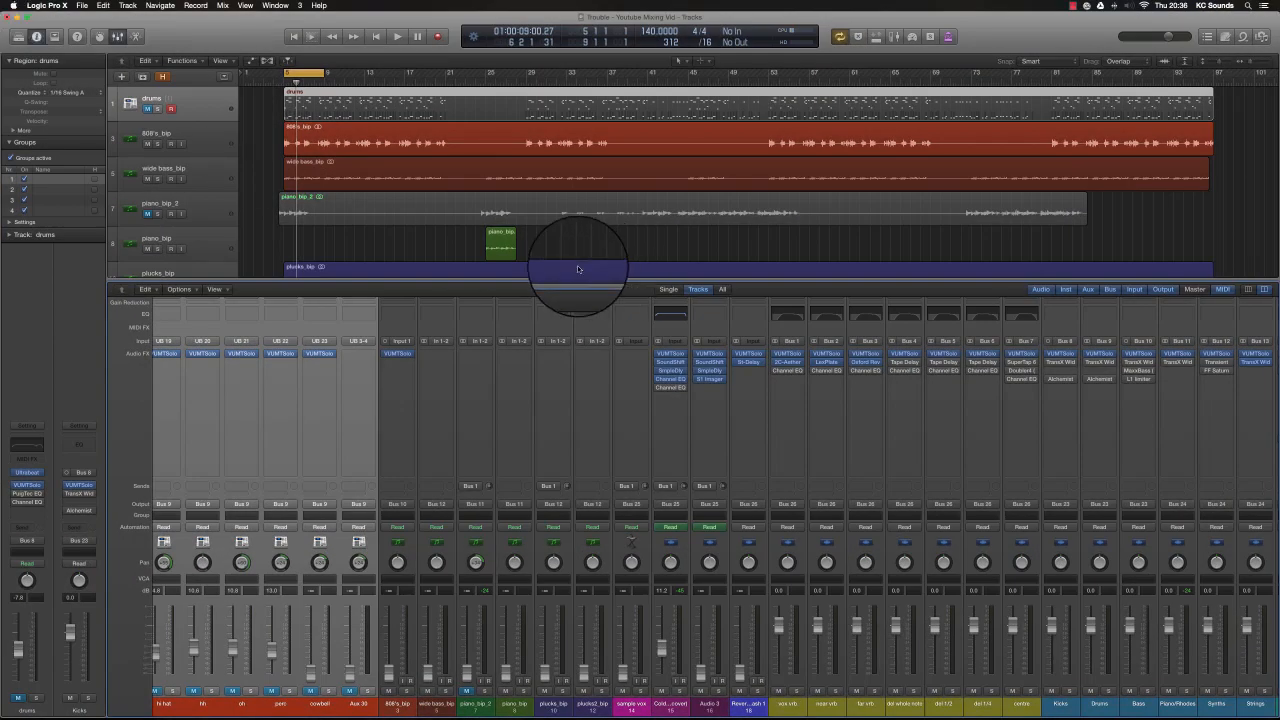
Step: Open the TT Dynamic Range Meter plug-in on the Output channel
{"action": "scroll", "coordinate": [1065, 448], "scroll_direction": "right", "scroll_amount": 1}
{"action": "scroll", "coordinate": [1065, 448], "scroll_direction": "right", "scroll_amount": 8}
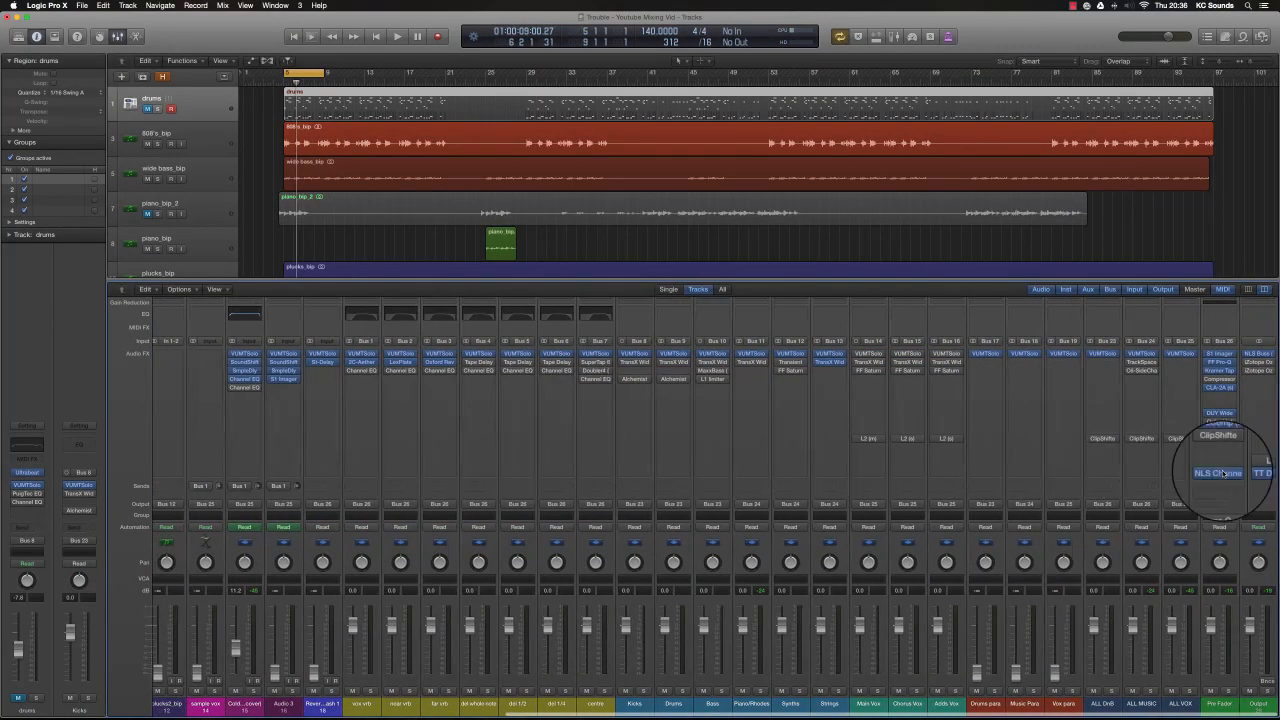
{"action": "left_click", "coordinate": [1260, 473]}
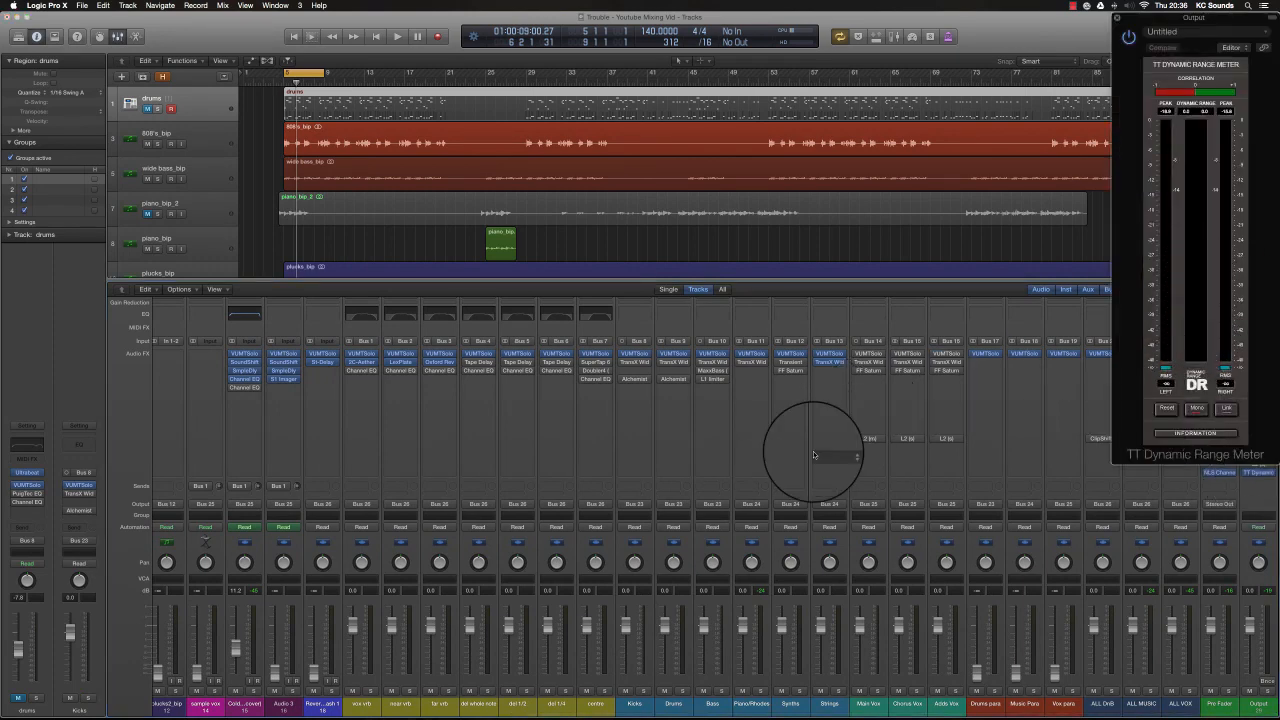
Step: Unmute the drum channels, play the loop while toggling the meter's Mono switch, and stop playback
{"action": "scroll", "coordinate": [810, 451], "scroll_direction": "left", "scroll_amount": 10}
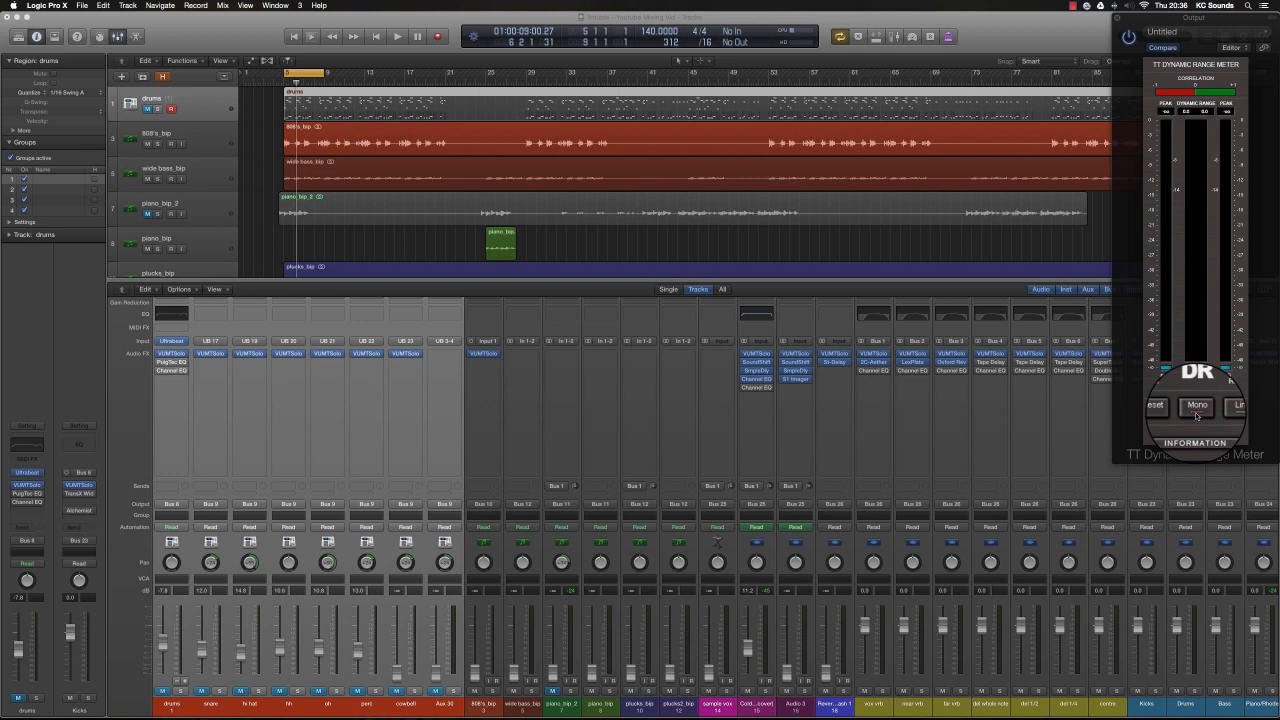
{"action": "left_click", "coordinate": [357, 690]}
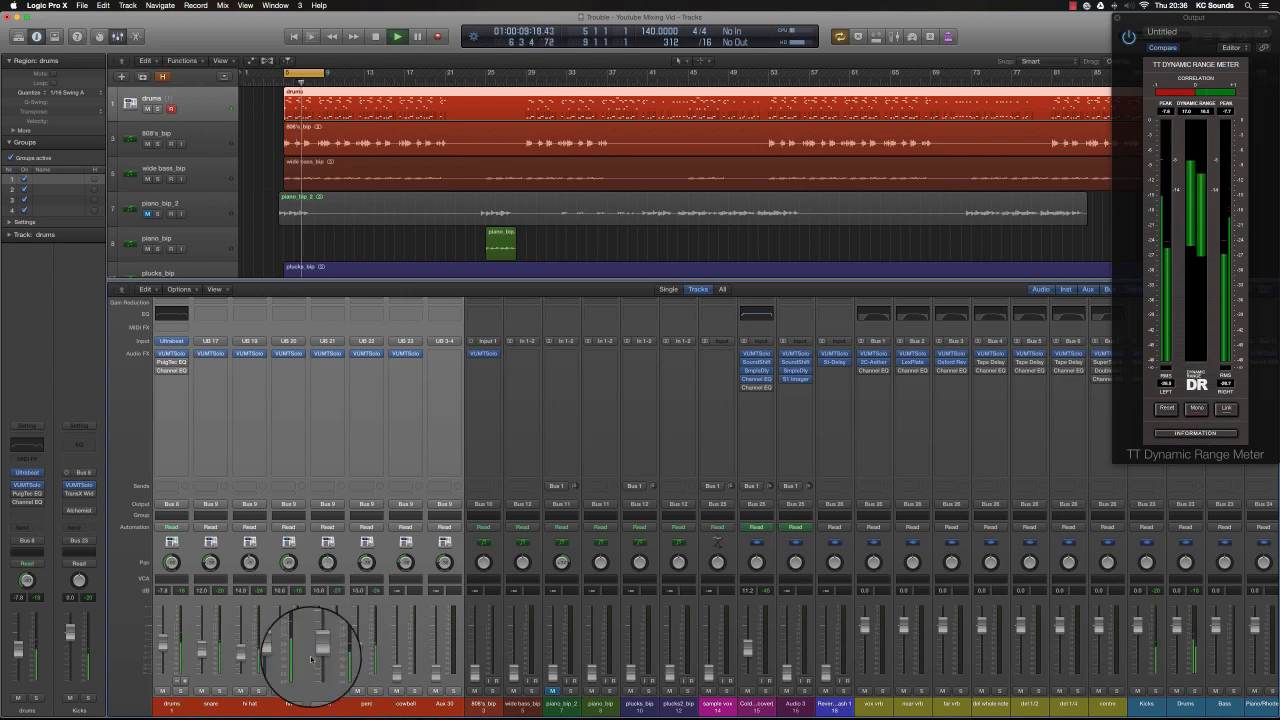
{"action": "left_click", "coordinate": [1196, 412]}
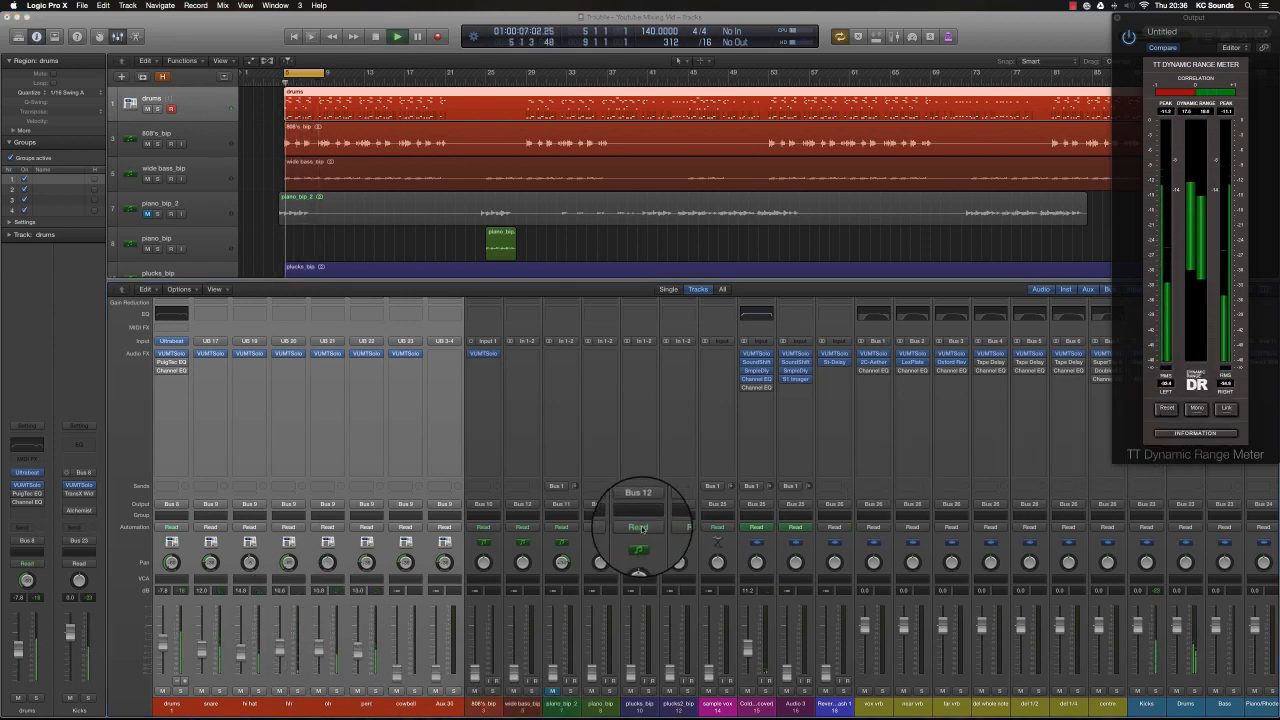
{"action": "key", "text": "space"}
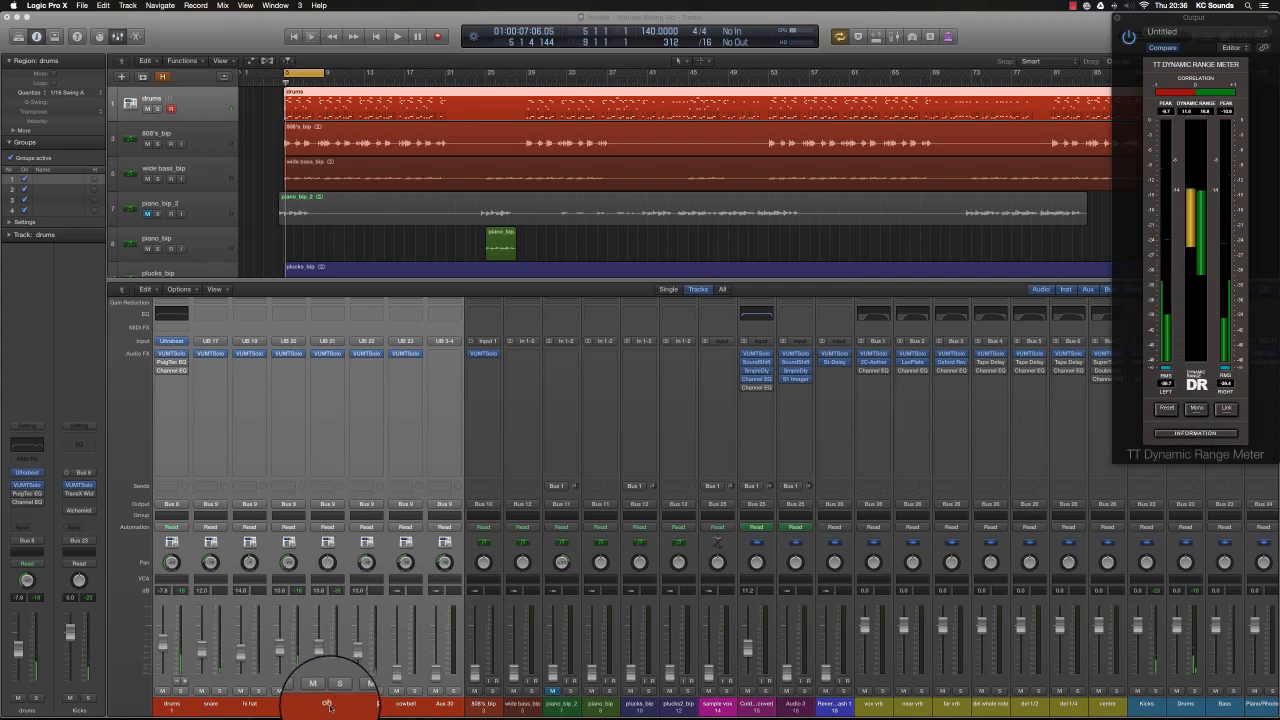
{"action": "left_click", "coordinate": [297, 694]}
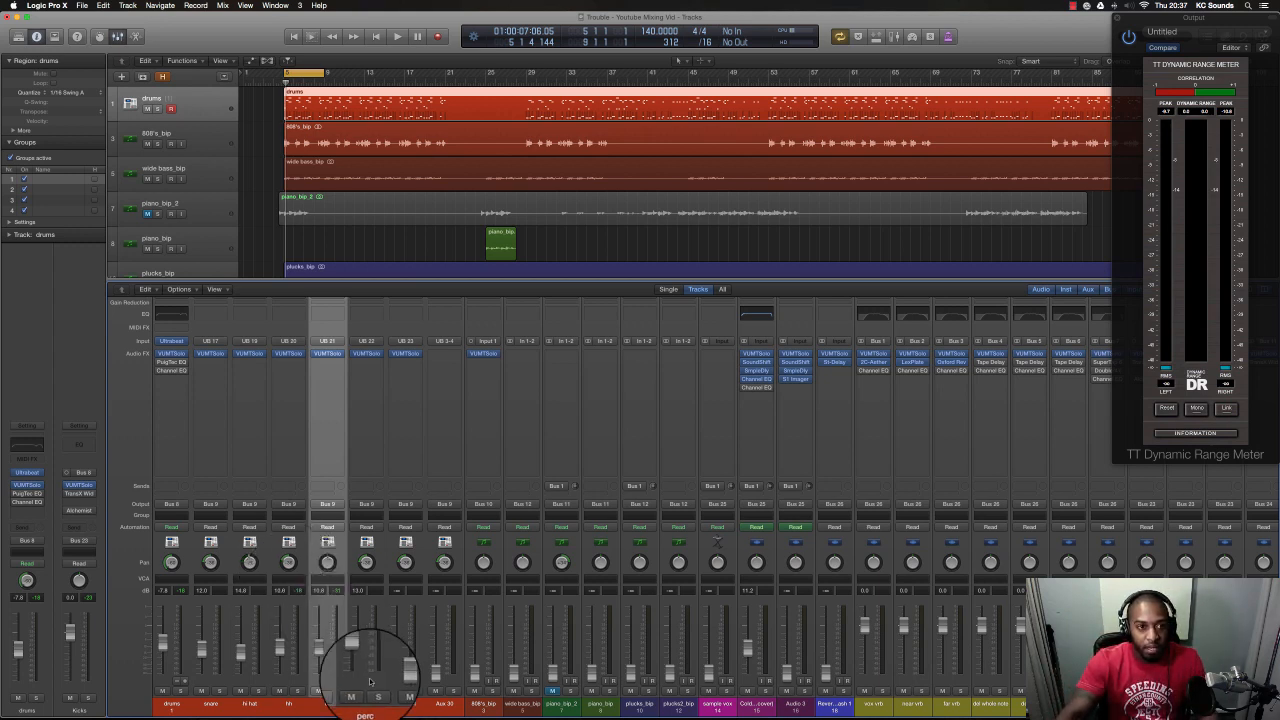
Step: Rename the hh channel as oh during playback of the looped bars
{"action": "scroll", "coordinate": [547, 221], "scroll_direction": "up", "scroll_amount": 5}
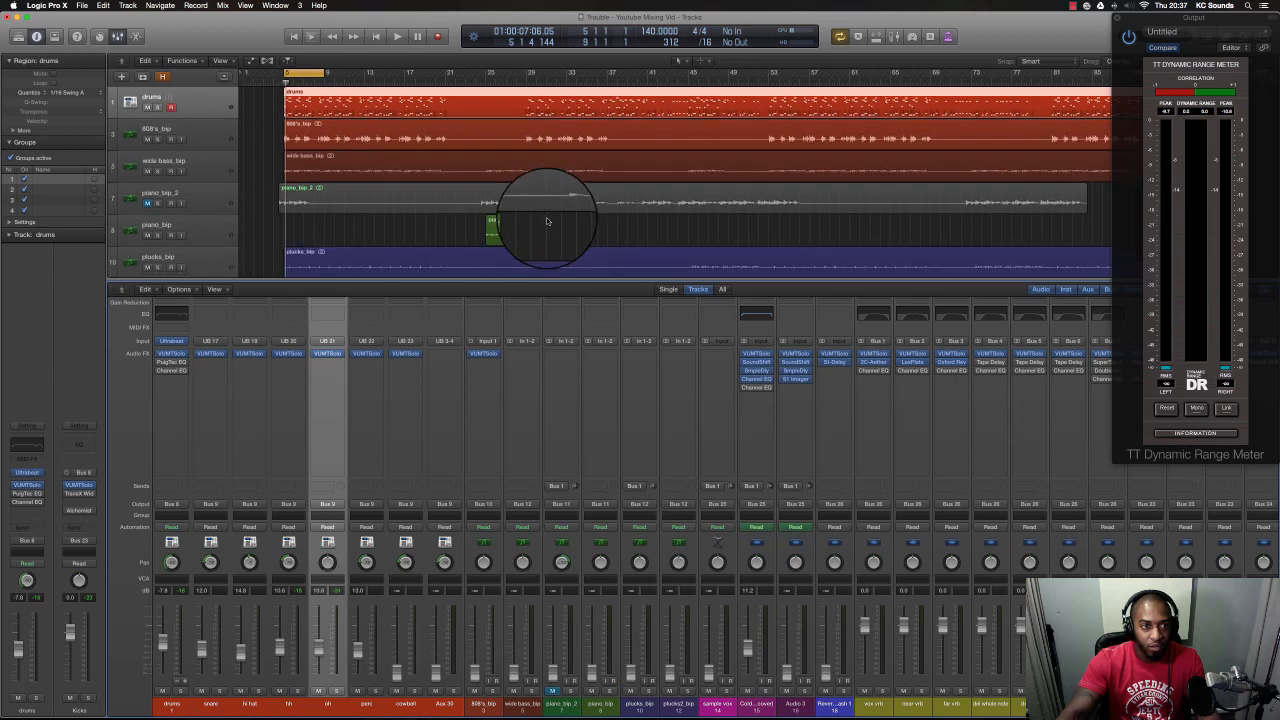
{"action": "scroll", "coordinate": [547, 221], "scroll_direction": "up", "scroll_amount": 8}
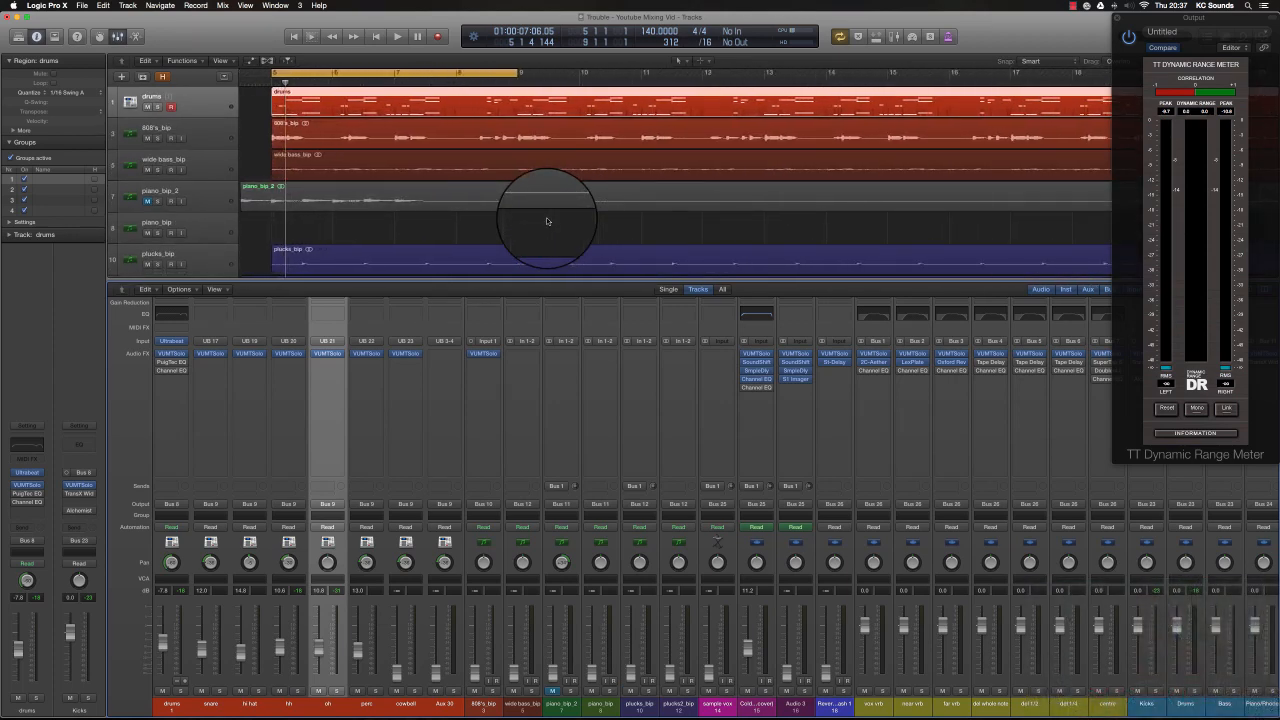
{"action": "scroll", "coordinate": [547, 221], "scroll_direction": "up", "scroll_amount": 4}
{"action": "scroll", "coordinate": [547, 221], "scroll_direction": "down", "scroll_amount": 5}
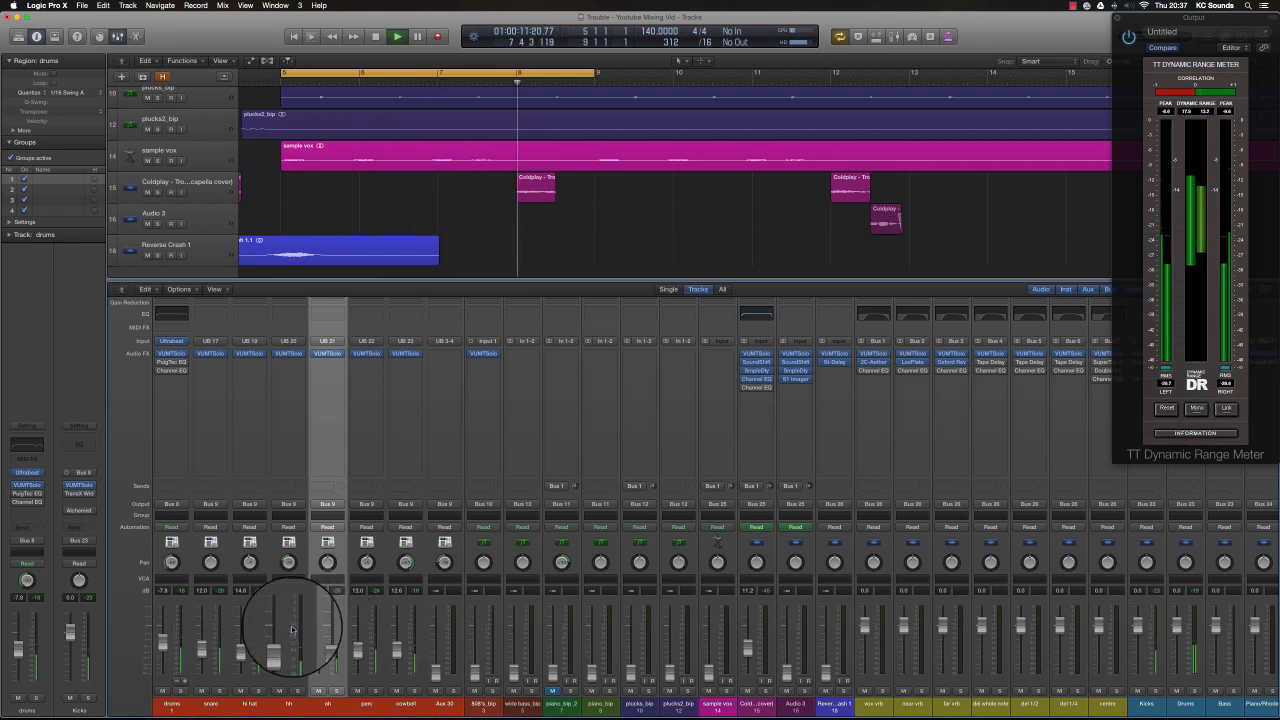
{"action": "double_click", "coordinate": [288, 705]}
{"action": "type", "text": "o"}
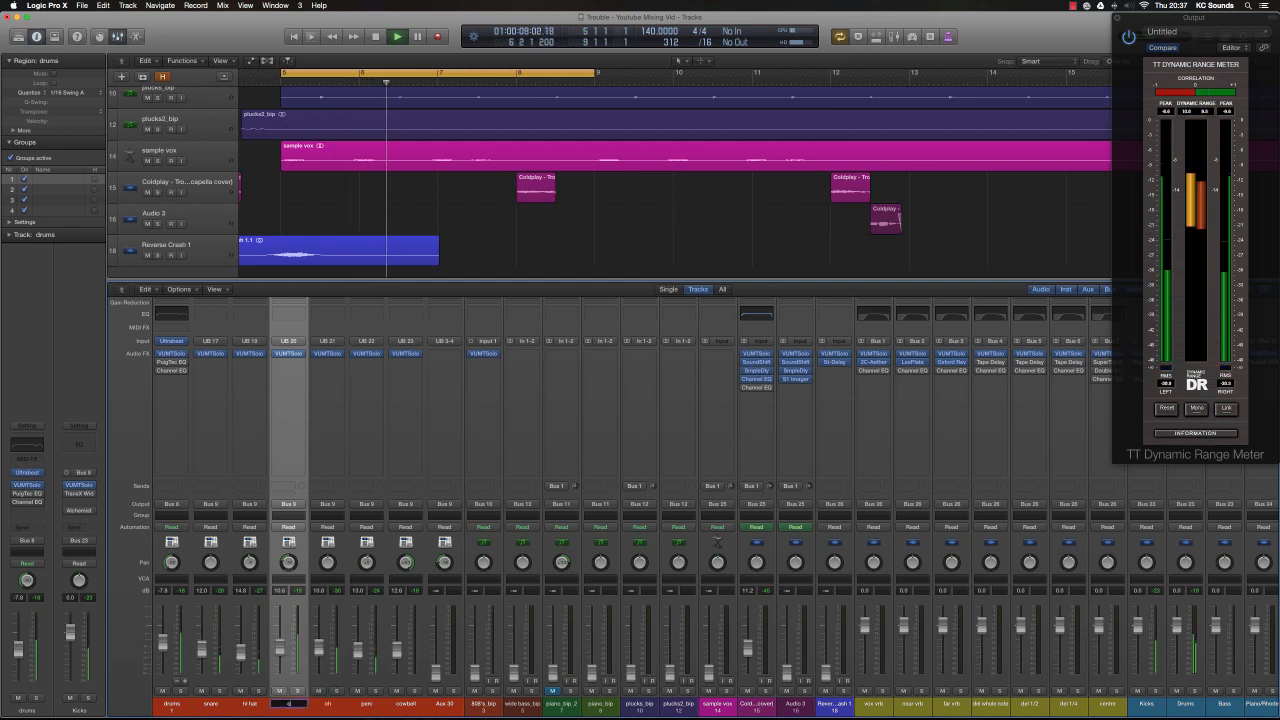
{"action": "key", "text": "Return"}
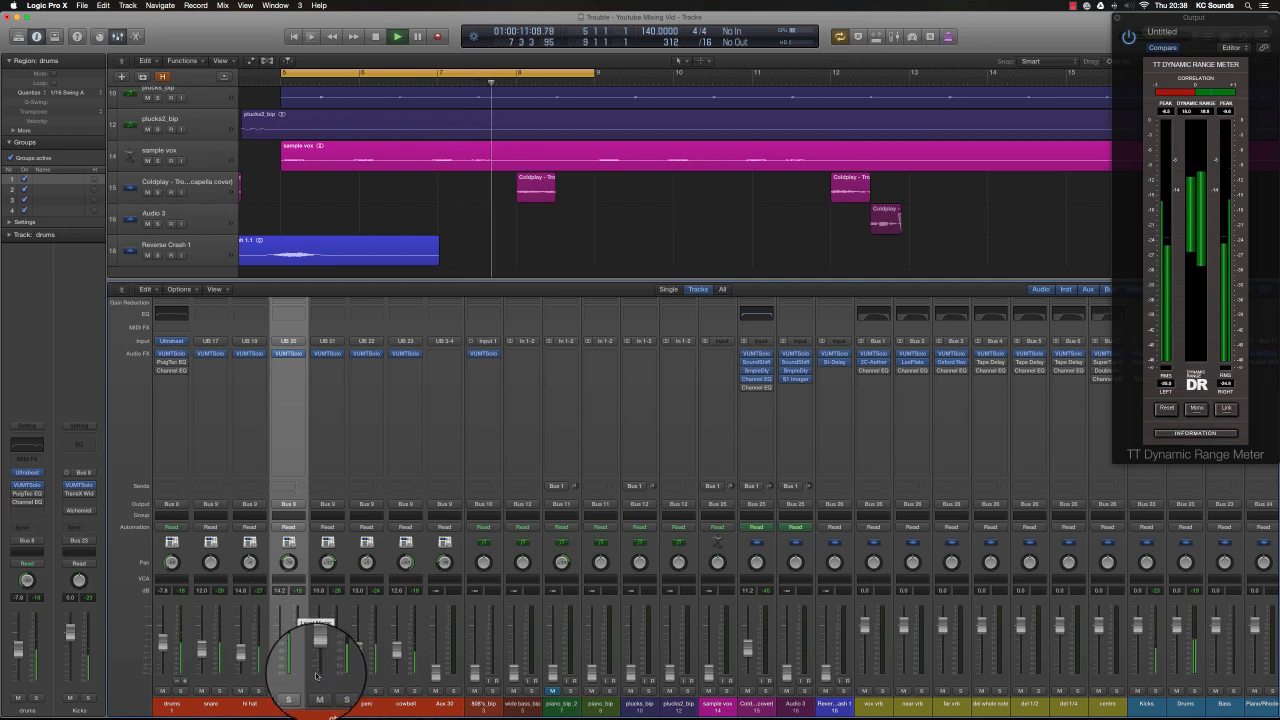
Step: Solo the UB 20 channel and the hi hat channel during playback, and rename them hh and tam
{"action": "left_click_drag", "start_coordinate": [281, 656], "coordinate": [281, 688]}
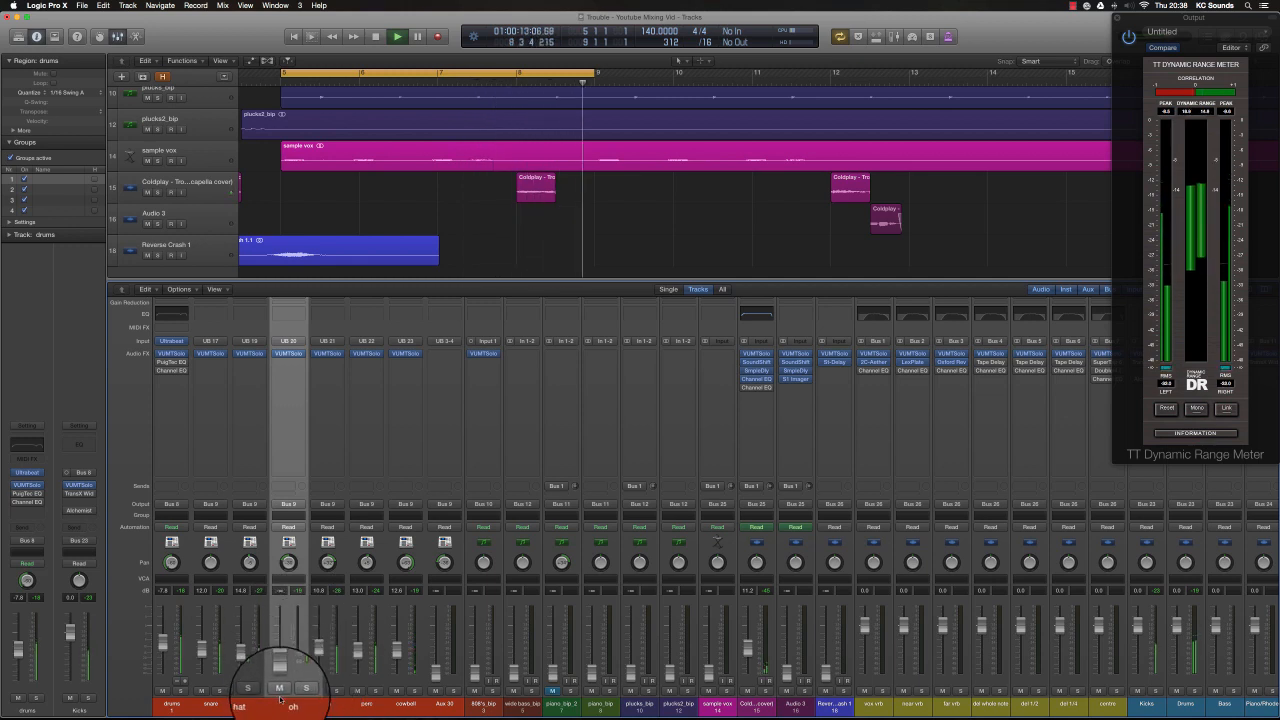
{"action": "left_click", "coordinate": [297, 690]}
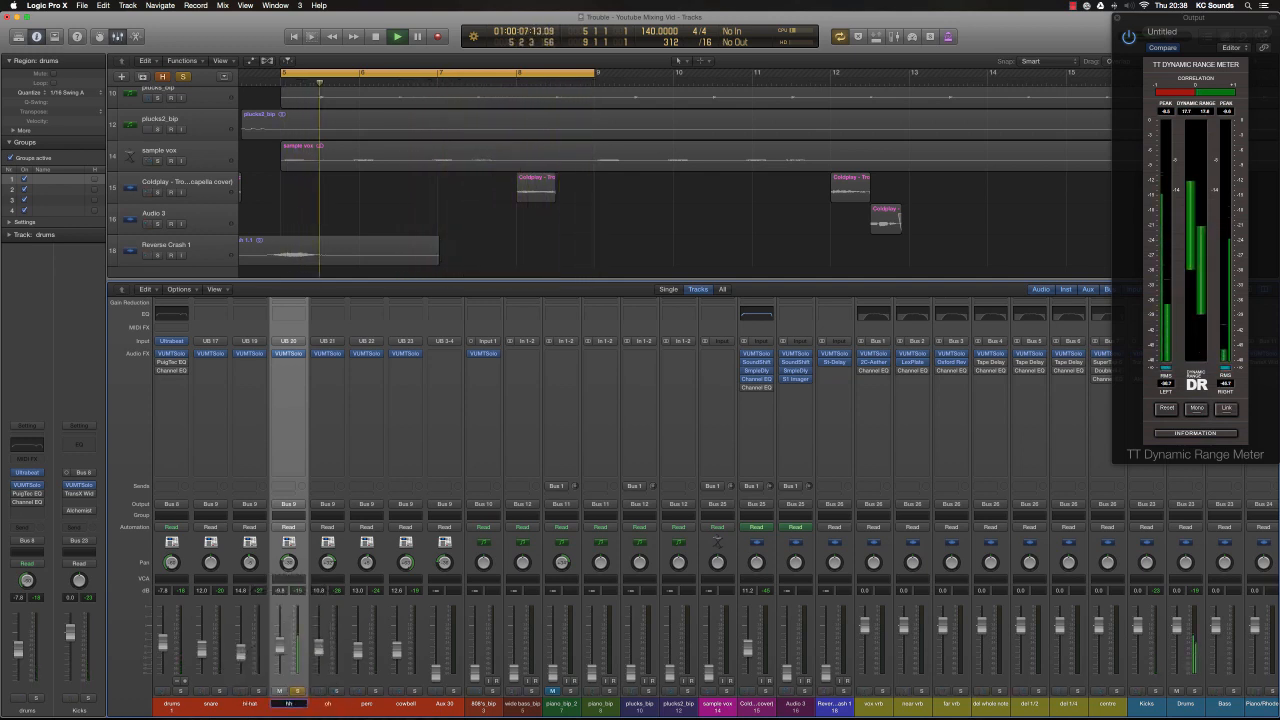
{"action": "left_click", "coordinate": [258, 691]}
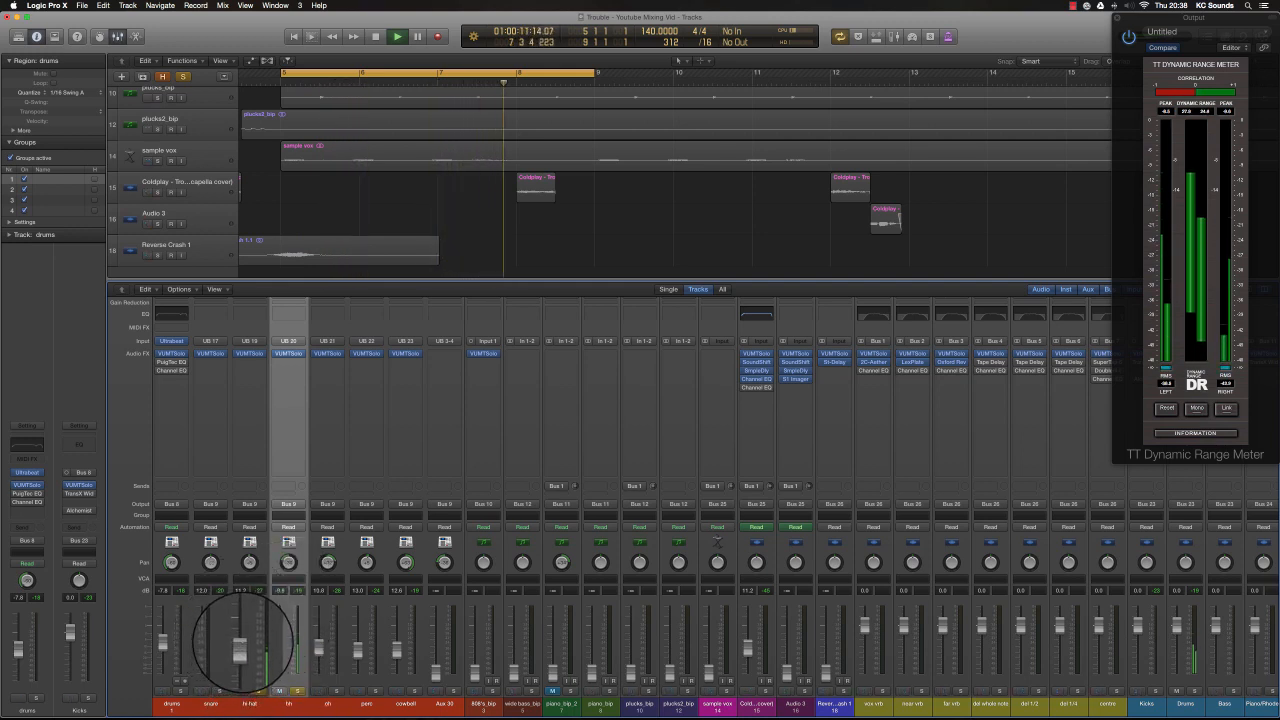
{"action": "double_click", "coordinate": [249, 704]}
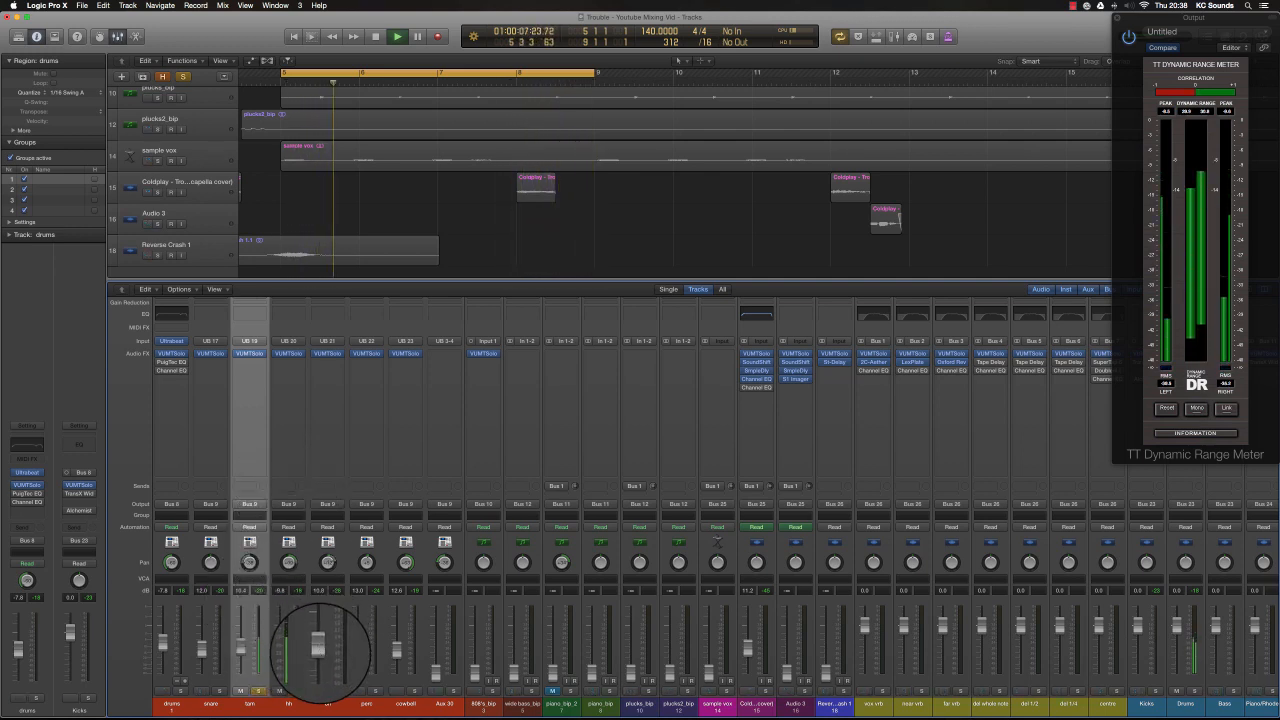
Step: Solo the oh, perc and cowbell channels and set the oh fader to about -11.2 dB
{"action": "left_click", "coordinate": [345, 692]}
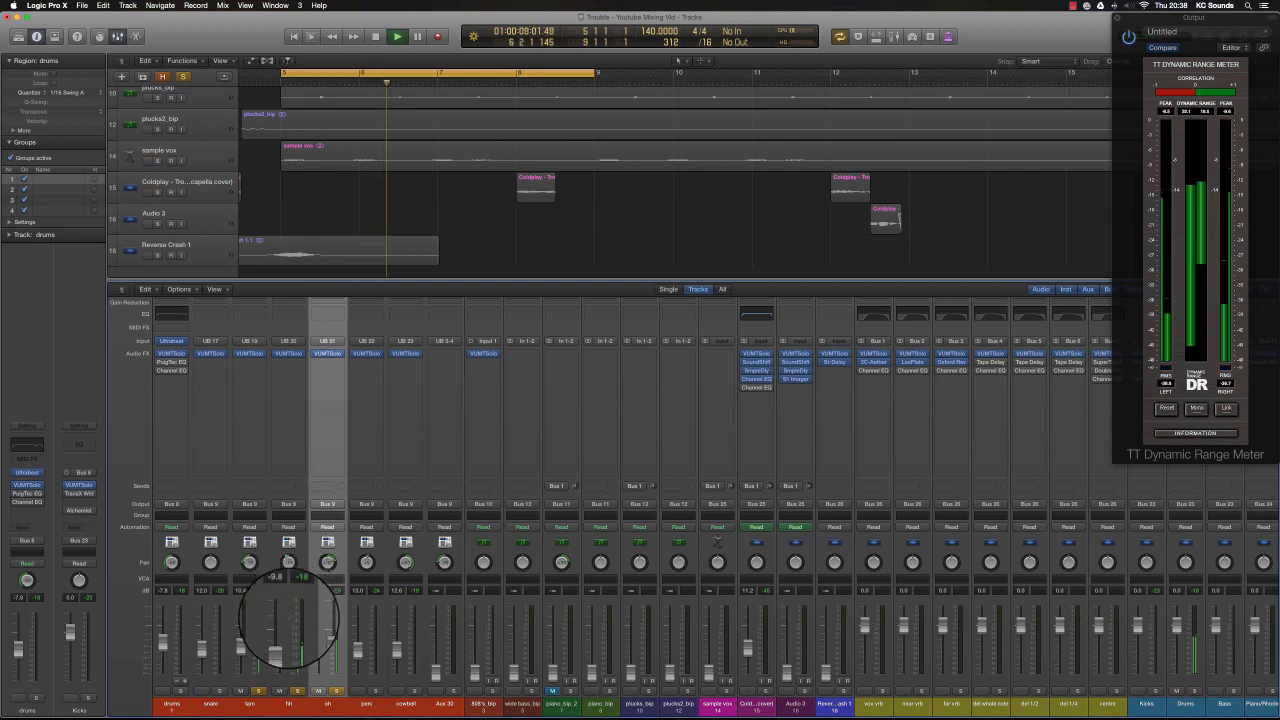
{"action": "left_click", "coordinate": [359, 690]}
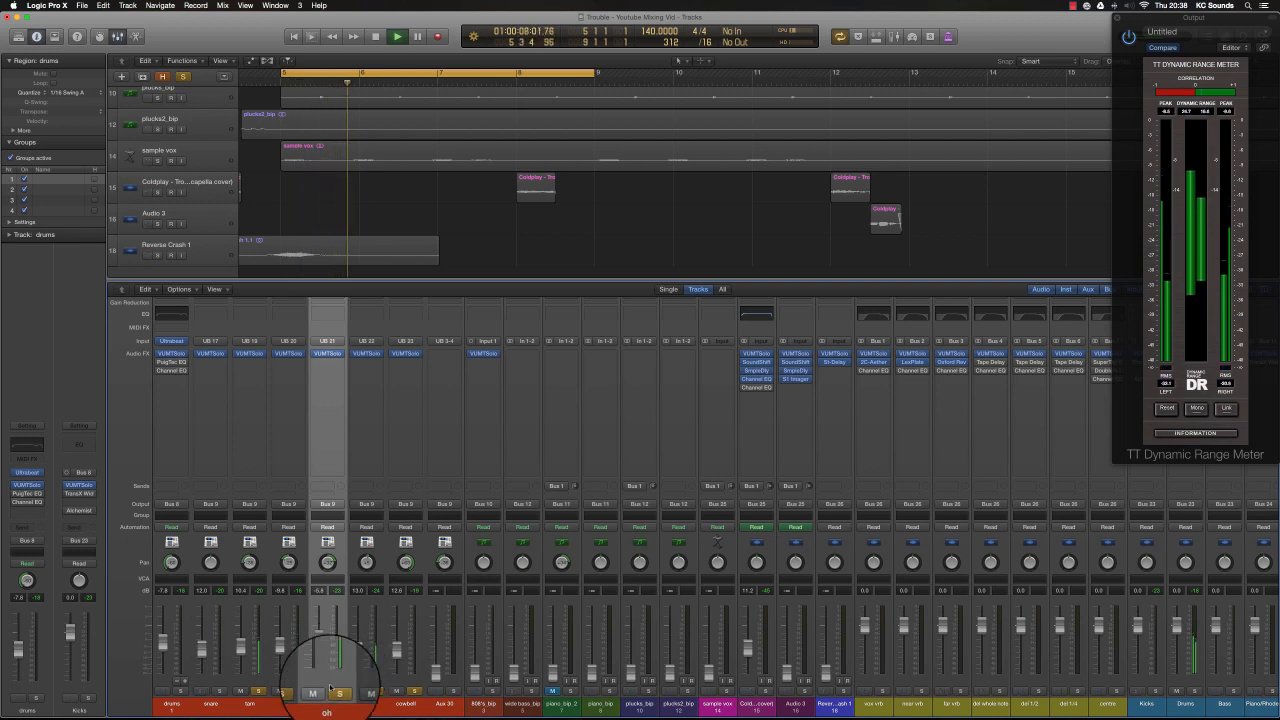
{"action": "left_click_drag", "start_coordinate": [320, 644], "coordinate": [320, 656]}
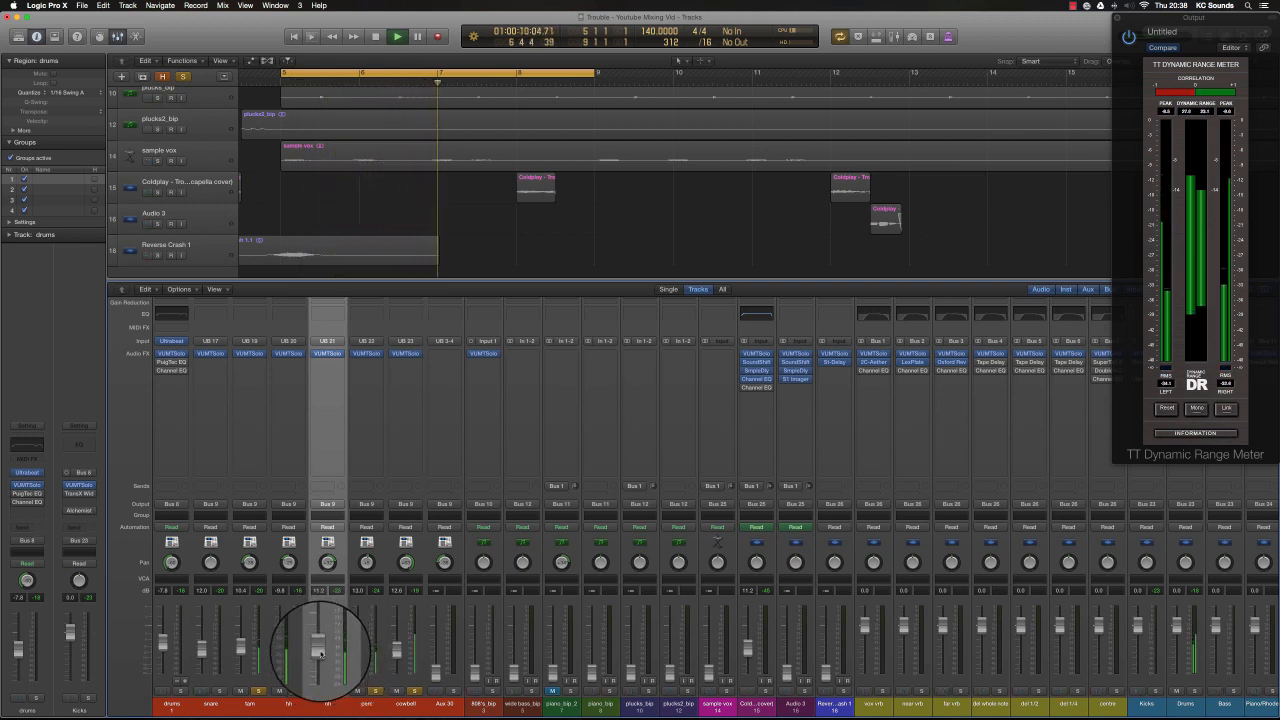
Step: Clear the drum channel solos and set the snare fader to about -6.0 dB and the tam fader to about -13.4 dB
{"action": "left_click", "coordinate": [256, 691]}
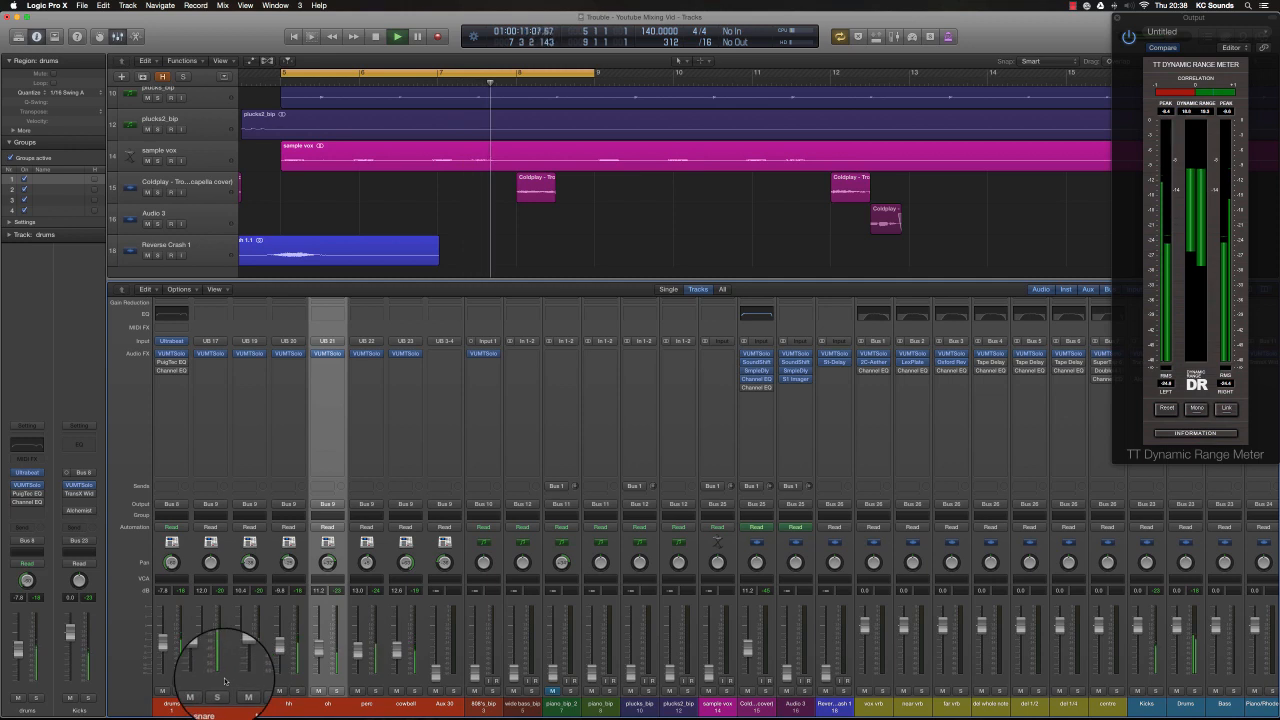
{"action": "mouse_move", "coordinate": [203, 654]}
{"action": "left_mouse_down"}
{"action": "mouse_move", "coordinate": [203, 686]}
{"action": "mouse_move", "coordinate": [203, 632]}
{"action": "left_mouse_up"}
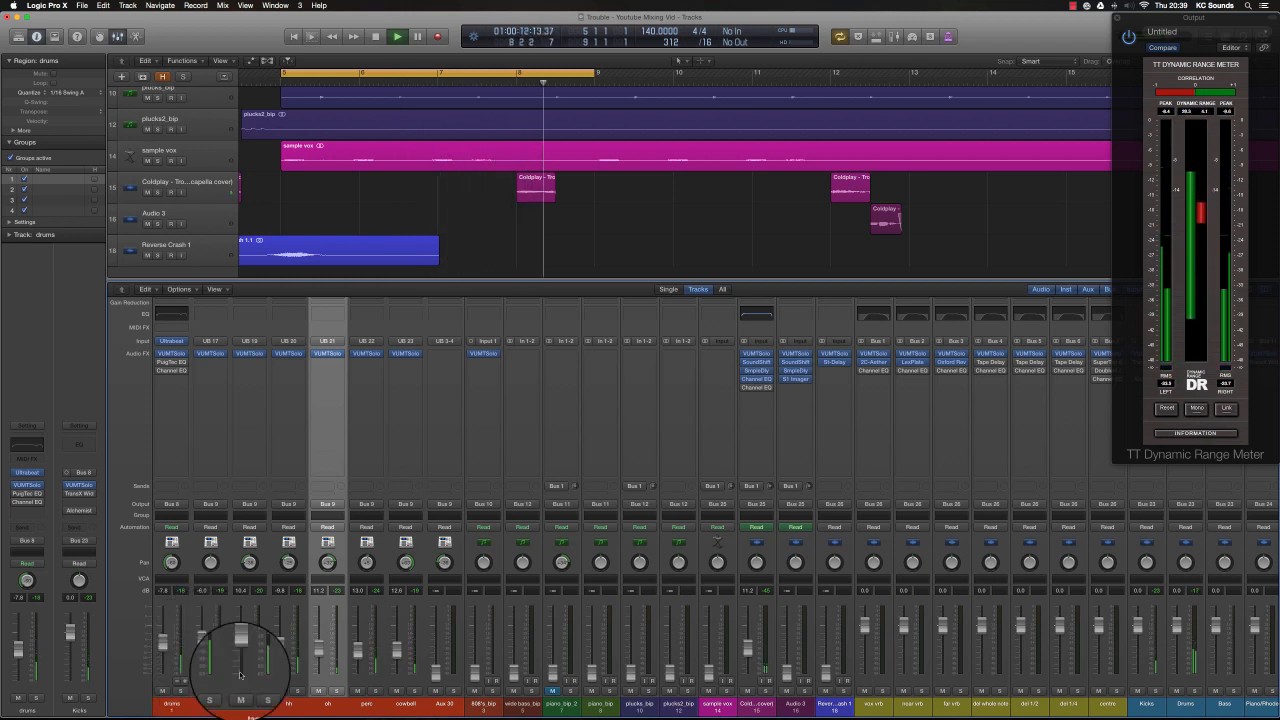
{"action": "left_click_drag", "start_coordinate": [241, 650], "coordinate": [241, 655]}
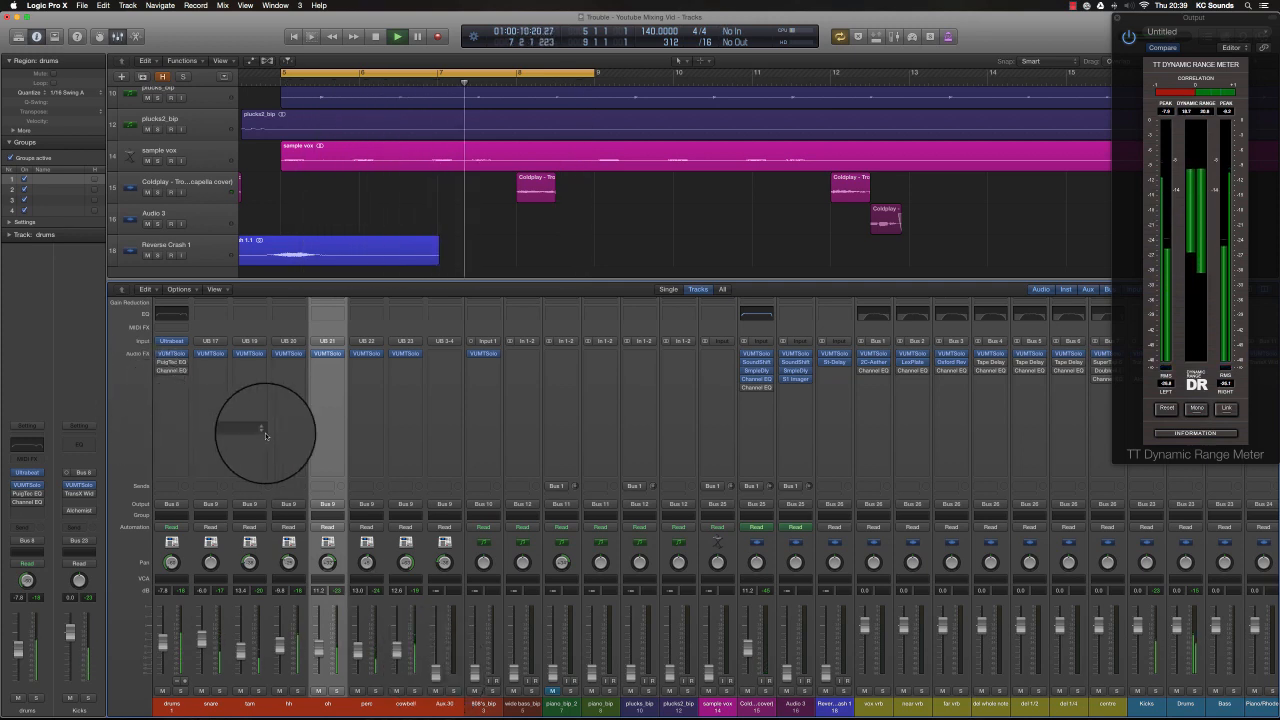
Step: Open the TransX Wide plug-in on the Kicks bus and load its Mega Kick preset
{"action": "scroll", "coordinate": [266, 432], "scroll_direction": "right", "scroll_amount": 2}
{"action": "scroll", "coordinate": [266, 436], "scroll_direction": "right", "scroll_amount": 2}
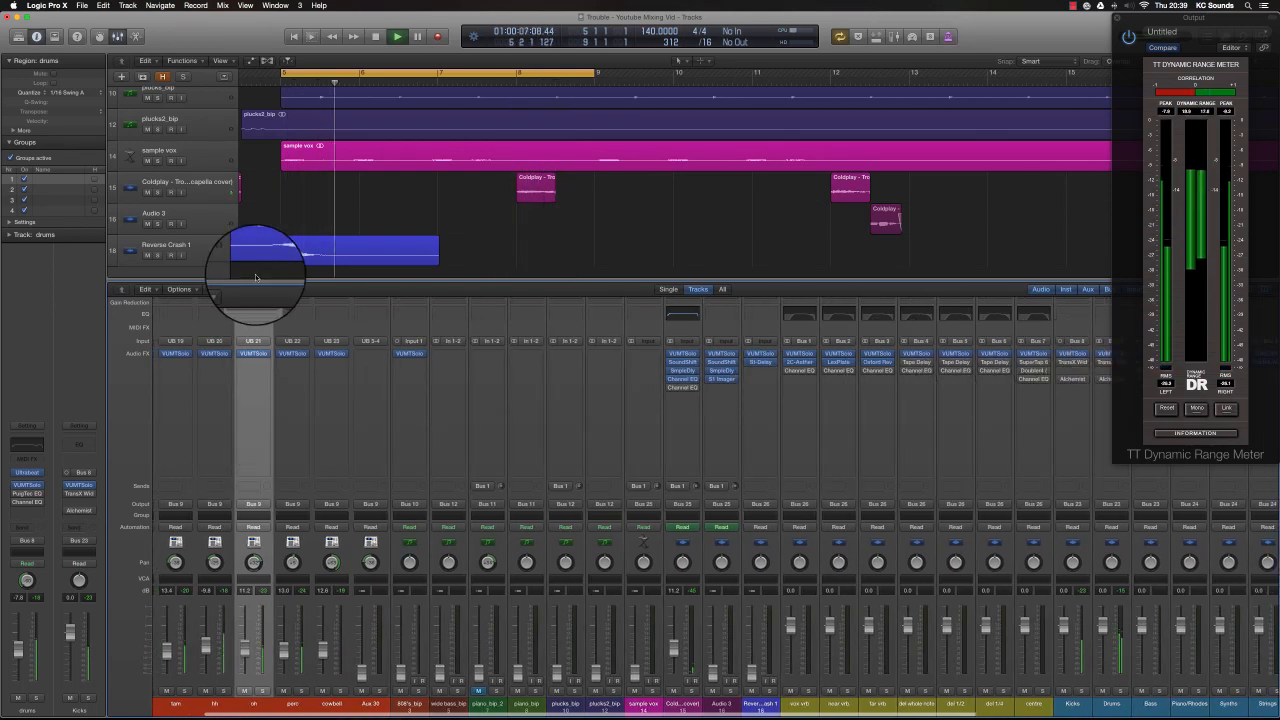
{"action": "left_click", "coordinate": [1072, 361]}
{"action": "left_click_drag", "start_coordinate": [70, 24], "coordinate": [537, 294]}
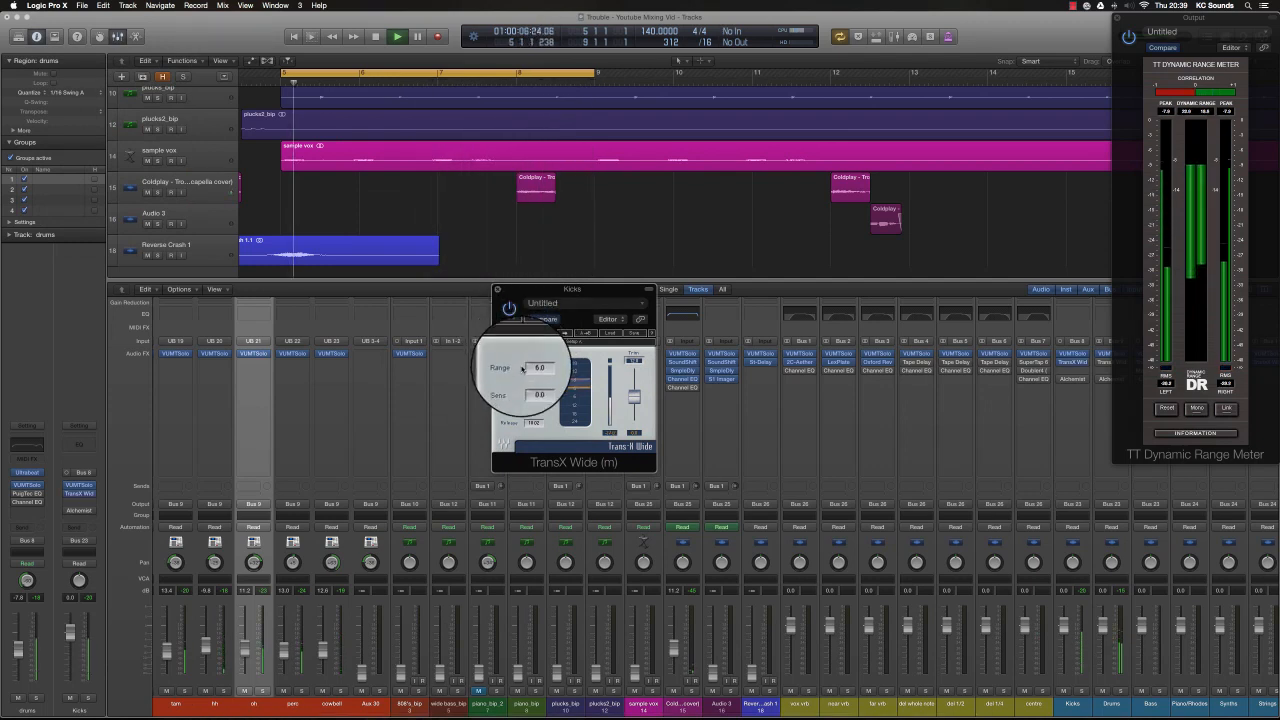
{"action": "left_click", "coordinate": [613, 333]}
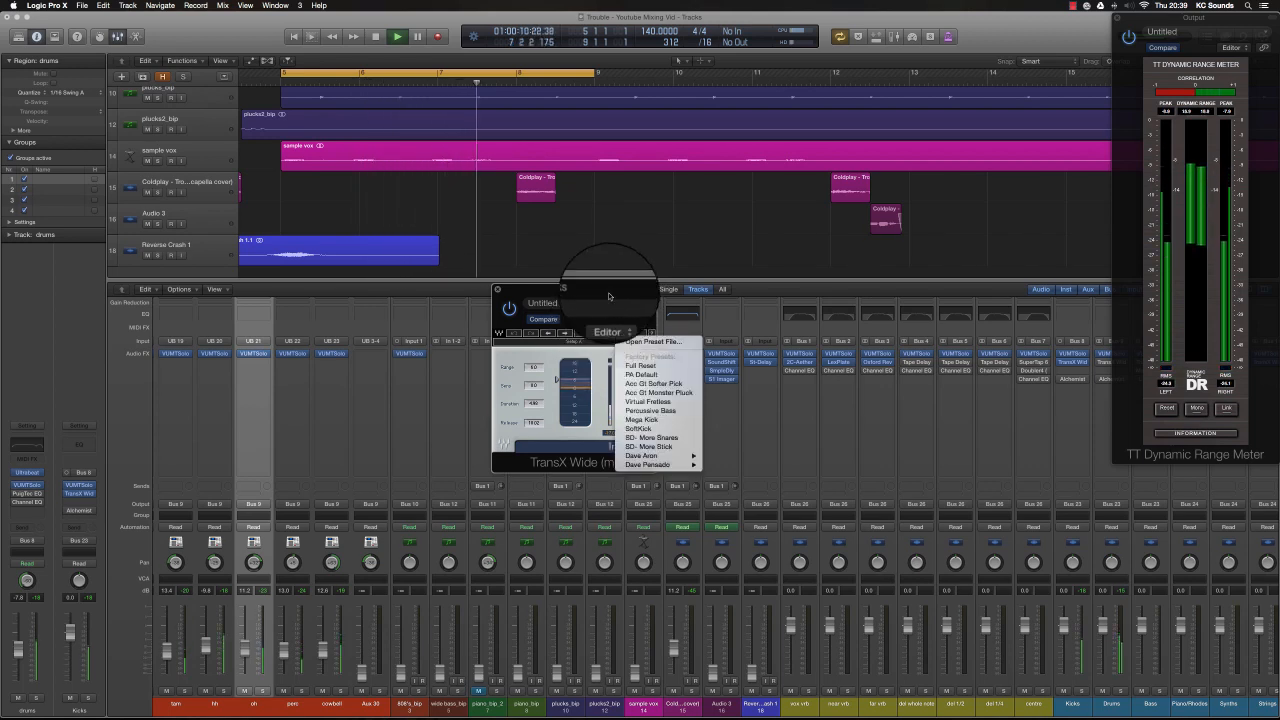
{"action": "left_click", "coordinate": [641, 419]}
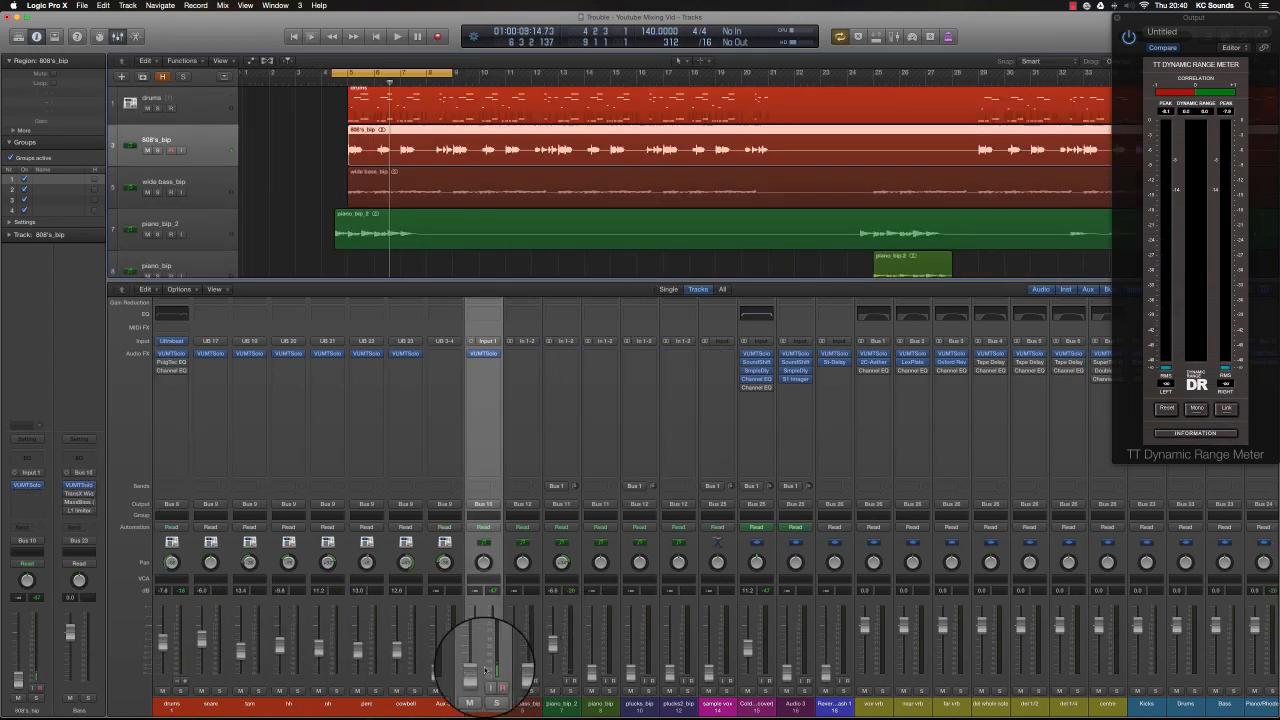
Step: Pull the piano_bip_2 fader all the way down, set the 808's_bip fader to about -6.4 dB and start playback
{"action": "left_click", "coordinate": [178, 224]}
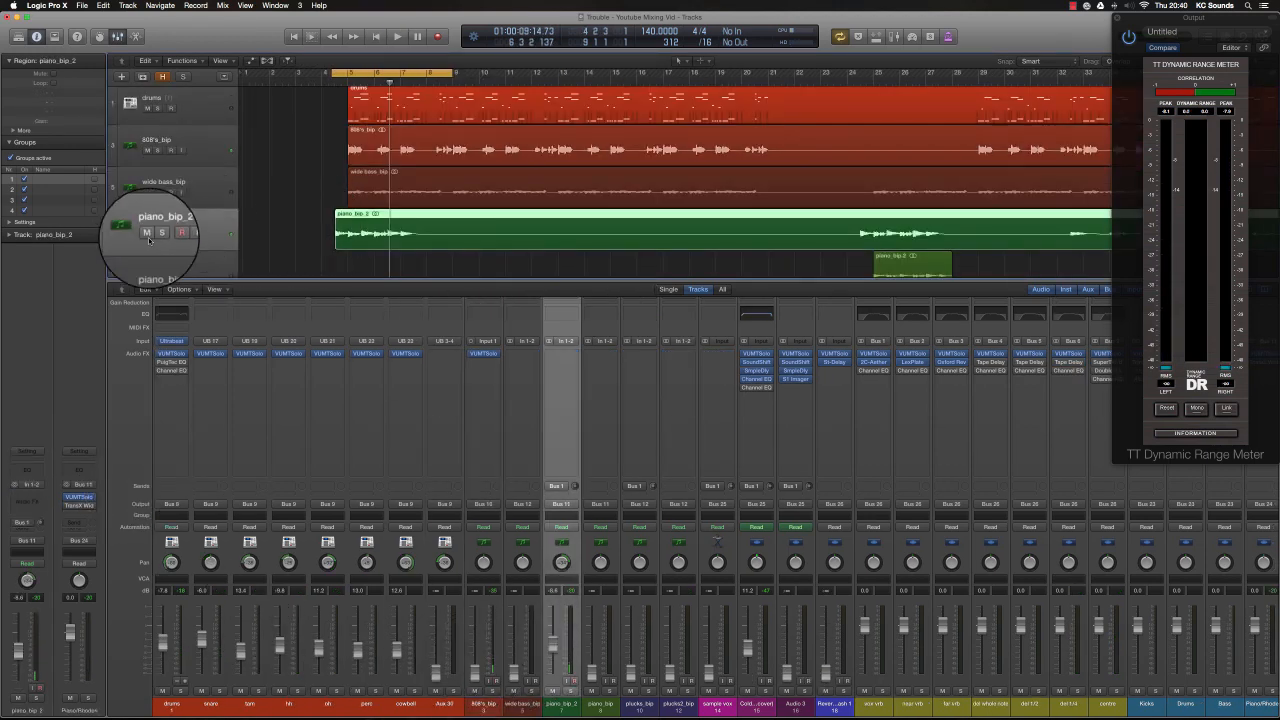
{"action": "left_click_drag", "start_coordinate": [548, 643], "coordinate": [552, 690]}
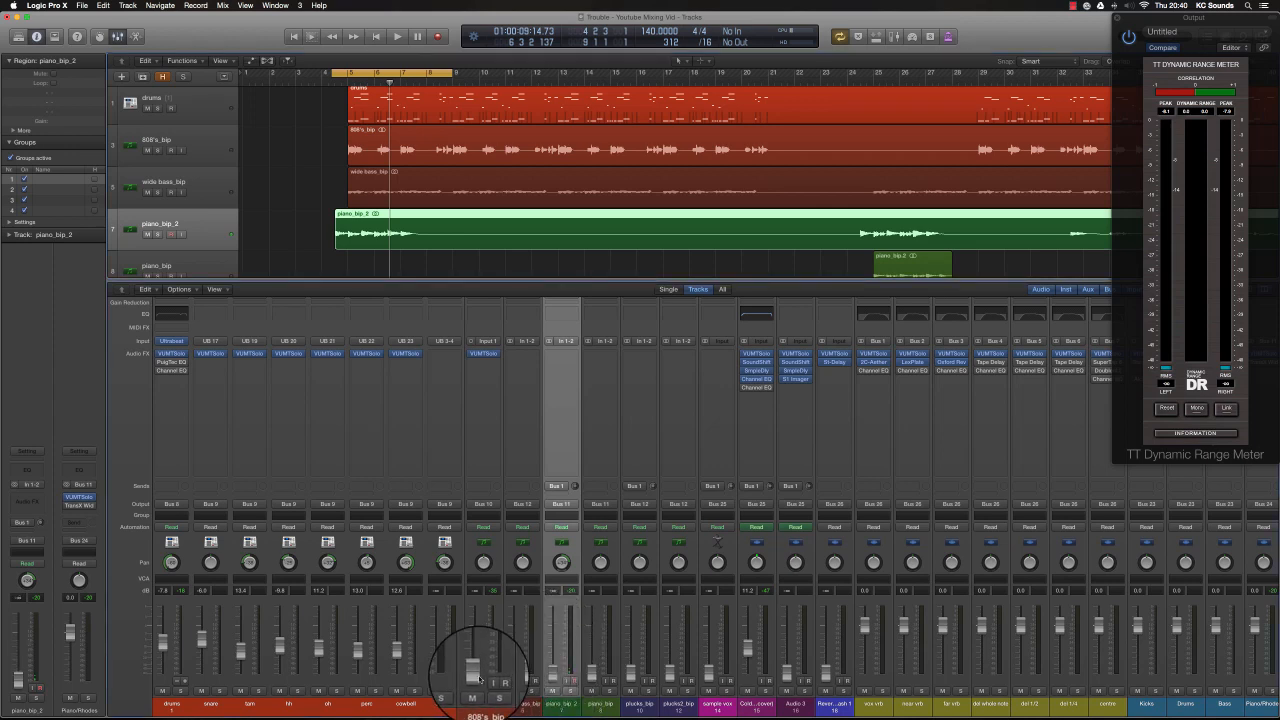
{"action": "left_click_drag", "start_coordinate": [475, 671], "coordinate": [505, 665]}
{"action": "key", "text": "space"}
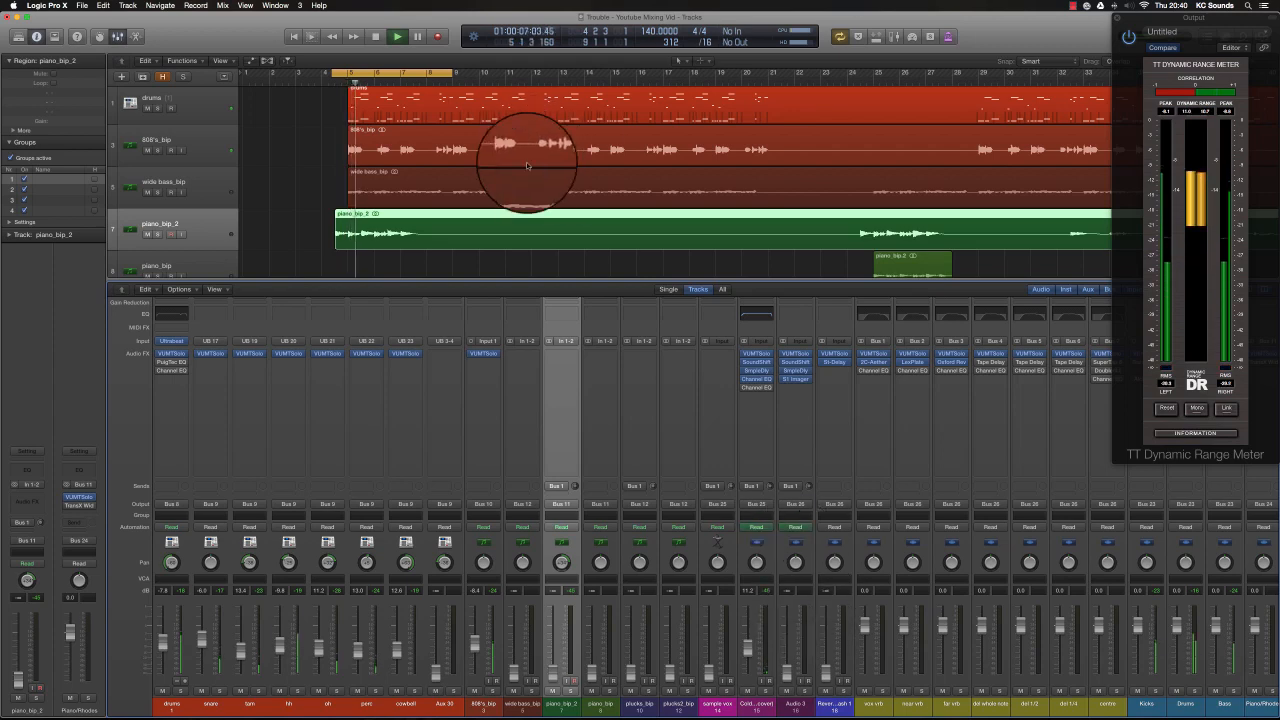
Step: Extend the cycle range to about bar 21, check the SSLComp on the Pre Fader channel and close the open plug-in windows
{"action": "left_click_drag", "start_coordinate": [453, 72], "coordinate": [762, 152]}
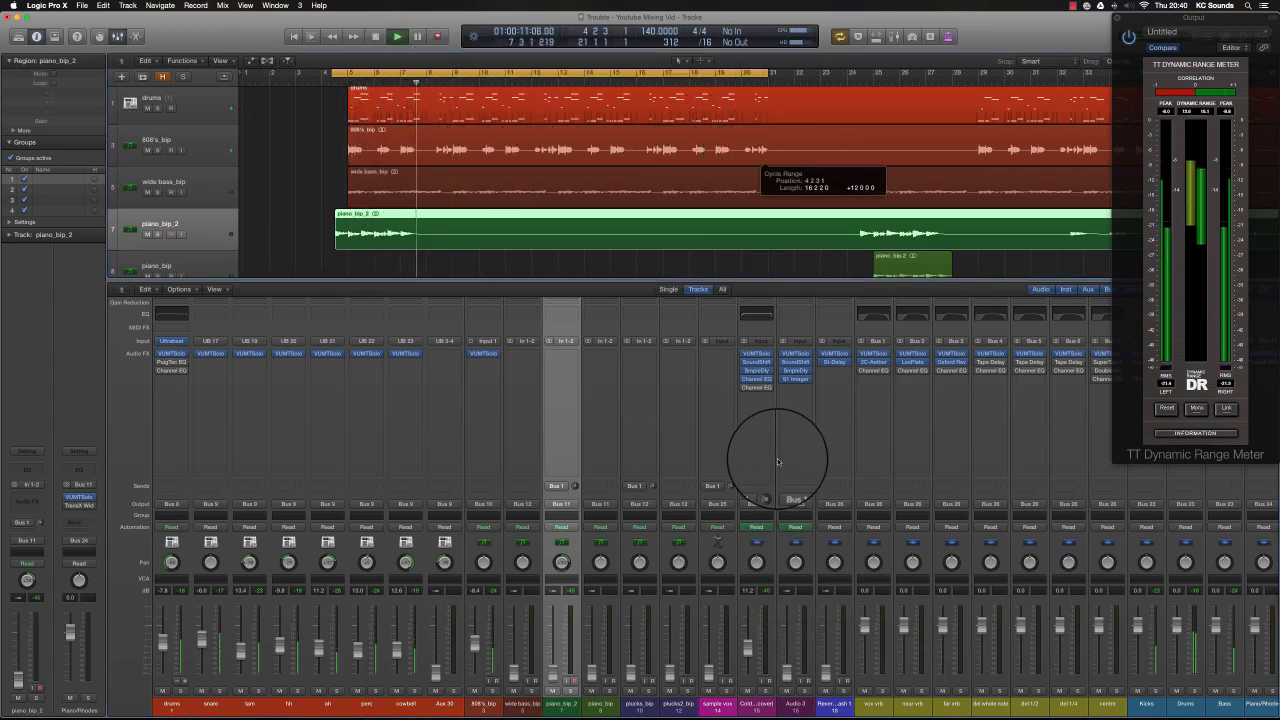
{"action": "scroll", "coordinate": [777, 458], "scroll_direction": "right", "scroll_amount": 10}
{"action": "key", "text": "v"}
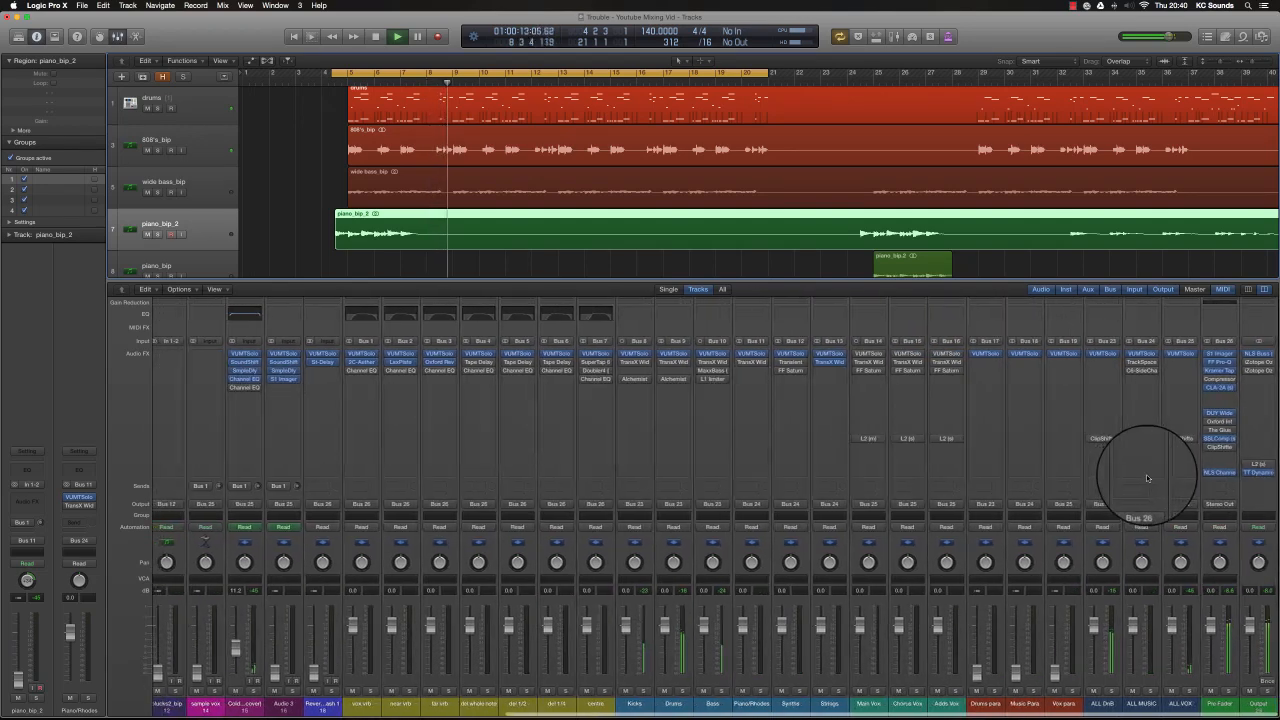
{"action": "key", "text": "v"}
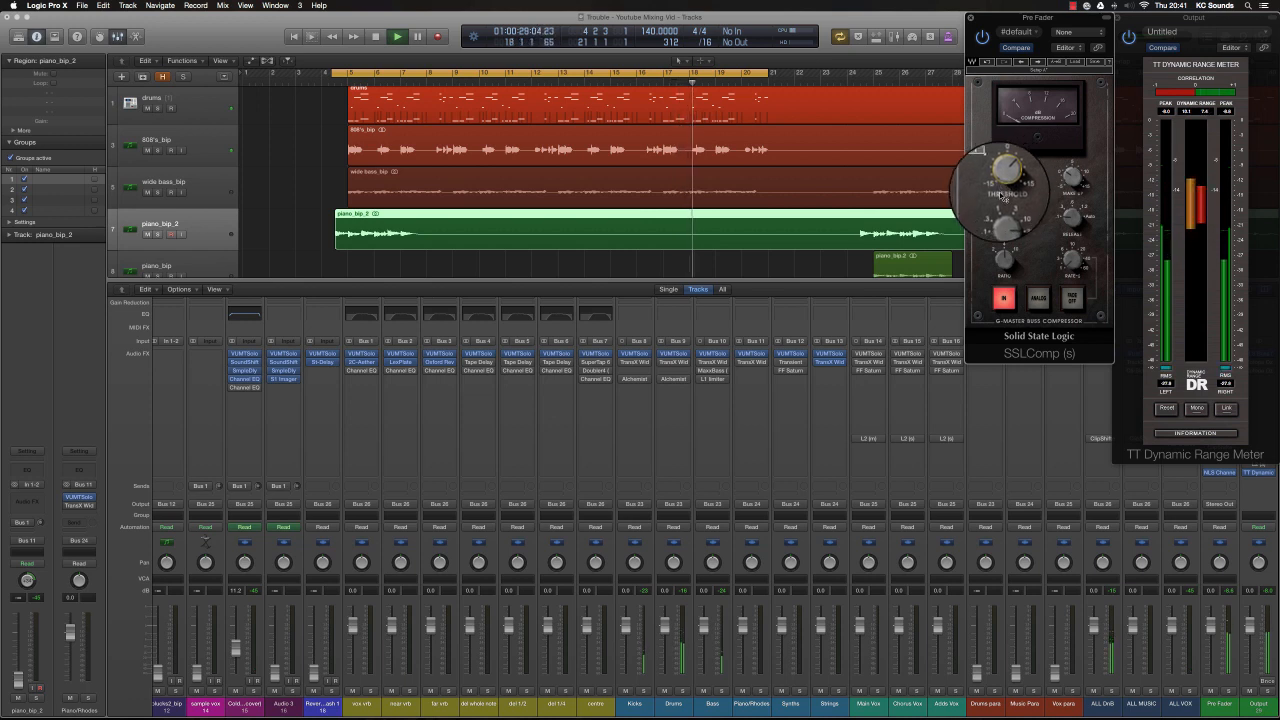
{"action": "left_click", "coordinate": [970, 17]}
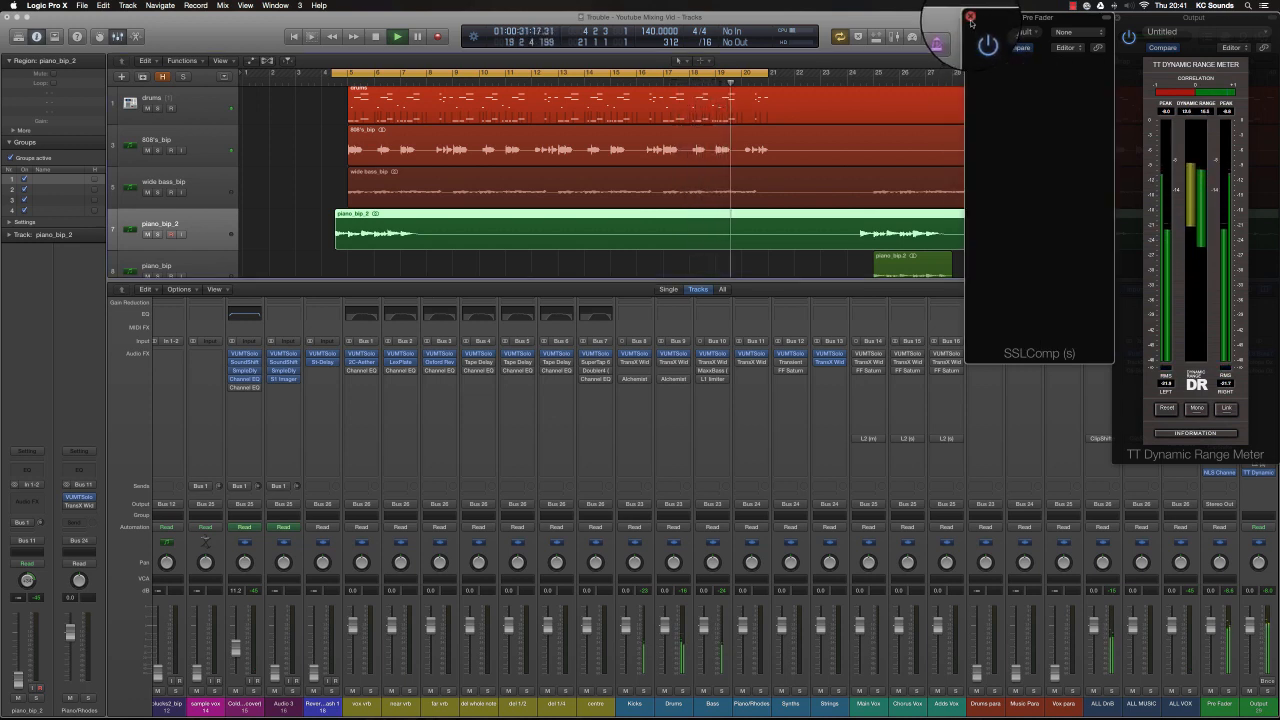
{"action": "left_click", "coordinate": [1117, 18]}
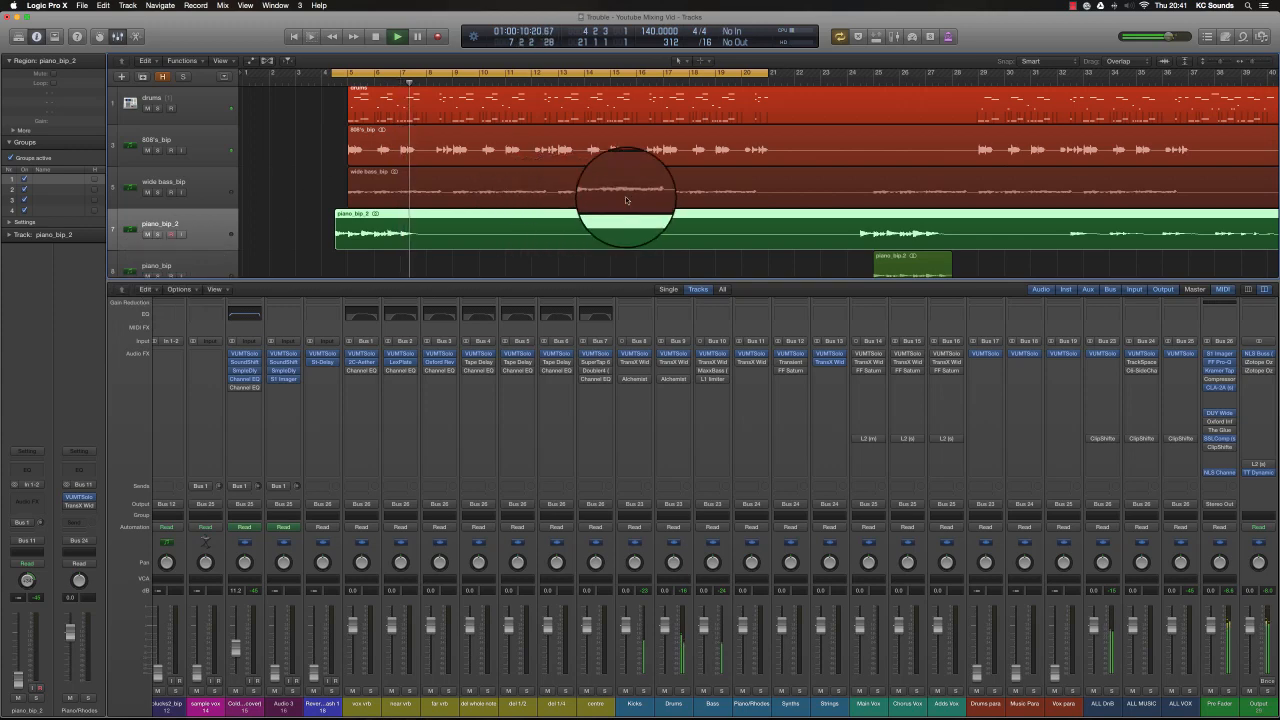
Step: Set the faders to about -10.2 dB for piano_bip_2, -10.0 dB for plucks_bip, -12.2 dB for plucks2_bip and -10.6 dB for sample vox
{"action": "scroll", "coordinate": [626, 200], "scroll_direction": "down", "scroll_amount": 6}
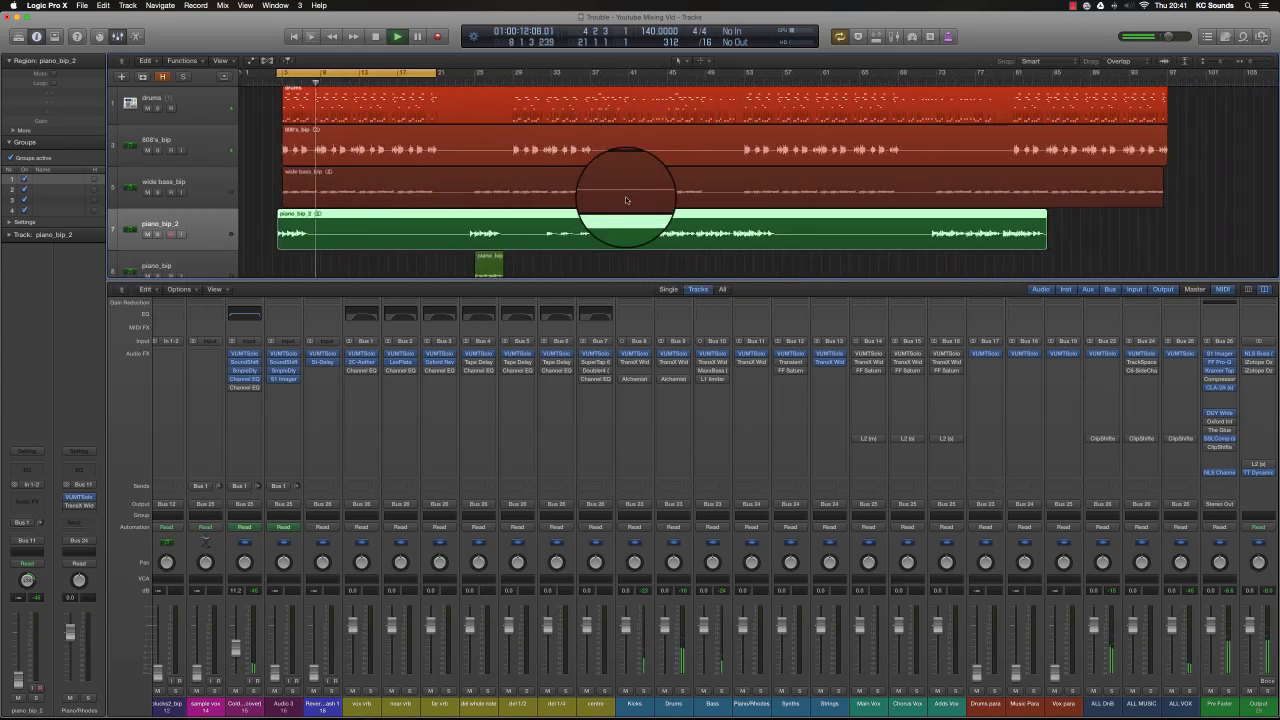
{"action": "scroll", "coordinate": [371, 623], "scroll_direction": "left", "scroll_amount": 5}
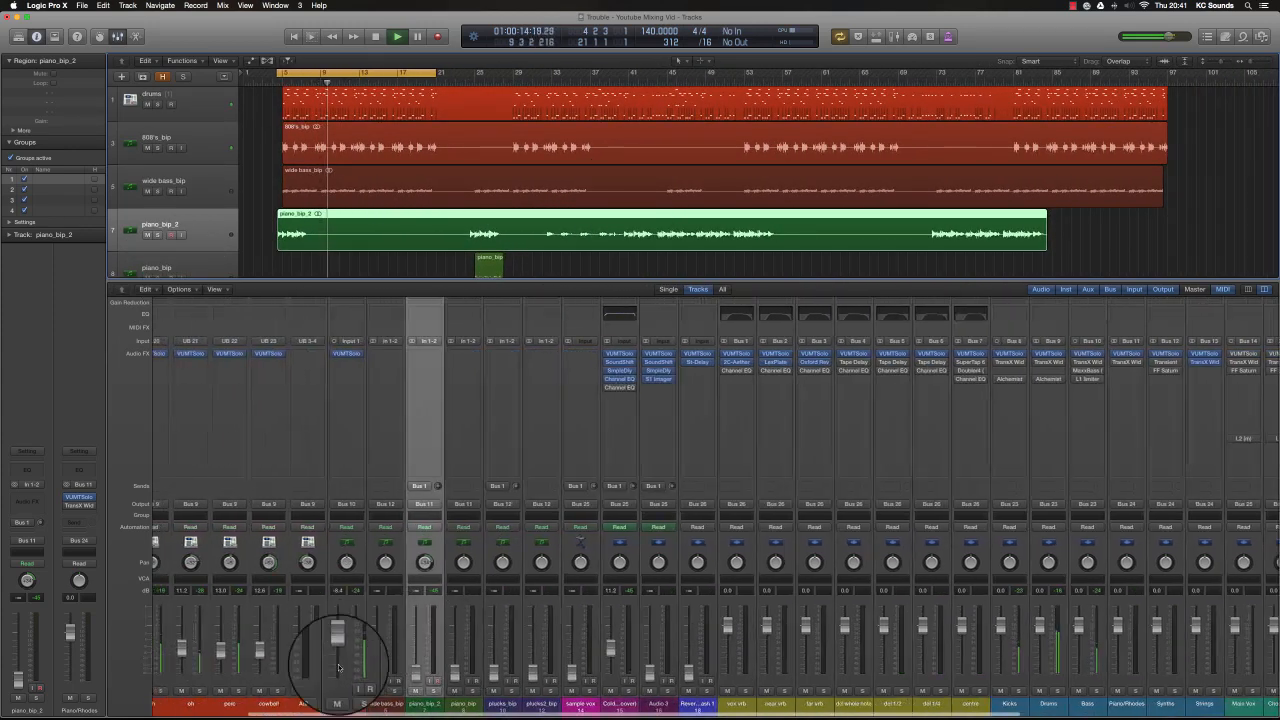
{"action": "mouse_move", "coordinate": [428, 663]}
{"action": "left_mouse_down"}
{"action": "mouse_move", "coordinate": [428, 620]}
{"action": "mouse_move", "coordinate": [428, 650]}
{"action": "left_mouse_up"}
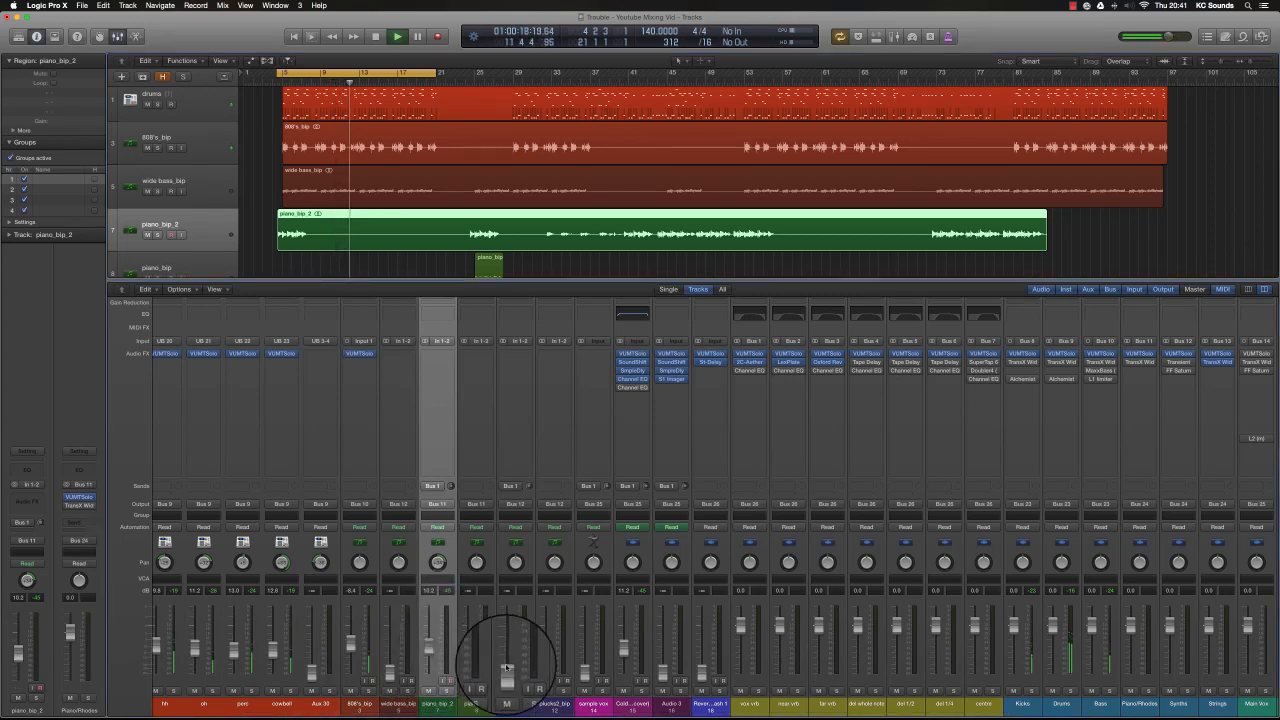
{"action": "left_click_drag", "start_coordinate": [507, 665], "coordinate": [584, 645]}
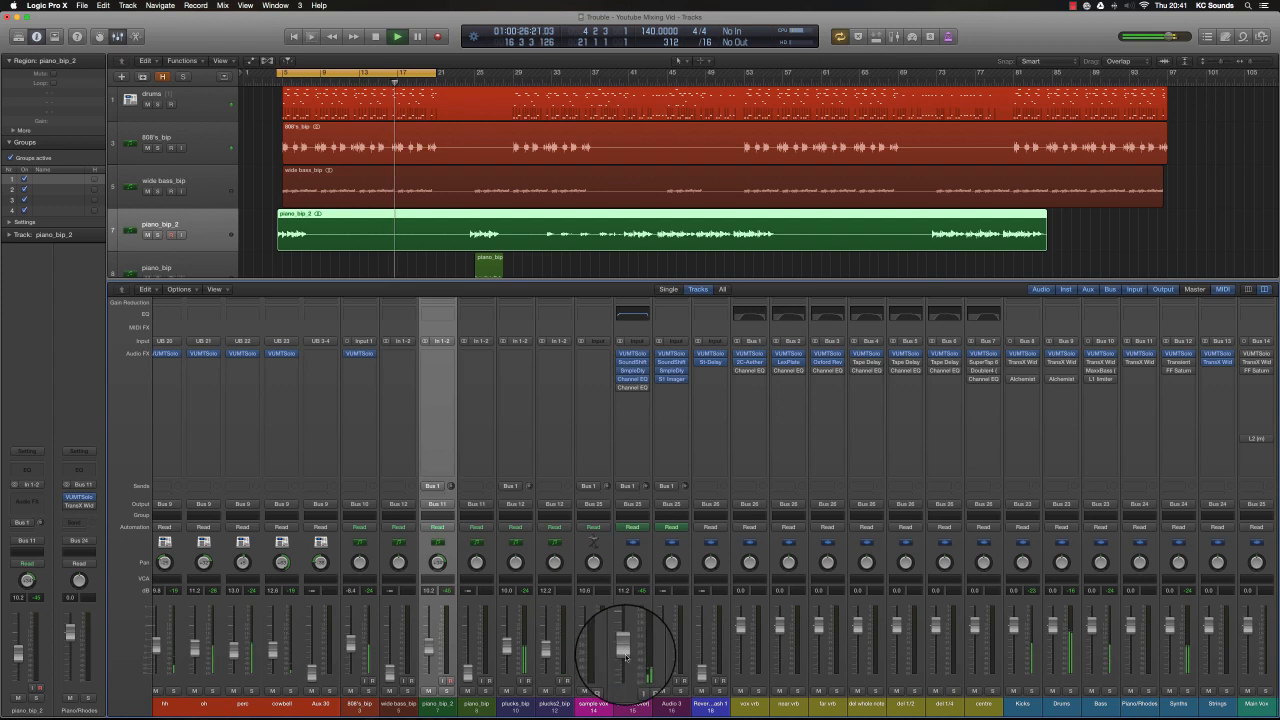
Step: Select the Coldplay acapella track and hide the mixer to show the full arrangement
{"action": "left_click", "coordinate": [632, 704]}
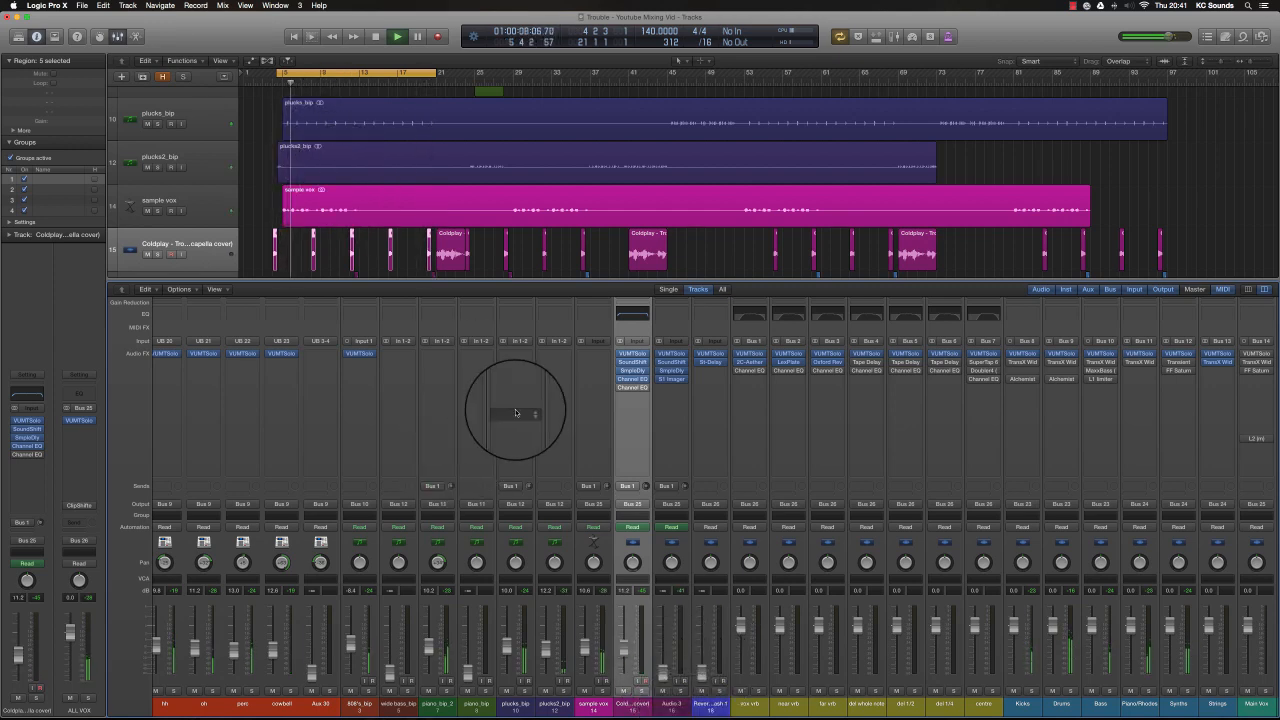
{"action": "key", "text": "x"}
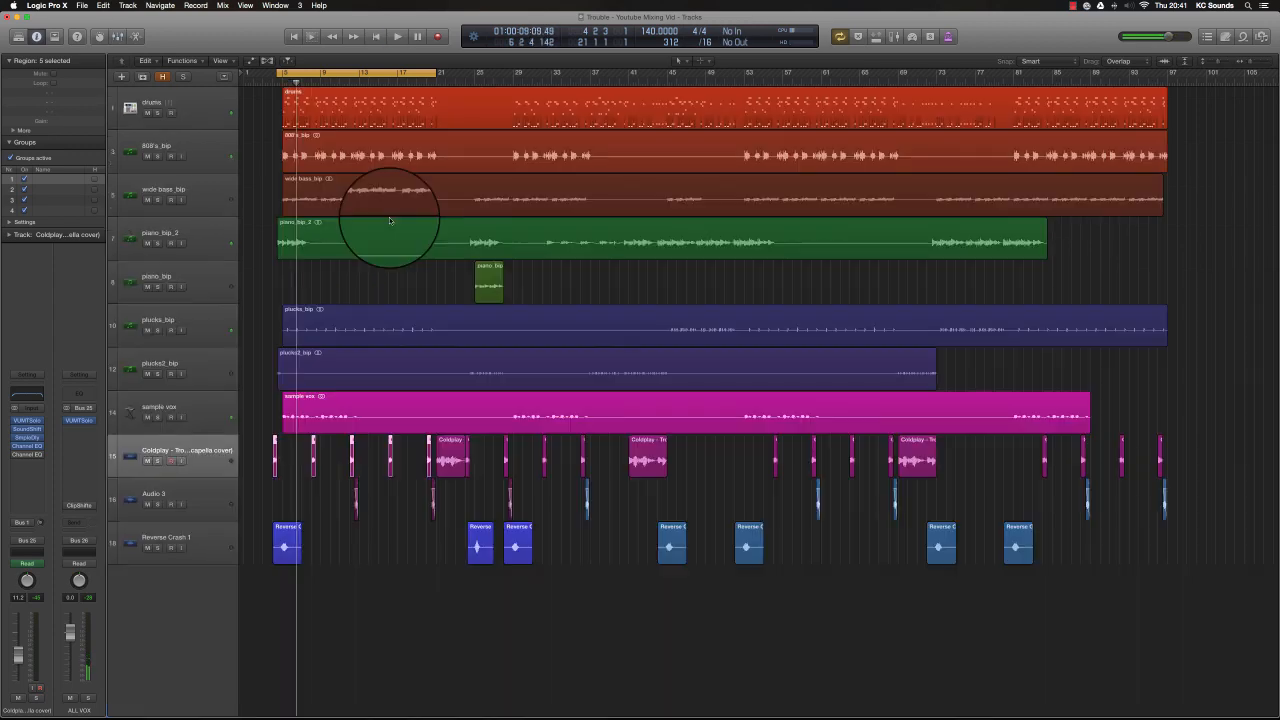
{"action": "key", "text": "super+Down"}
{"action": "key", "text": "super+Down"}
{"action": "key", "text": "super+Down"}
{"action": "key", "text": "super+Down"}
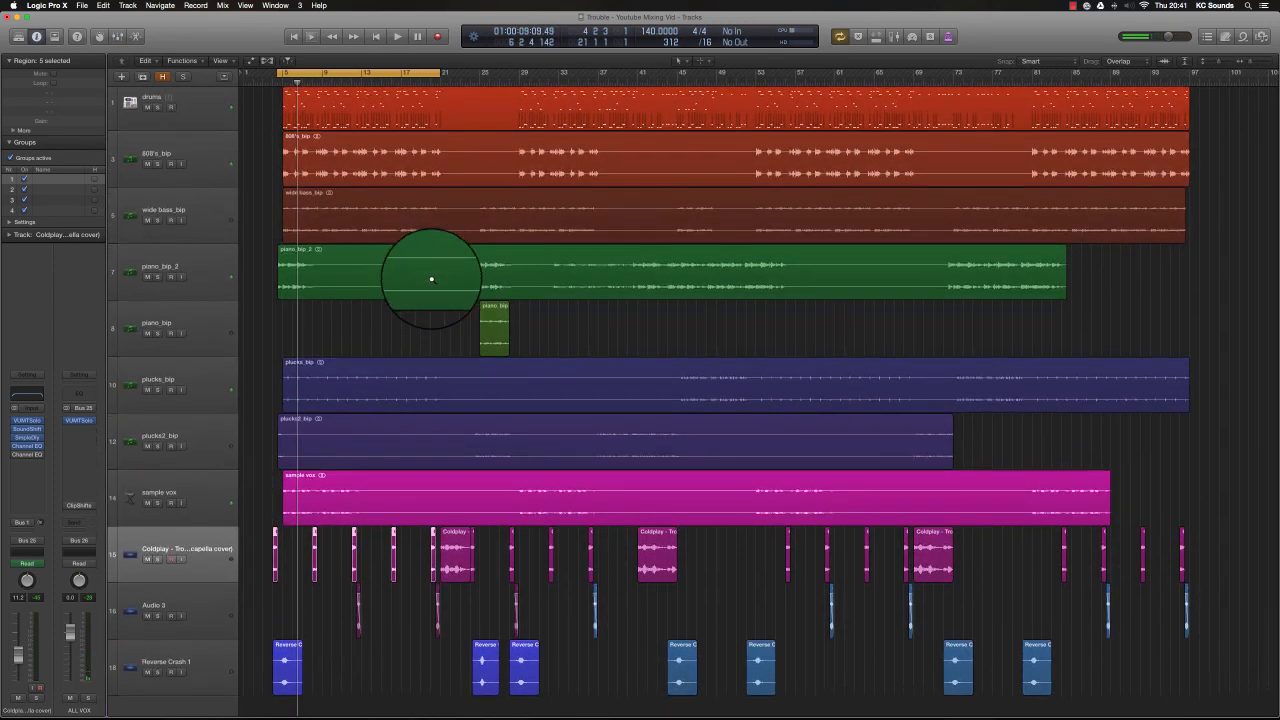
{"action": "key", "text": "super+Right"}
Step: Select the piano_bip_2 track and listen to the song from its beginning
{"action": "left_click", "coordinate": [215, 267]}
{"action": "key", "text": "h"}
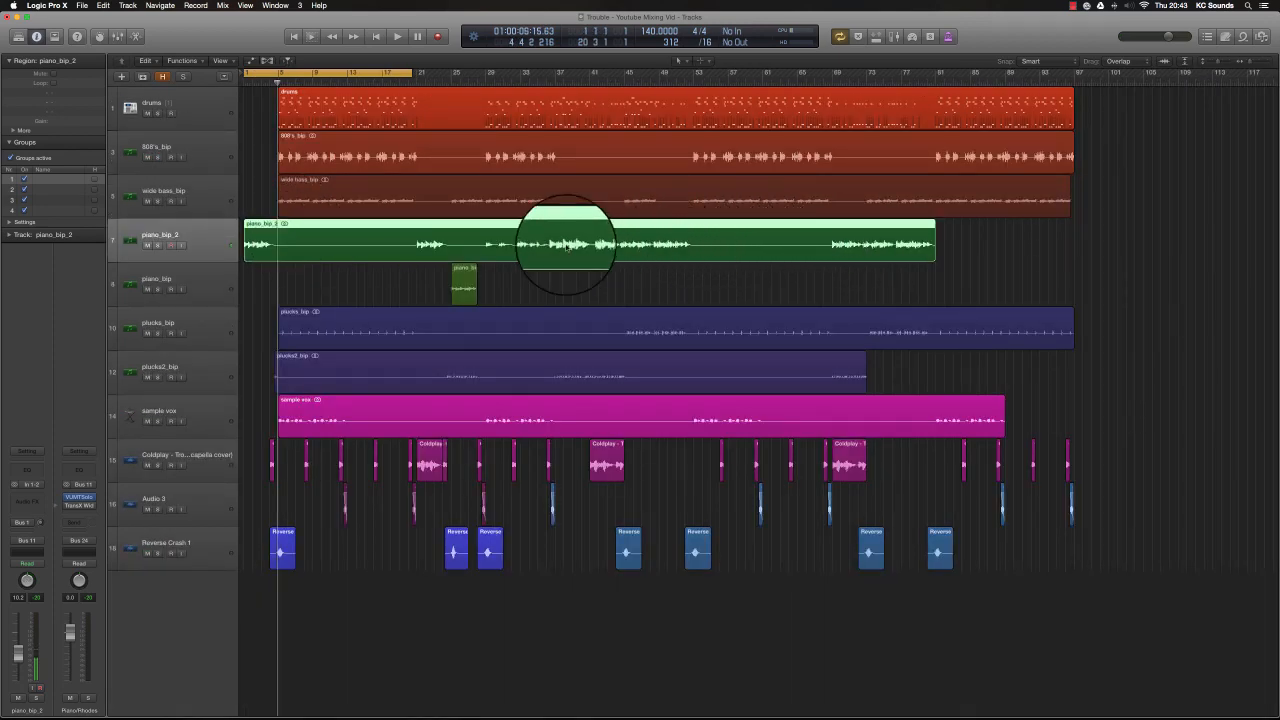
{"action": "scroll", "coordinate": [611, 251], "scroll_direction": "up", "scroll_amount": 5}
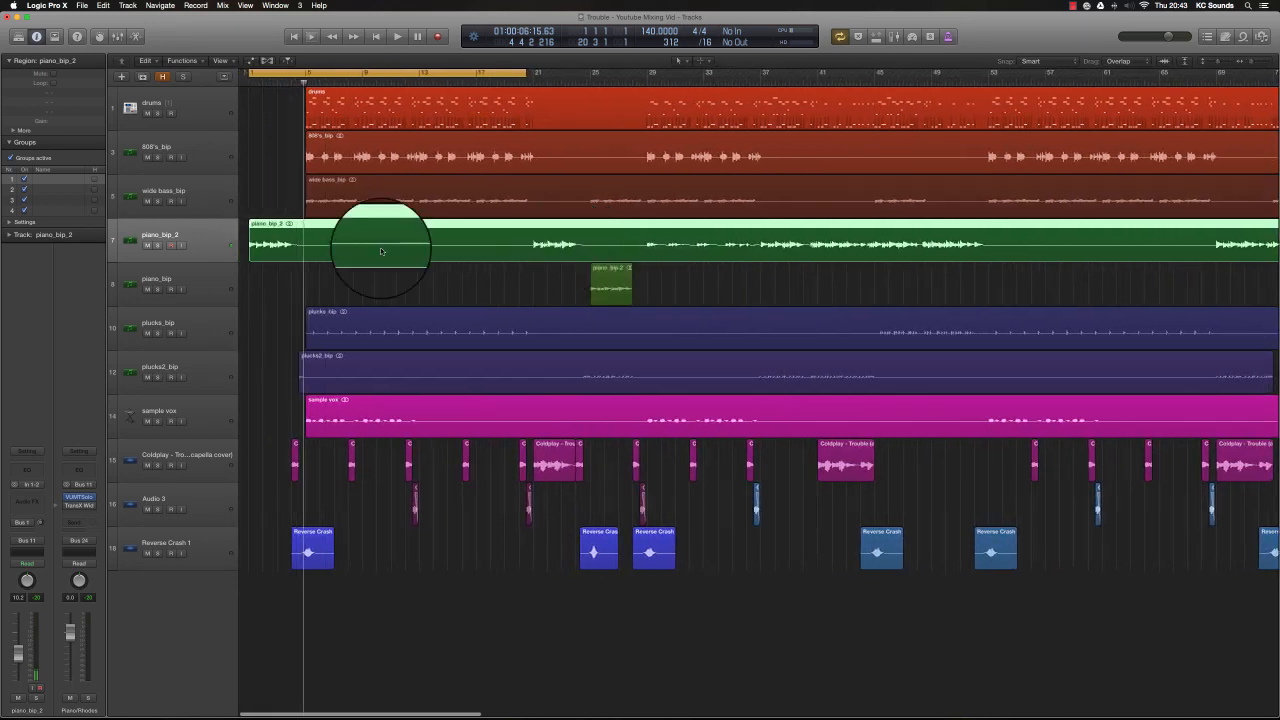
{"action": "key", "text": "Return"}
{"action": "key", "text": "space"}
{"action": "key", "text": "space"}
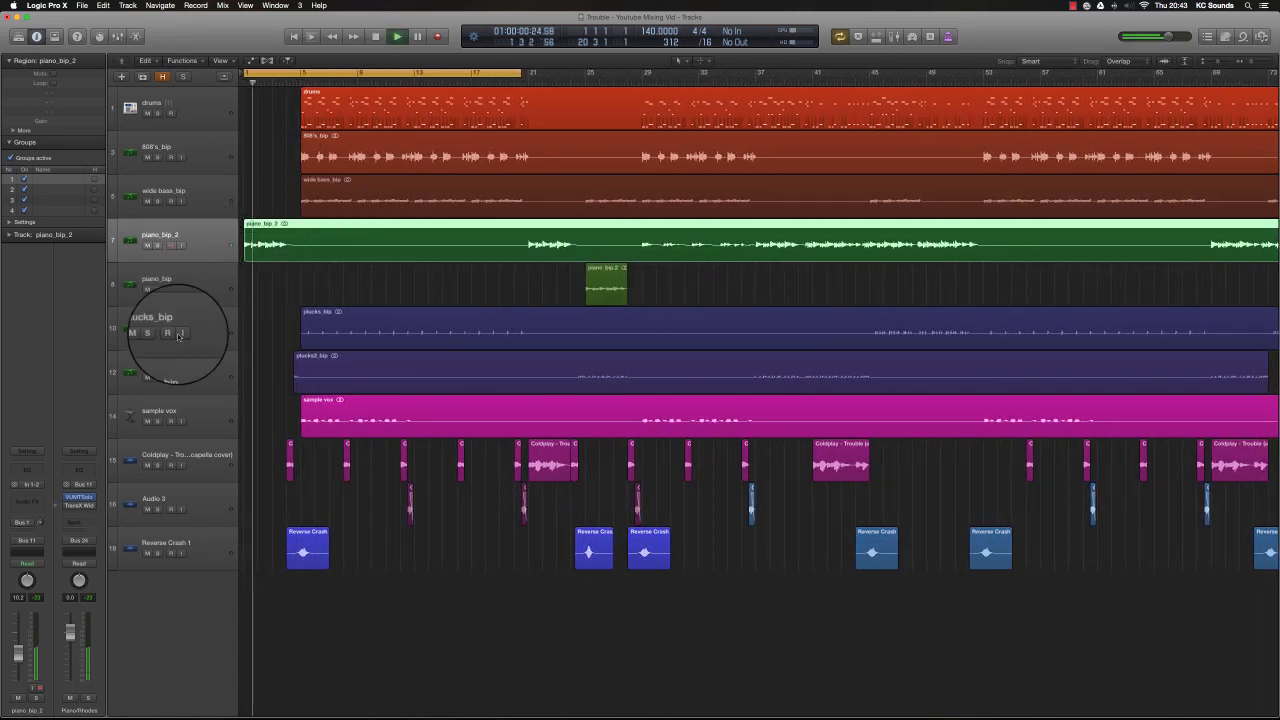
Step: Add a Channel EQ to piano_bip_2, raise its low cut and cut about 6.5 dB around 198 Hz
{"action": "left_click", "coordinate": [26, 470]}
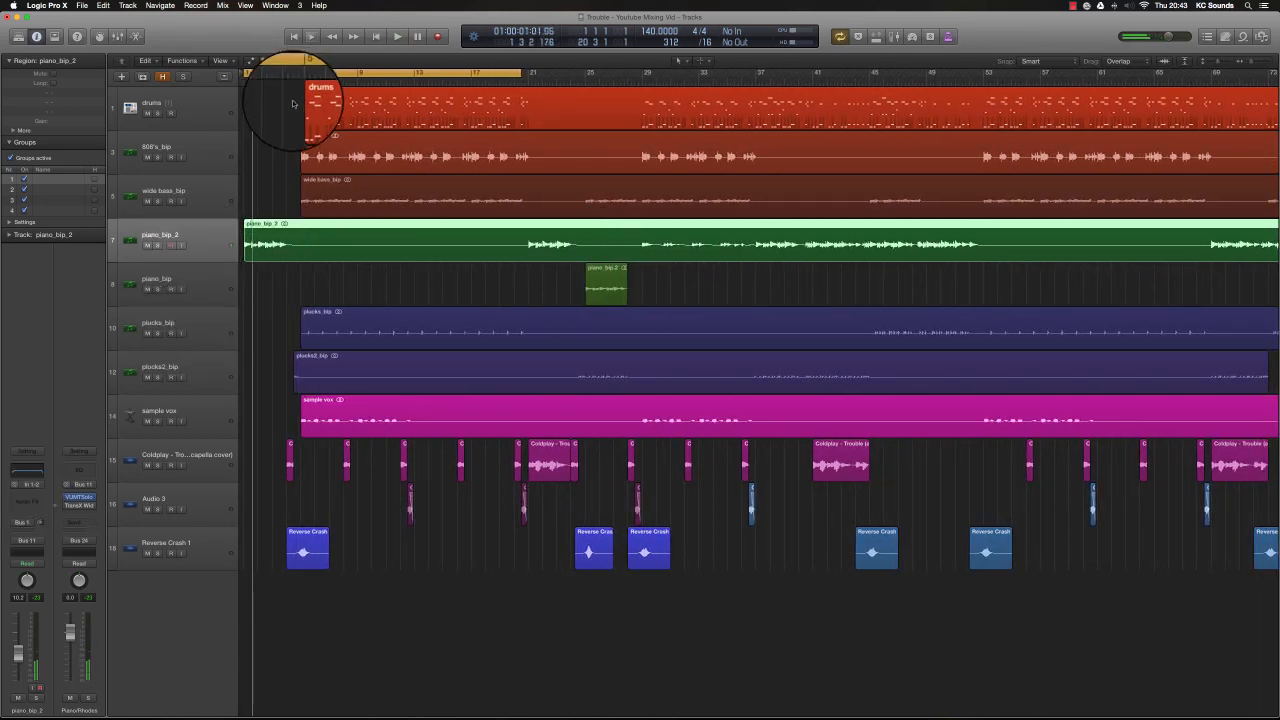
{"action": "left_click_drag", "start_coordinate": [78, 200], "coordinate": [116, 201]}
{"action": "key", "text": "space"}
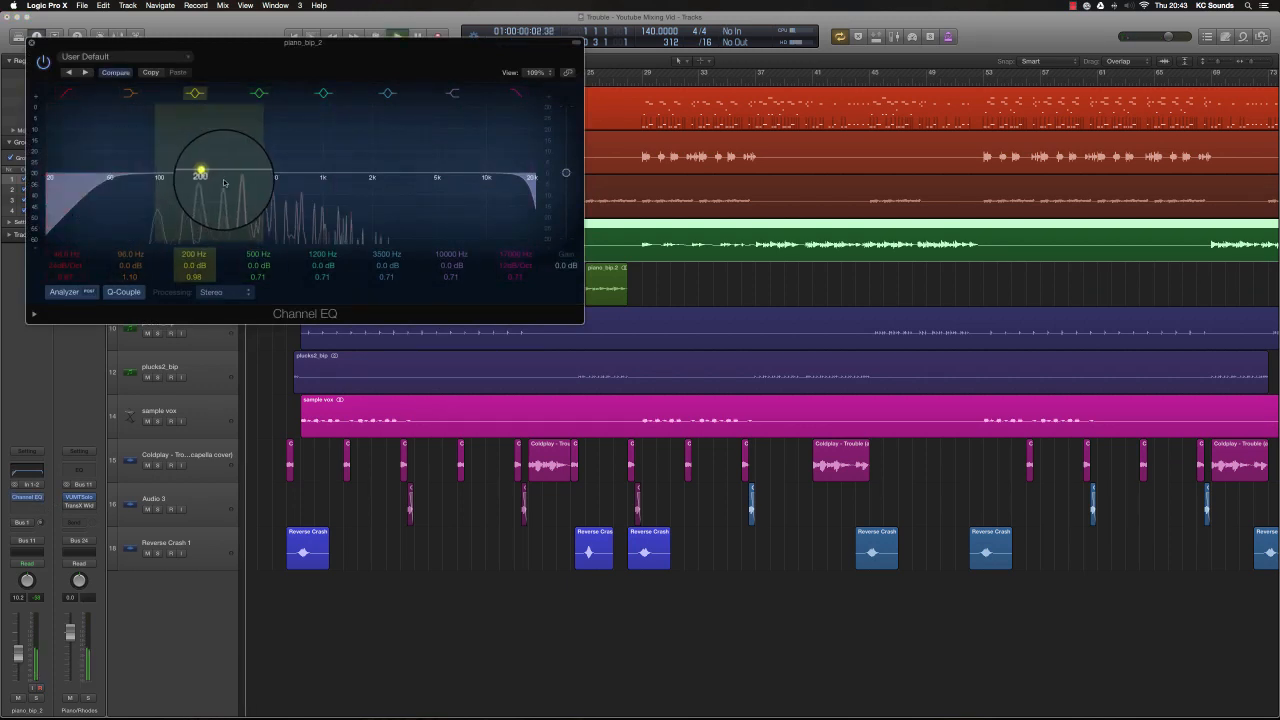
{"action": "left_click_drag", "start_coordinate": [200, 177], "coordinate": [223, 203]}
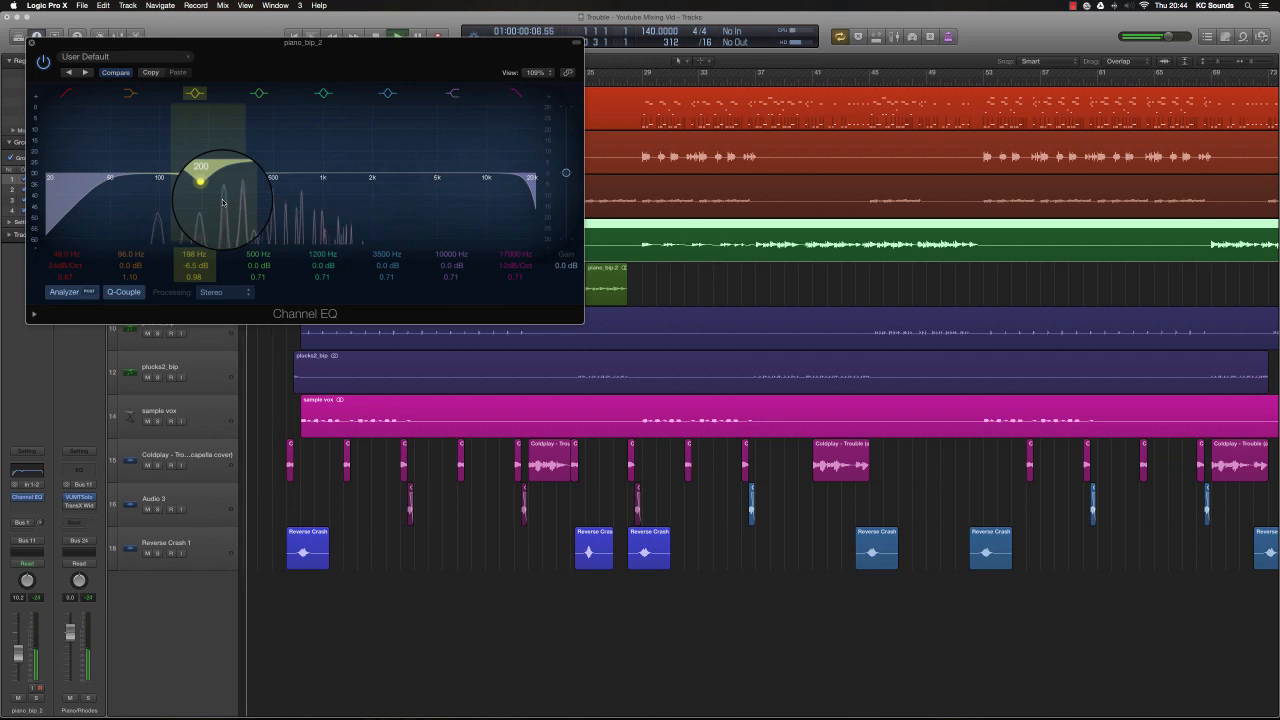
{"action": "left_click_drag", "start_coordinate": [110, 180], "coordinate": [172, 181]}
{"action": "key", "text": "space"}
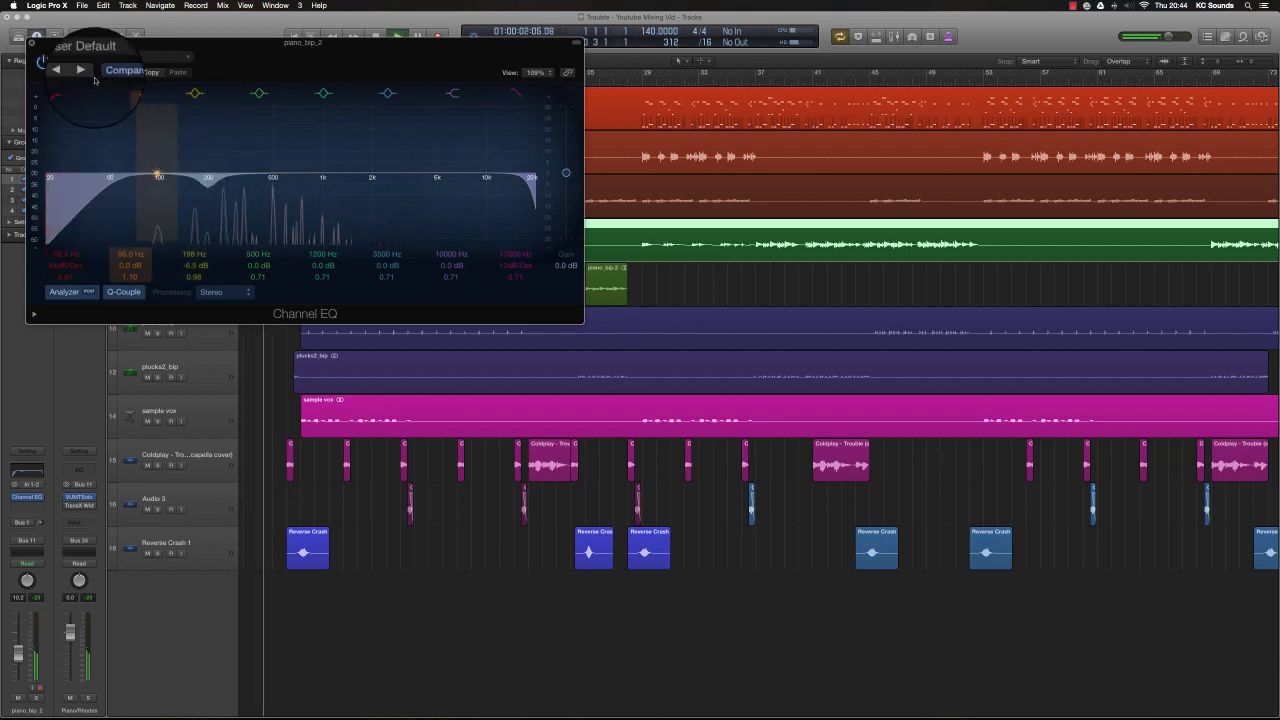
{"action": "left_click", "coordinate": [31, 42]}
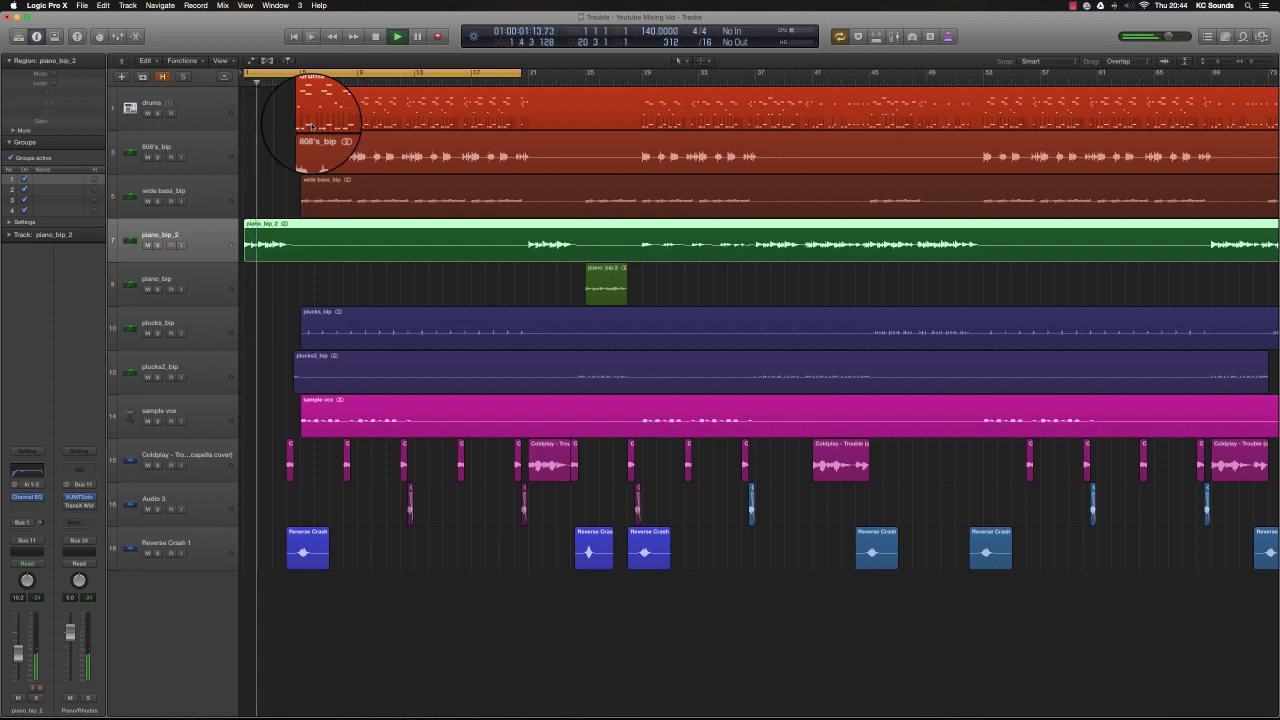
{"action": "key", "text": "space"}
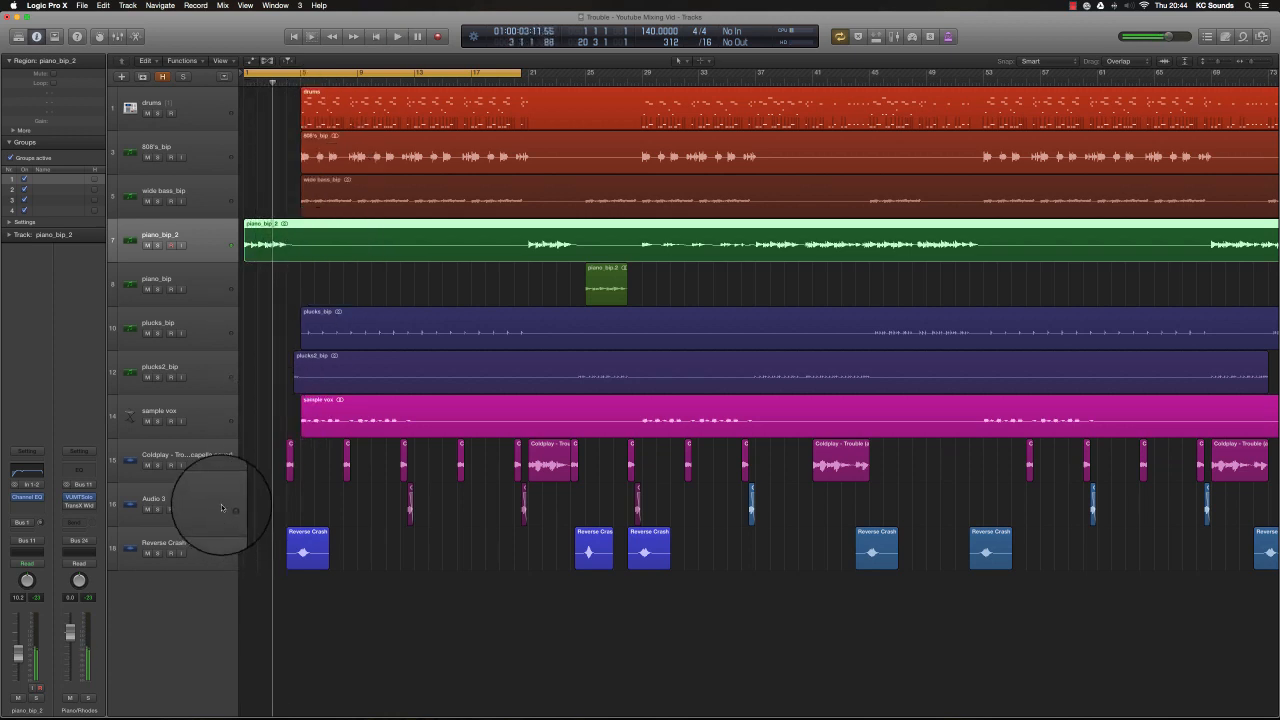
Step: Show the volume automation on all tracks and raise the overall level of the Coldplay acapella track's volume curve
{"action": "left_click", "coordinate": [206, 469]}
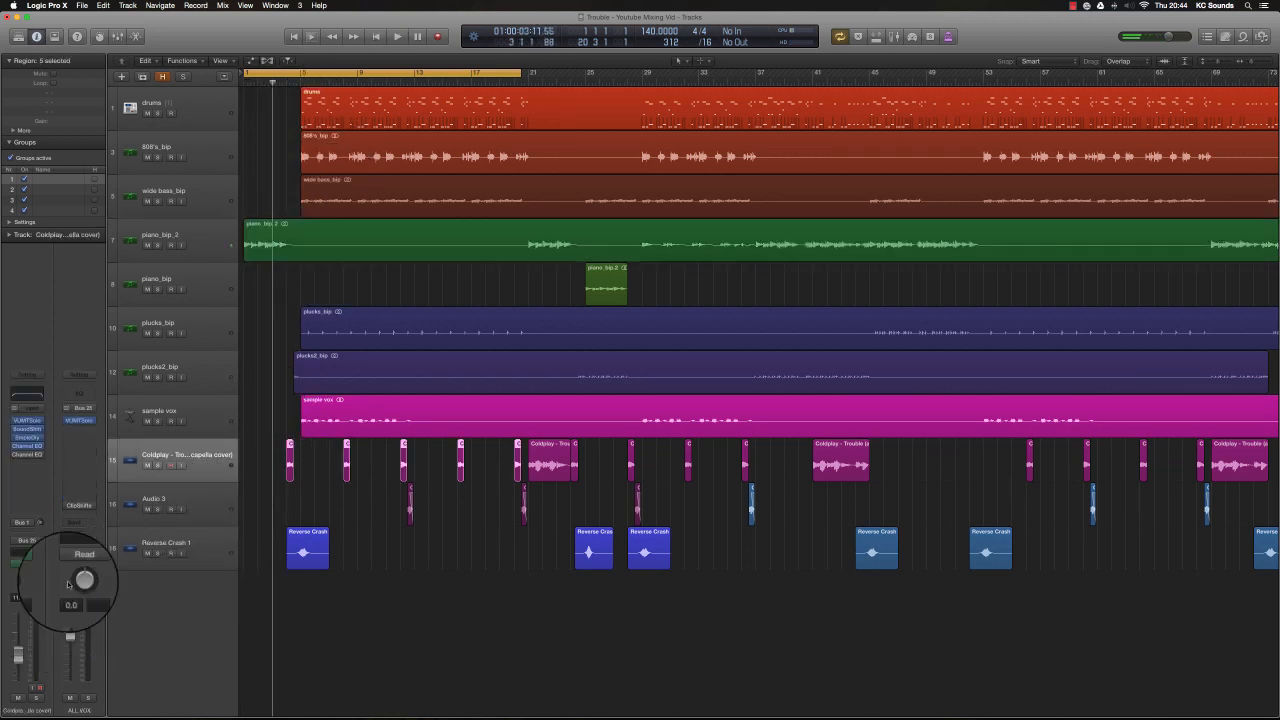
{"action": "key", "text": "a"}
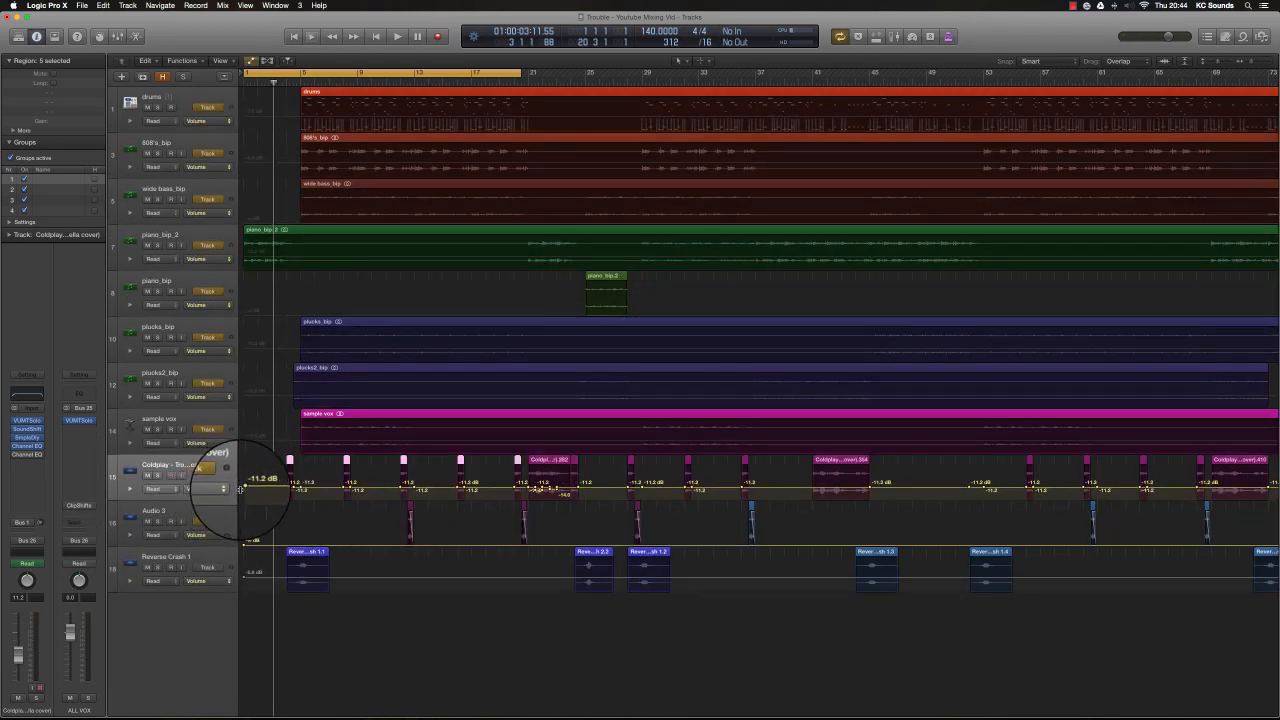
{"action": "left_click_drag", "start_coordinate": [240, 489], "coordinate": [272, 458]}
{"action": "key", "text": "space"}
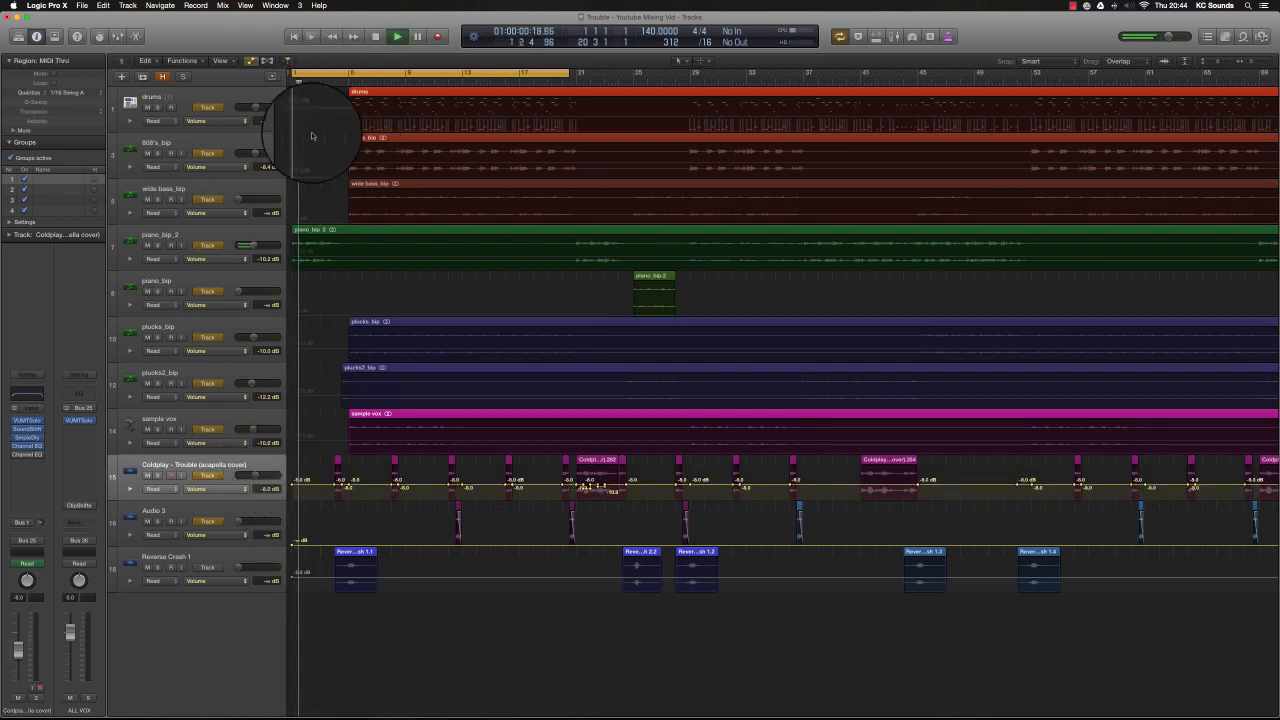
Step: Set the Reverse Crash 1 volume to about -10.8 dB and the wide bass_bip volume to about -14.2 dB during playback
{"action": "left_click", "coordinate": [226, 566]}
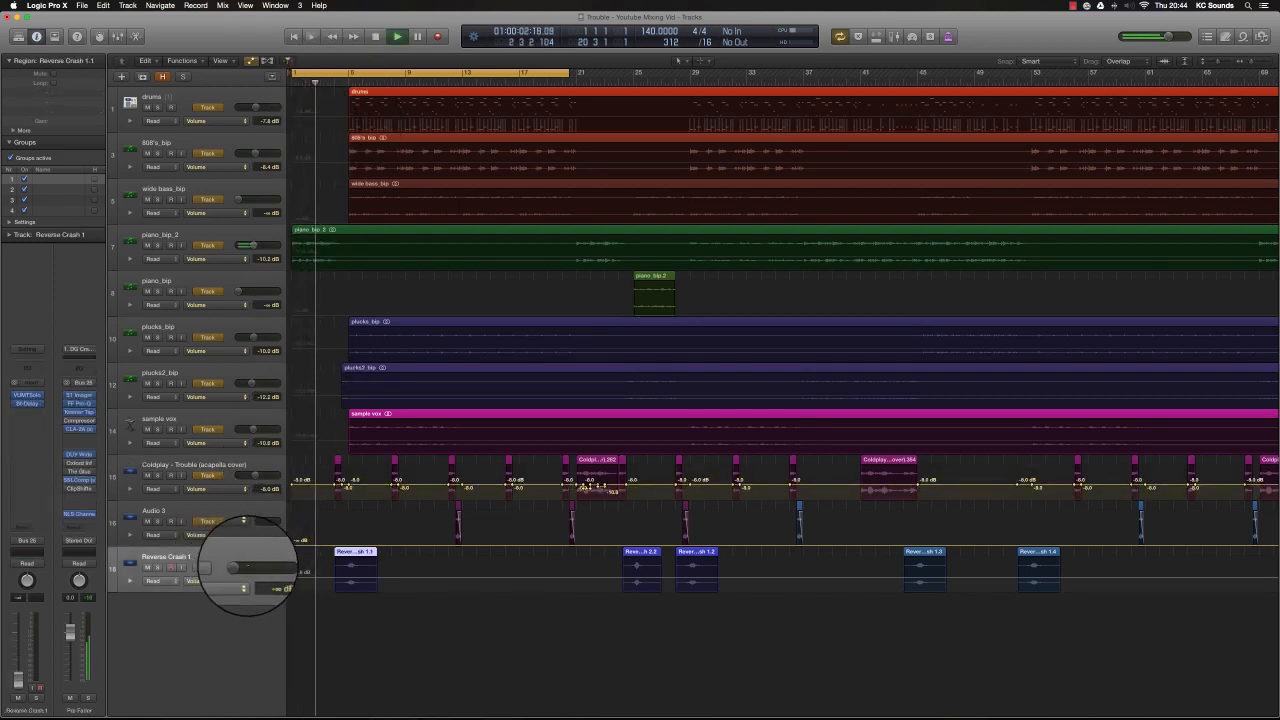
{"action": "left_click_drag", "start_coordinate": [245, 567], "coordinate": [280, 568]}
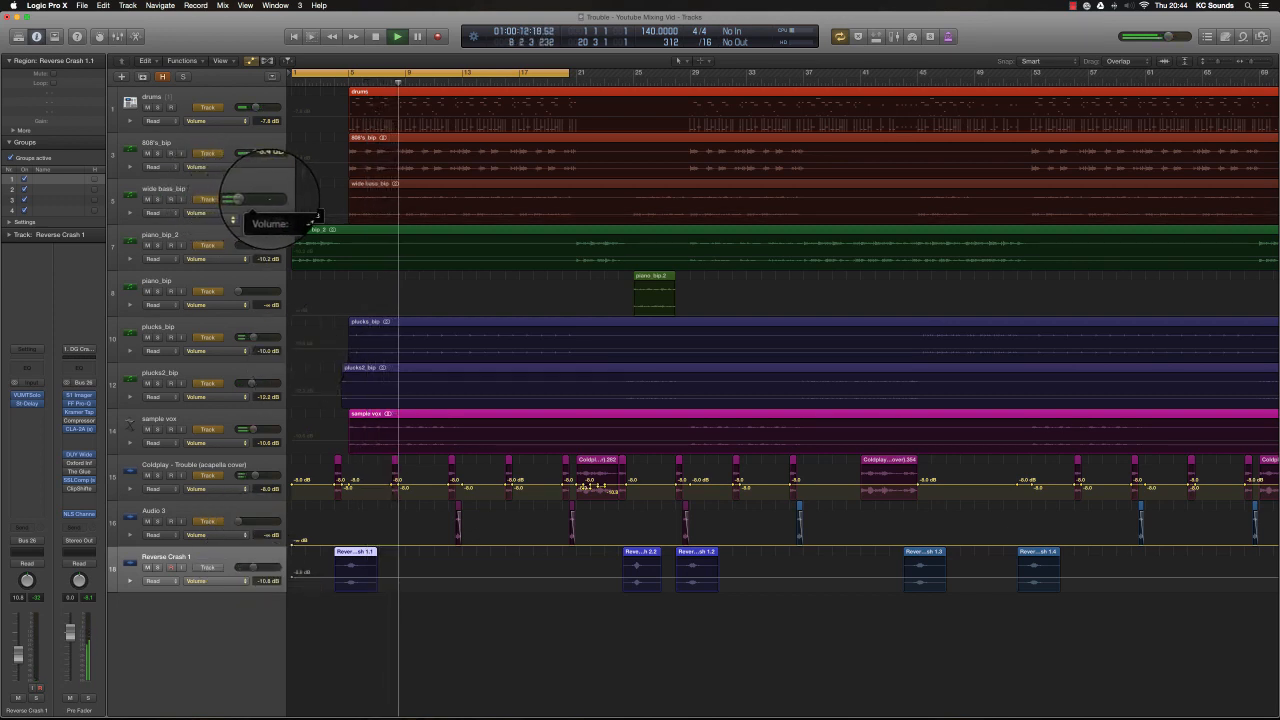
{"action": "left_click_drag", "start_coordinate": [271, 201], "coordinate": [250, 202]}
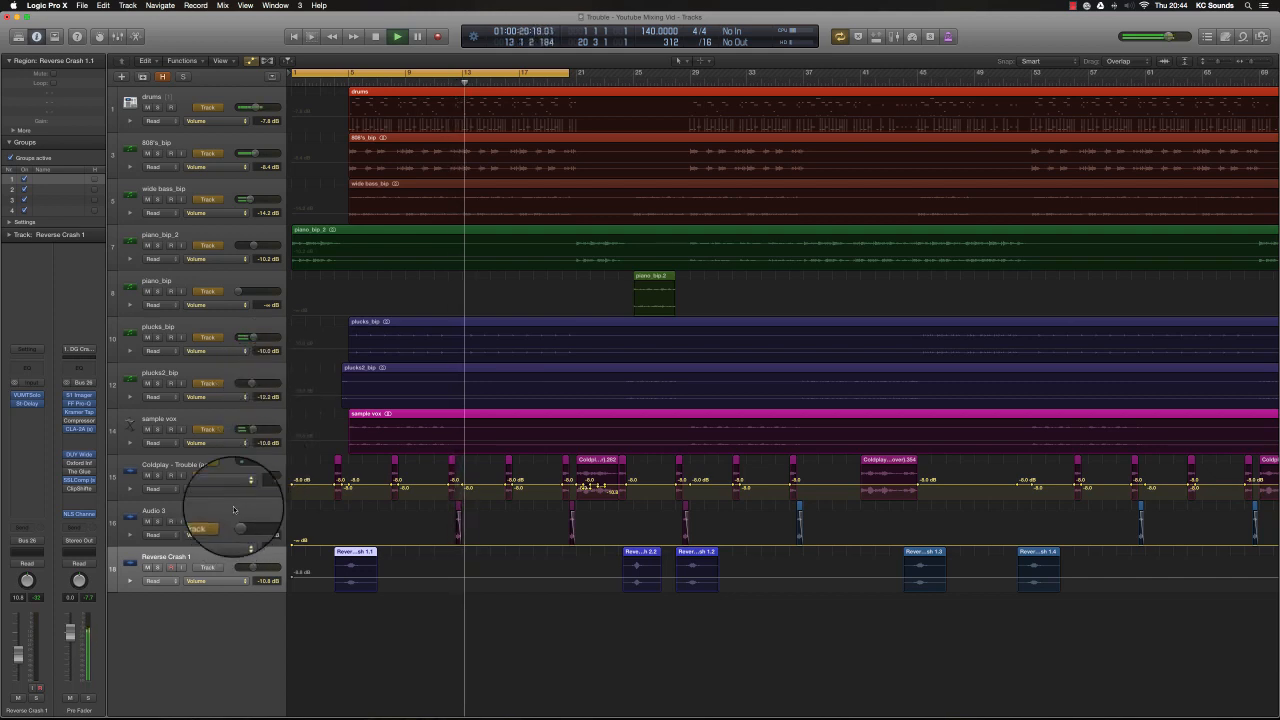
Step: Raise the Coldplay acapella track's overall volume automation to about -5.5 dB
{"action": "left_click_drag", "start_coordinate": [254, 499], "coordinate": [267, 482]}
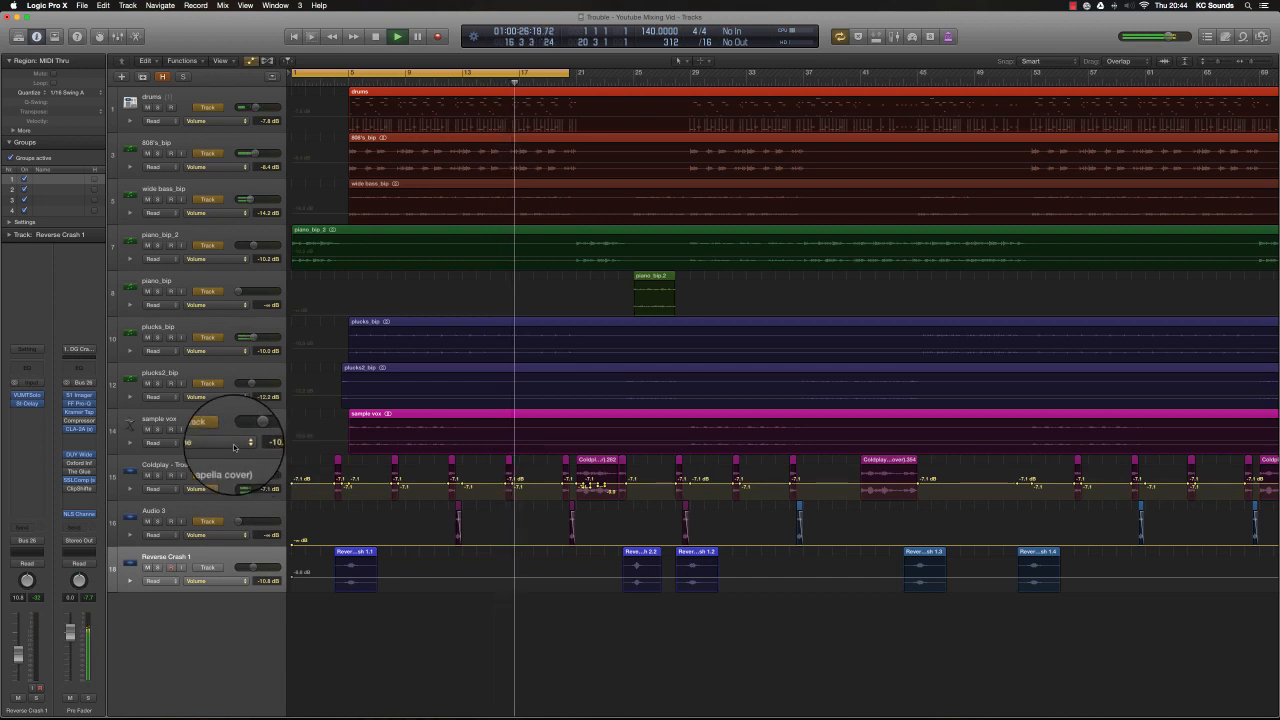
{"action": "left_click_drag", "start_coordinate": [263, 491], "coordinate": [267, 473]}
{"action": "left_click", "coordinate": [260, 466]}
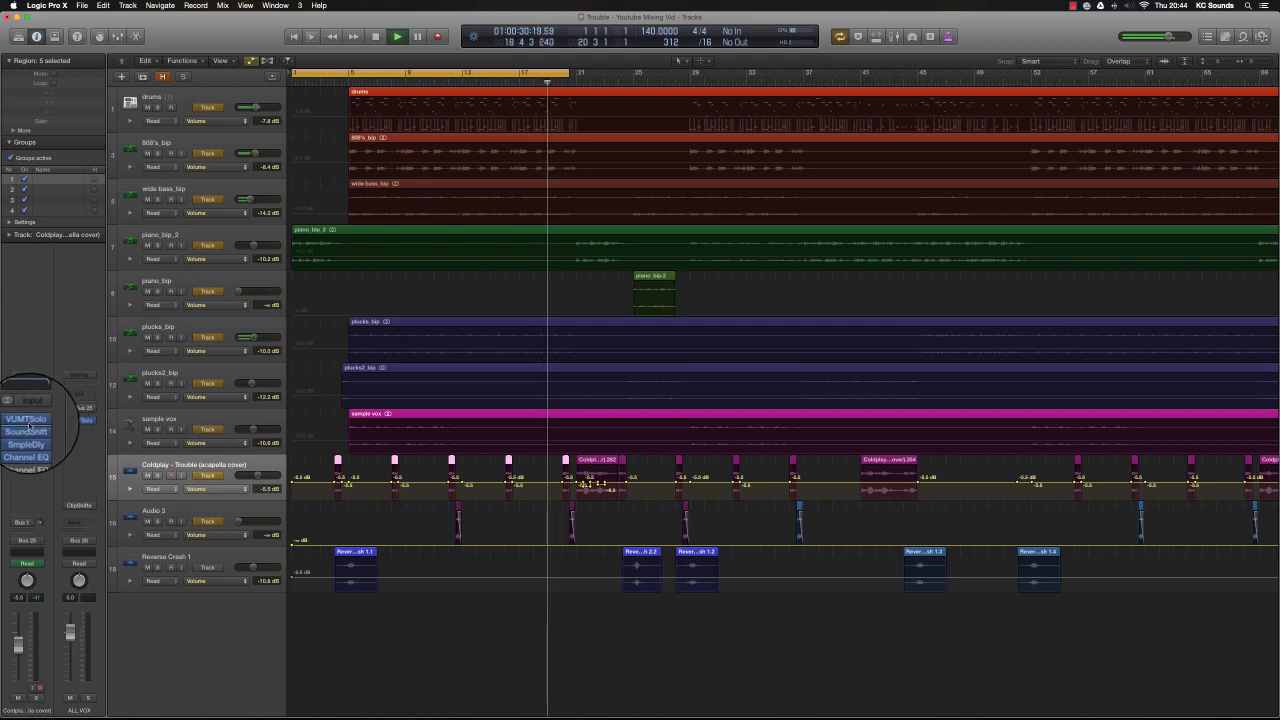
Step: Adjust the VUMTSolo gain on the Coldplay acapella track during playback and move the plug-in window clear of the tracks
{"action": "left_click", "coordinate": [28, 424]}
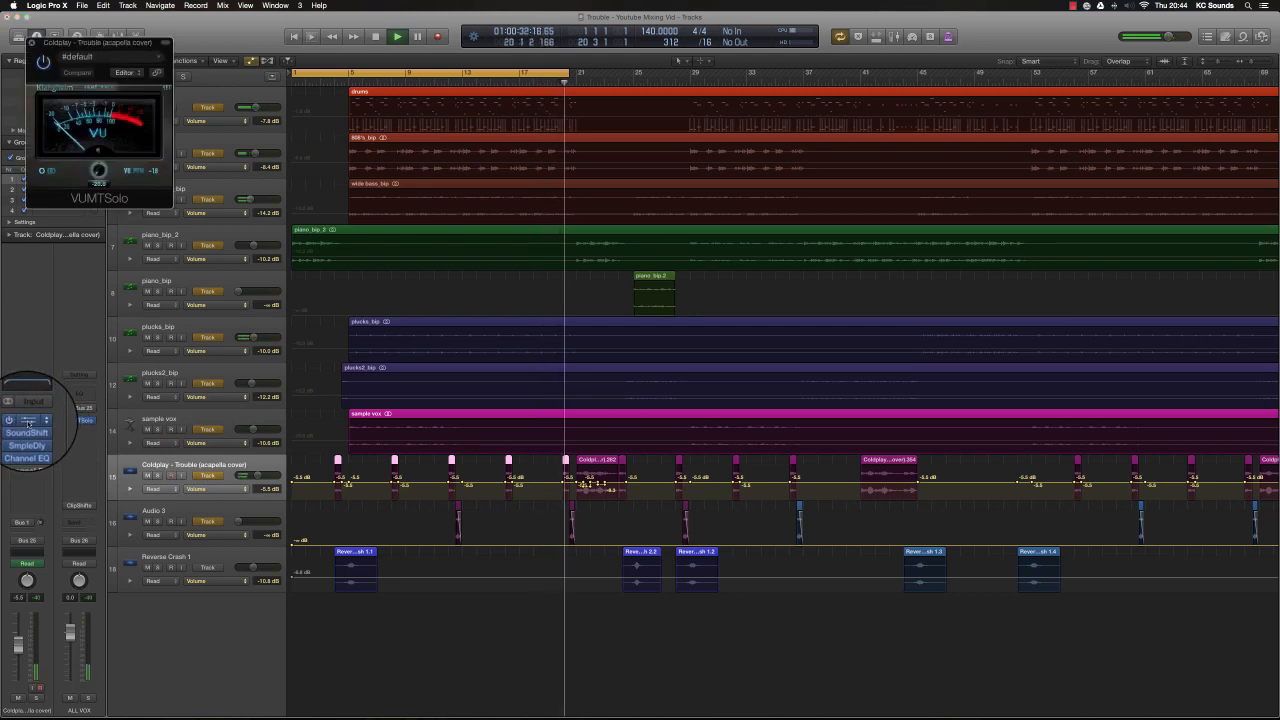
{"action": "key", "text": "space"}
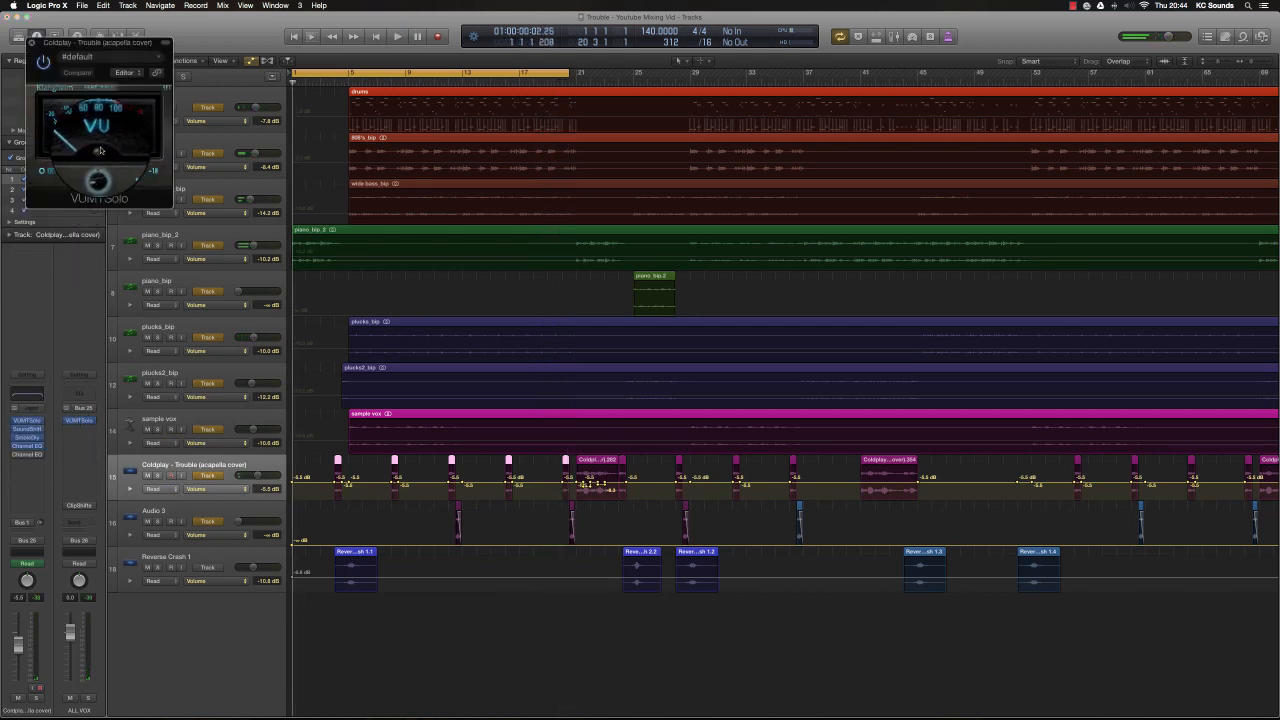
{"action": "key", "text": "space"}
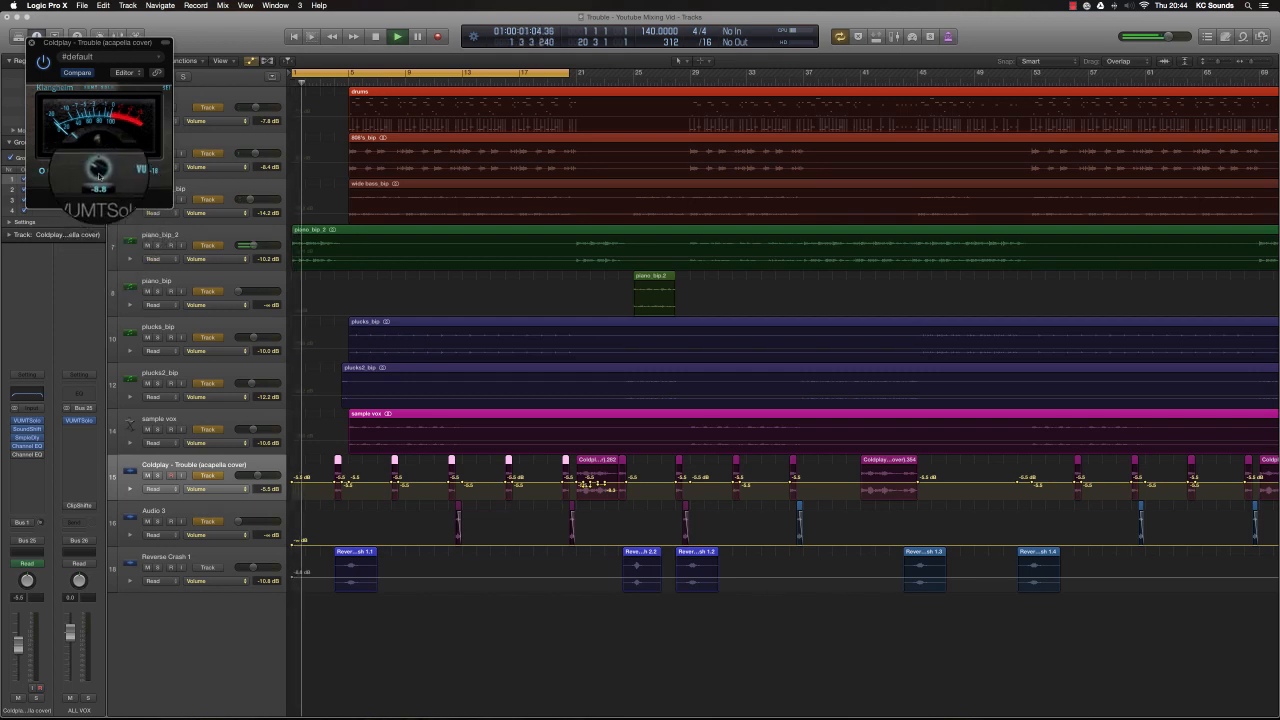
{"action": "left_click_drag", "start_coordinate": [73, 42], "coordinate": [1012, 24]}
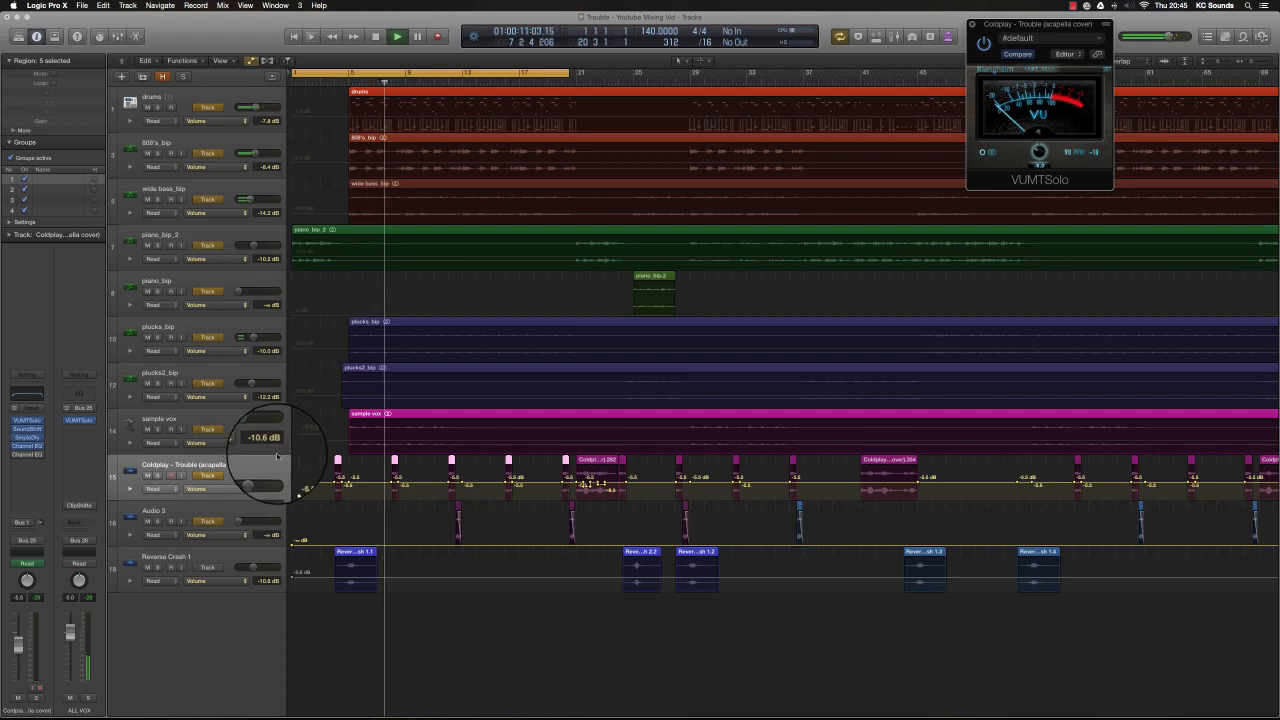
Step: Show the mixer and lower the DUY Wide amount on the Pre Fader bus to about 11%
{"action": "key", "text": "v"}
{"action": "key", "text": "x"}
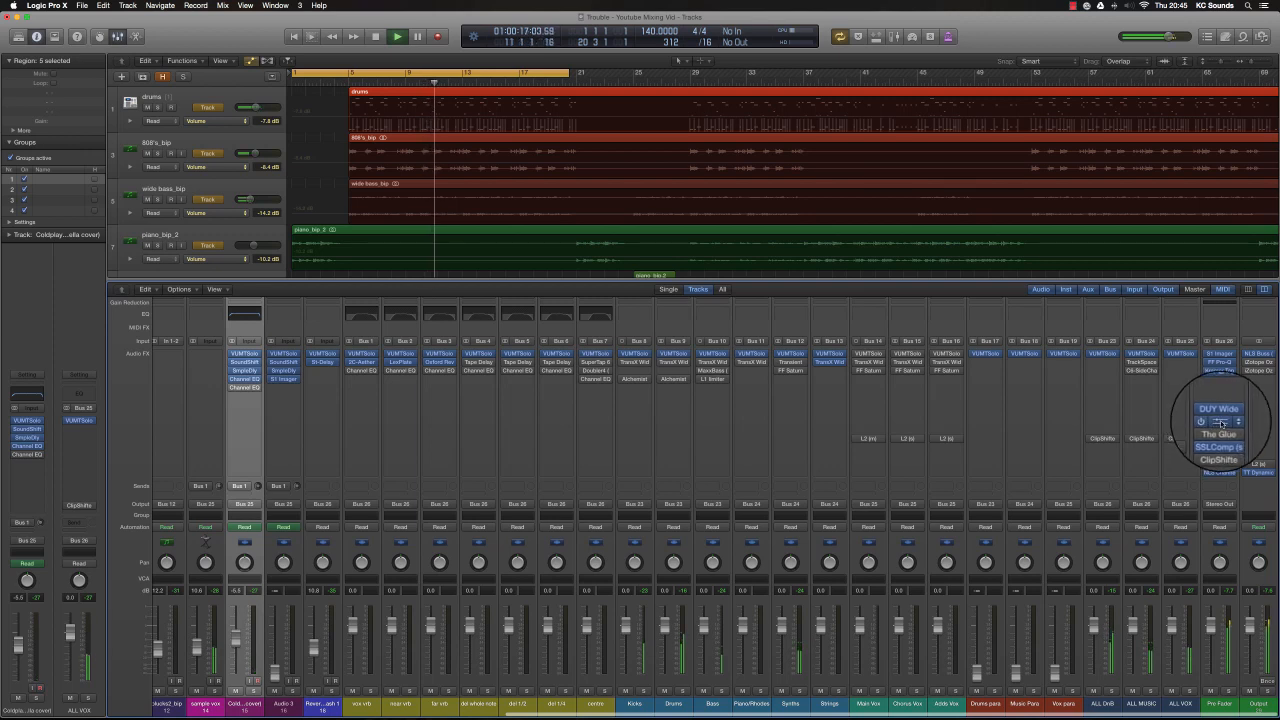
{"action": "left_click", "coordinate": [1221, 414]}
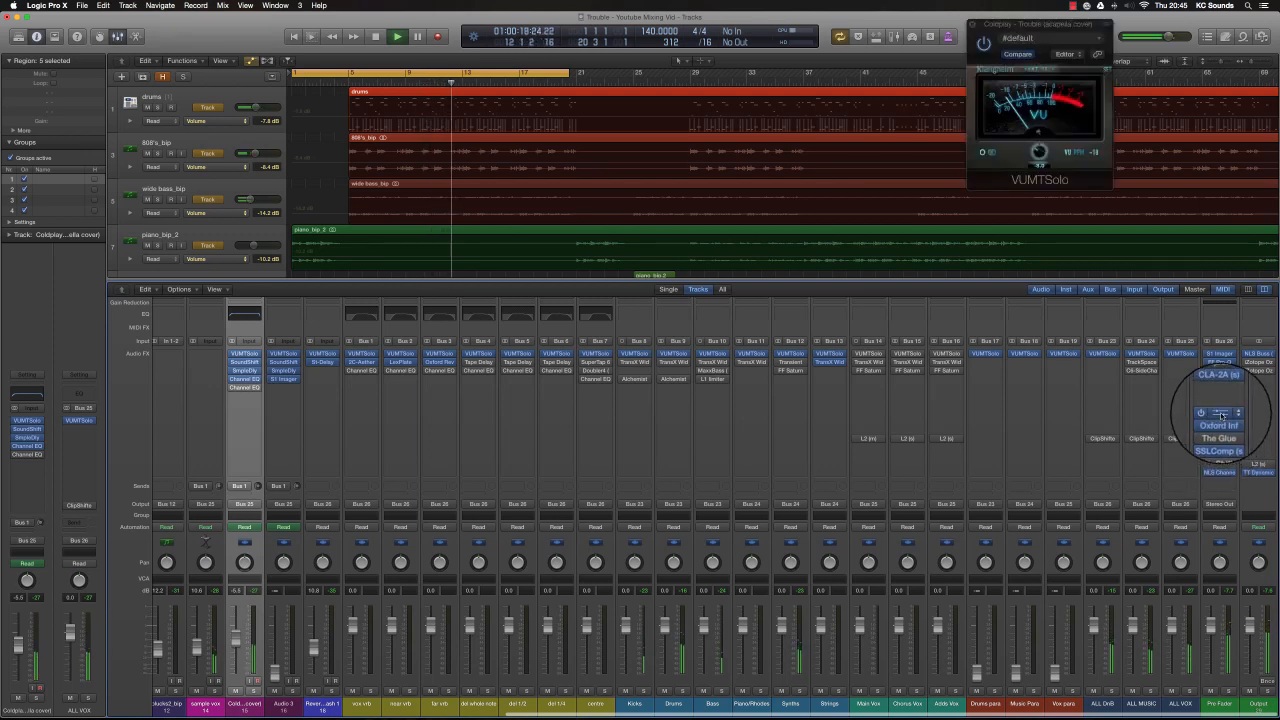
{"action": "left_click", "coordinate": [1221, 413]}
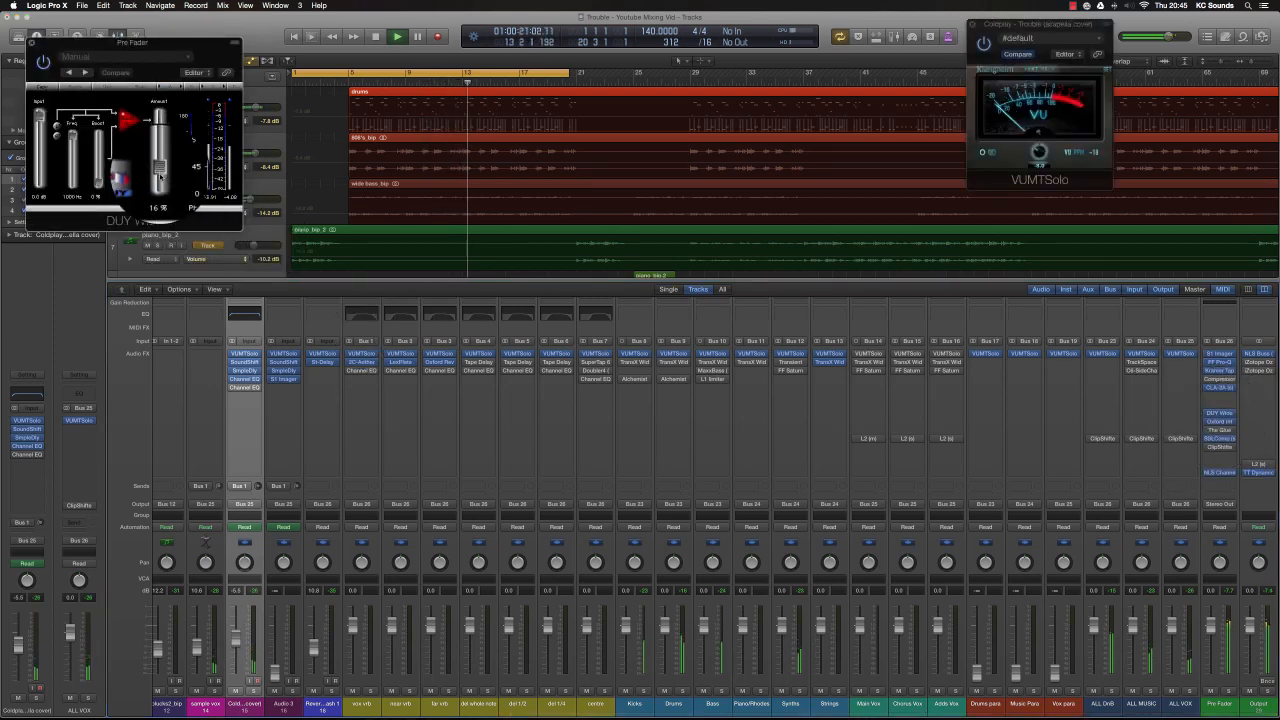
{"action": "left_click_drag", "start_coordinate": [159, 176], "coordinate": [158, 180]}
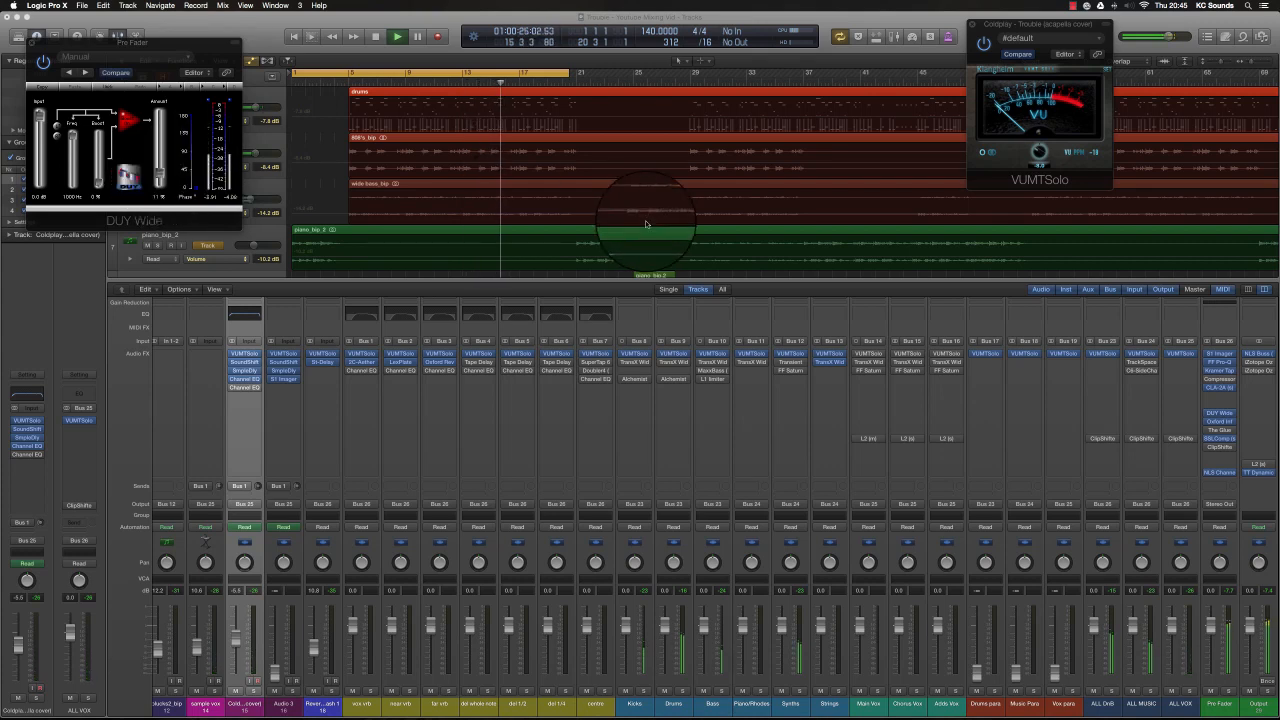
Step: Hide the output channel strips in the mixer and lower the piano_bip_2 volume to about -12.8 dB
{"action": "left_click", "coordinate": [1162, 290]}
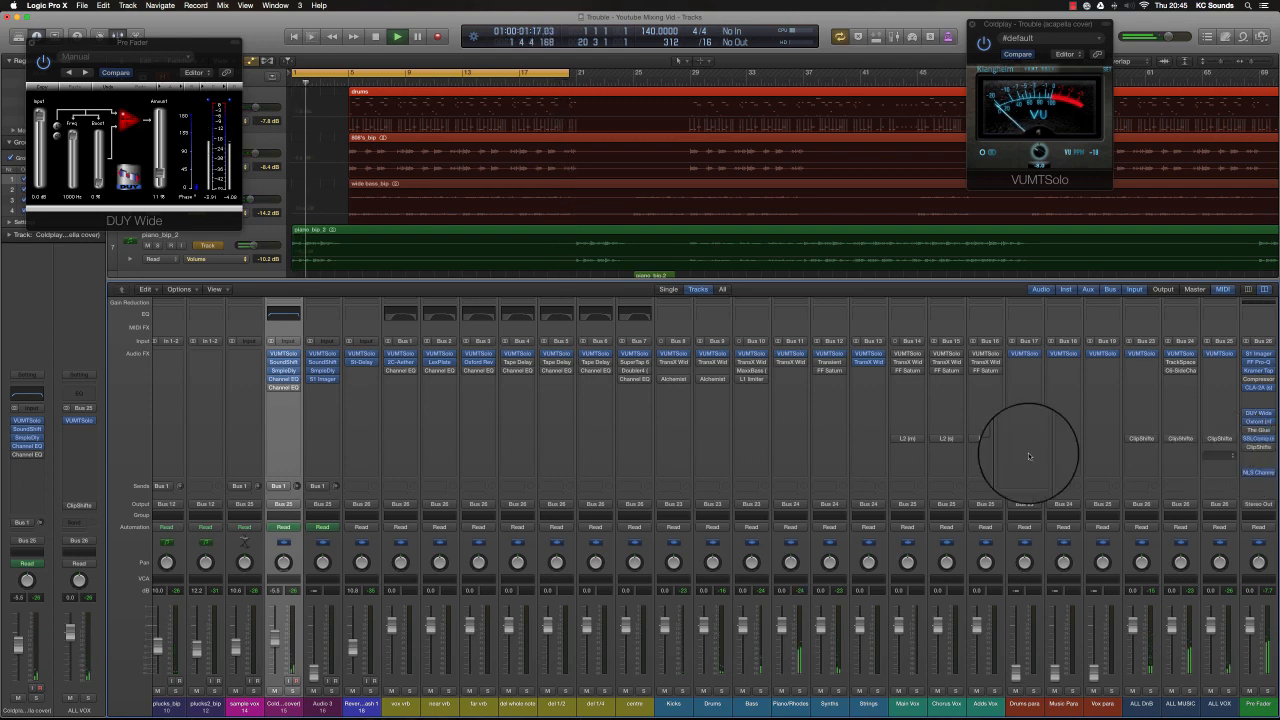
{"action": "scroll", "coordinate": [600, 495], "scroll_direction": "left", "scroll_amount": 10}
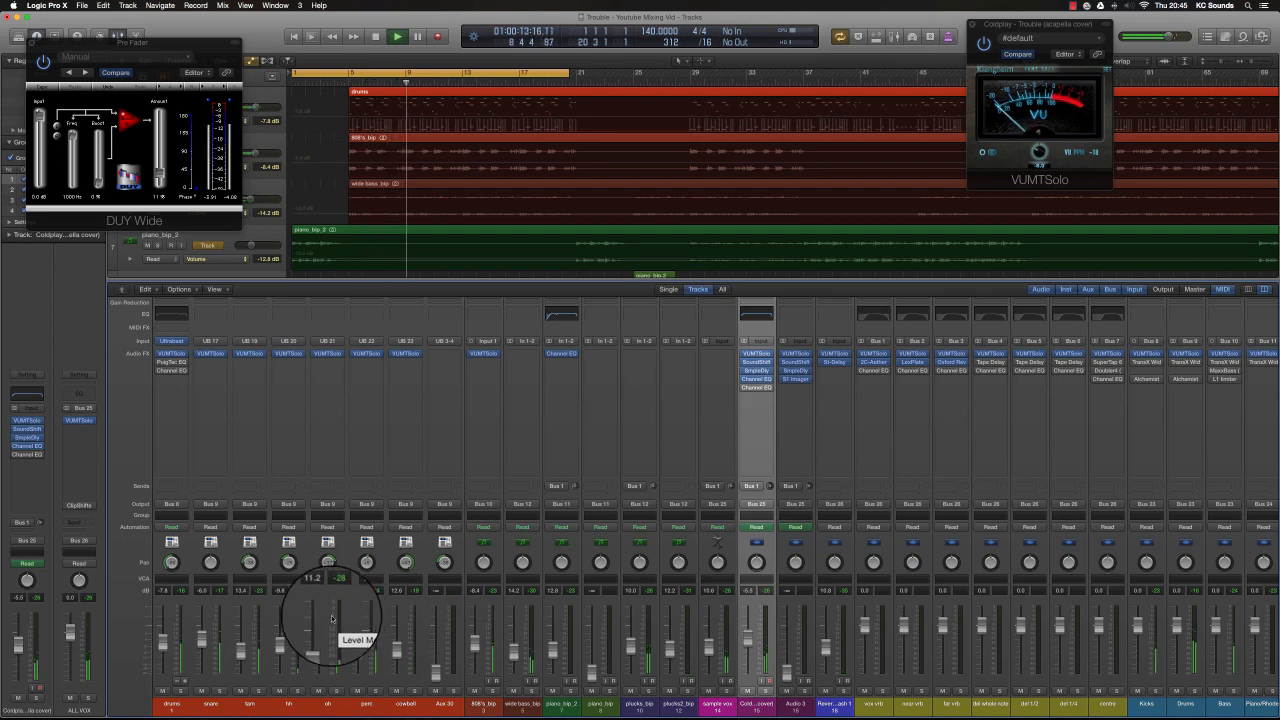
{"action": "scroll", "coordinate": [332, 618], "scroll_direction": "right", "scroll_amount": 7}
{"action": "scroll", "coordinate": [335, 625], "scroll_direction": "left", "scroll_amount": 6}
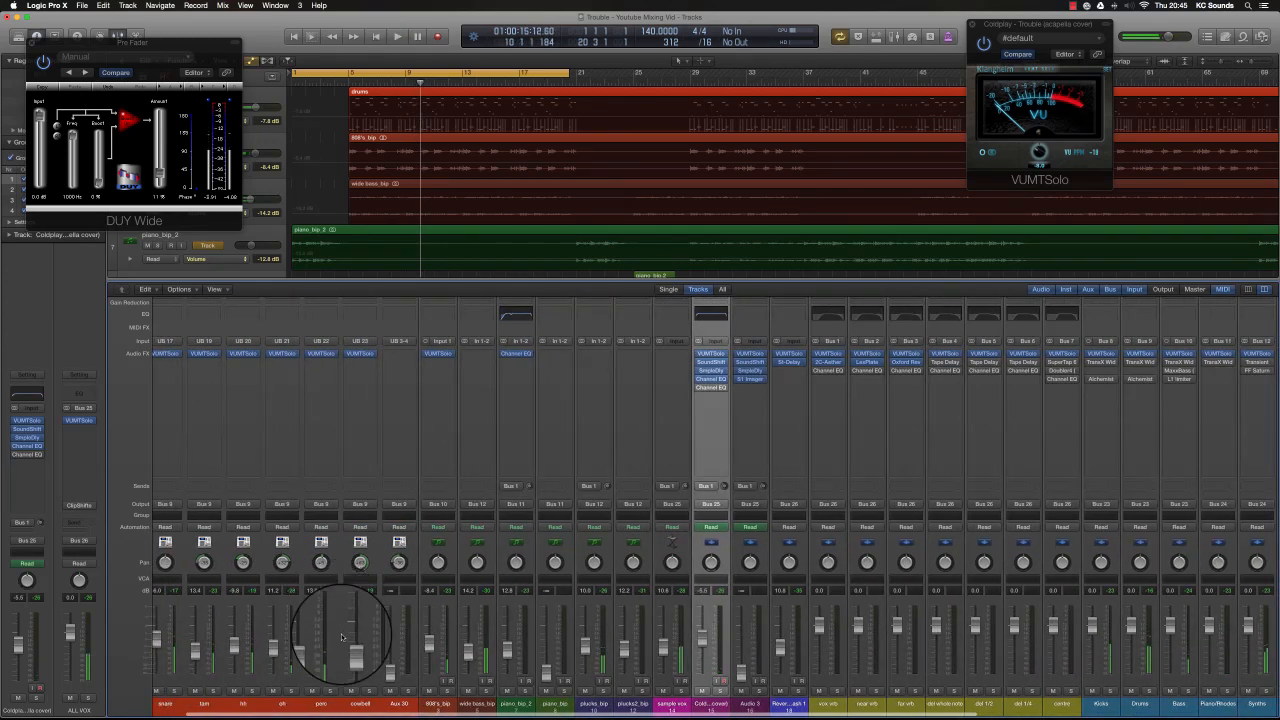
Step: Set the Bus 1 send on piano_bip_2 to about -13.2 dB during playback and go to its vox vrb destination
{"action": "left_click", "coordinate": [520, 705]}
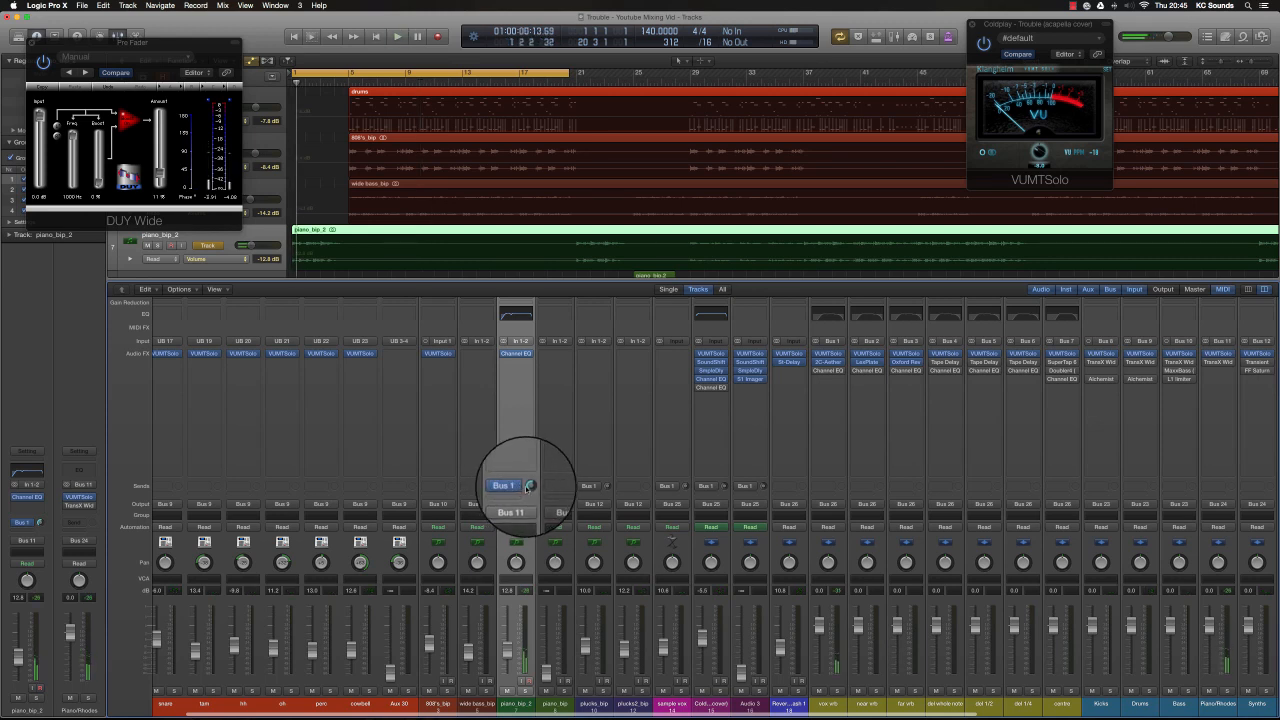
{"action": "left_click", "coordinate": [529, 486]}
{"action": "key", "text": "space"}
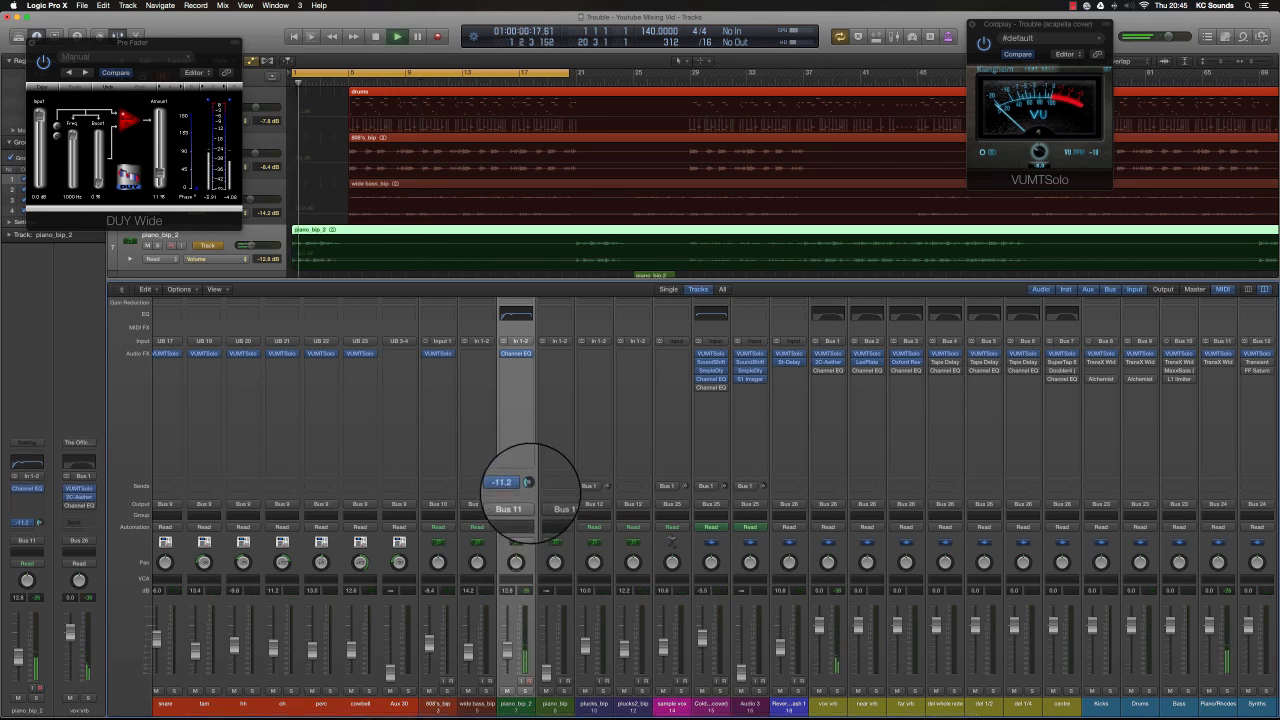
{"action": "left_click_drag", "start_coordinate": [529, 482], "coordinate": [515, 487]}
{"action": "double_click", "coordinate": [517, 490]}
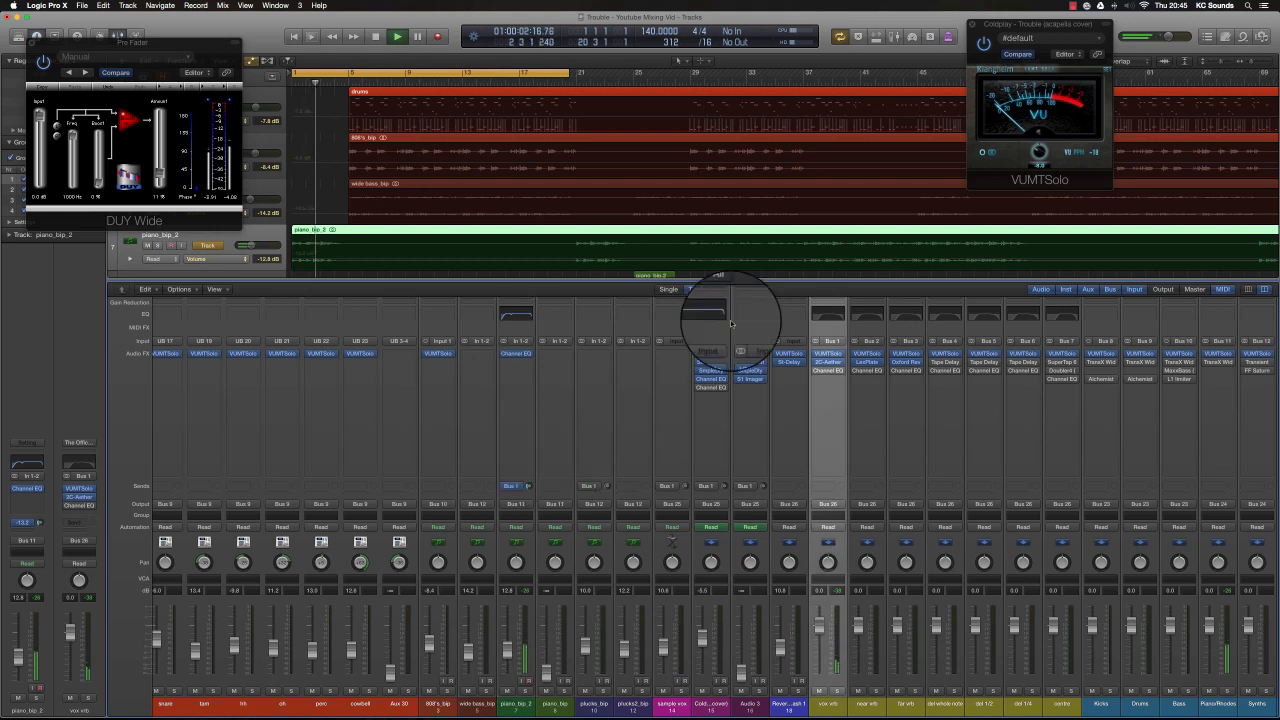
Step: Enable the Channel EQ on the vox vrb bus and audition the bus briefly in solo
{"action": "left_click", "coordinate": [818, 371]}
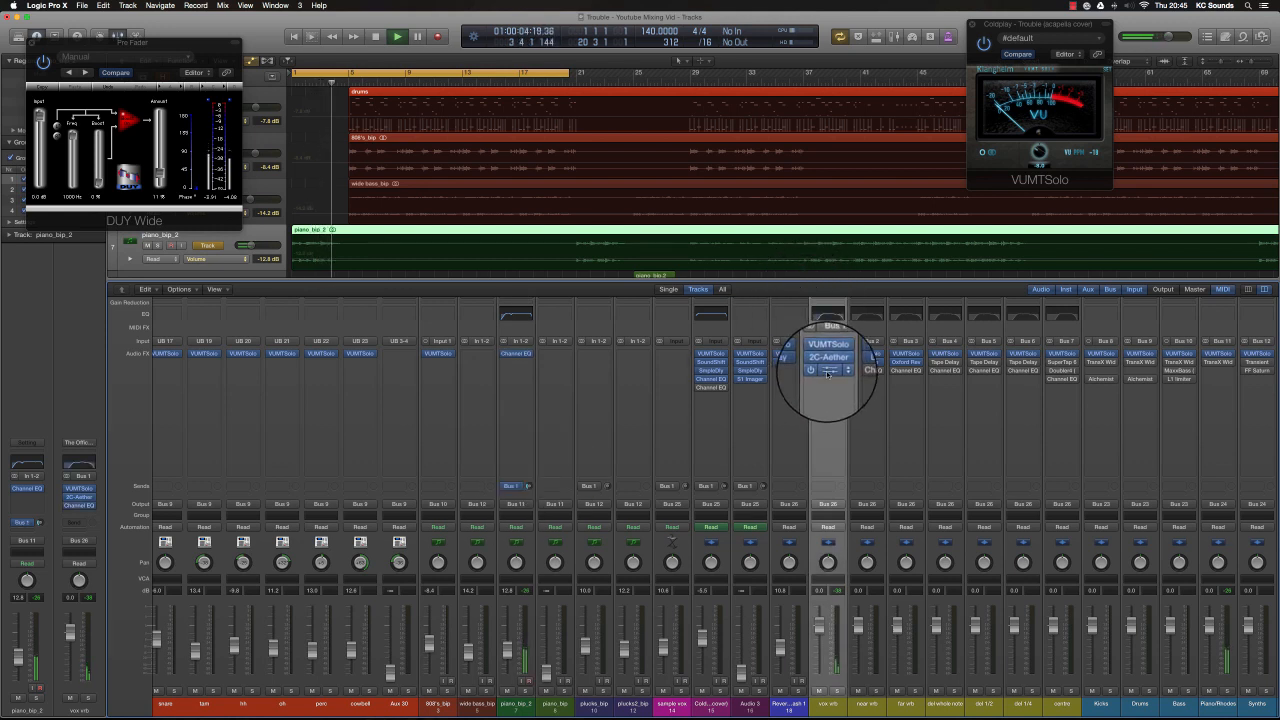
{"action": "left_click", "coordinate": [837, 691]}
{"action": "key", "text": "space"}
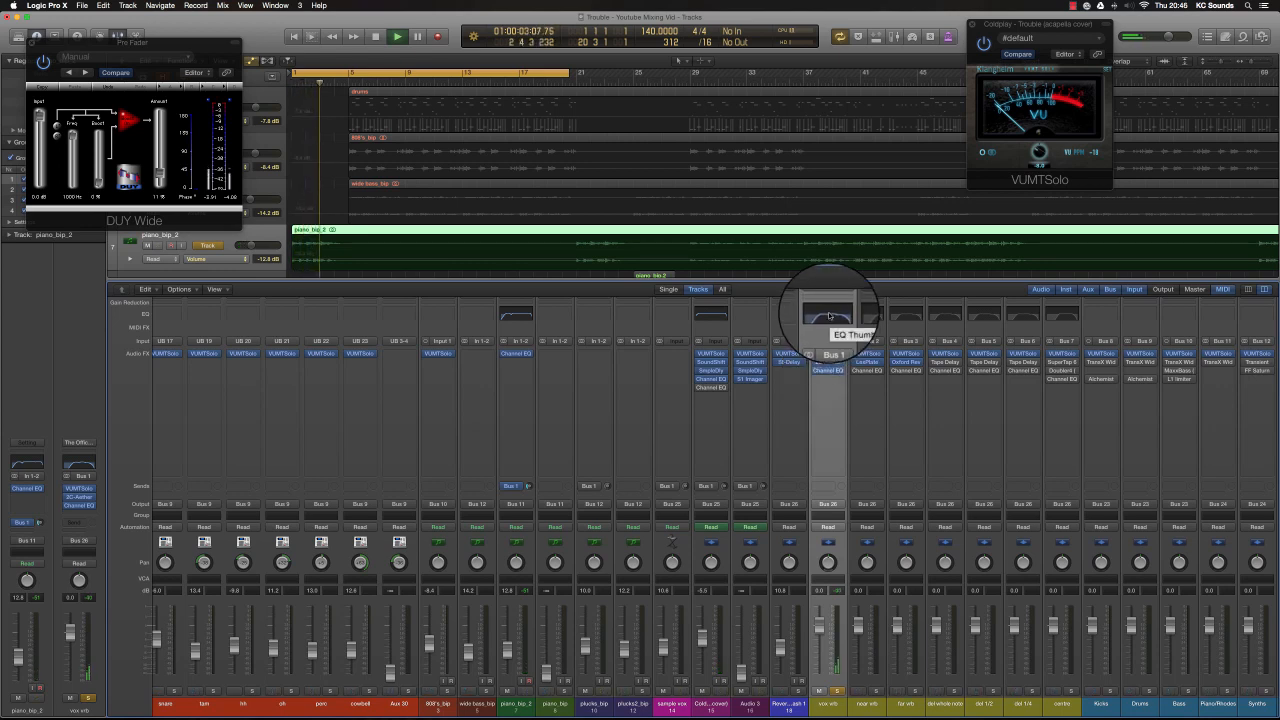
{"action": "left_click", "coordinate": [836, 692]}
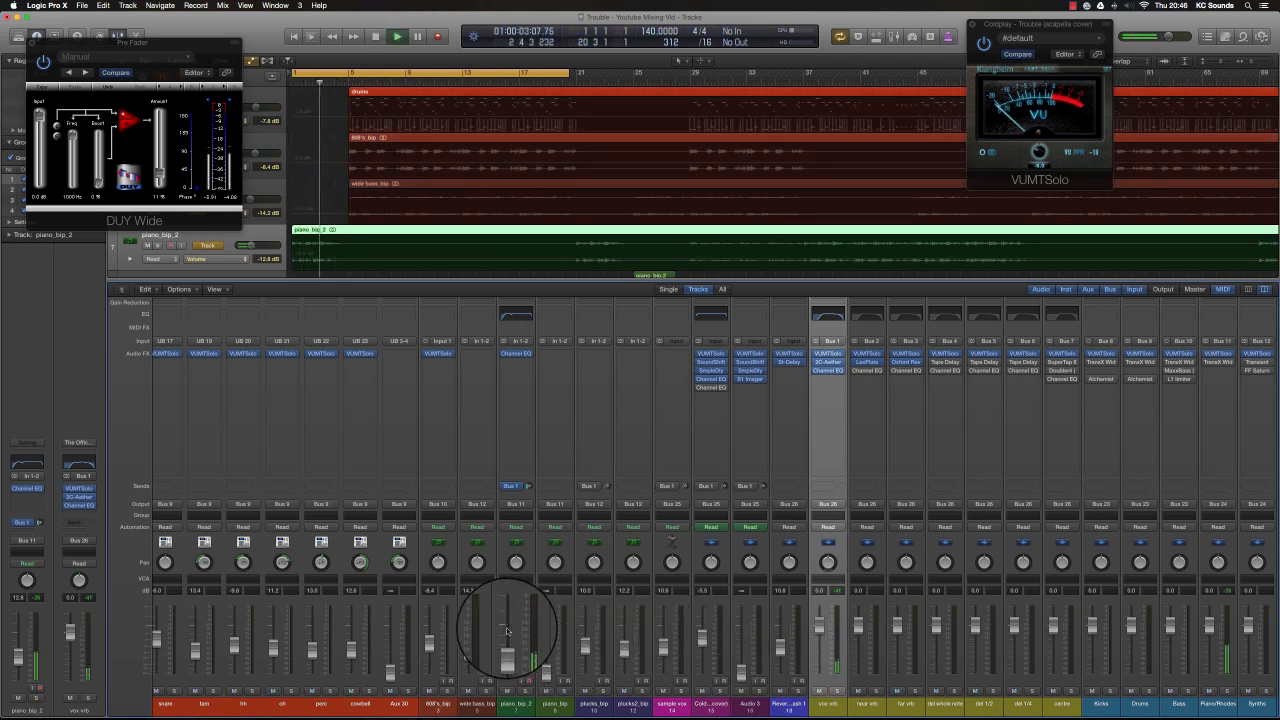
Step: In piano_bip_2's Channel EQ, cut about 6.5 dB around 485 Hz and boost about 4 dB around 2000 Hz
{"action": "double_click", "coordinate": [522, 316]}
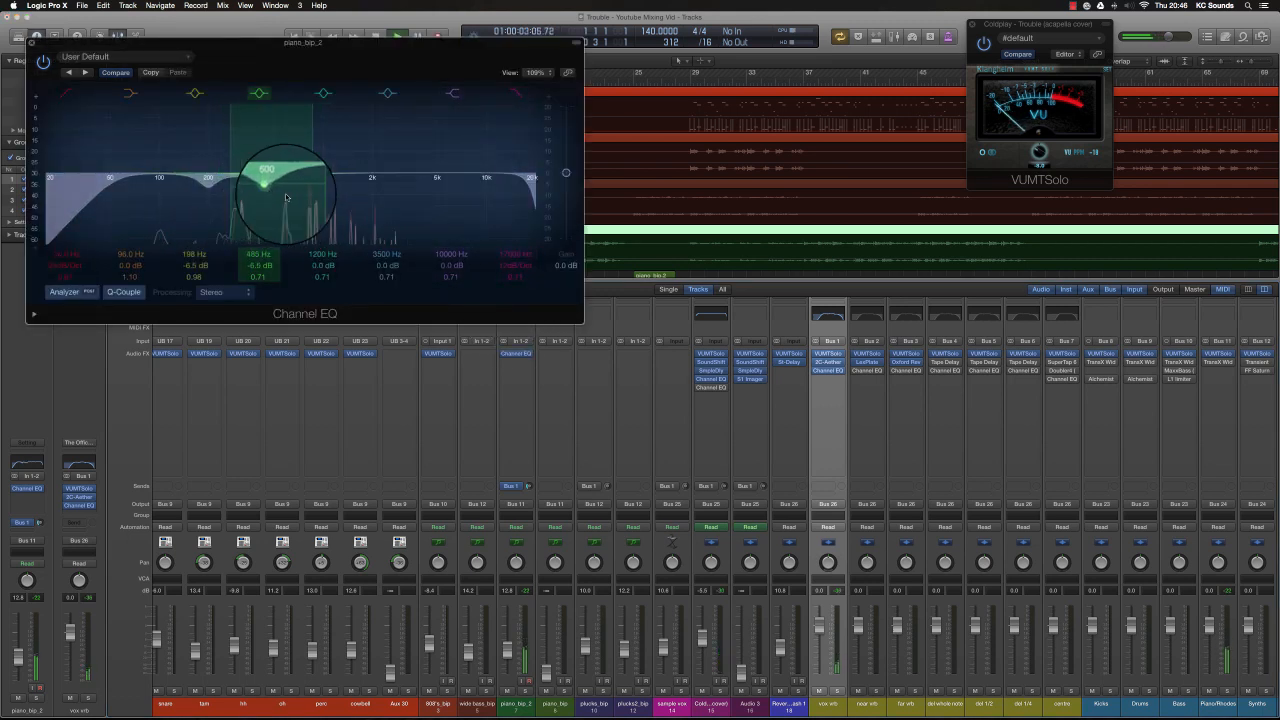
{"action": "left_click_drag", "start_coordinate": [352, 177], "coordinate": [377, 167]}
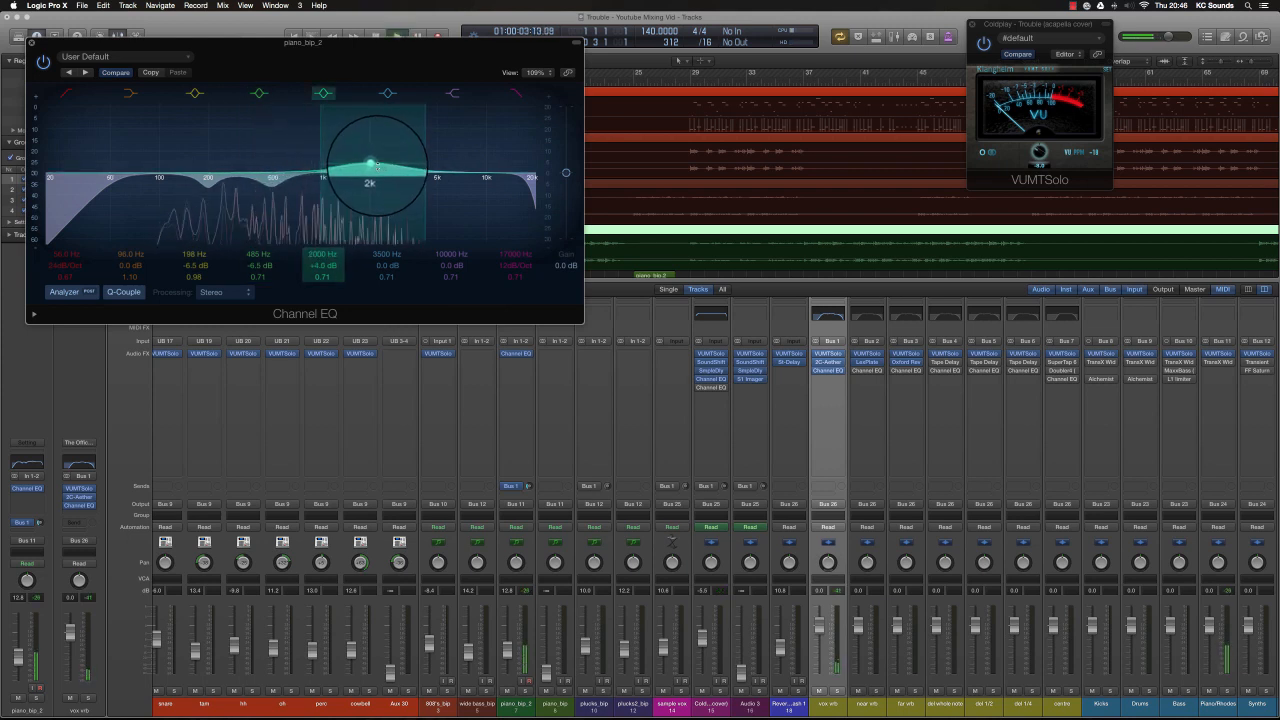
{"action": "left_click", "coordinate": [43, 61]}
{"action": "key", "text": "super+w"}
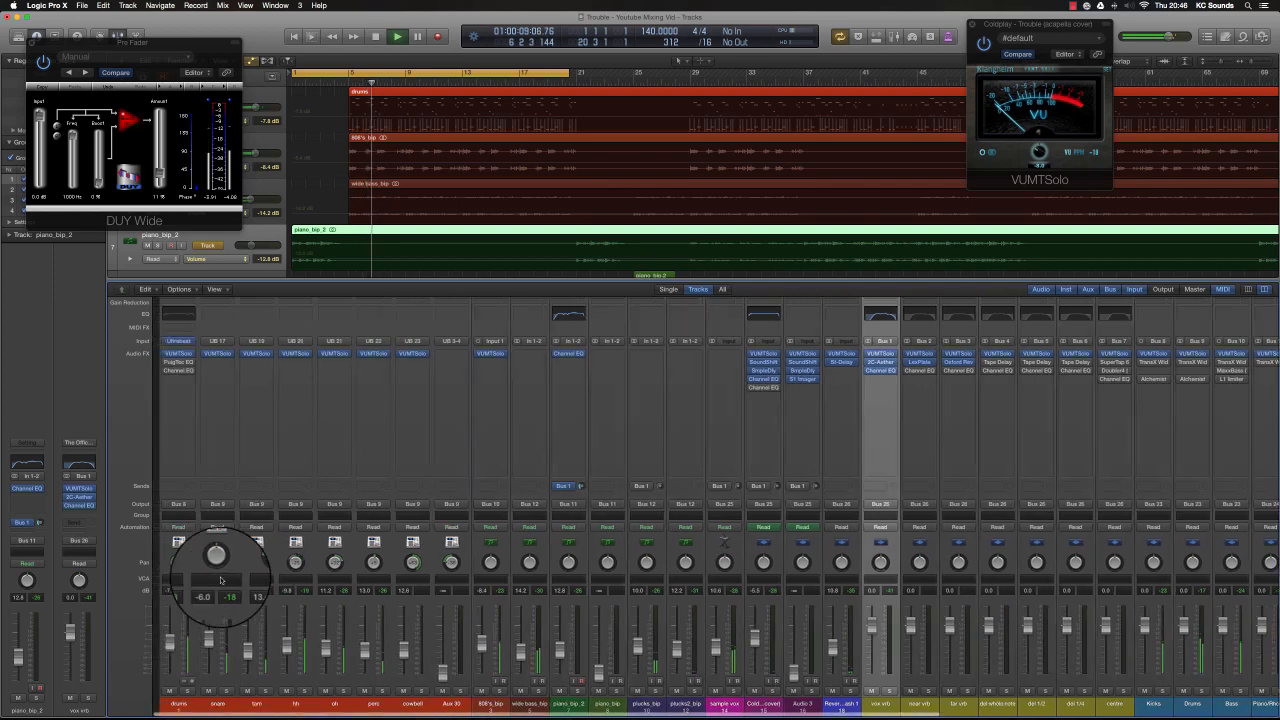
Step: Stop playback and add a send from the snare channel to Bus 1 (vox vrb)
{"action": "scroll", "coordinate": [214, 543], "scroll_direction": "left", "scroll_amount": 2}
{"action": "key", "text": "space"}
{"action": "left_click", "coordinate": [213, 489]}
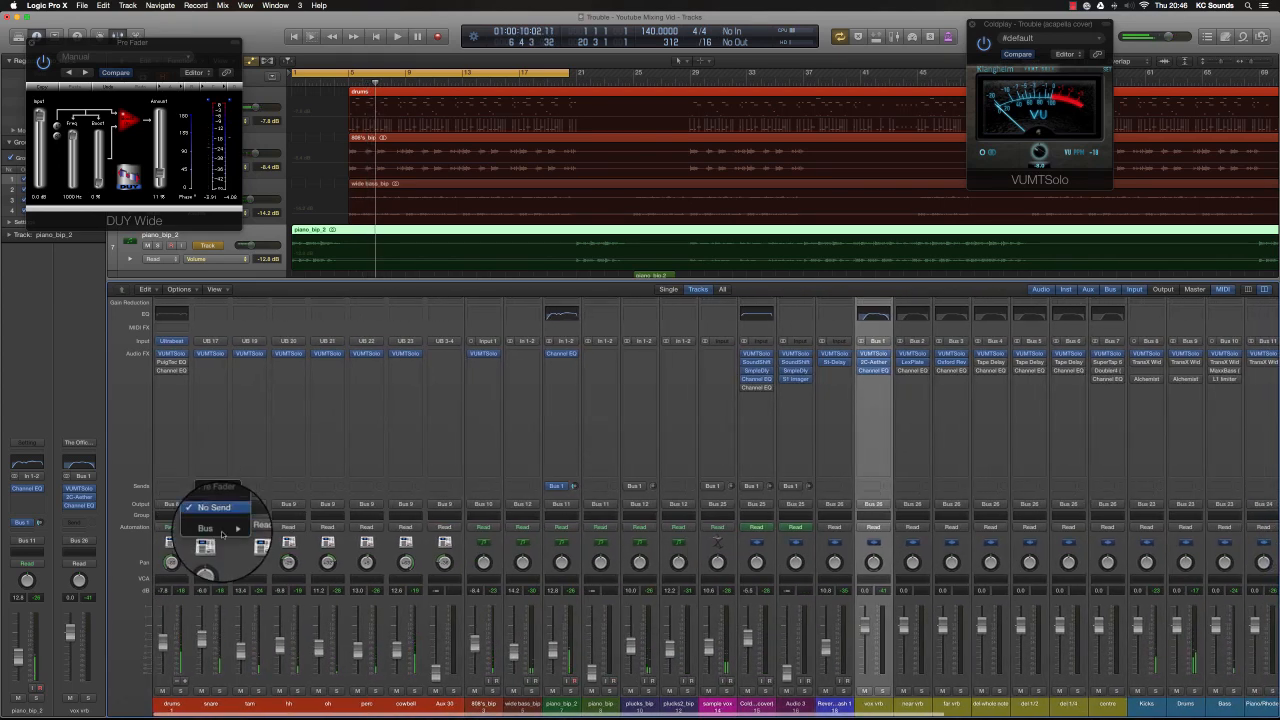
{"action": "mouse_move", "coordinate": [233, 529]}
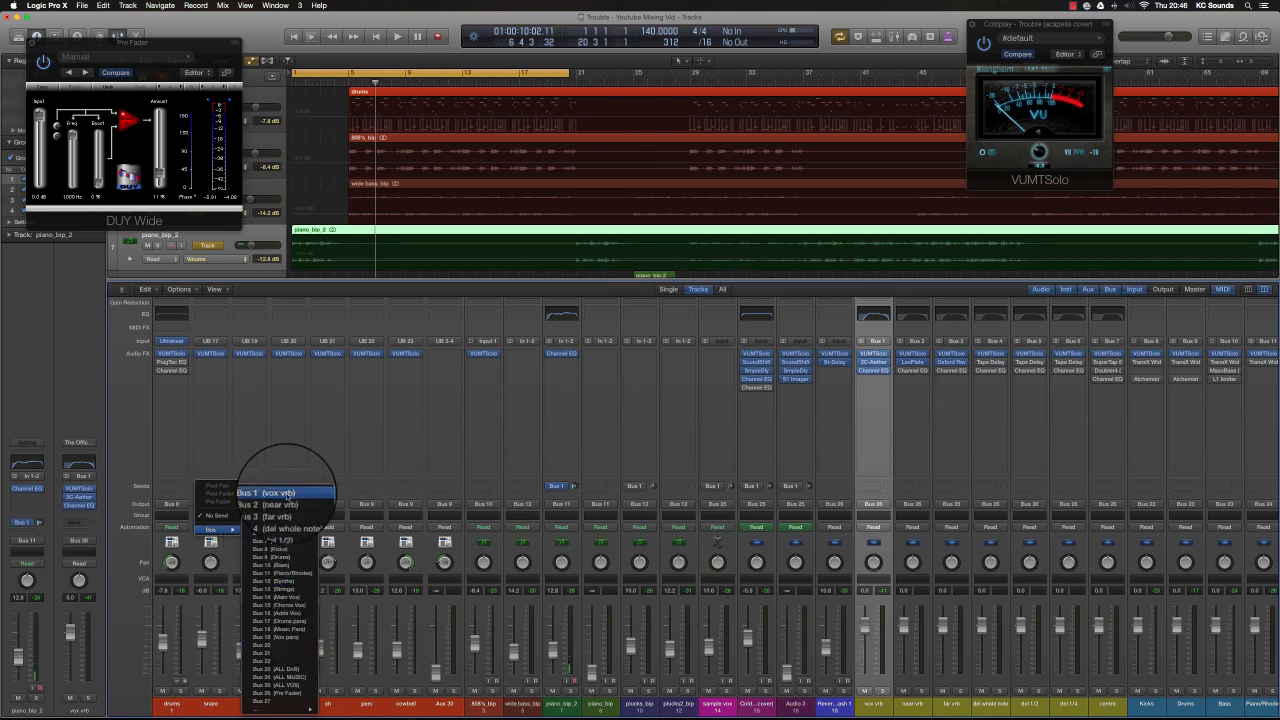
{"action": "left_click", "coordinate": [288, 496]}
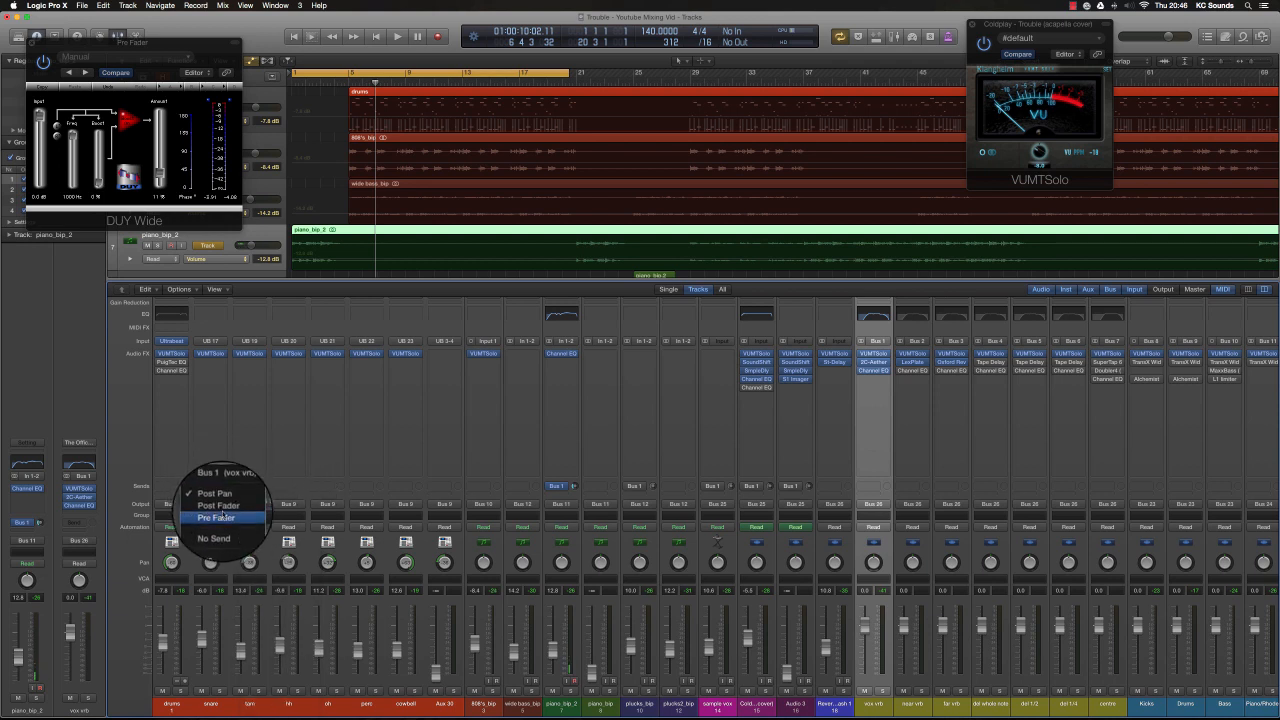
{"action": "left_click", "coordinate": [220, 507]}
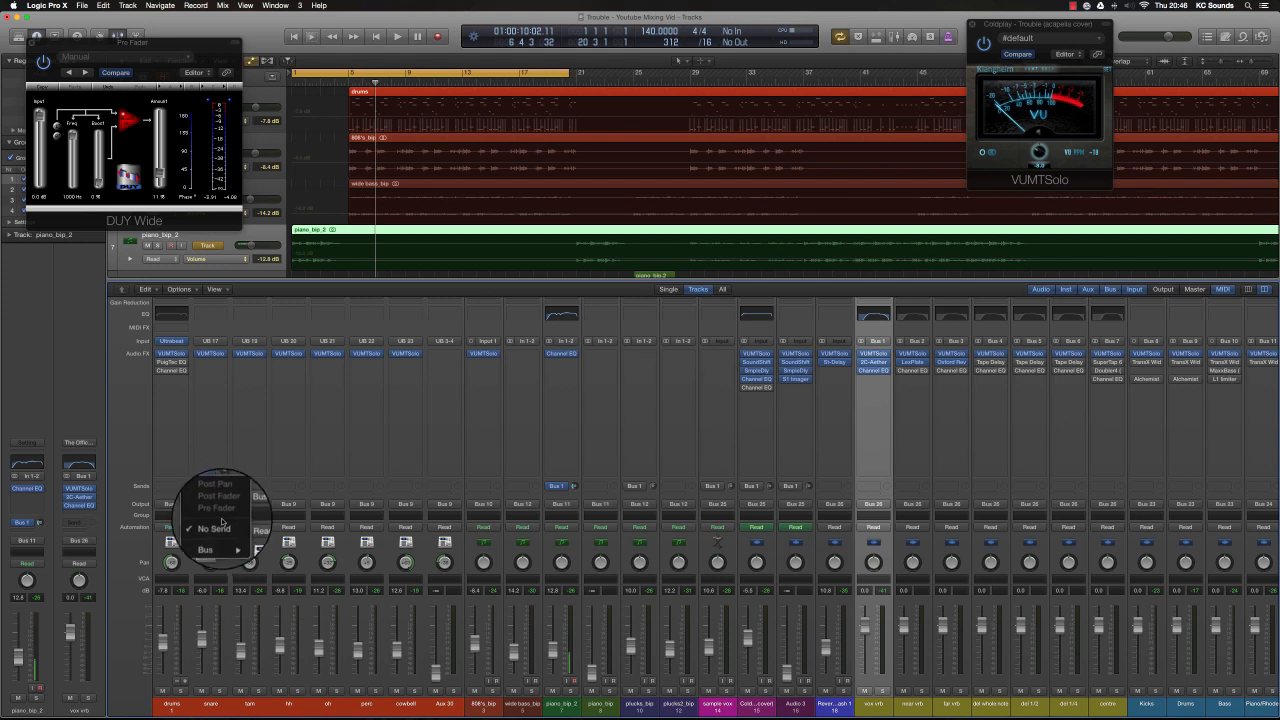
Step: Add a second snare send to Bus 2 (near vrb) and raise the levels of both snare sends
{"action": "left_click", "coordinate": [215, 495]}
{"action": "left_click", "coordinate": [226, 522]}
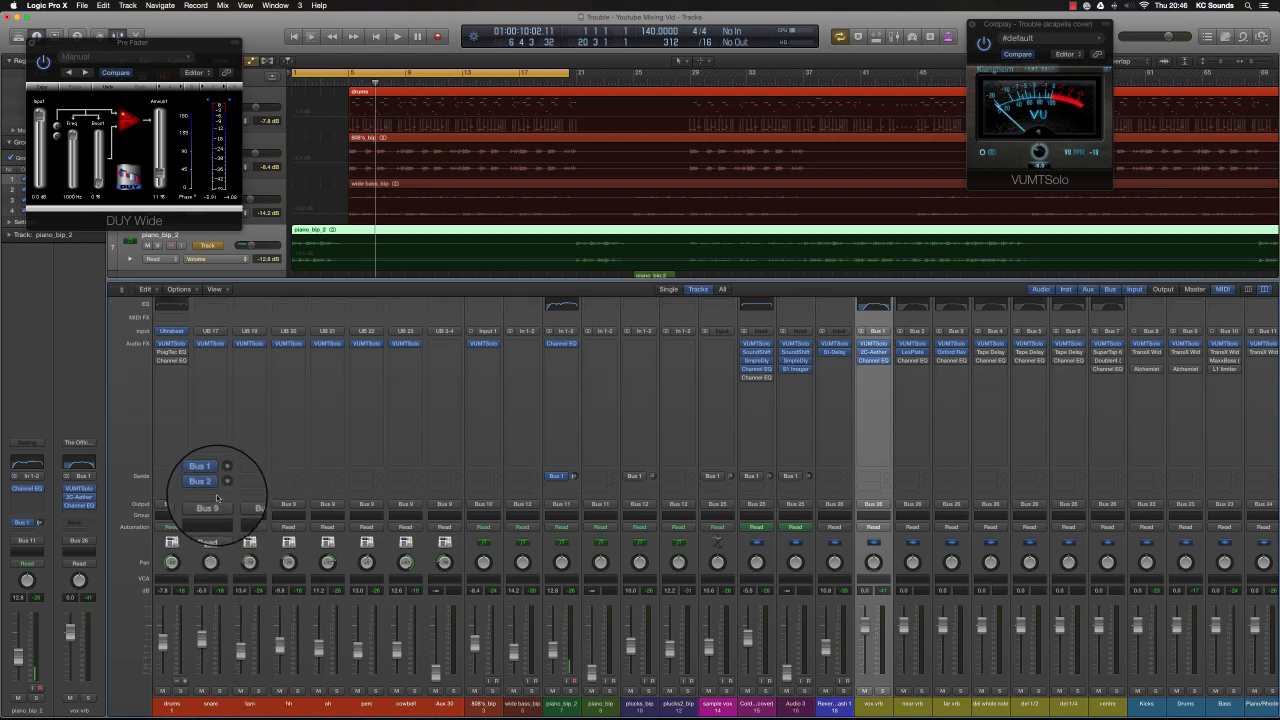
{"action": "left_click", "coordinate": [213, 489]}
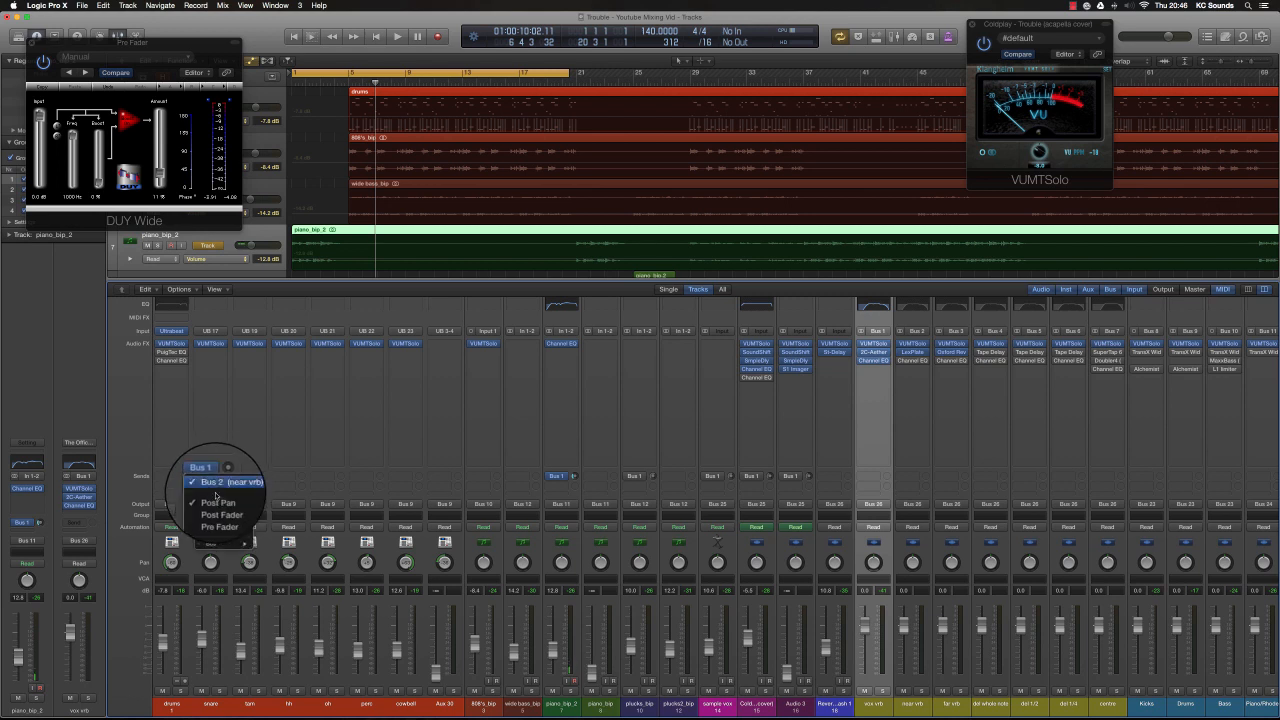
{"action": "left_click", "coordinate": [220, 511]}
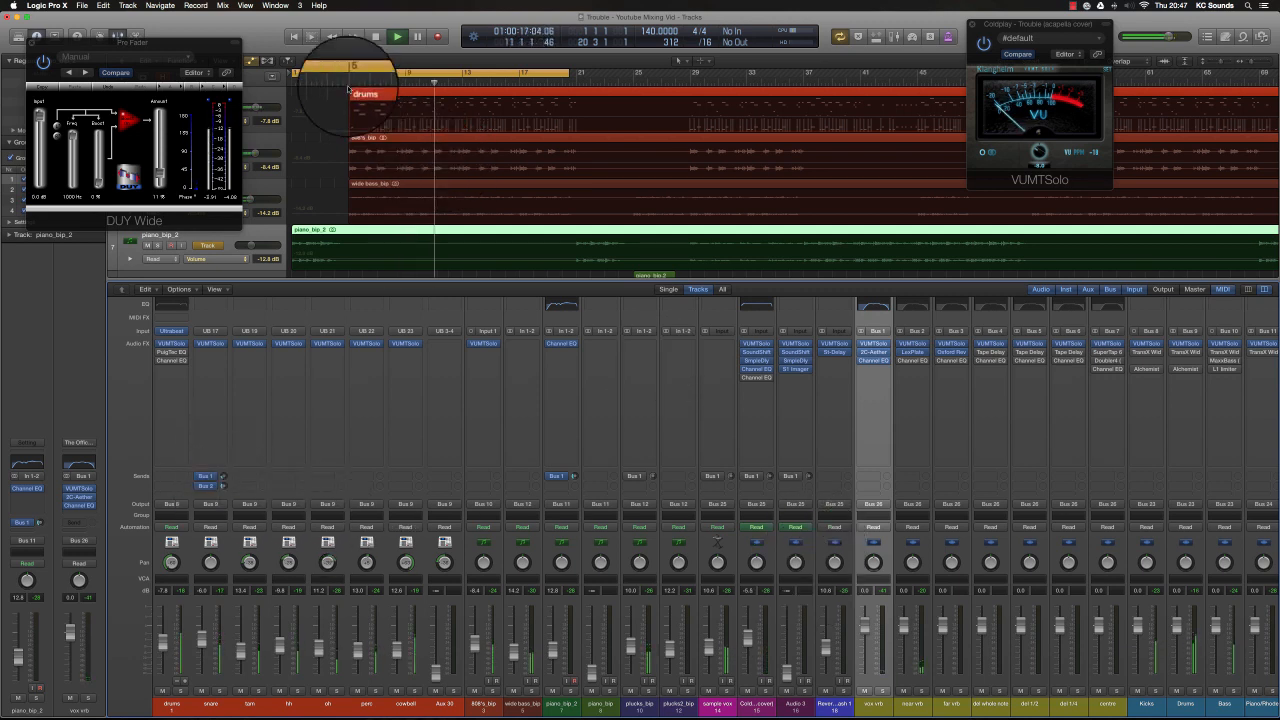
Step: Set the cycle range to bars 5–21 and raise piano_bip to about -14.6 dB and Aux 30 to about -15.2 dB
{"action": "left_click_drag", "start_coordinate": [382, 73], "coordinate": [441, 74]}
{"action": "left_click_drag", "start_coordinate": [625, 72], "coordinate": [596, 219]}
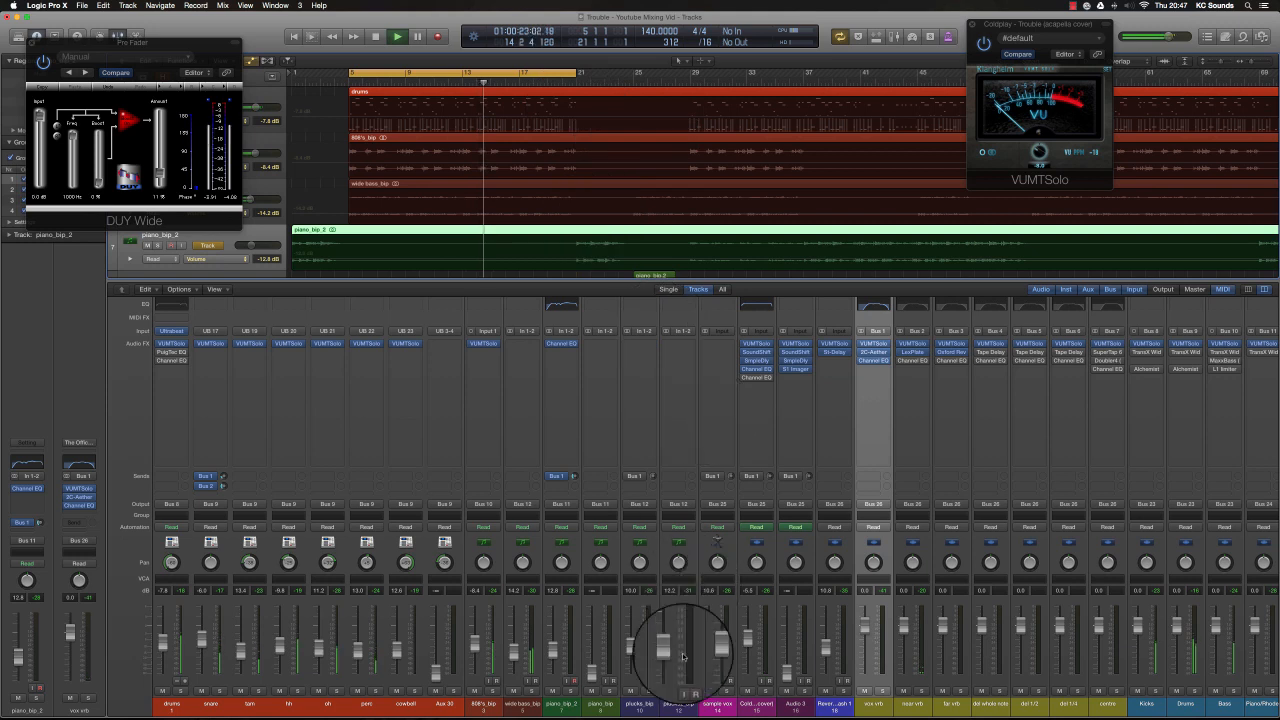
{"action": "left_click_drag", "start_coordinate": [591, 672], "coordinate": [592, 636]}
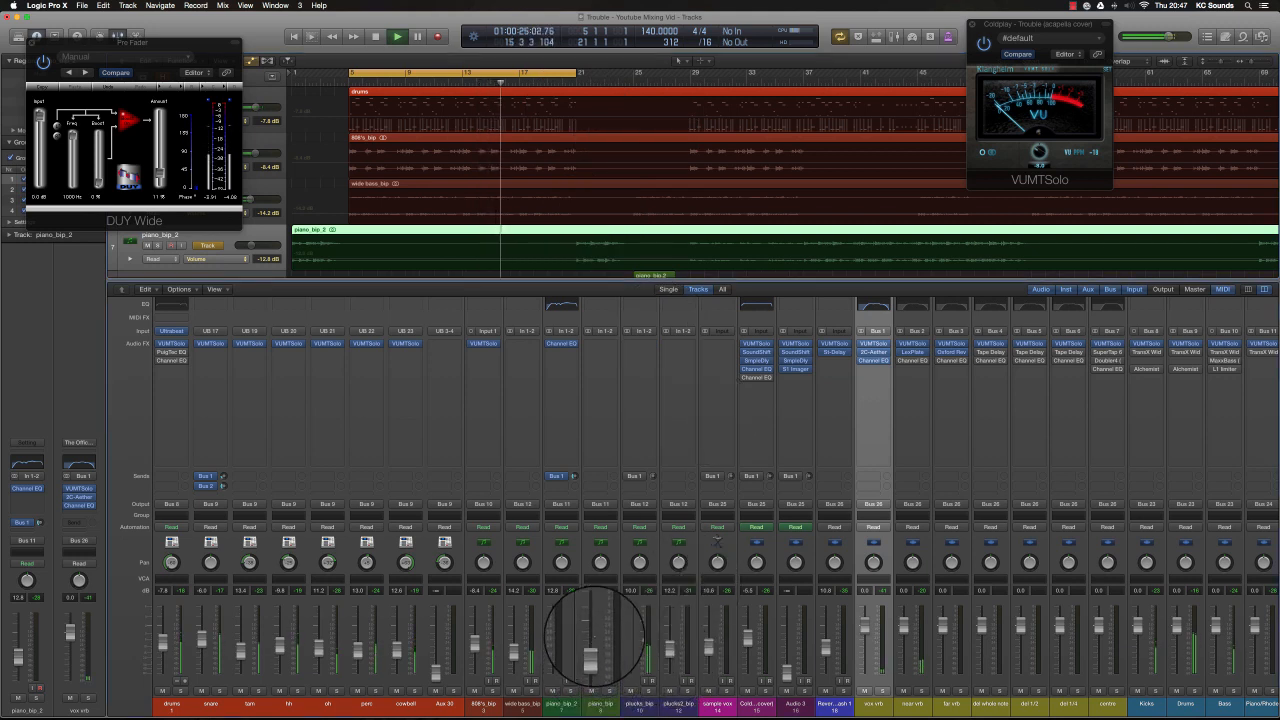
{"action": "left_click_drag", "start_coordinate": [439, 669], "coordinate": [442, 640]}
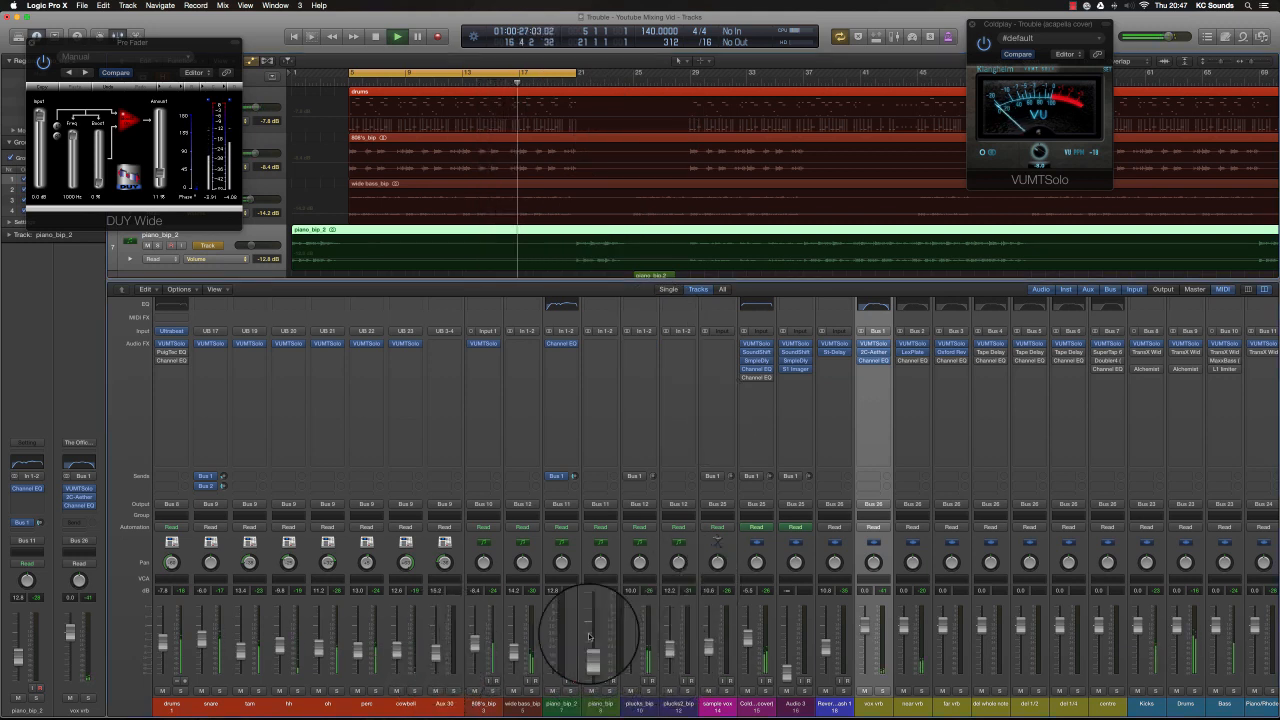
Step: Try to raise the Audio 3 track's volume with its fader and by trimming its volume automation
{"action": "left_click_drag", "start_coordinate": [786, 676], "coordinate": [786, 646]}
{"action": "left_click", "coordinate": [795, 704]}
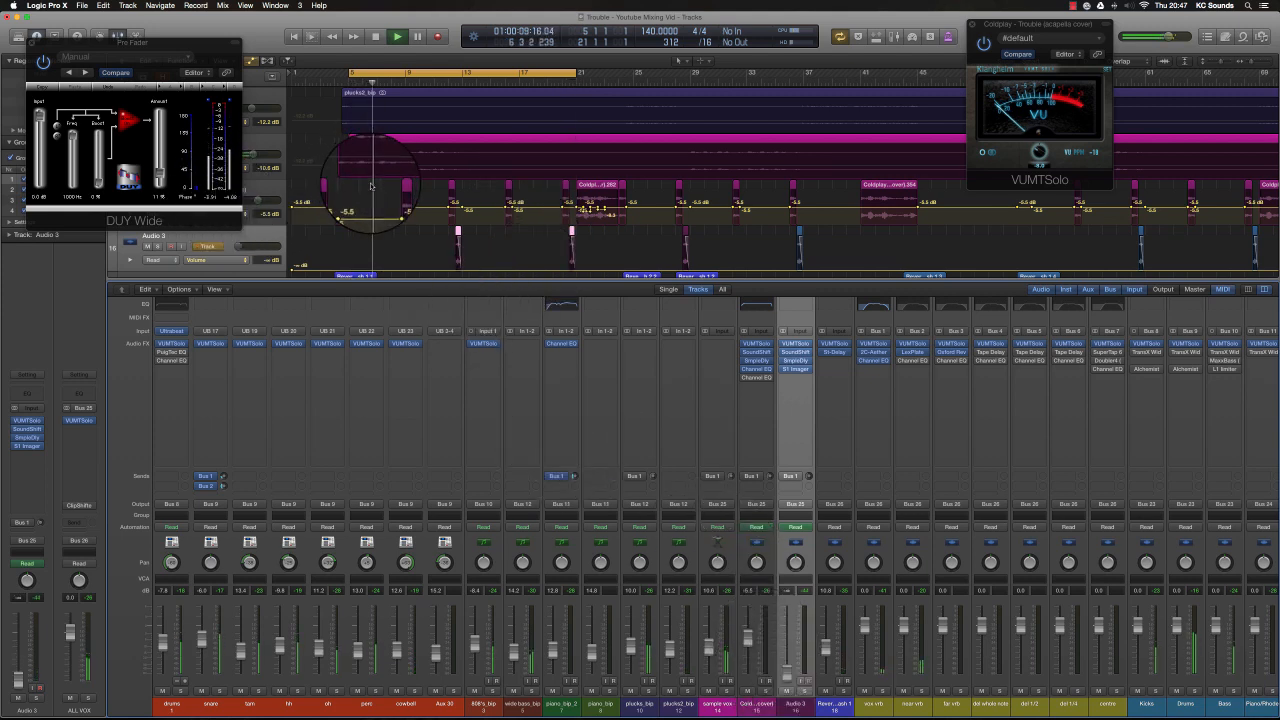
{"action": "left_click", "coordinate": [757, 695]}
{"action": "left_click", "coordinate": [791, 703]}
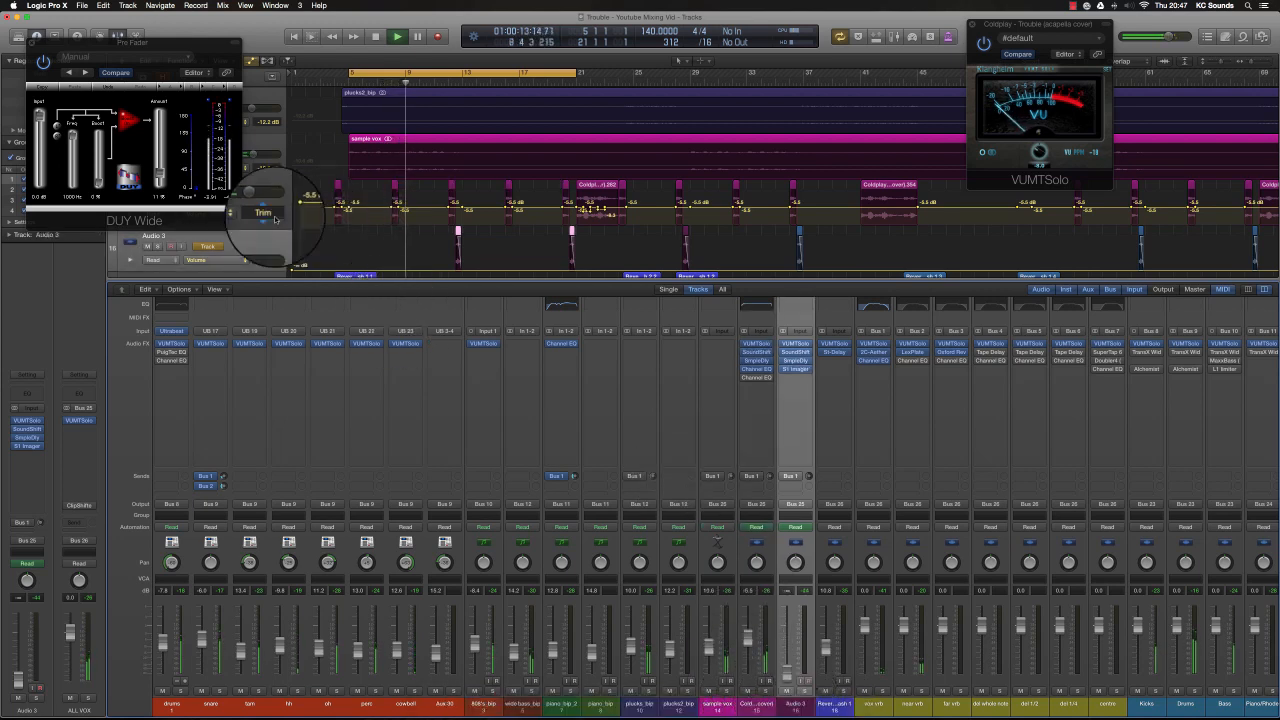
{"action": "left_click_drag", "start_coordinate": [272, 262], "coordinate": [266, 214]}
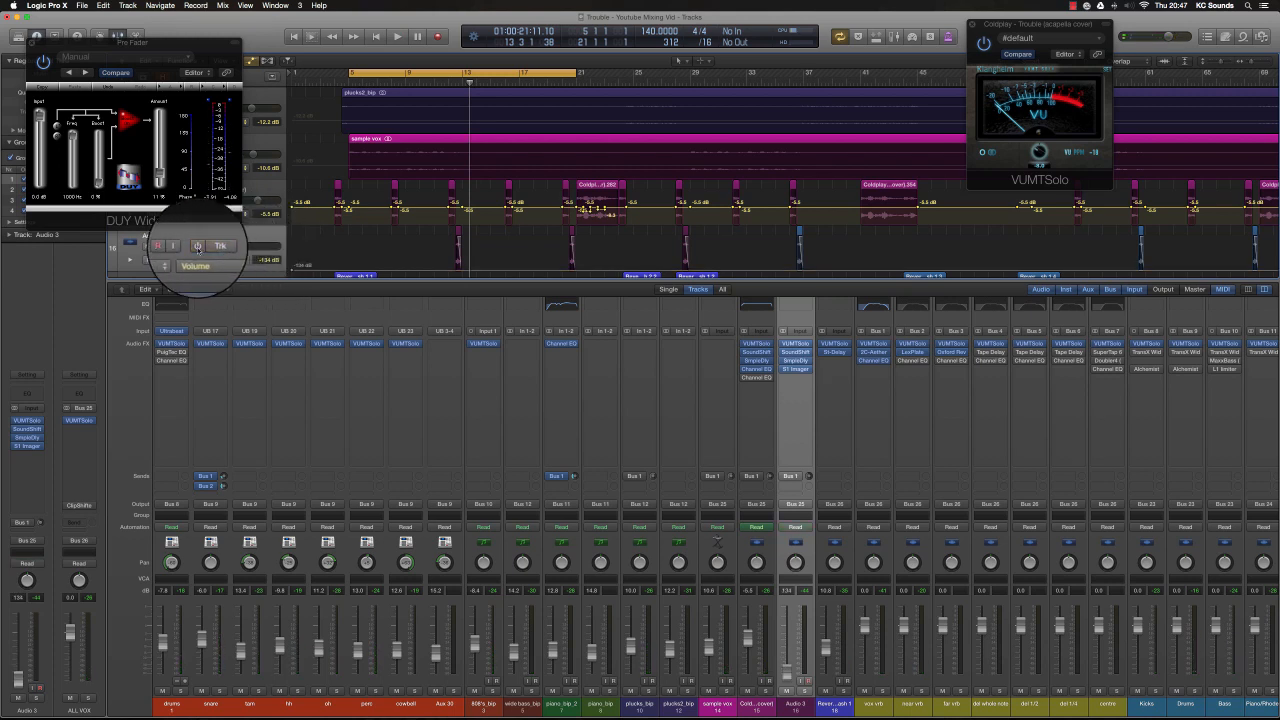
Step: Hide the open plug-in windows and widen the track headers
{"action": "key", "text": "v"}
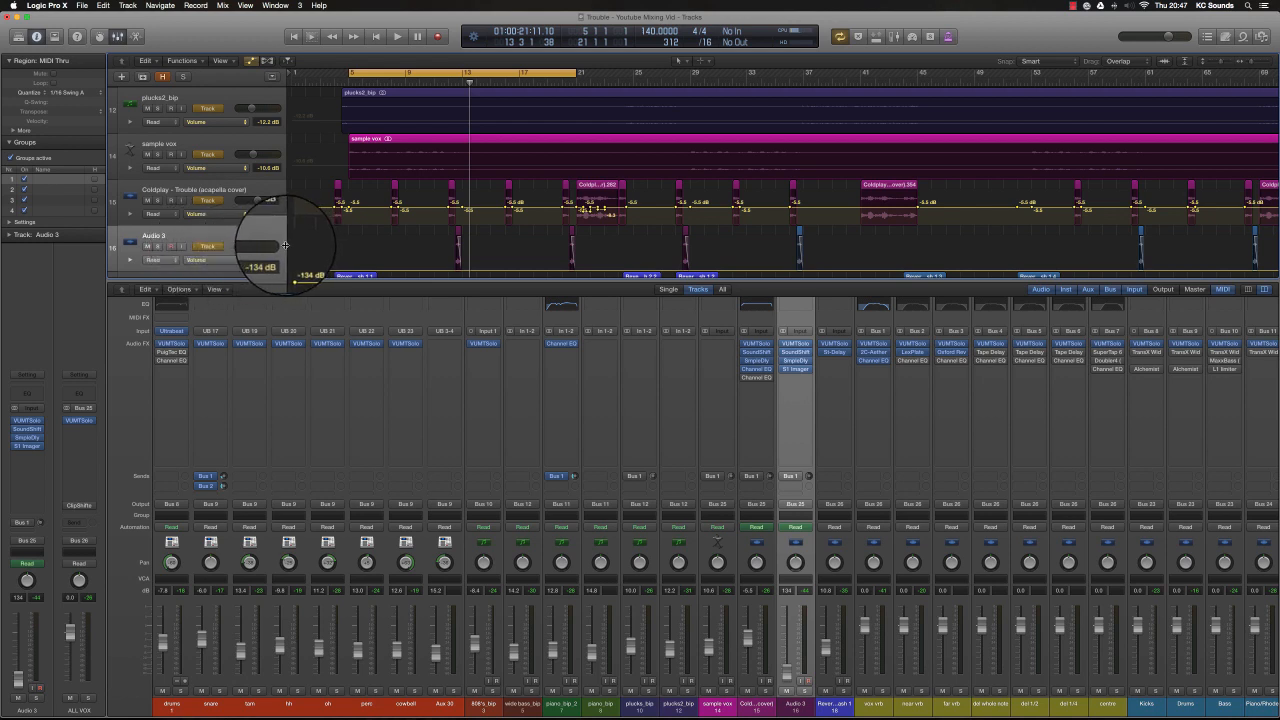
{"action": "left_click_drag", "start_coordinate": [285, 245], "coordinate": [346, 258]}
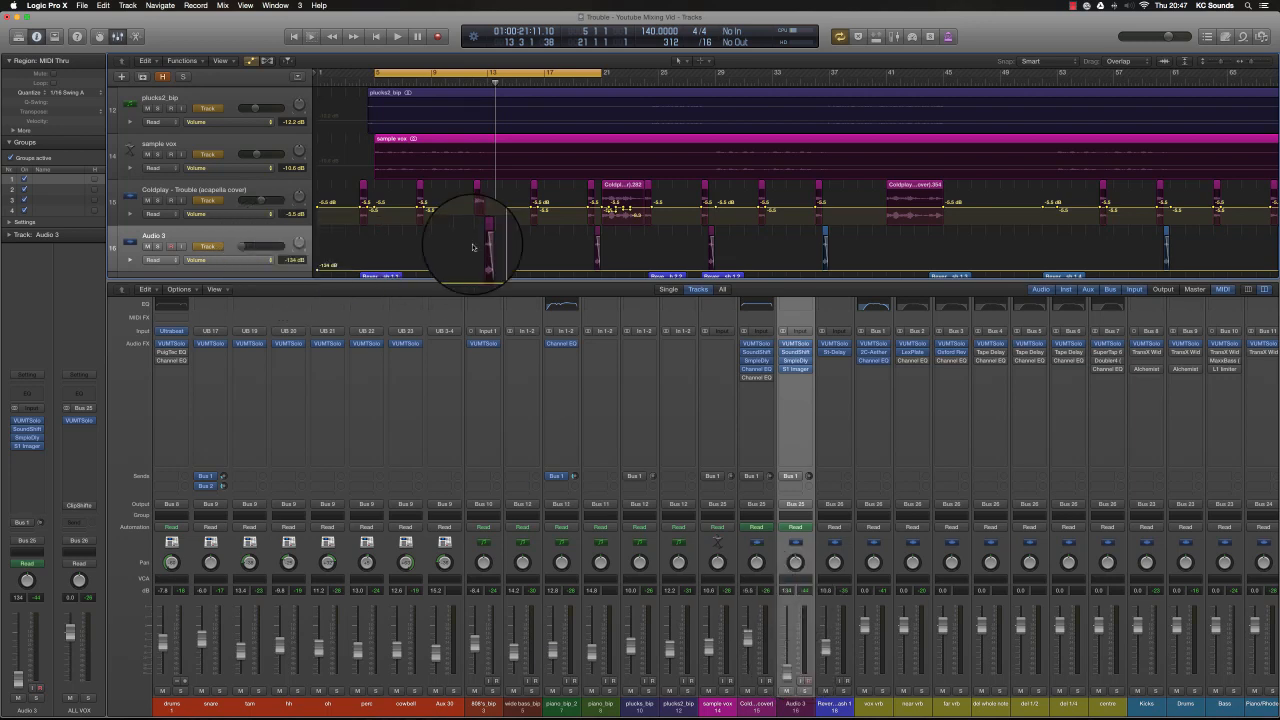
Step: Raise the Audio 3 track's volume automation to about -6.5 dB while playing the section back
{"action": "scroll", "coordinate": [473, 247], "scroll_direction": "down", "scroll_amount": 2}
{"action": "left_click_drag", "start_coordinate": [242, 211], "coordinate": [292, 203]}
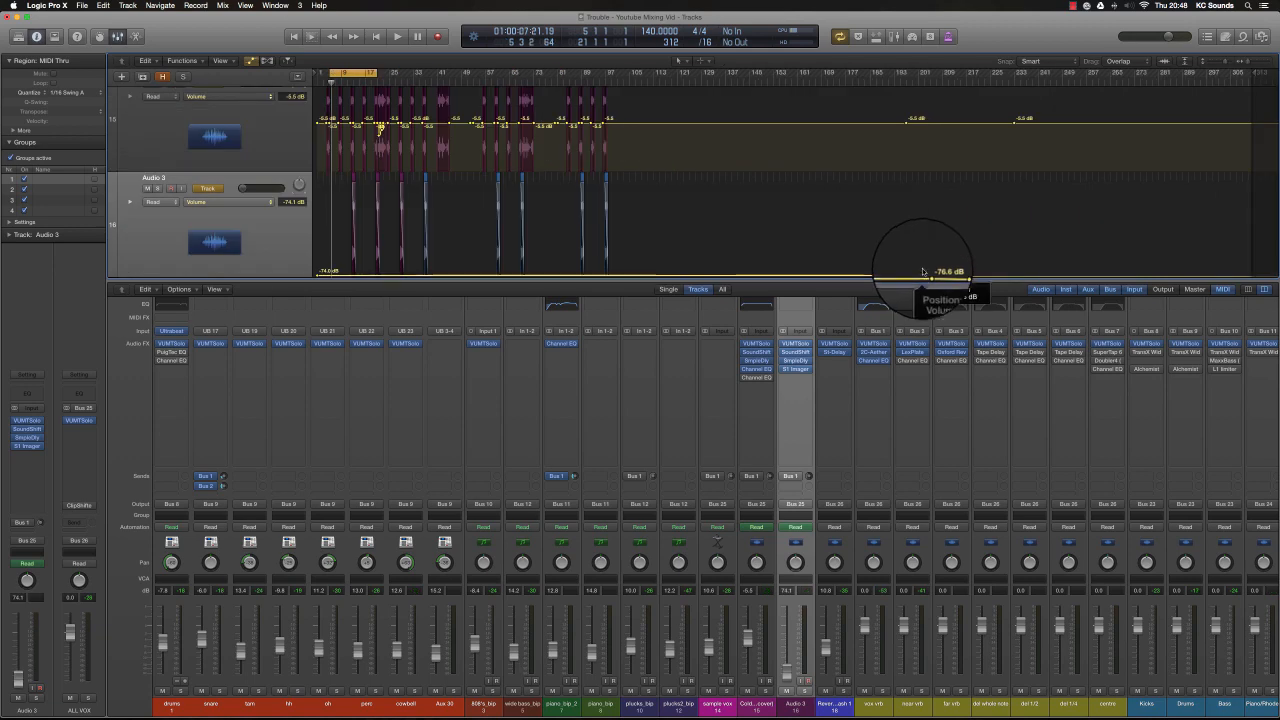
{"action": "mouse_move", "coordinate": [920, 260]}
{"action": "left_mouse_down"}
{"action": "mouse_move", "coordinate": [921, 222]}
{"action": "mouse_move", "coordinate": [929, 245]}
{"action": "left_mouse_up"}
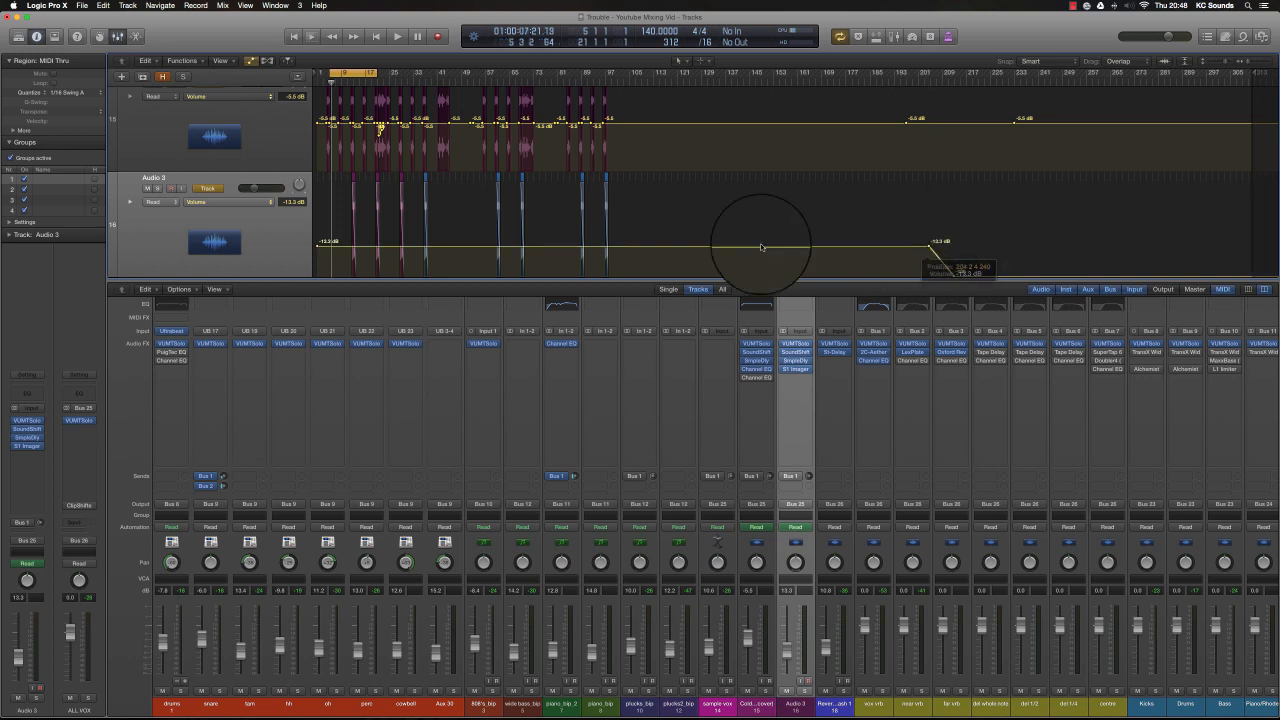
{"action": "key", "text": "space"}
{"action": "left_click_drag", "start_coordinate": [298, 214], "coordinate": [313, 203]}
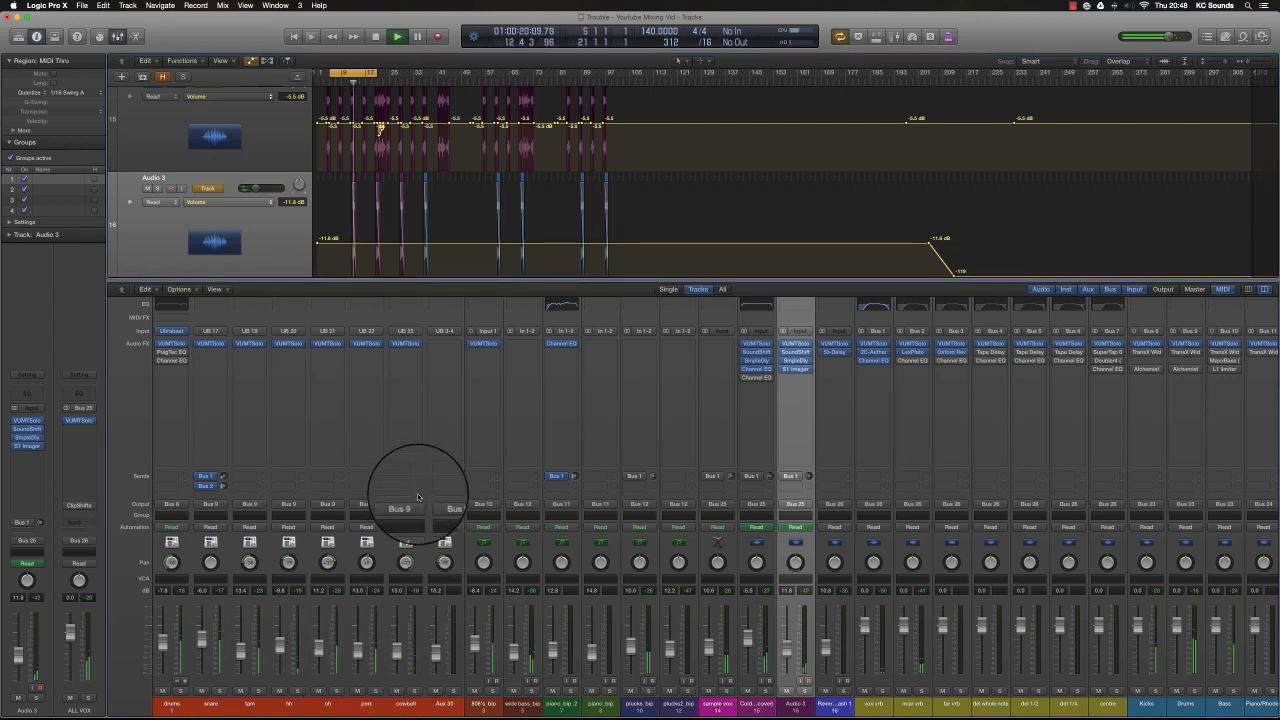
{"action": "left_click_drag", "start_coordinate": [290, 200], "coordinate": [277, 151]}
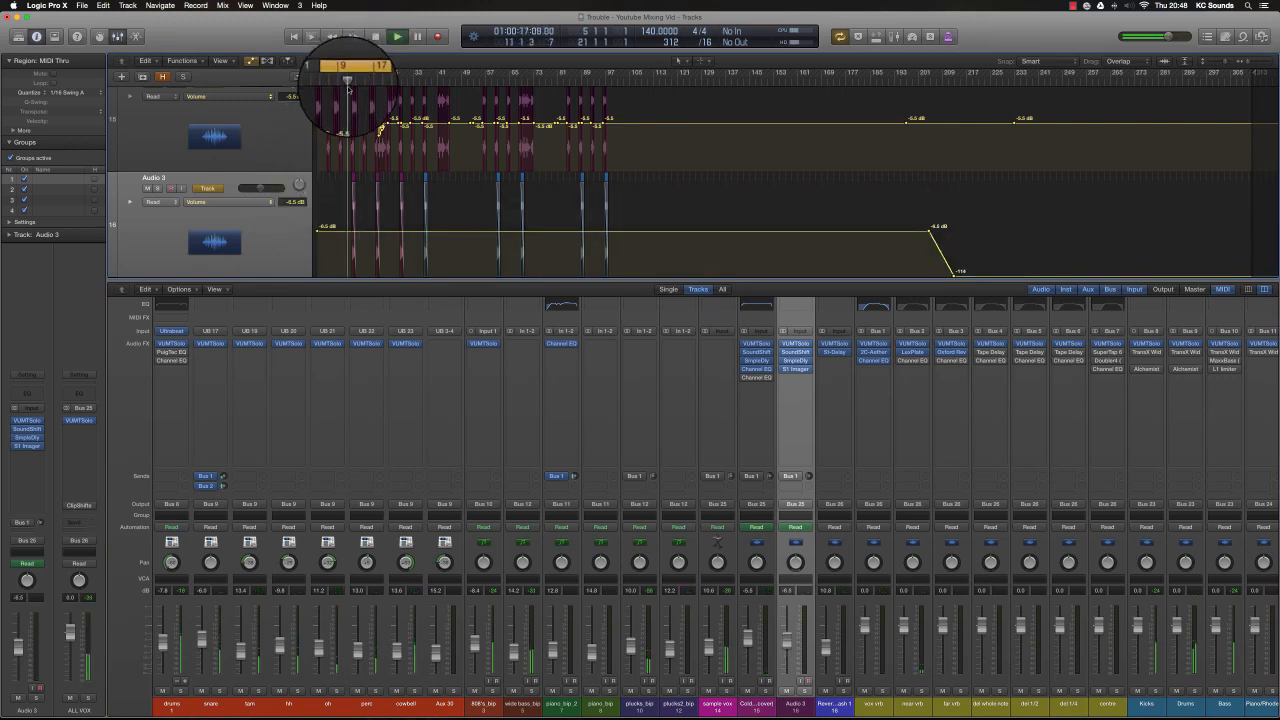
Step: Hide the mixer and extend the end of the cycle range to bar 73
{"action": "key", "text": "x"}
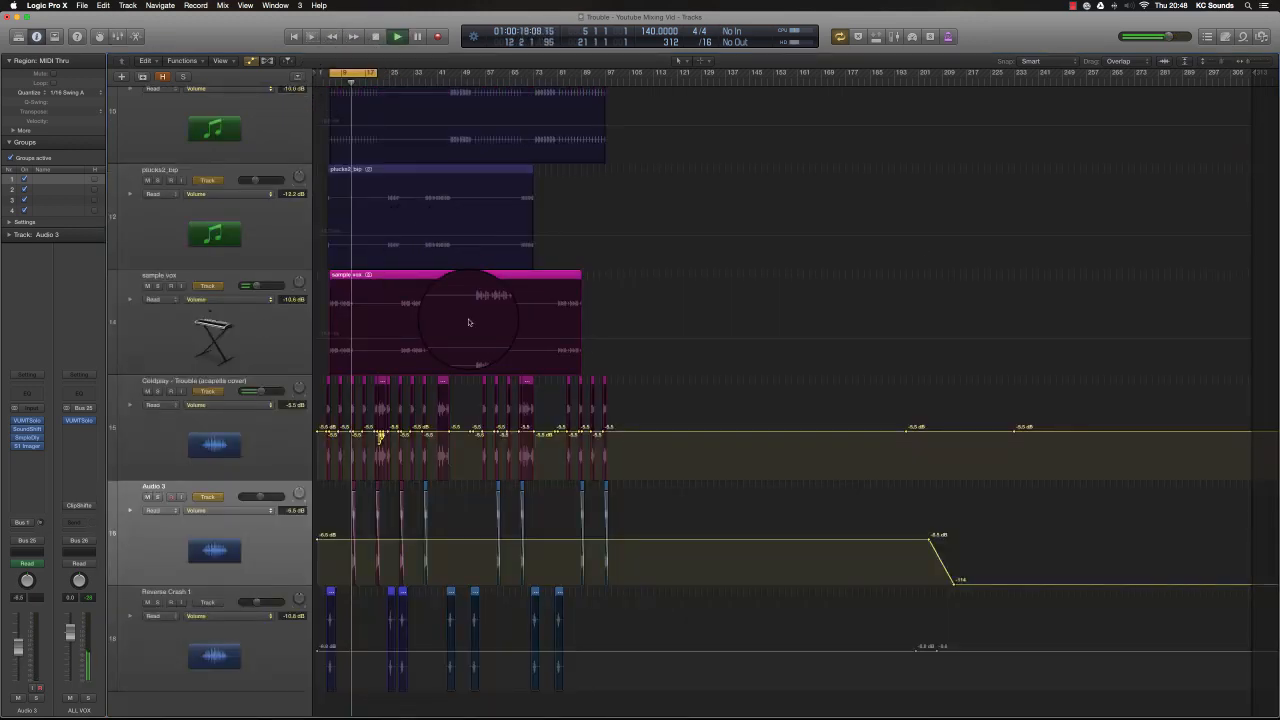
{"action": "scroll", "coordinate": [469, 322], "scroll_direction": "down", "scroll_amount": 2}
{"action": "scroll", "coordinate": [466, 418], "scroll_direction": "right", "scroll_amount": 2}
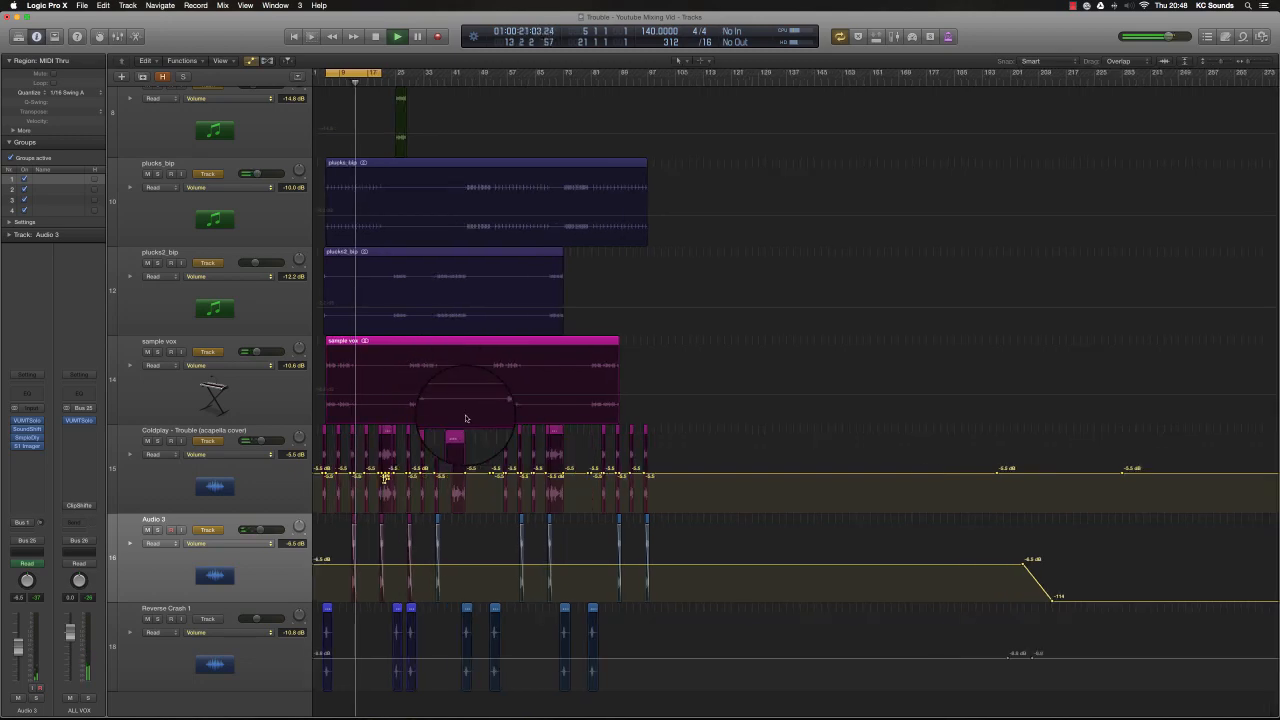
{"action": "scroll", "coordinate": [465, 418], "scroll_direction": "right", "scroll_amount": 2}
{"action": "scroll", "coordinate": [464, 439], "scroll_direction": "down", "scroll_amount": 2}
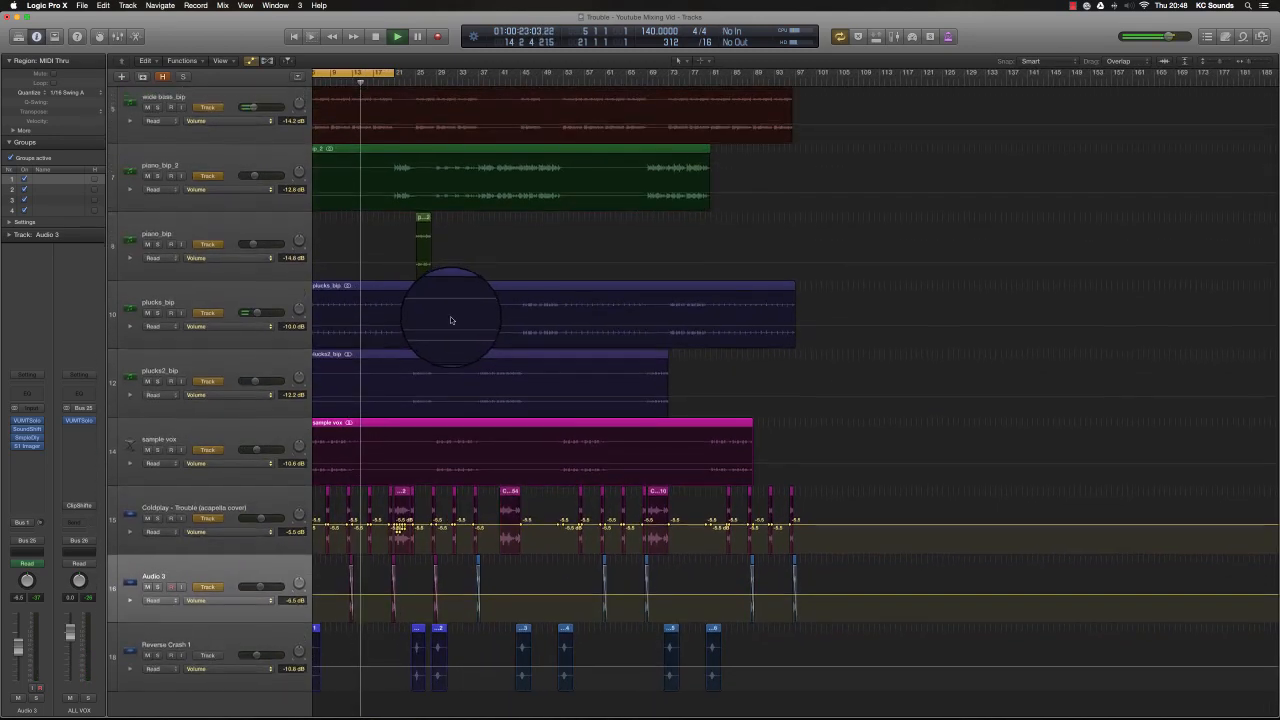
{"action": "scroll", "coordinate": [451, 314], "scroll_direction": "right", "scroll_amount": 1}
{"action": "scroll", "coordinate": [265, 270], "scroll_direction": "down", "scroll_amount": 3}
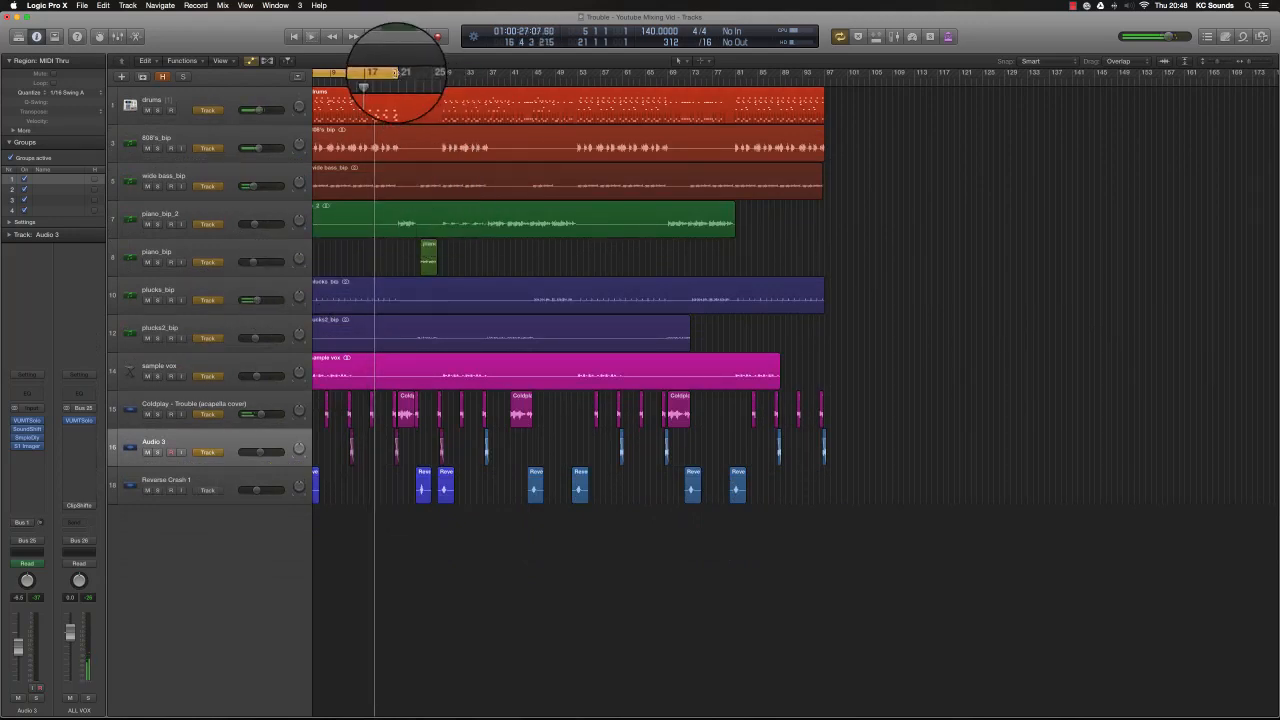
{"action": "left_click_drag", "start_coordinate": [396, 72], "coordinate": [690, 157]}
{"action": "key", "text": "super+Right"}
{"action": "key", "text": "super+Right"}
{"action": "key", "text": "super+Right"}
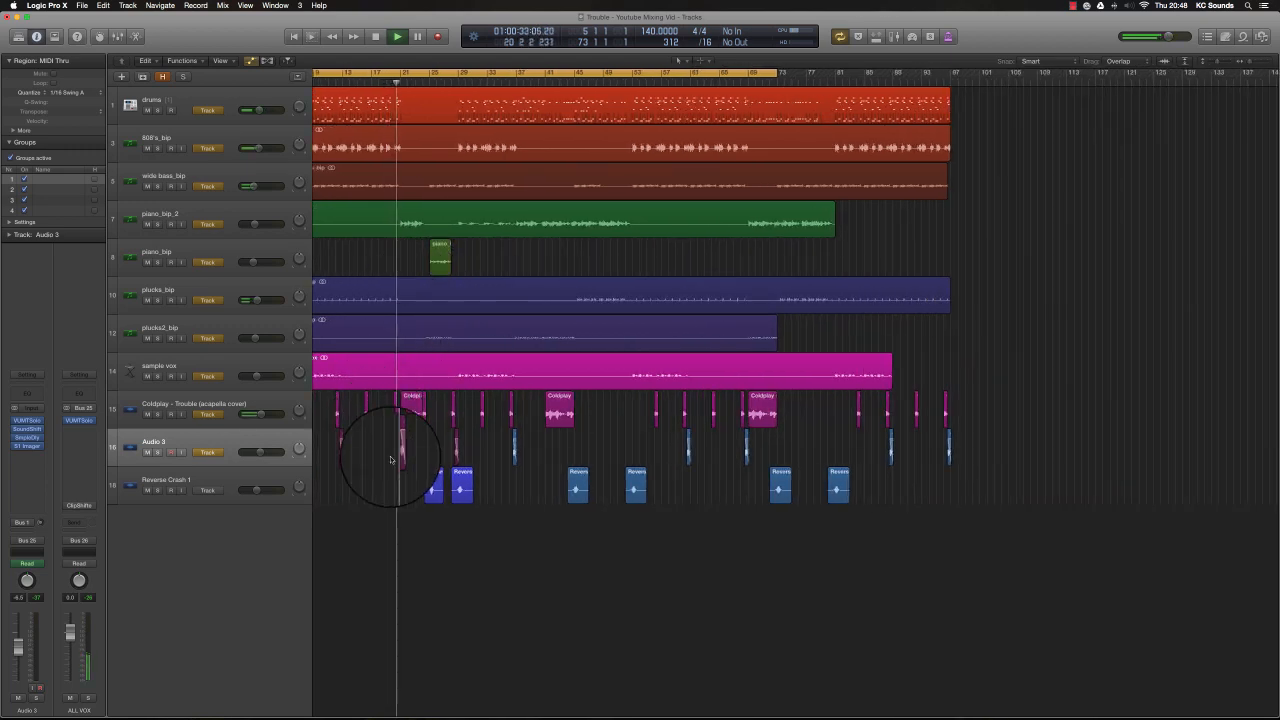
Step: Open DUY Wide and FF Pro-Q on the Pre Fader bus and set Pro-Q's high shelf to about 13.7 kHz at +3.4 dB
{"action": "key", "text": "x"}
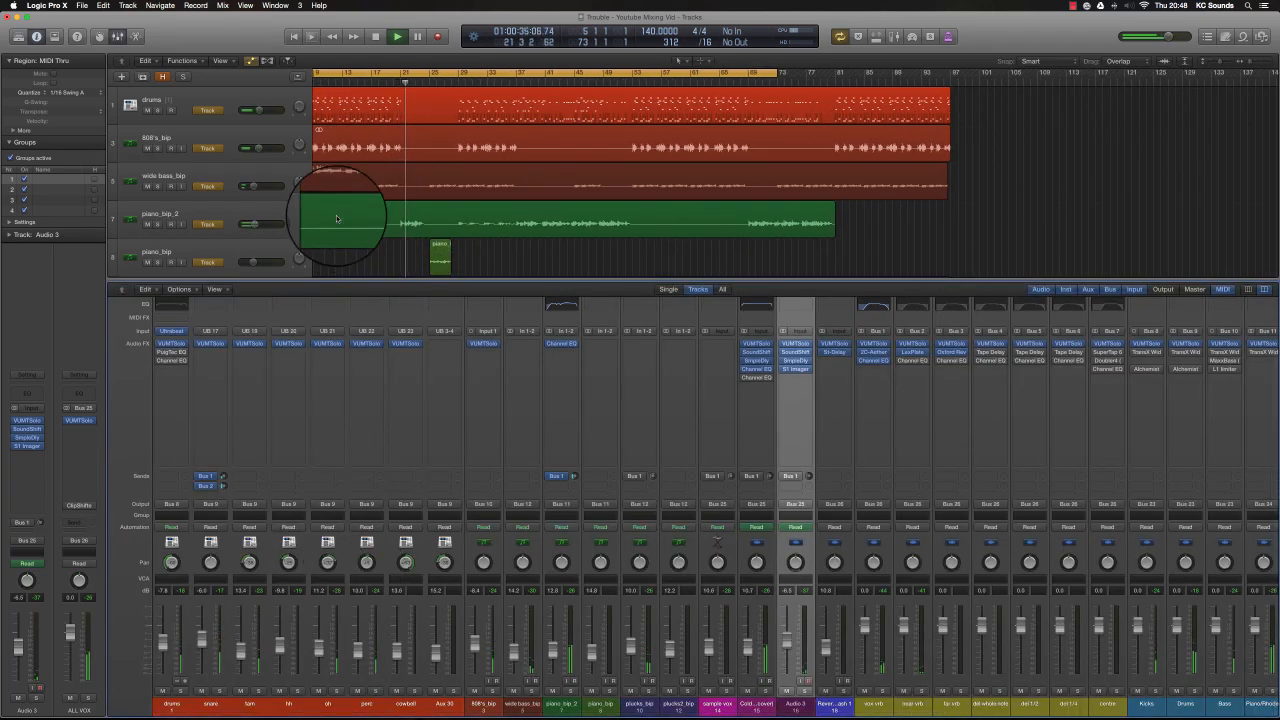
{"action": "scroll", "coordinate": [349, 225], "scroll_direction": "down", "scroll_amount": 1}
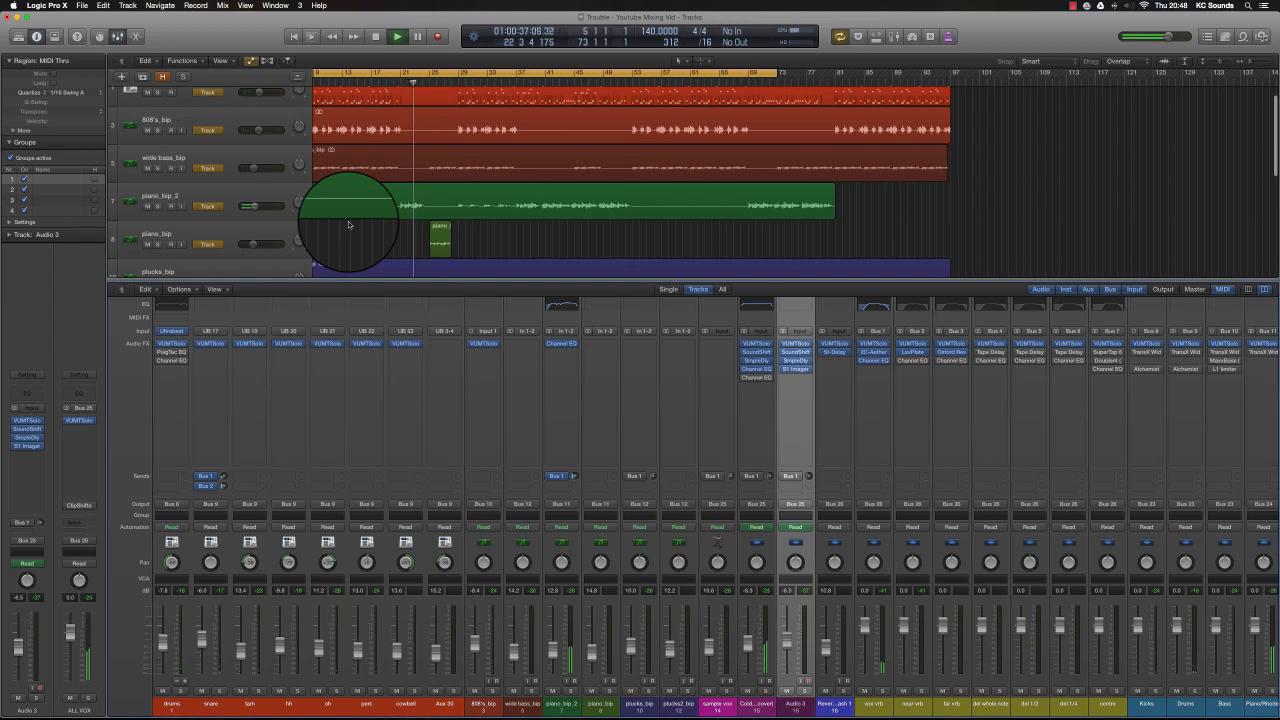
{"action": "scroll", "coordinate": [349, 225], "scroll_direction": "down", "scroll_amount": 5}
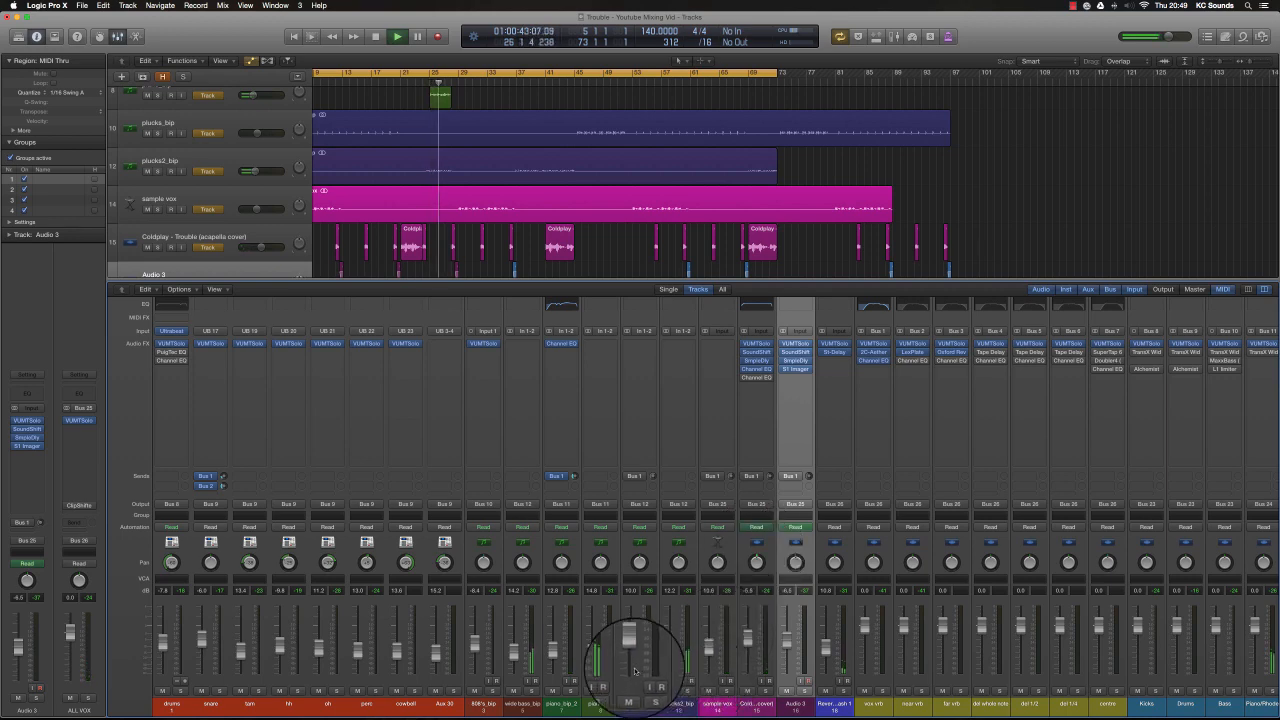
{"action": "scroll", "coordinate": [613, 650], "scroll_direction": "right", "scroll_amount": 10}
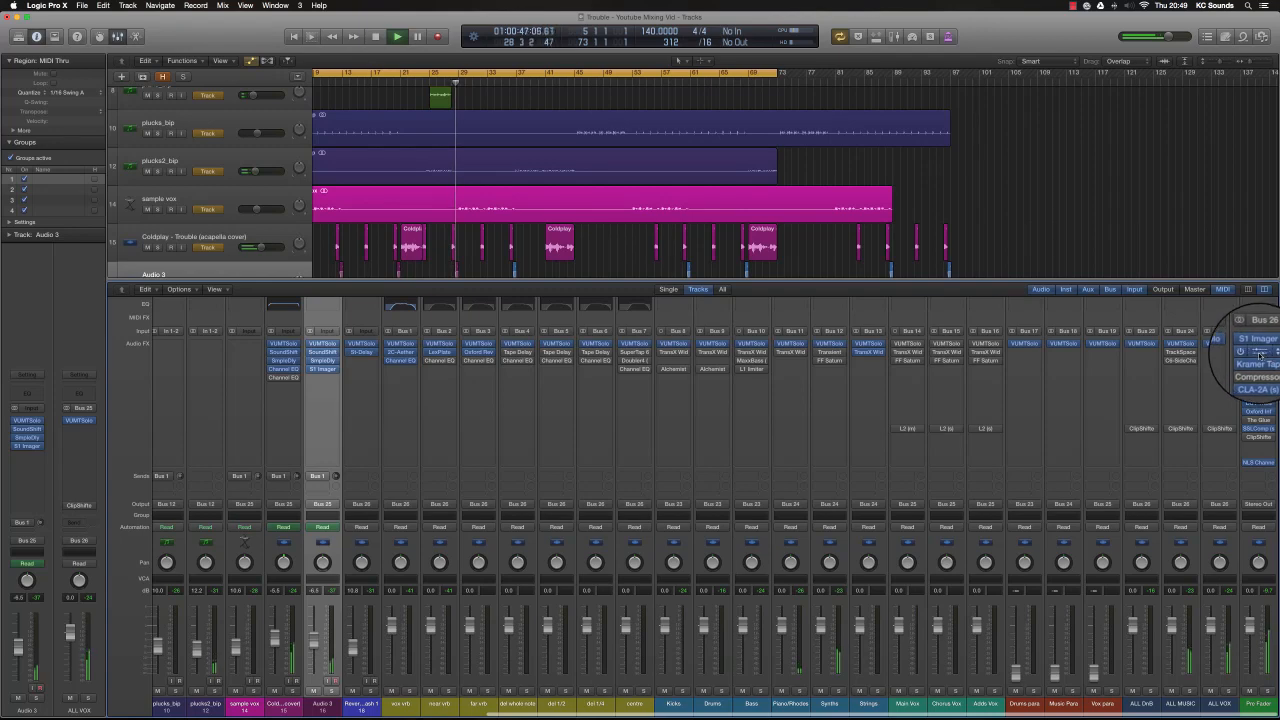
{"action": "left_click", "coordinate": [1260, 354]}
{"action": "left_click_drag", "start_coordinate": [182, 60], "coordinate": [642, 27]}
{"action": "left_click", "coordinate": [816, 149]}
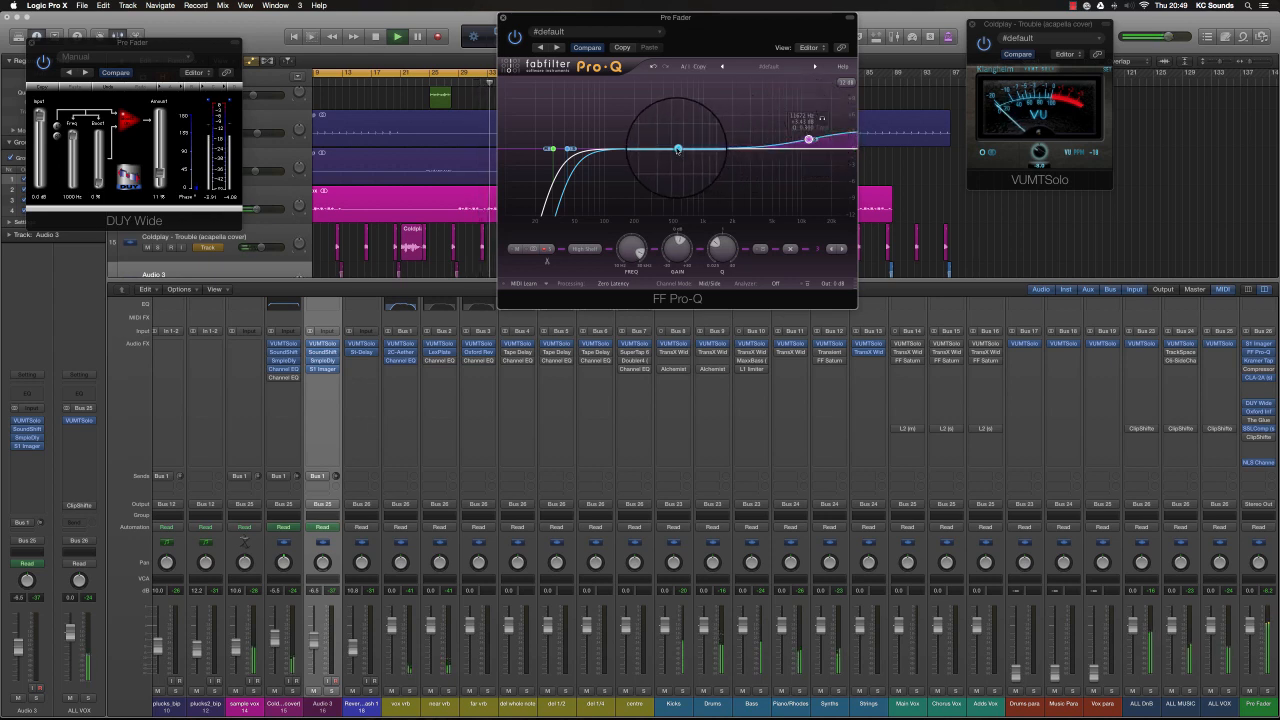
Step: Add a slight low-frequency bell cut around 80 Hz in the Pre Fader's FF Pro-Q and close both Pre Fader plug-in windows
{"action": "left_click_drag", "start_coordinate": [678, 150], "coordinate": [592, 158]}
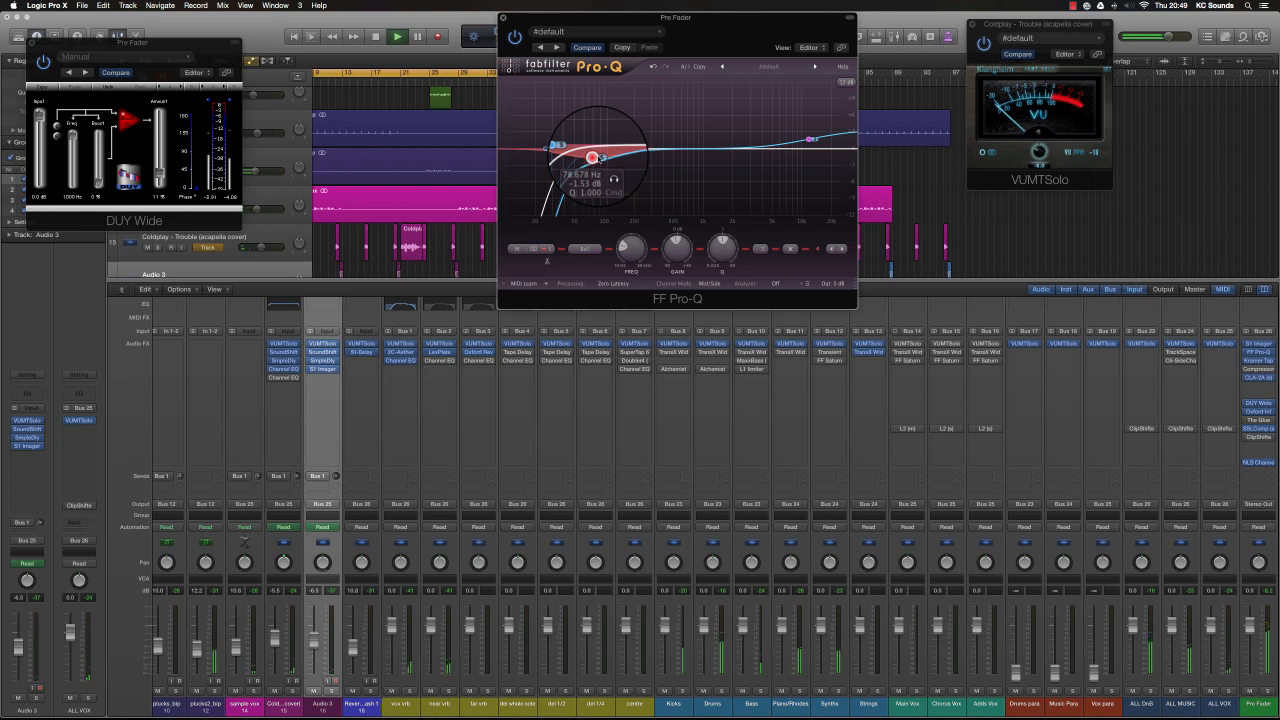
{"action": "left_click_drag", "start_coordinate": [603, 156], "coordinate": [602, 147]}
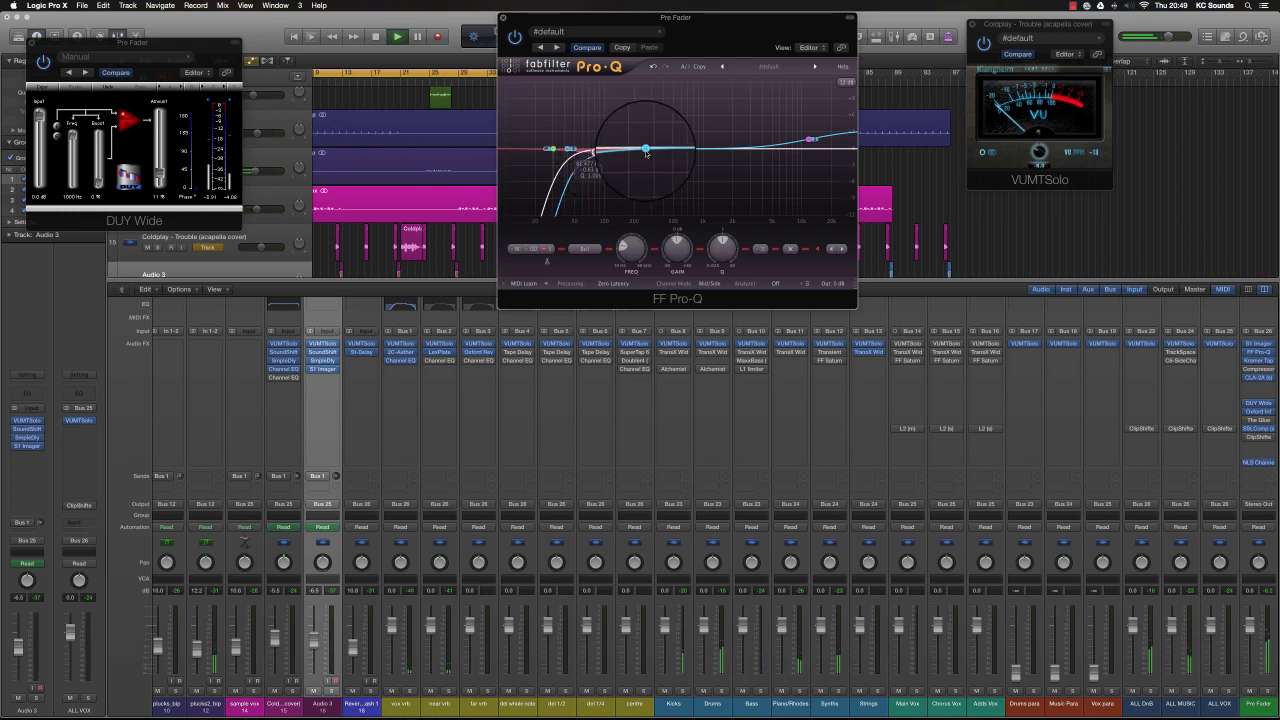
{"action": "left_click", "coordinate": [503, 17]}
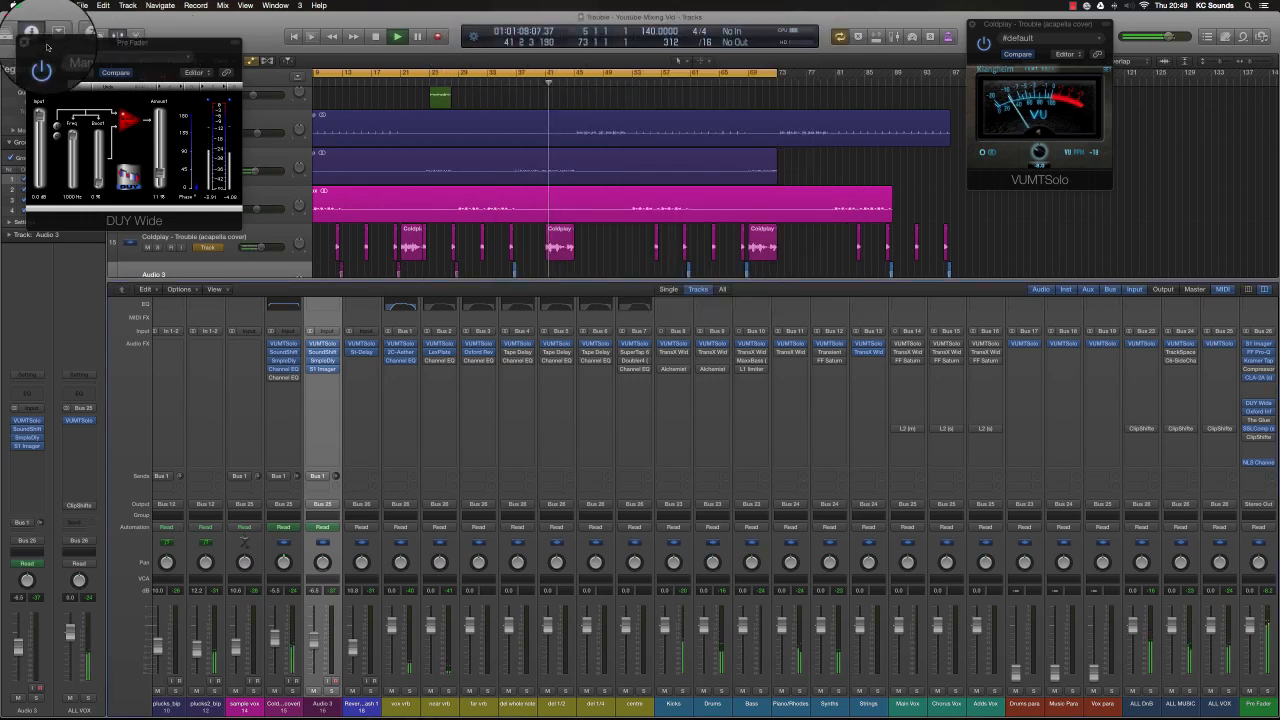
{"action": "left_click", "coordinate": [25, 43]}
Step: Lower the Coldplay acapella track's volume automation to about -10.3 dB over the two long vocal regions near bars 41 and 69
{"action": "key", "text": "x"}
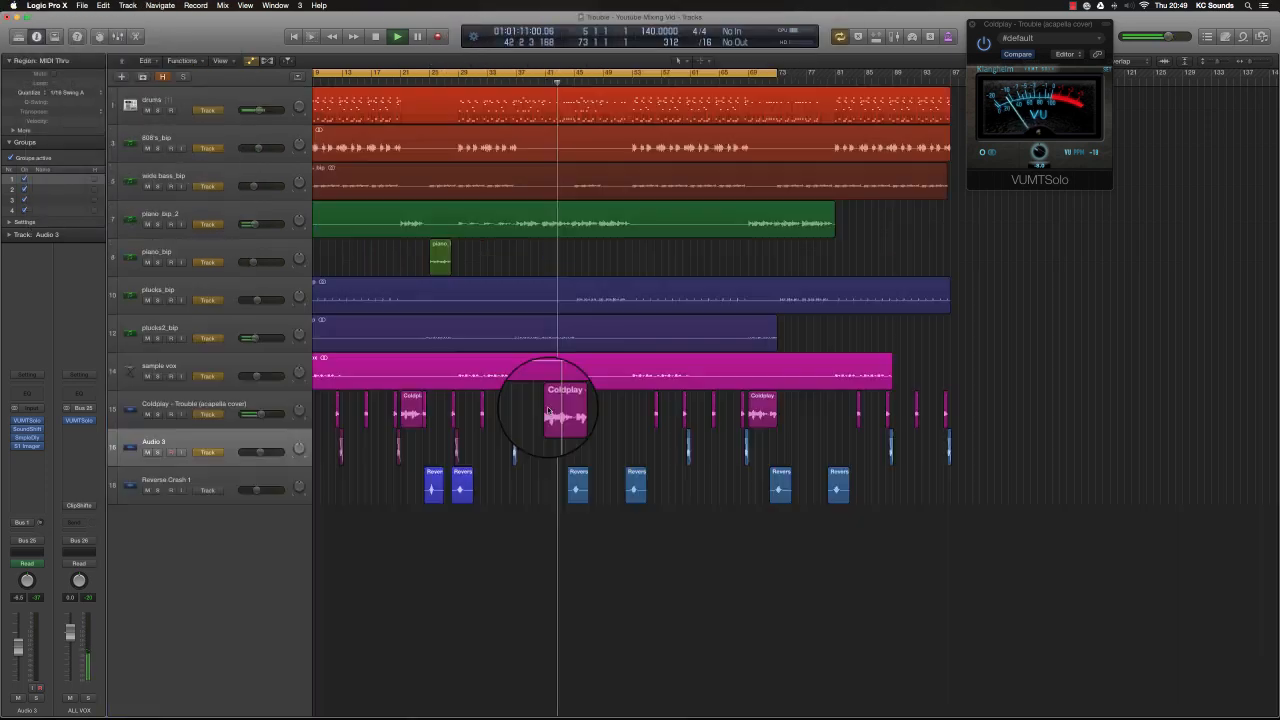
{"action": "key", "text": "space"}
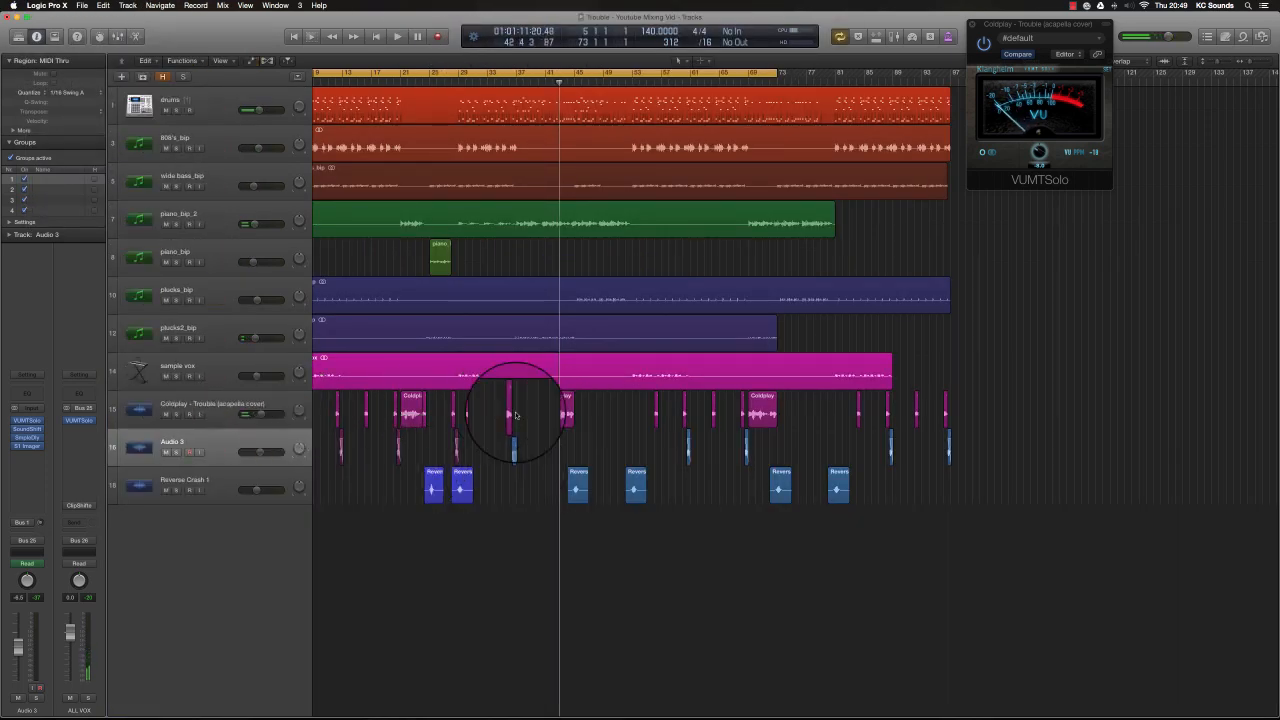
{"action": "key", "text": "a"}
{"action": "left_click_drag", "start_coordinate": [541, 478], "coordinate": [564, 495]}
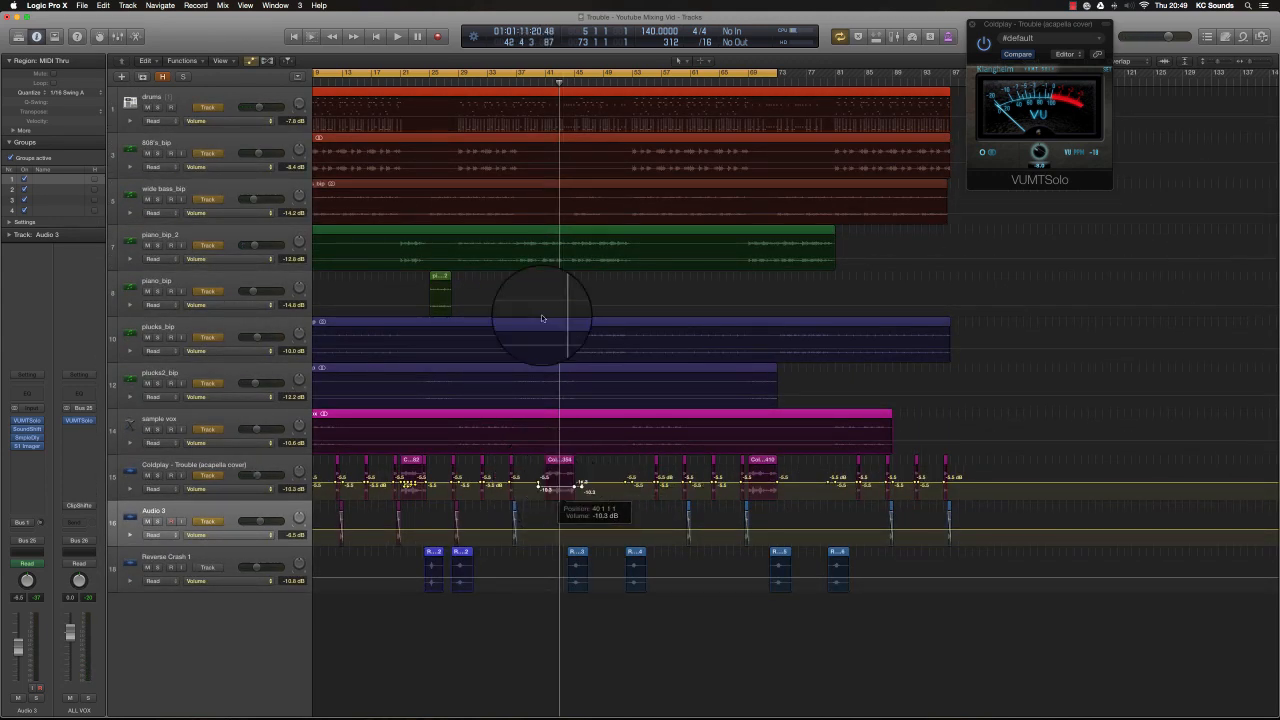
{"action": "scroll", "coordinate": [457, 329], "scroll_direction": "left", "scroll_amount": 3}
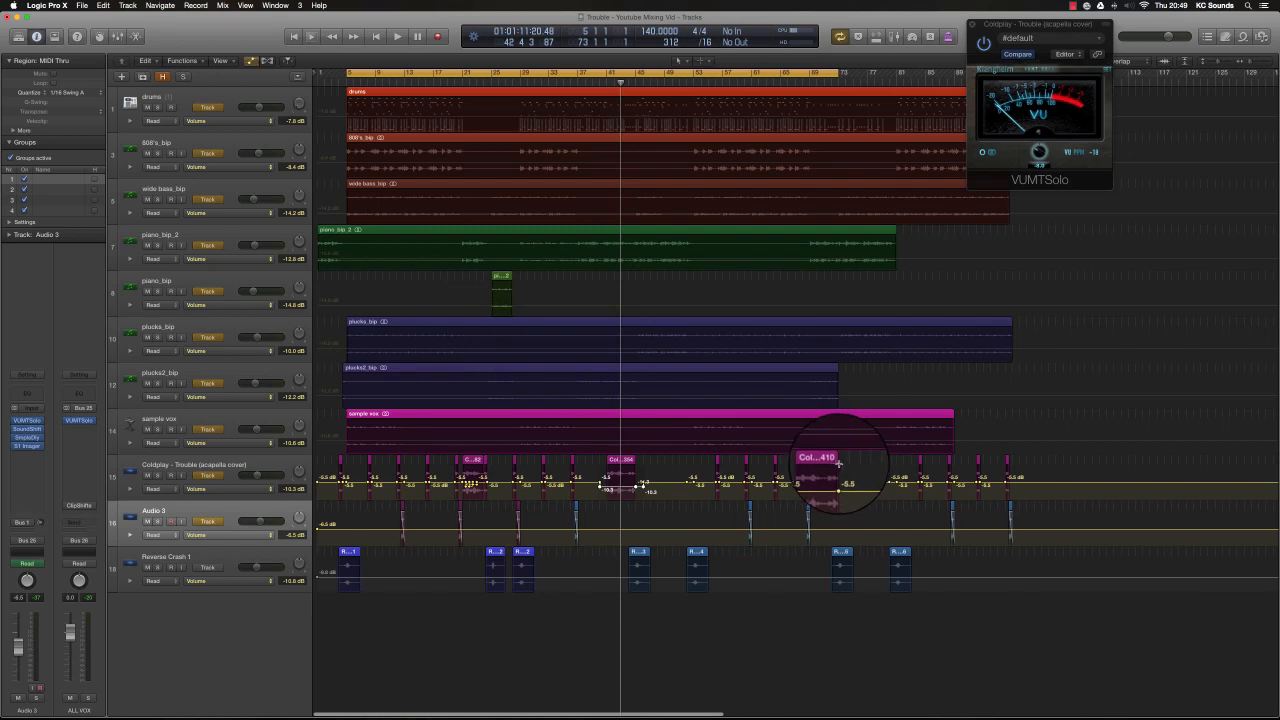
{"action": "left_click_drag", "start_coordinate": [835, 474], "coordinate": [818, 487]}
{"action": "left_click_drag", "start_coordinate": [823, 485], "coordinate": [822, 489]}
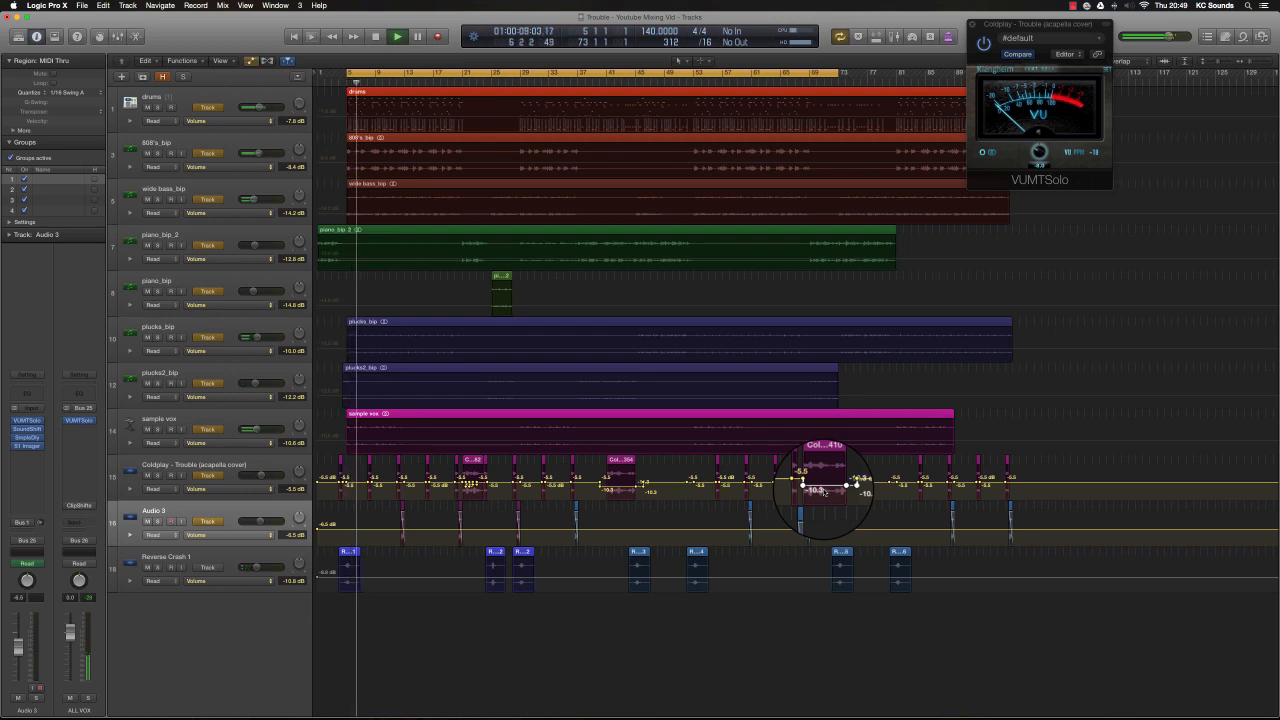
{"action": "key", "text": "space"}
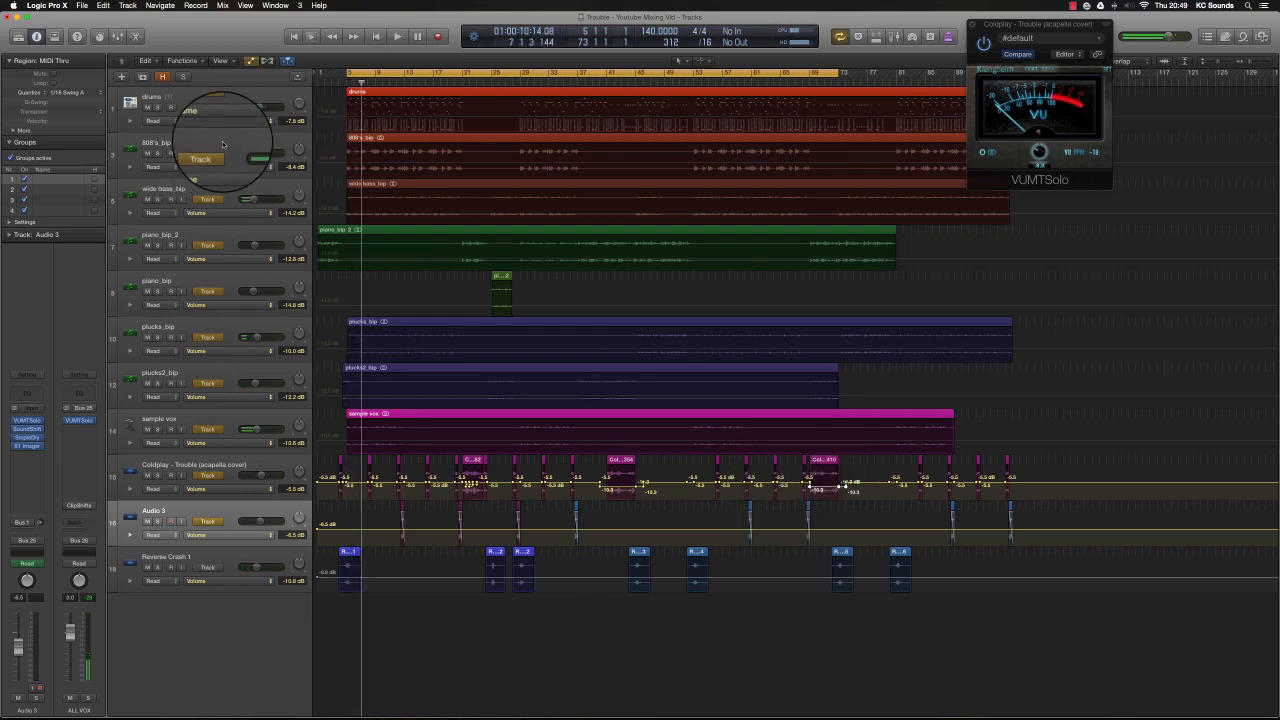
Step: Add sends to Bus 1 (vox vrb) and Bus 2 (near vrb) on the tam through Aux 30 channels, with Bus 2 set to Post Fader
{"action": "key", "text": "x"}
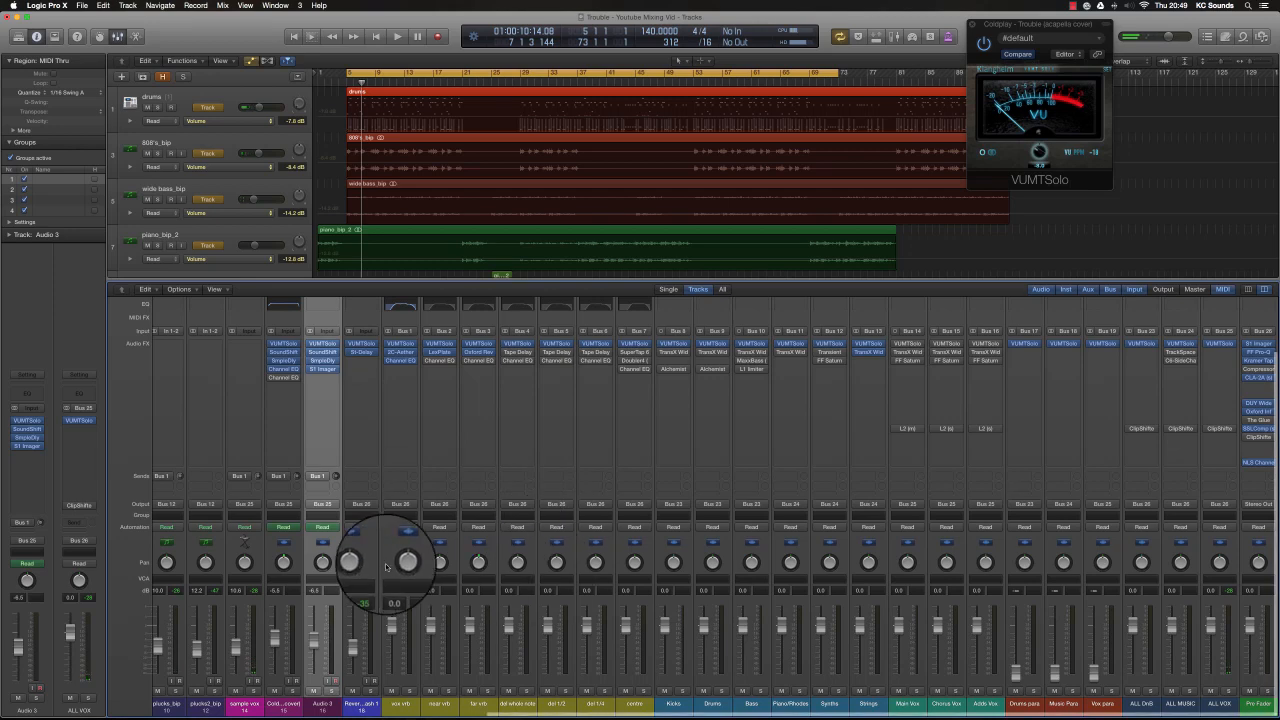
{"action": "scroll", "coordinate": [380, 565], "scroll_direction": "left", "scroll_amount": 5}
{"action": "scroll", "coordinate": [397, 567], "scroll_direction": "left", "scroll_amount": 2}
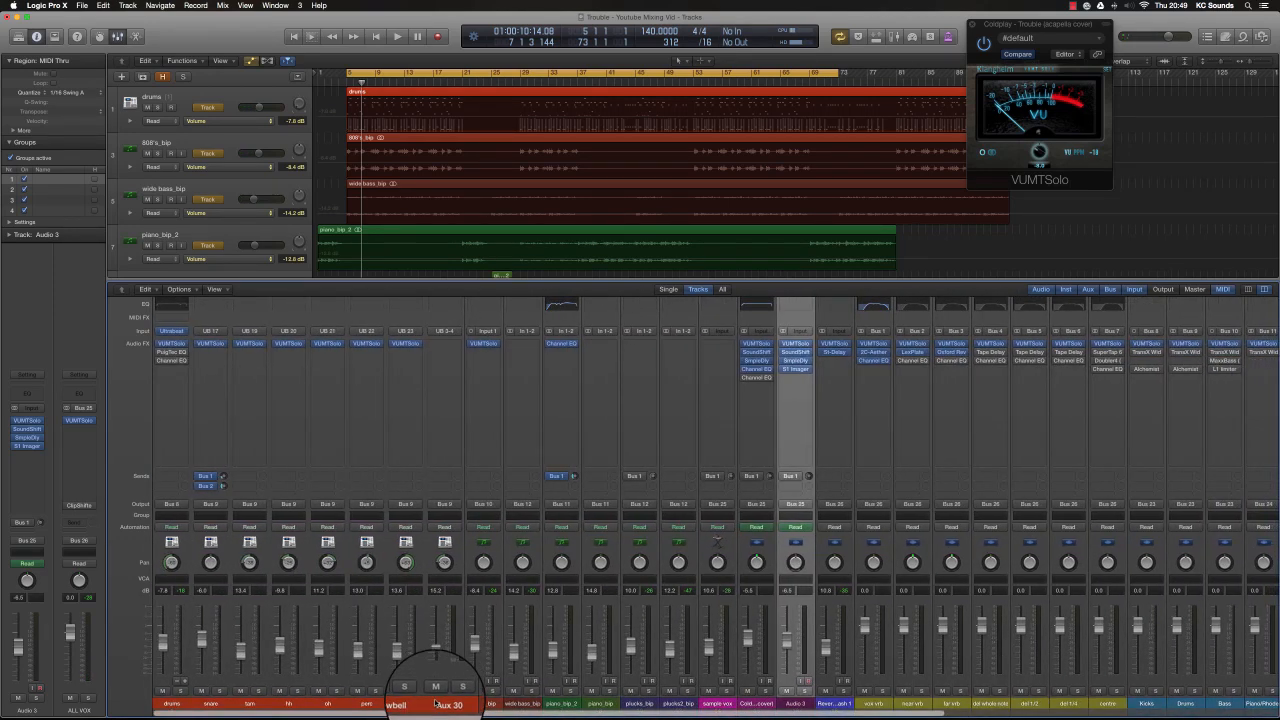
{"action": "left_click_drag", "start_coordinate": [436, 704], "coordinate": [256, 704]}
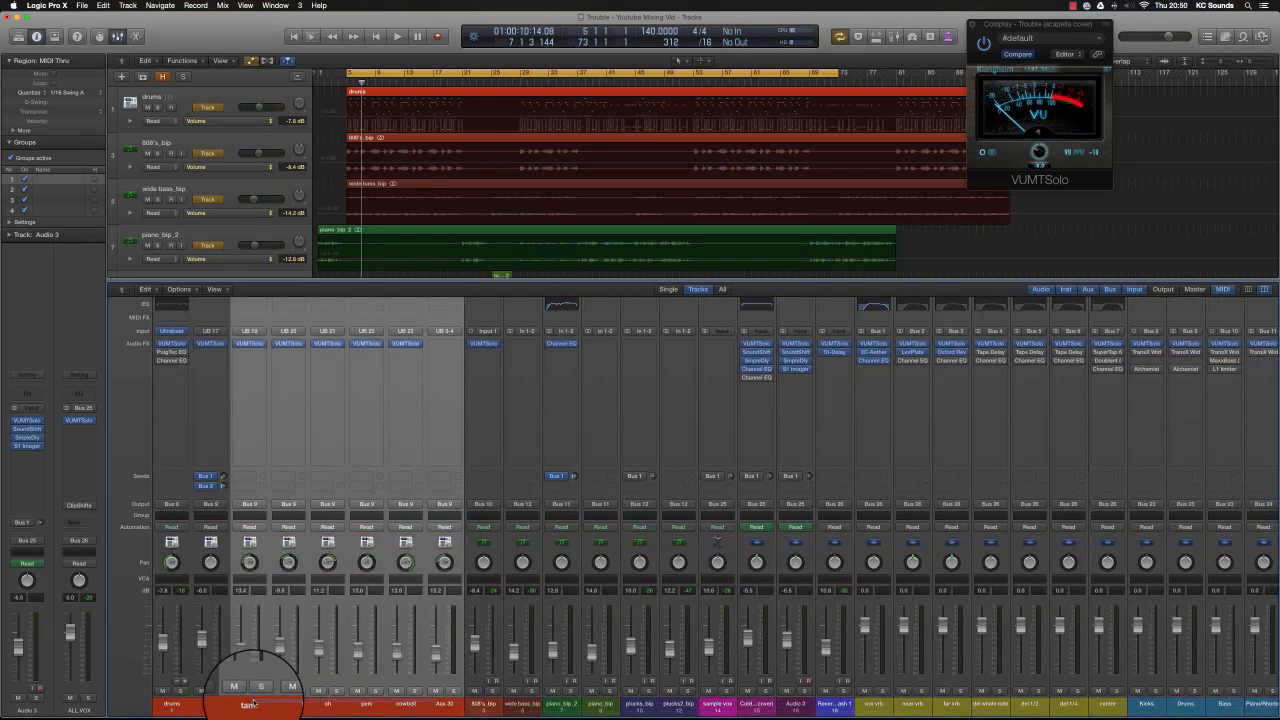
{"action": "left_click", "coordinate": [250, 477]}
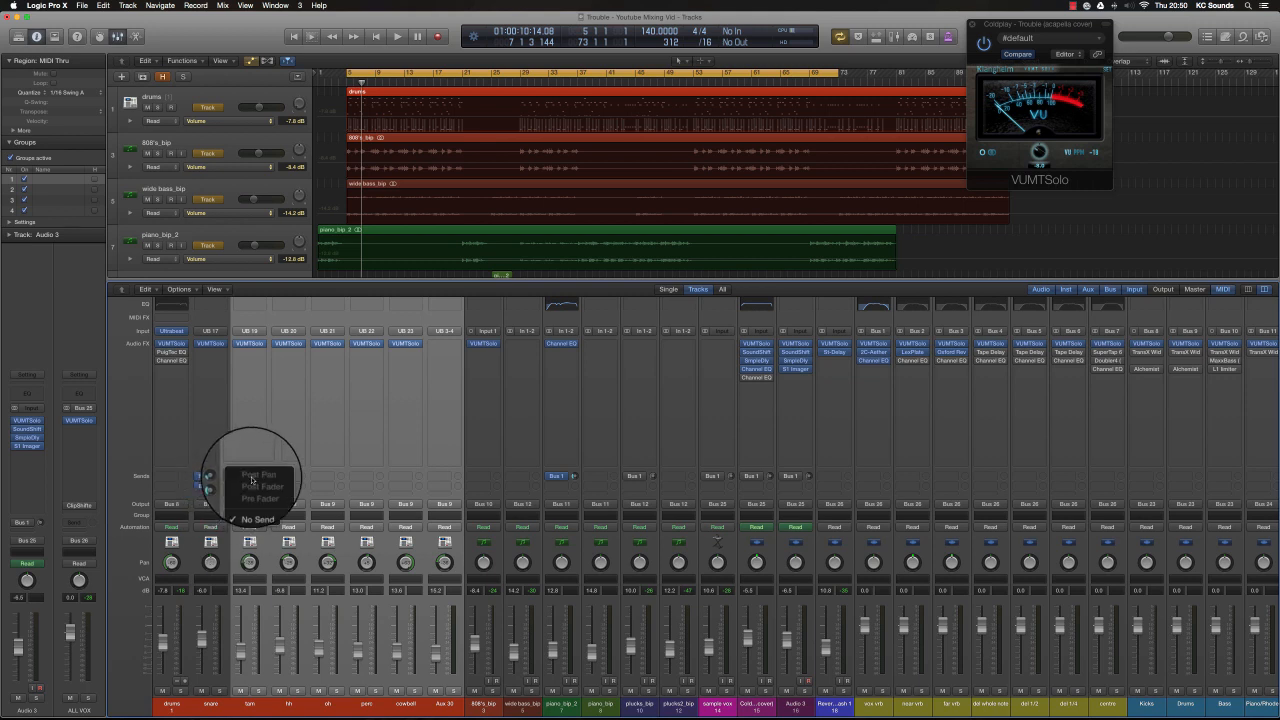
{"action": "left_click", "coordinate": [284, 489]}
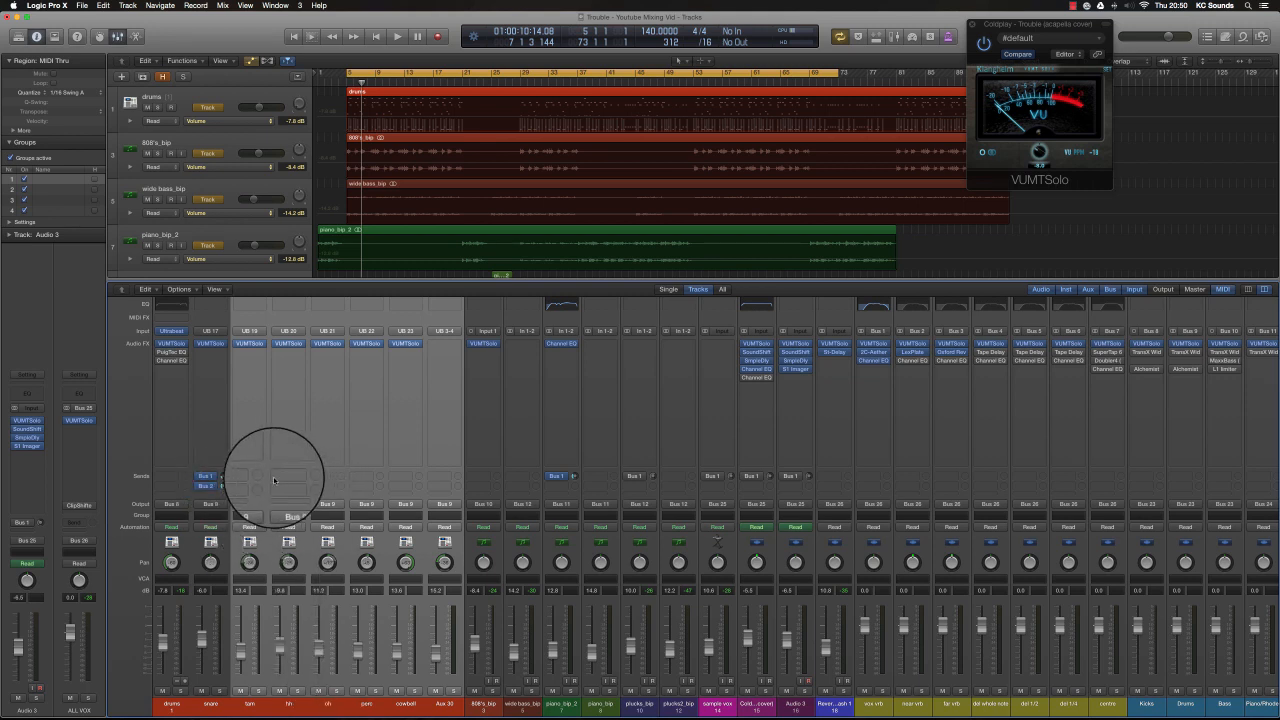
{"action": "left_click", "coordinate": [250, 476]}
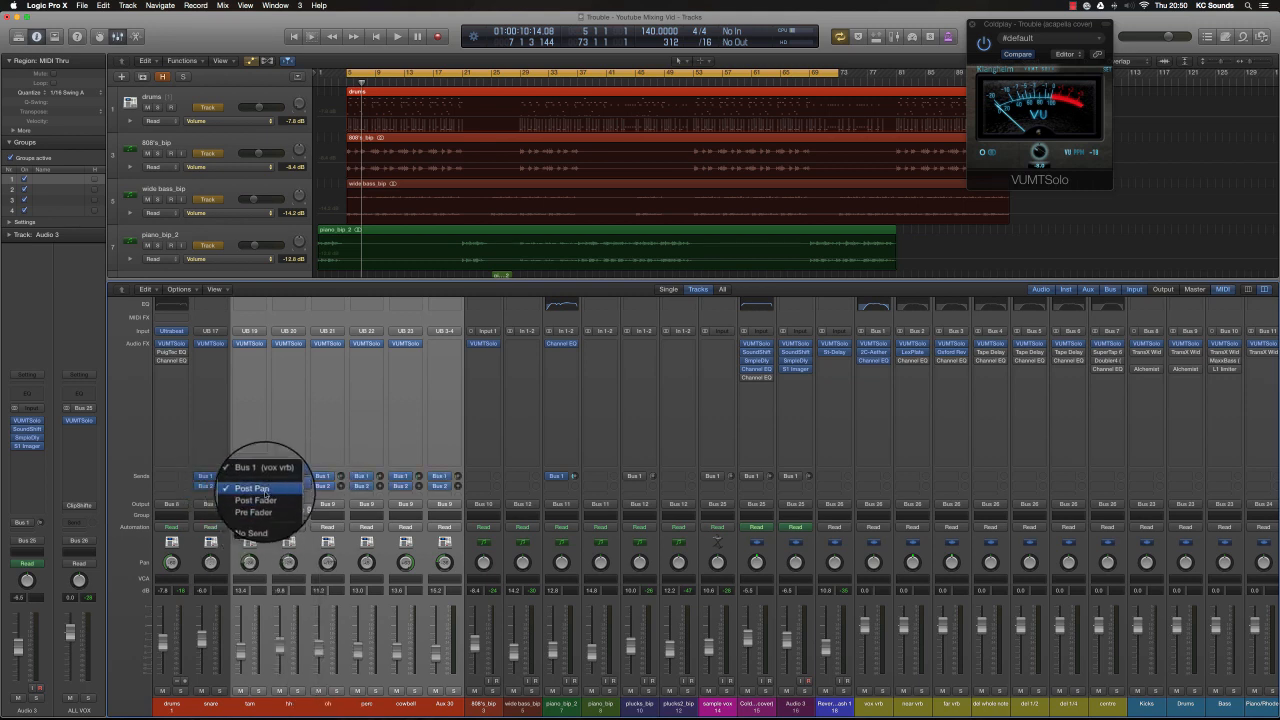
{"action": "left_click", "coordinate": [251, 490]}
{"action": "left_click", "coordinate": [253, 490]}
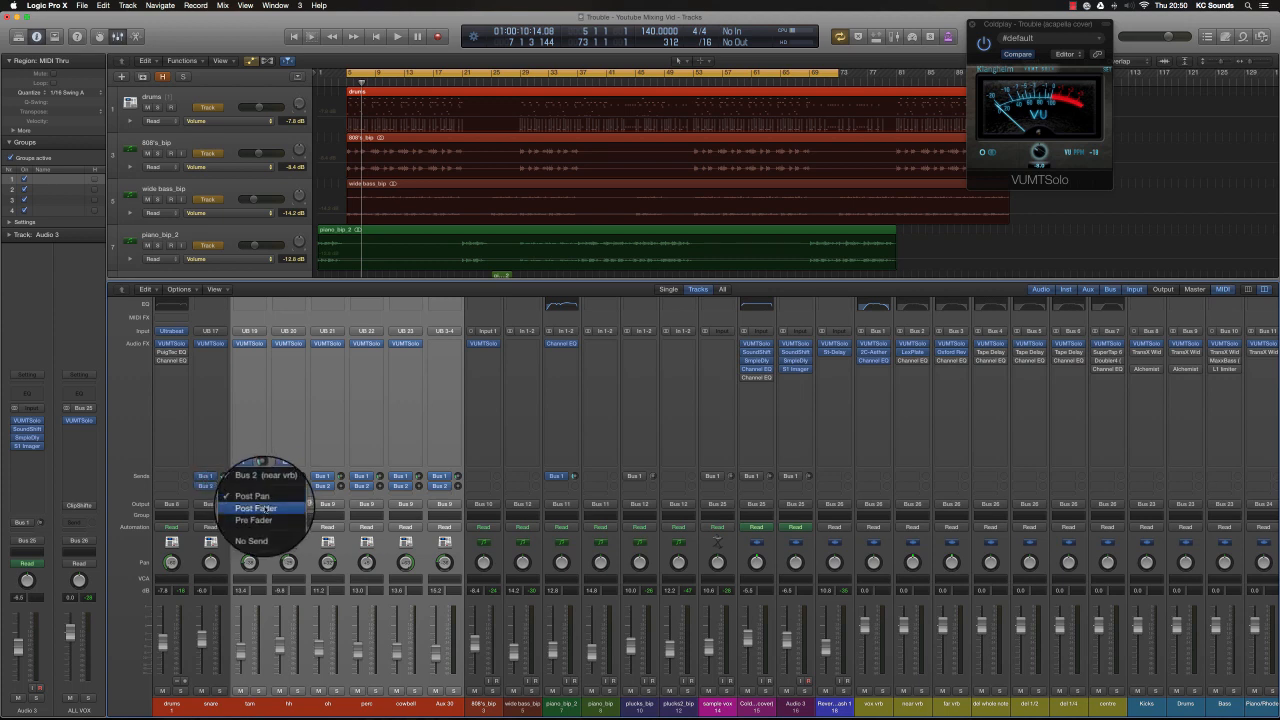
{"action": "left_click", "coordinate": [256, 508]}
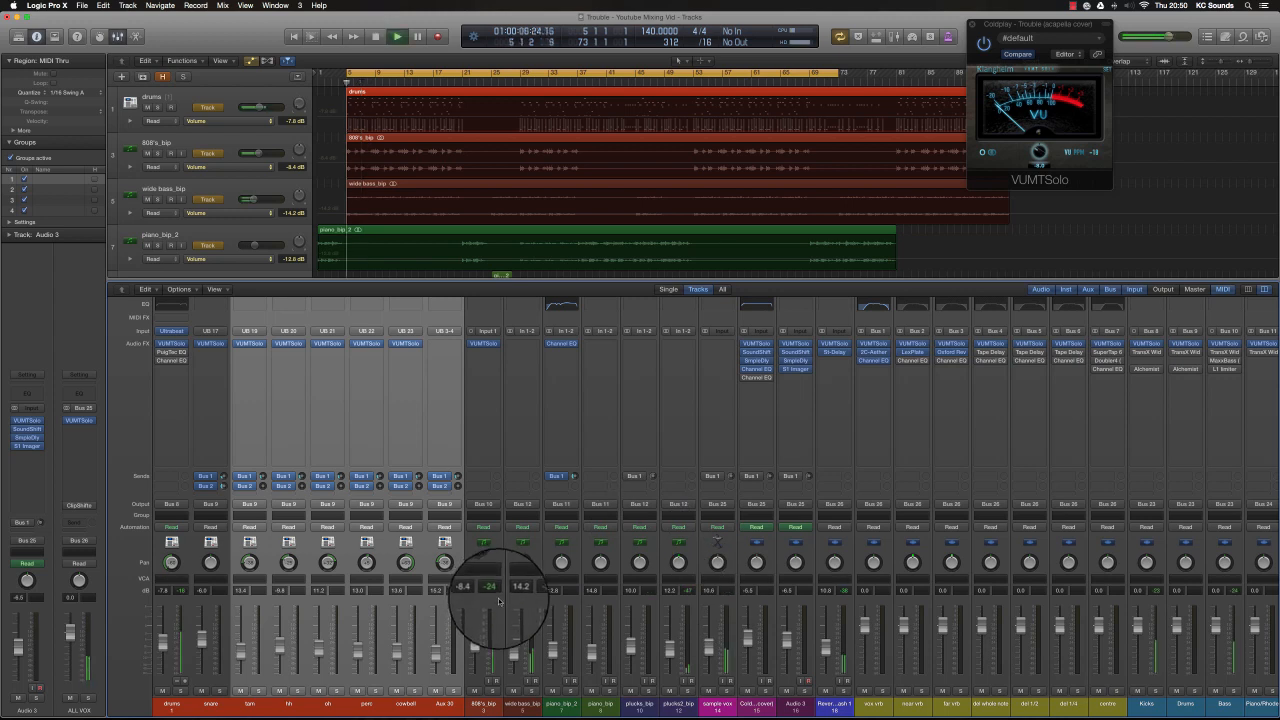
Step: Play the mix, solo the sample vox channel and adjust its send level to Bus 1 (vox vrb)
{"action": "key", "text": "space"}
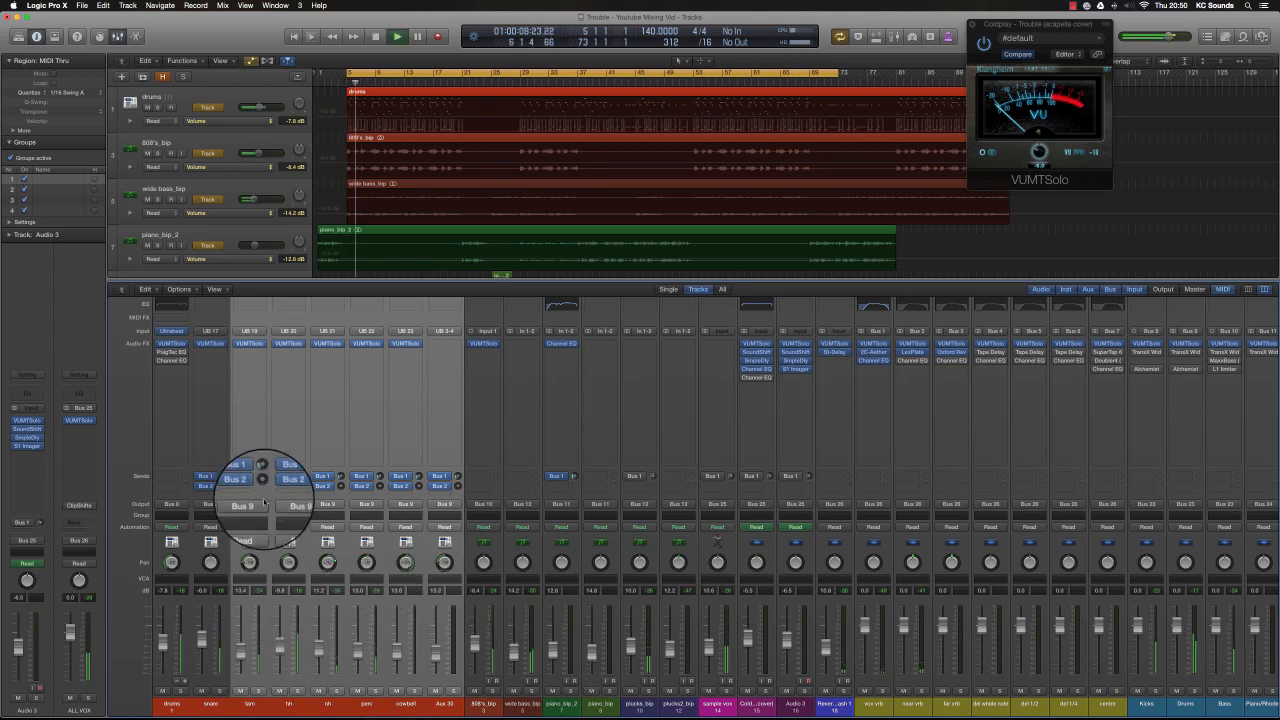
{"action": "left_click", "coordinate": [409, 657]}
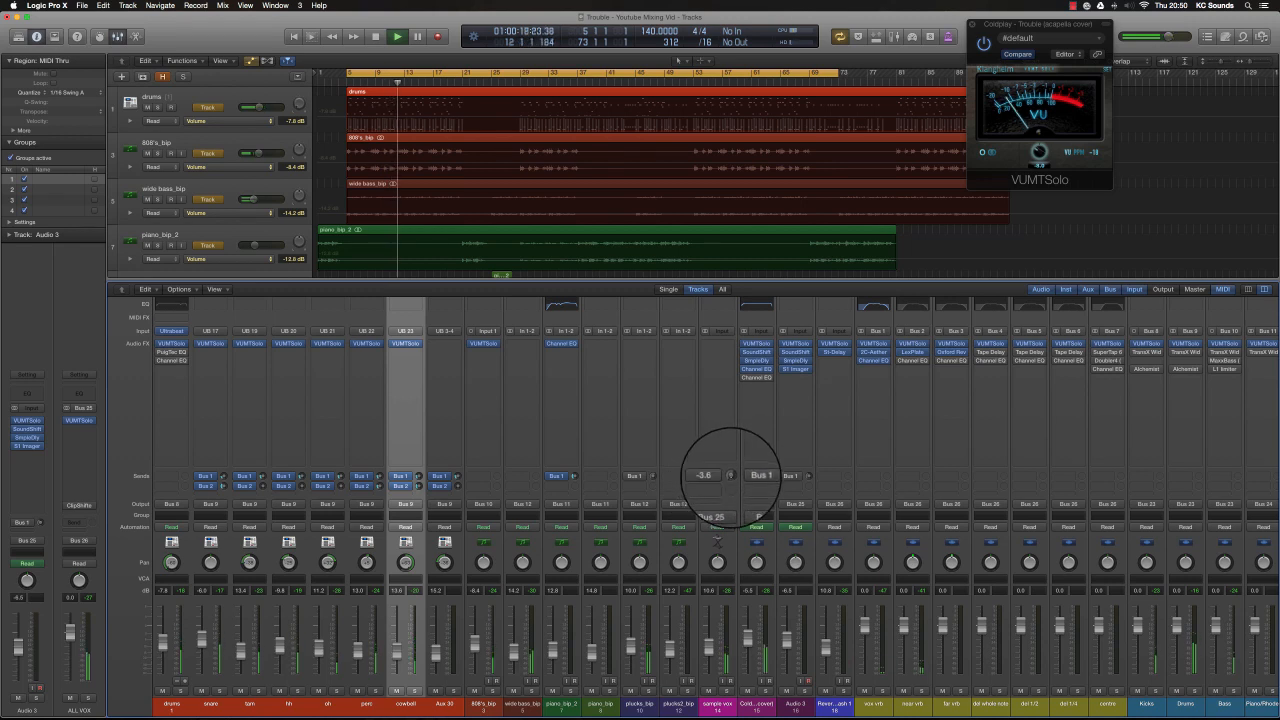
{"action": "left_click", "coordinate": [727, 691]}
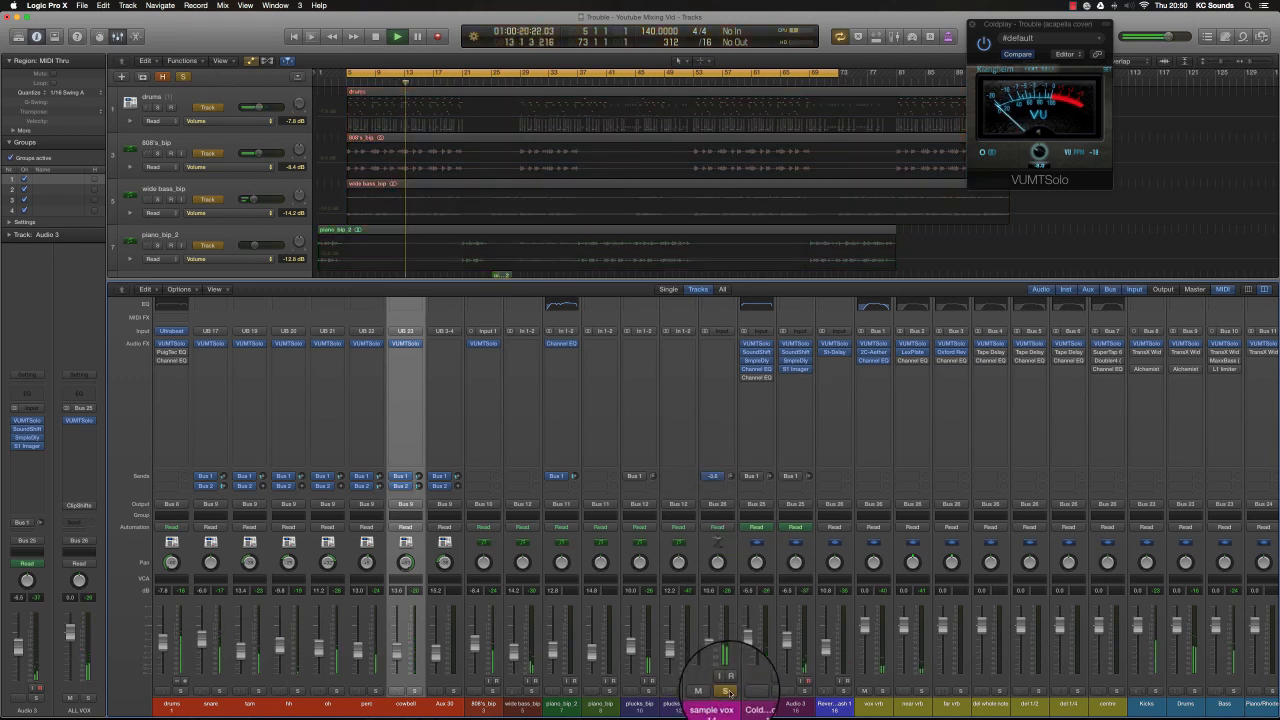
{"action": "key", "text": "space"}
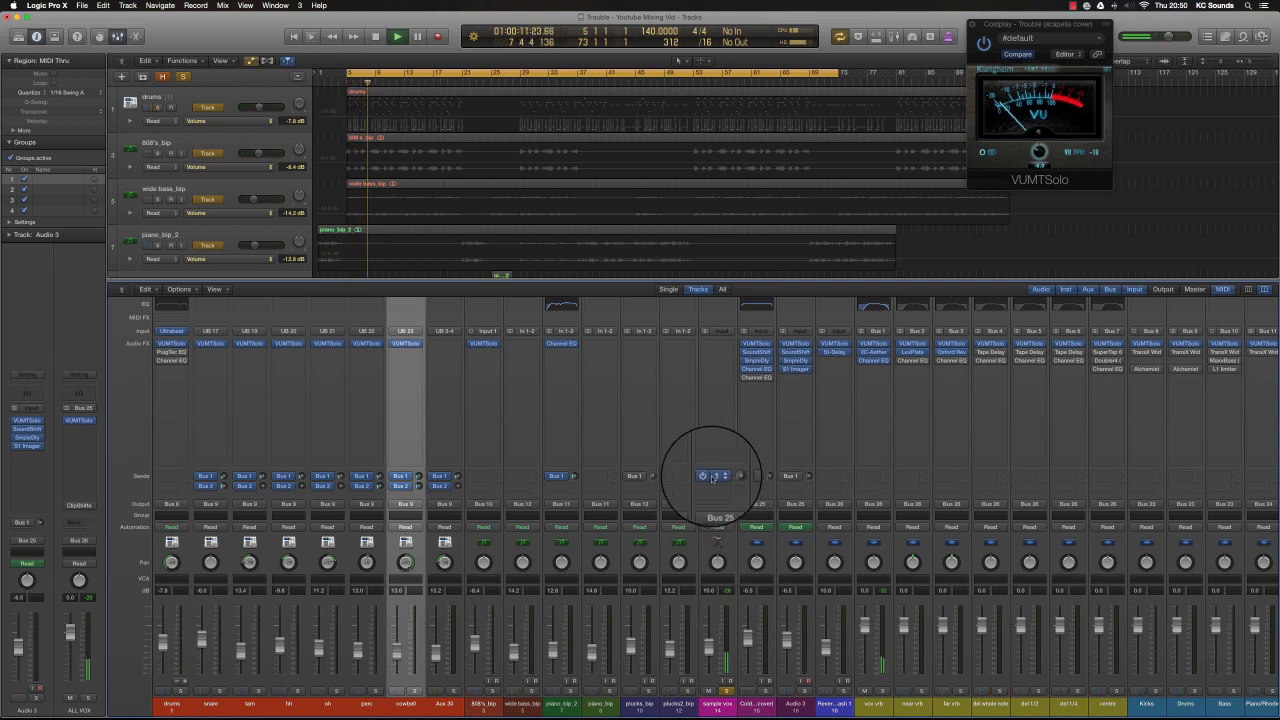
{"action": "left_click", "coordinate": [706, 477]}
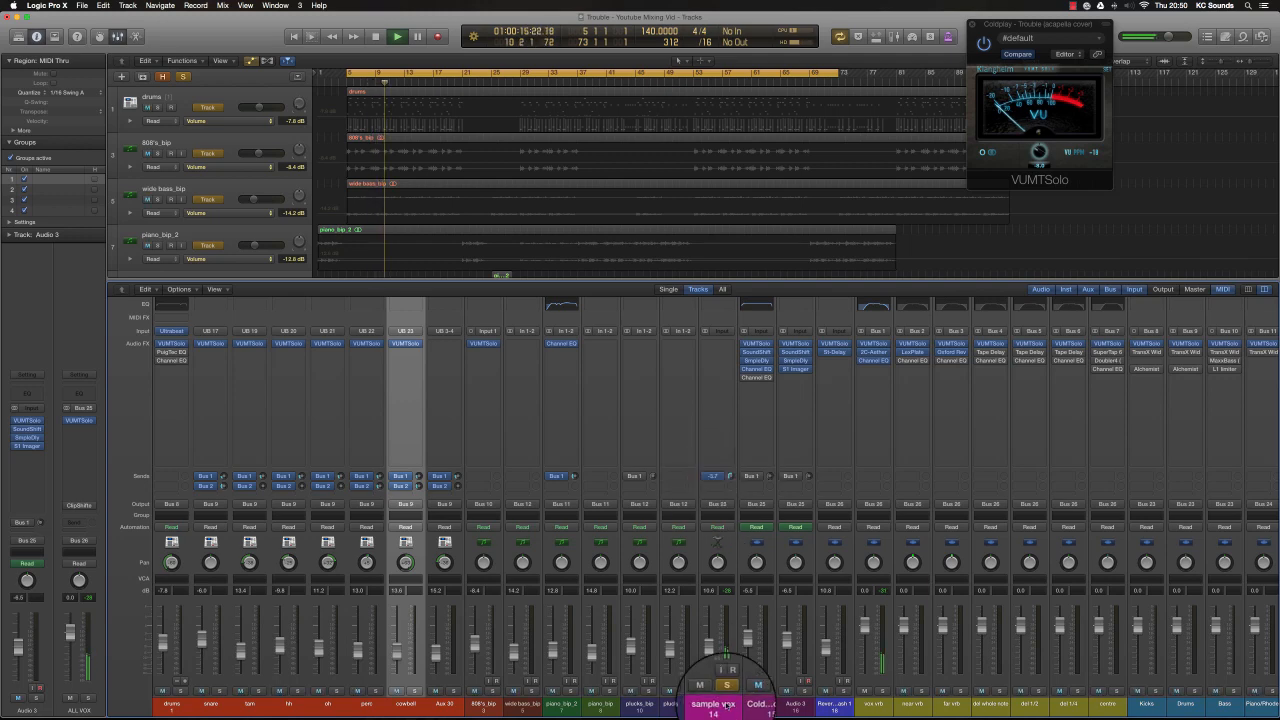
Step: Add a Channel EQ to sample vox with a bell cut of -8.5 dB at 305 Hz and unsolo the channel
{"action": "left_click", "coordinate": [720, 305]}
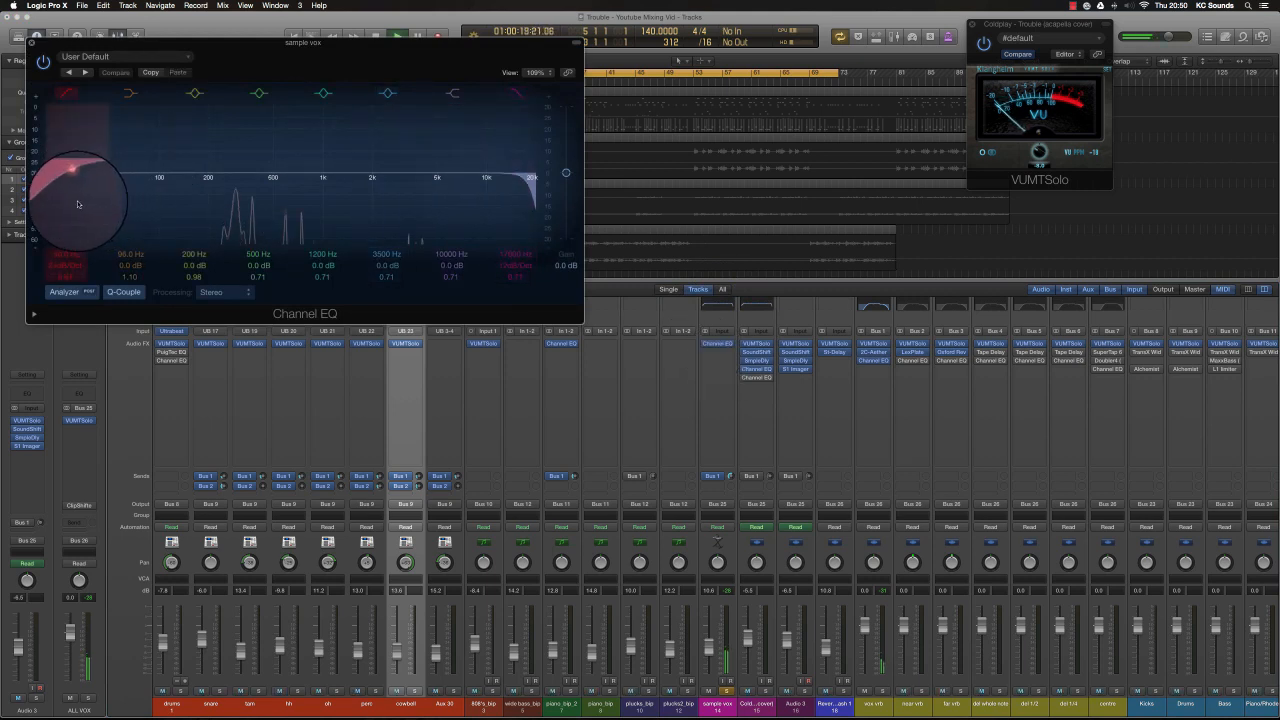
{"action": "left_click_drag", "start_coordinate": [249, 151], "coordinate": [239, 211]}
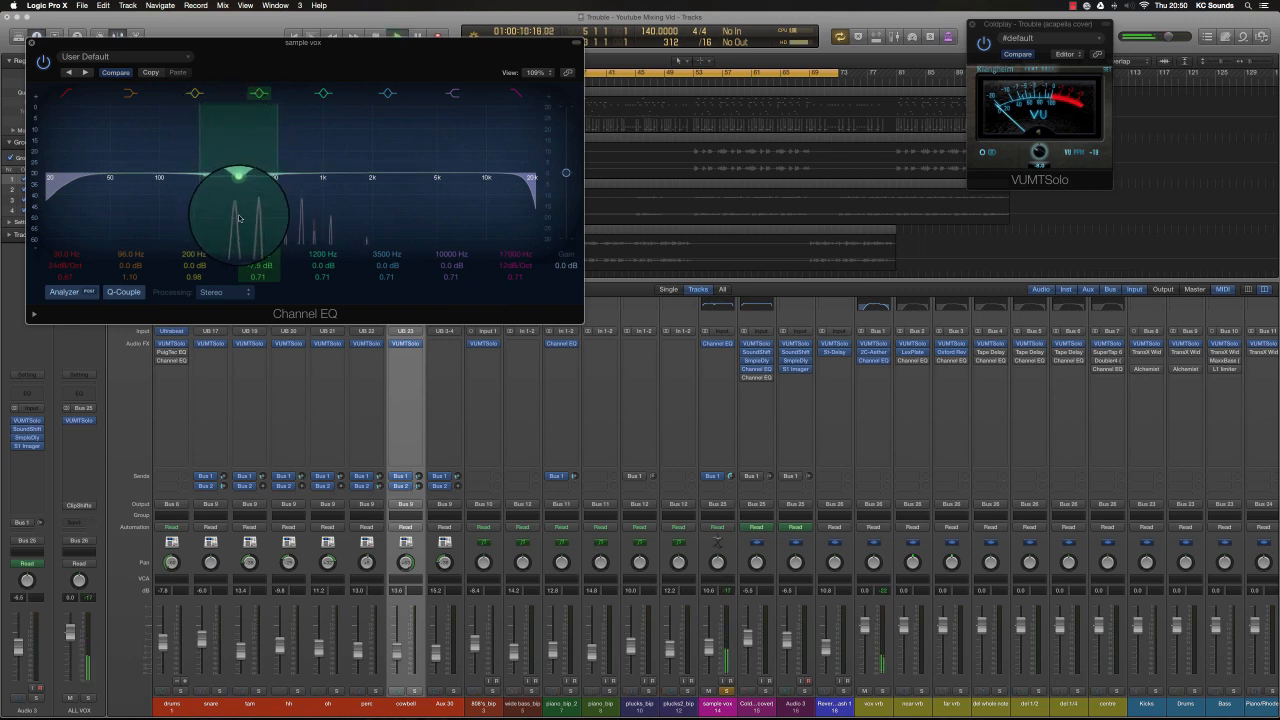
{"action": "left_click", "coordinate": [725, 690]}
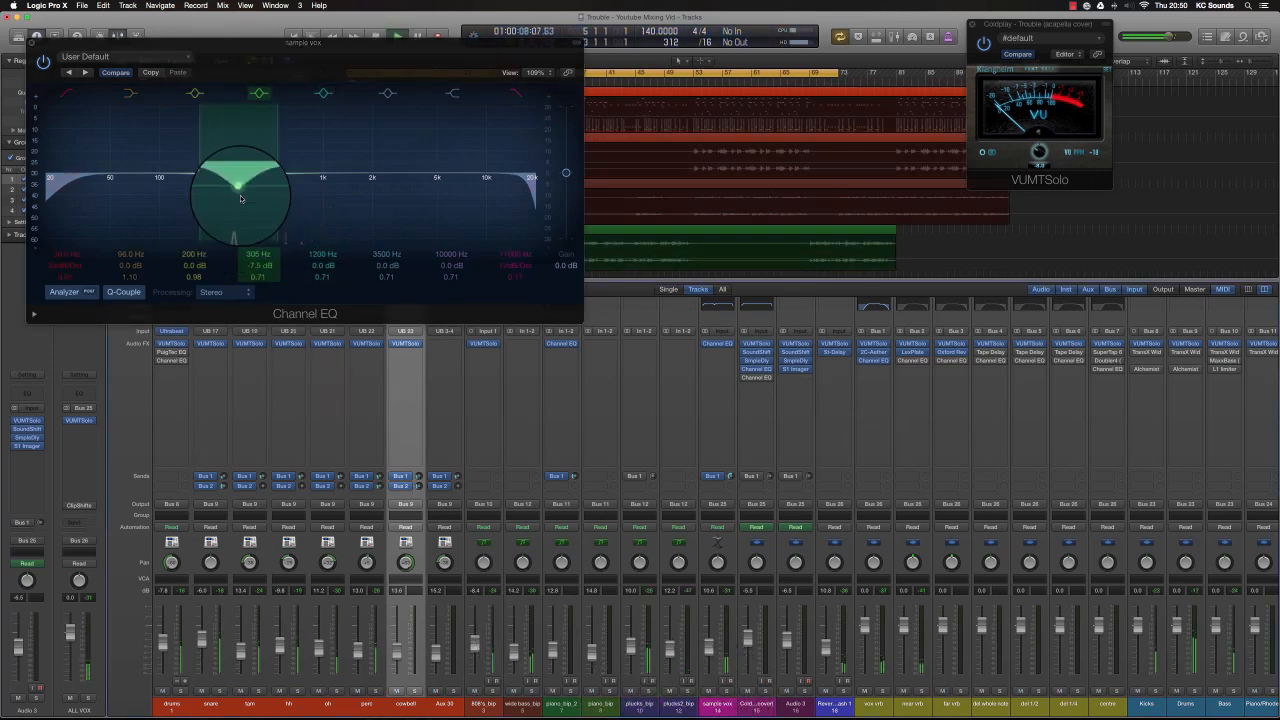
{"action": "left_click_drag", "start_coordinate": [239, 193], "coordinate": [239, 196]}
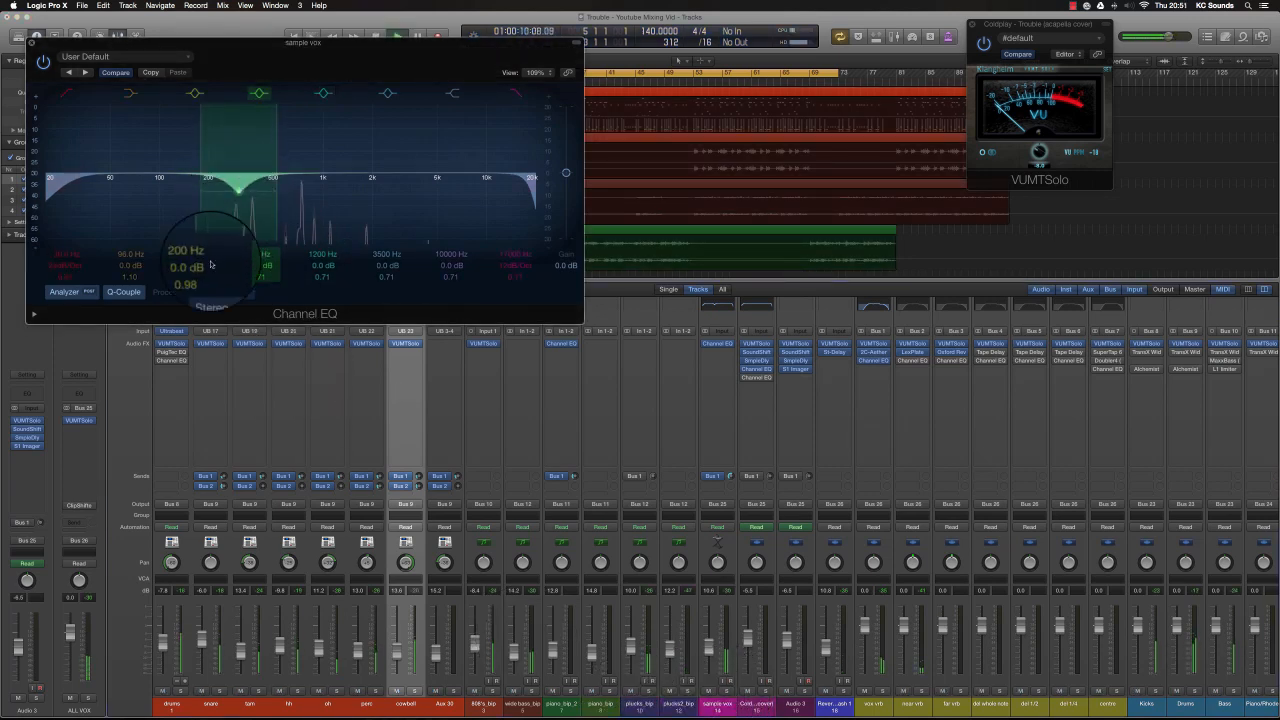
Step: Check the perc channel in solo, raise its fader to -7.2 dB and close the sample vox Channel EQ
{"action": "left_click", "coordinate": [375, 690]}
{"action": "left_click", "coordinate": [375, 690]}
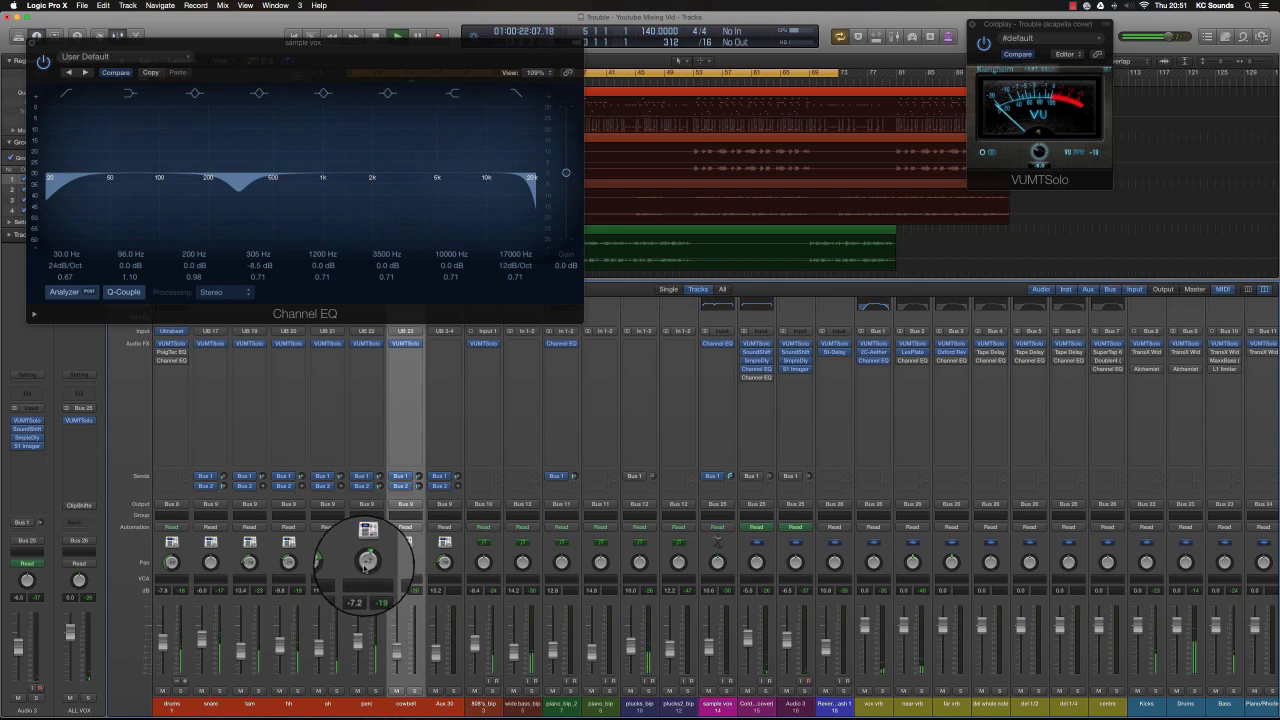
{"action": "left_click", "coordinate": [34, 44]}
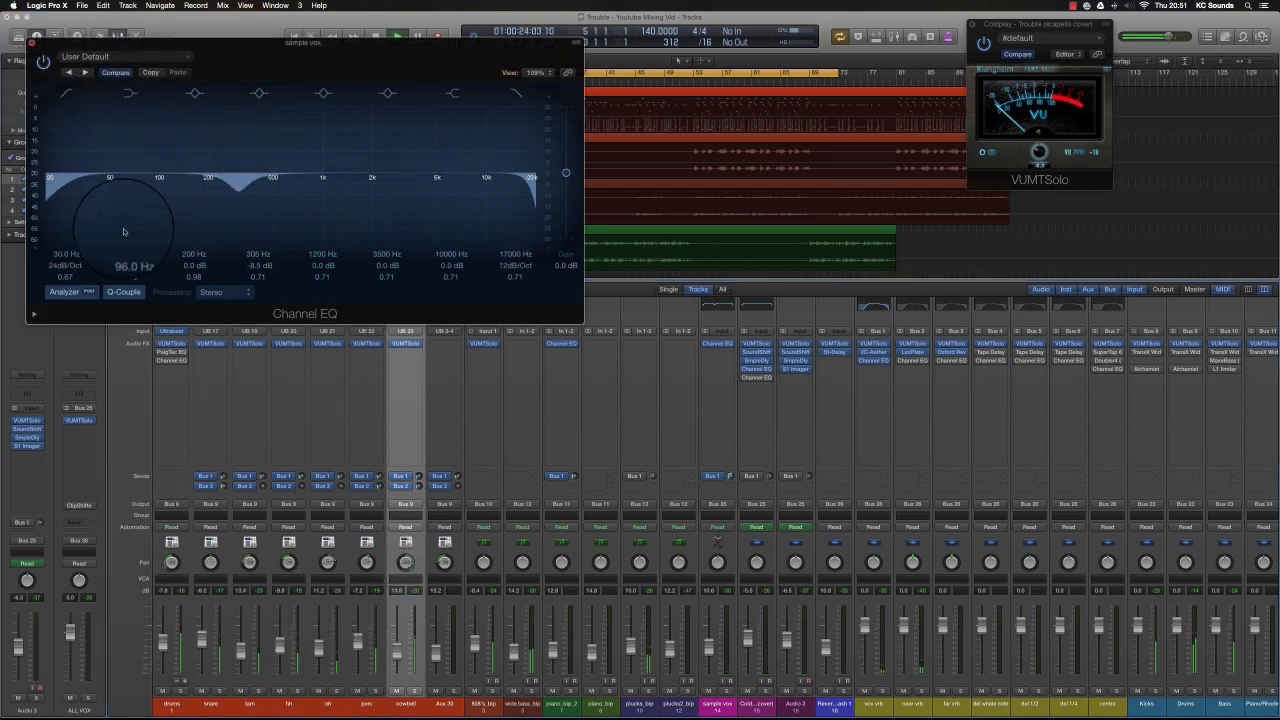
Step: Stop playback and lower the cowbell channel's send levels to Bus 1 and Bus 2
{"action": "key", "text": "space"}
{"action": "mouse_move", "coordinate": [418, 489]}
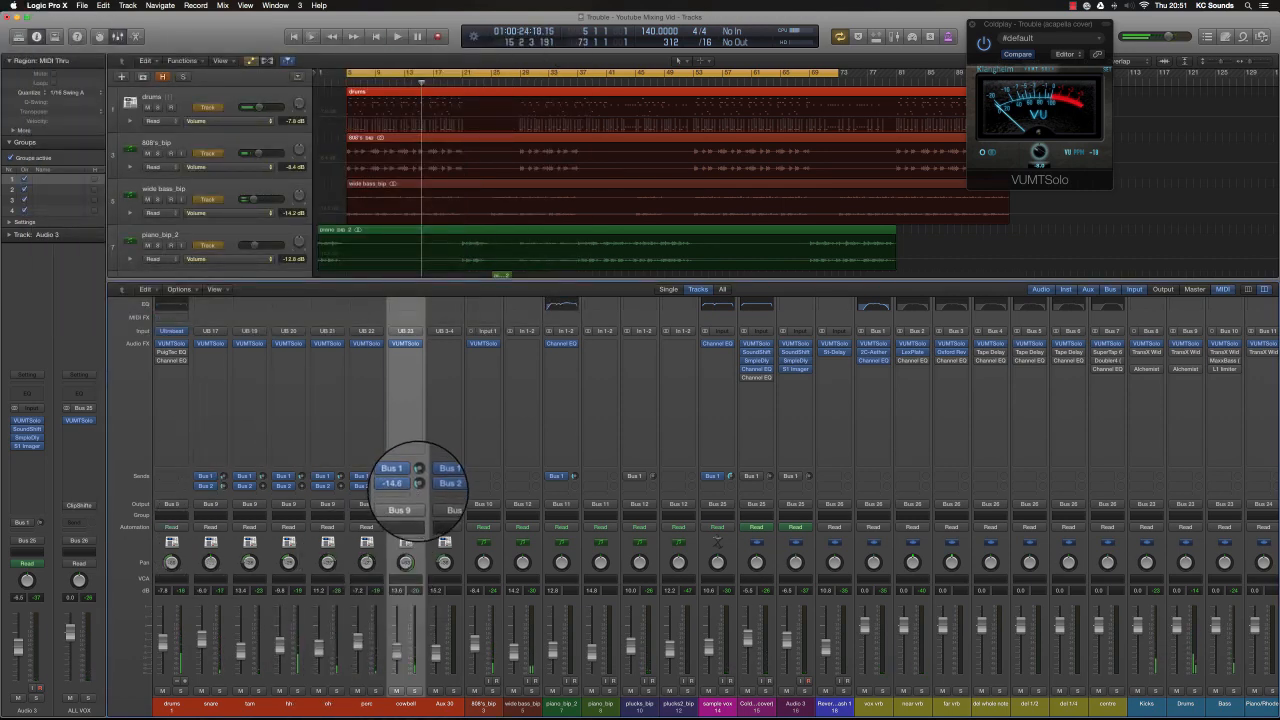
{"action": "left_click_drag", "start_coordinate": [418, 491], "coordinate": [420, 490]}
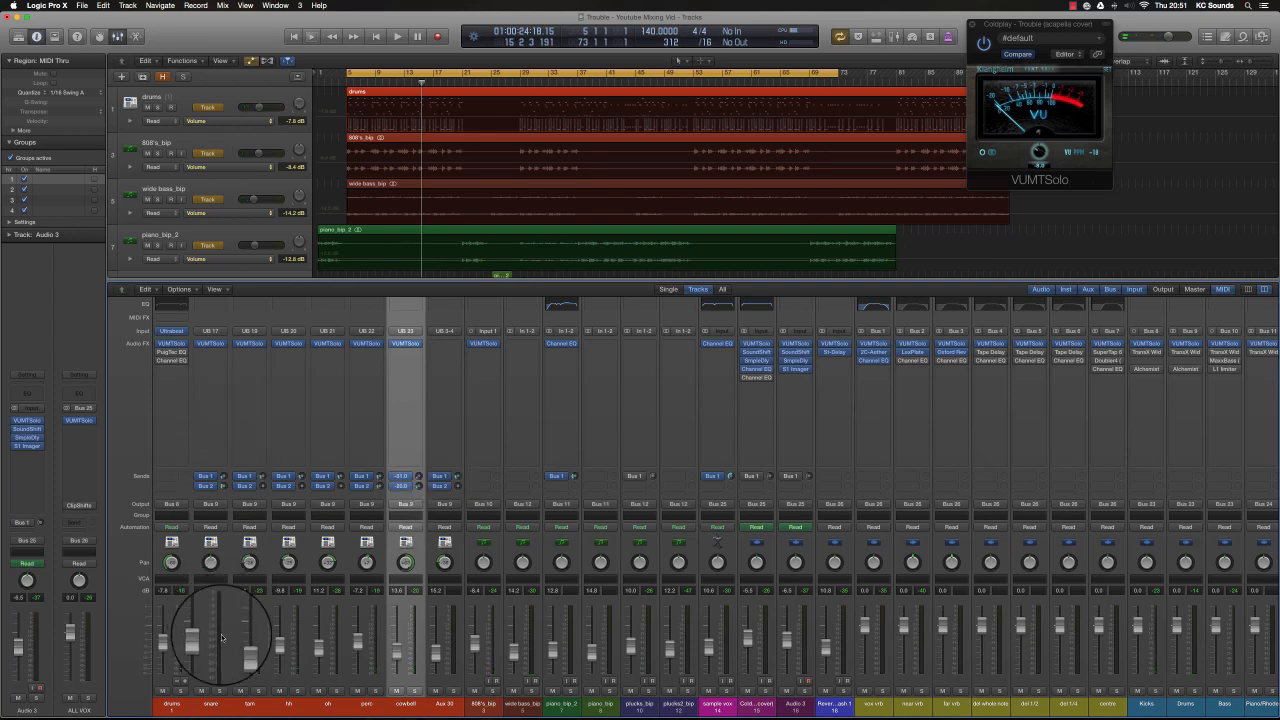
Step: Add a Channel EQ to the snare channel and cut 4350 Hz by 4.0 dB with a Q of 3.20 during playback
{"action": "left_click", "coordinate": [211, 306]}
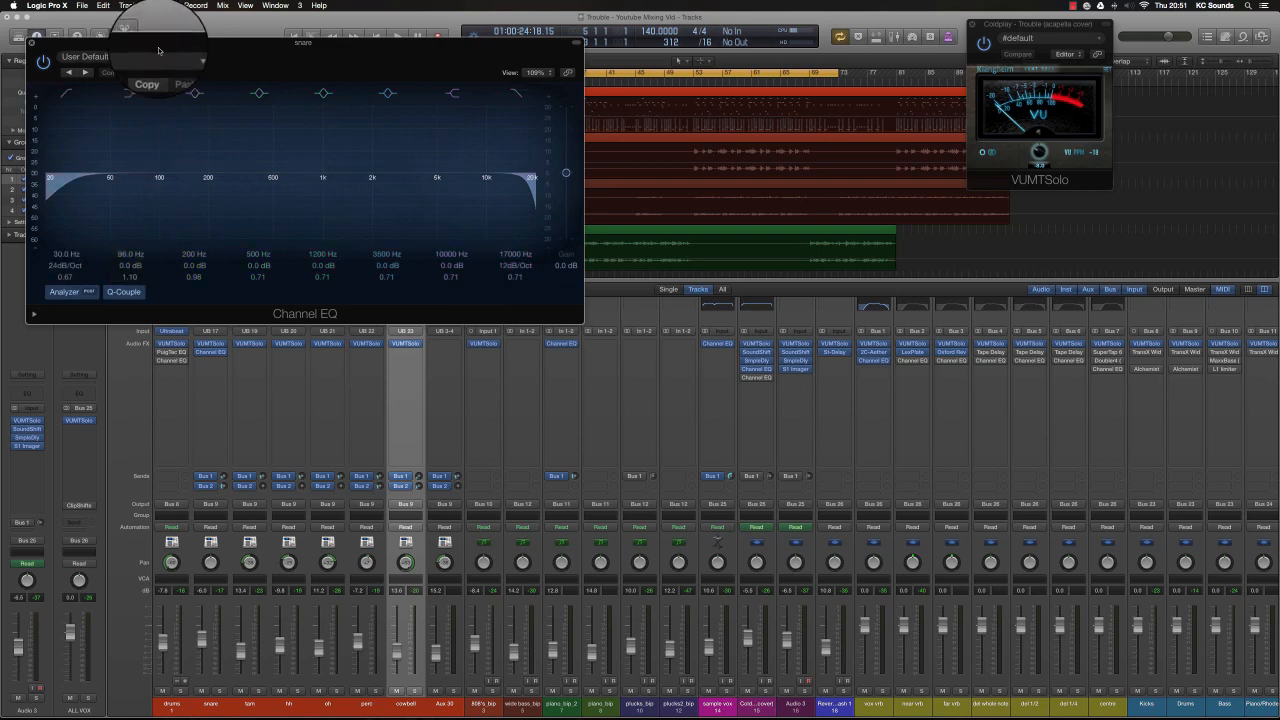
{"action": "left_click_drag", "start_coordinate": [371, 43], "coordinate": [759, 310]}
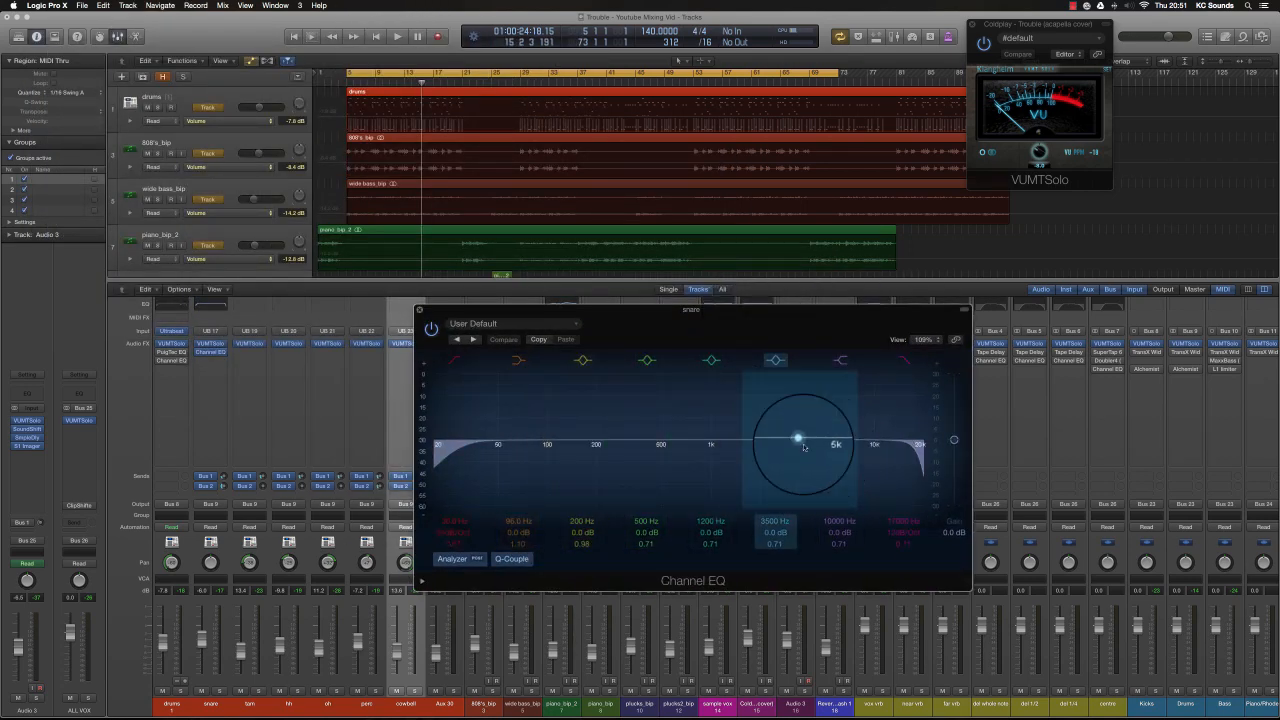
{"action": "left_click_drag", "start_coordinate": [763, 448], "coordinate": [853, 460]}
{"action": "key", "text": "space"}
{"action": "left_click_drag", "start_coordinate": [711, 544], "coordinate": [730, 524]}
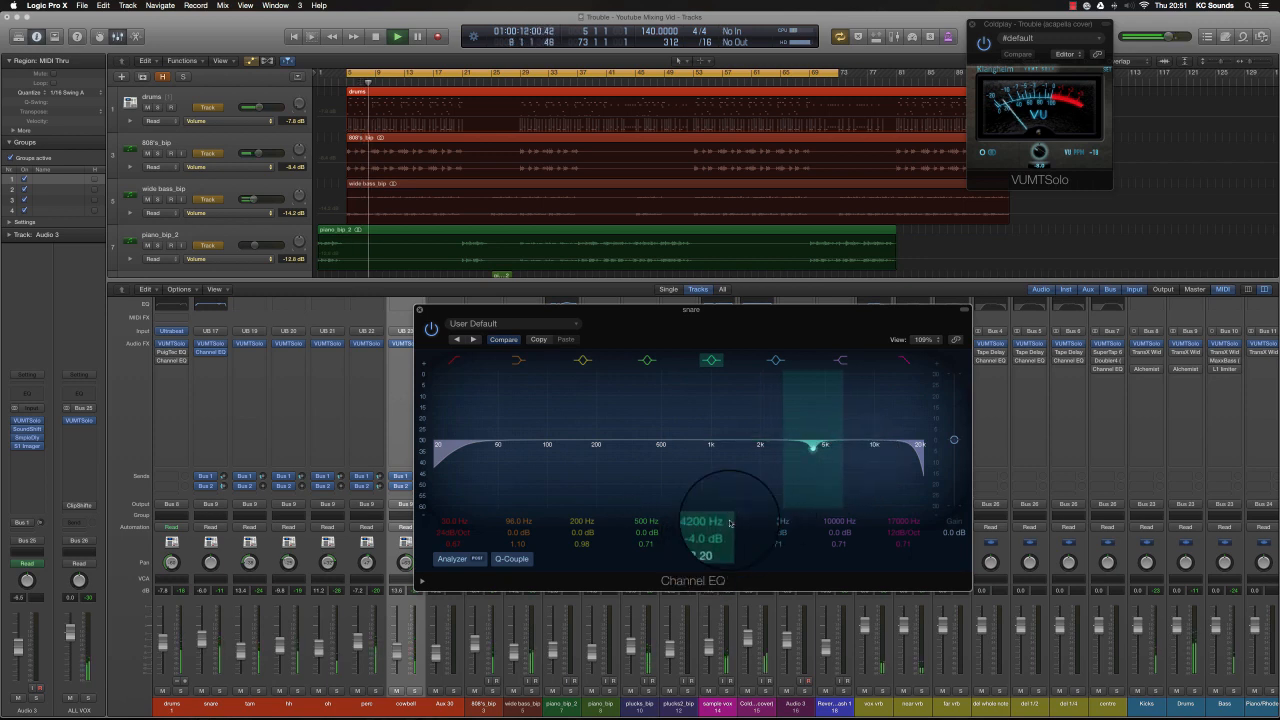
{"action": "left_click_drag", "start_coordinate": [814, 451], "coordinate": [816, 451]}
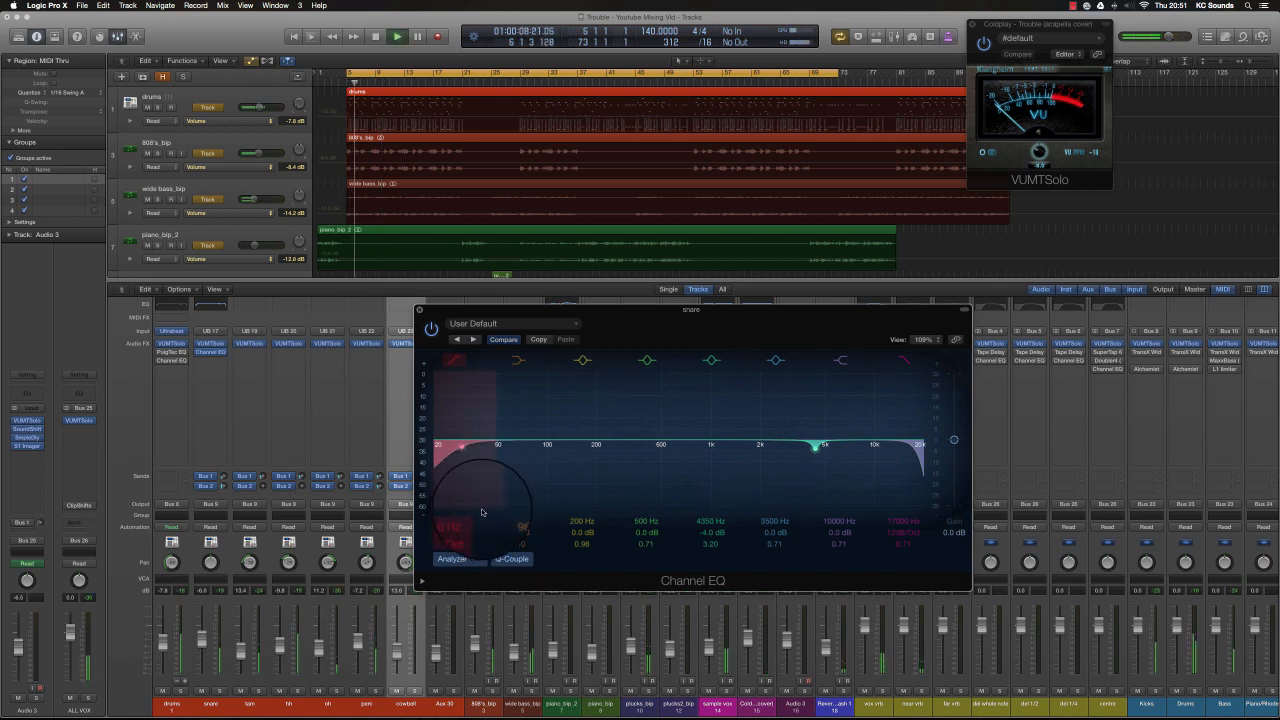
Step: Stop playback and set the low cut in the snare's Channel EQ to 20 Hz with a 12 dB/Oct slope
{"action": "key", "text": "space"}
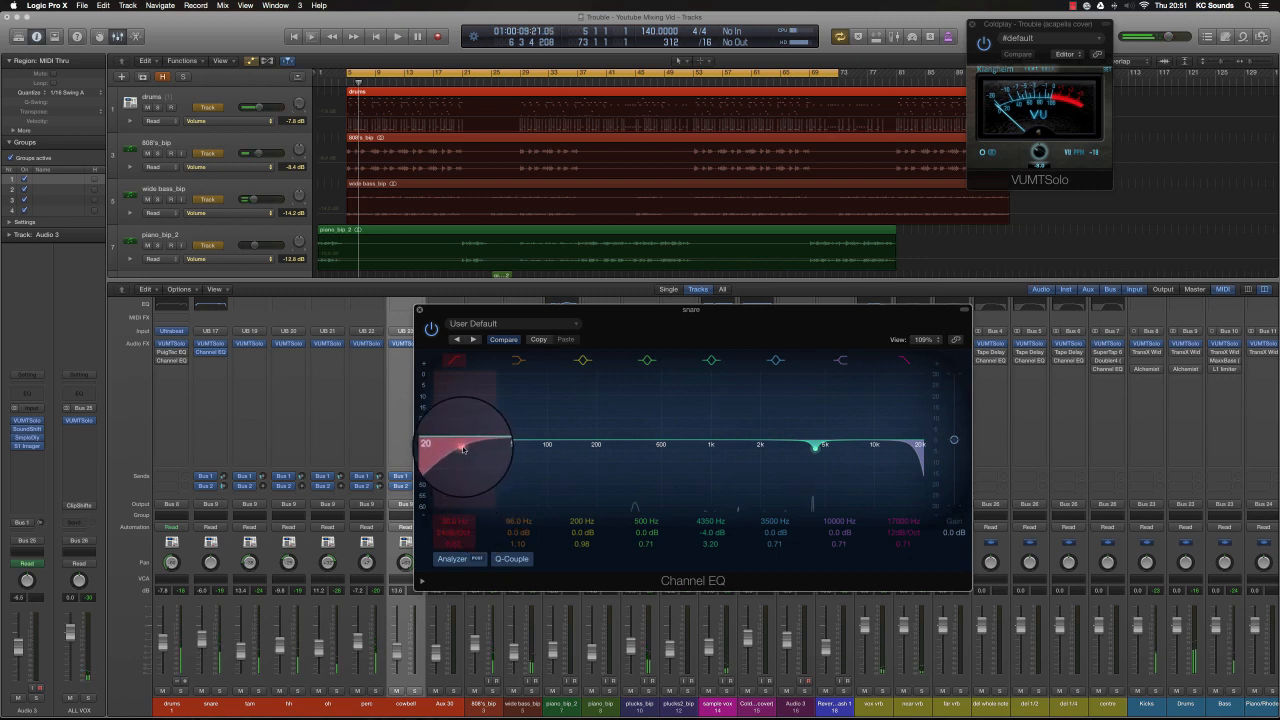
{"action": "left_click_drag", "start_coordinate": [462, 448], "coordinate": [552, 452]}
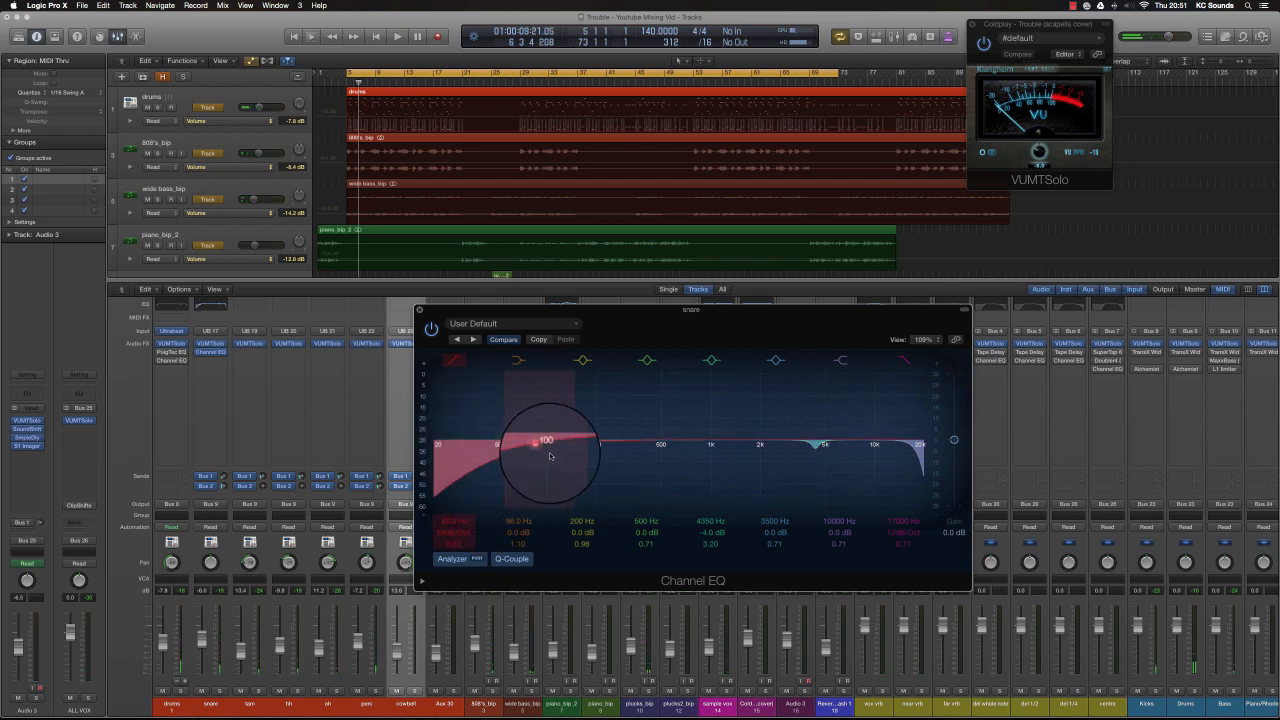
{"action": "left_click", "coordinate": [454, 528], "text": "alt"}
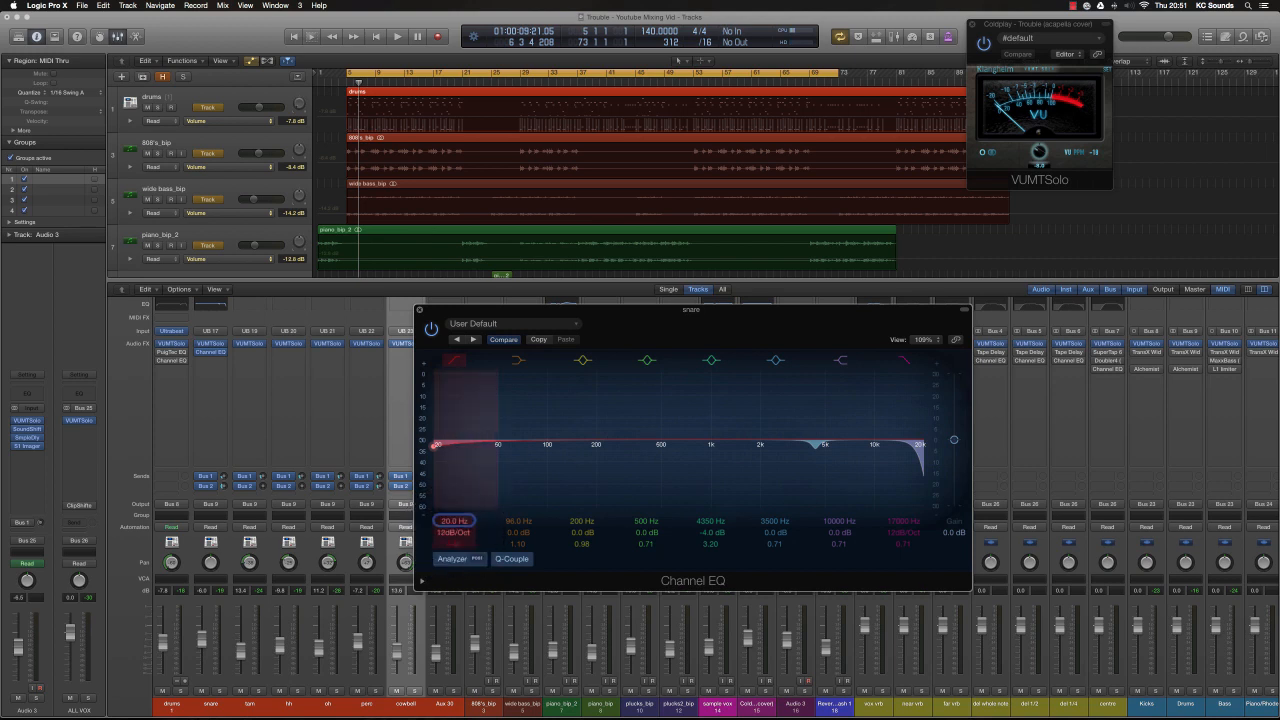
Step: On the snare's Channel EQ, set a low cut at 130 Hz with 24 dB/Oct and dip 345 Hz by 4.5 dB during playback
{"action": "left_click_drag", "start_coordinate": [454, 534], "coordinate": [452, 531]}
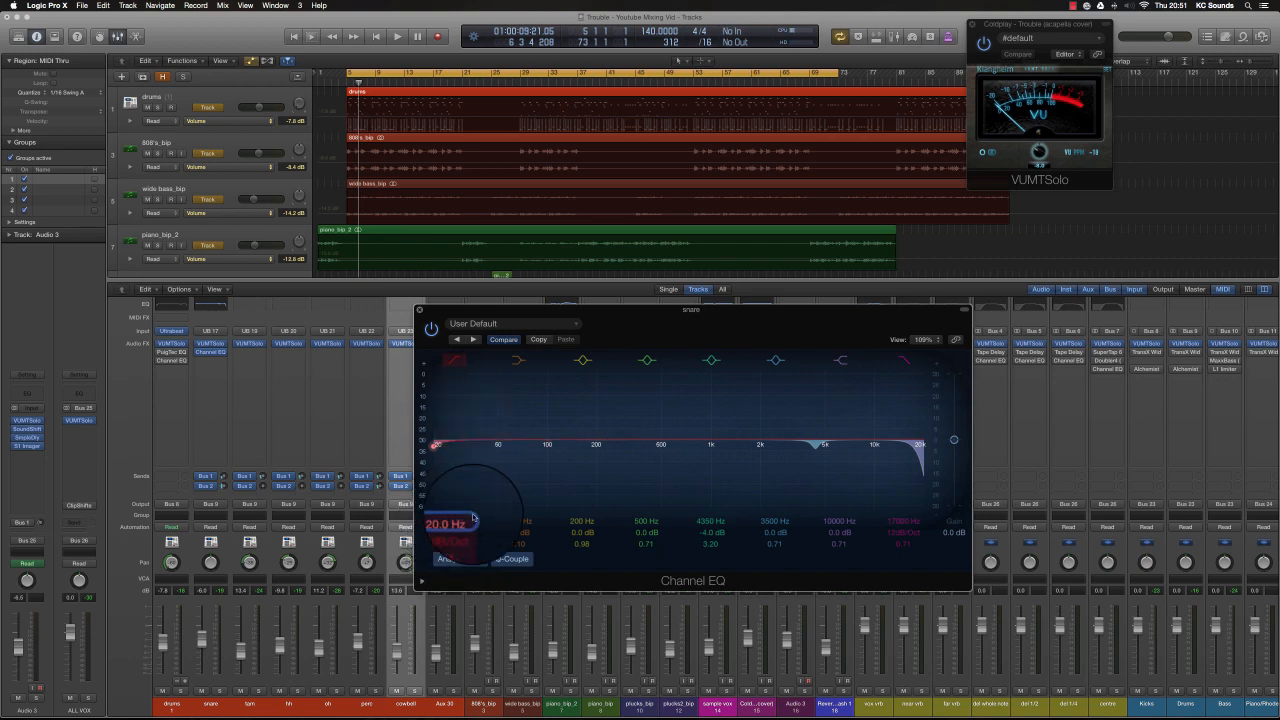
{"action": "left_click_drag", "start_coordinate": [454, 520], "coordinate": [454, 505]}
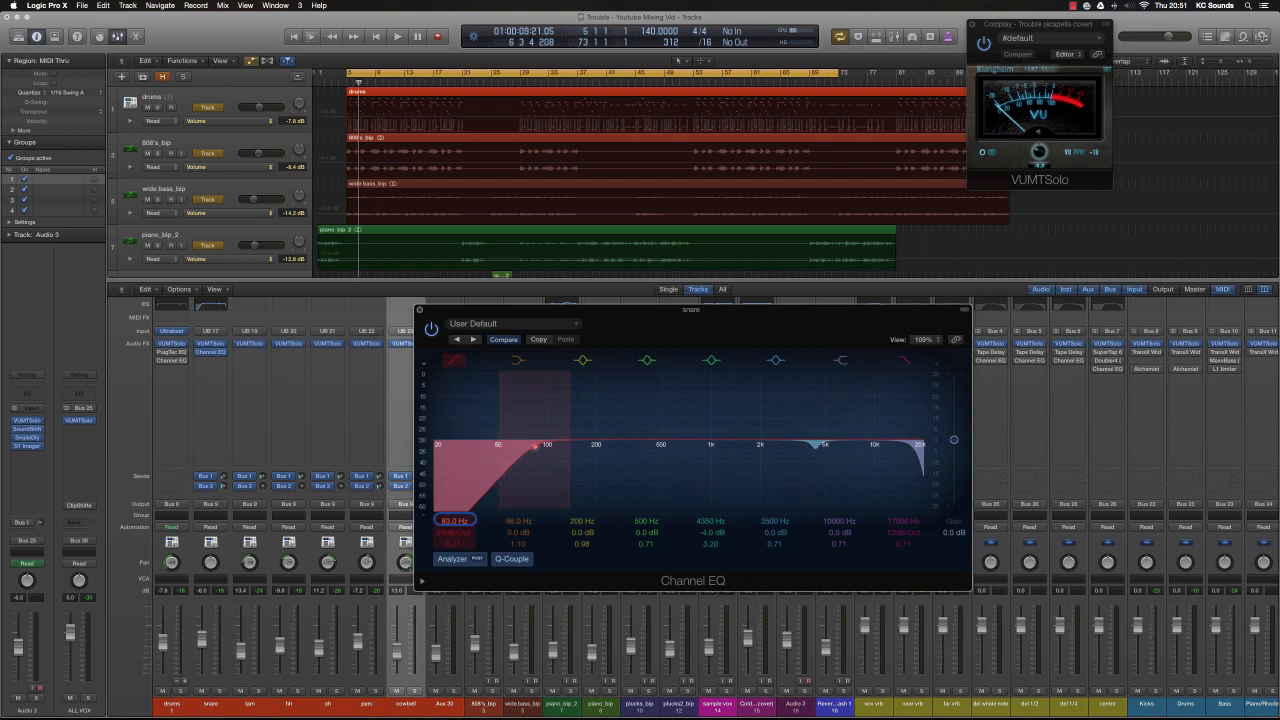
{"action": "key", "text": "space"}
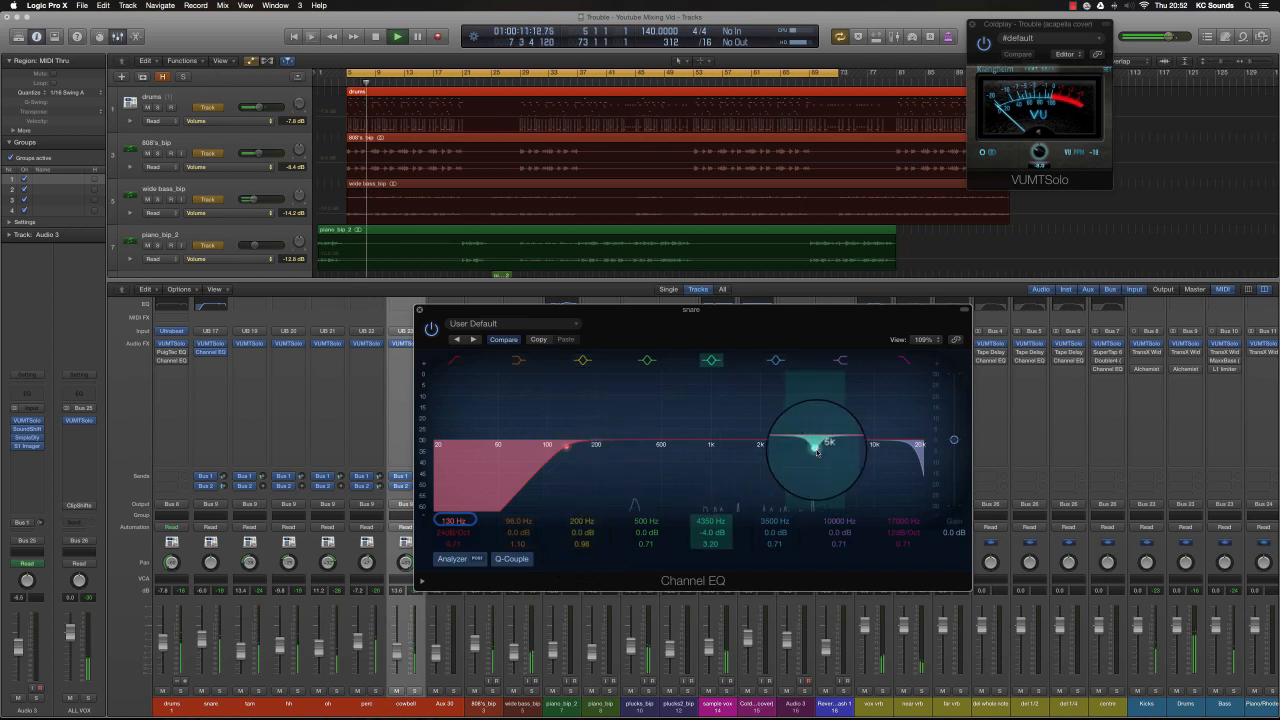
{"action": "left_click_drag", "start_coordinate": [660, 443], "coordinate": [633, 457]}
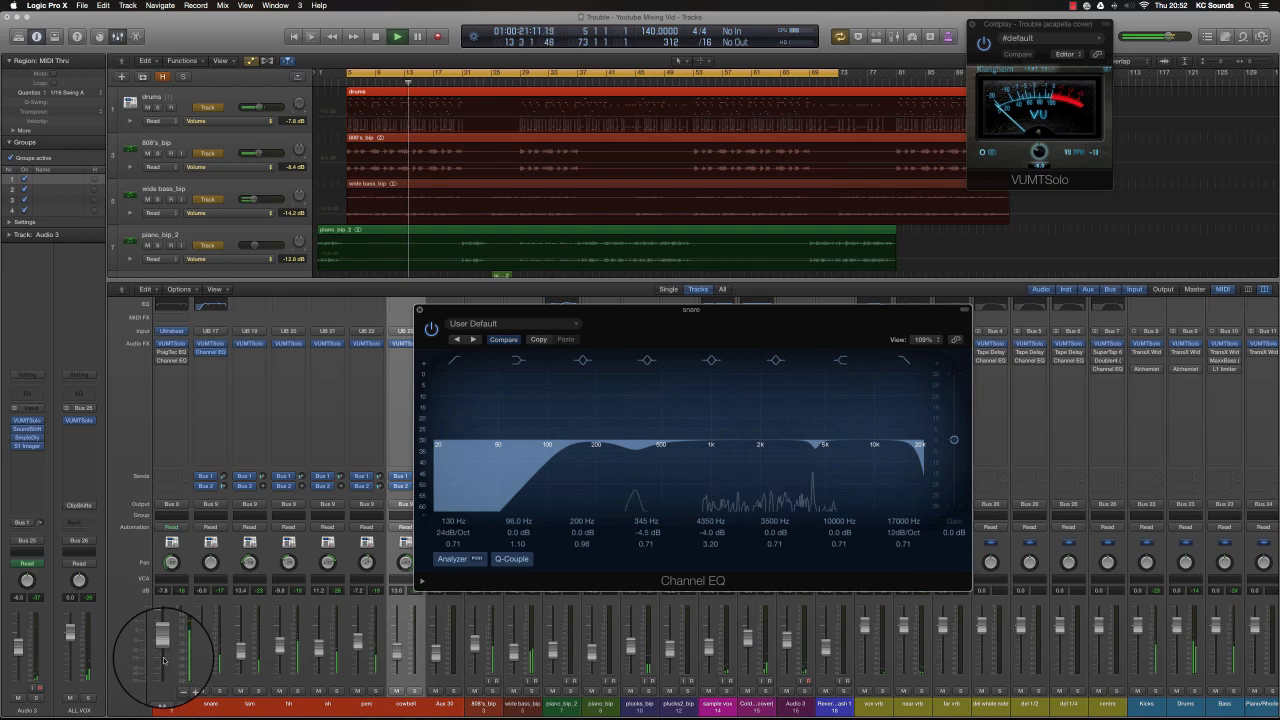
Step: Raise the drums track's volume to -5.7 dB and stop playback
{"action": "left_click_drag", "start_coordinate": [164, 660], "coordinate": [163, 648]}
{"action": "scroll", "coordinate": [1100, 510], "scroll_direction": "right", "scroll_amount": 10}
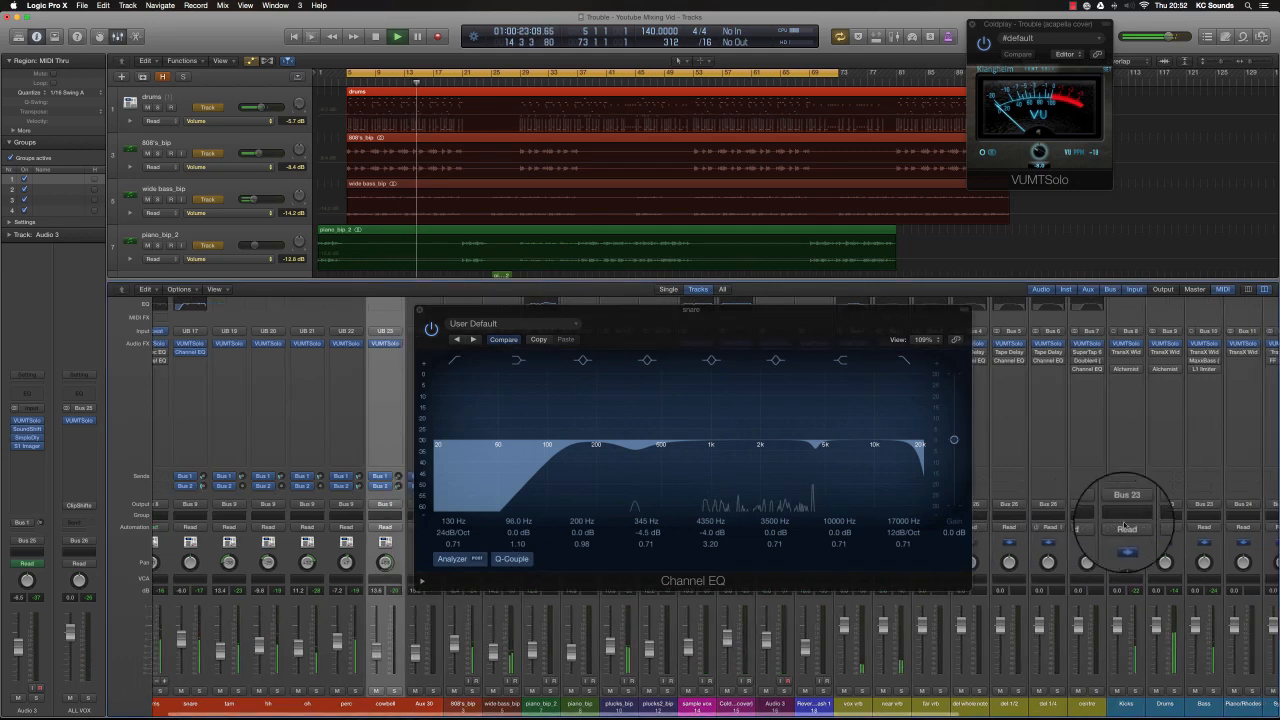
{"action": "scroll", "coordinate": [1192, 465], "scroll_direction": "left", "scroll_amount": 2}
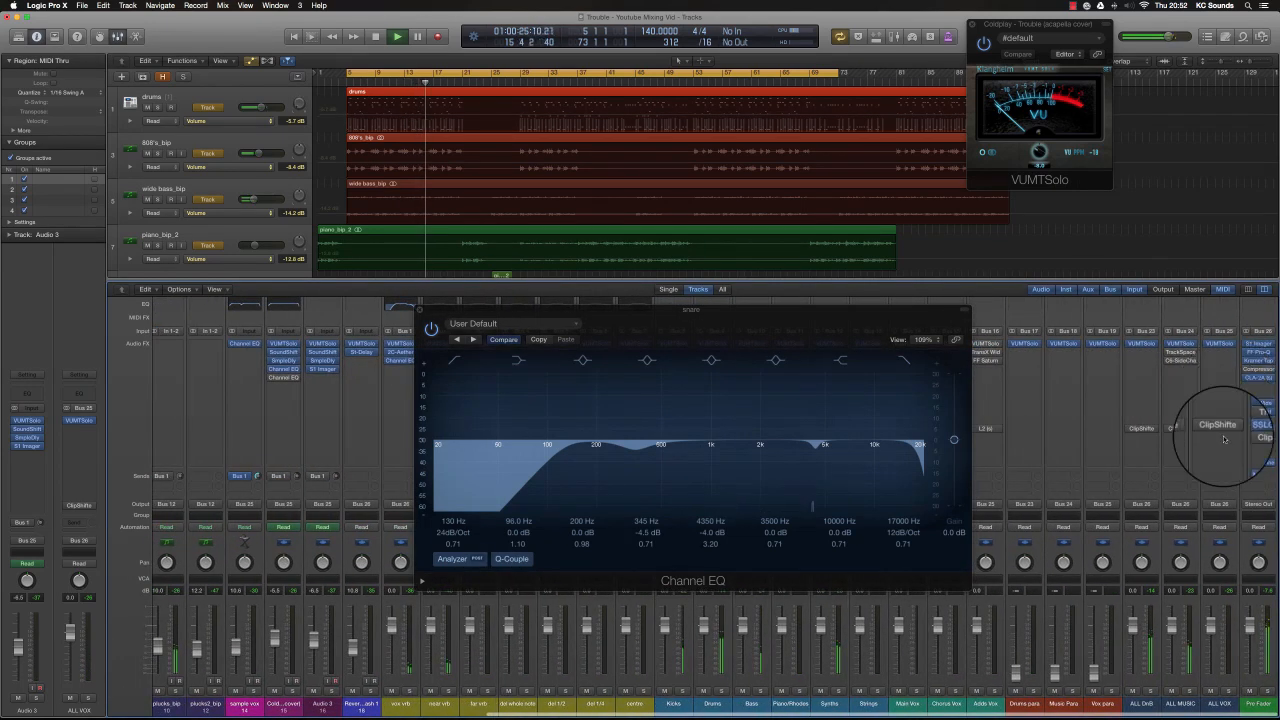
{"action": "key", "text": "space"}
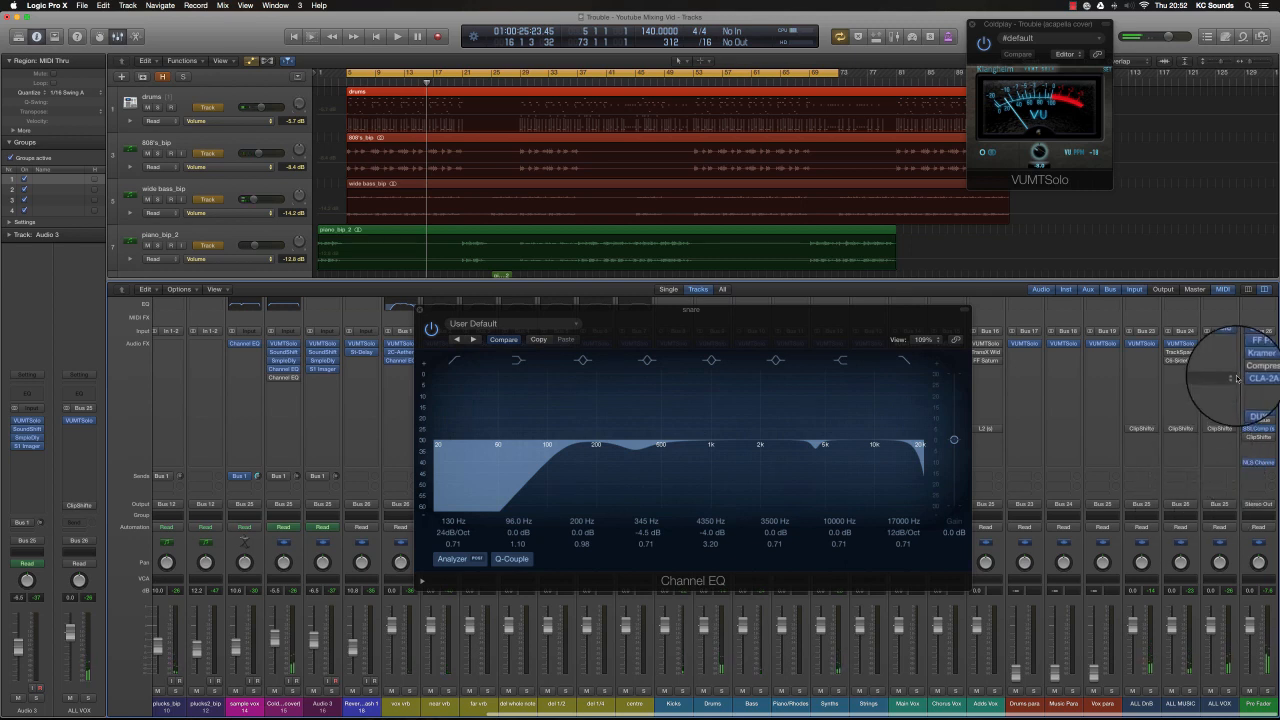
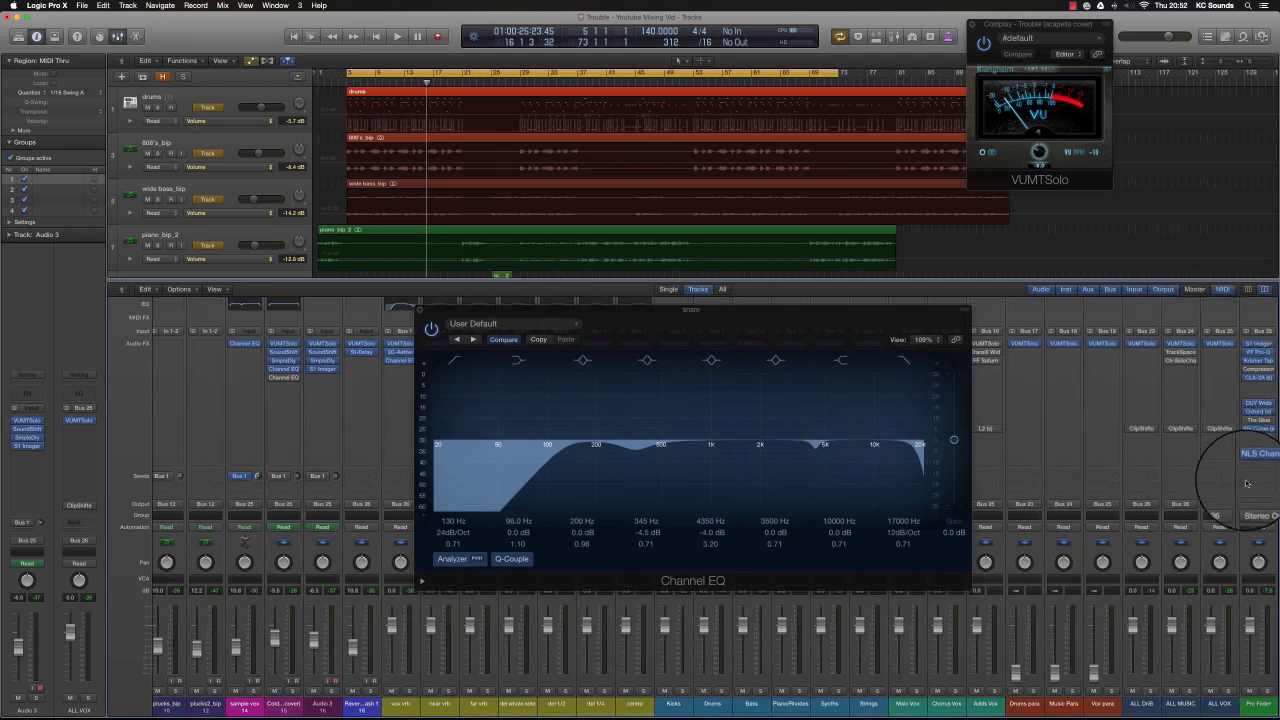
Step: Open the TT Dynamic Range Meter on the Output channel, move it aside and close the snare's Channel EQ window
{"action": "scroll", "coordinate": [1246, 484], "scroll_direction": "right", "scroll_amount": 2}
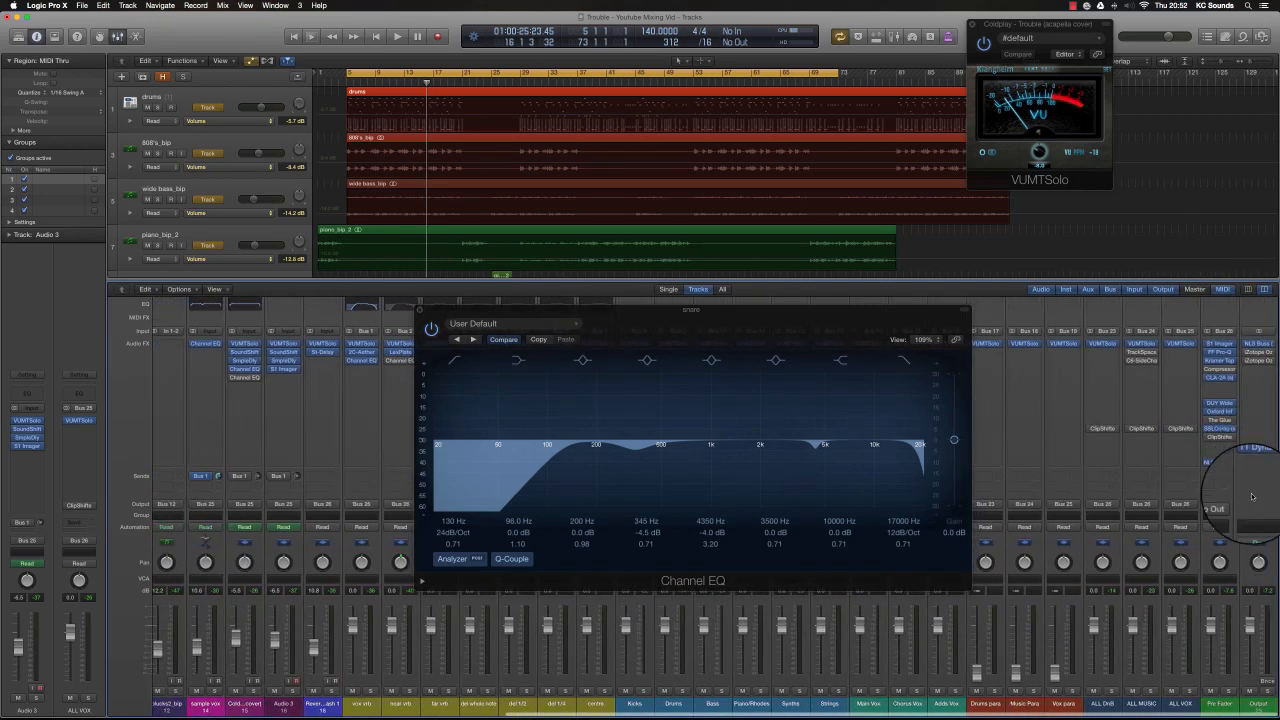
{"action": "left_click", "coordinate": [1251, 496]}
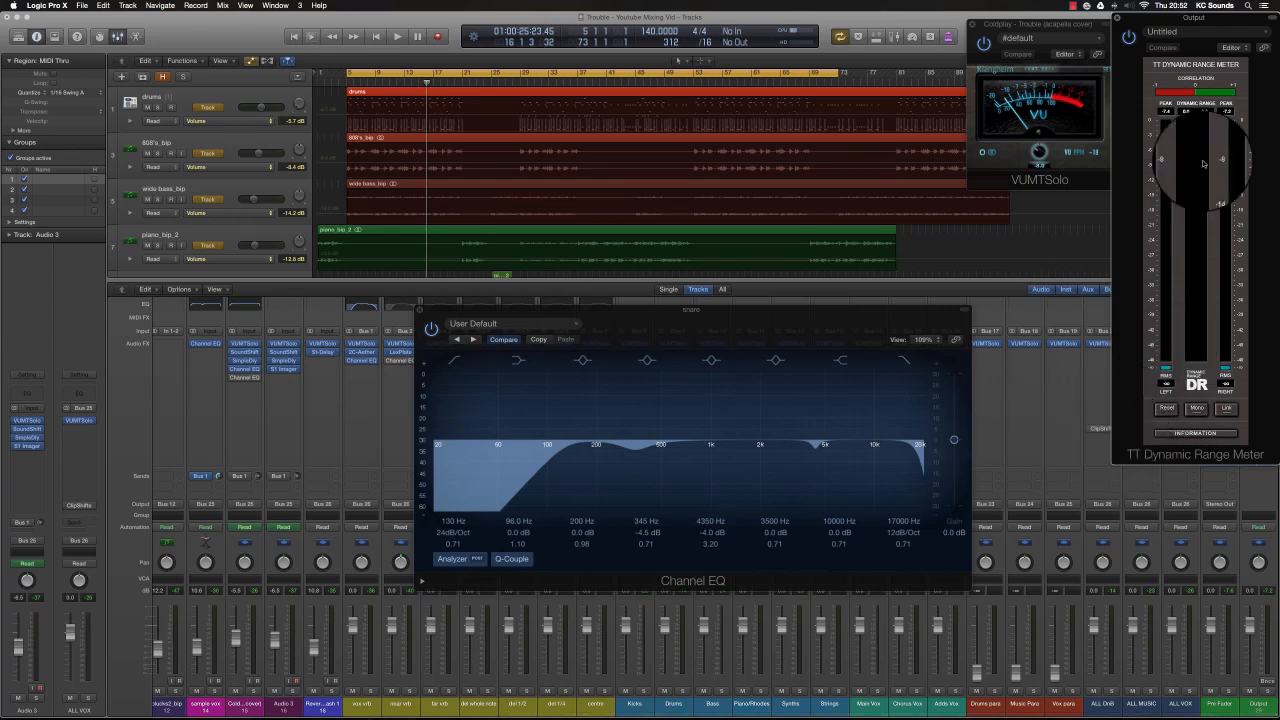
{"action": "left_click_drag", "start_coordinate": [1127, 15], "coordinate": [253, 5]}
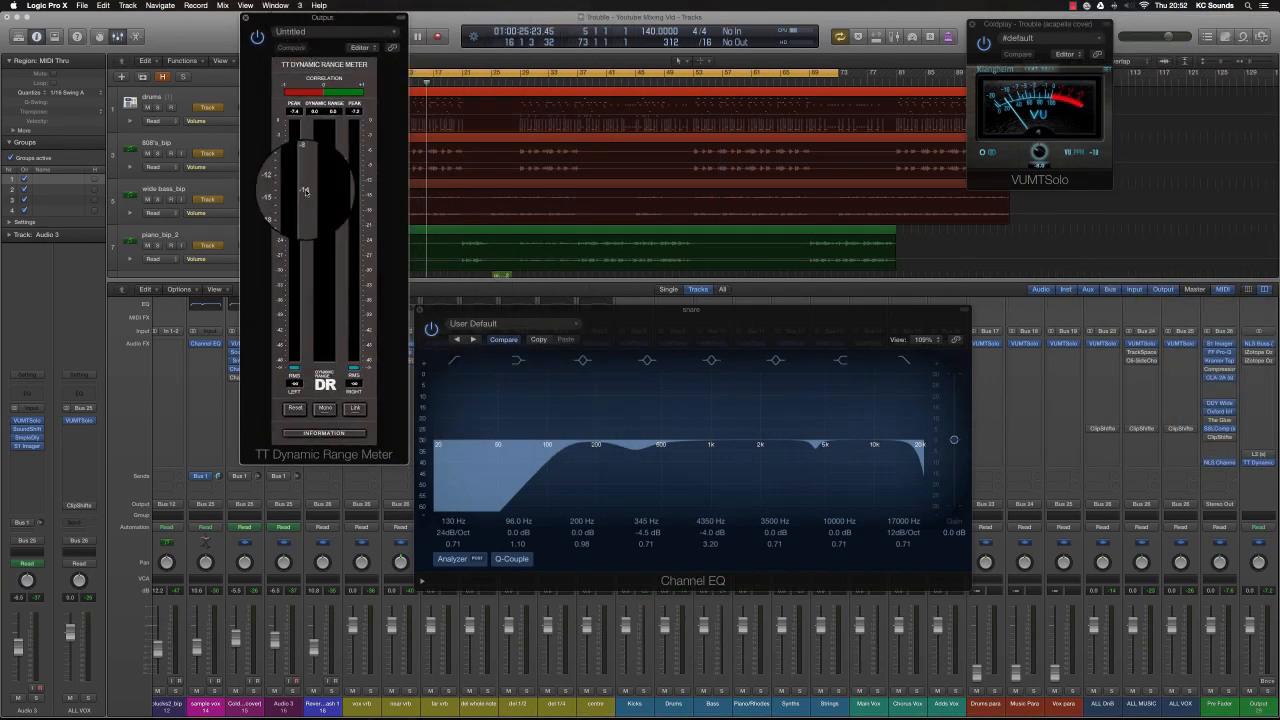
{"action": "left_click_drag", "start_coordinate": [470, 312], "coordinate": [497, 45]}
{"action": "left_click", "coordinate": [465, 43]}
Step: Play the soloed Kicks and Bass buses and place the dynamic range meter over the mixer to watch their levels
{"action": "key", "text": "space"}
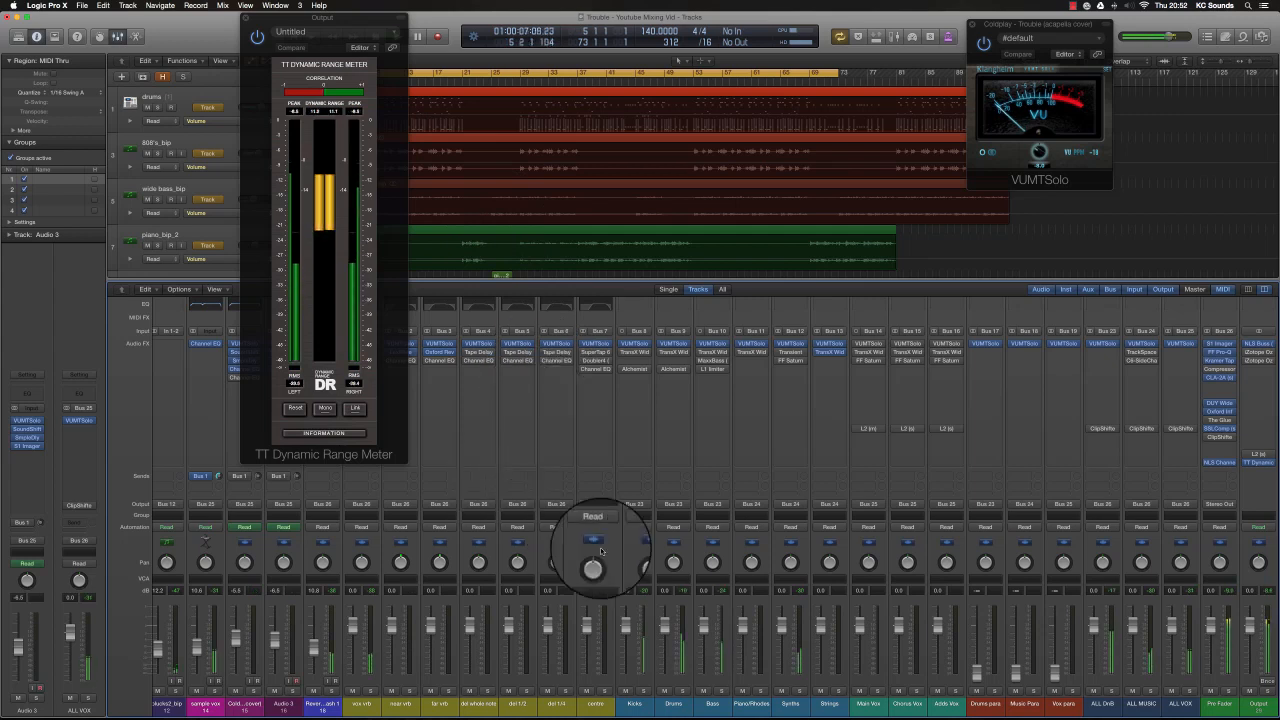
{"action": "left_click", "coordinate": [683, 690]}
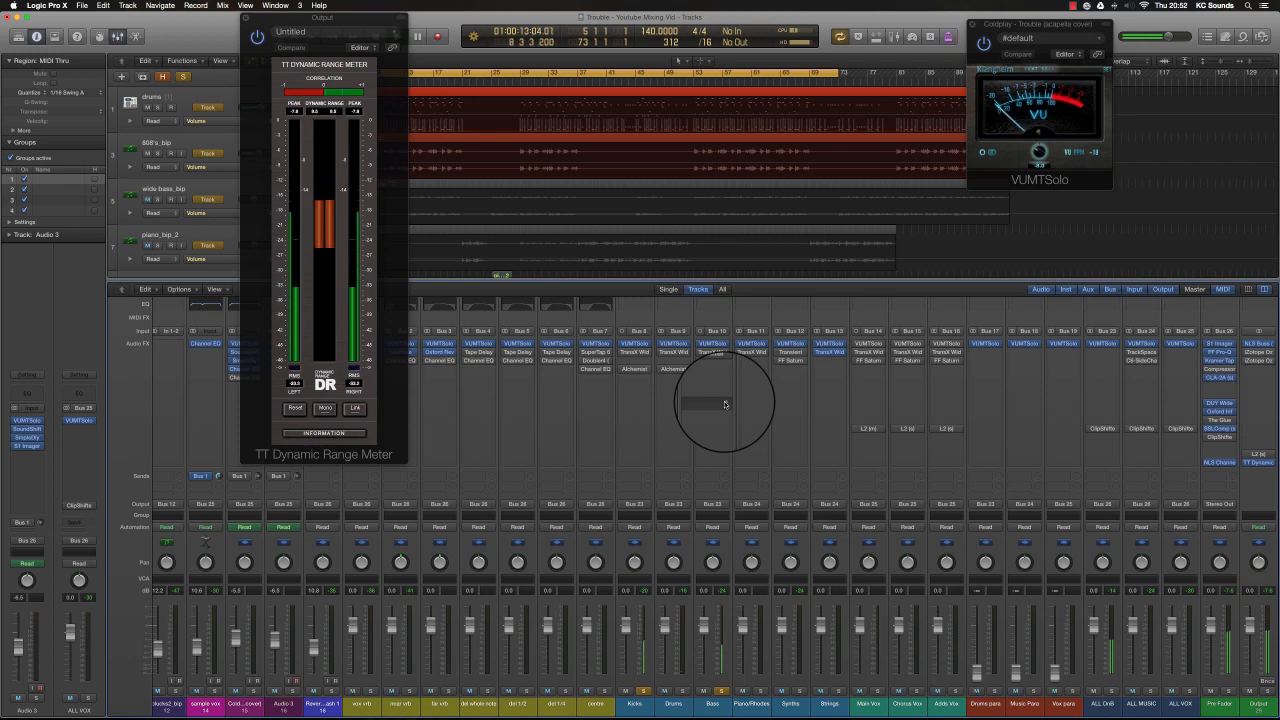
{"action": "left_click_drag", "start_coordinate": [725, 404], "coordinate": [725, 404]}
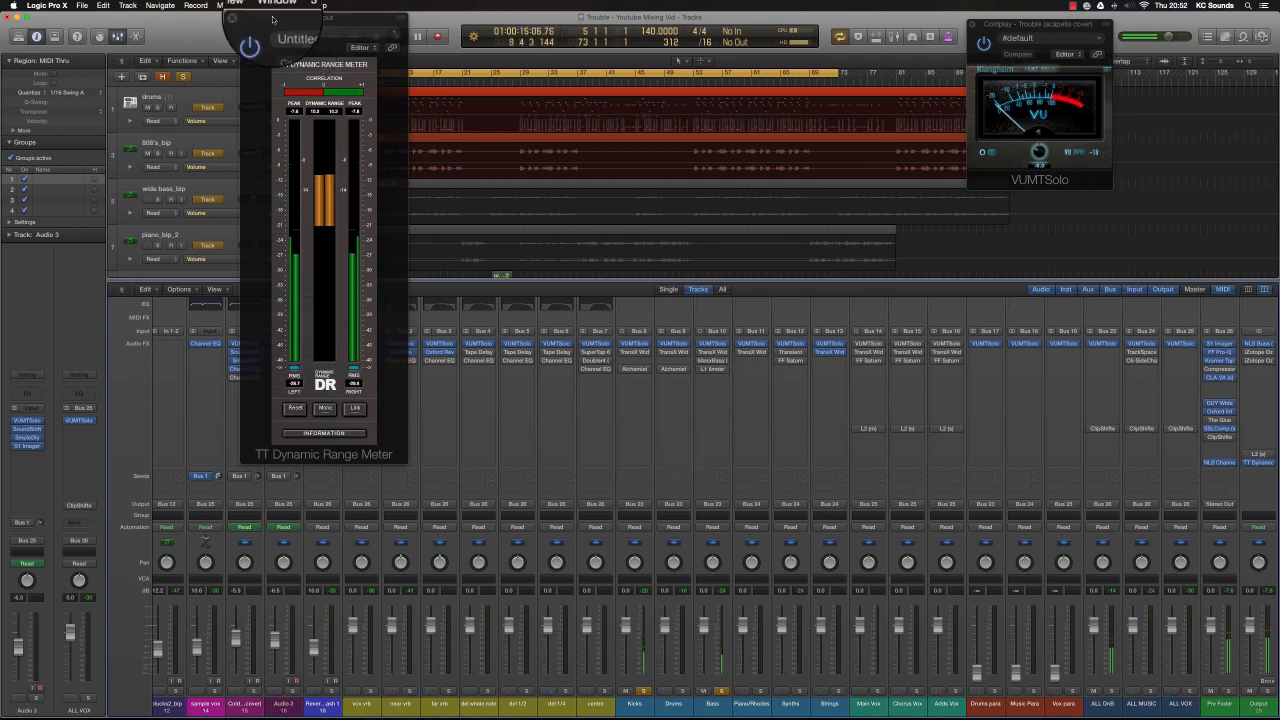
{"action": "left_click_drag", "start_coordinate": [289, 21], "coordinate": [838, 220]}
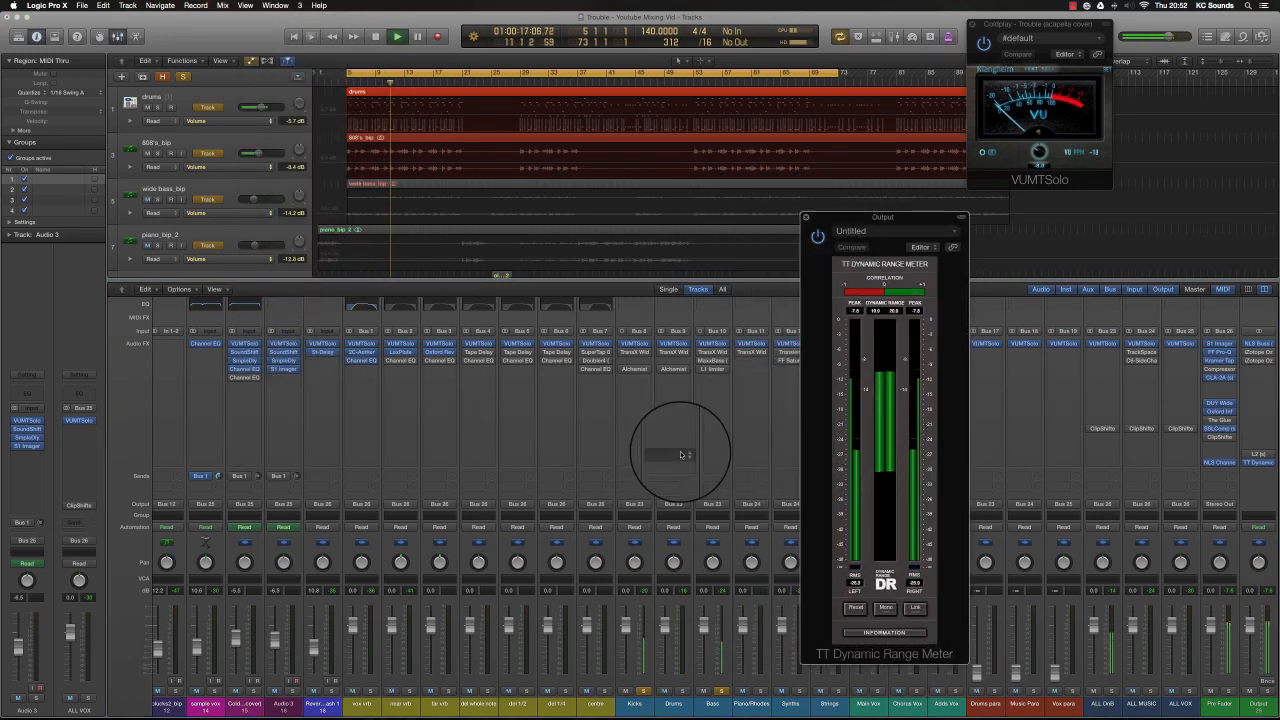
Step: Copy The Glue compressor from the Pre Fader channel to an empty insert slot on the ALL DnB bus
{"action": "left_click", "coordinate": [1109, 355]}
{"action": "left_click", "coordinate": [1221, 394]}
{"action": "left_click_drag", "start_coordinate": [1220, 421], "coordinate": [1102, 384]}
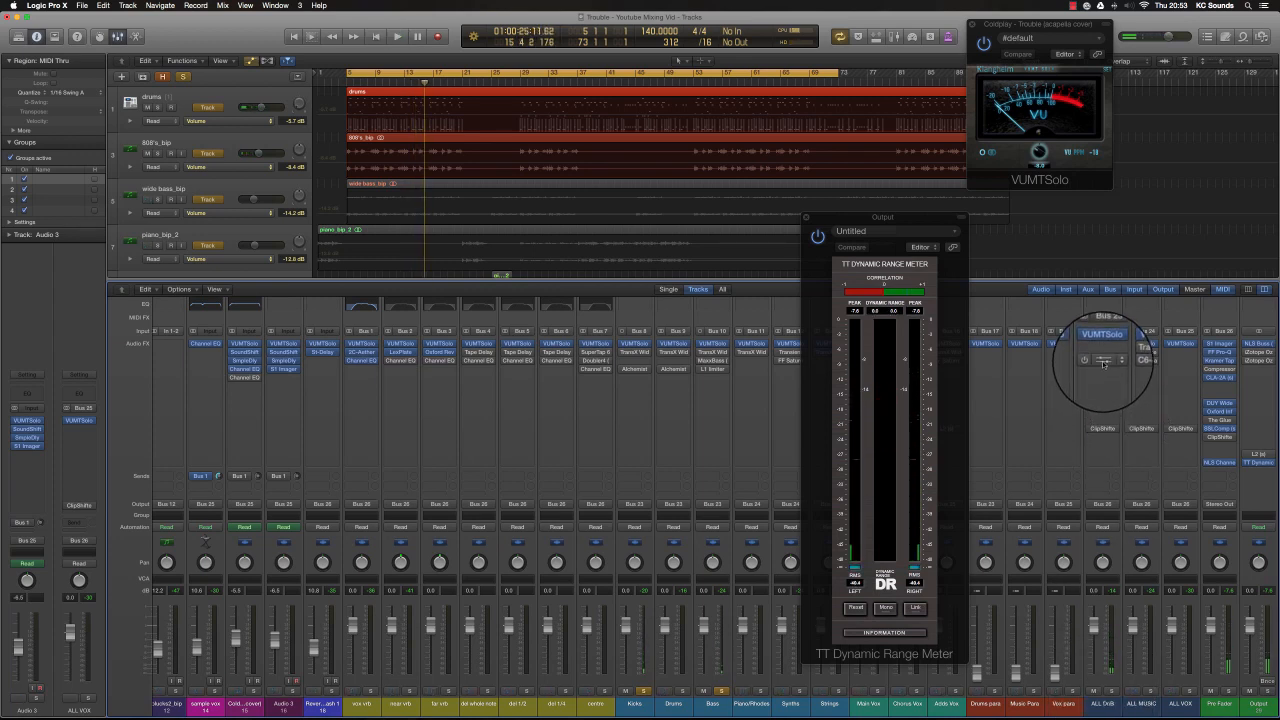
Step: Audition the Bass bus on its own, followed by the Kicks bus on its own
{"action": "left_click", "coordinate": [724, 355]}
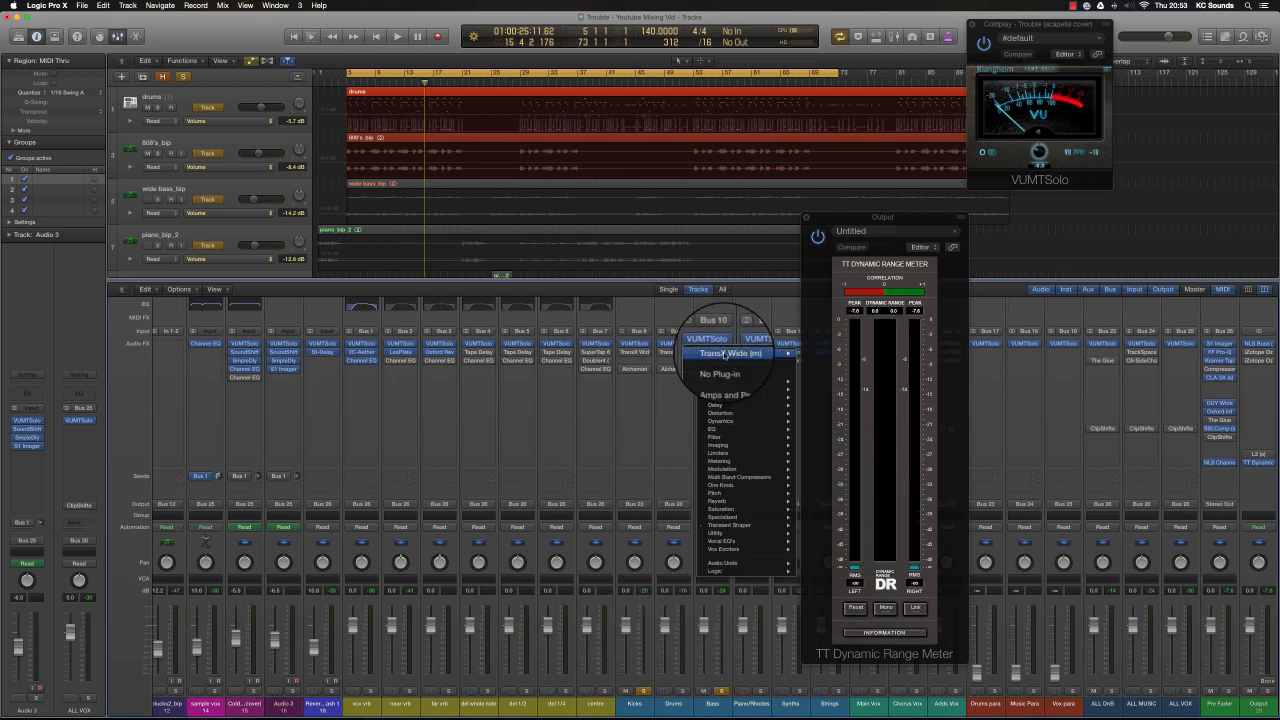
{"action": "left_click", "coordinate": [724, 354]}
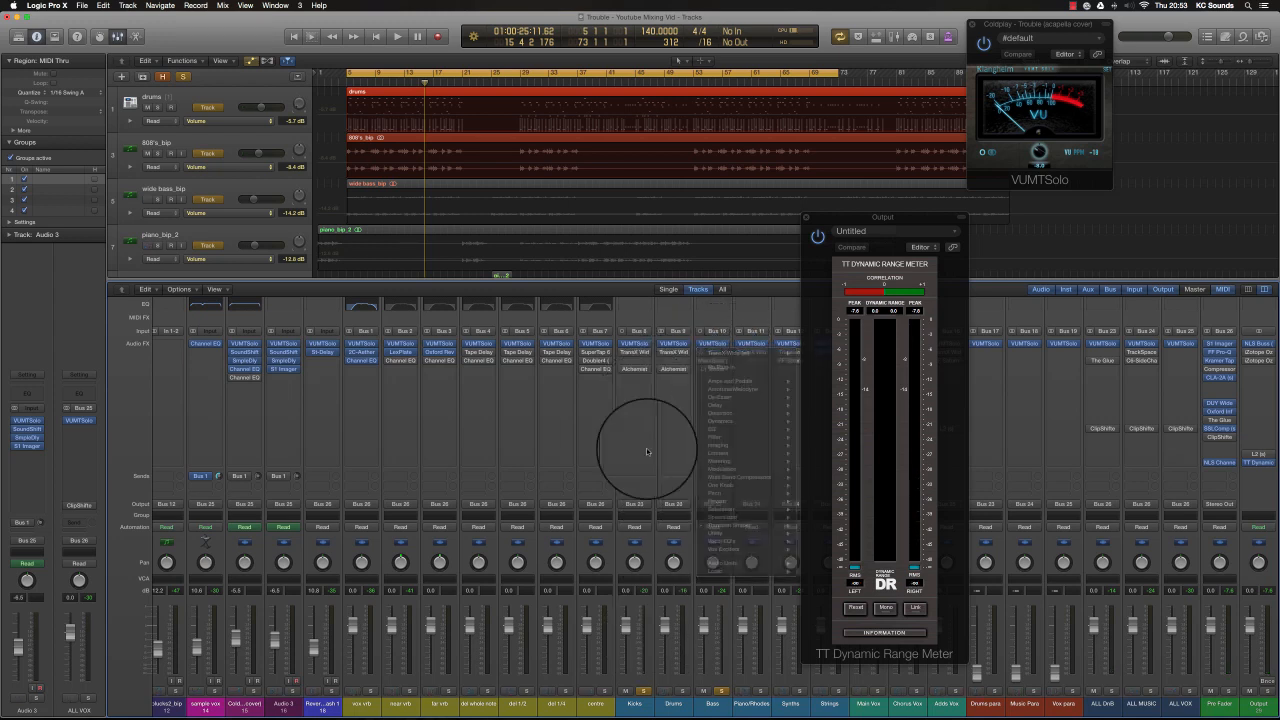
{"action": "left_click", "coordinate": [643, 690]}
{"action": "key", "text": "space"}
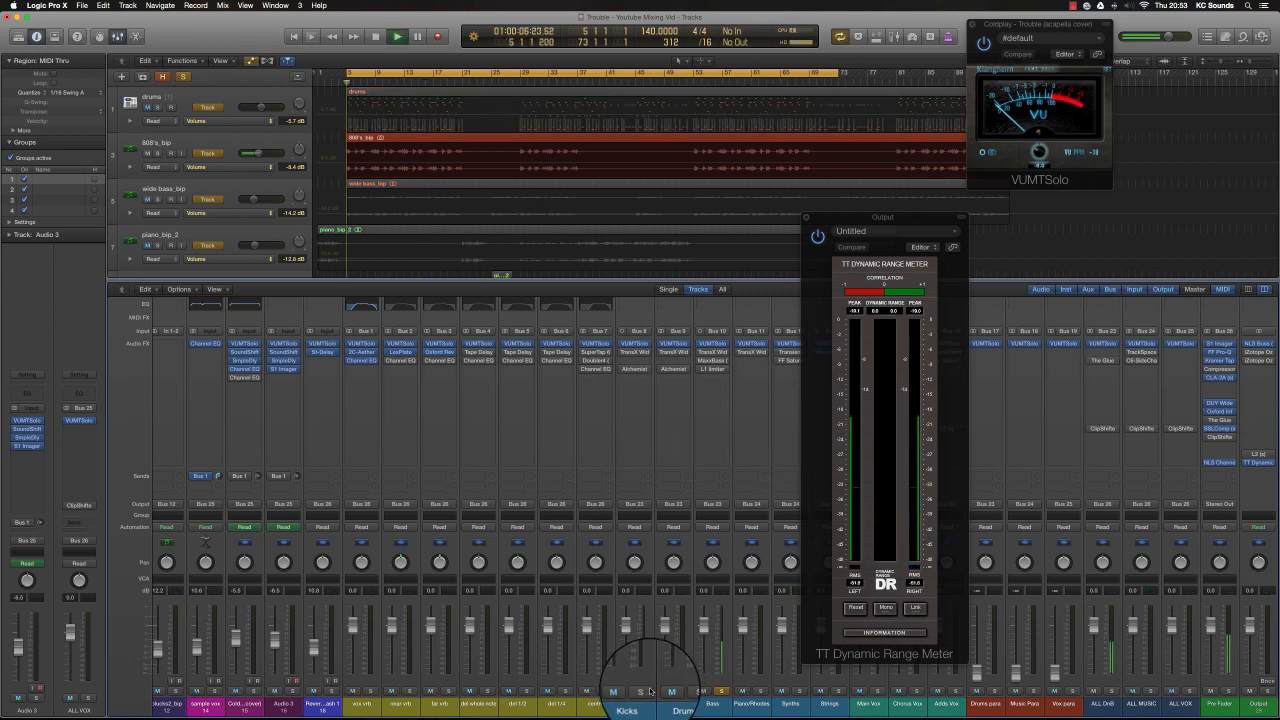
{"action": "key", "text": "space"}
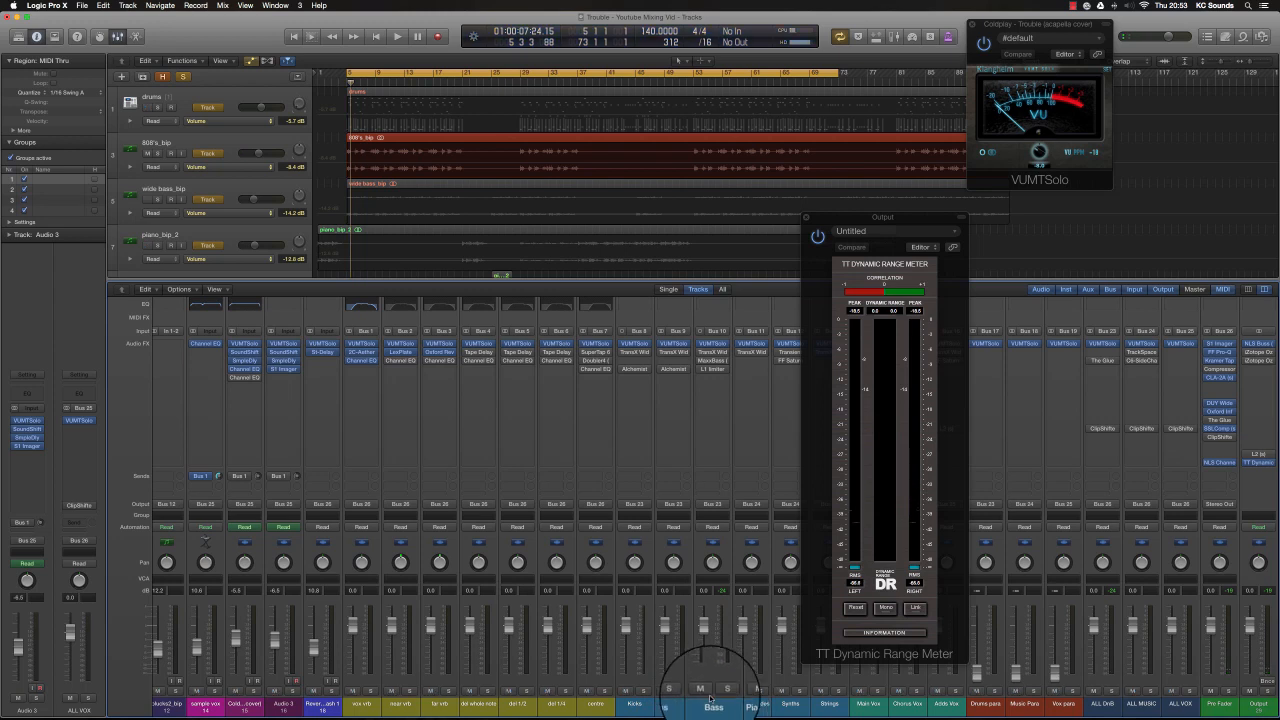
{"action": "left_click", "coordinate": [641, 690]}
{"action": "key", "text": "space"}
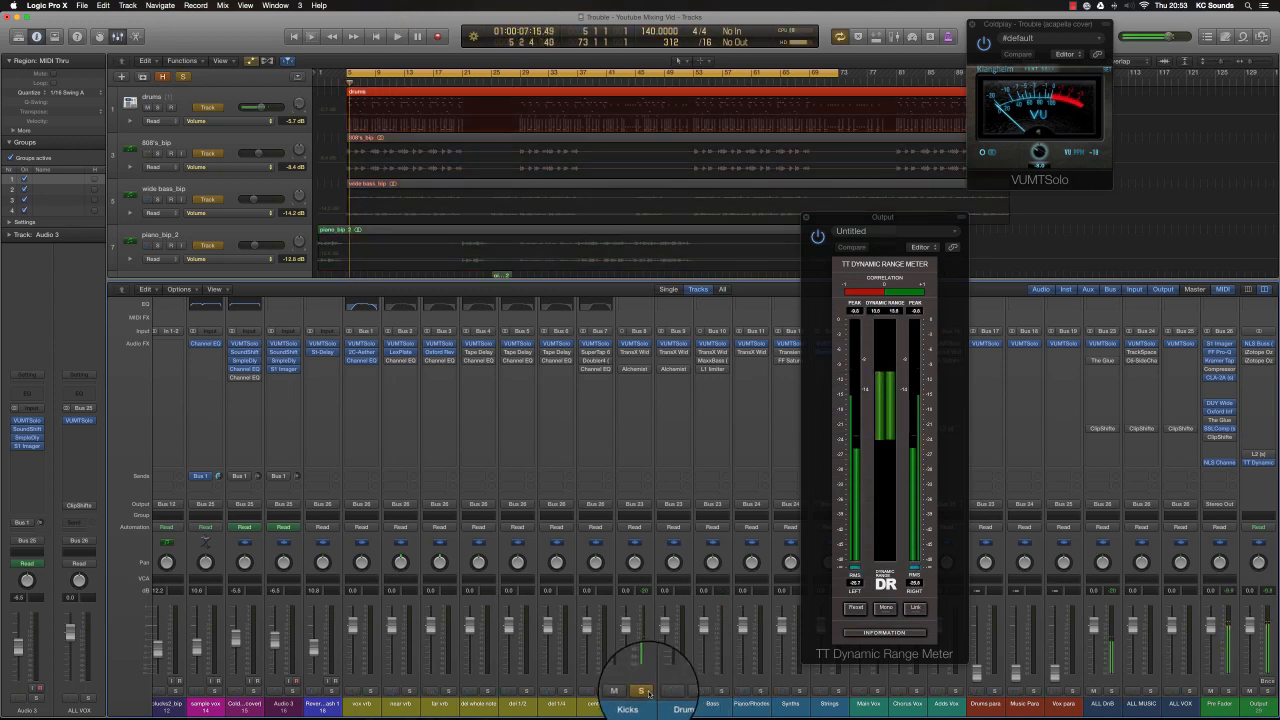
{"action": "key", "text": "space"}
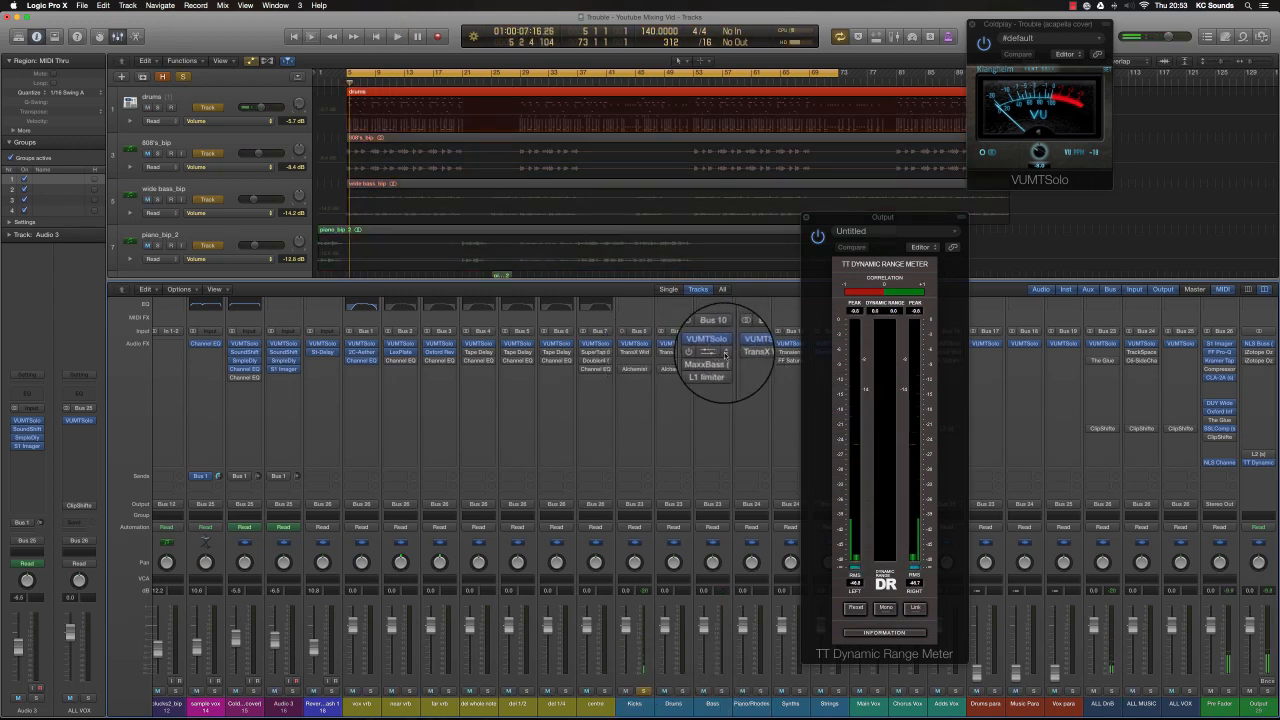
Step: Insert the Compressor after VUMTSolo on the Bass bus and move its window over the mixer
{"action": "left_click", "coordinate": [724, 354]}
{"action": "mouse_move", "coordinate": [745, 421]}
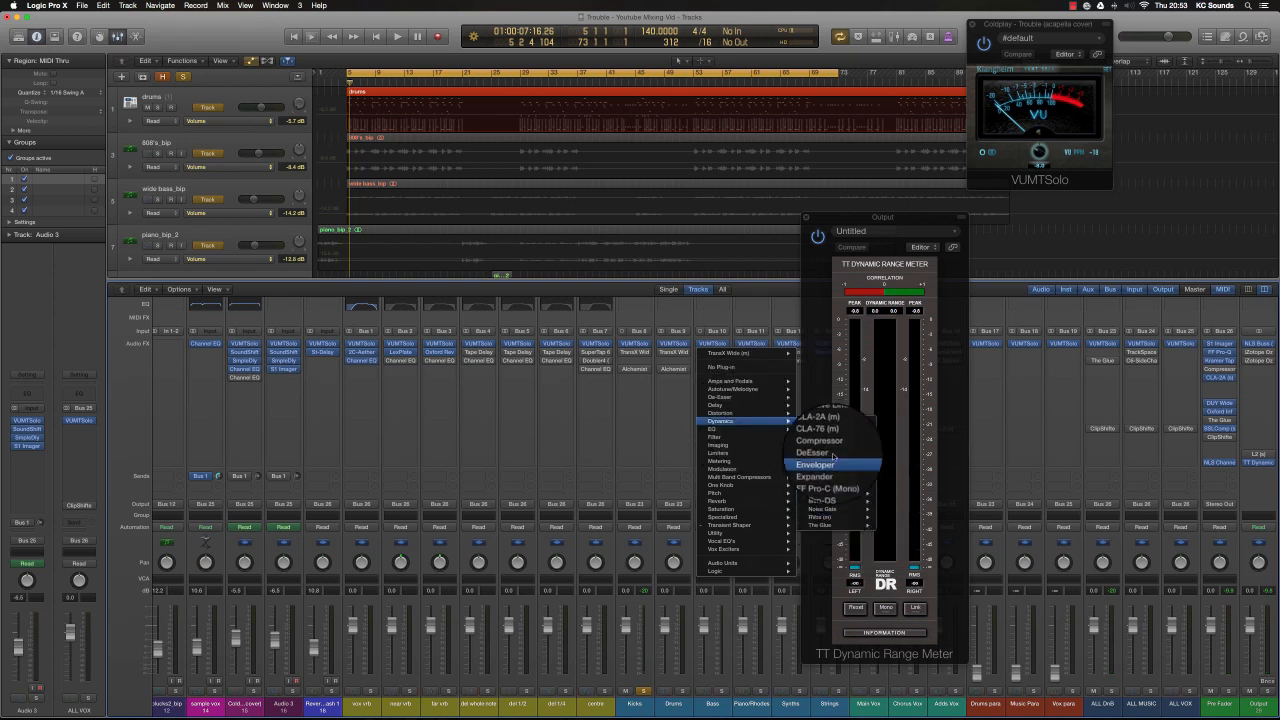
{"action": "key", "text": "Escape"}
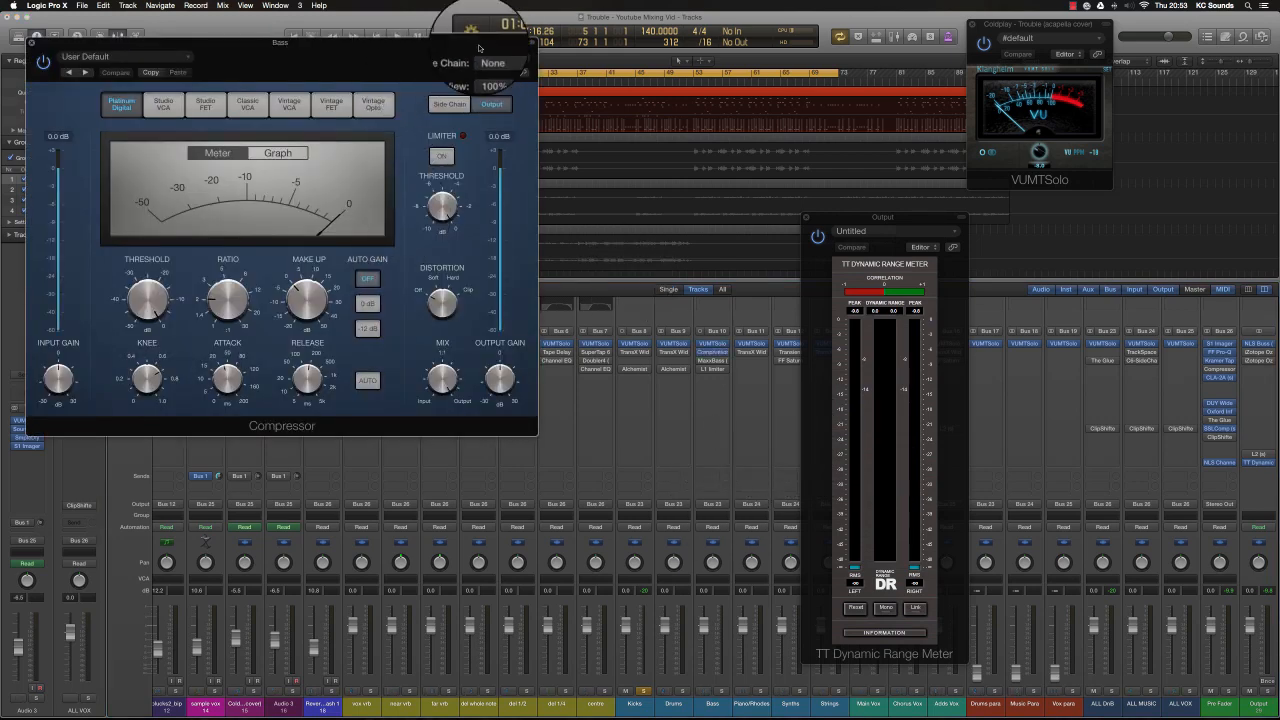
{"action": "left_click_drag", "start_coordinate": [479, 47], "coordinate": [1015, 271]}
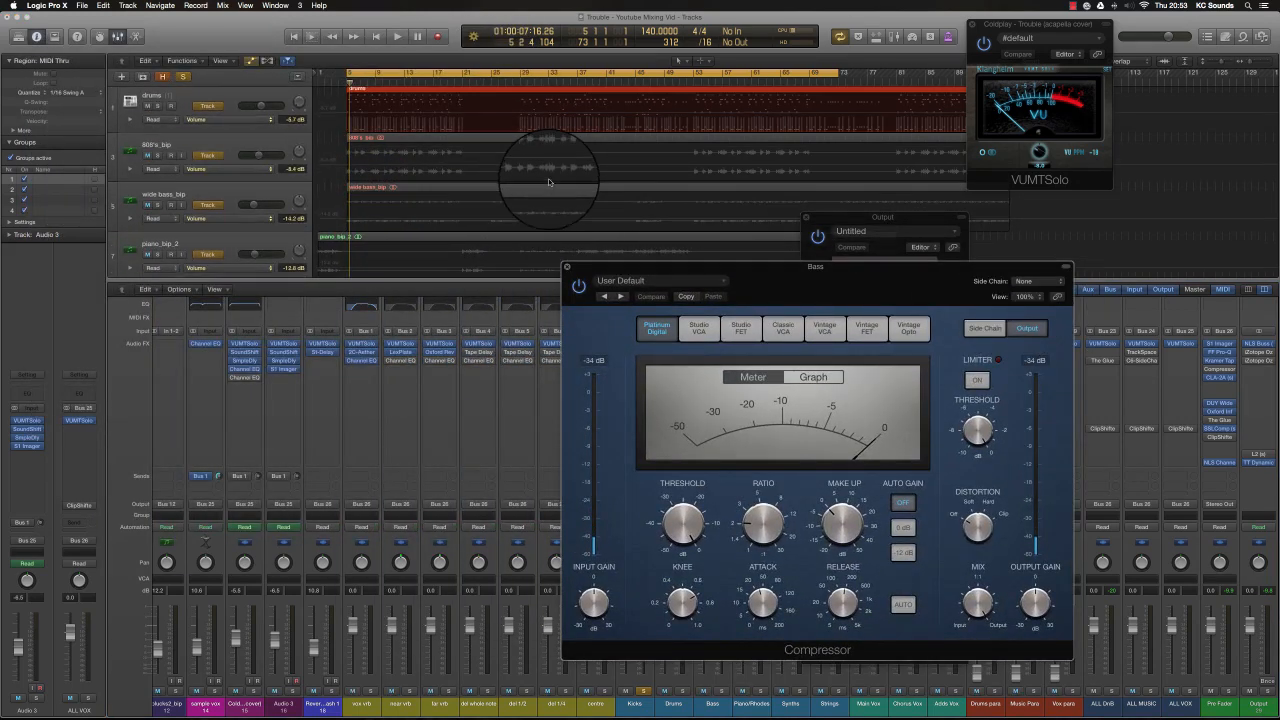
Step: Select the 808's_bip track and examine the start of its waveform against the drums region
{"action": "left_click", "coordinate": [275, 135]}
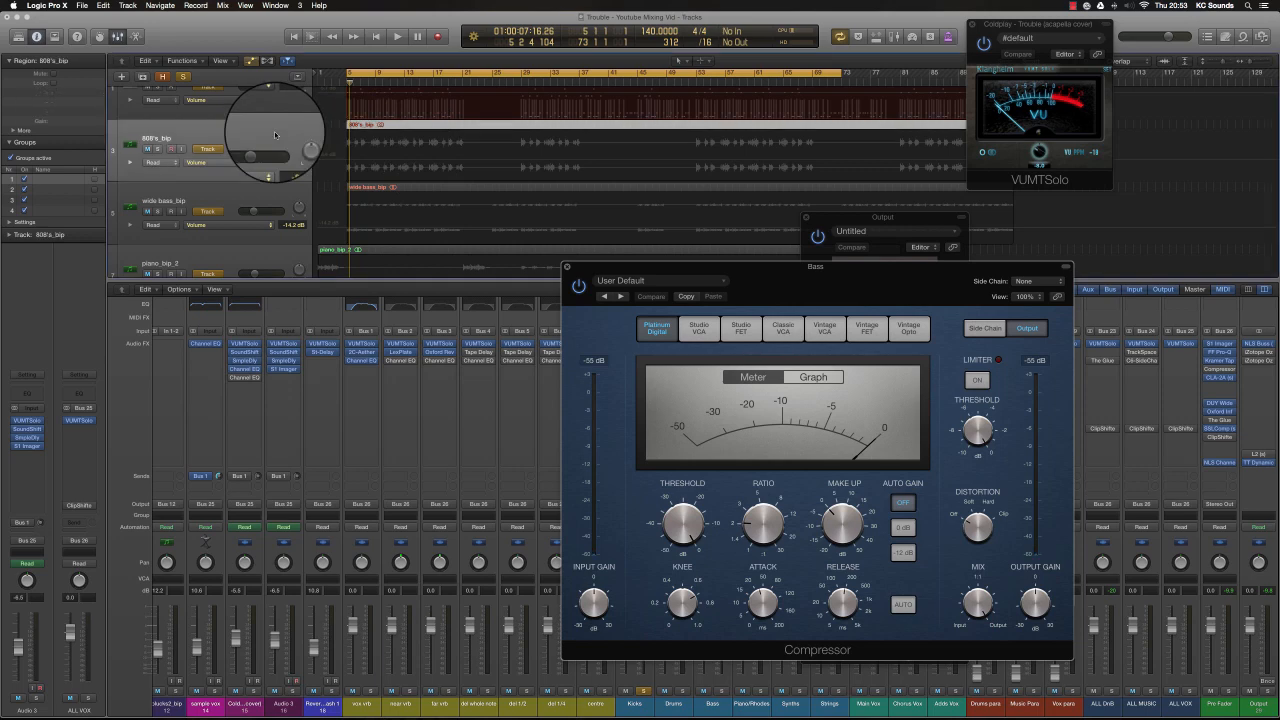
{"action": "scroll", "coordinate": [323, 132], "scroll_direction": "up", "scroll_amount": 3}
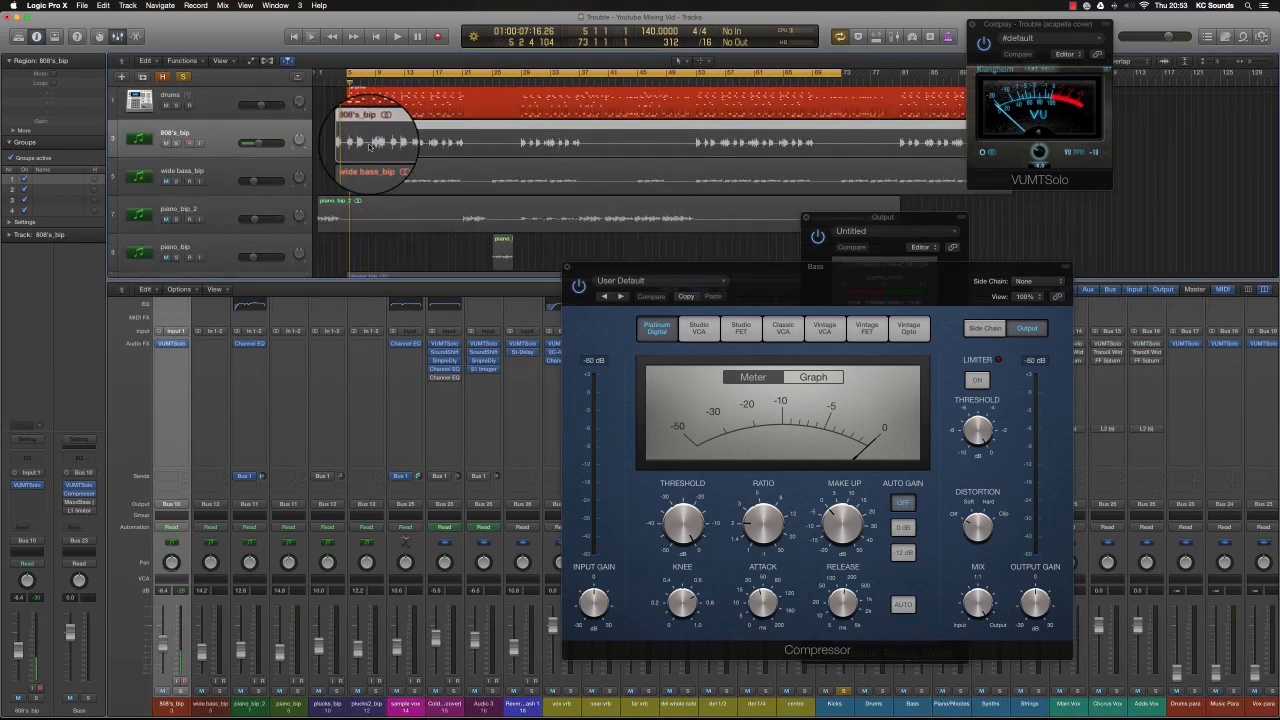
{"action": "scroll", "coordinate": [371, 143], "scroll_direction": "up", "scroll_amount": 2}
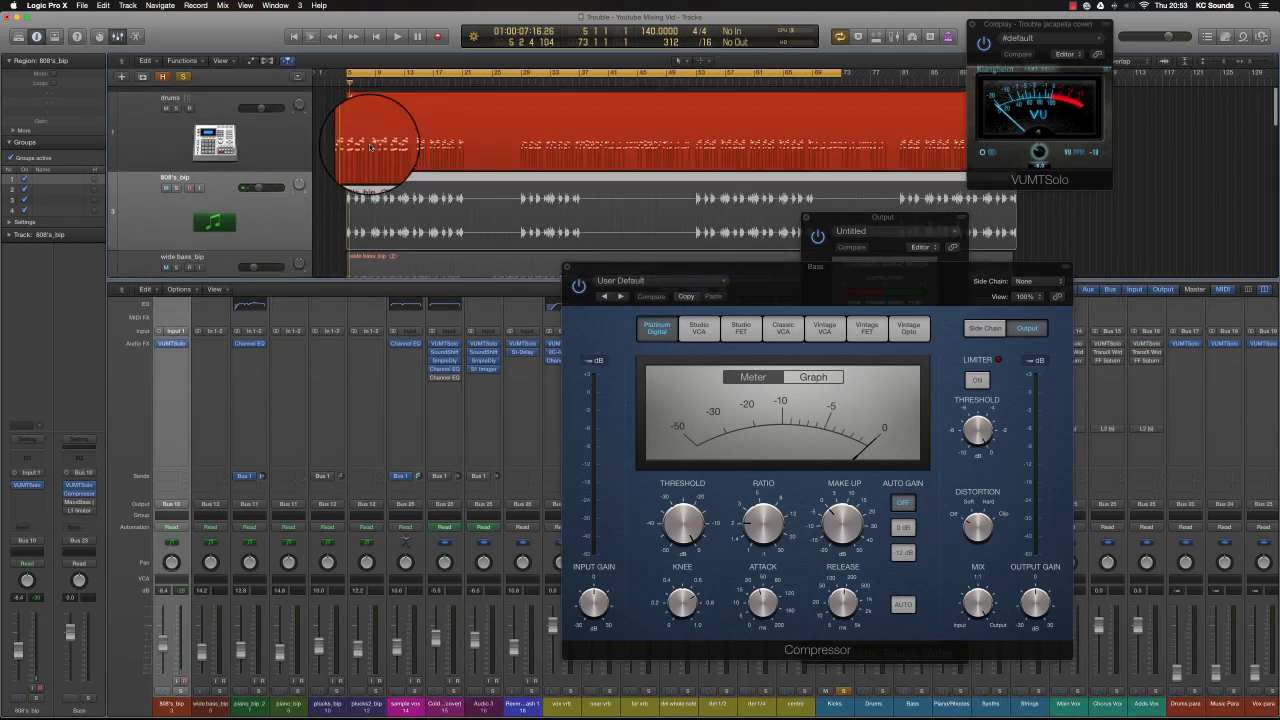
{"action": "scroll", "coordinate": [343, 178], "scroll_direction": "up", "scroll_amount": 3}
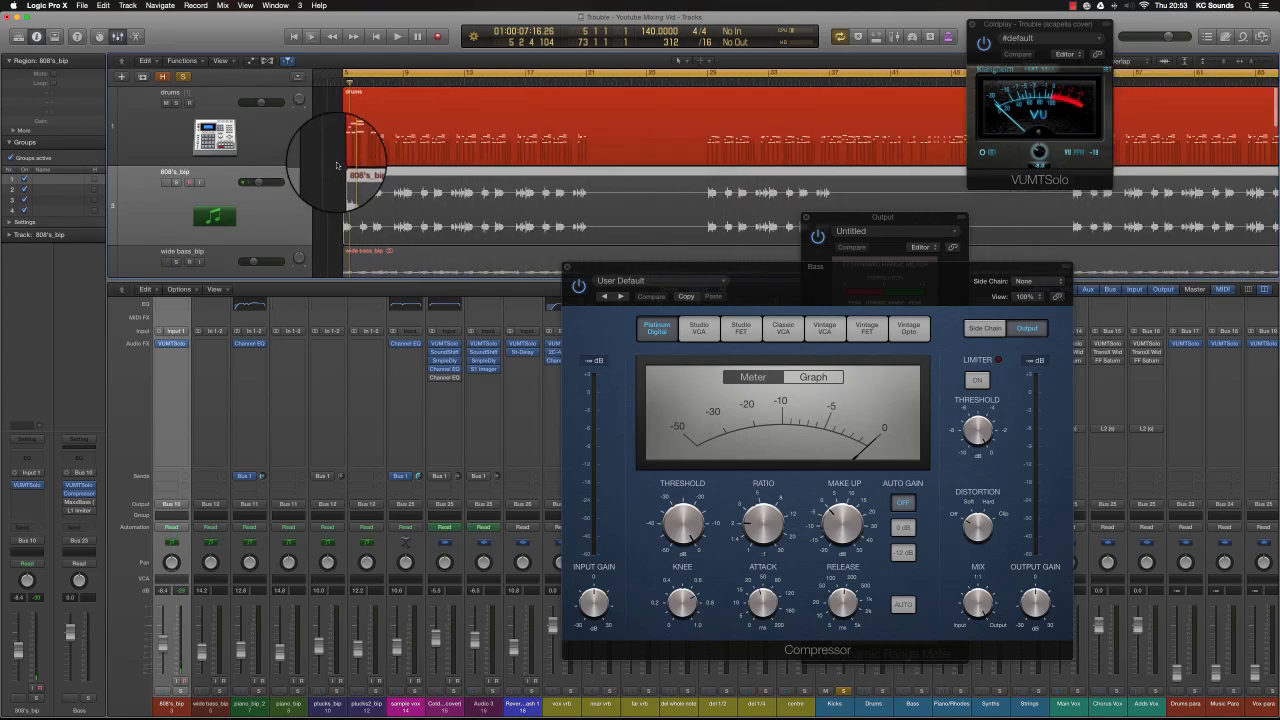
{"action": "left_click_drag", "start_coordinate": [334, 161], "coordinate": [350, 175]}
{"action": "scroll", "coordinate": [541, 176], "scroll_direction": "down", "scroll_amount": 4}
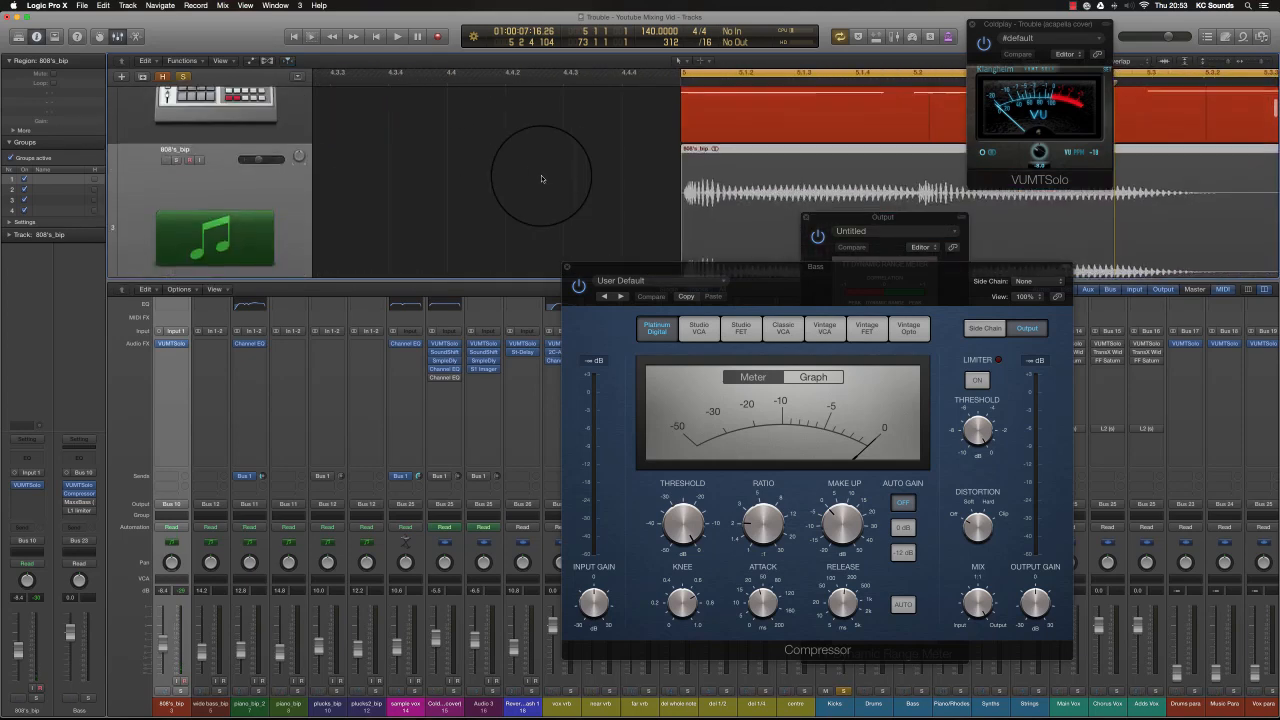
{"action": "scroll", "coordinate": [541, 176], "scroll_direction": "right", "scroll_amount": 4}
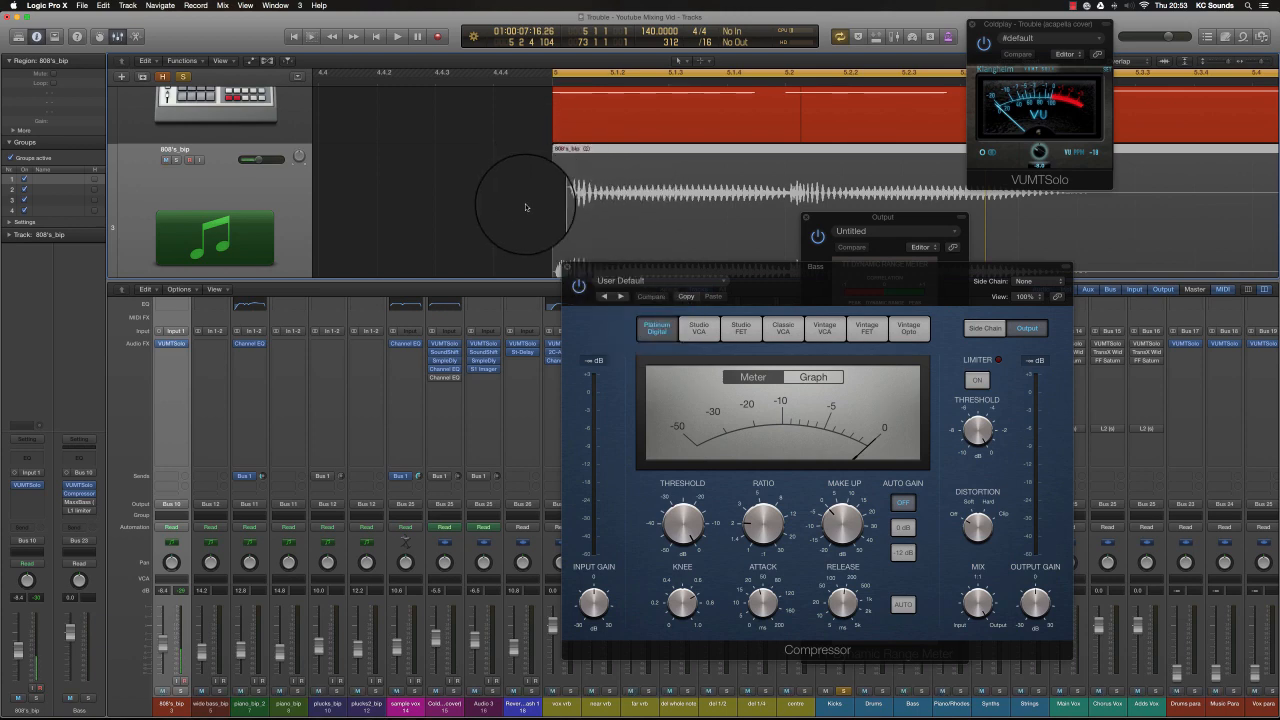
Step: Hide the mixer and plug-in windows and examine the very beginning of the 808's_bip region closely
{"action": "key", "text": "x"}
{"action": "key", "text": "v"}
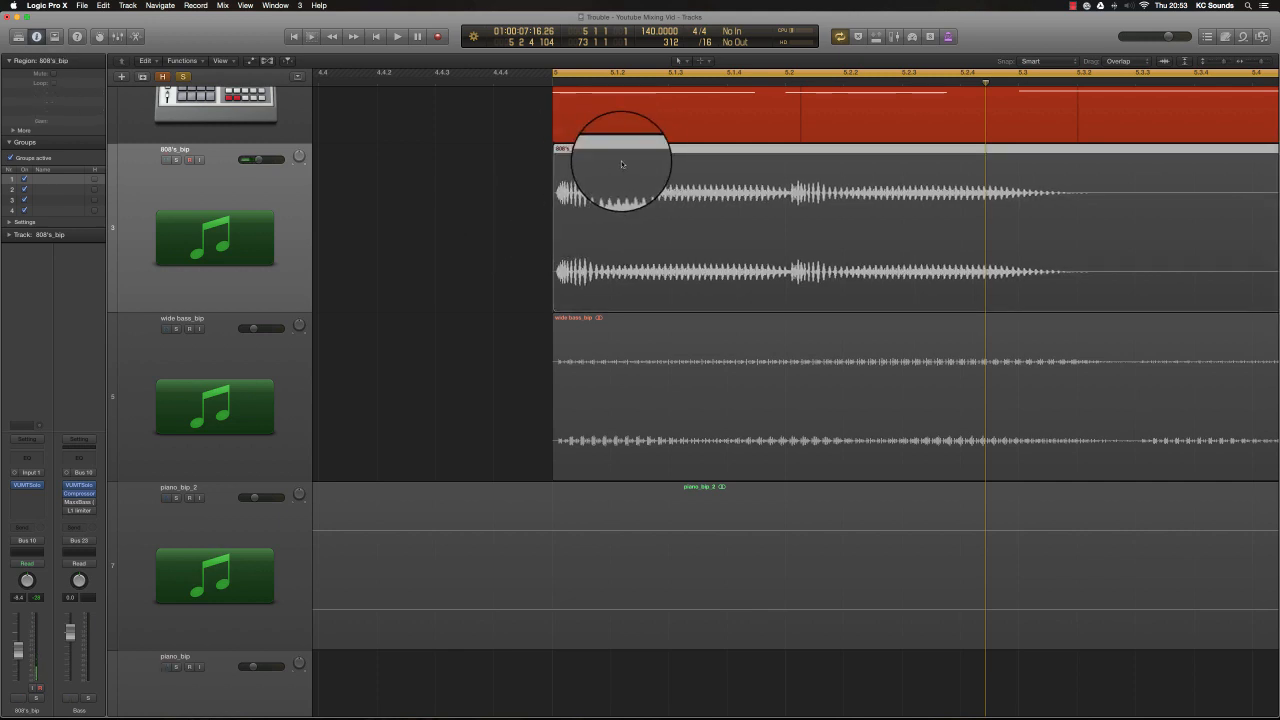
{"action": "key", "text": "super+Right"}
{"action": "key", "text": "super+Right"}
{"action": "key", "text": "super+Right"}
{"action": "key", "text": "super+Right"}
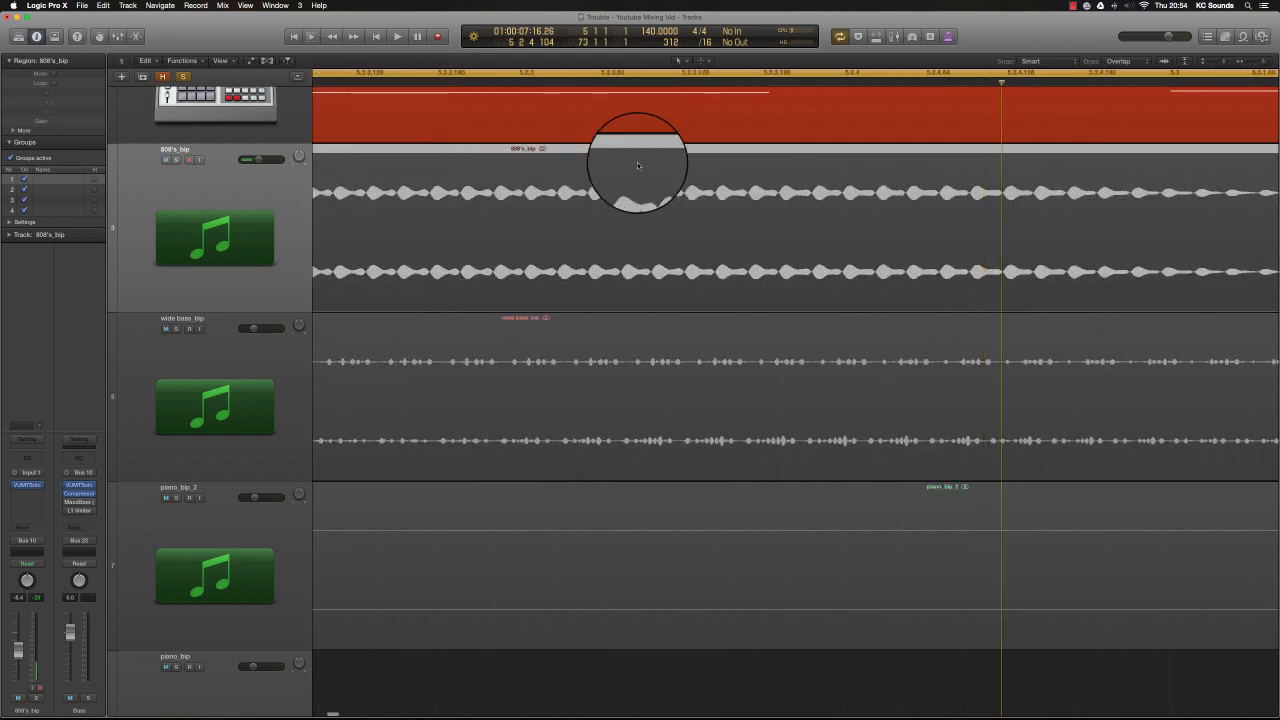
{"action": "scroll", "coordinate": [638, 165], "scroll_direction": "left", "scroll_amount": 6}
{"action": "scroll", "coordinate": [637, 165], "scroll_direction": "left", "scroll_amount": 10}
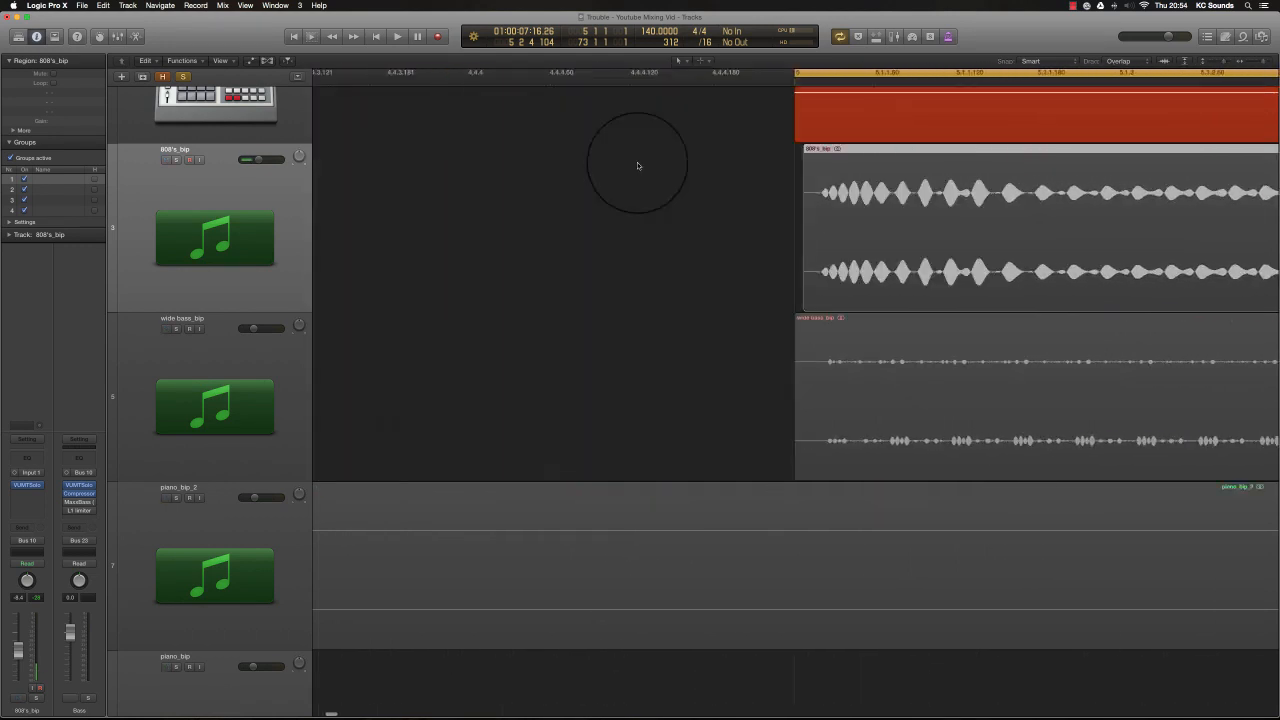
{"action": "scroll", "coordinate": [846, 203], "scroll_direction": "right", "scroll_amount": 3}
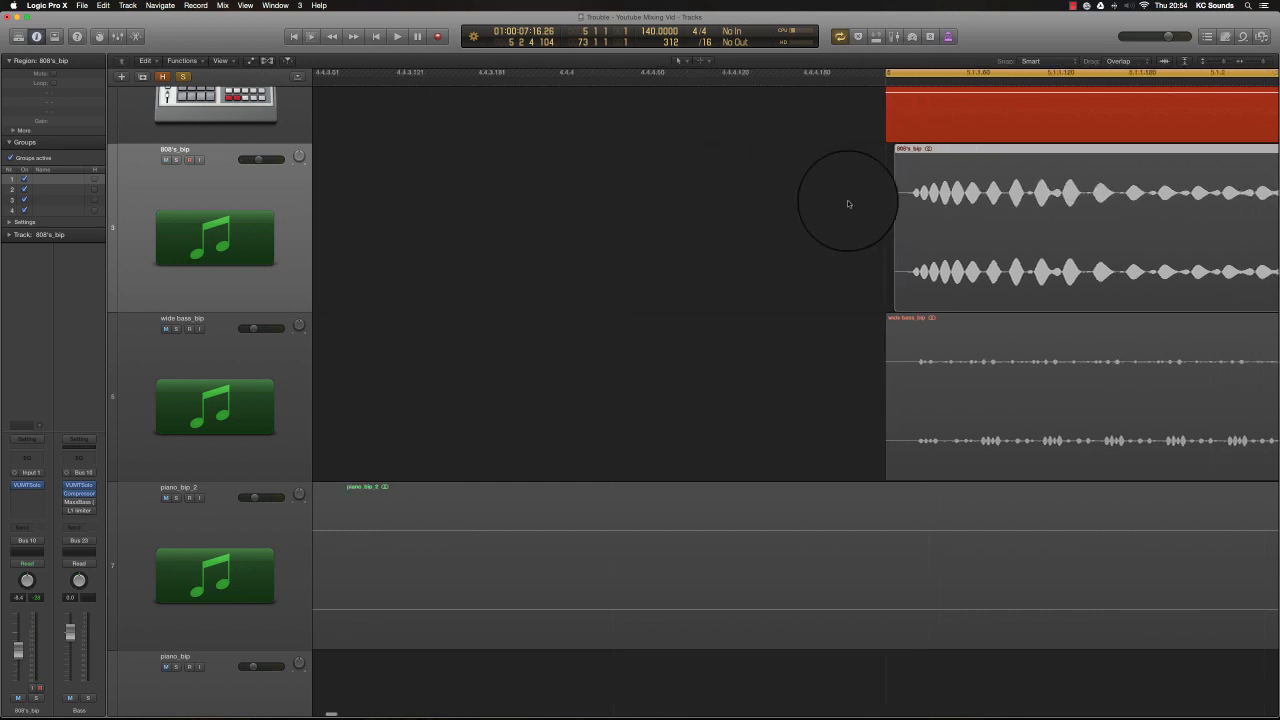
Step: Examine how the 808's_bip notes line up with the drums and wide bass_bip regions across the arrangement and around bar 5
{"action": "scroll", "coordinate": [846, 203], "scroll_direction": "up", "scroll_amount": 3}
{"action": "scroll", "coordinate": [848, 203], "scroll_direction": "down", "scroll_amount": 10}
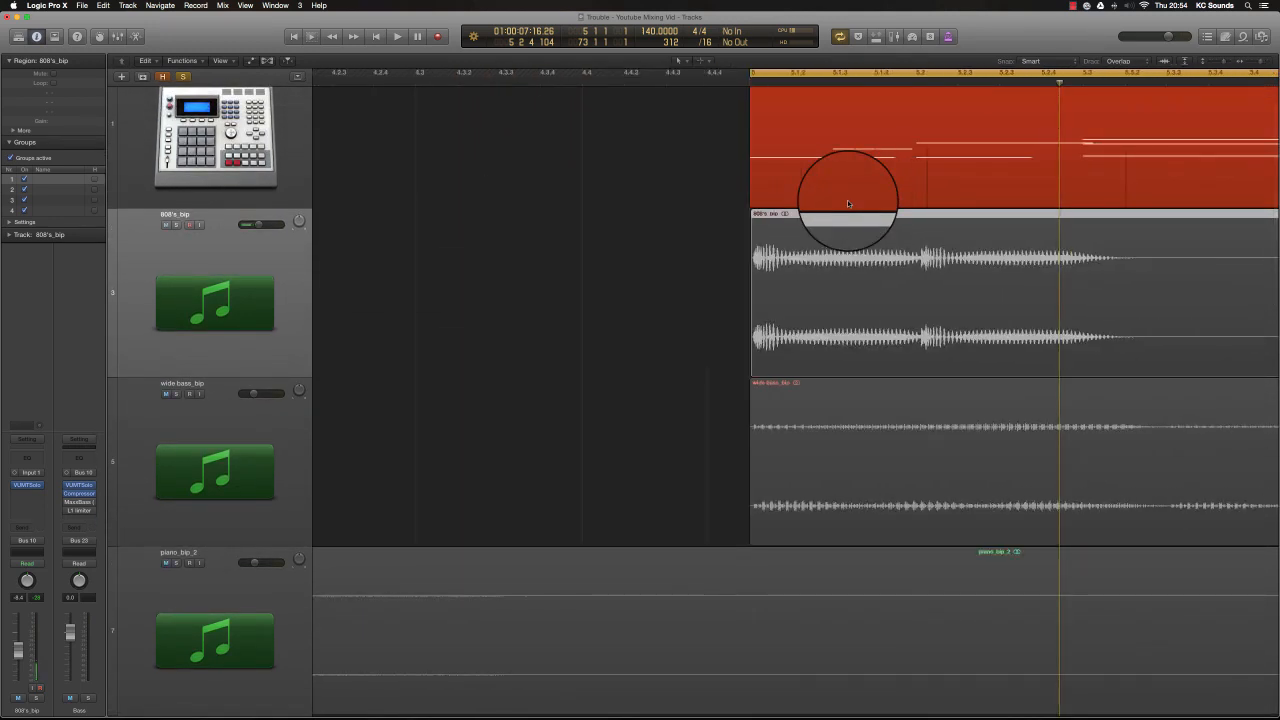
{"action": "scroll", "coordinate": [848, 202], "scroll_direction": "down", "scroll_amount": 10}
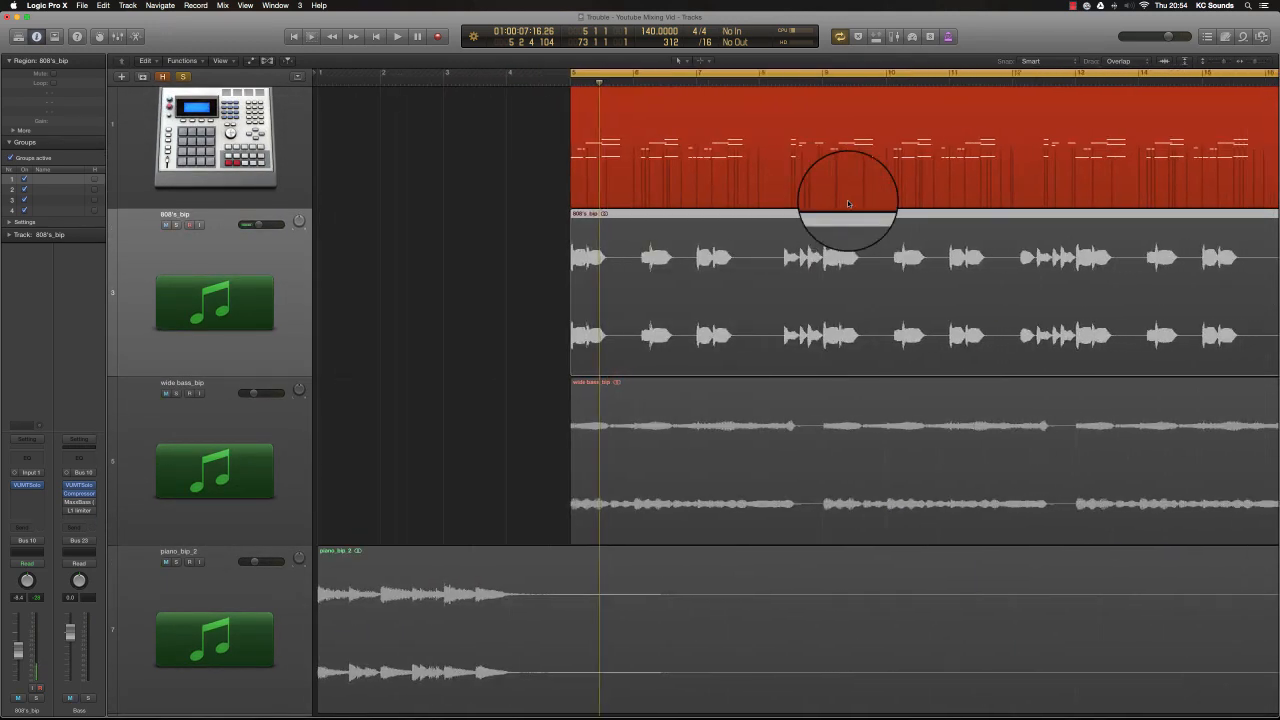
{"action": "scroll", "coordinate": [848, 203], "scroll_direction": "down", "scroll_amount": 8}
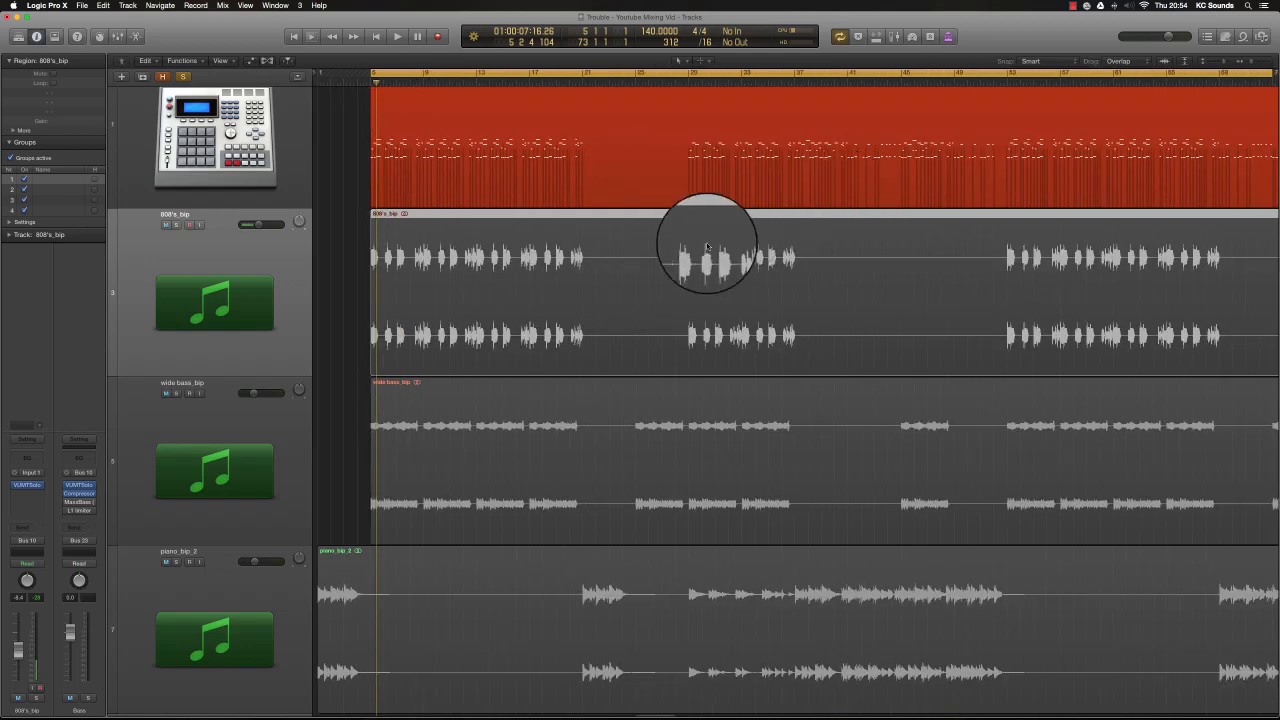
{"action": "scroll", "coordinate": [707, 245], "scroll_direction": "down", "scroll_amount": 2}
{"action": "scroll", "coordinate": [707, 245], "scroll_direction": "down", "scroll_amount": 6}
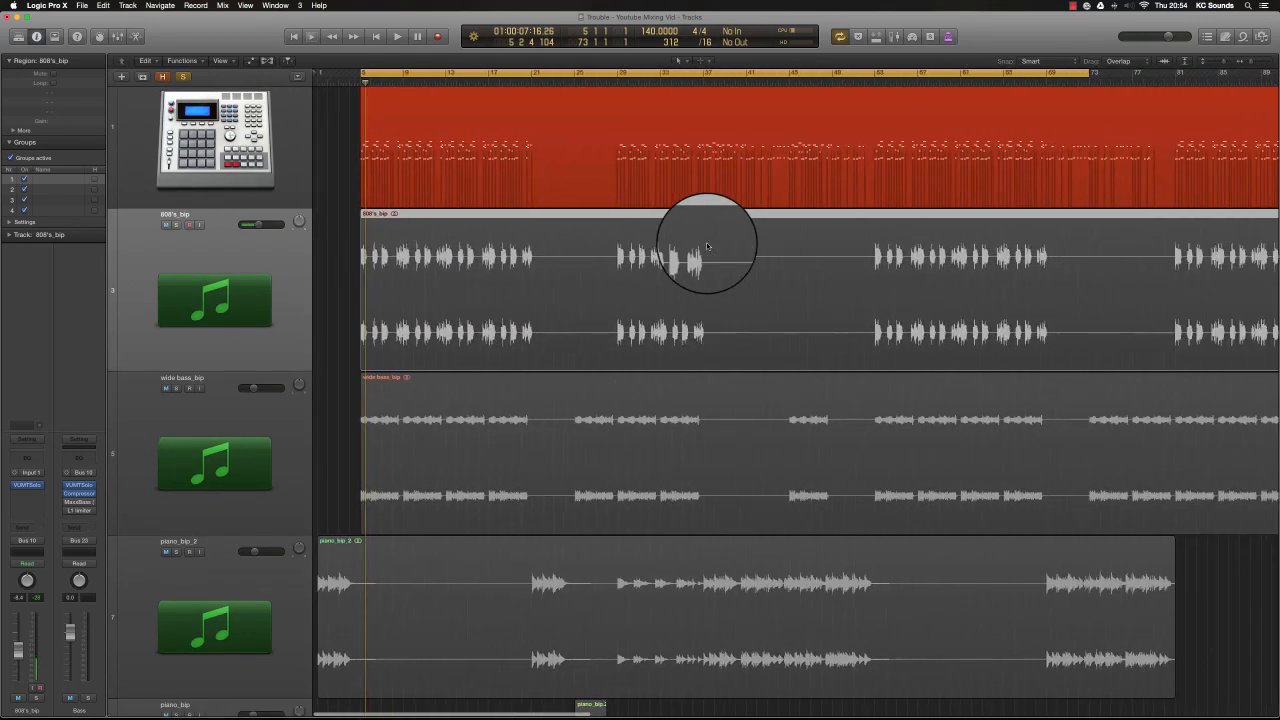
{"action": "scroll", "coordinate": [700, 250], "scroll_direction": "up", "scroll_amount": 8}
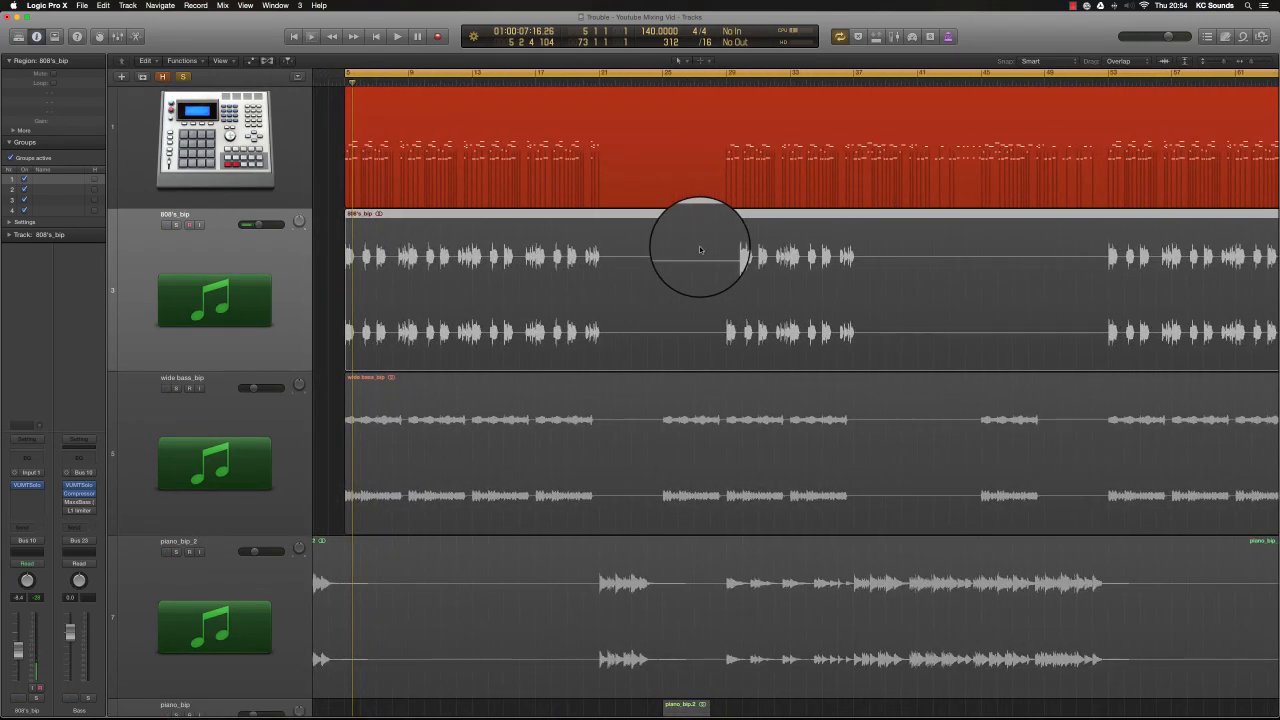
{"action": "scroll", "coordinate": [686, 253], "scroll_direction": "up", "scroll_amount": 3}
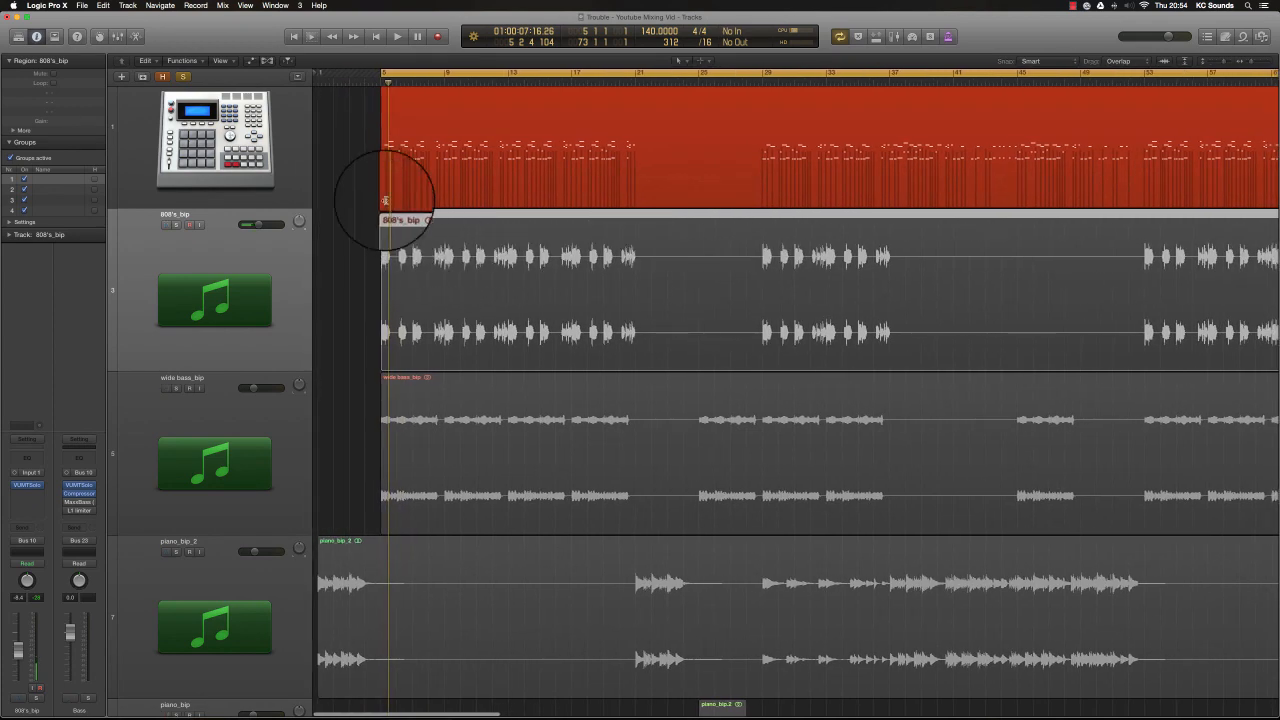
{"action": "scroll", "coordinate": [367, 199], "scroll_direction": "up", "scroll_amount": 5}
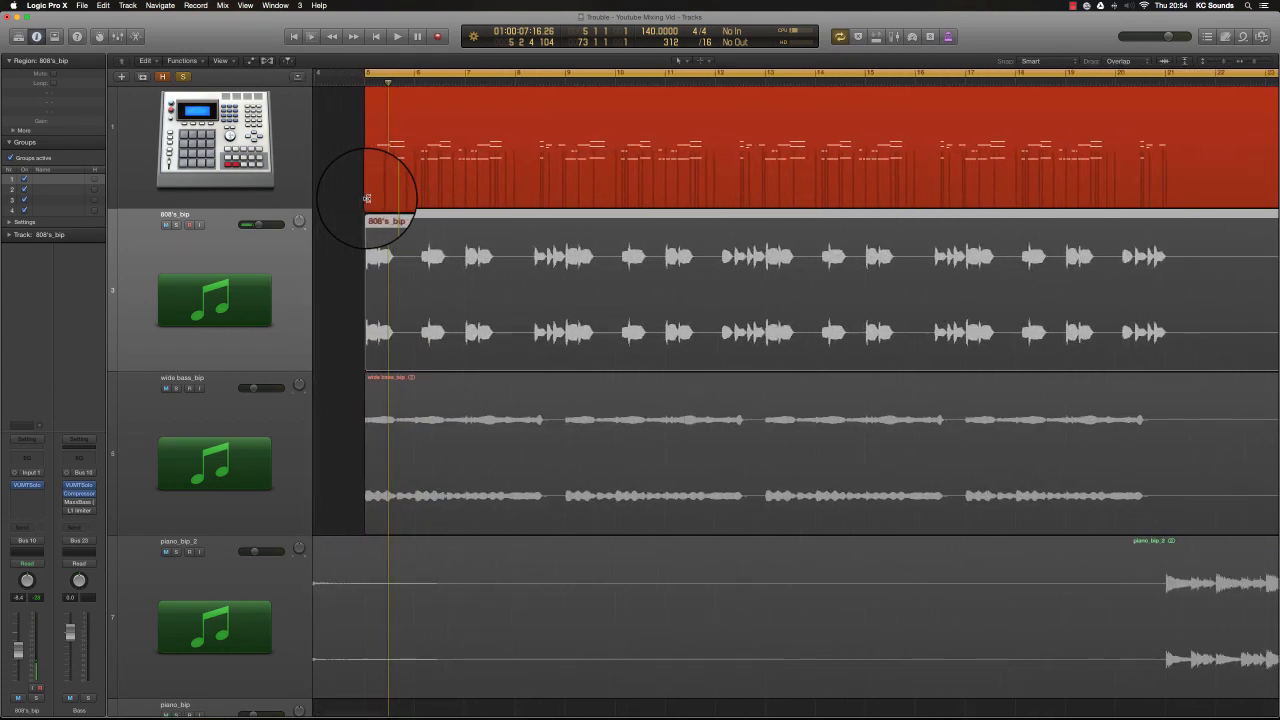
{"action": "scroll", "coordinate": [367, 199], "scroll_direction": "up", "scroll_amount": 5}
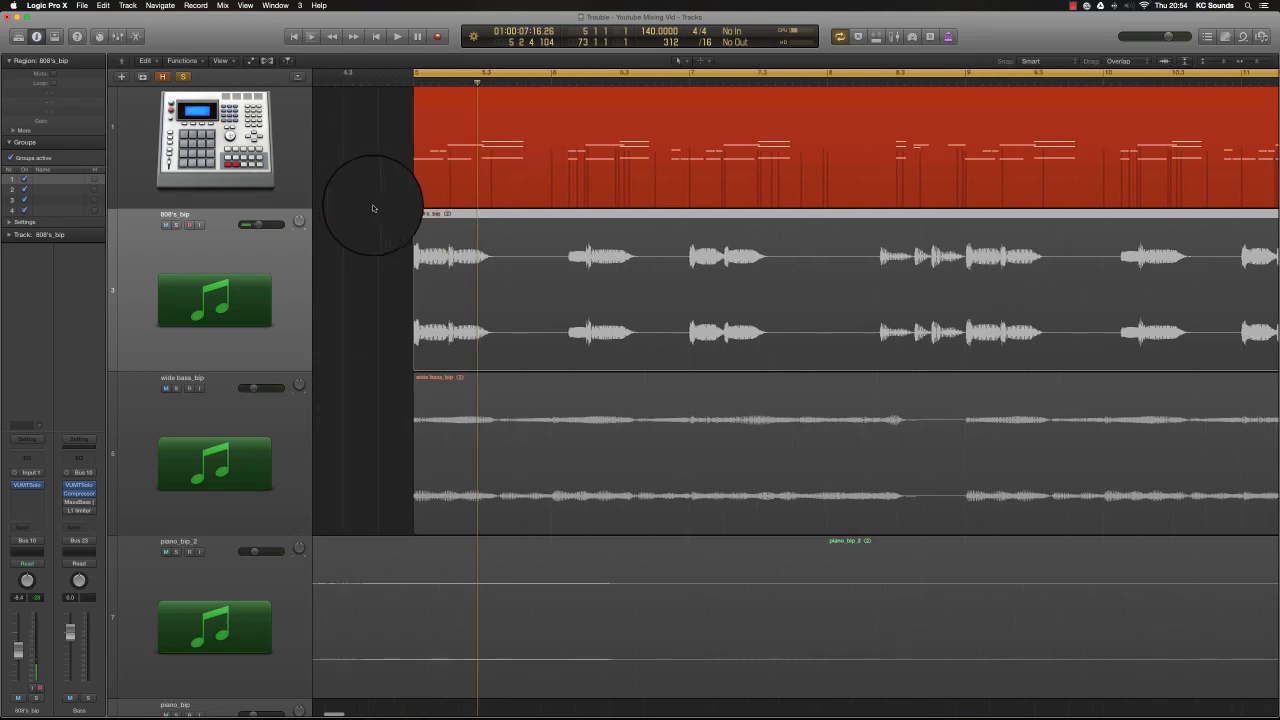
{"action": "scroll", "coordinate": [390, 207], "scroll_direction": "left", "scroll_amount": 3}
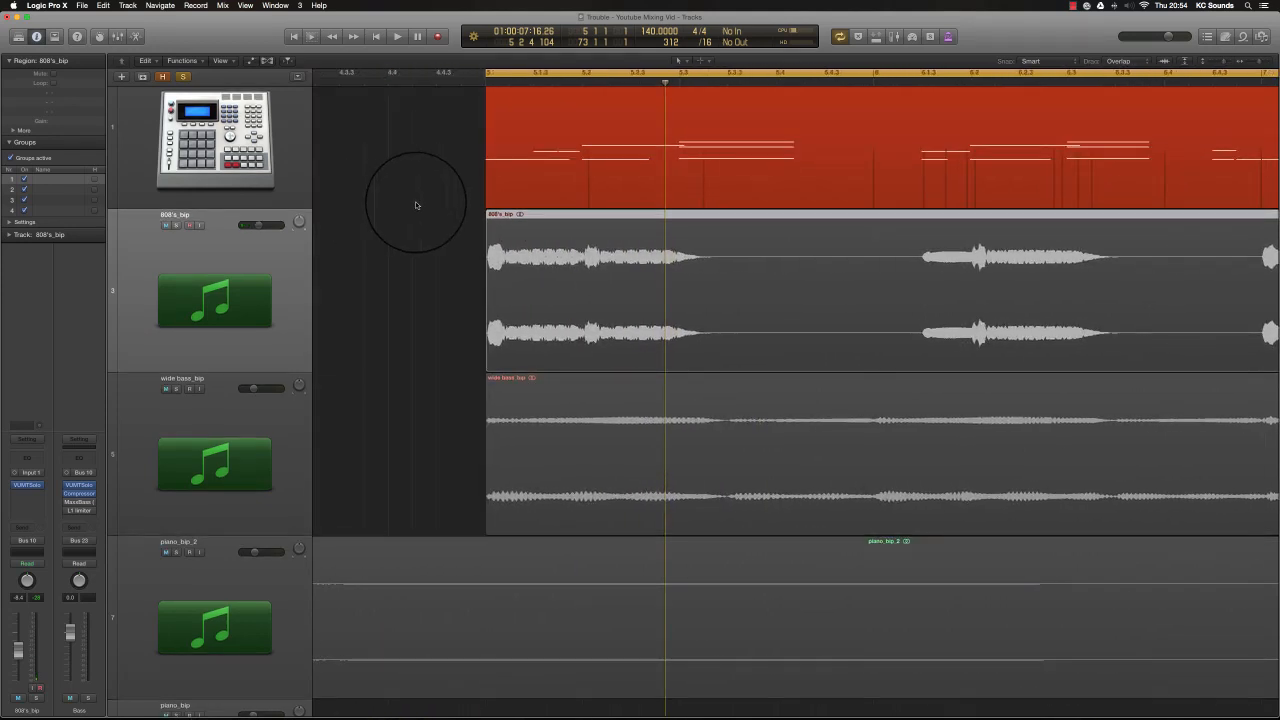
Step: Start playback and solo the 808's_bip track
{"action": "key", "text": "space"}
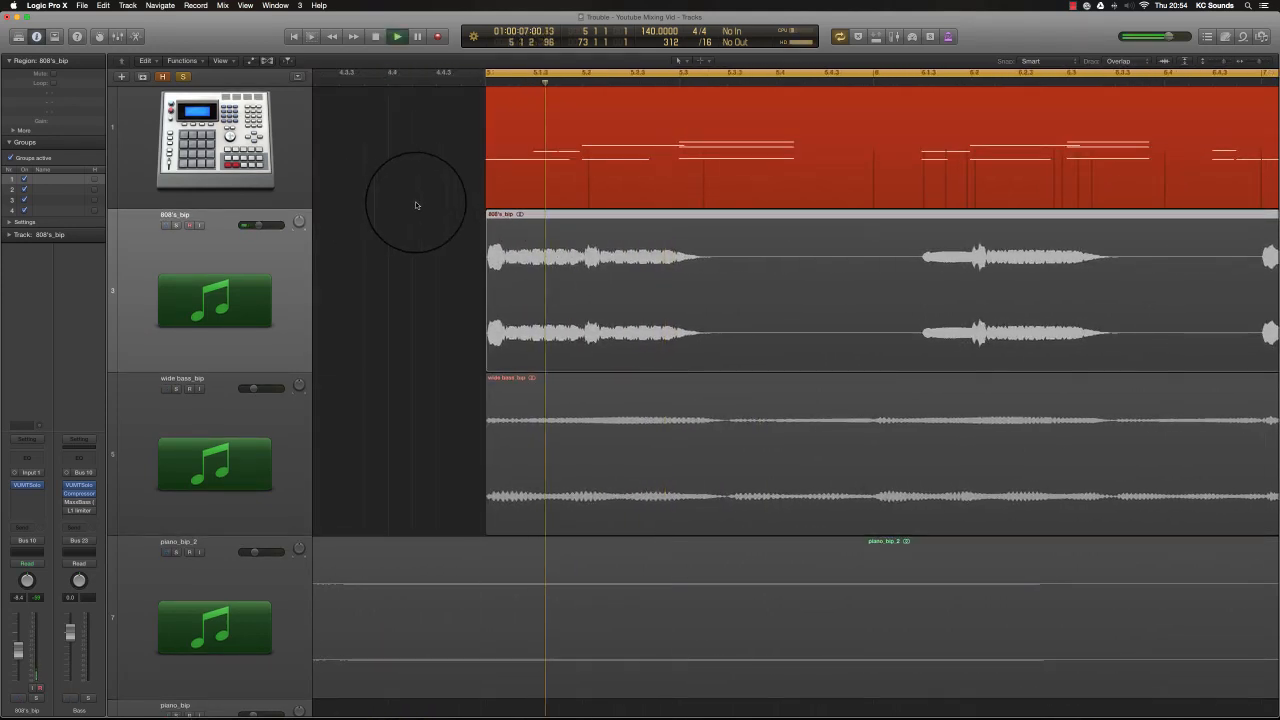
{"action": "left_click", "coordinate": [168, 225]}
{"action": "left_click", "coordinate": [174, 227]}
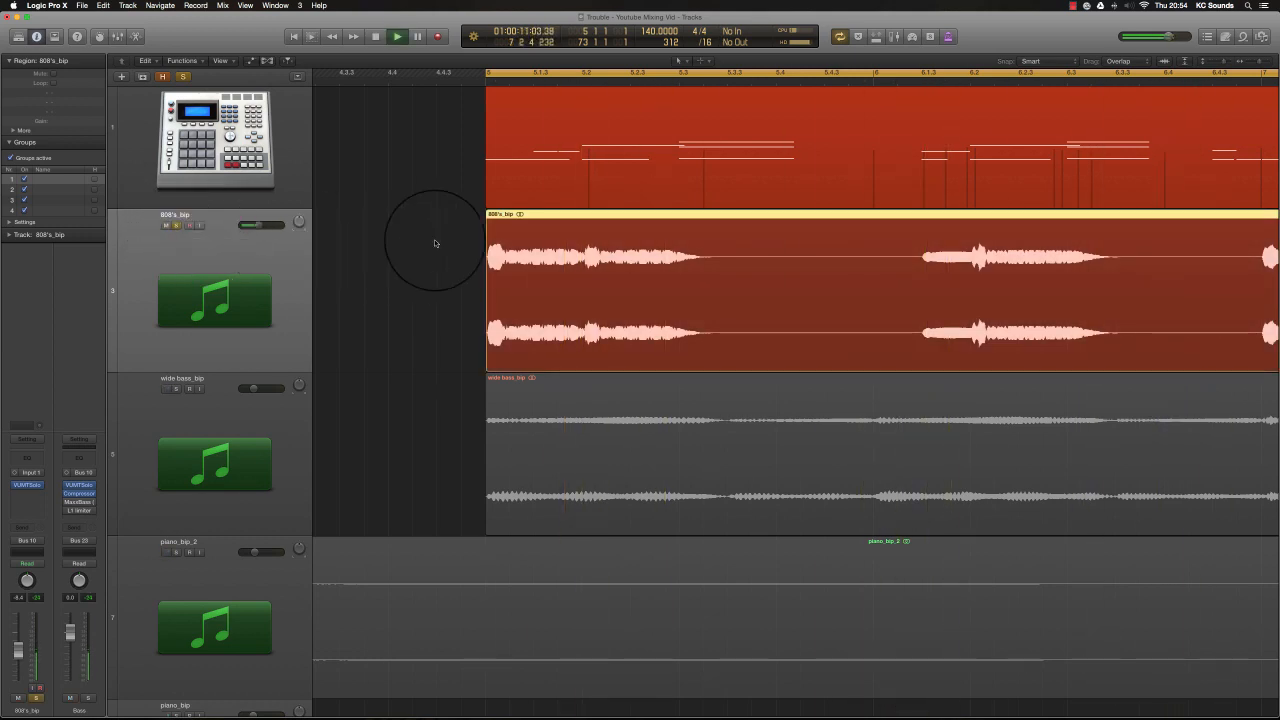
Step: Stop playback and examine the soloed 808's_bip region over a progressively wider span of the arrangement
{"action": "key", "text": "super+Left"}
{"action": "key", "text": "super+Left"}
{"action": "key", "text": "super+Left"}
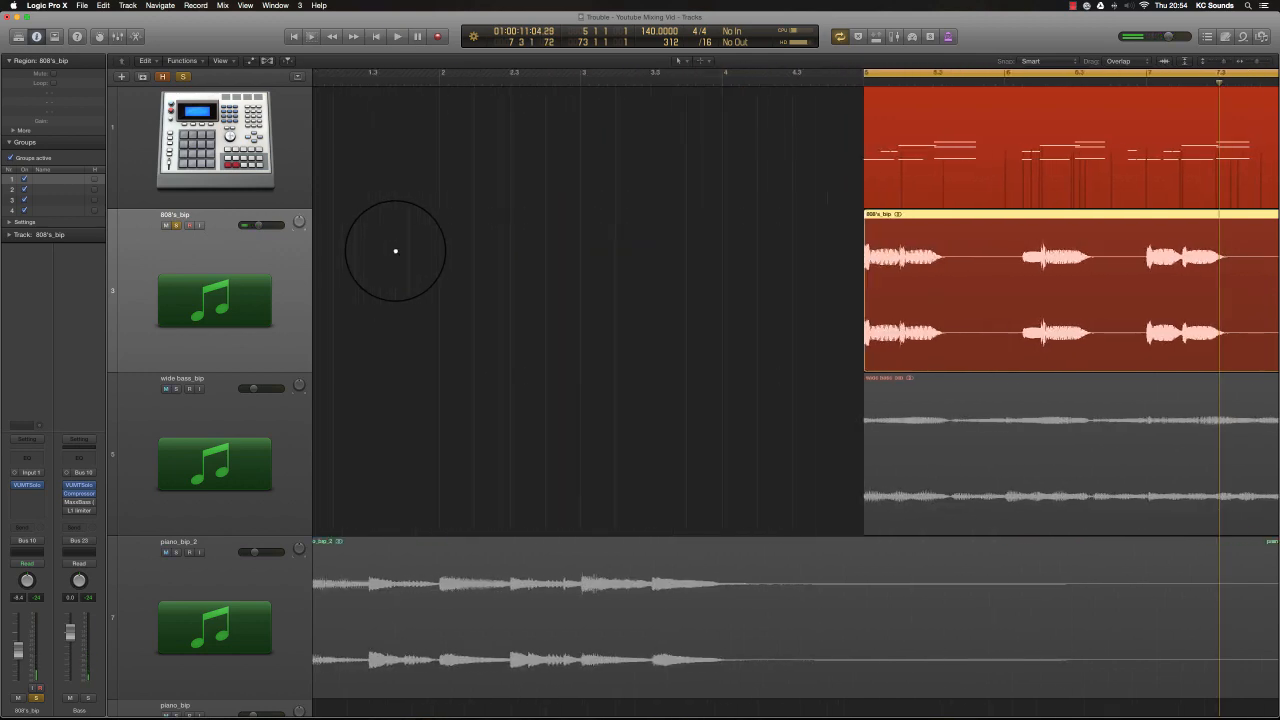
{"action": "scroll", "coordinate": [396, 254], "scroll_direction": "right", "scroll_amount": 6}
{"action": "key", "text": "super+Left"}
{"action": "key", "text": "super+Left"}
{"action": "key", "text": "super+Left"}
{"action": "key", "text": "super+Left"}
{"action": "key", "text": "super+Left"}
{"action": "key", "text": "super+Left"}
{"action": "key", "text": "super+Left"}
{"action": "key", "text": "super+Left"}
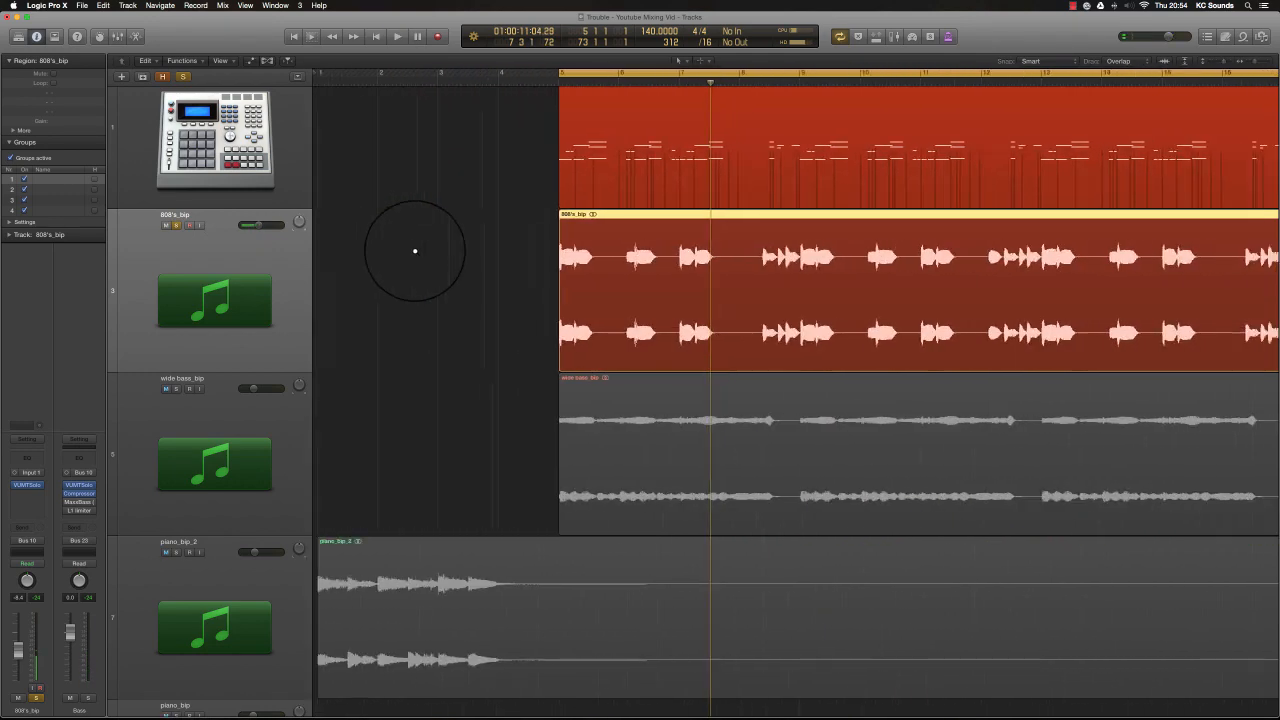
{"action": "key", "text": "super+Left"}
{"action": "key", "text": "super+Left"}
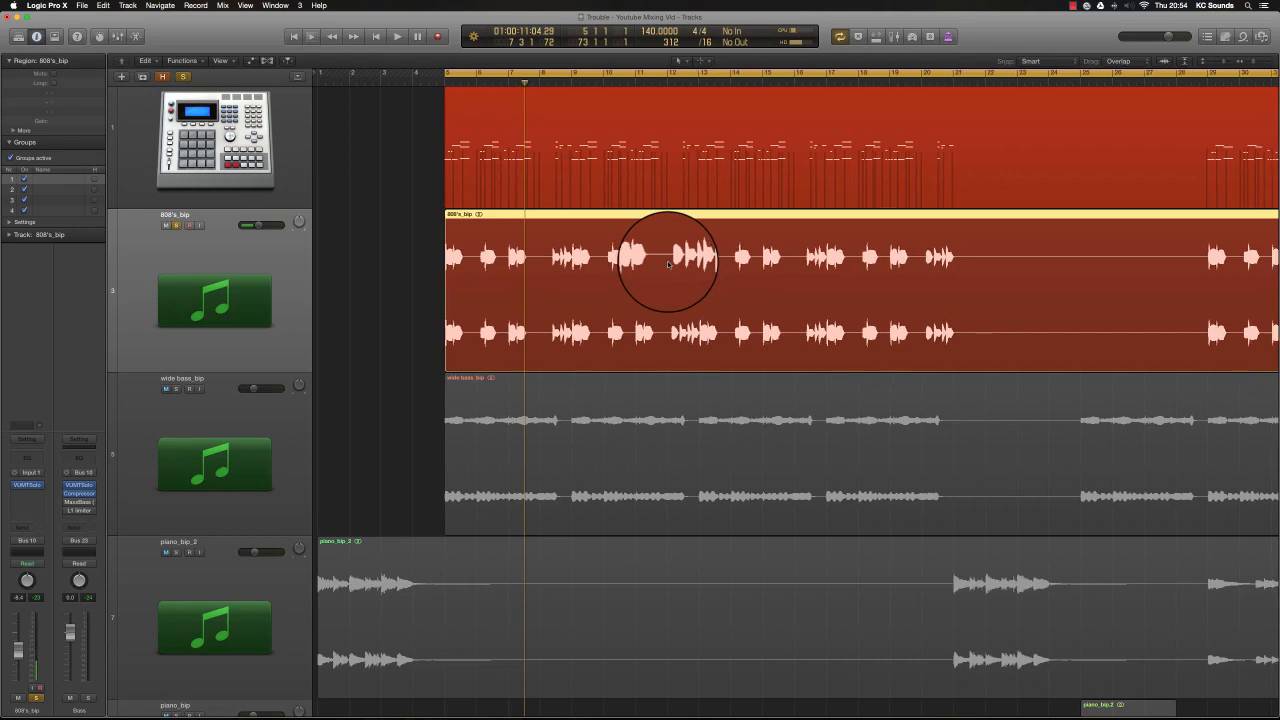
{"action": "key", "text": "super+Left"}
{"action": "key", "text": "super+Left"}
{"action": "key", "text": "super+Left"}
{"action": "key", "text": "super+Left"}
{"action": "key", "text": "super+Left"}
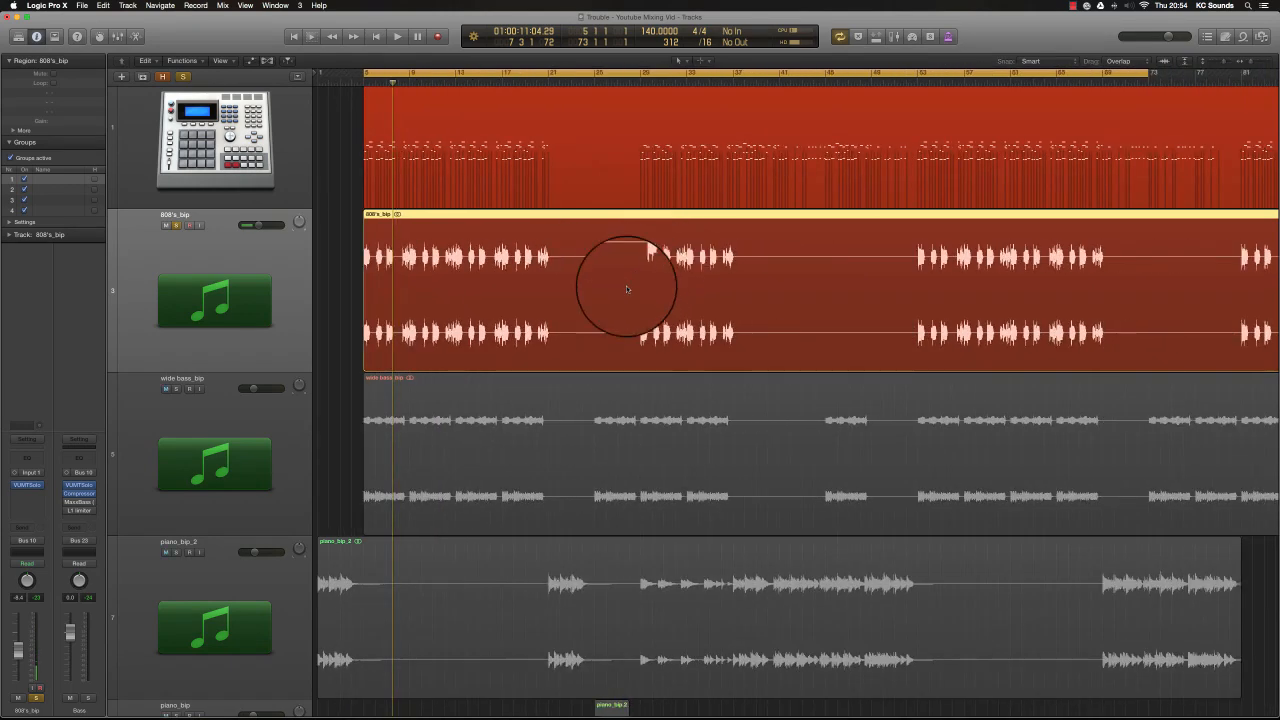
Step: Select the drums region and track, and compare the drum pattern with the 808's_bip region over its full length
{"action": "left_click", "coordinate": [548, 137]}
{"action": "scroll", "coordinate": [600, 145], "scroll_direction": "up", "scroll_amount": 2}
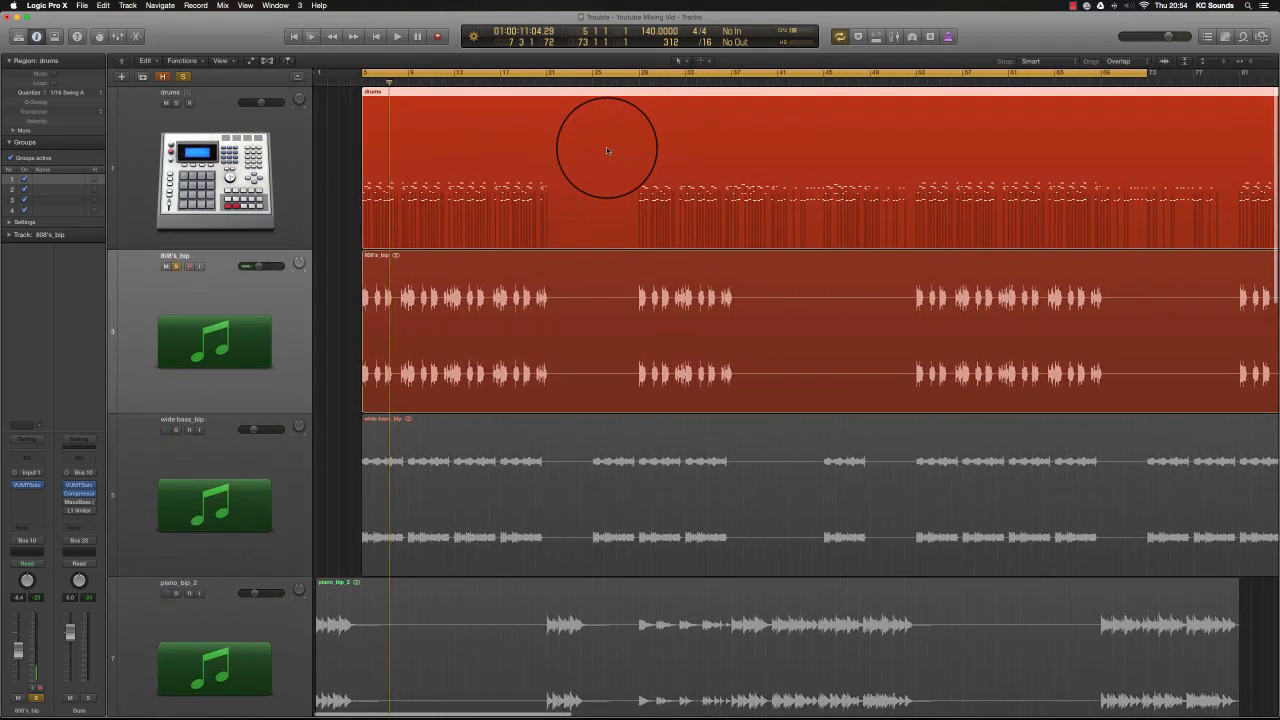
{"action": "scroll", "coordinate": [606, 150], "scroll_direction": "right", "scroll_amount": 2}
{"action": "key", "text": "super+Left"}
{"action": "key", "text": "super+Left"}
{"action": "key", "text": "super+Left"}
{"action": "key", "text": "super+Left"}
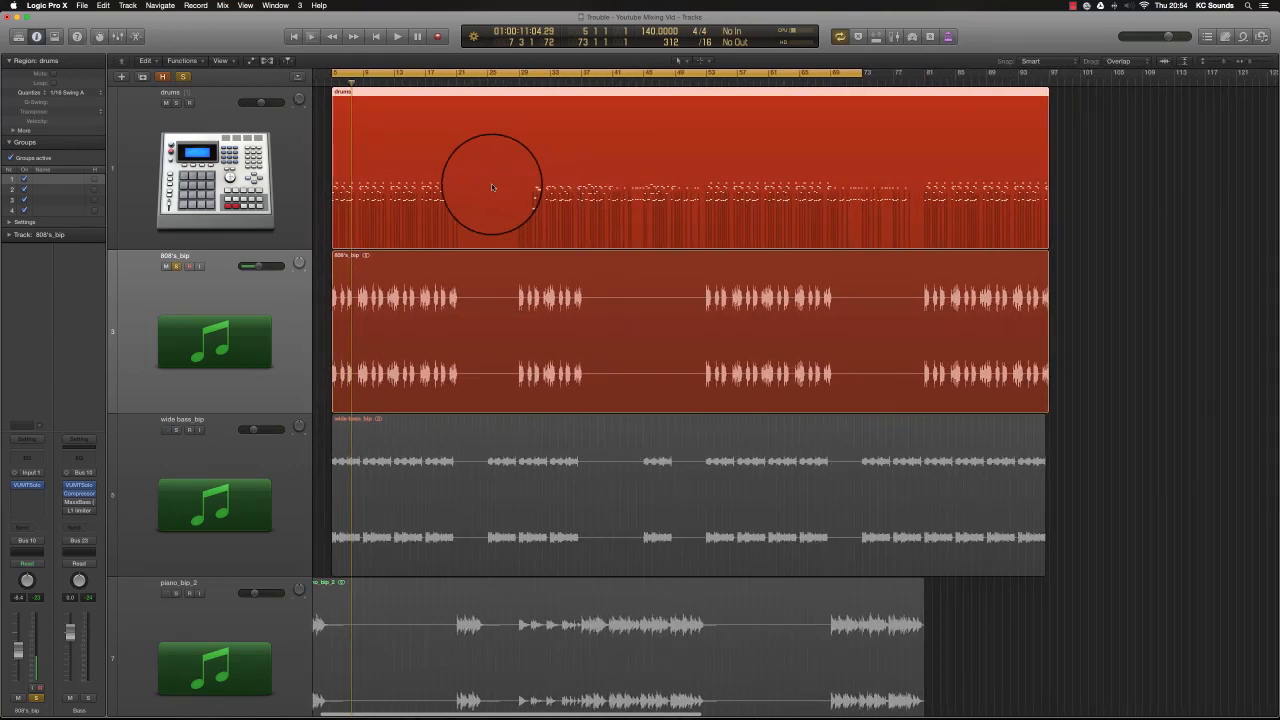
{"action": "left_click", "coordinate": [257, 130]}
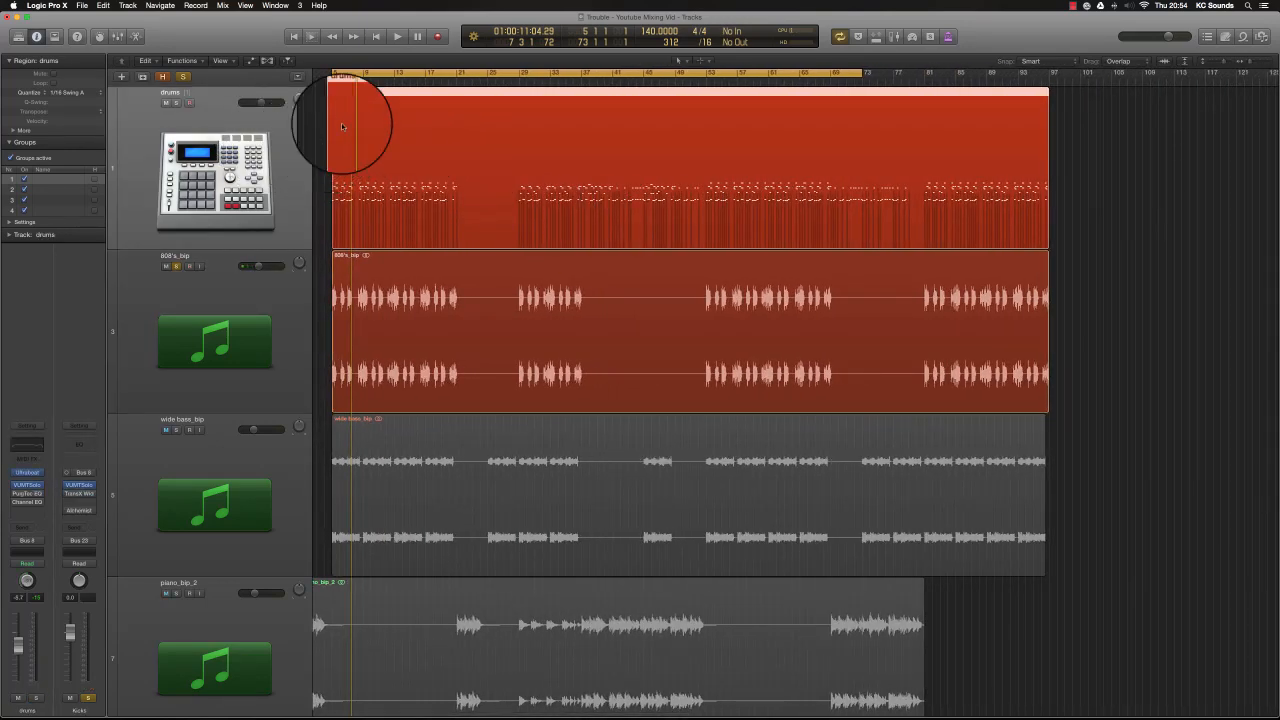
{"action": "scroll", "coordinate": [354, 201], "scroll_direction": "up", "scroll_amount": 5}
{"action": "scroll", "coordinate": [355, 200], "scroll_direction": "down", "scroll_amount": 3}
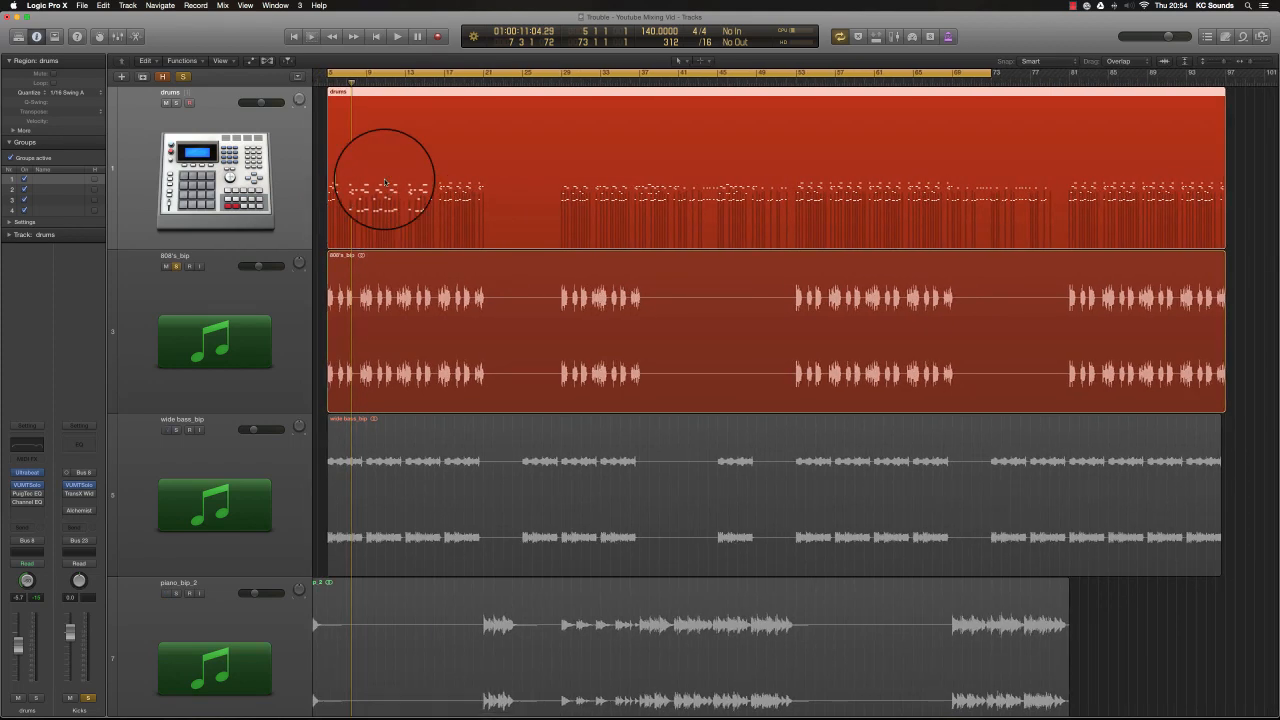
{"action": "scroll", "coordinate": [483, 199], "scroll_direction": "down", "scroll_amount": 2}
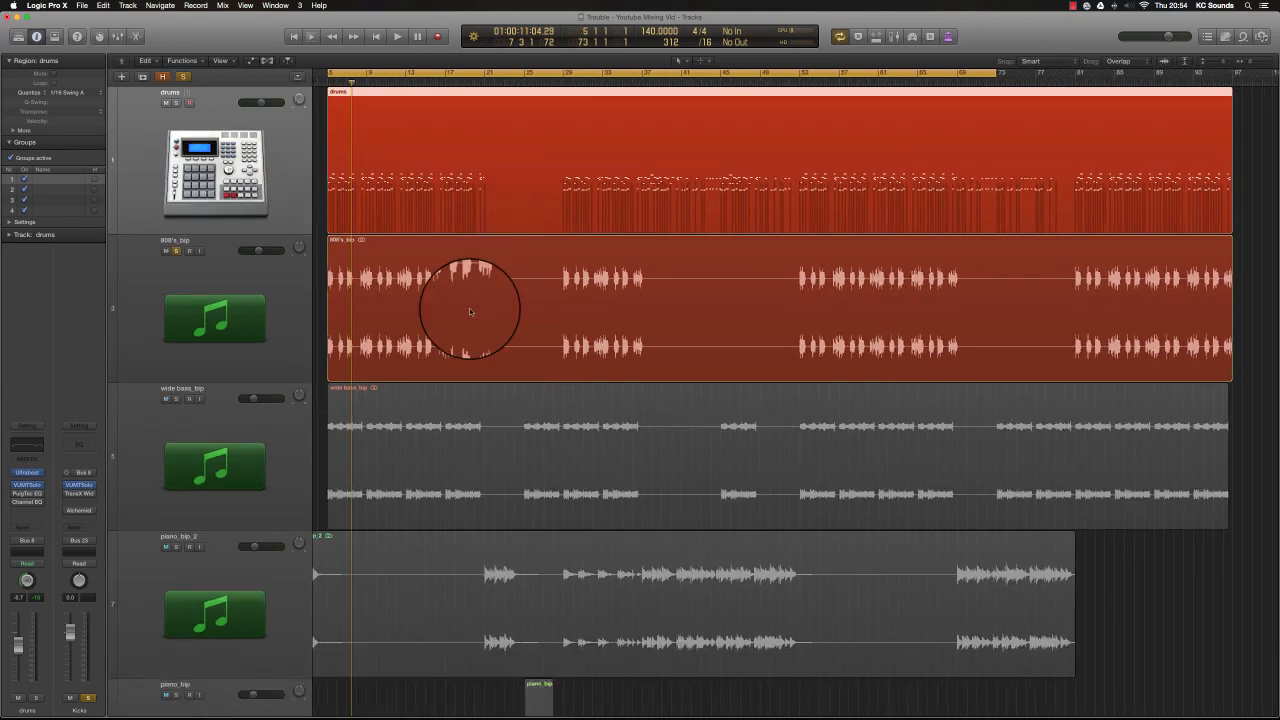
Step: Select the 808's_bip track, open the Compressor on the Bass bus and move its window clear of the other plug-ins
{"action": "left_click", "coordinate": [214, 314]}
{"action": "left_click", "coordinate": [78, 494]}
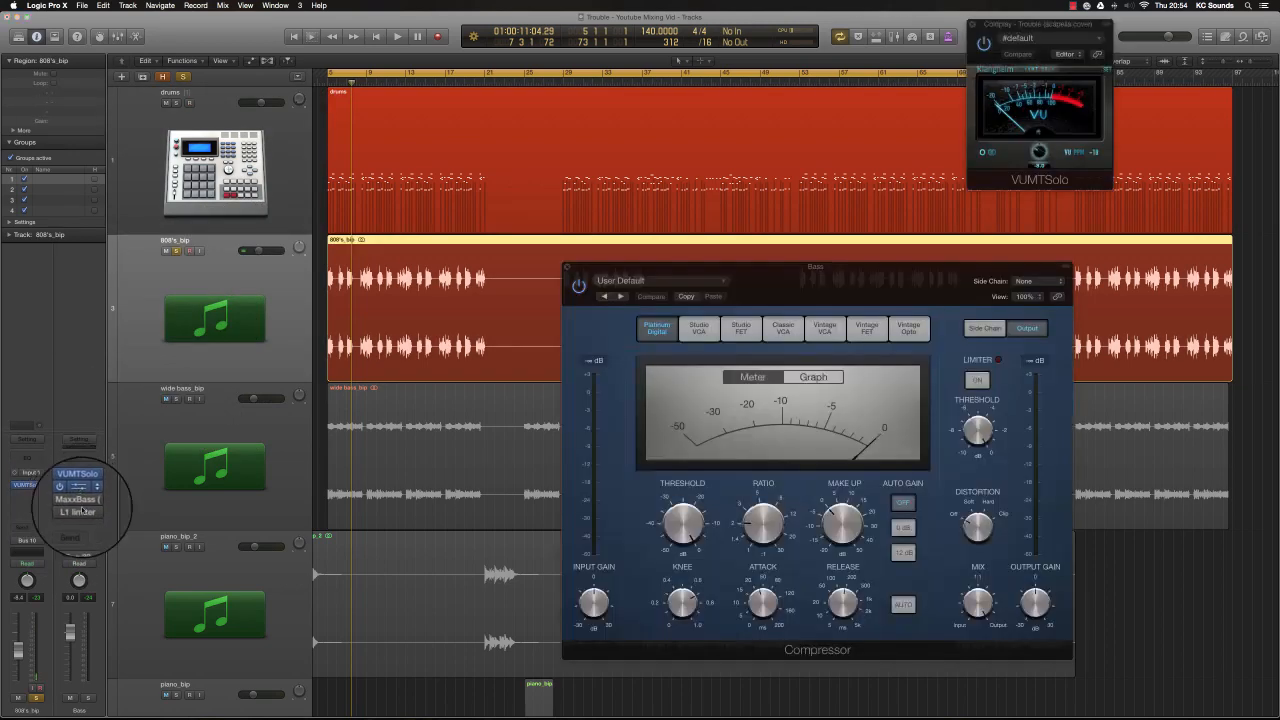
{"action": "left_click_drag", "start_coordinate": [668, 274], "coordinate": [333, 269]}
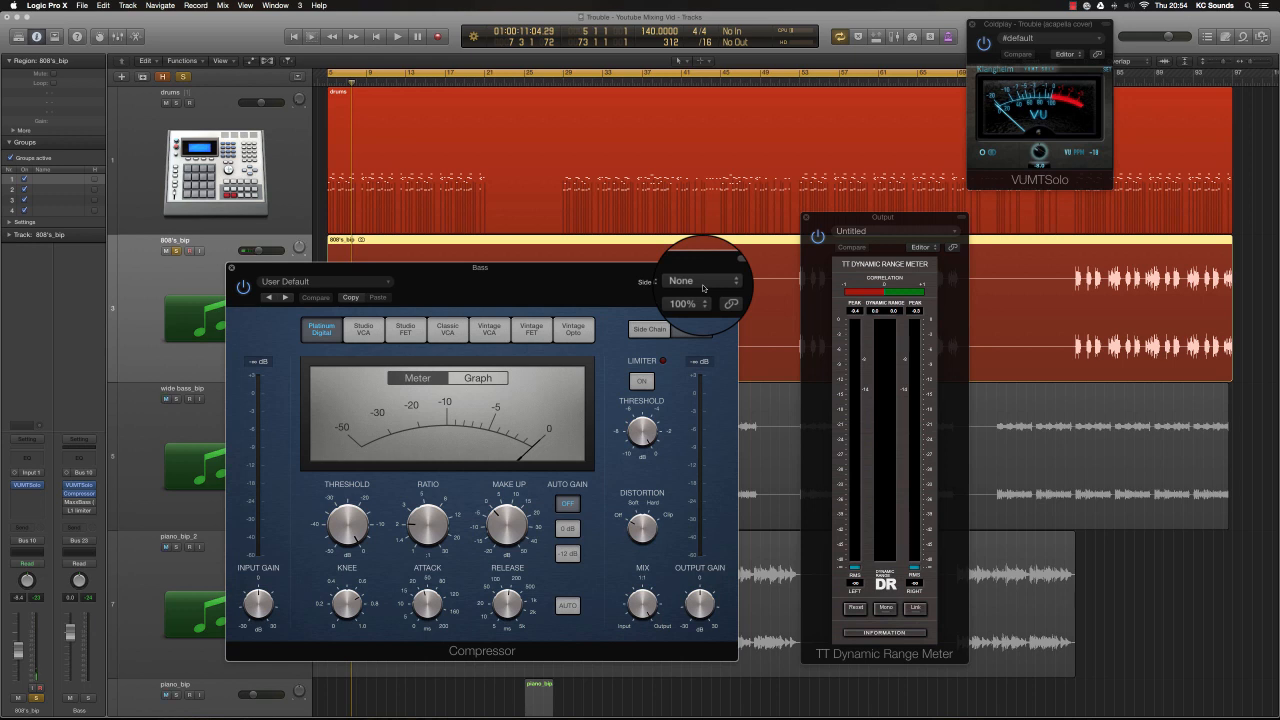
Step: Set the side chain source of the Bass bus Compressor to Bus 8
{"action": "left_click", "coordinate": [703, 287]}
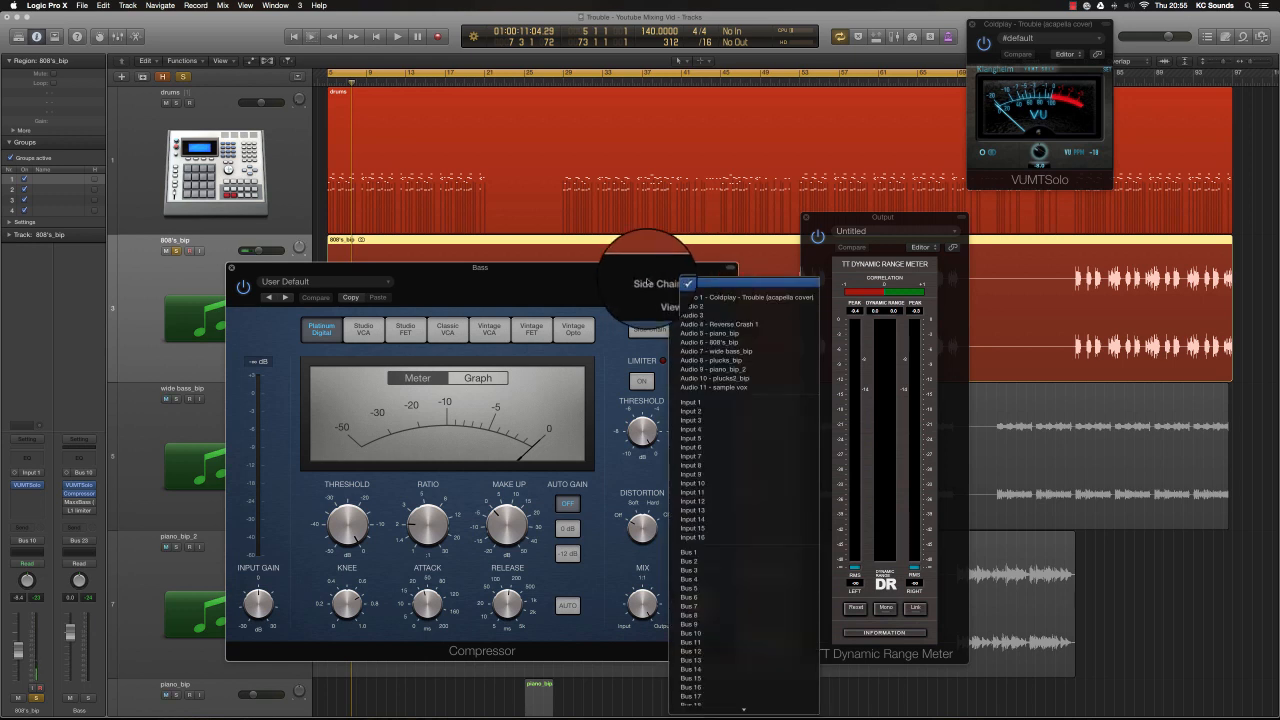
{"action": "left_click", "coordinate": [699, 288]}
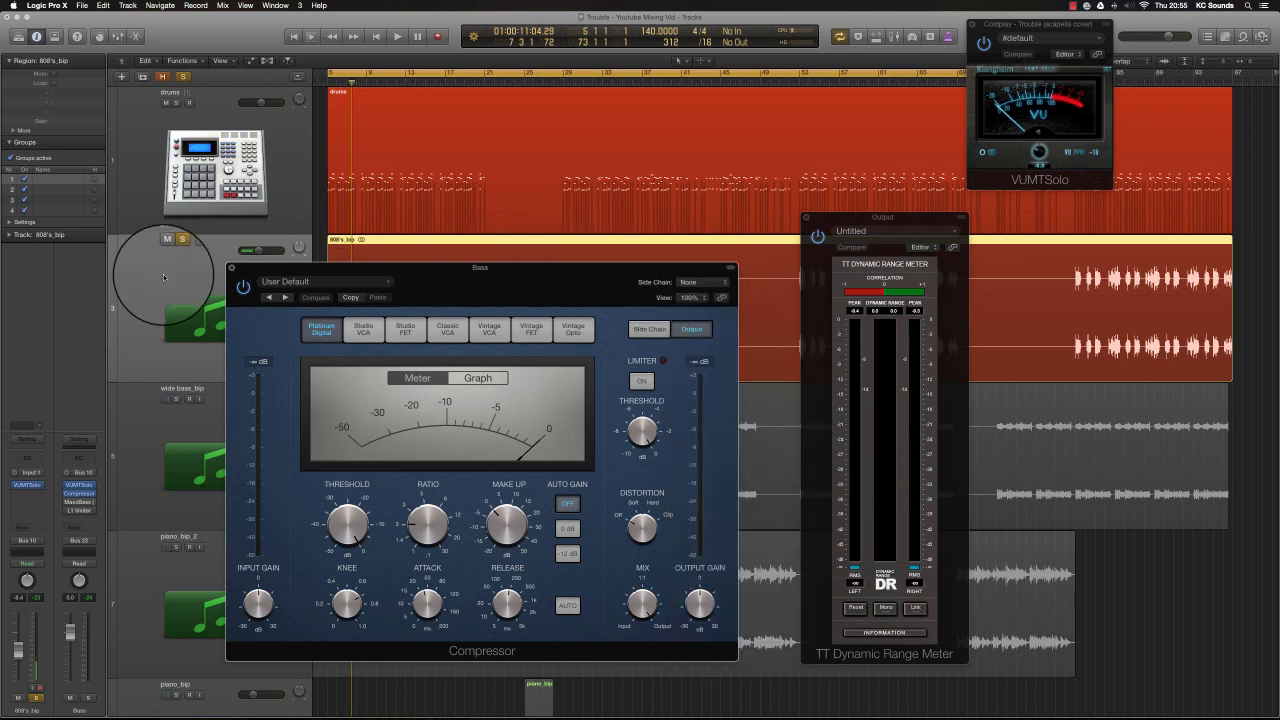
{"action": "left_click", "coordinate": [150, 368]}
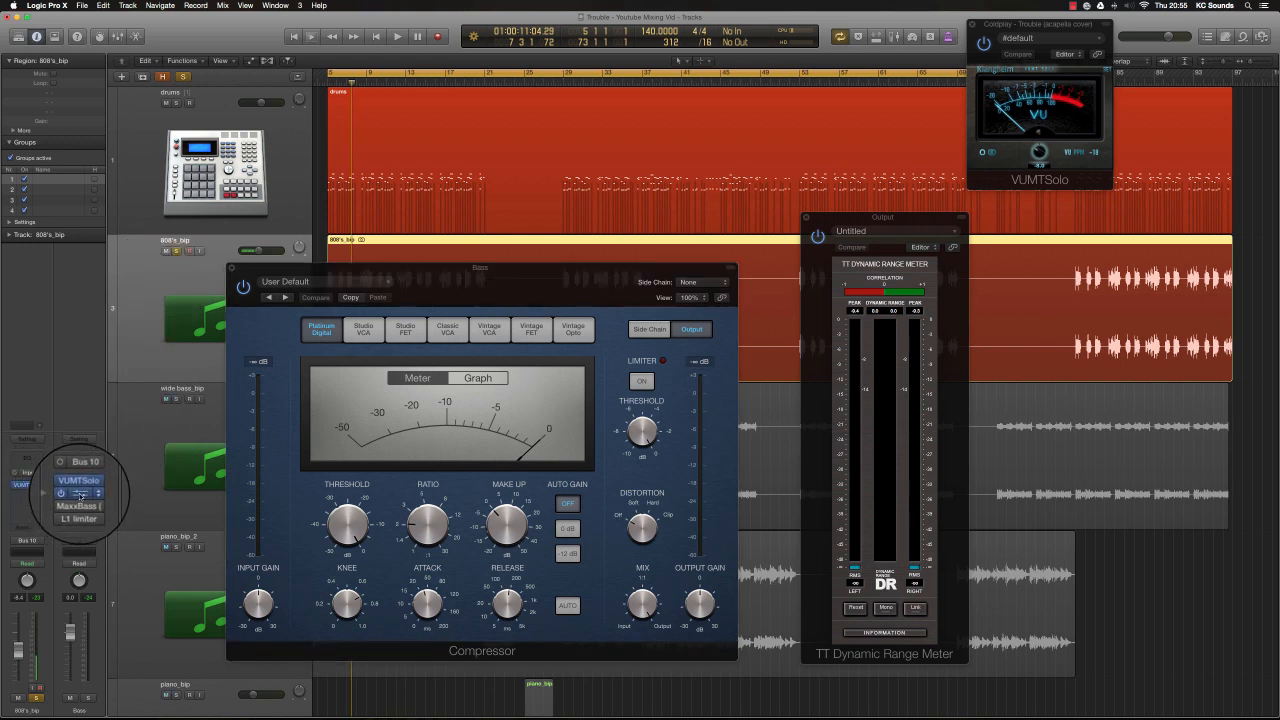
{"action": "left_click", "coordinate": [705, 283]}
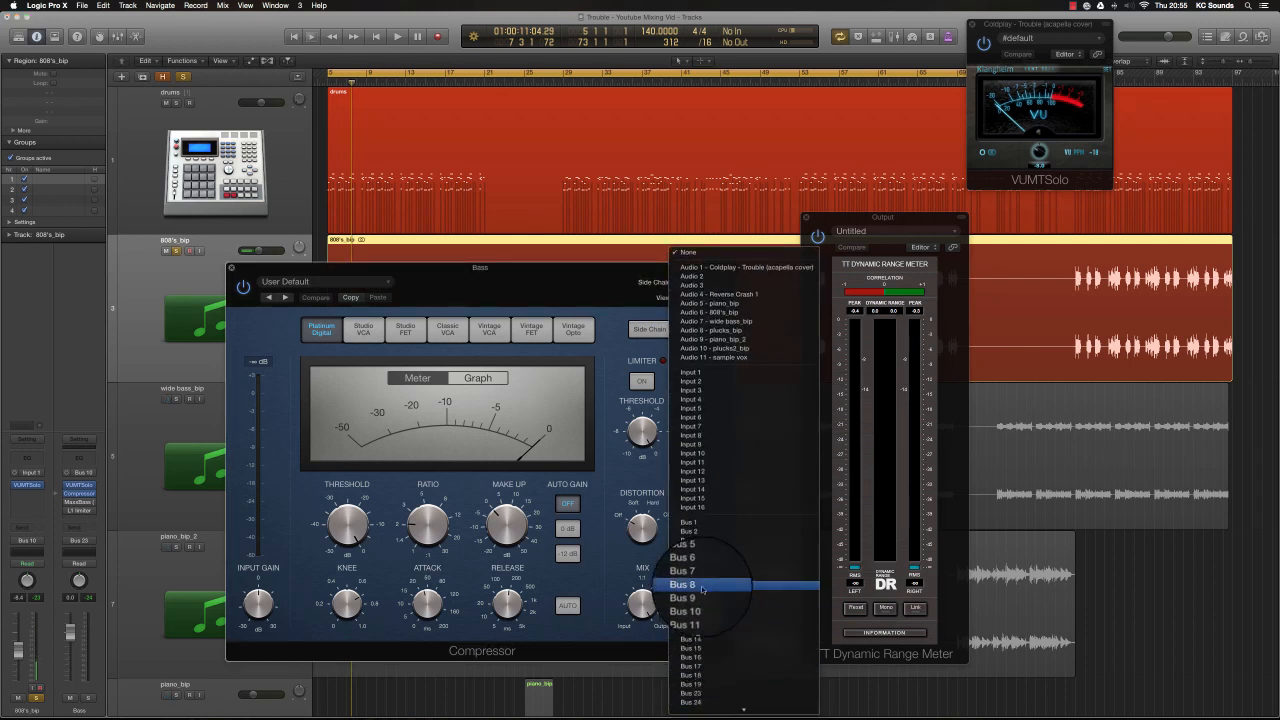
{"action": "left_click", "coordinate": [703, 587]}
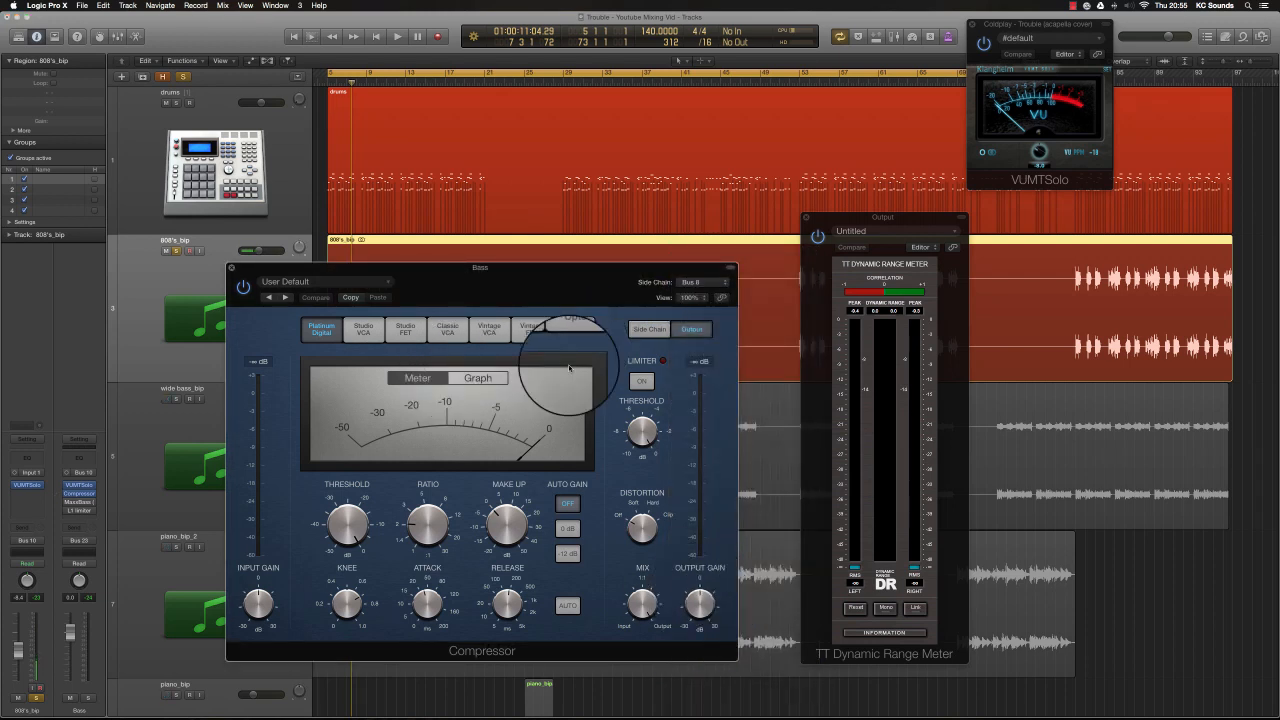
Step: Adjust the threshold of the Bass bus Compressor by ear during playback, ending with a lower threshold
{"action": "key", "text": "space"}
{"action": "left_click_drag", "start_coordinate": [345, 522], "coordinate": [353, 558]}
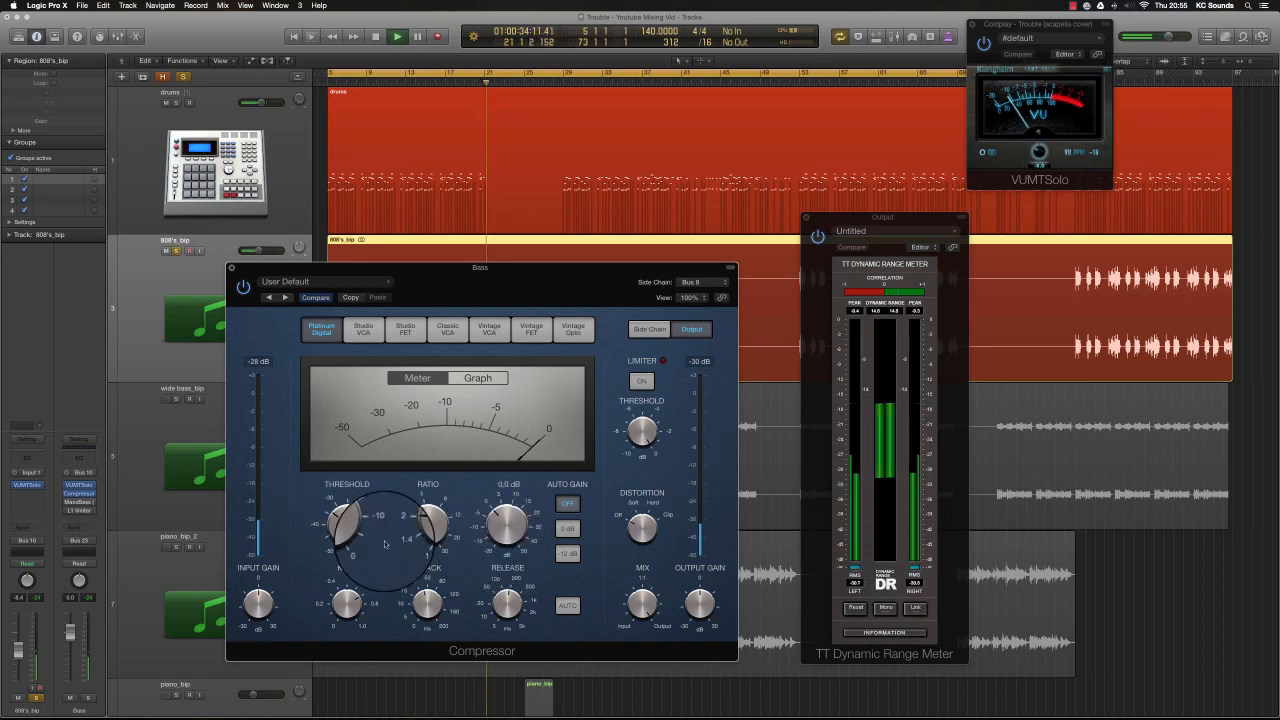
{"action": "left_click_drag", "start_coordinate": [346, 515], "coordinate": [345, 488]}
{"action": "key", "text": "space"}
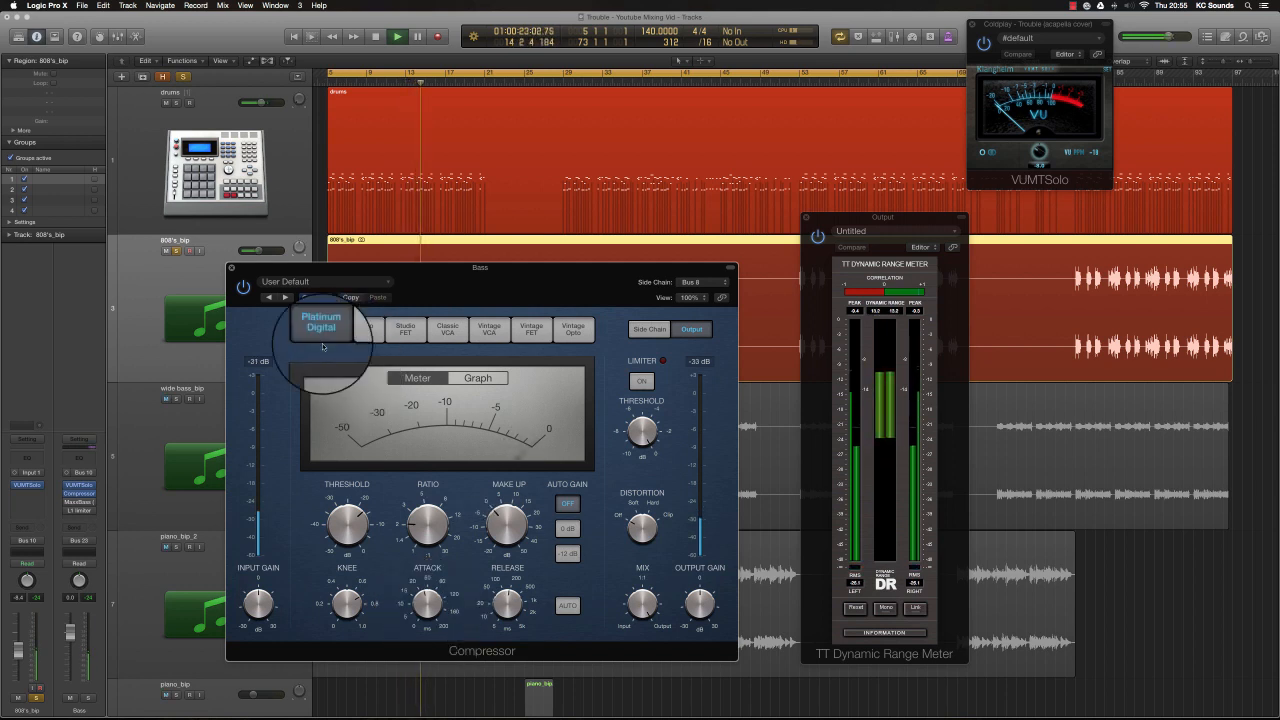
Step: Close the Bass bus Compressor, stop playback and unsolo the 808's_bip track
{"action": "left_click", "coordinate": [231, 268]}
{"action": "key", "text": "space"}
{"action": "left_click", "coordinate": [176, 251]}
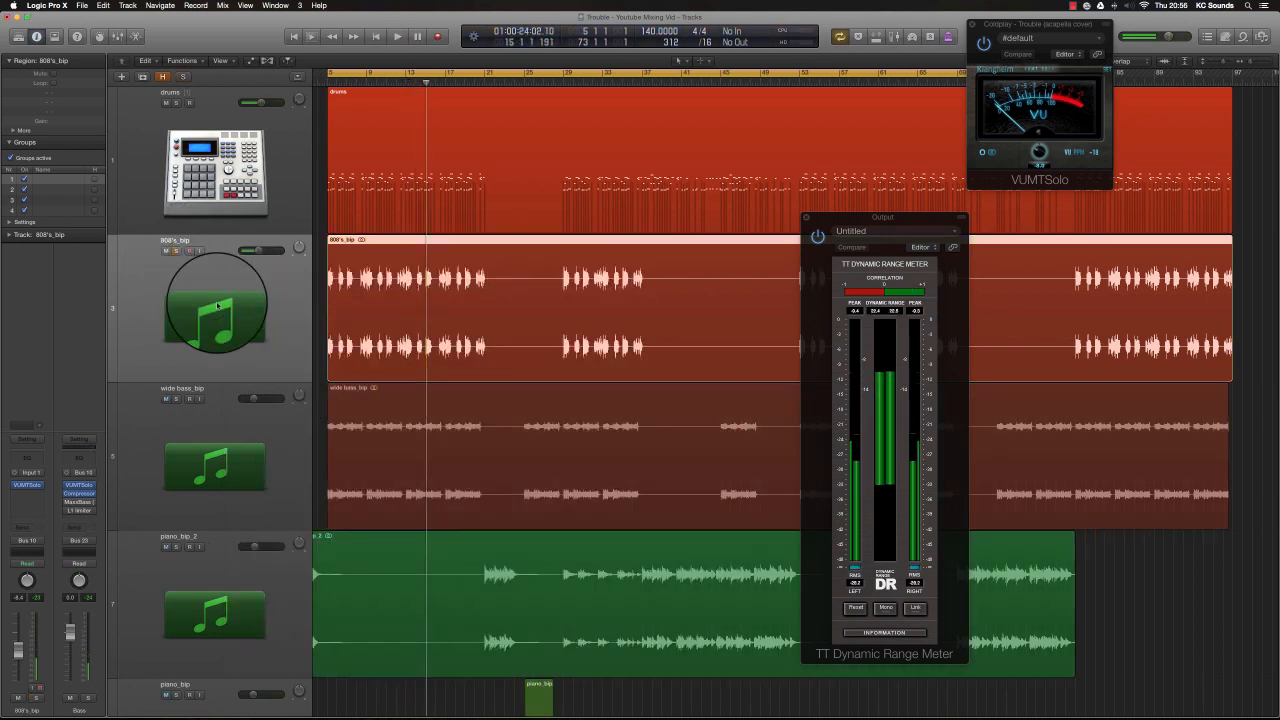
Step: Audition the mix without the 808's_bip solo and close the TT Dynamic Range Meter
{"action": "key", "text": "space"}
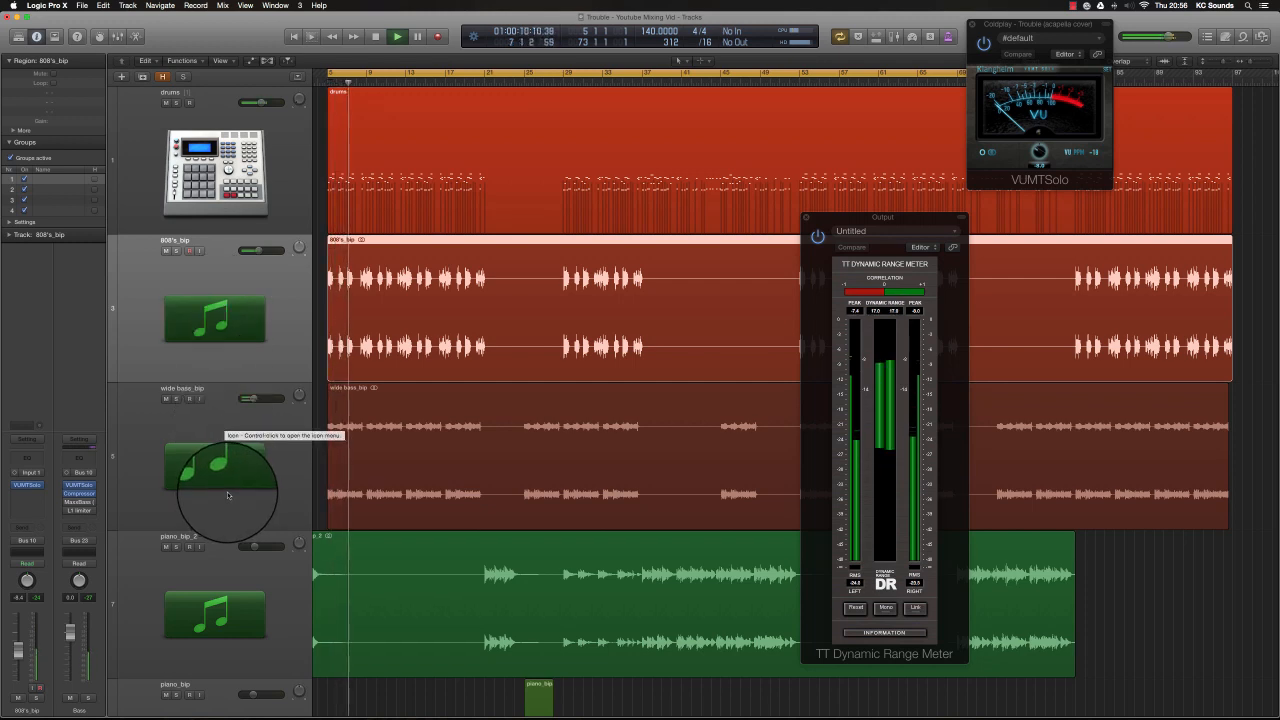
{"action": "left_click", "coordinate": [796, 212]}
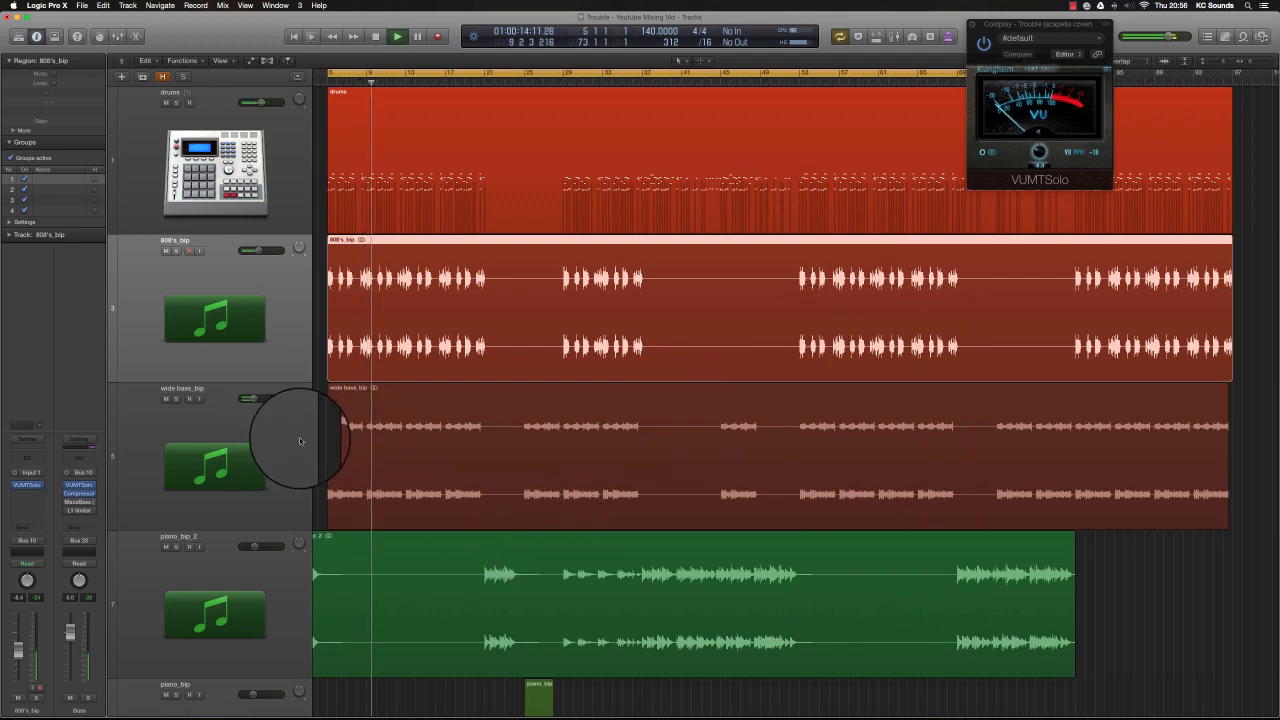
{"action": "key", "text": "space"}
Step: Select the sample vox track and open its Channel EQ
{"action": "scroll", "coordinate": [229, 455], "scroll_direction": "down", "scroll_amount": 5}
{"action": "scroll", "coordinate": [229, 455], "scroll_direction": "down", "scroll_amount": 6}
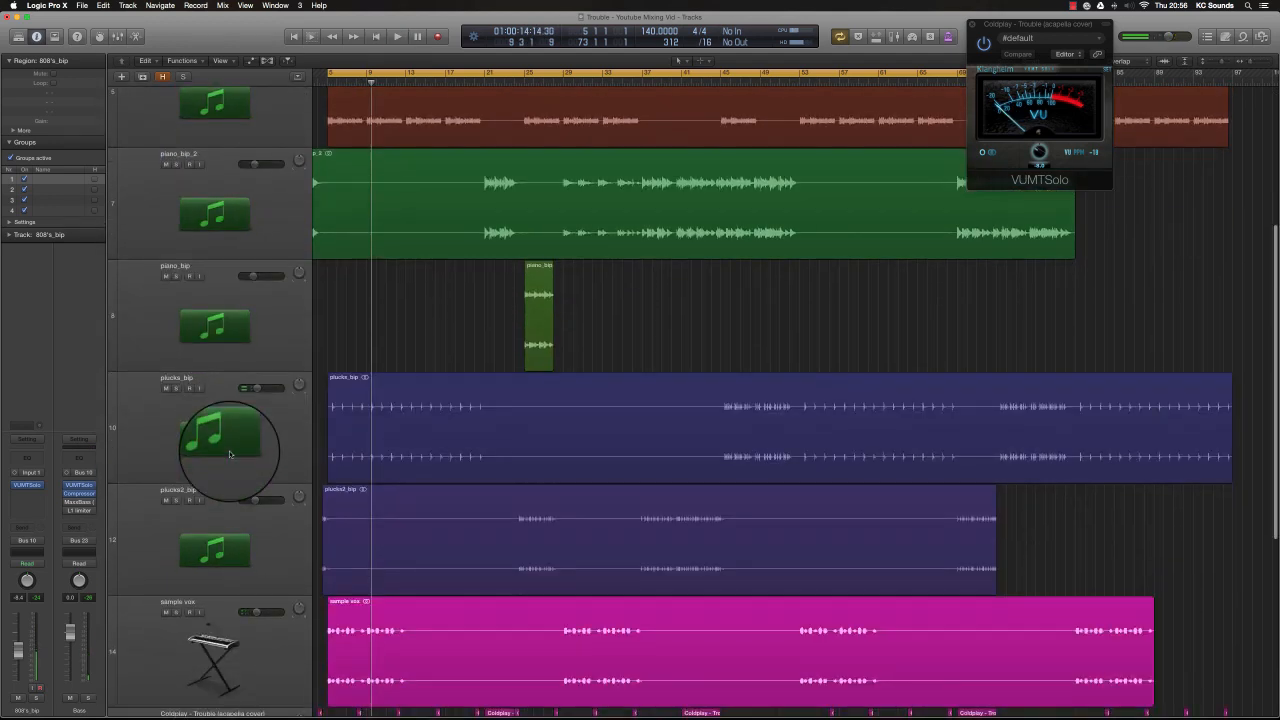
{"action": "scroll", "coordinate": [229, 455], "scroll_direction": "down", "scroll_amount": 2}
{"action": "left_click", "coordinate": [205, 488]}
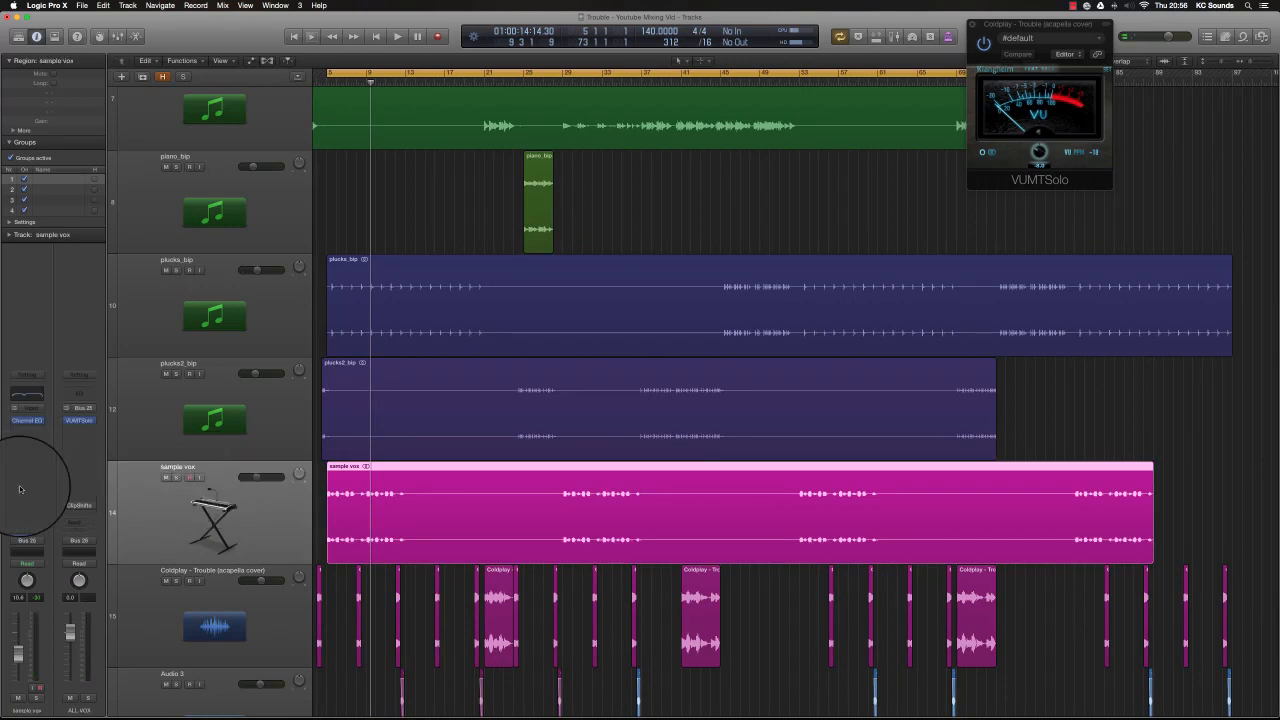
{"action": "left_click", "coordinate": [31, 396]}
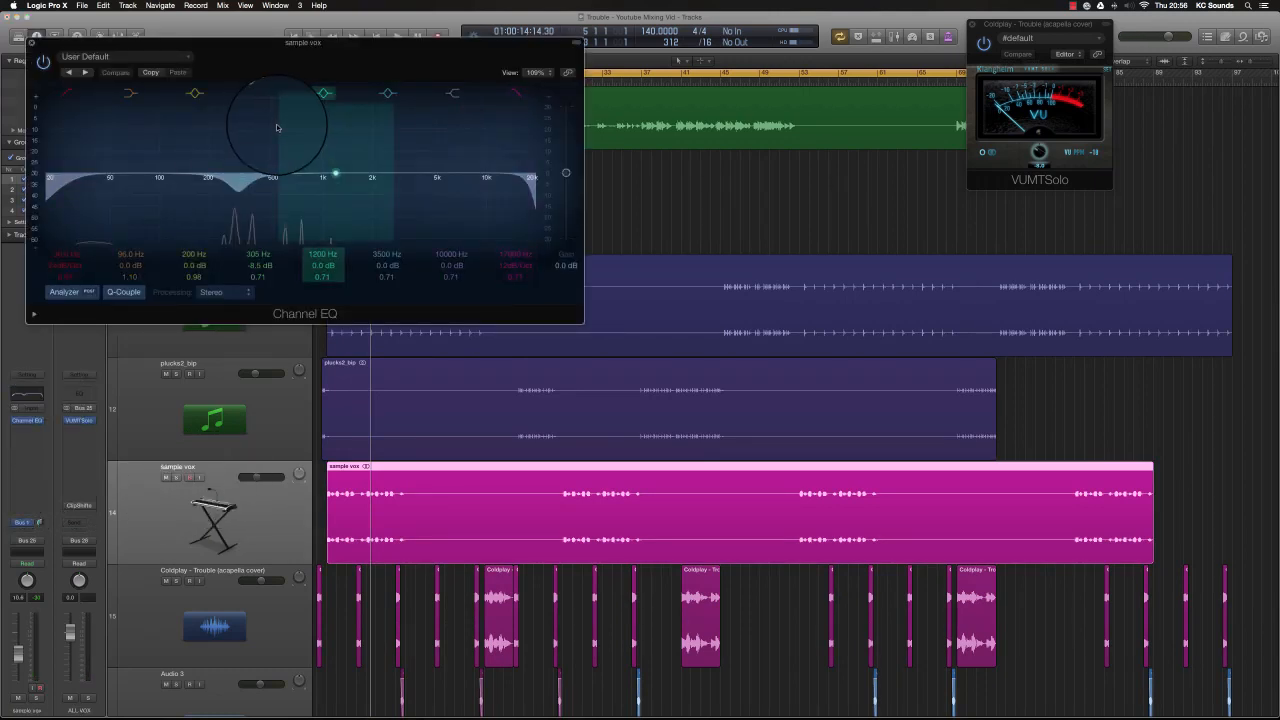
Step: During playback, lower the high shelf in the sample vox Channel EQ to -9.0 dB at 1120 Hz, then close the EQ and stop
{"action": "left_click_drag", "start_coordinate": [112, 45], "coordinate": [518, 189]}
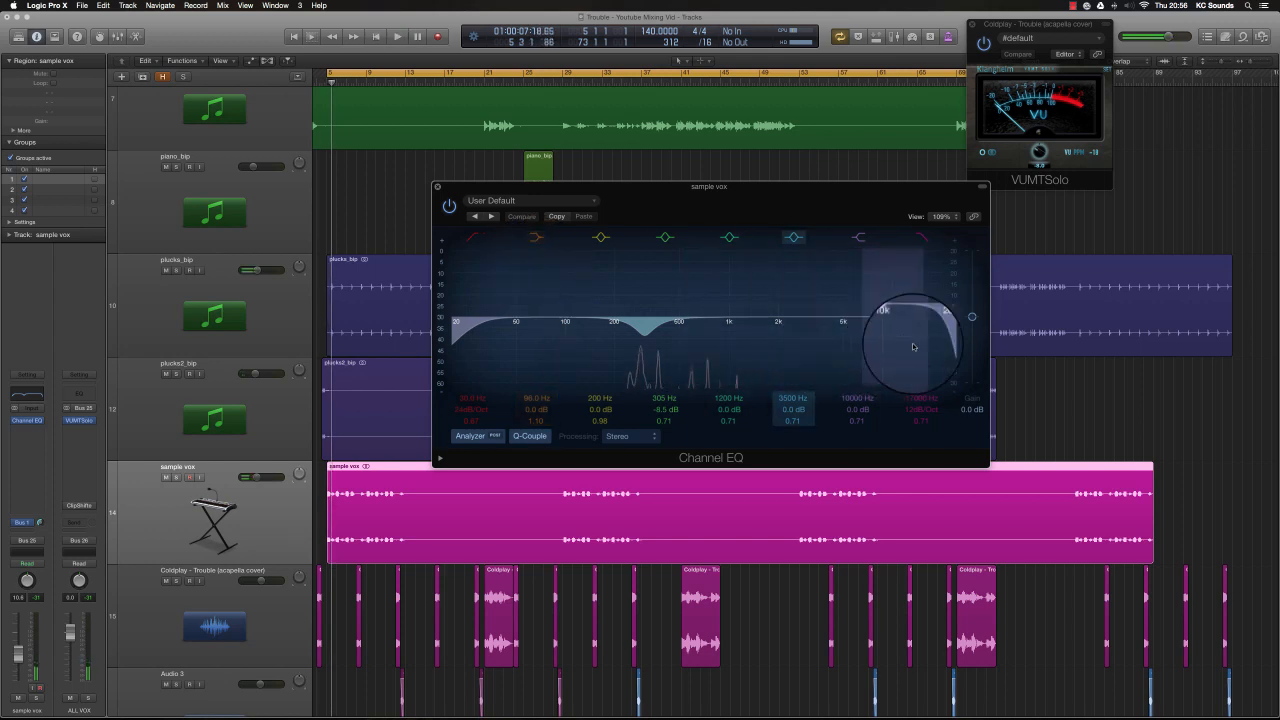
{"action": "left_click_drag", "start_coordinate": [909, 351], "coordinate": [725, 340]}
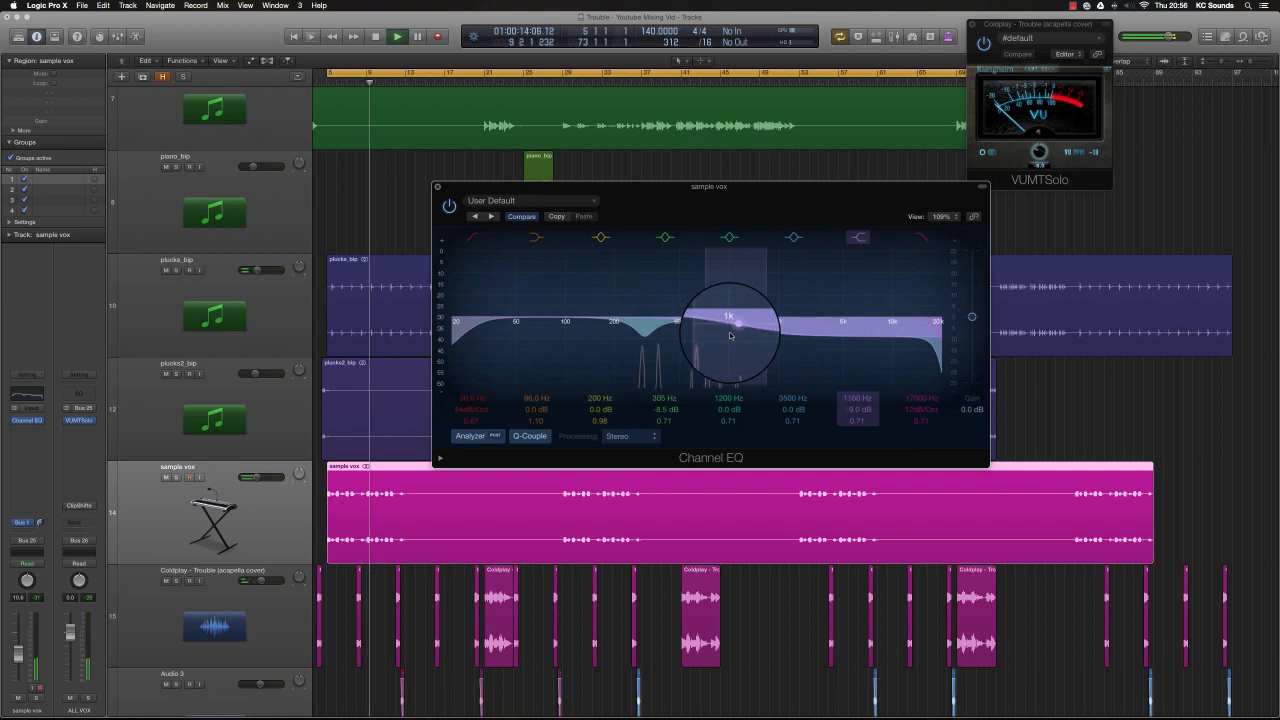
{"action": "left_click", "coordinate": [448, 205]}
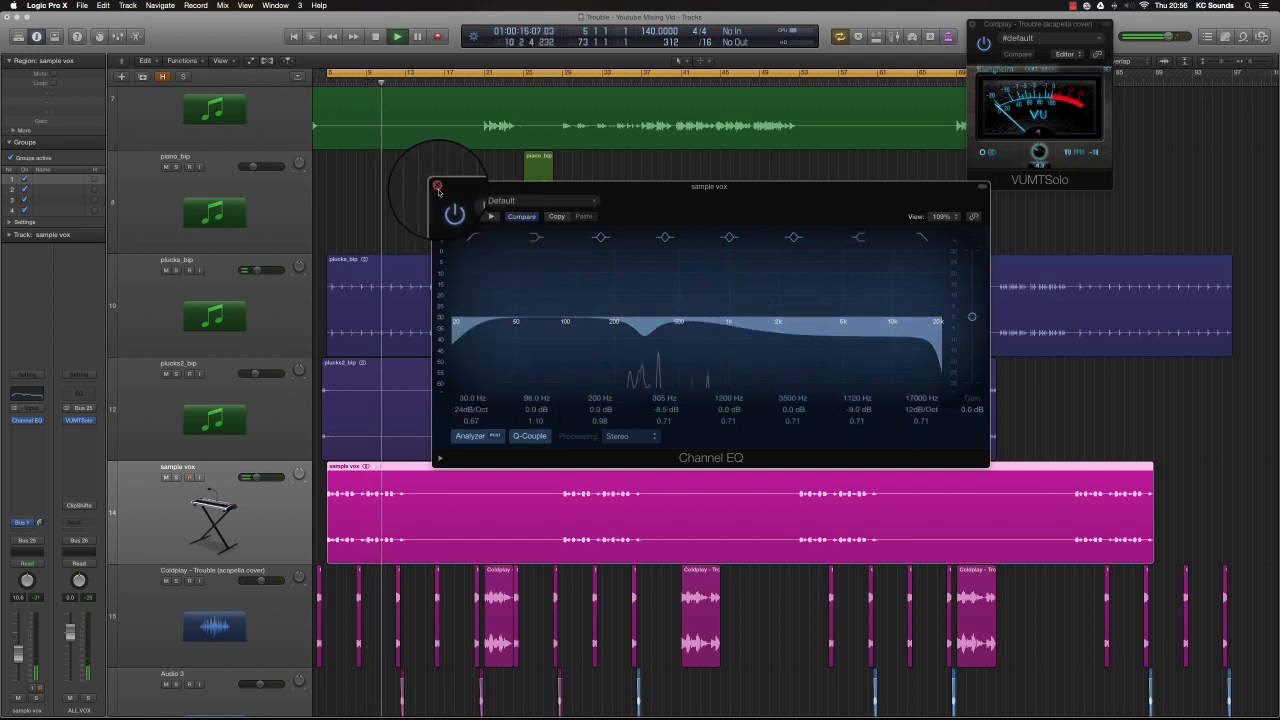
{"action": "left_click", "coordinate": [437, 188]}
{"action": "key", "text": "z"}
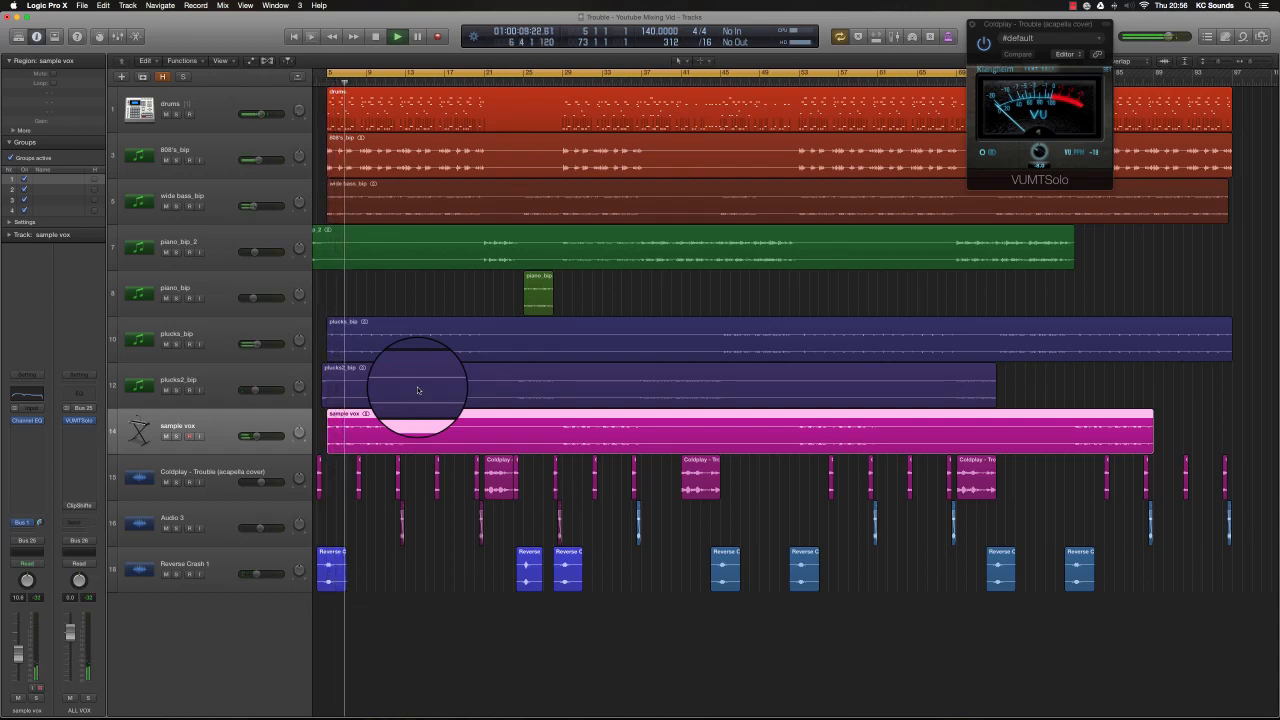
{"action": "key", "text": "space"}
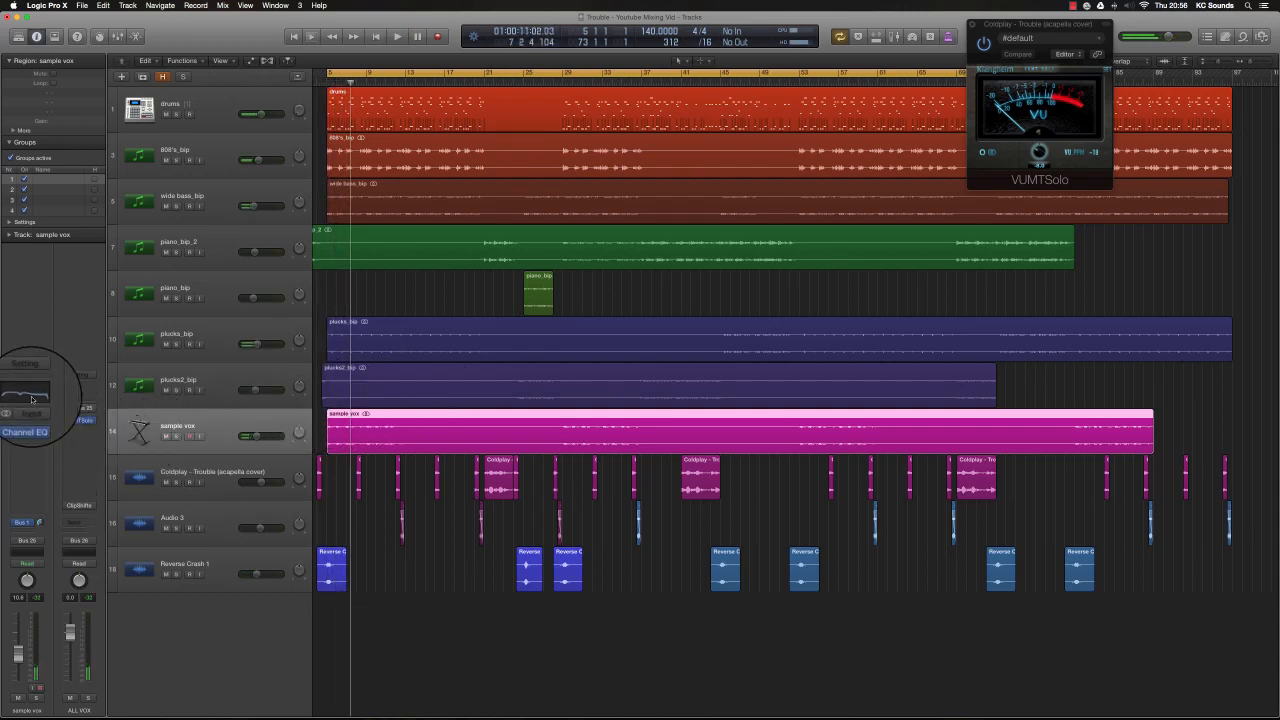
Step: Reopen the sample vox Channel EQ, ease the high shelf to -8.0 dB at 1440 Hz, slightly boost 1100 Hz and close it
{"action": "left_click", "coordinate": [126, 402]}
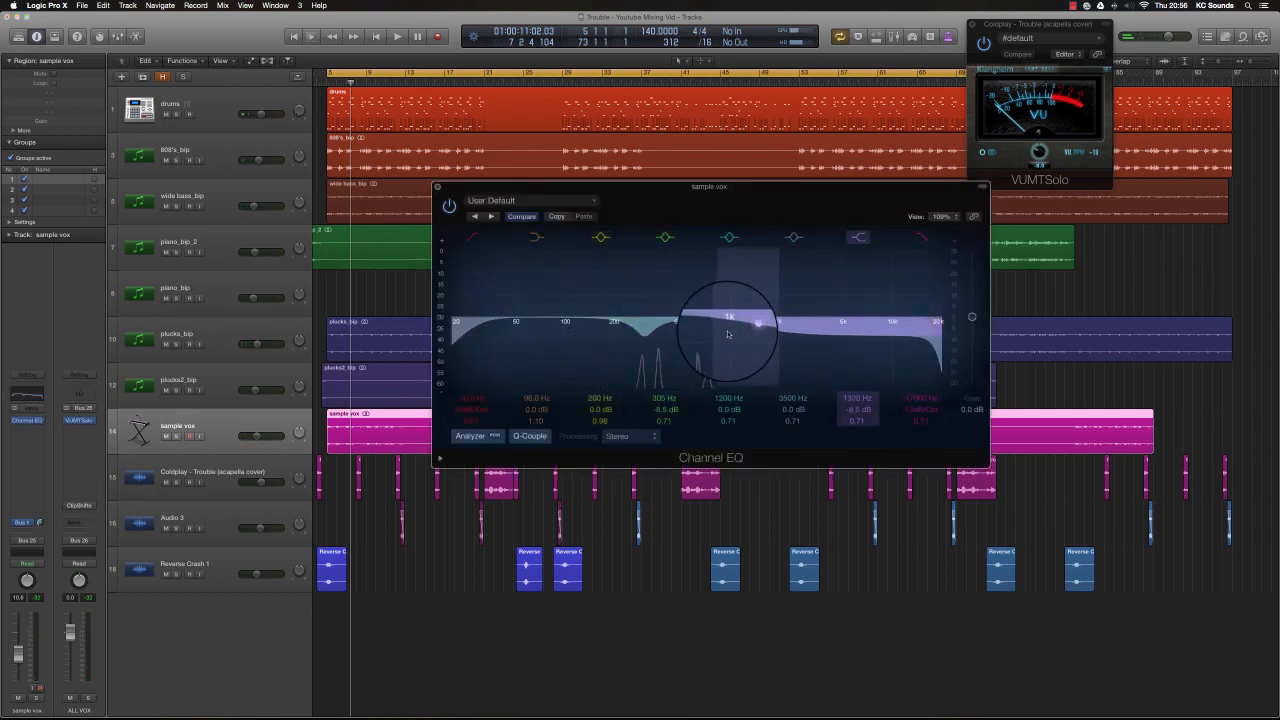
{"action": "key", "text": "space"}
{"action": "left_click_drag", "start_coordinate": [733, 332], "coordinate": [717, 320]}
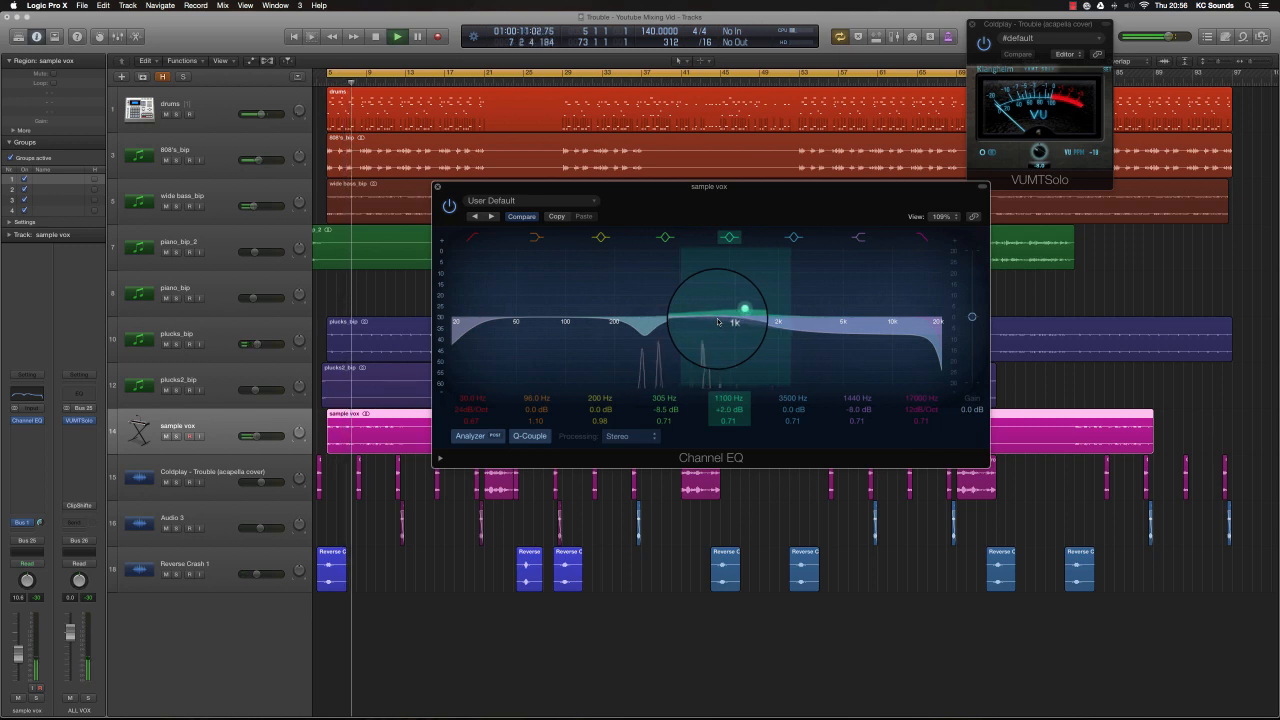
{"action": "left_click", "coordinate": [437, 186]}
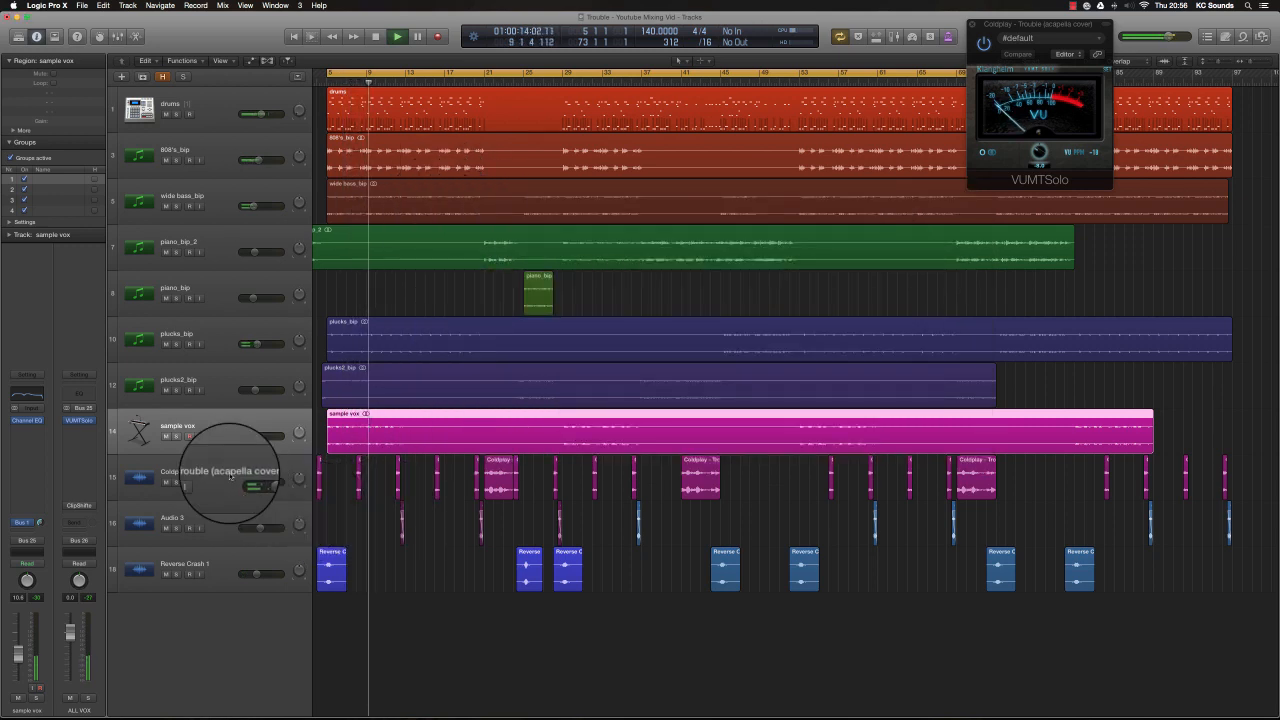
Step: Open the wide bass_bip Channel EQ and raise its low cut to about 69 Hz, restarting playback to hear it
{"action": "scroll", "coordinate": [504, 535], "scroll_direction": "down", "scroll_amount": 1}
{"action": "scroll", "coordinate": [504, 535], "scroll_direction": "down", "scroll_amount": 1}
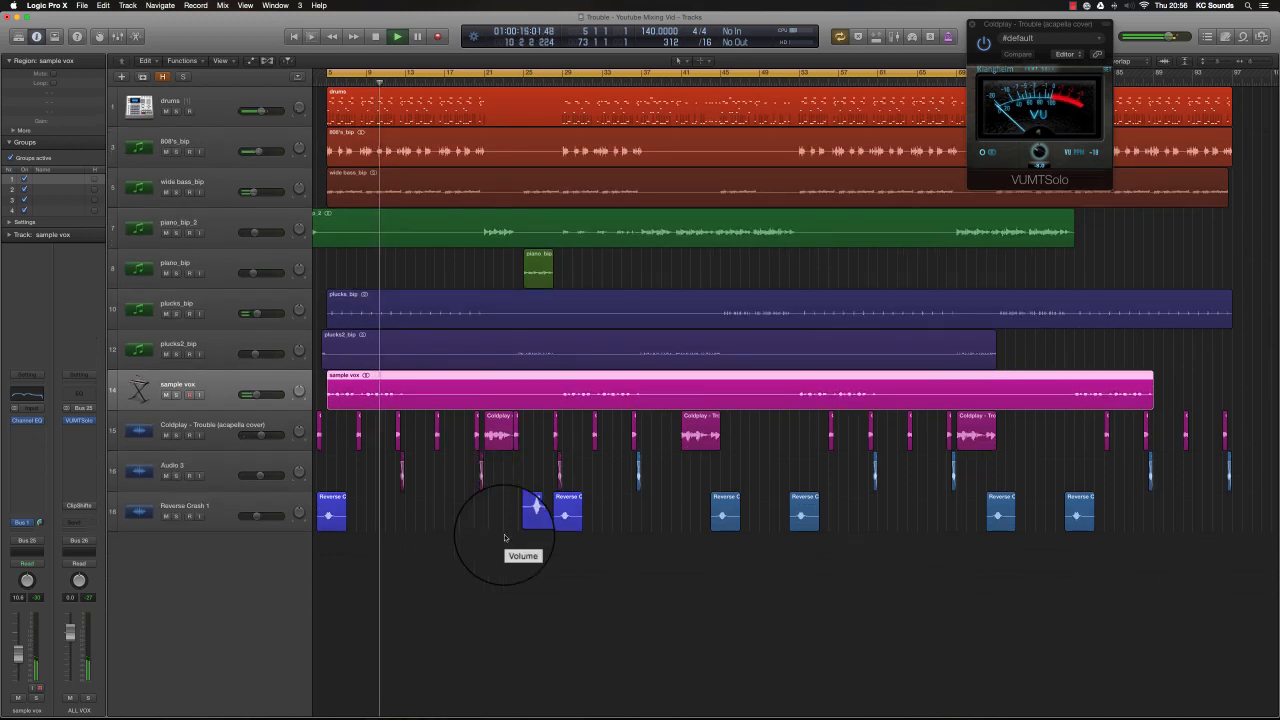
{"action": "scroll", "coordinate": [506, 538], "scroll_direction": "down", "scroll_amount": 2}
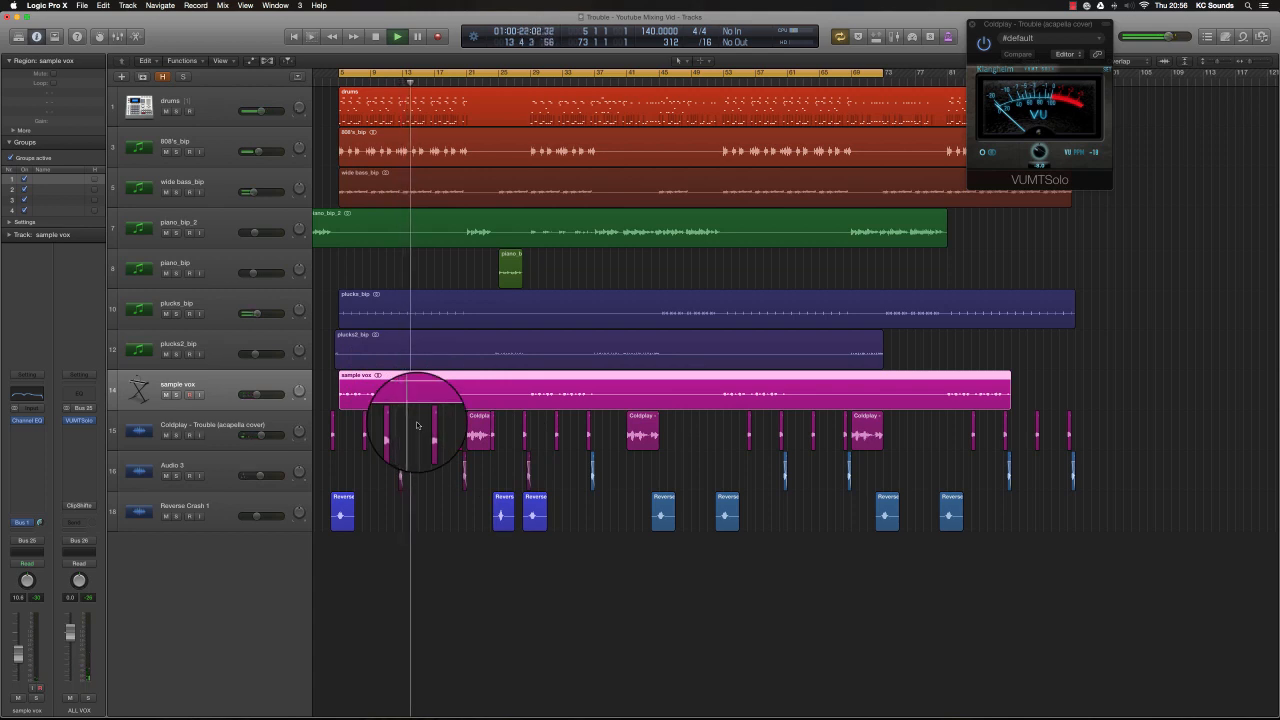
{"action": "left_click", "coordinate": [220, 185]}
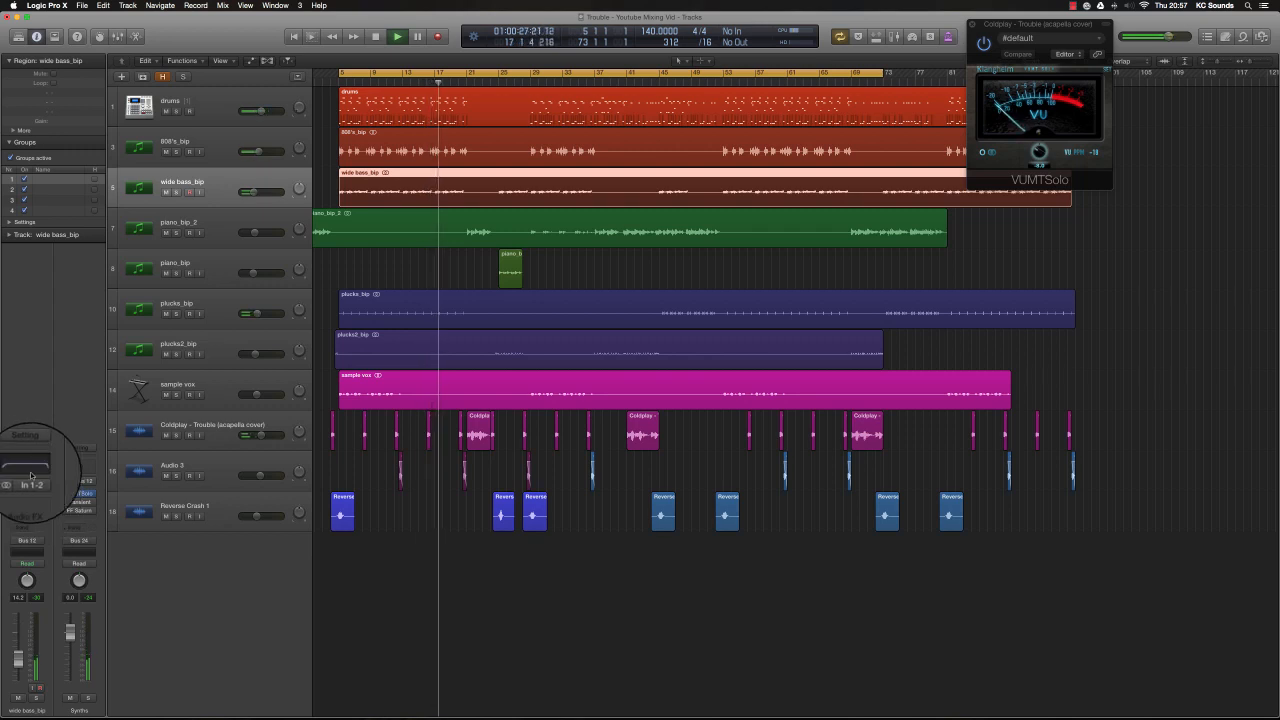
{"action": "left_click", "coordinate": [31, 467]}
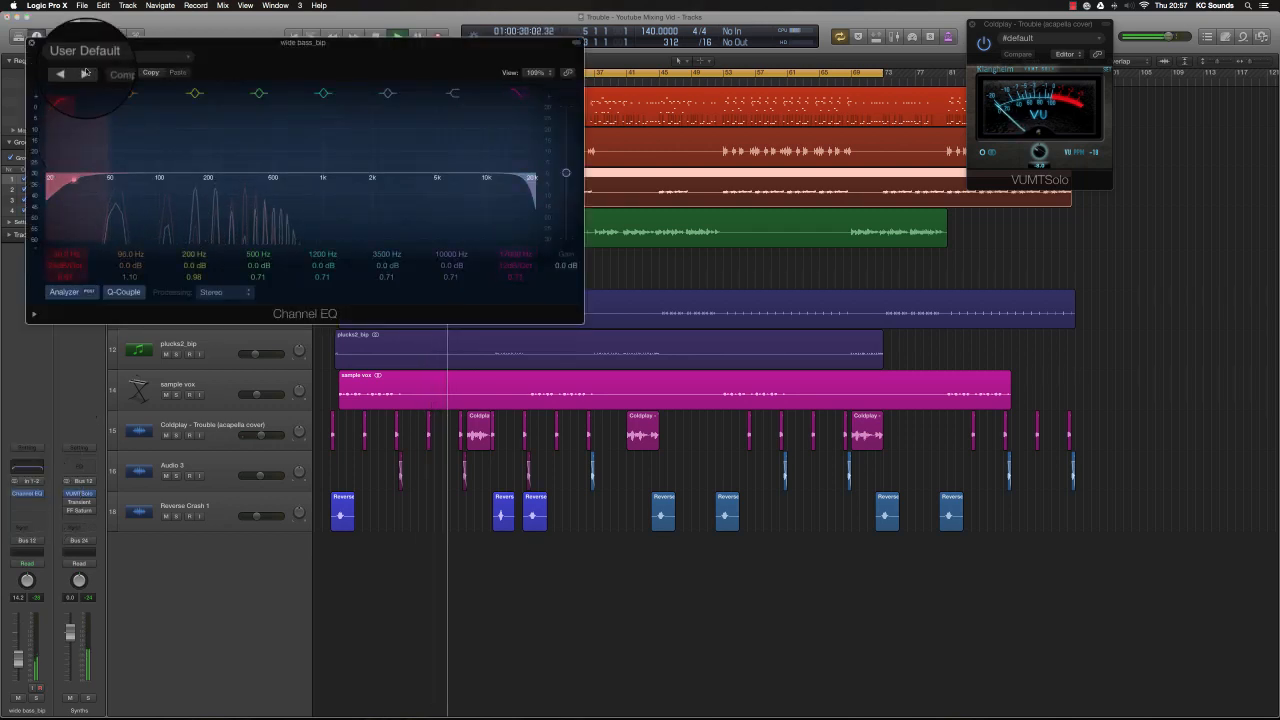
{"action": "left_click_drag", "start_coordinate": [90, 43], "coordinate": [624, 357]}
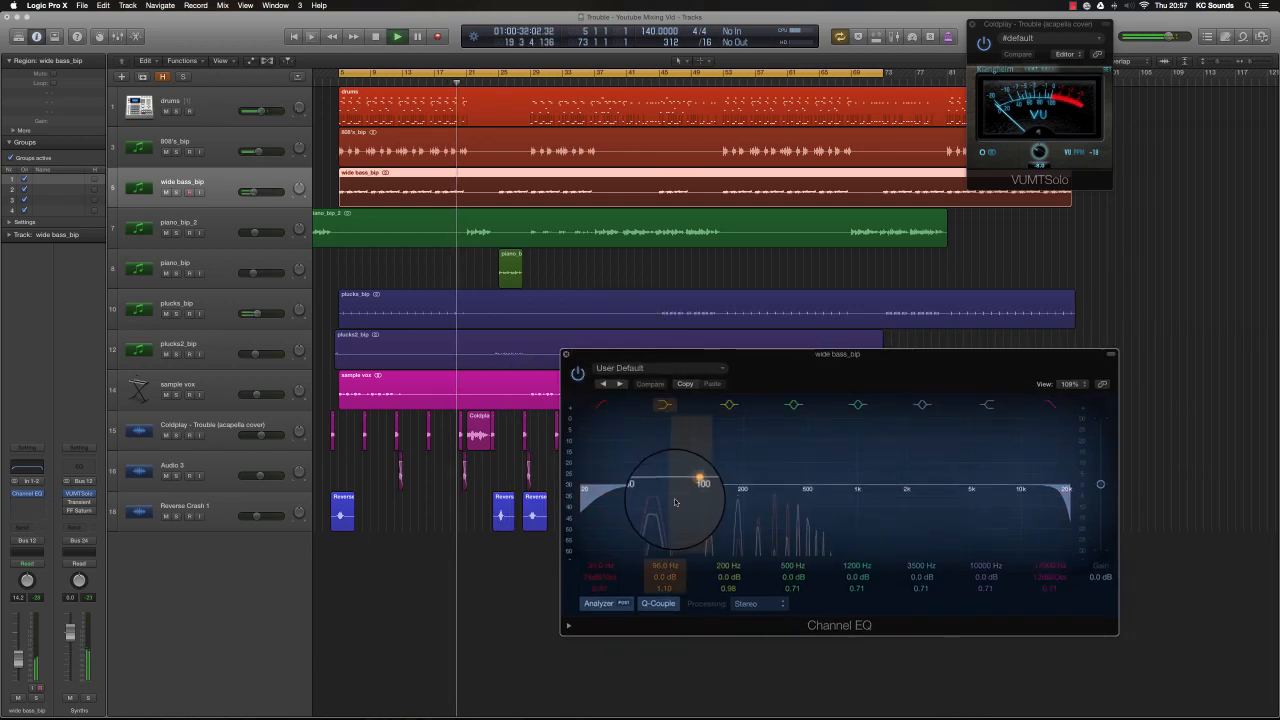
{"action": "left_click_drag", "start_coordinate": [622, 512], "coordinate": [681, 523]}
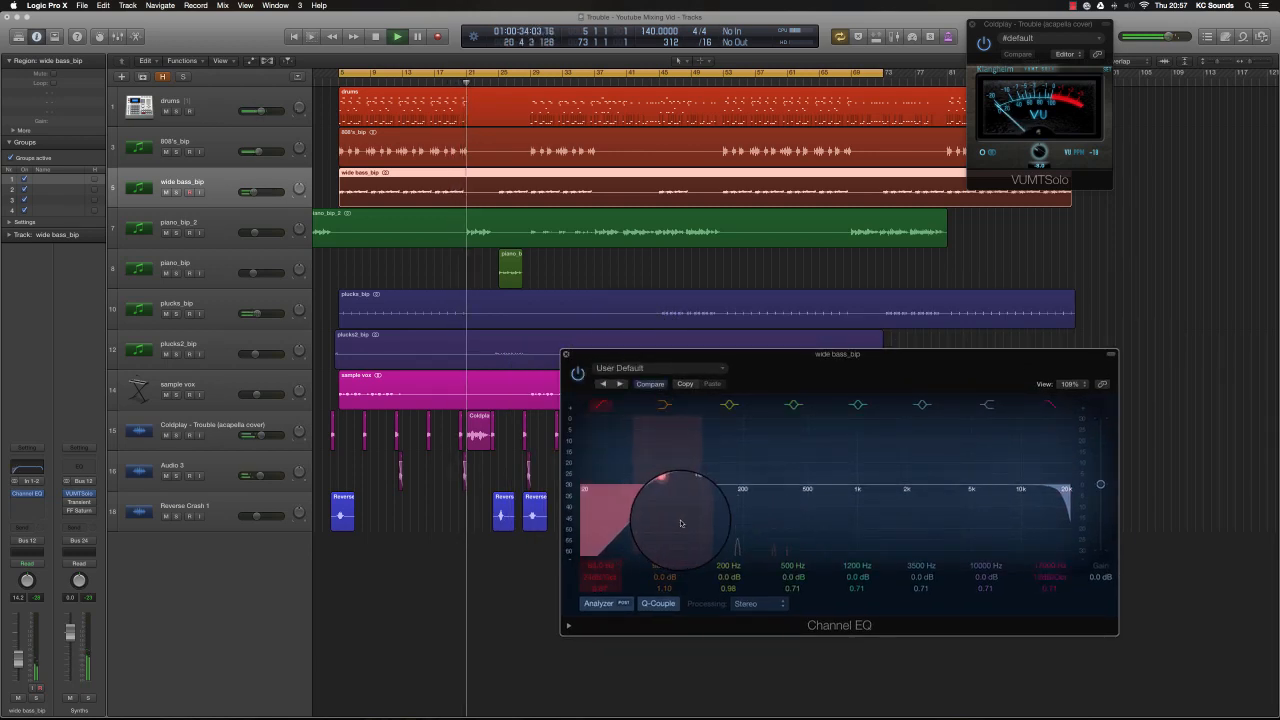
{"action": "key", "text": "space"}
{"action": "key", "text": "space"}
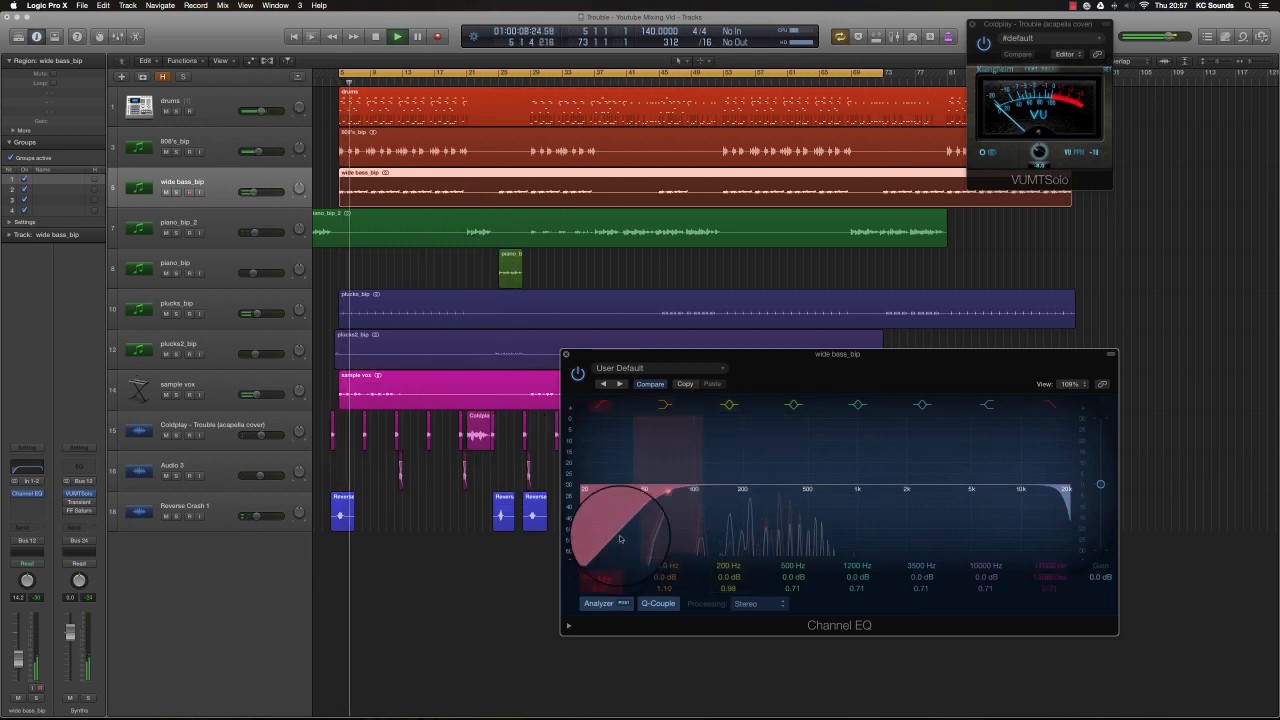
Step: In the wide bass_bip EQ, cut the 96 Hz low shelf to -9.5 dB and the 320 Hz band to -8.0 dB with Q 0.35
{"action": "left_click_drag", "start_coordinate": [689, 487], "coordinate": [691, 517]}
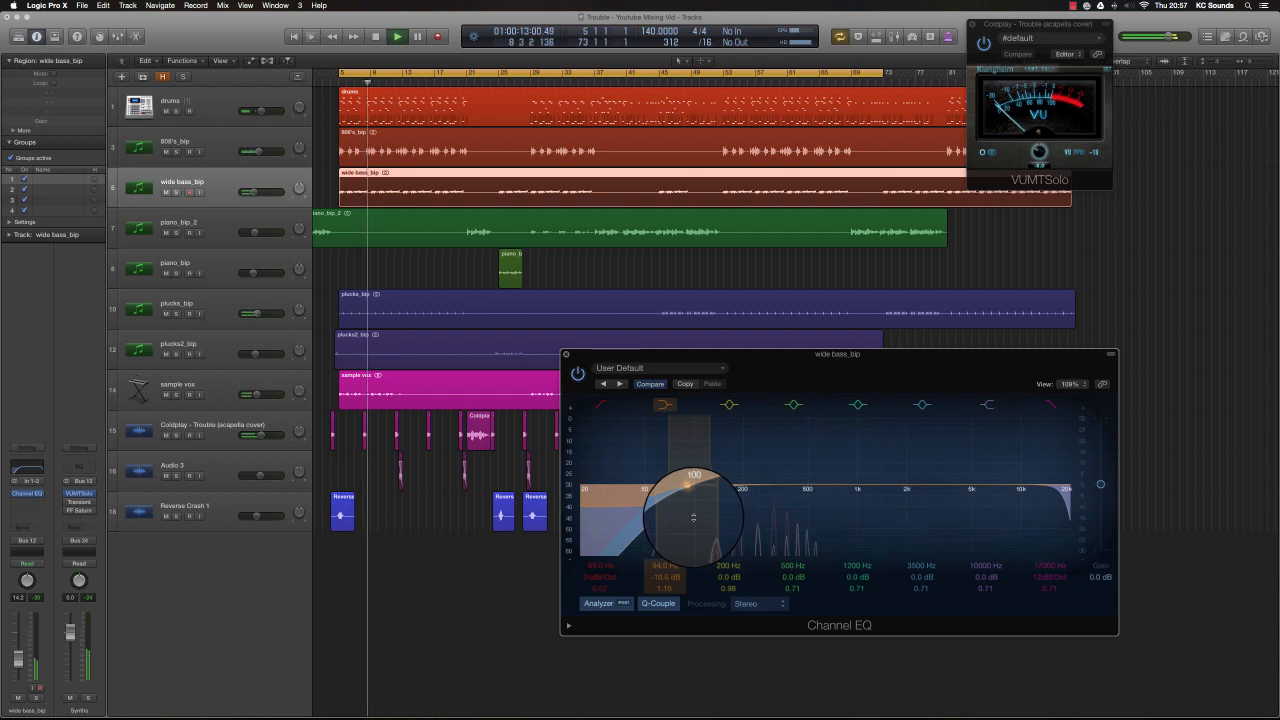
{"action": "left_click_drag", "start_coordinate": [737, 486], "coordinate": [806, 468]}
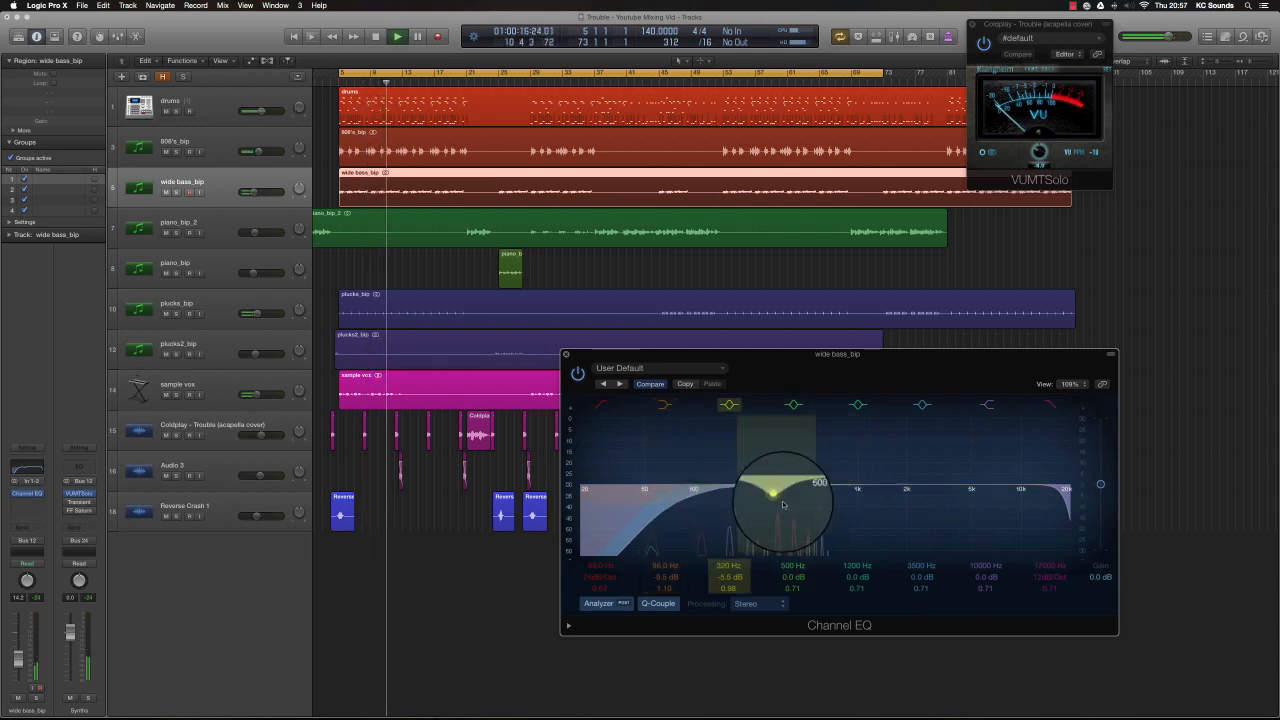
{"action": "key", "text": "space"}
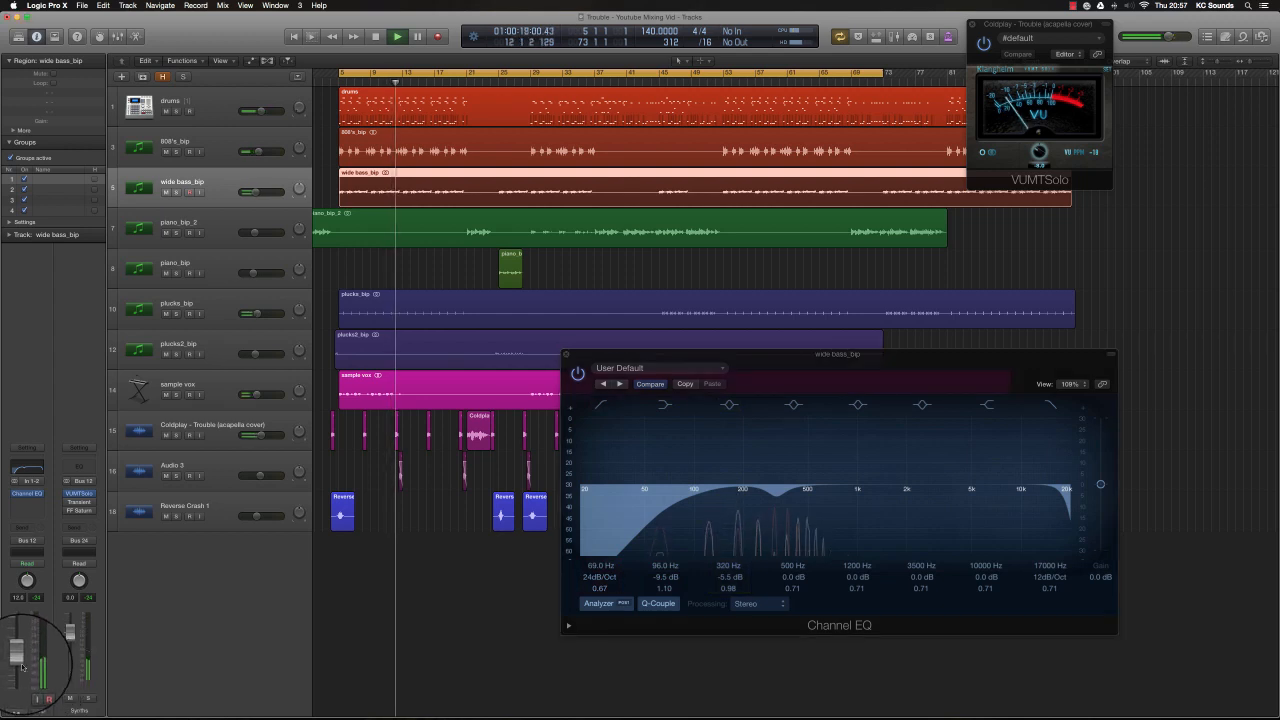
{"action": "left_click_drag", "start_coordinate": [778, 501], "coordinate": [779, 506]}
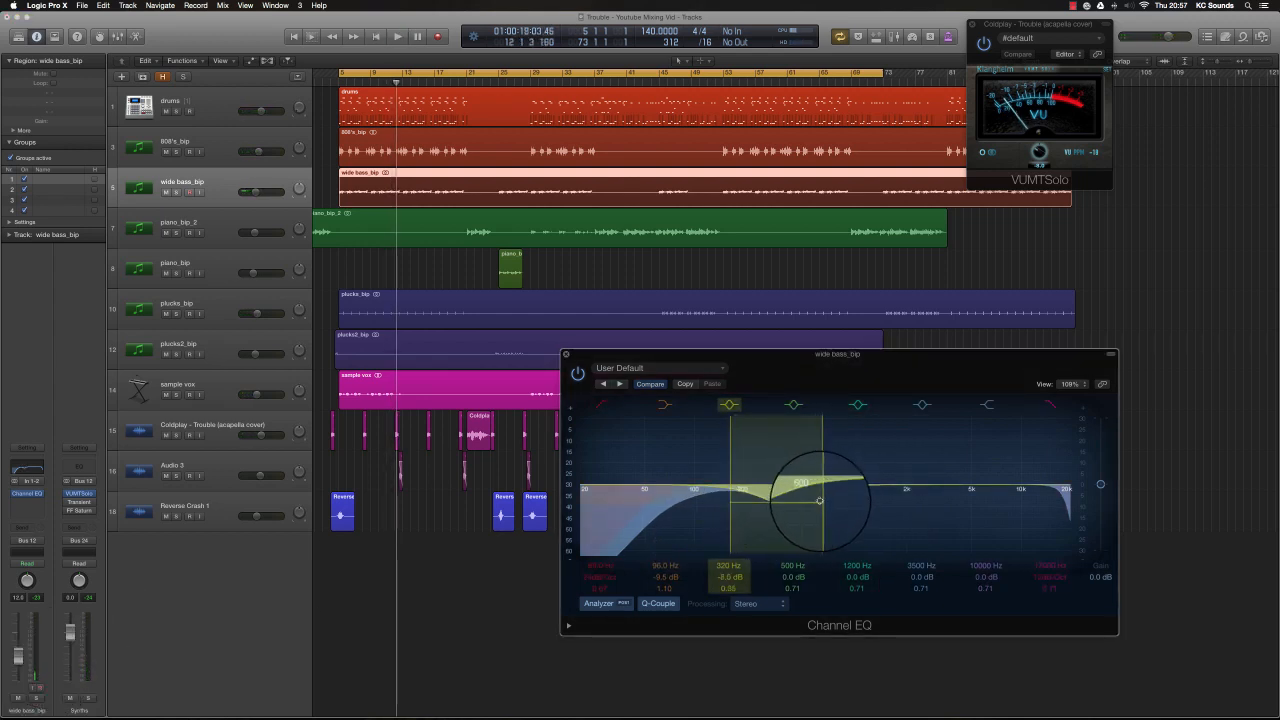
Step: Try a +8.5 dB boost at 330 Hz in the wide bass_bip EQ while raising and lowering the track's volume
{"action": "left_click", "coordinate": [20, 664]}
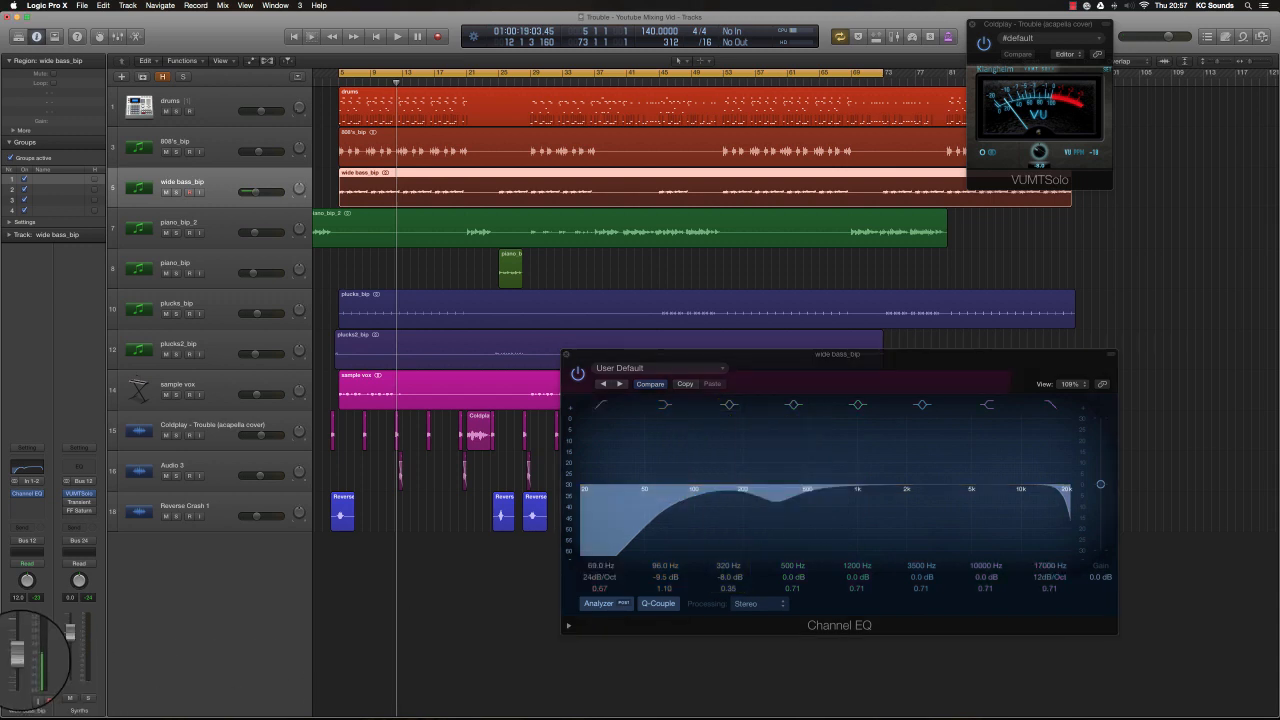
{"action": "left_click_drag", "start_coordinate": [20, 657], "coordinate": [47, 652]}
{"action": "left_click_drag", "start_coordinate": [778, 502], "coordinate": [779, 472]}
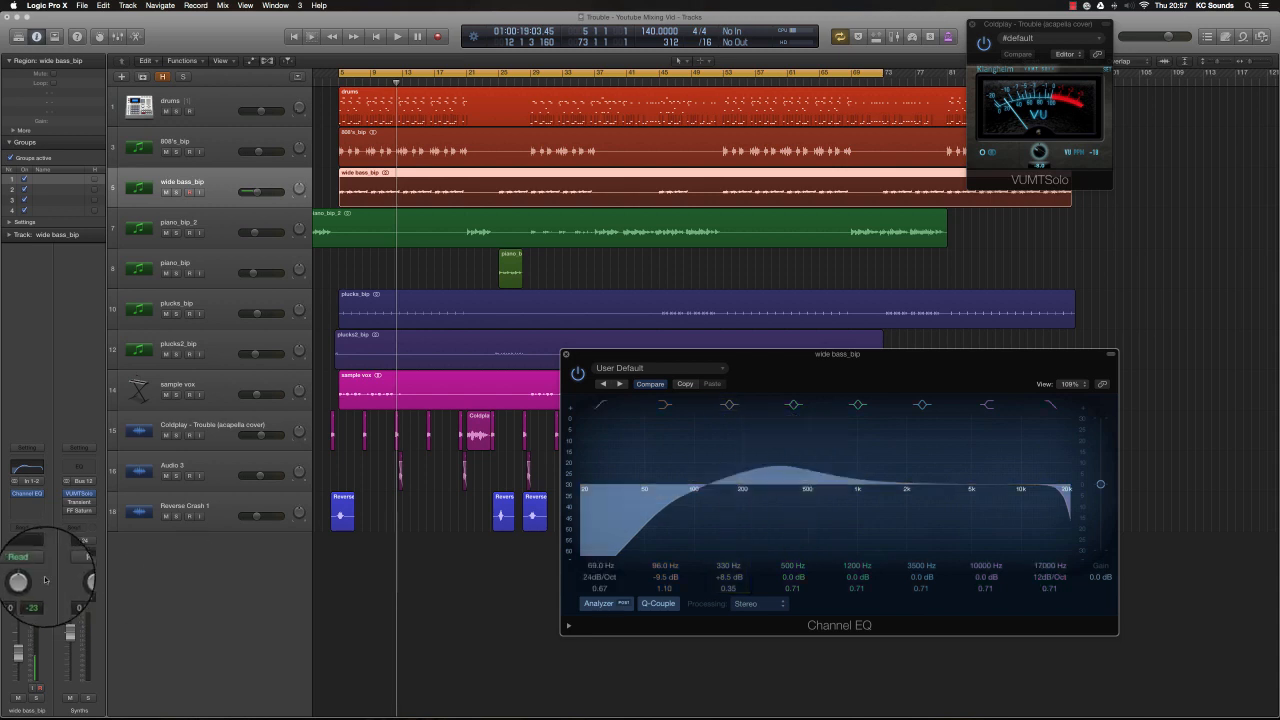
{"action": "left_click_drag", "start_coordinate": [18, 652], "coordinate": [18, 664]}
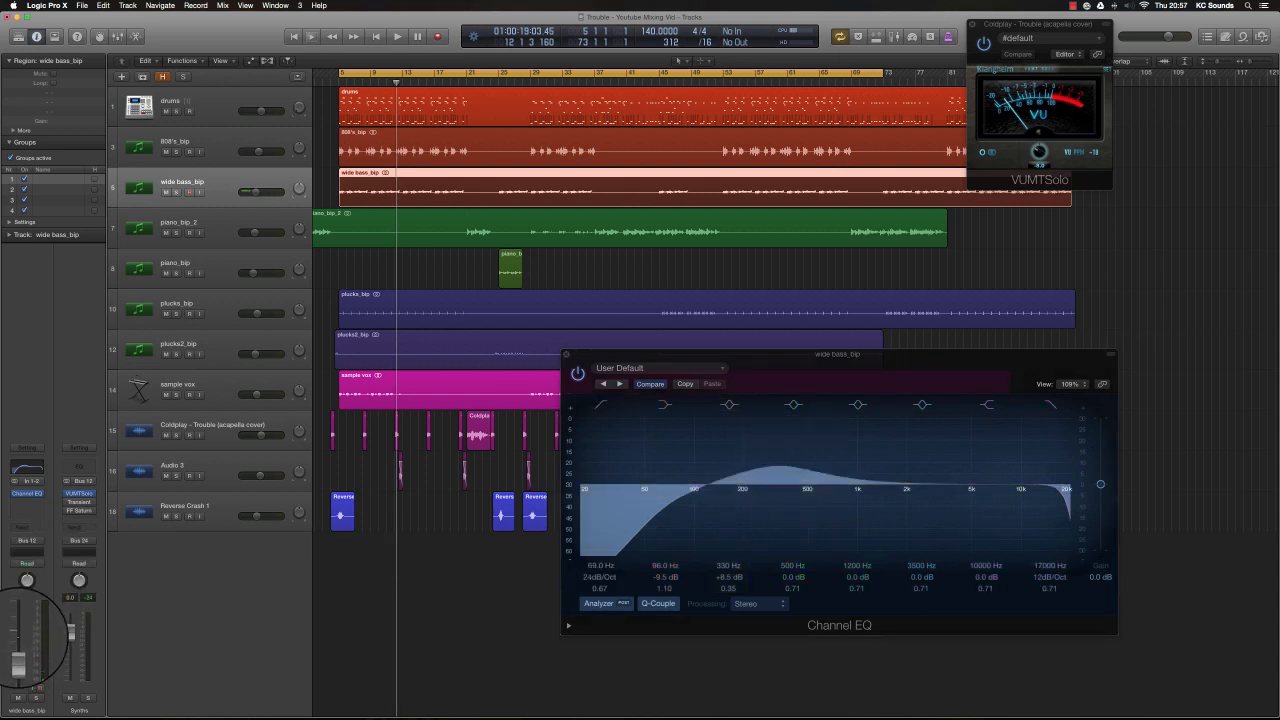
Step: Set the wide bass_bip mid EQ band to -5.0 dB at 335 Hz and slightly raise the track's volume during playback
{"action": "left_click_drag", "start_coordinate": [766, 457], "coordinate": [782, 497]}
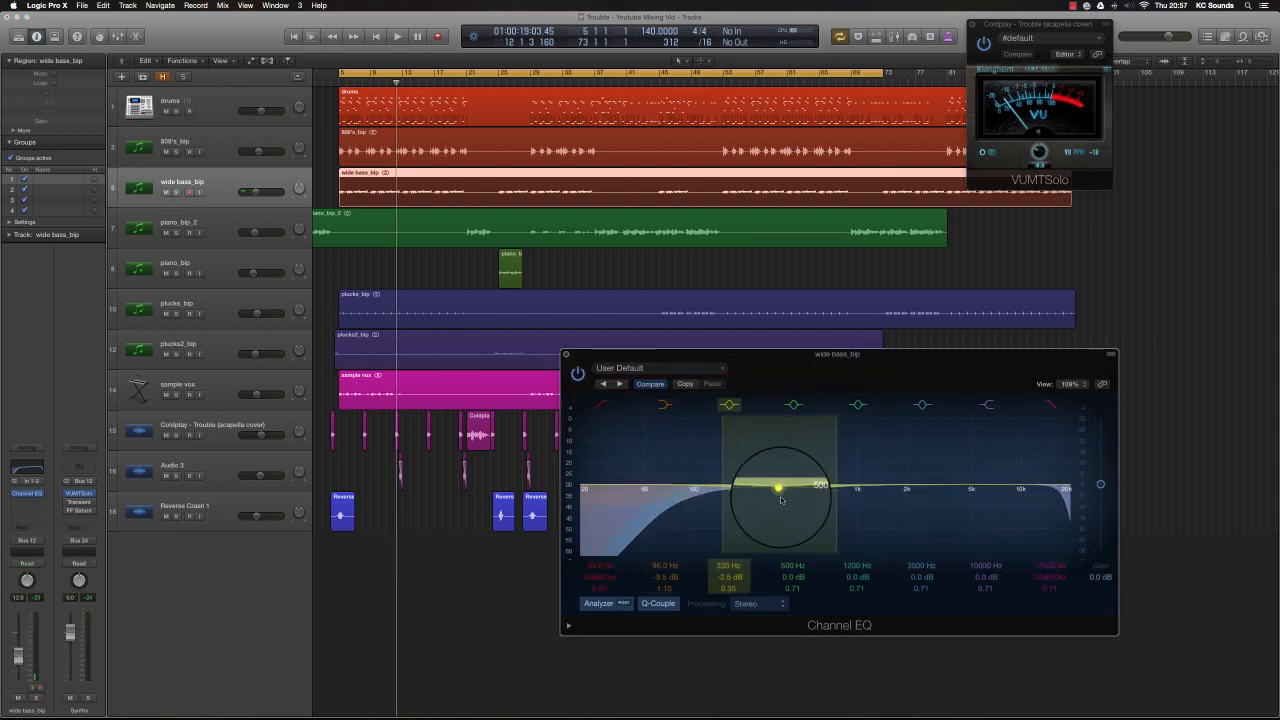
{"action": "key", "text": "space"}
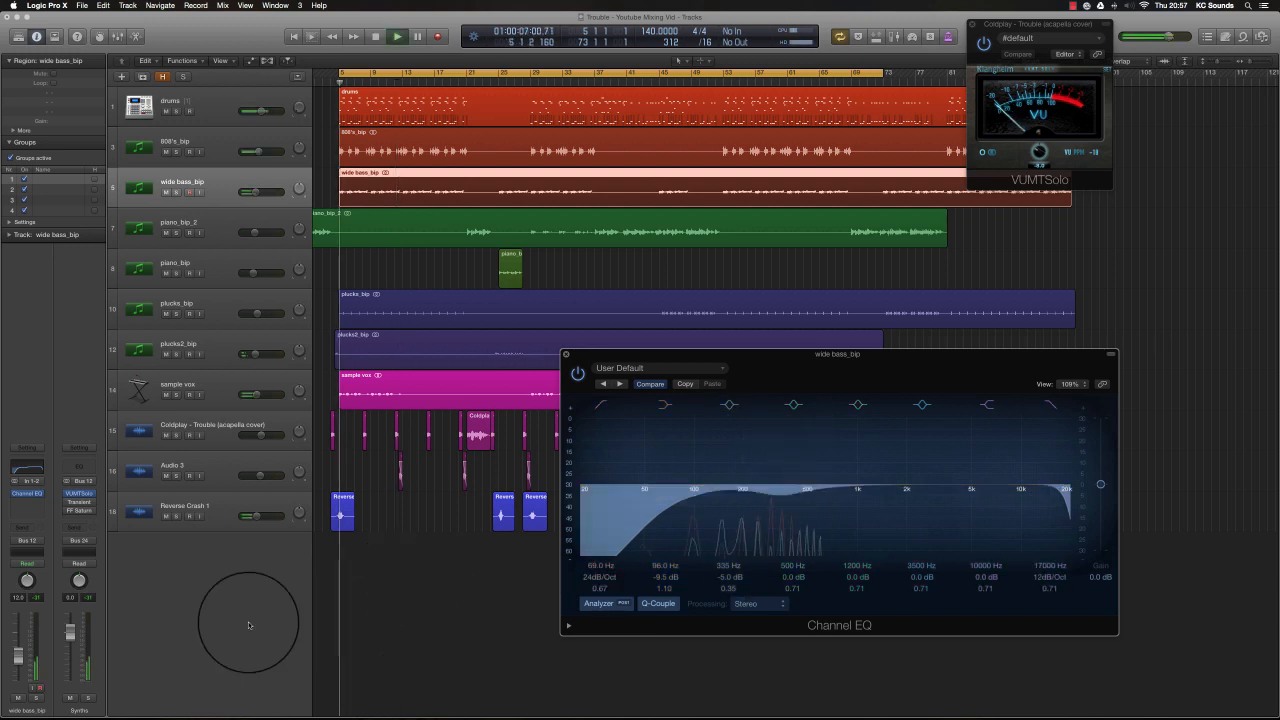
{"action": "left_click_drag", "start_coordinate": [18, 656], "coordinate": [18, 654]}
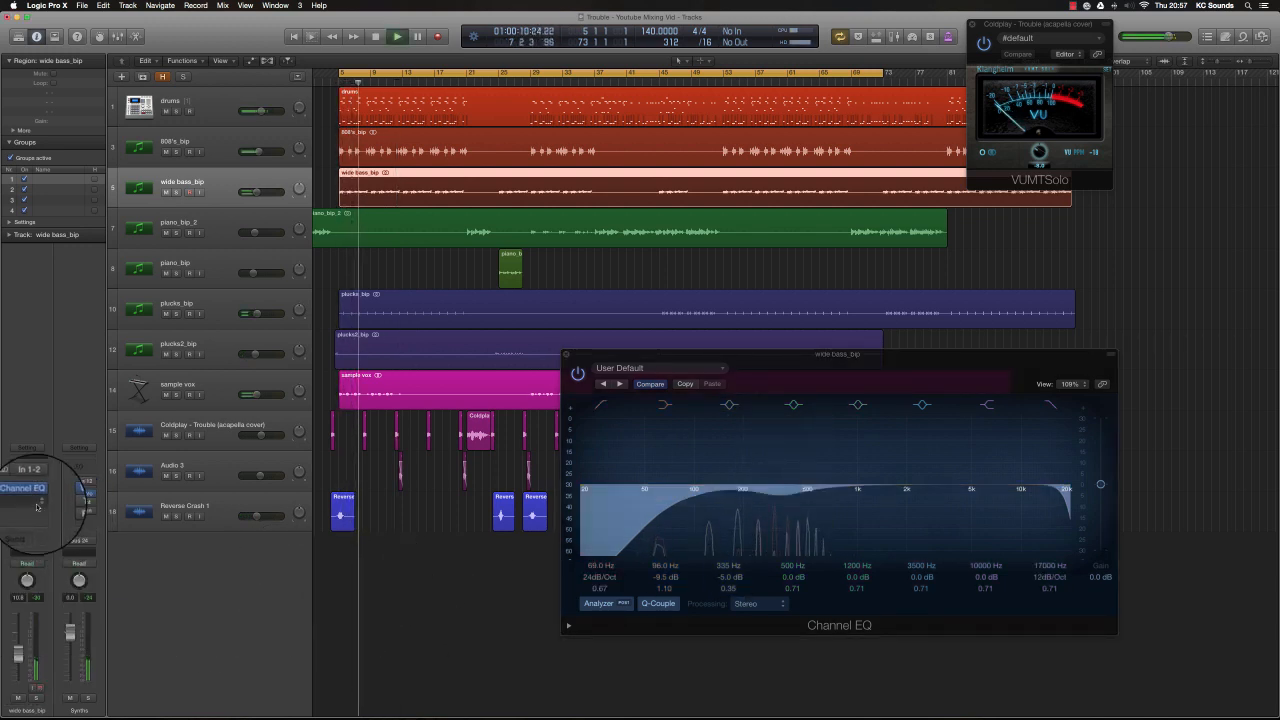
Step: Insert the stereo Center (s) plug-in on wide bass_bip, reduce the center level, raise the sides slightly by ear and stop playback
{"action": "left_click", "coordinate": [37, 507]}
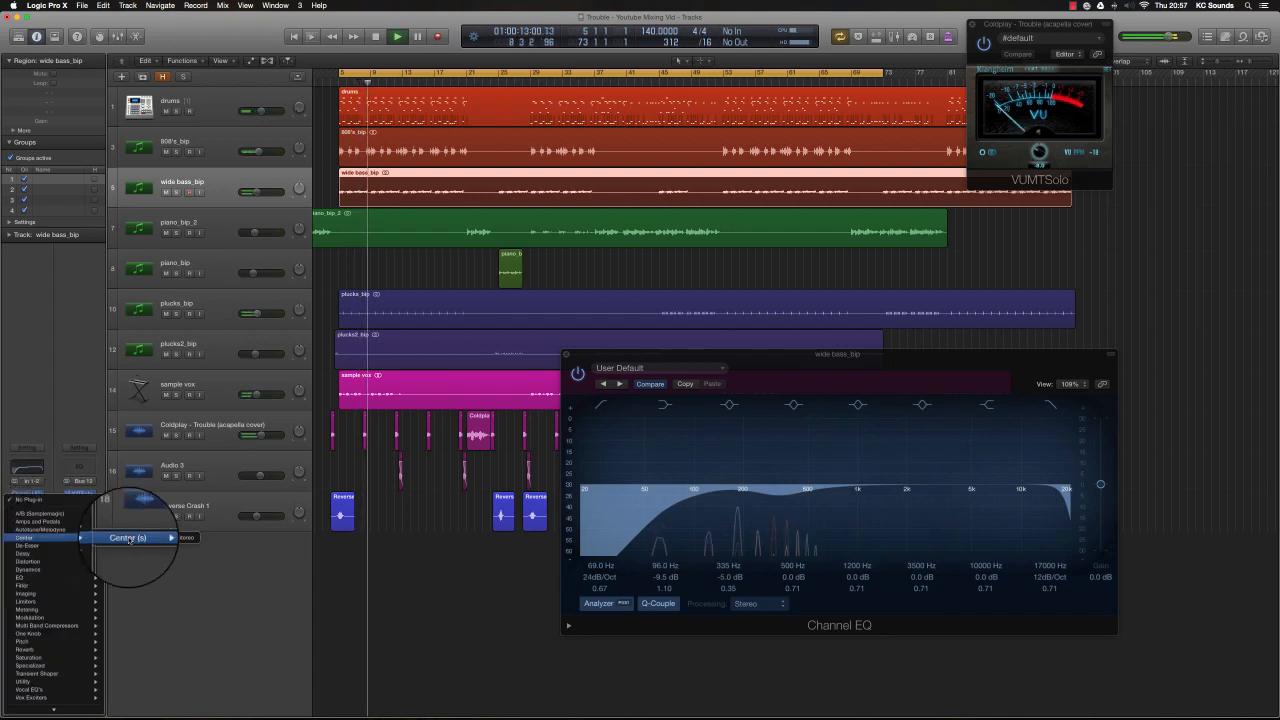
{"action": "left_click", "coordinate": [122, 560]}
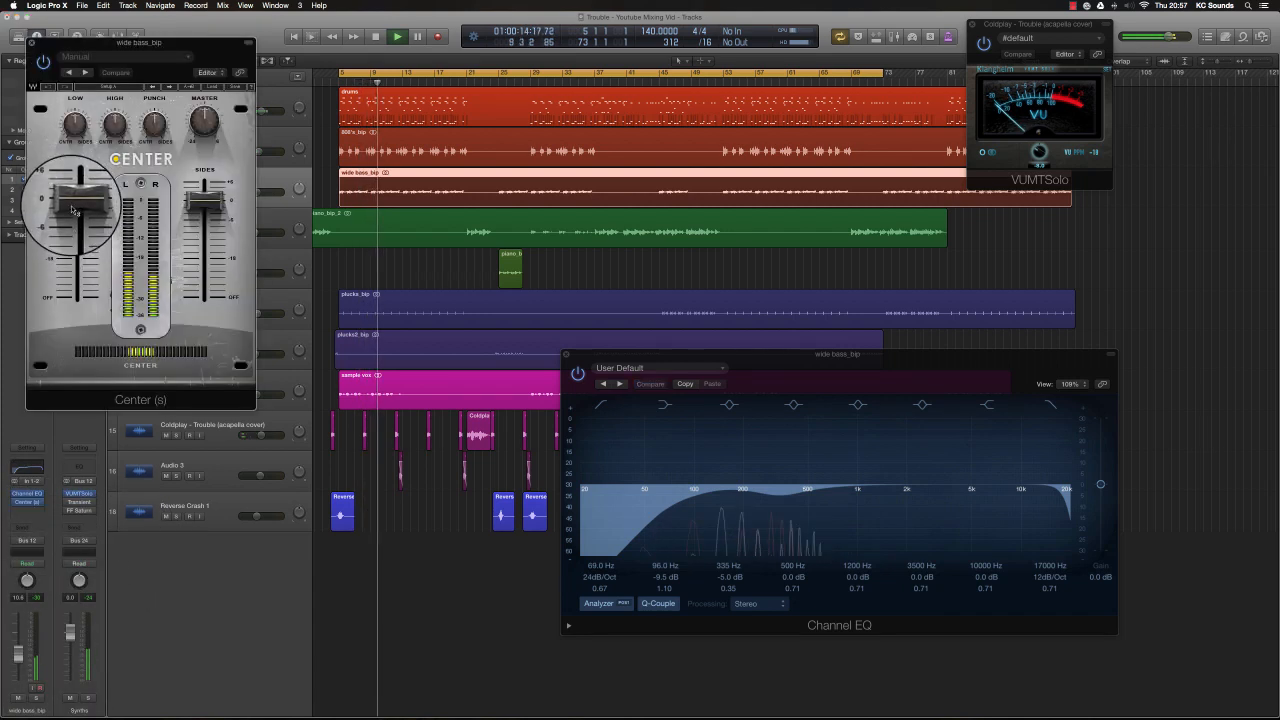
{"action": "left_click_drag", "start_coordinate": [77, 270], "coordinate": [77, 298]}
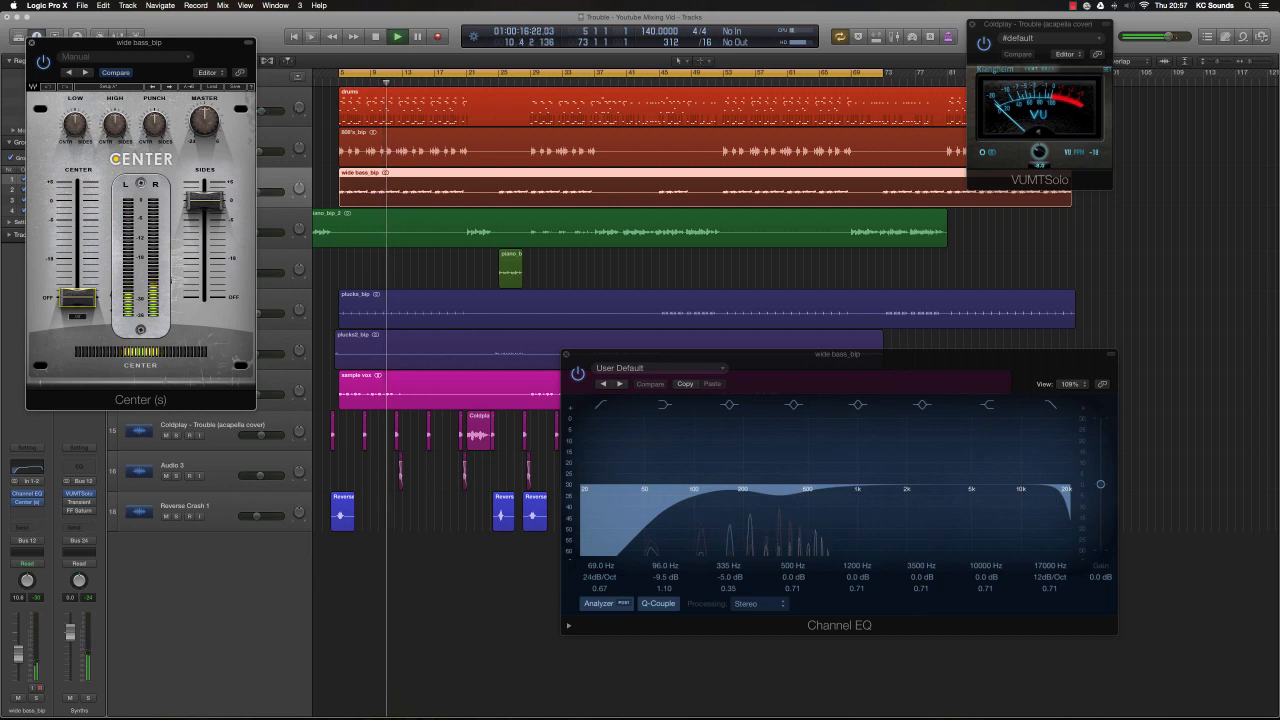
{"action": "left_click_drag", "start_coordinate": [204, 202], "coordinate": [204, 197]}
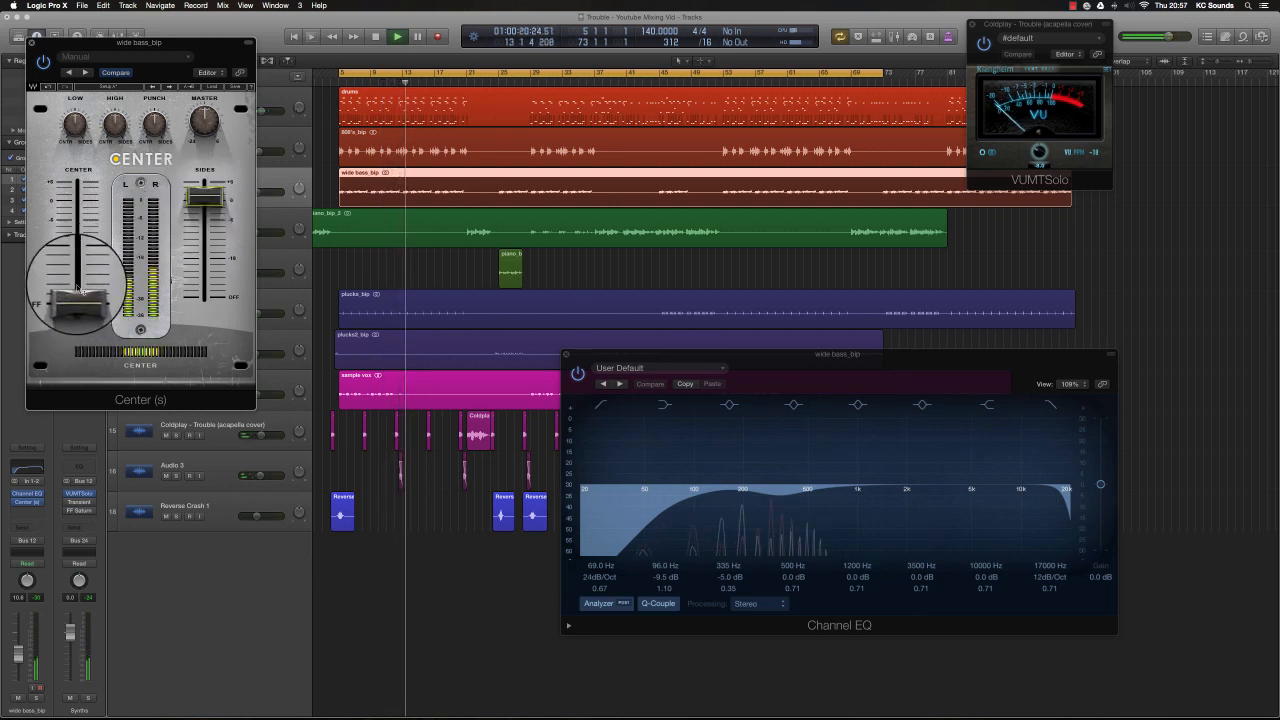
{"action": "left_click_drag", "start_coordinate": [78, 295], "coordinate": [78, 250]}
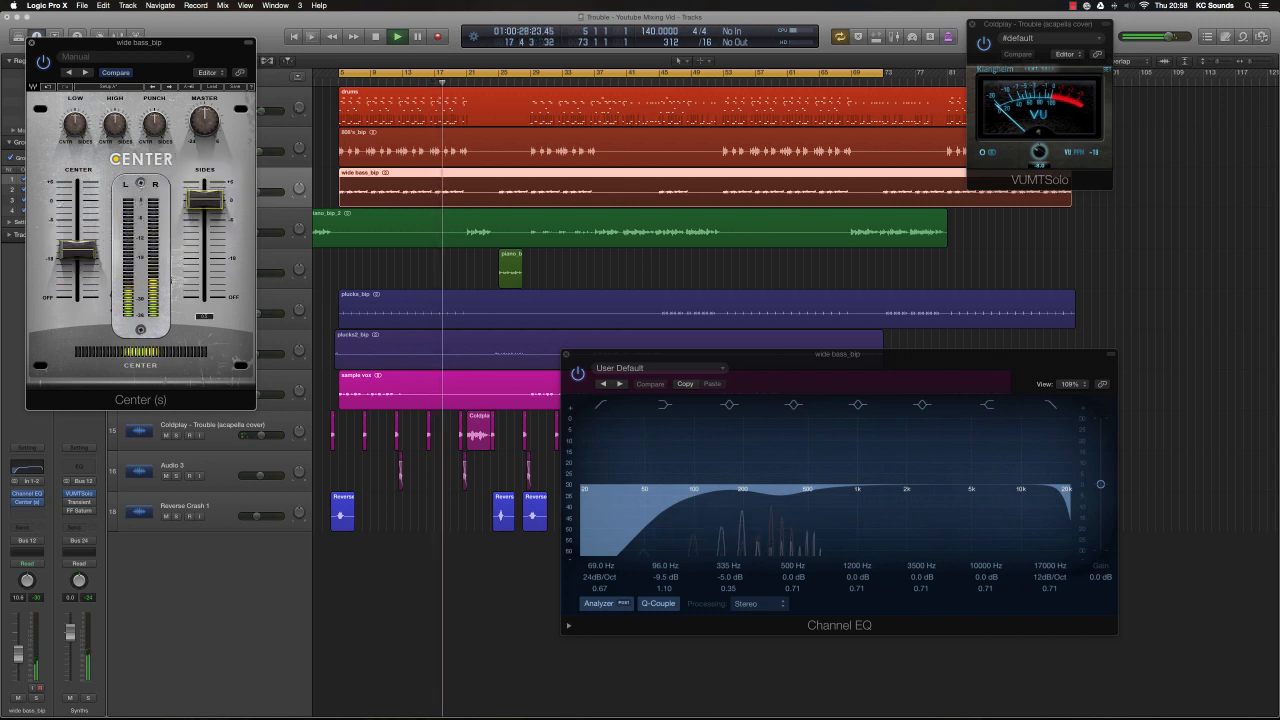
{"action": "key", "text": "space"}
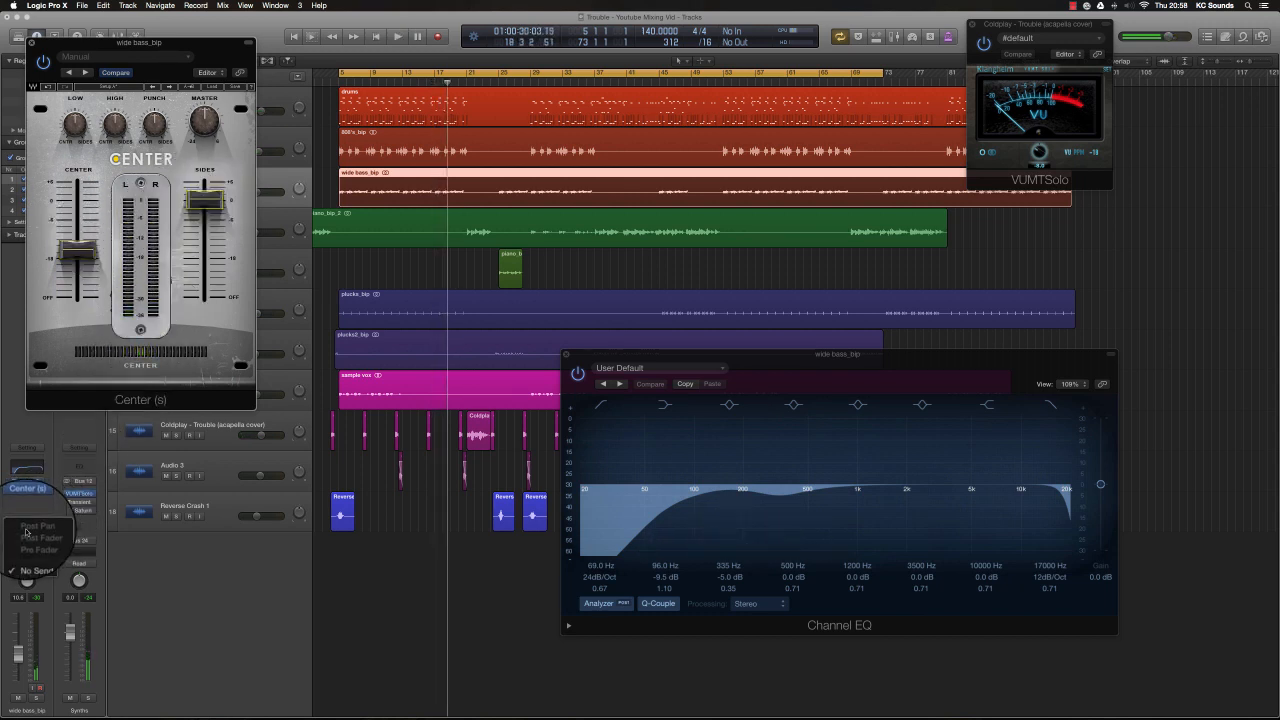
Step: Add a send from wide bass_bip to Bus 1 (vox vrb) and raise its send level
{"action": "left_click", "coordinate": [27, 527]}
{"action": "mouse_move", "coordinate": [30, 571]}
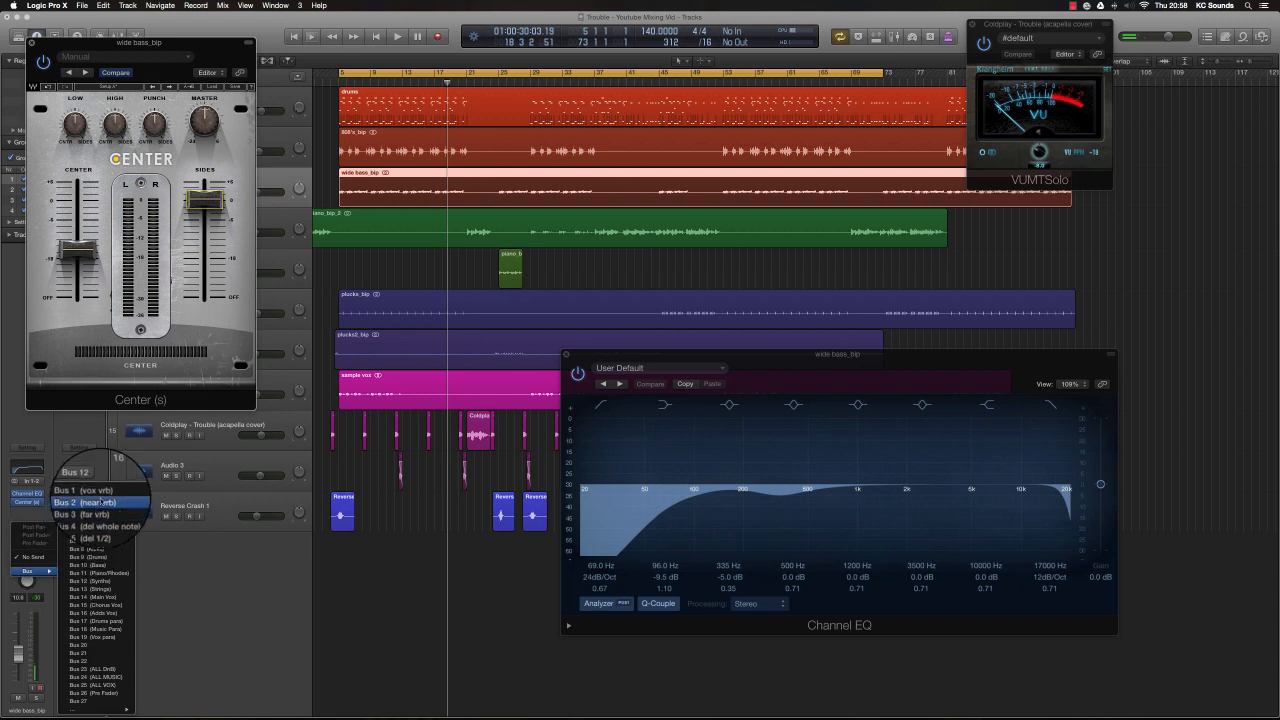
{"action": "left_click", "coordinate": [90, 581]}
{"action": "left_click", "coordinate": [33, 526]}
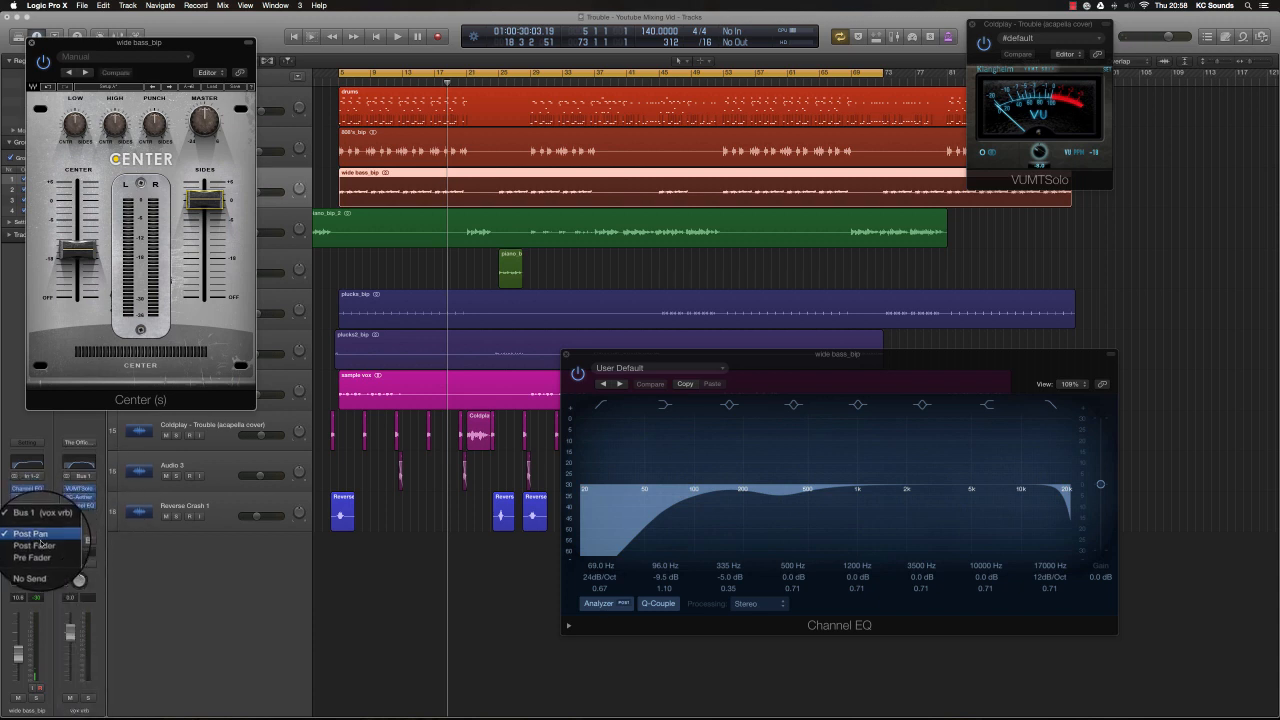
{"action": "left_click", "coordinate": [42, 545]}
{"action": "left_click_drag", "start_coordinate": [41, 522], "coordinate": [42, 510]}
Step: Close the Center plug-in, show the Mixer and hide the remaining plug-in windows
{"action": "left_click", "coordinate": [32, 43]}
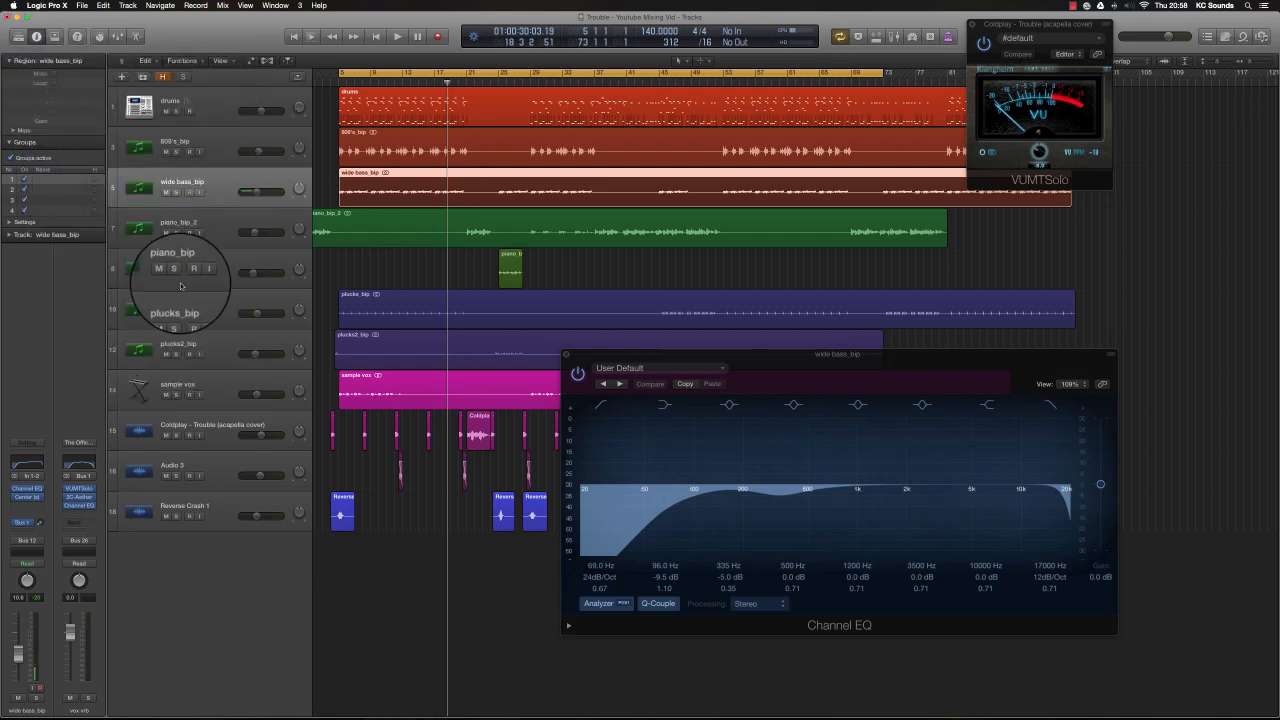
{"action": "key", "text": "x"}
{"action": "key", "text": "v"}
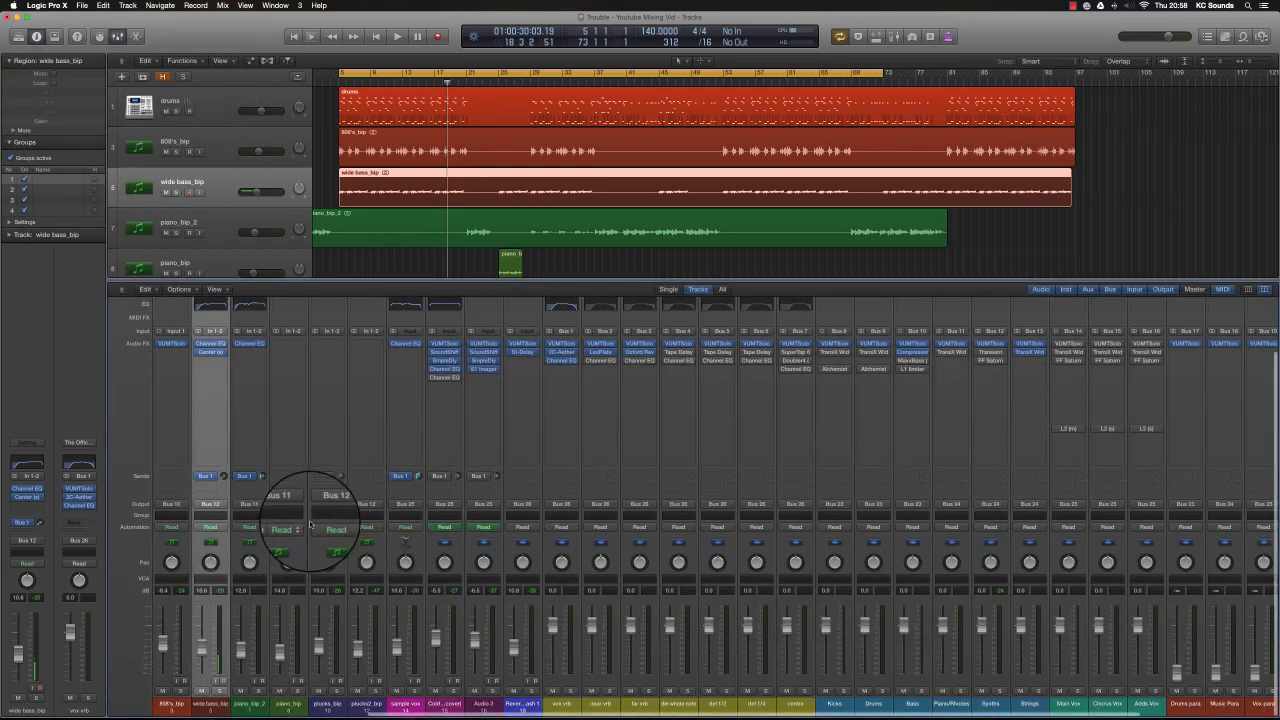
Step: Add a send from the drums channel to Bus 1 (vox vrb)
{"action": "scroll", "coordinate": [310, 524], "scroll_direction": "left", "scroll_amount": 6}
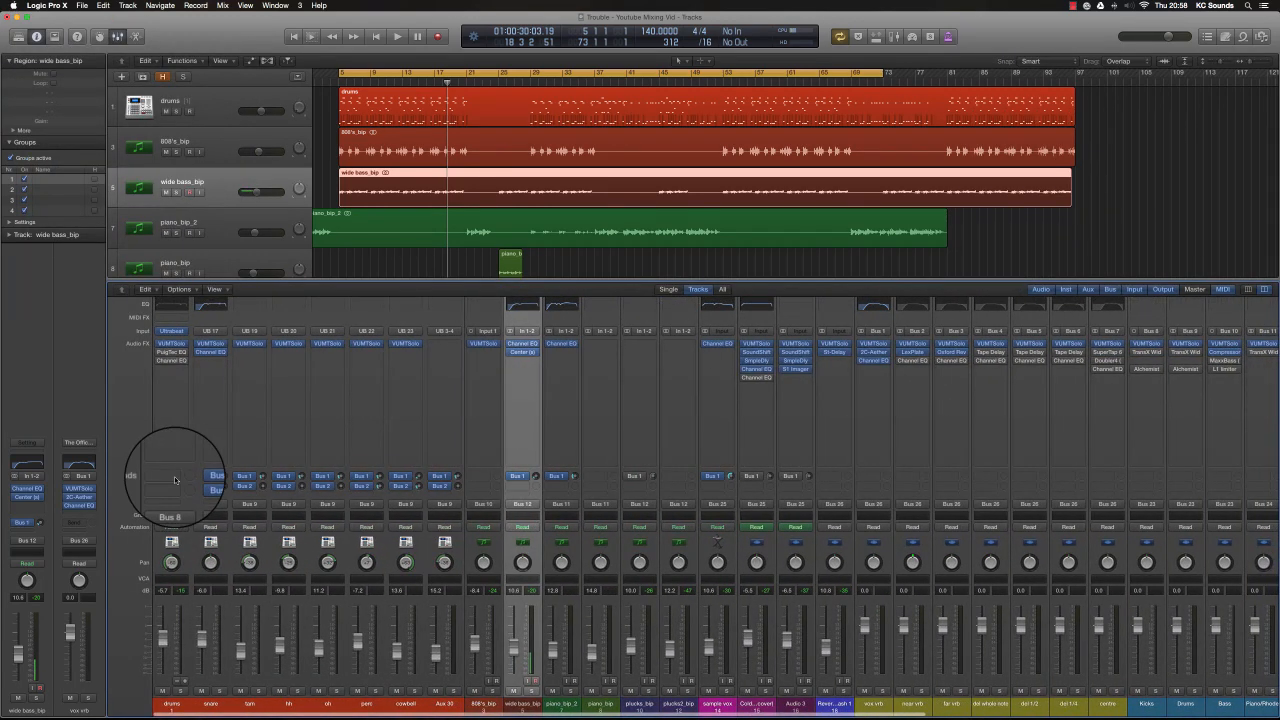
{"action": "left_click", "coordinate": [186, 507]}
{"action": "mouse_move", "coordinate": [194, 519]}
{"action": "left_click", "coordinate": [224, 493]}
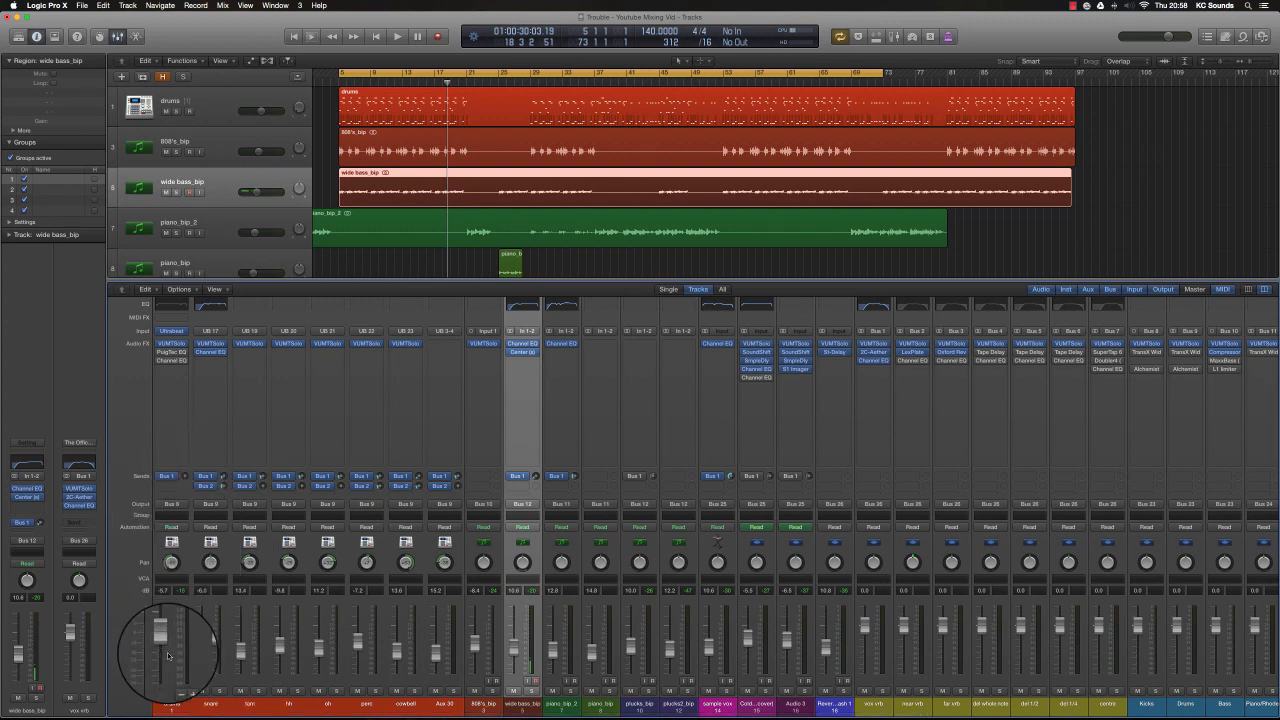
Step: Solo the drums track and set its Bus 1 send to Post Fader during playback
{"action": "left_click", "coordinate": [180, 690]}
{"action": "key", "text": "space"}
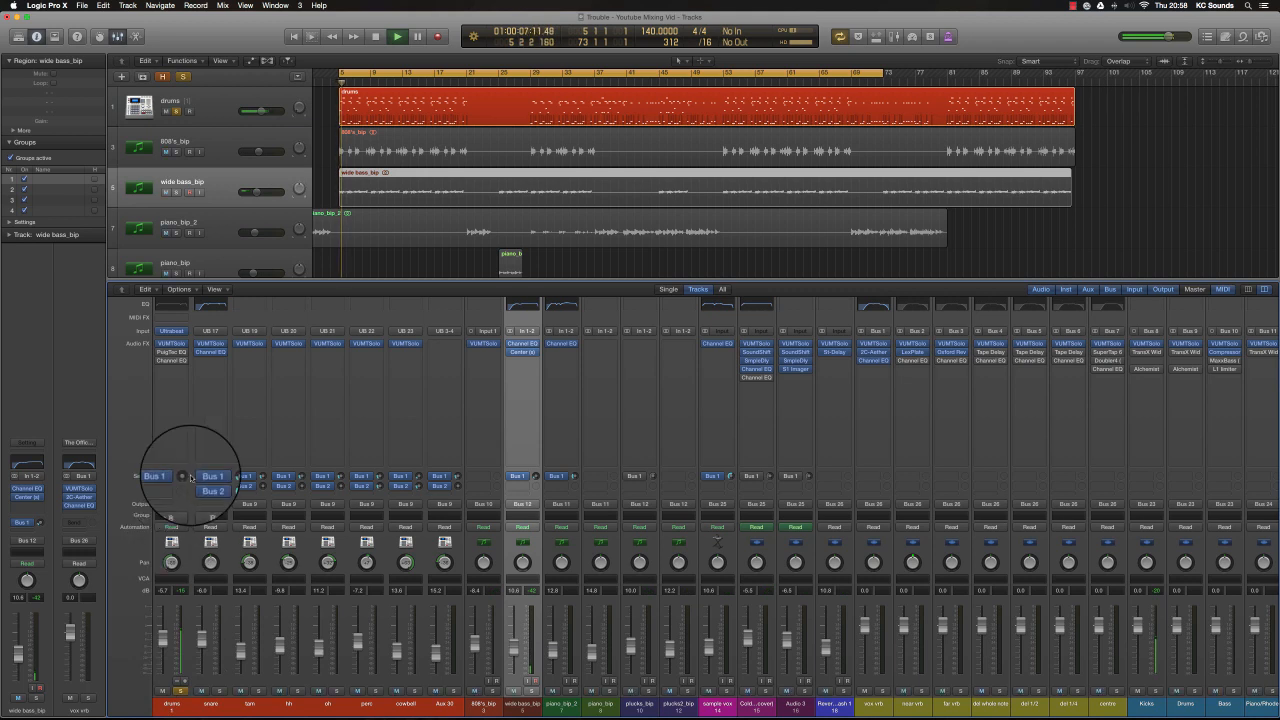
{"action": "left_click", "coordinate": [173, 477]}
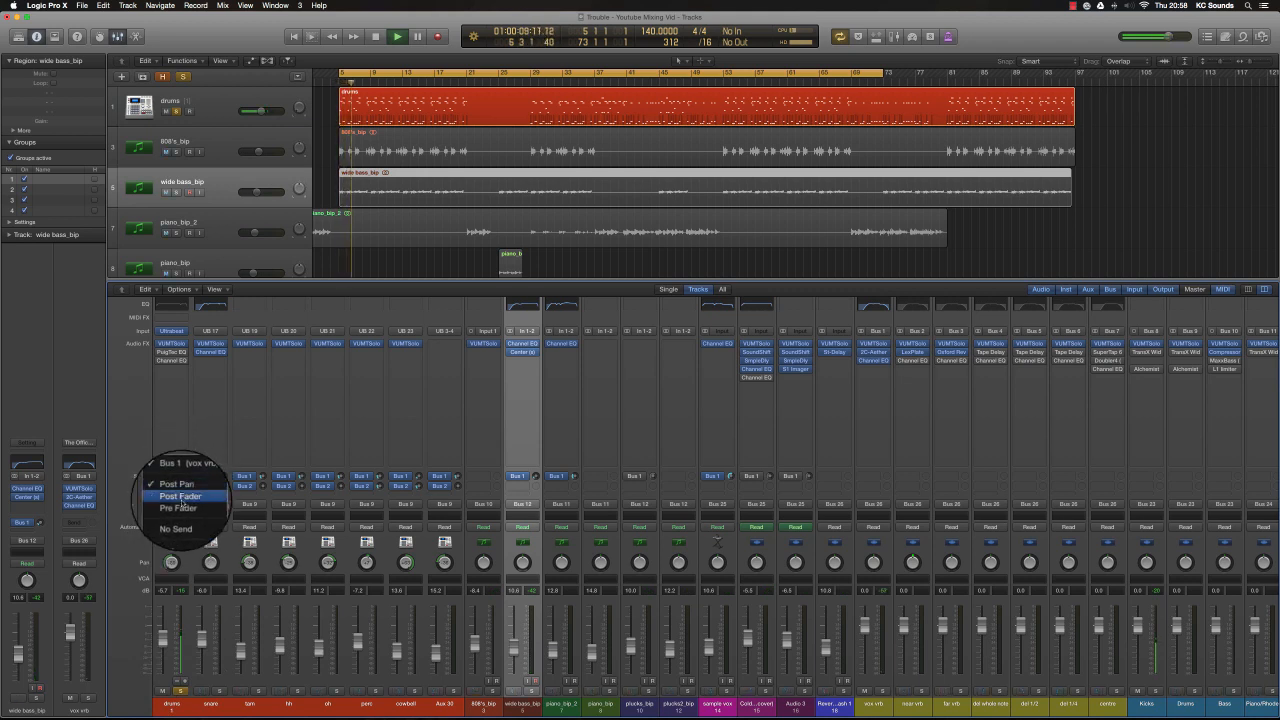
{"action": "left_click", "coordinate": [182, 498]}
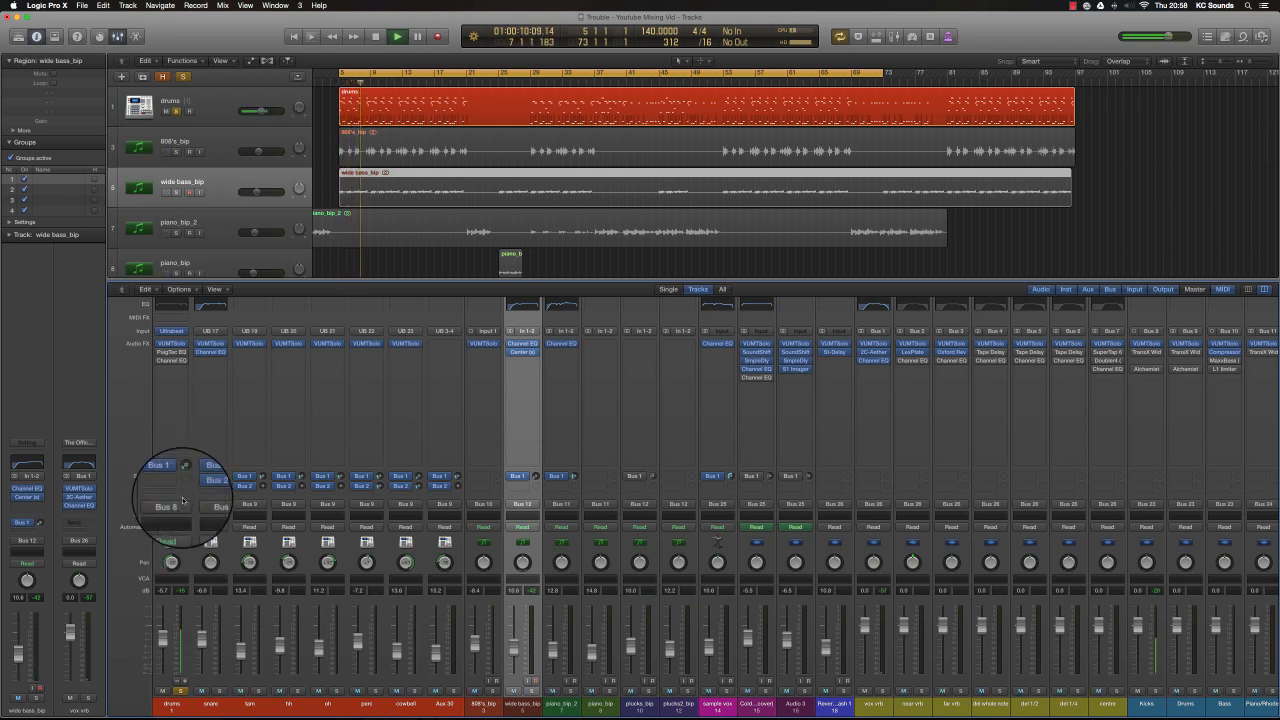
{"action": "key", "text": "space"}
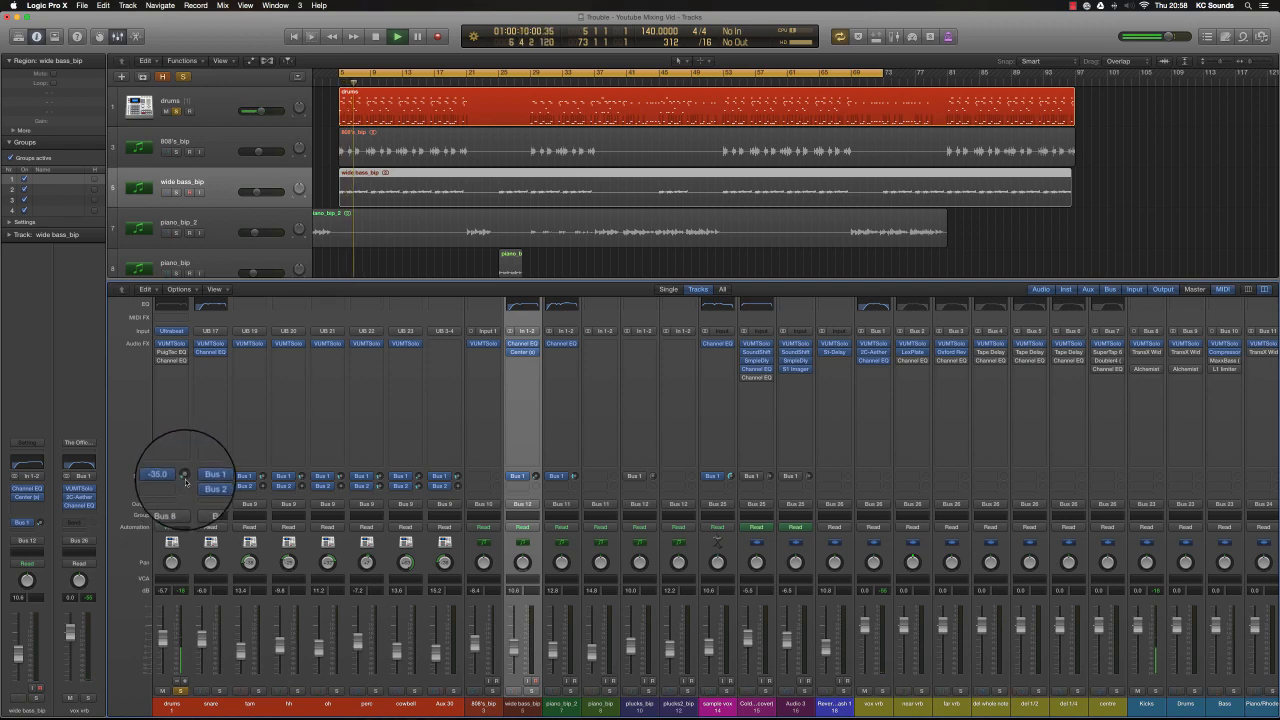
Step: Show the plug-in windows, open the drums channel's Ultrabeat and place its window clear of the drum channel strips during playback
{"action": "key", "text": "v"}
{"action": "left_click", "coordinate": [168, 331]}
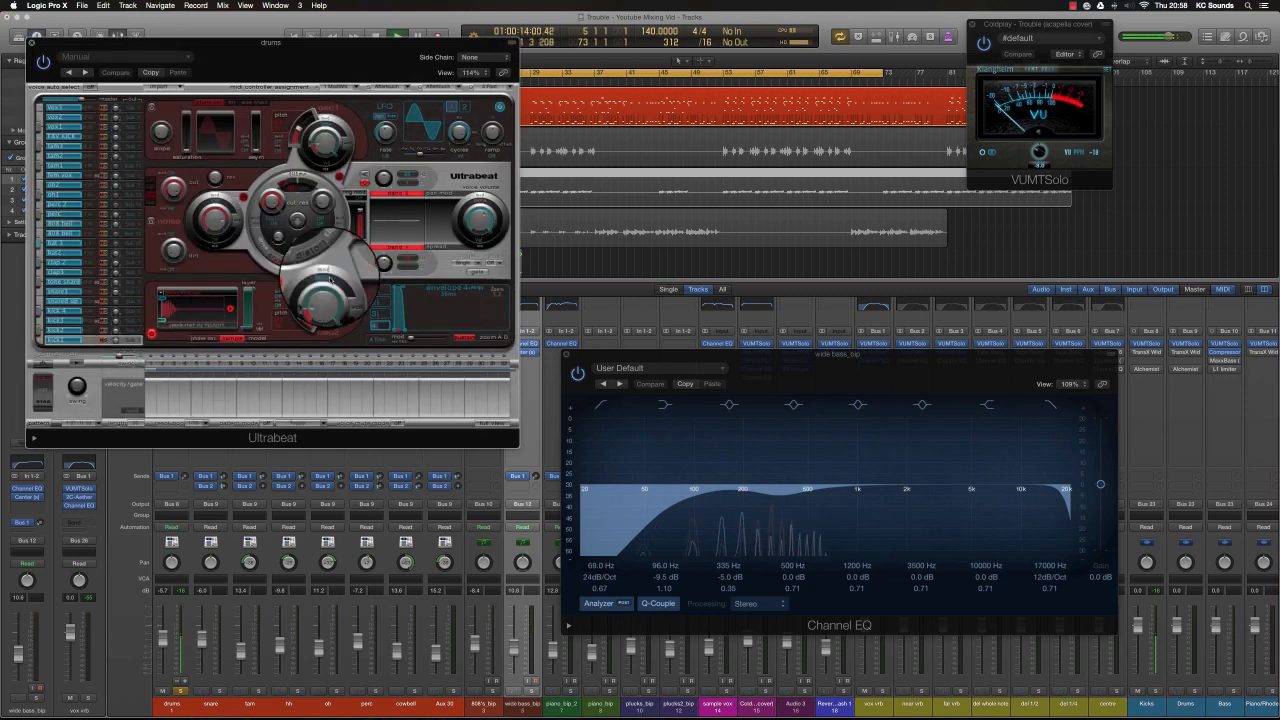
{"action": "left_click_drag", "start_coordinate": [229, 43], "coordinate": [505, 238]}
{"action": "key", "text": "space"}
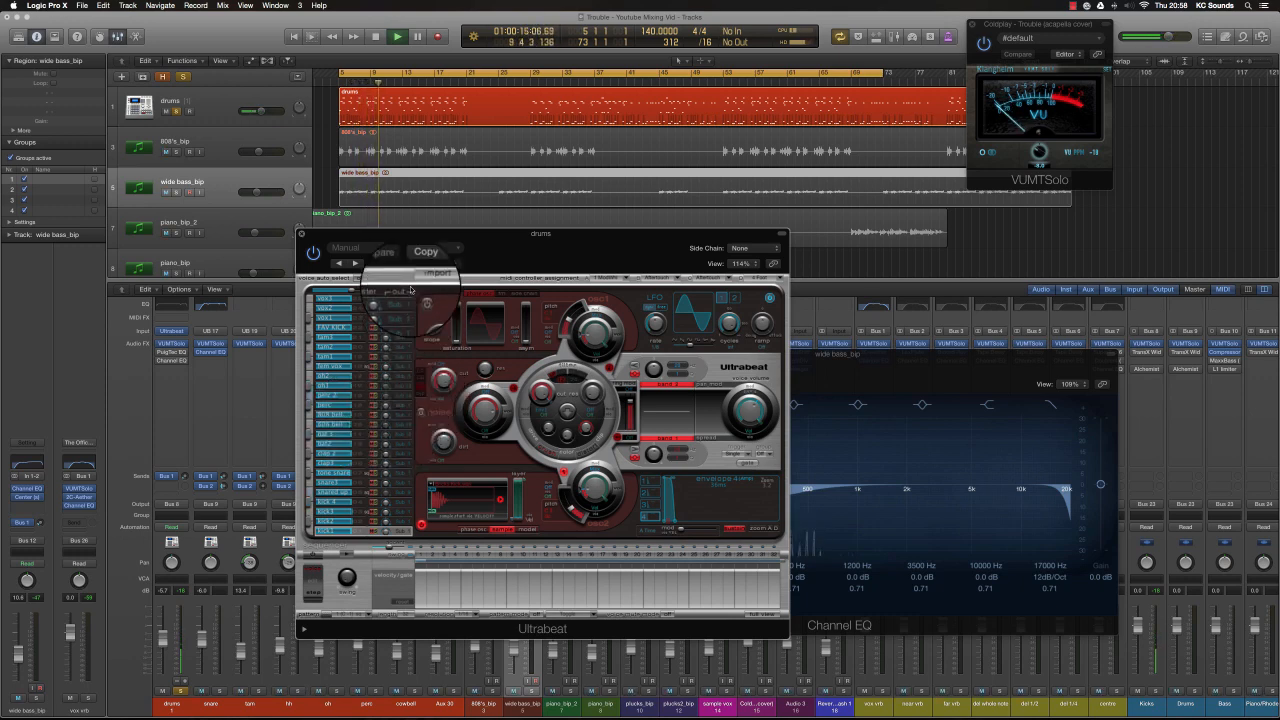
{"action": "left_click_drag", "start_coordinate": [385, 235], "coordinate": [671, 233]}
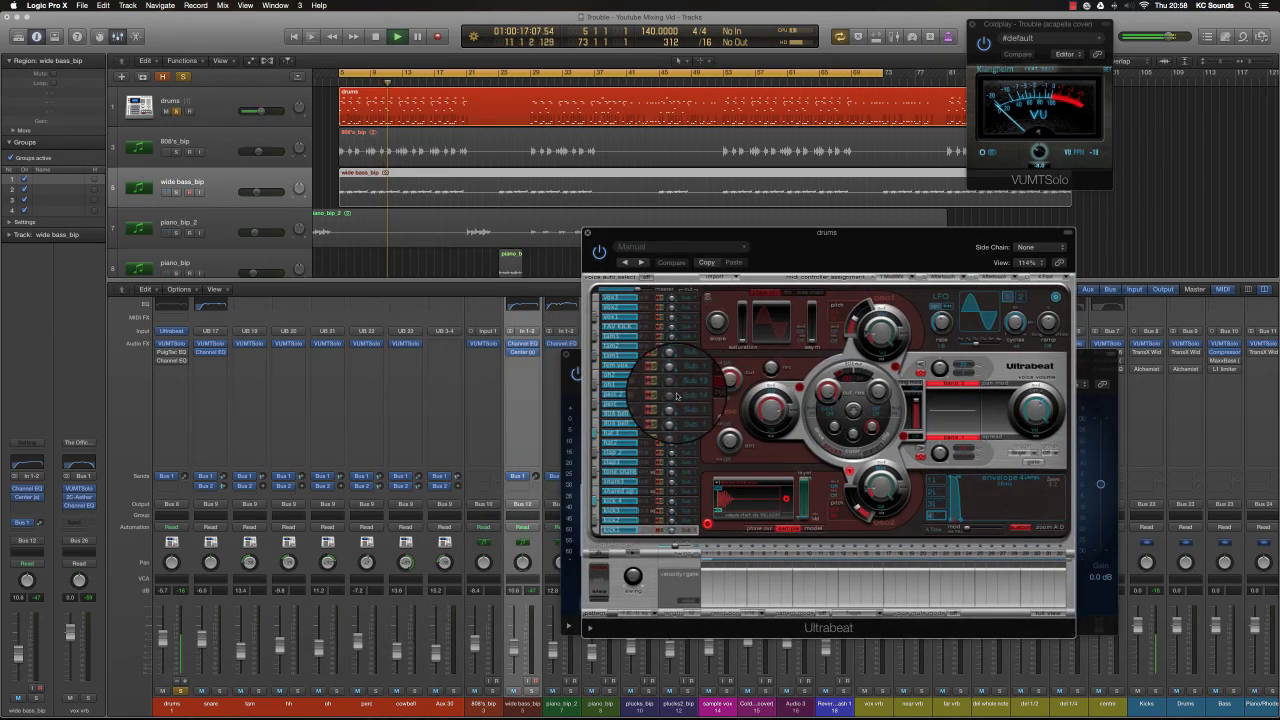
Step: Set the input of the Aux 30 channel to the Ultrabeat output UB 24
{"action": "left_click", "coordinate": [443, 331]}
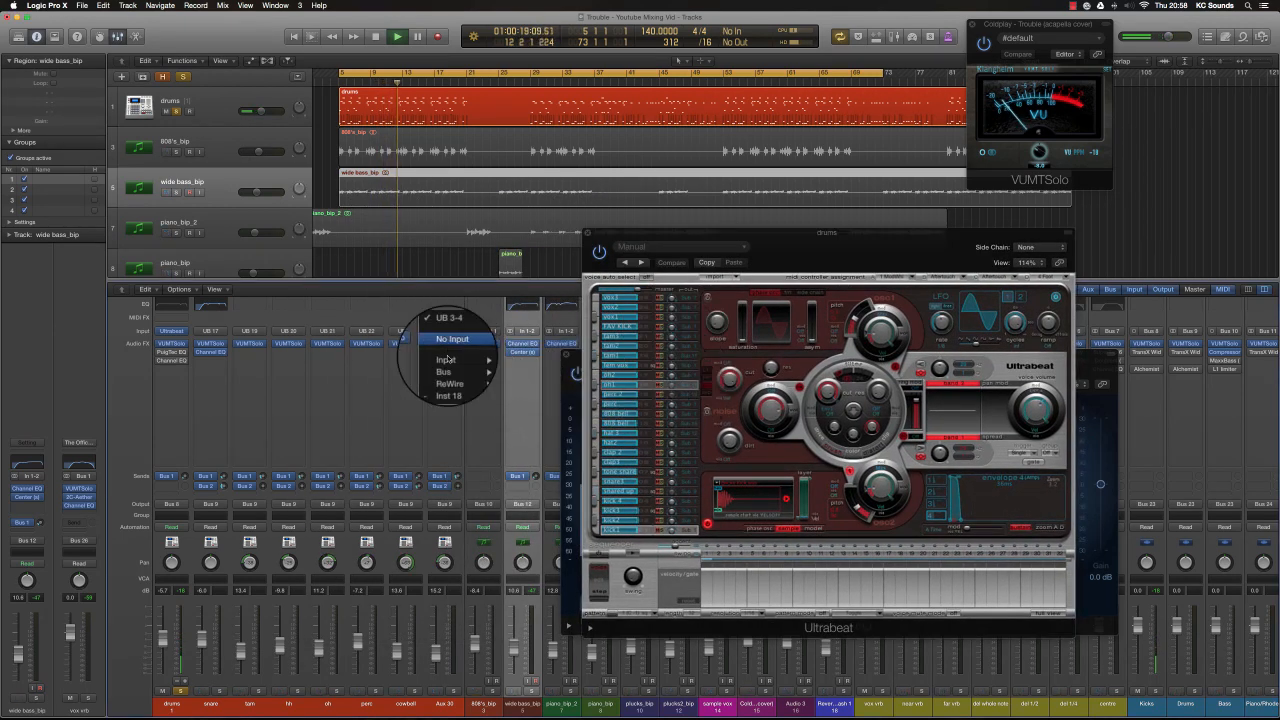
{"action": "mouse_move", "coordinate": [458, 386]}
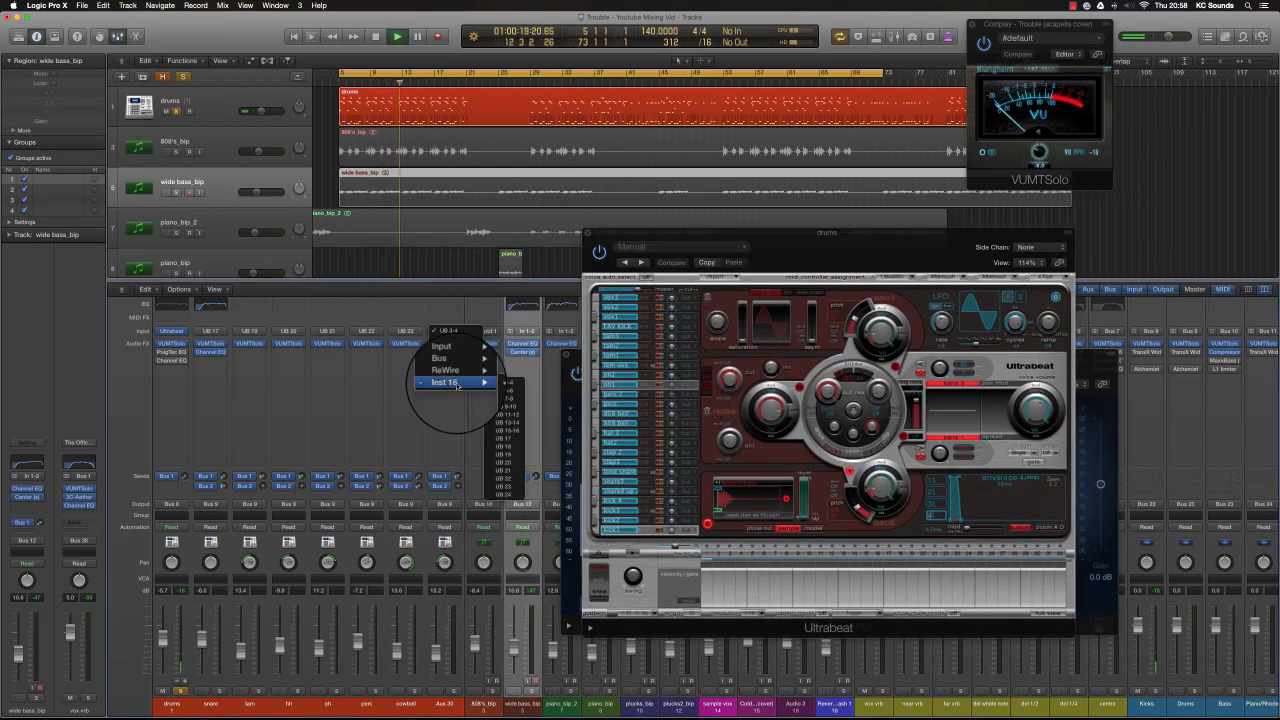
{"action": "left_click", "coordinate": [500, 494]}
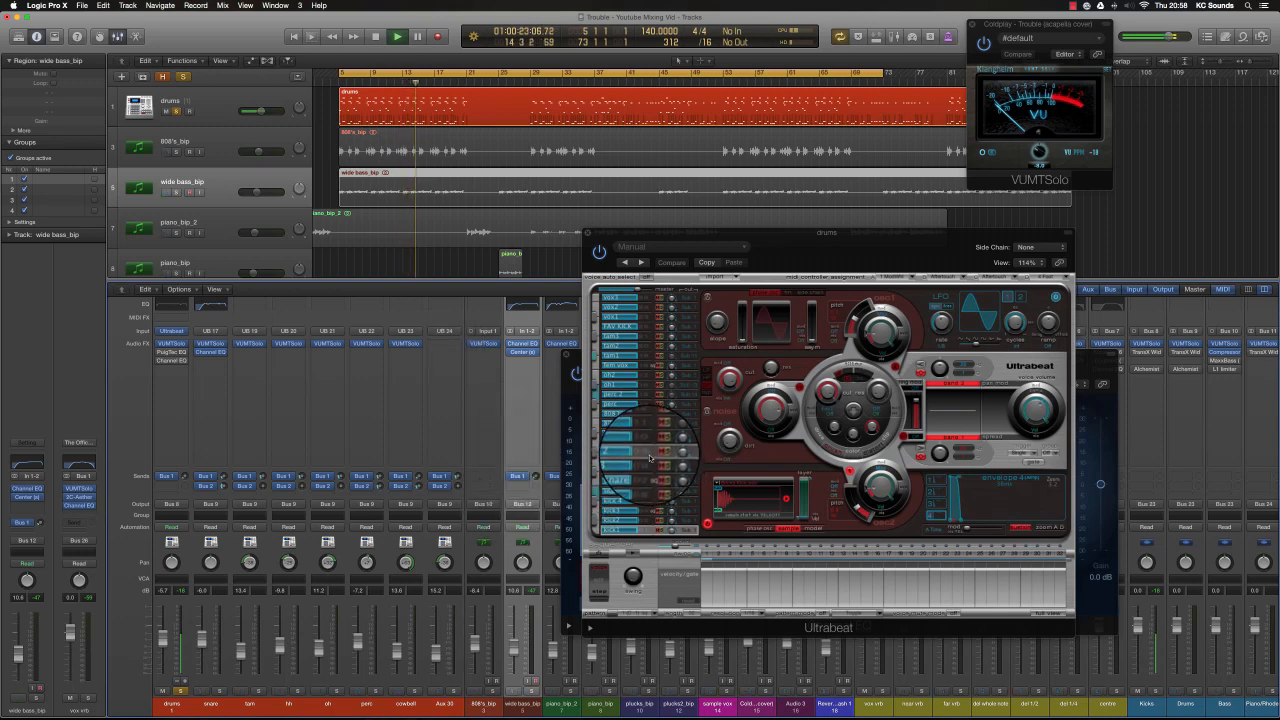
Step: Replay the soloed drums and route the chosen mid-list Ultrabeat drum voice to Sub Group 24 (Main)
{"action": "key", "text": "space"}
{"action": "key", "text": "space"}
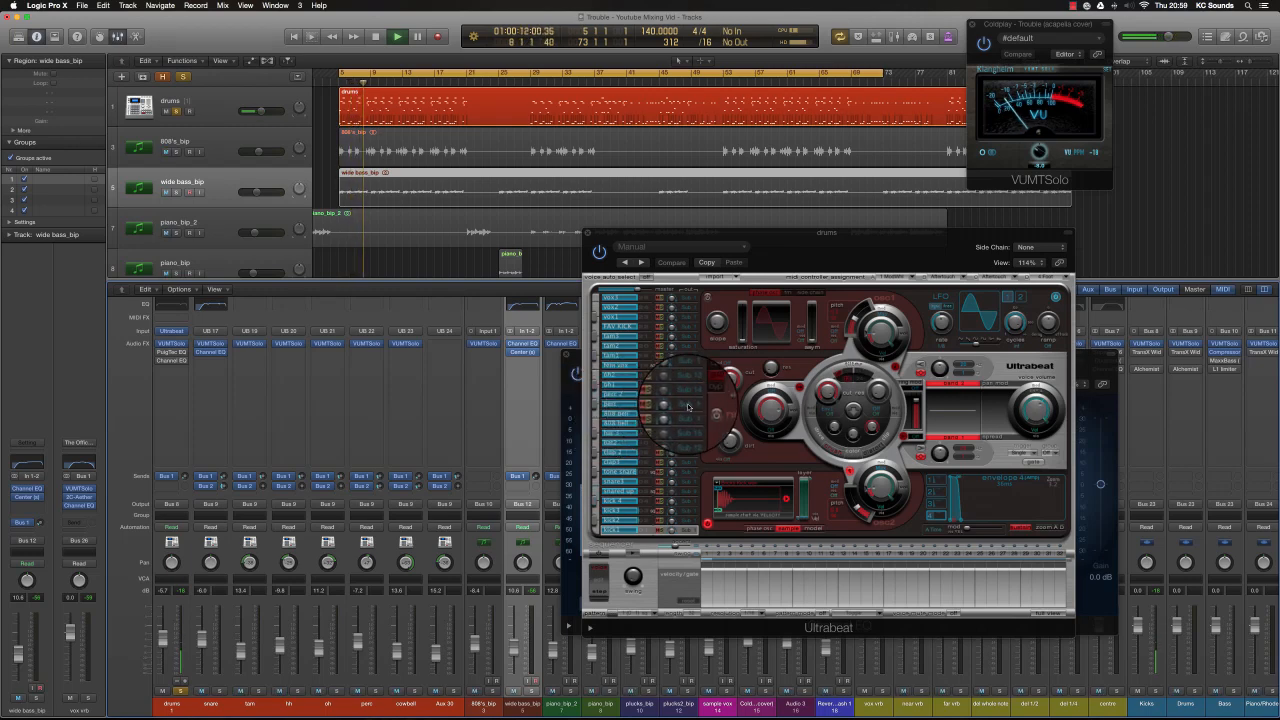
{"action": "left_click", "coordinate": [688, 407]}
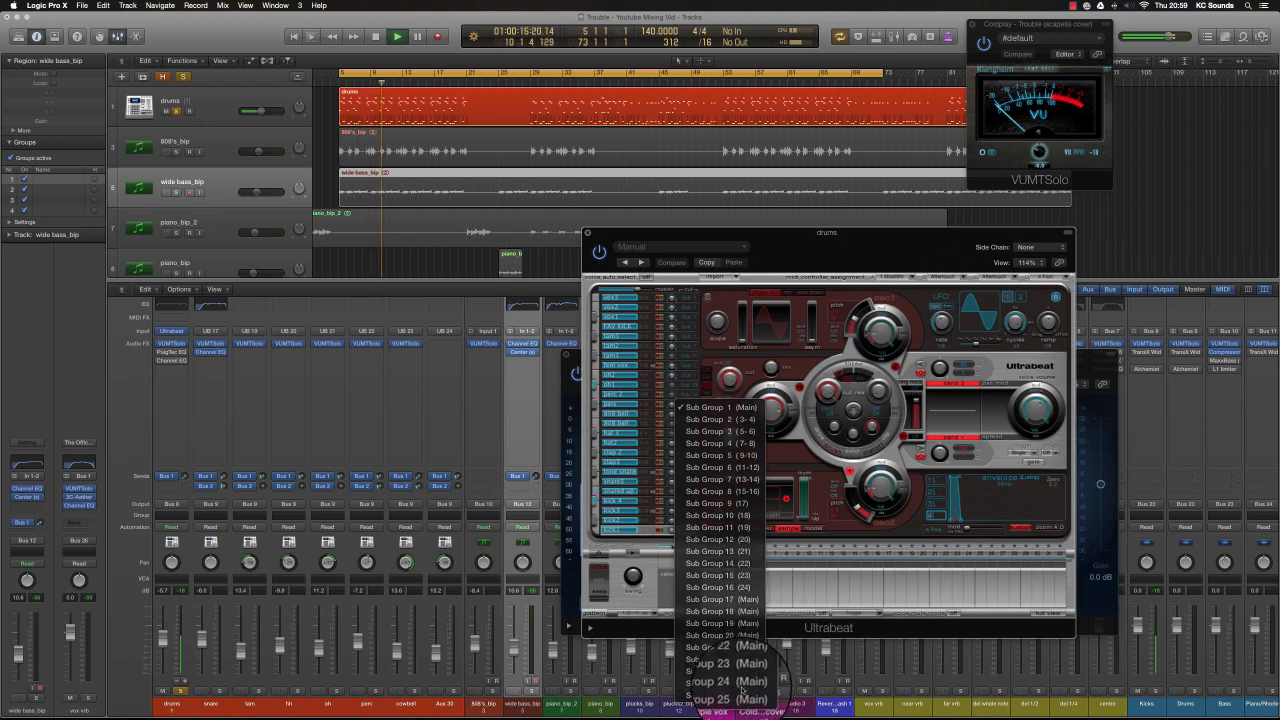
{"action": "left_click", "coordinate": [730, 701]}
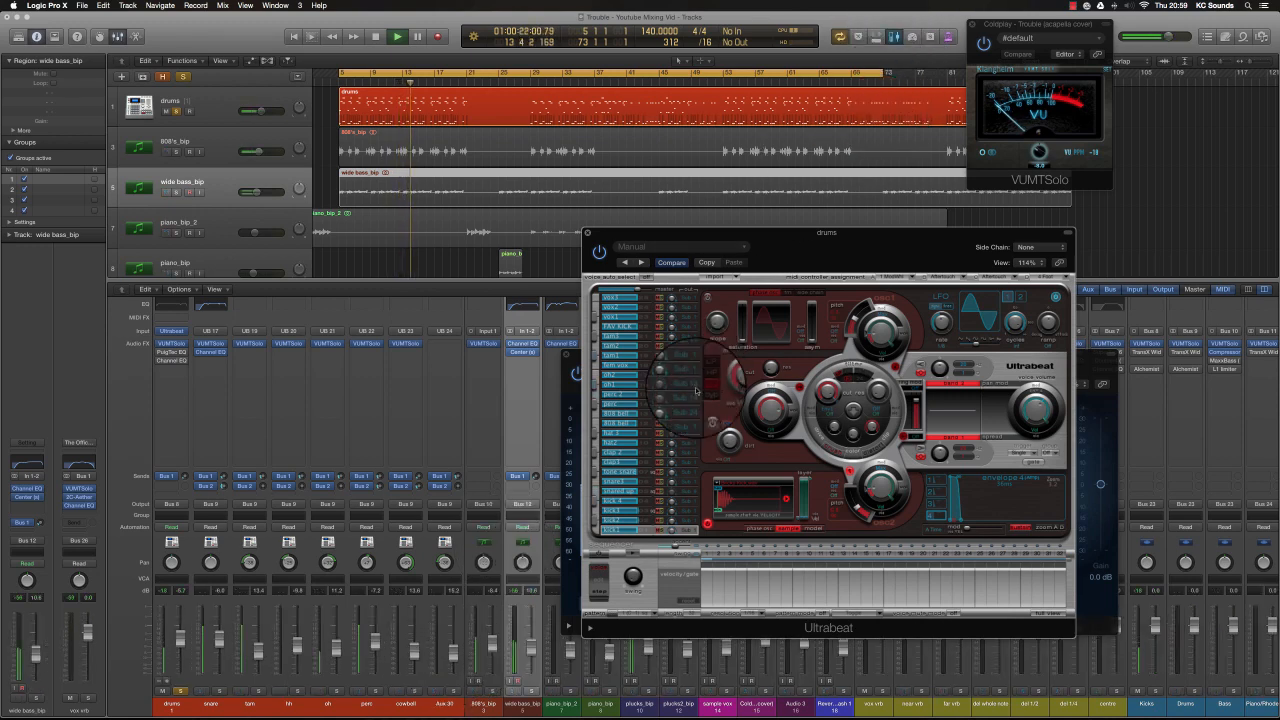
Step: Restart playback and fine-tune the level of the drums channel's Bus 1 send by ear
{"action": "key", "text": "space"}
{"action": "key", "text": "space"}
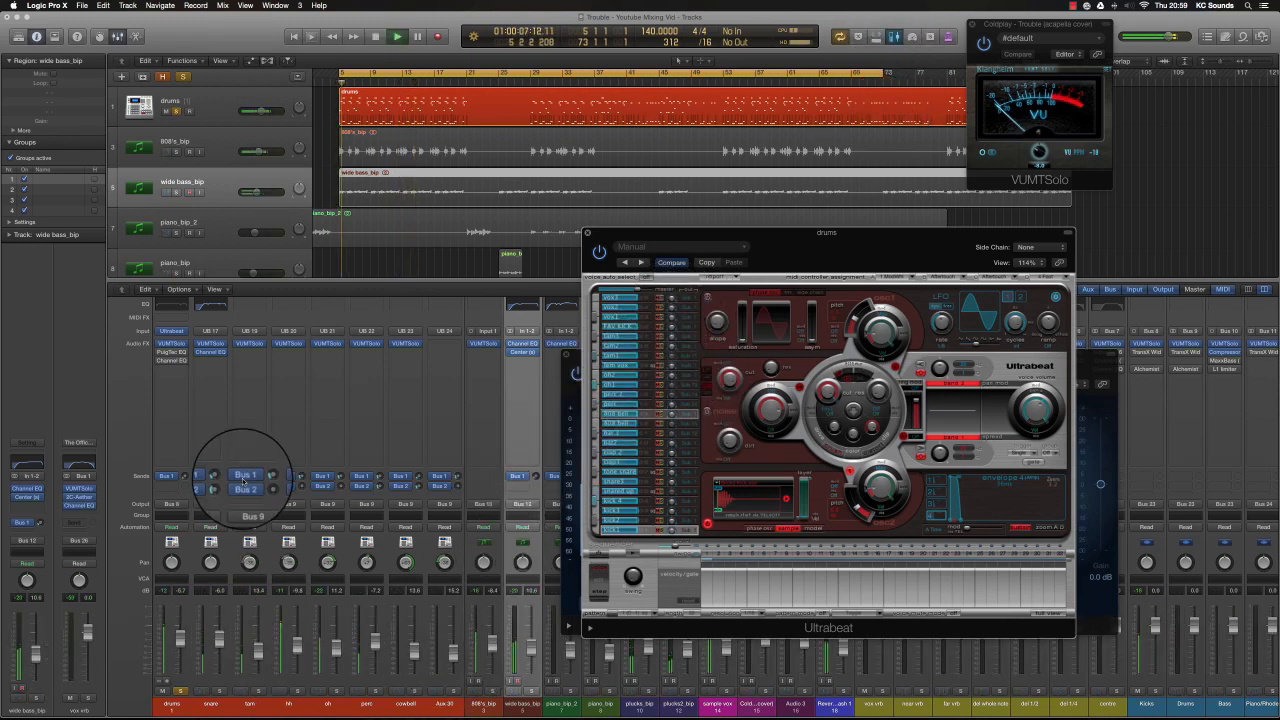
{"action": "left_click_drag", "start_coordinate": [186, 477], "coordinate": [183, 475]}
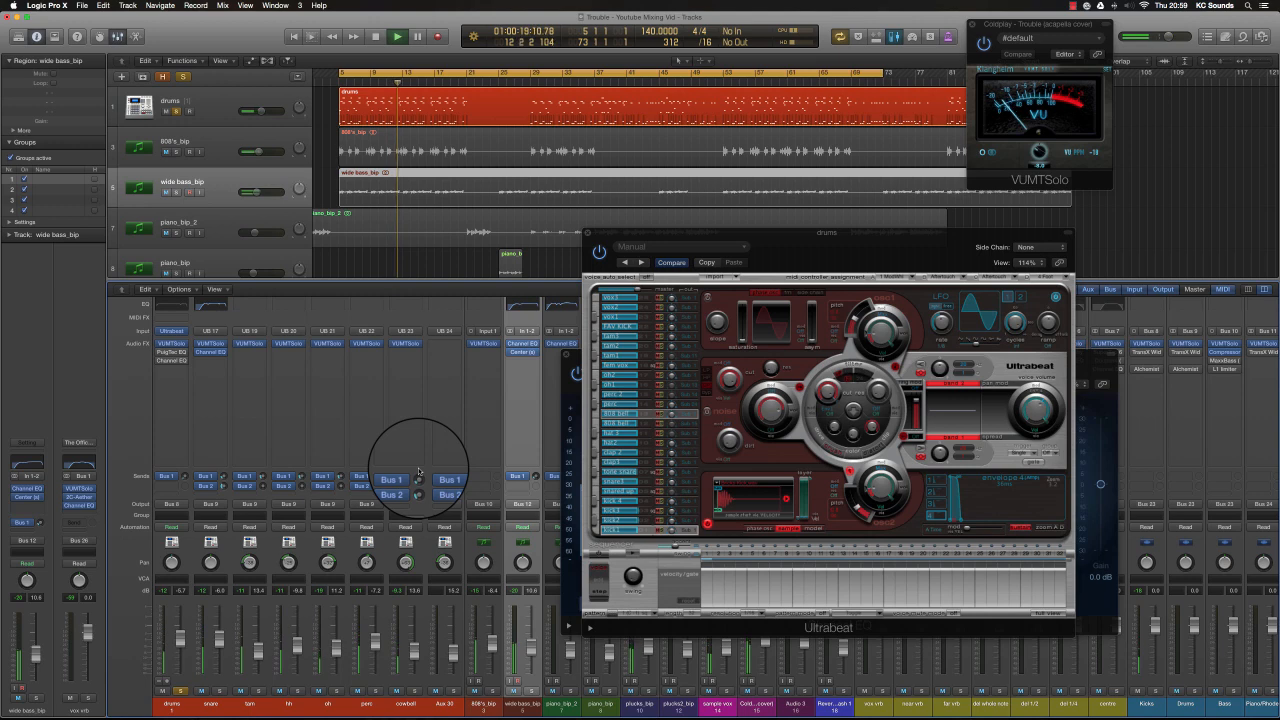
Step: Check the output sub group assigned to the rerouted drum voice and close the Ultrabeat window
{"action": "left_click", "coordinate": [697, 409]}
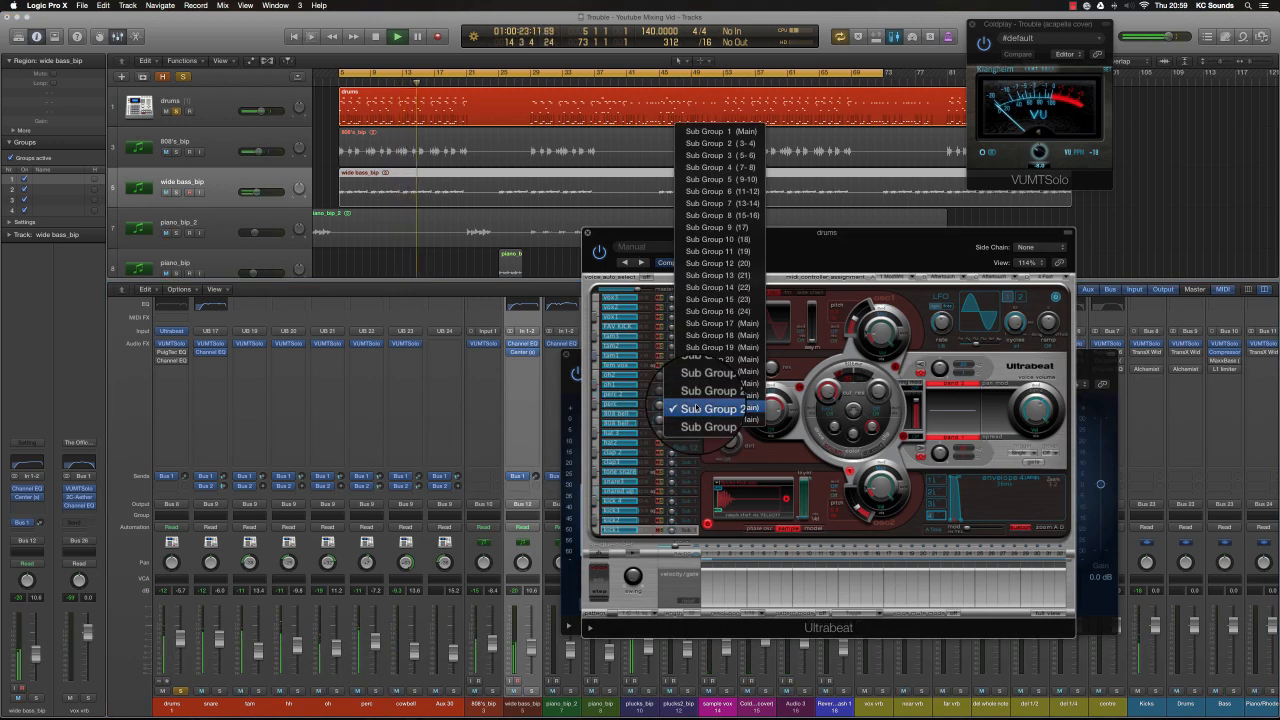
{"action": "left_click", "coordinate": [690, 401]}
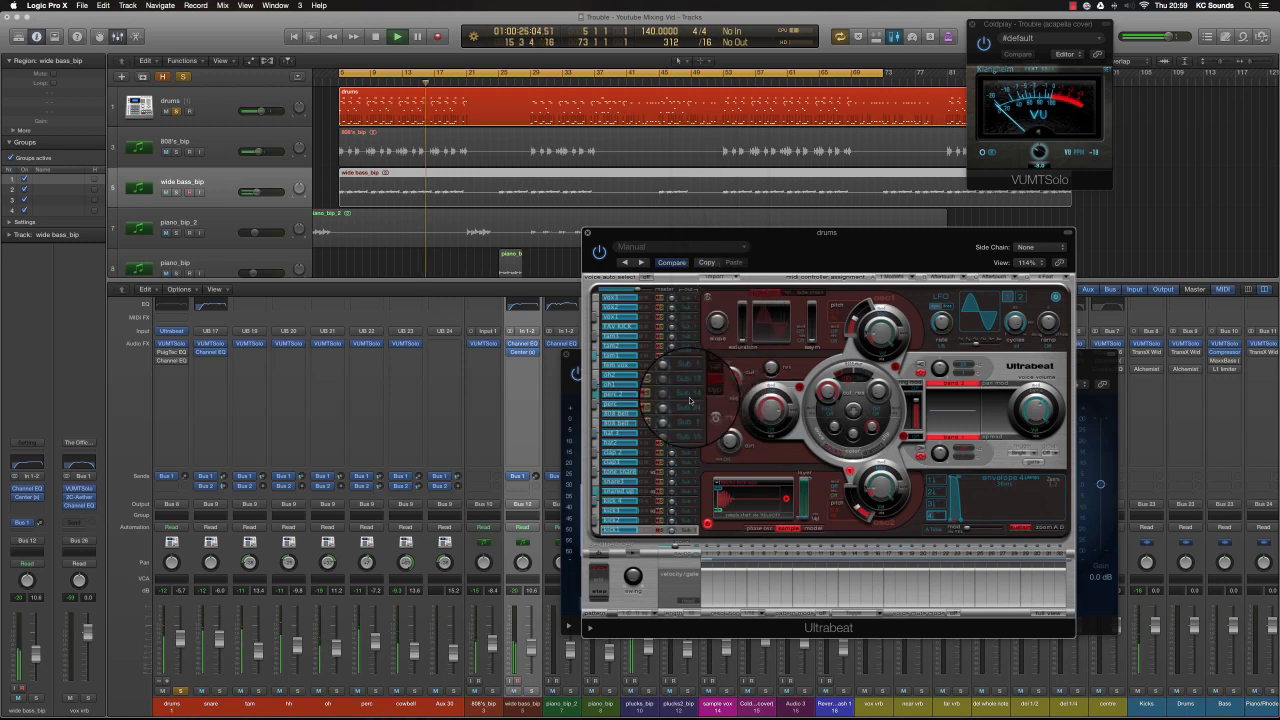
{"action": "left_click", "coordinate": [587, 233]}
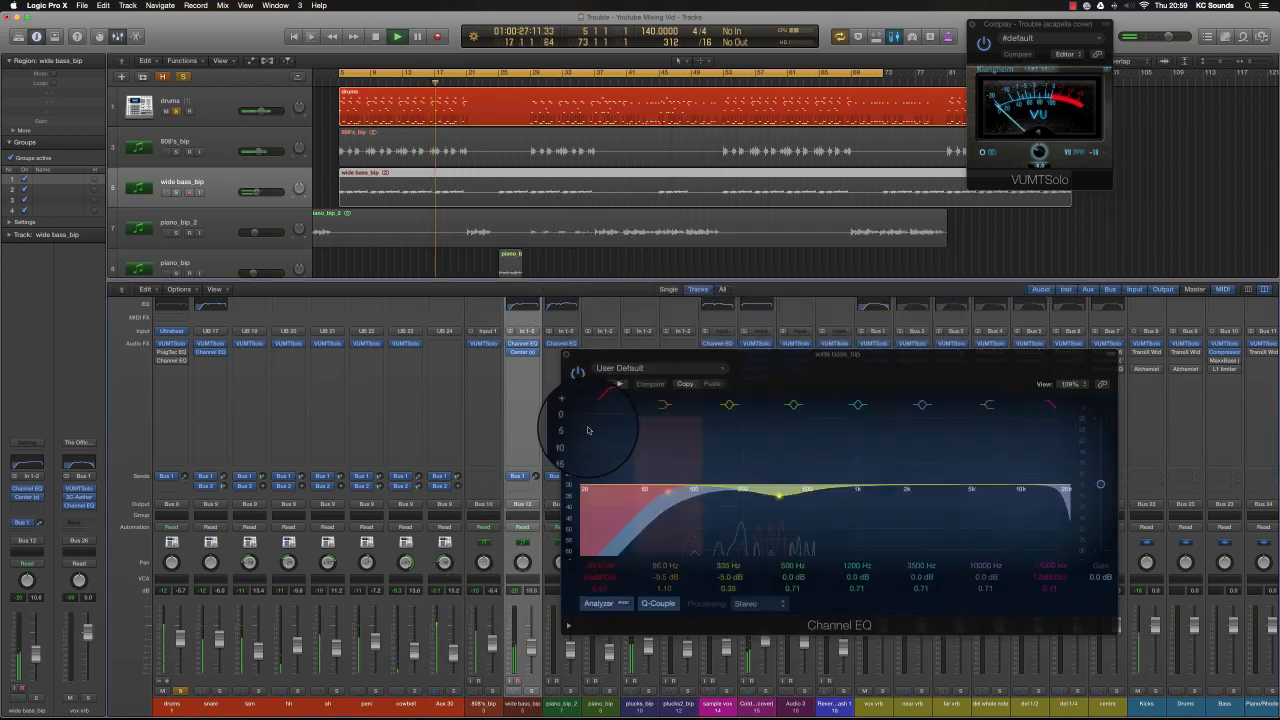
Step: Insert the mono VUMTSolo meter on the Aux 30 channel and close its window
{"action": "left_click", "coordinate": [440, 343]}
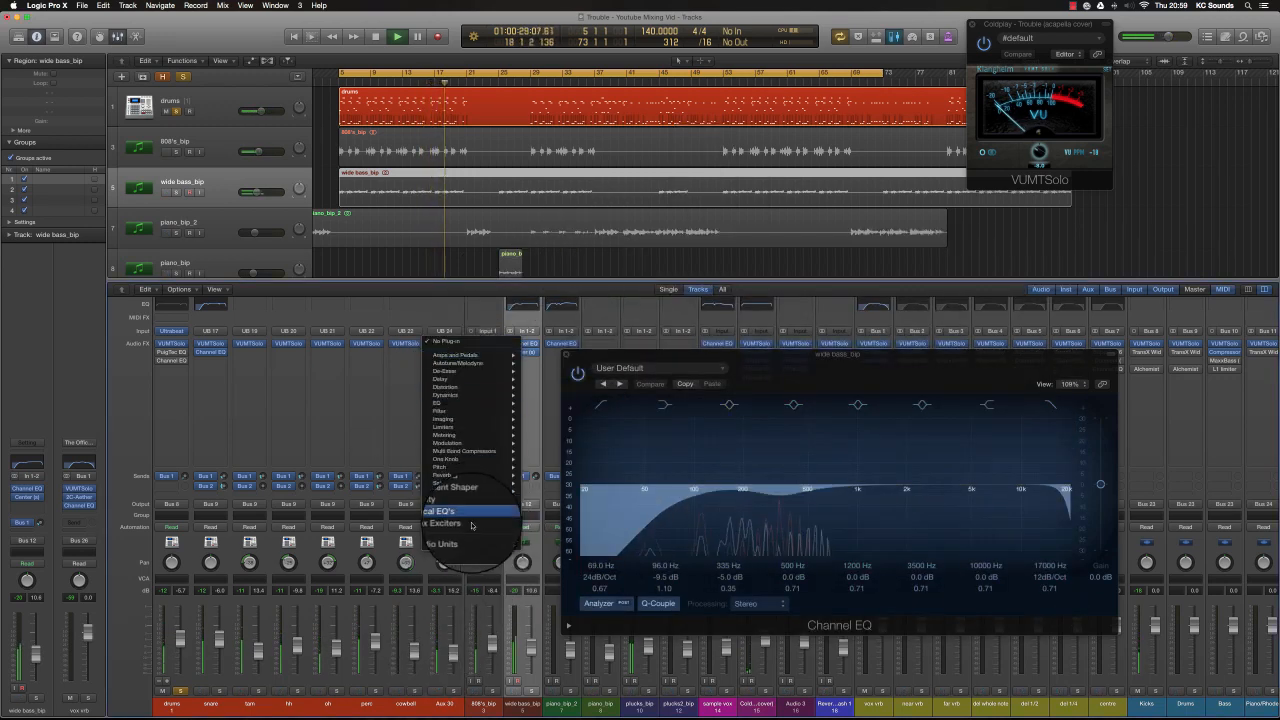
{"action": "mouse_move", "coordinate": [444, 435]}
{"action": "mouse_move", "coordinate": [590, 475]}
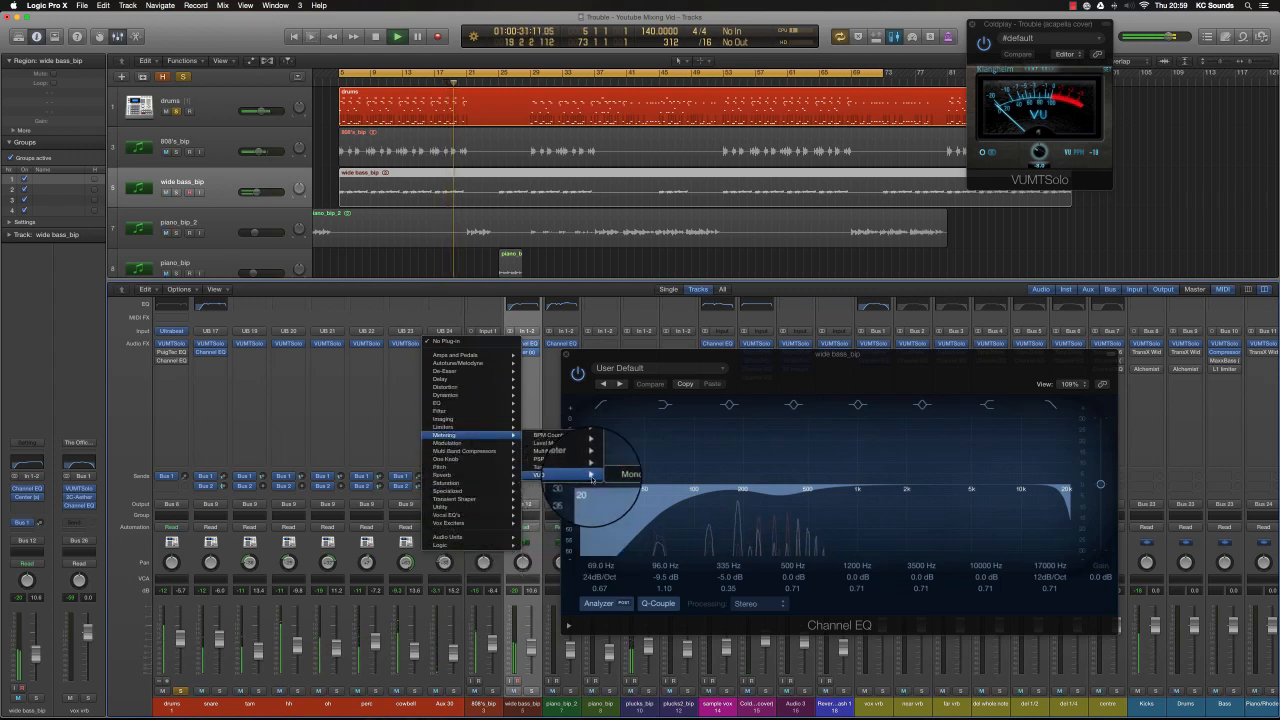
{"action": "left_click", "coordinate": [630, 474]}
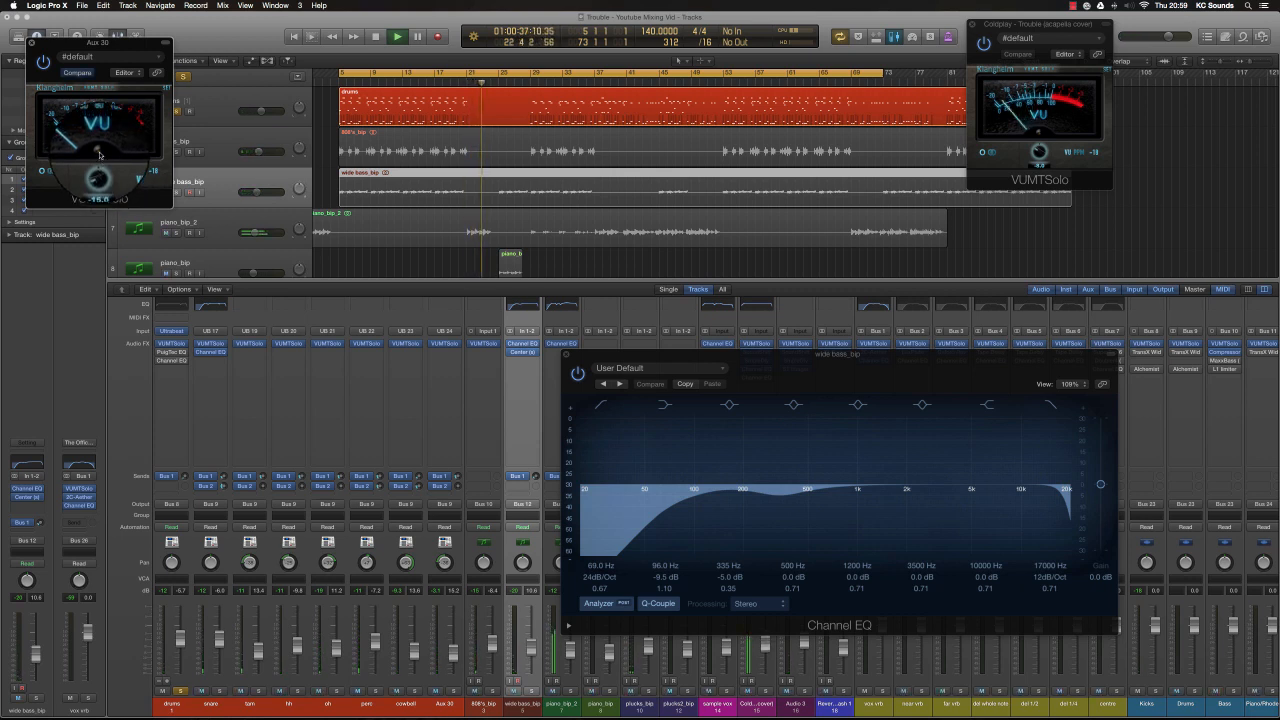
{"action": "left_click", "coordinate": [34, 42]}
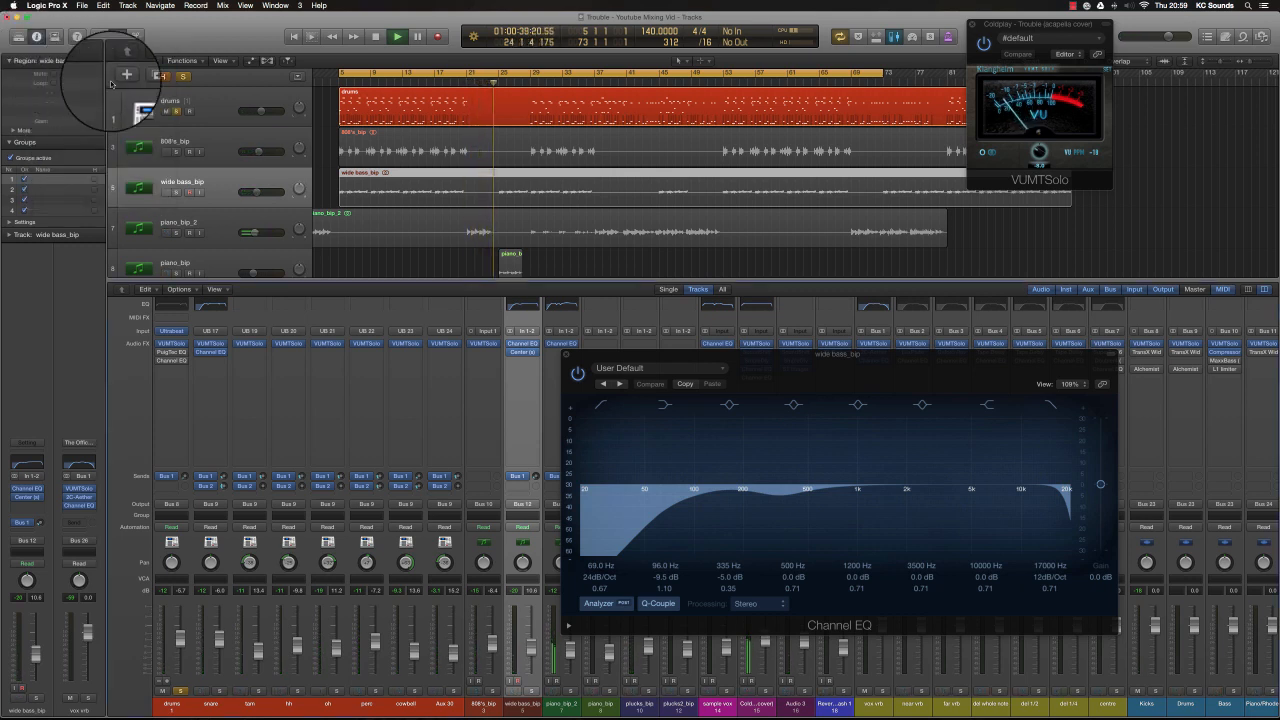
Step: Turn off solo, play the full mix from the beginning and close the wide bass_bip Channel EQ window
{"action": "left_click", "coordinate": [181, 76]}
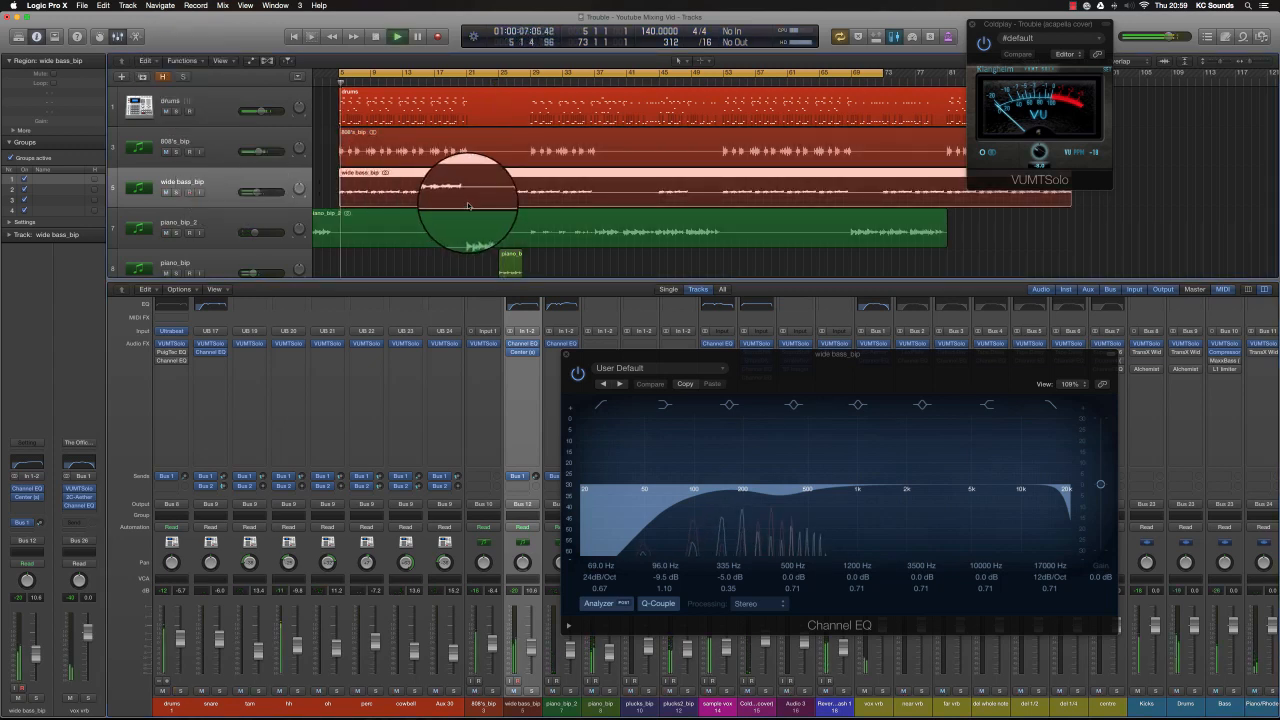
{"action": "key", "text": "Return"}
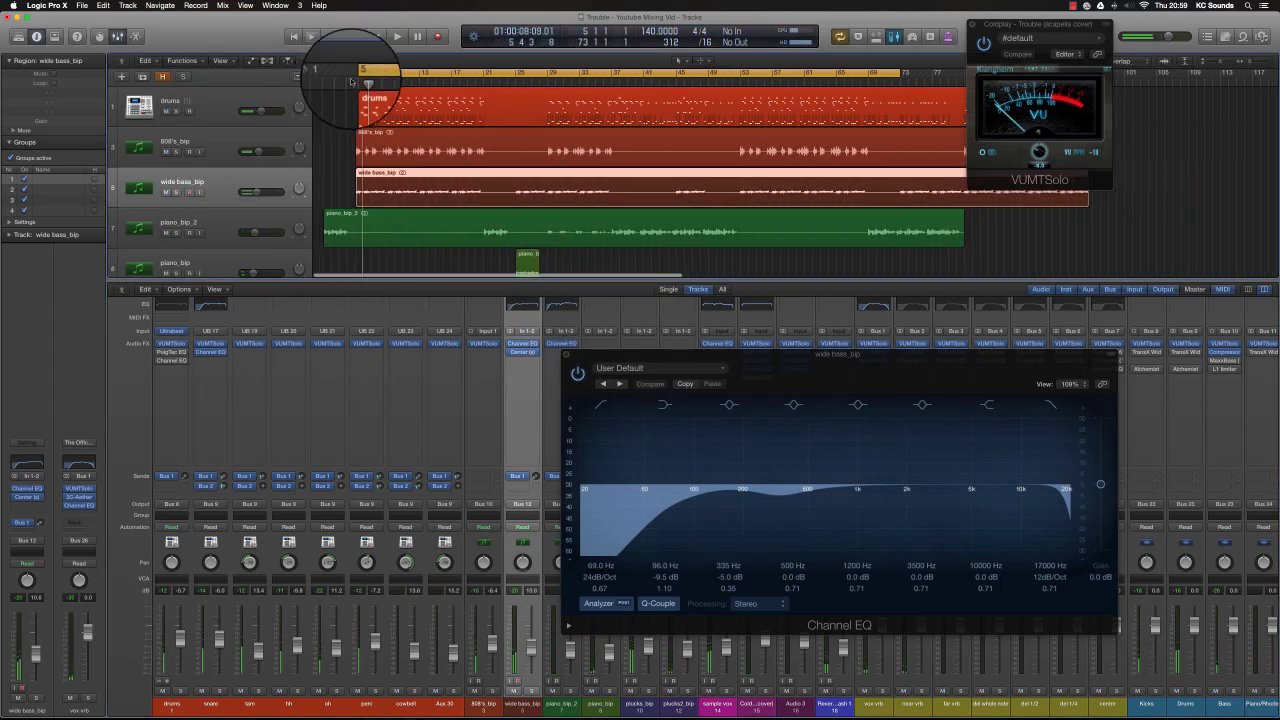
{"action": "left_click_drag", "start_coordinate": [337, 63], "coordinate": [321, 94]}
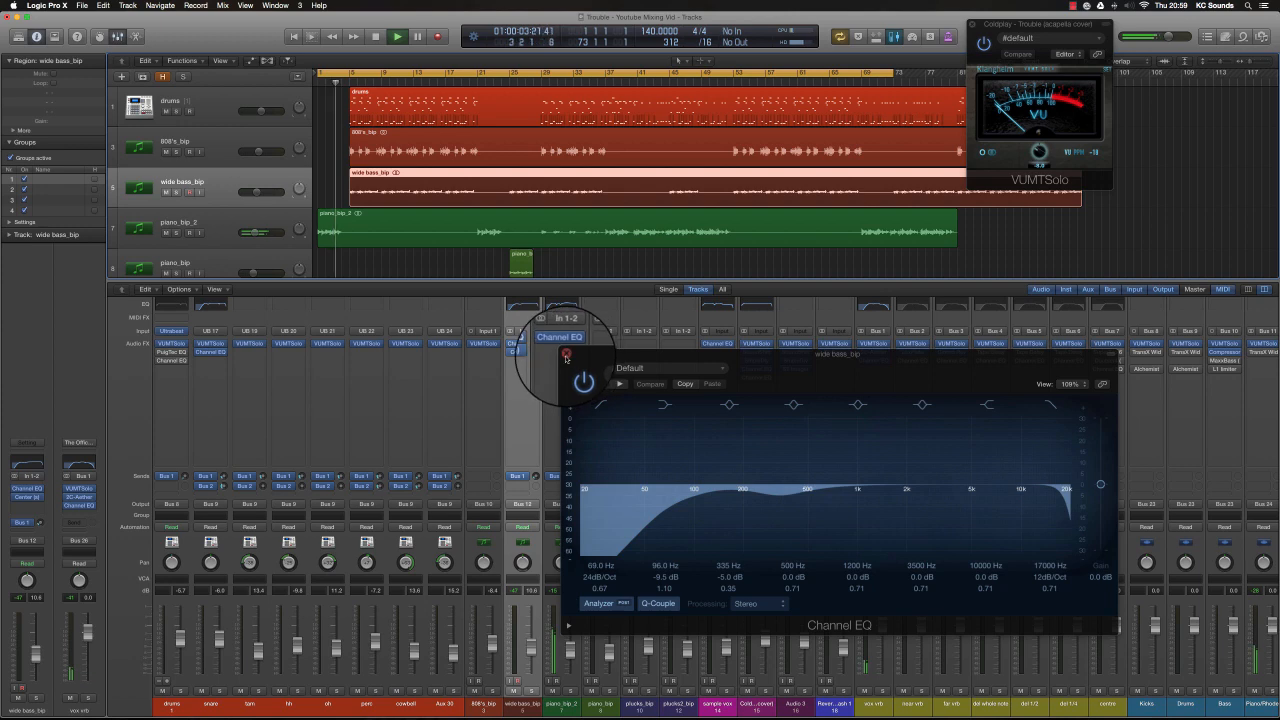
{"action": "left_click", "coordinate": [563, 352]}
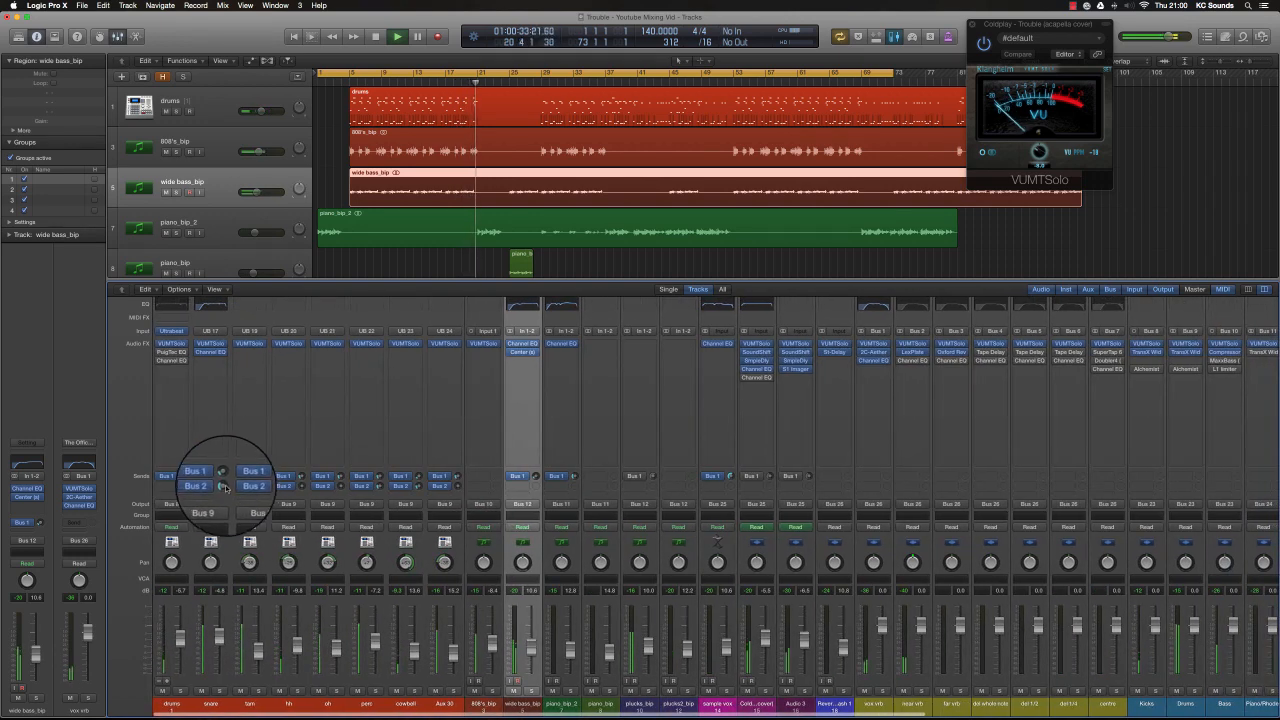
Step: Adjust the snare's Bus 2 send and slightly lower the oh channel's level during playback, stopping playback when done
{"action": "left_click_drag", "start_coordinate": [225, 485], "coordinate": [226, 493]}
{"action": "key", "text": "space"}
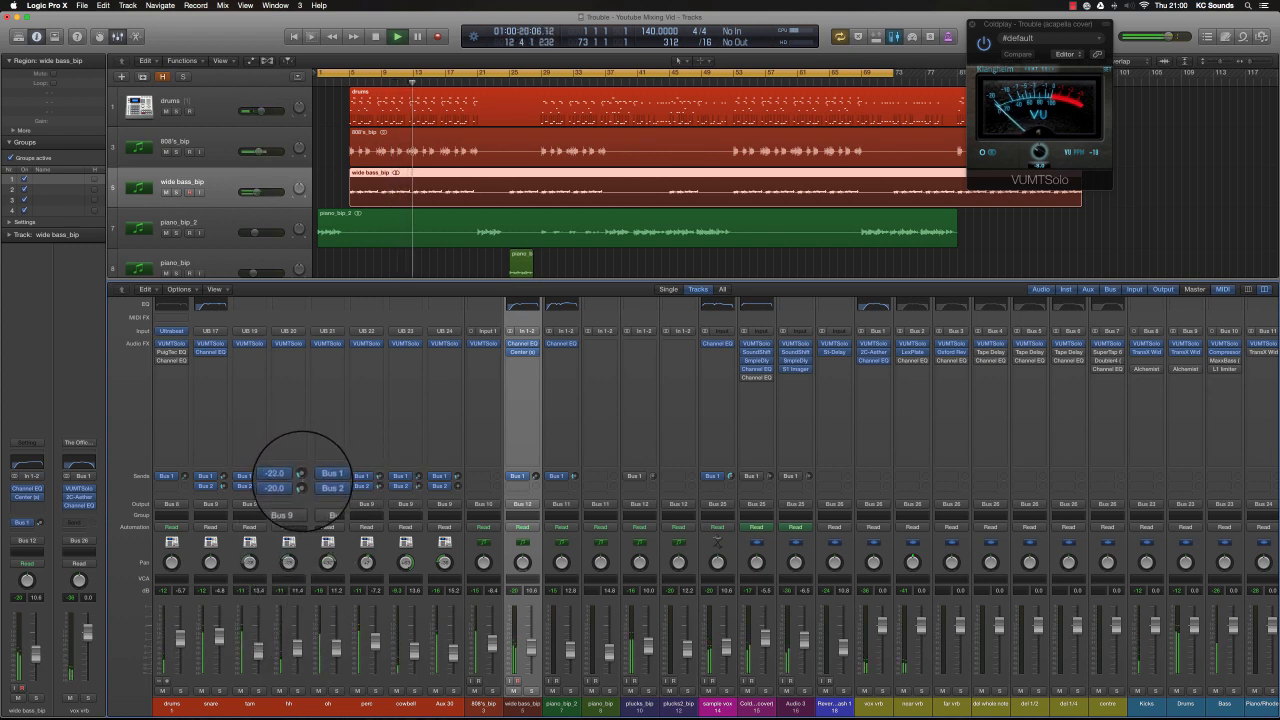
{"action": "left_click", "coordinate": [336, 640]}
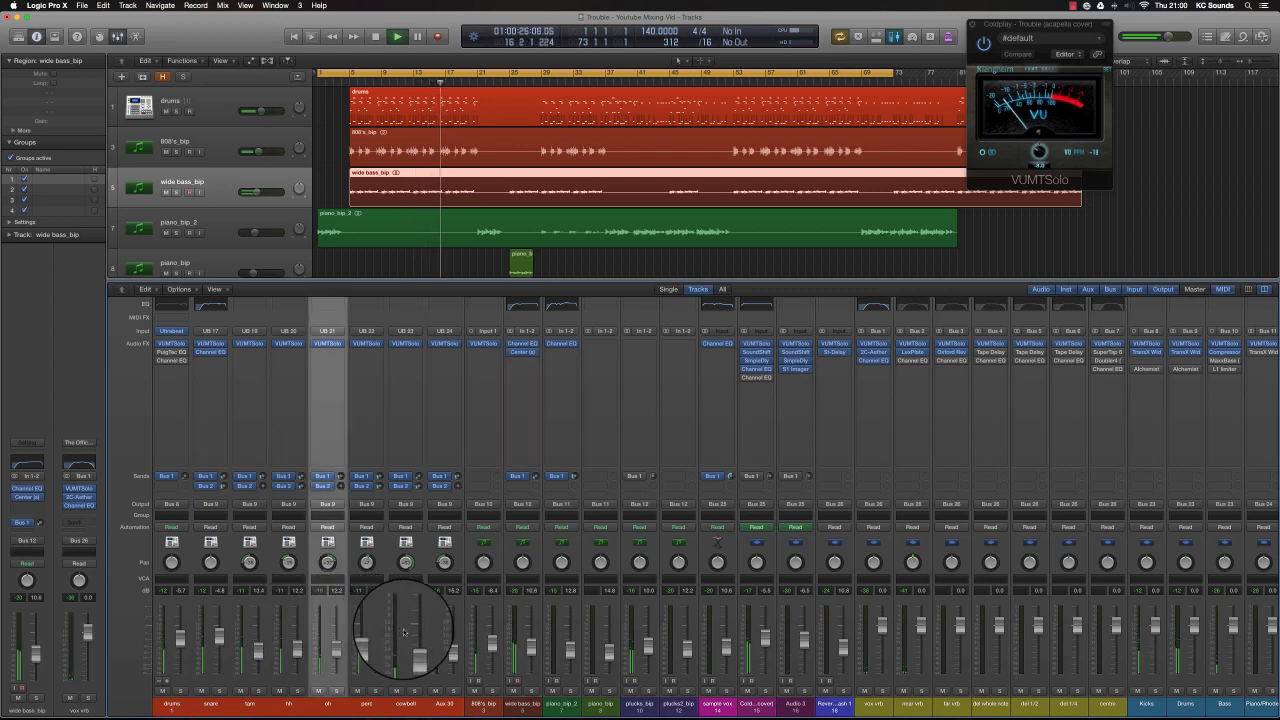
{"action": "key", "text": "space"}
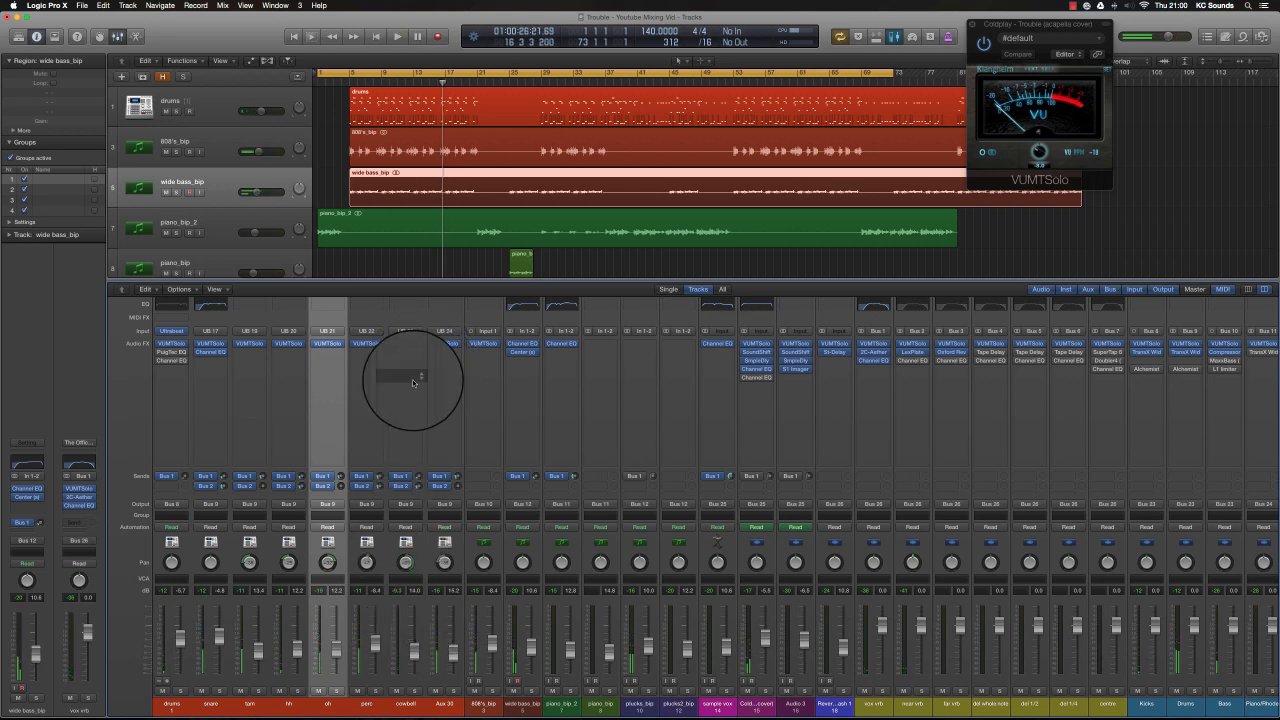
Step: Insert the Echo plug-in on the cowbell channel, move its window over the mixer and audition it from slightly earlier in the song
{"action": "left_click", "coordinate": [405, 350]}
{"action": "mouse_move", "coordinate": [416, 388]}
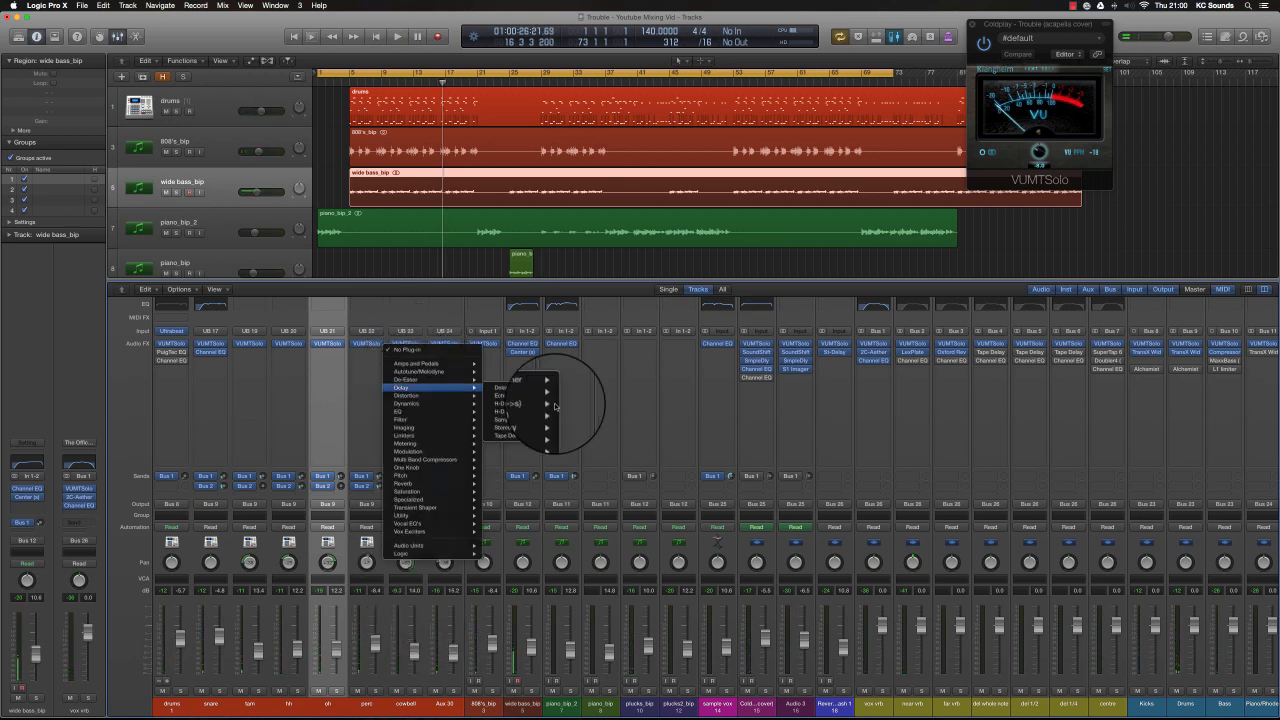
{"action": "mouse_move", "coordinate": [502, 395]}
{"action": "left_click", "coordinate": [577, 397]}
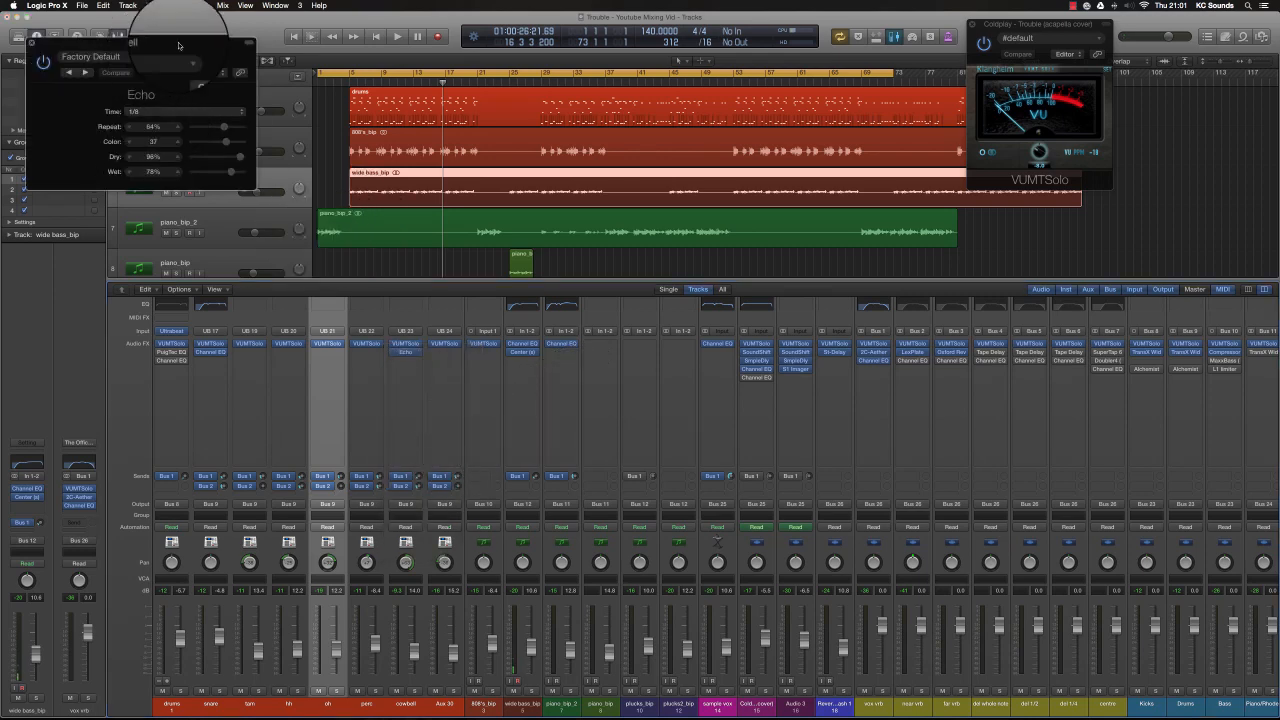
{"action": "left_click_drag", "start_coordinate": [179, 44], "coordinate": [693, 443]}
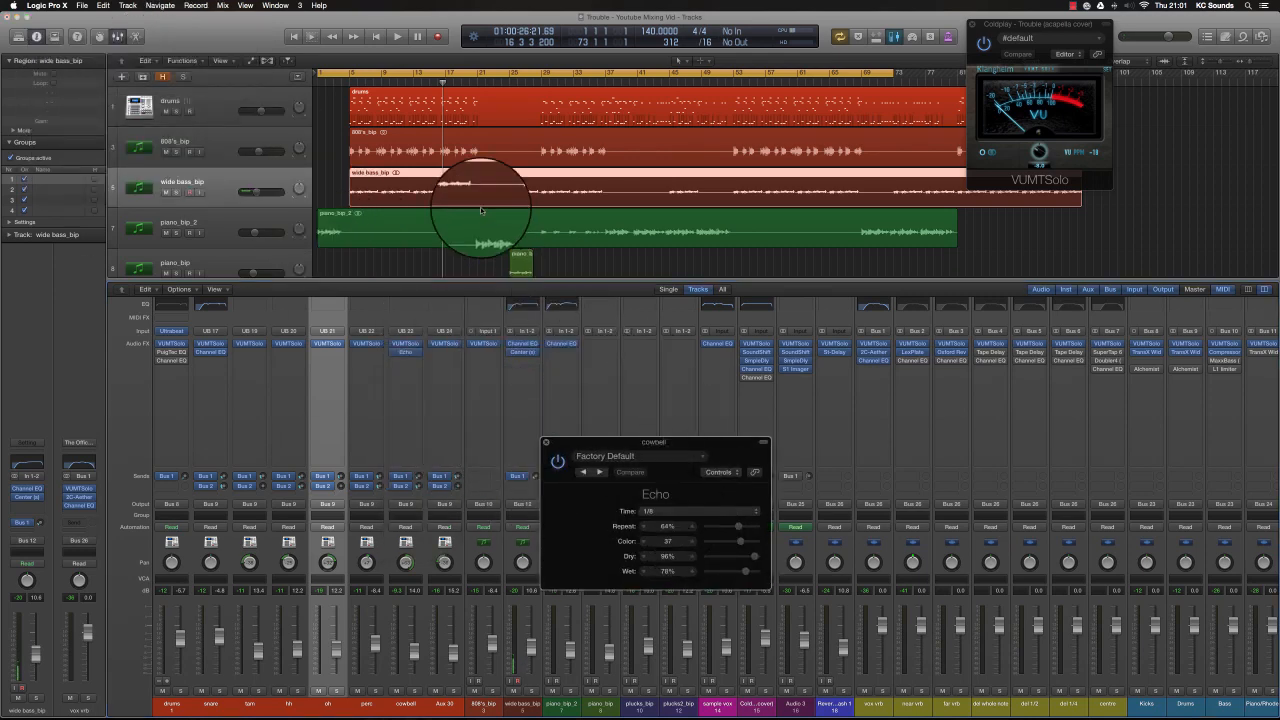
{"action": "left_click", "coordinate": [426, 87]}
{"action": "key", "text": "space"}
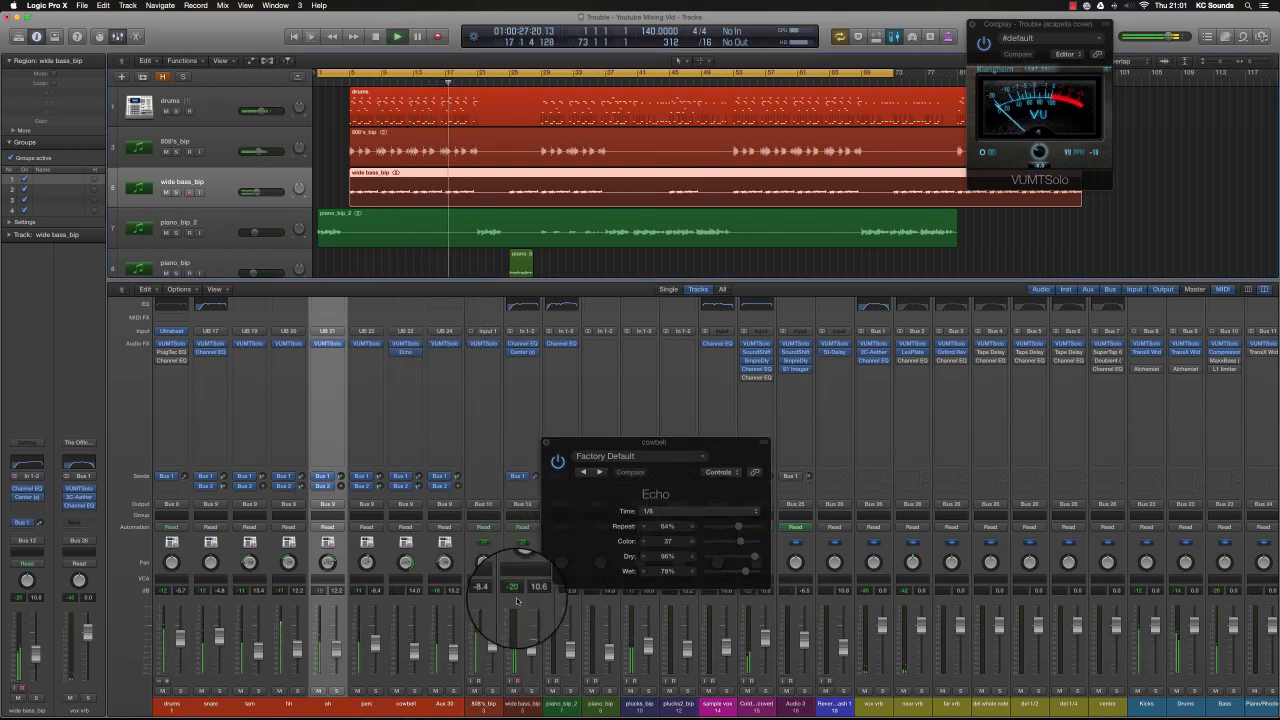
Step: Lower the Wet level of the cowbell's Echo to 7%, replaying the passage before bar 21 to check the delay
{"action": "left_click", "coordinate": [738, 576]}
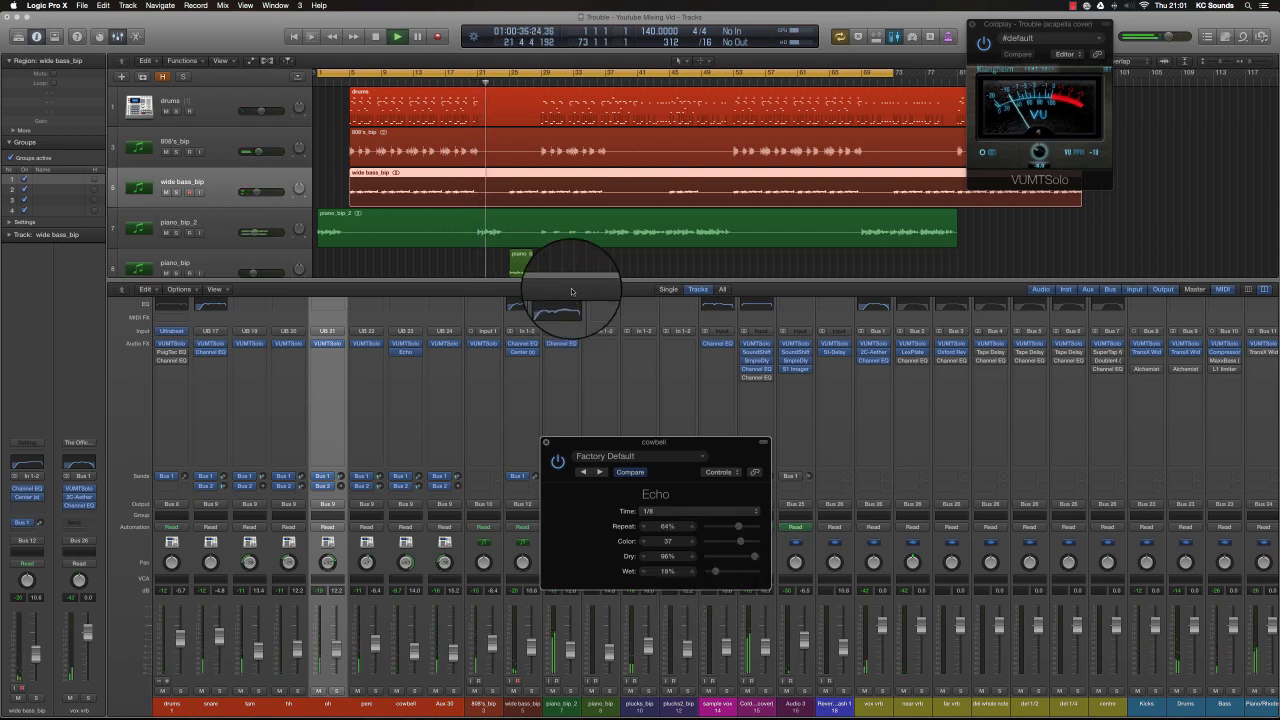
{"action": "left_click_drag", "start_coordinate": [497, 82], "coordinate": [472, 82]}
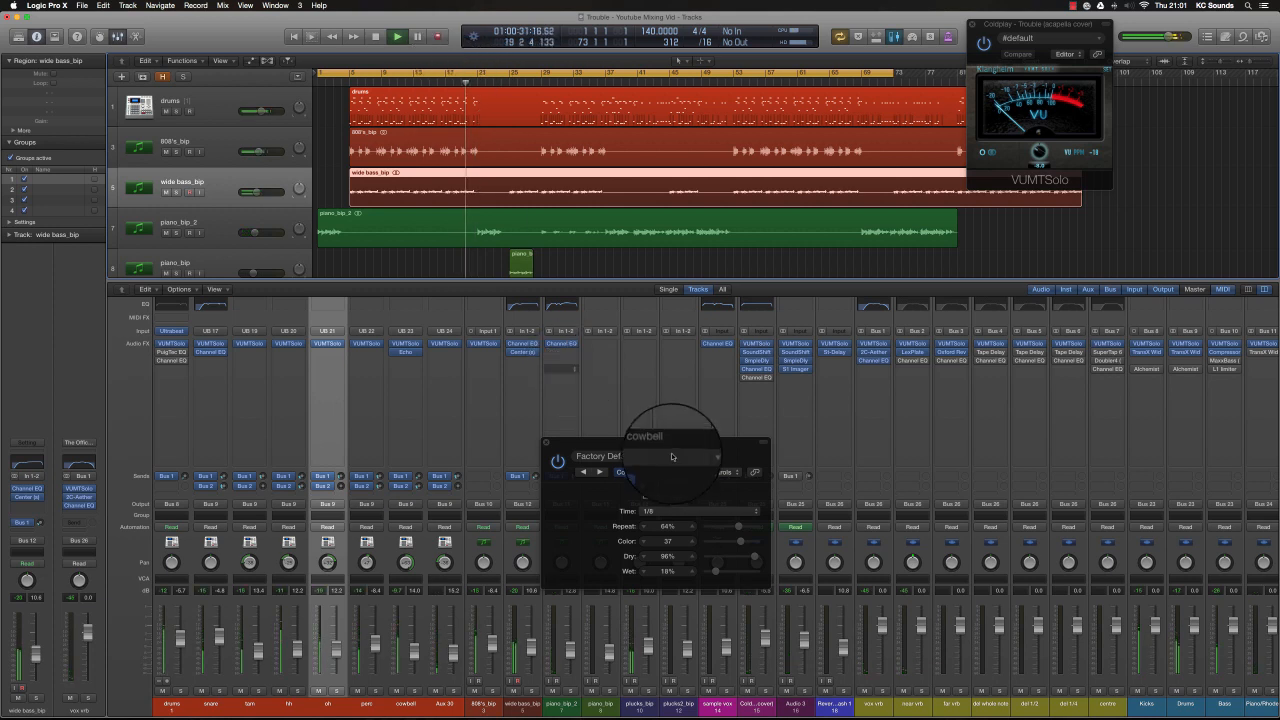
{"action": "left_click", "coordinate": [713, 573]}
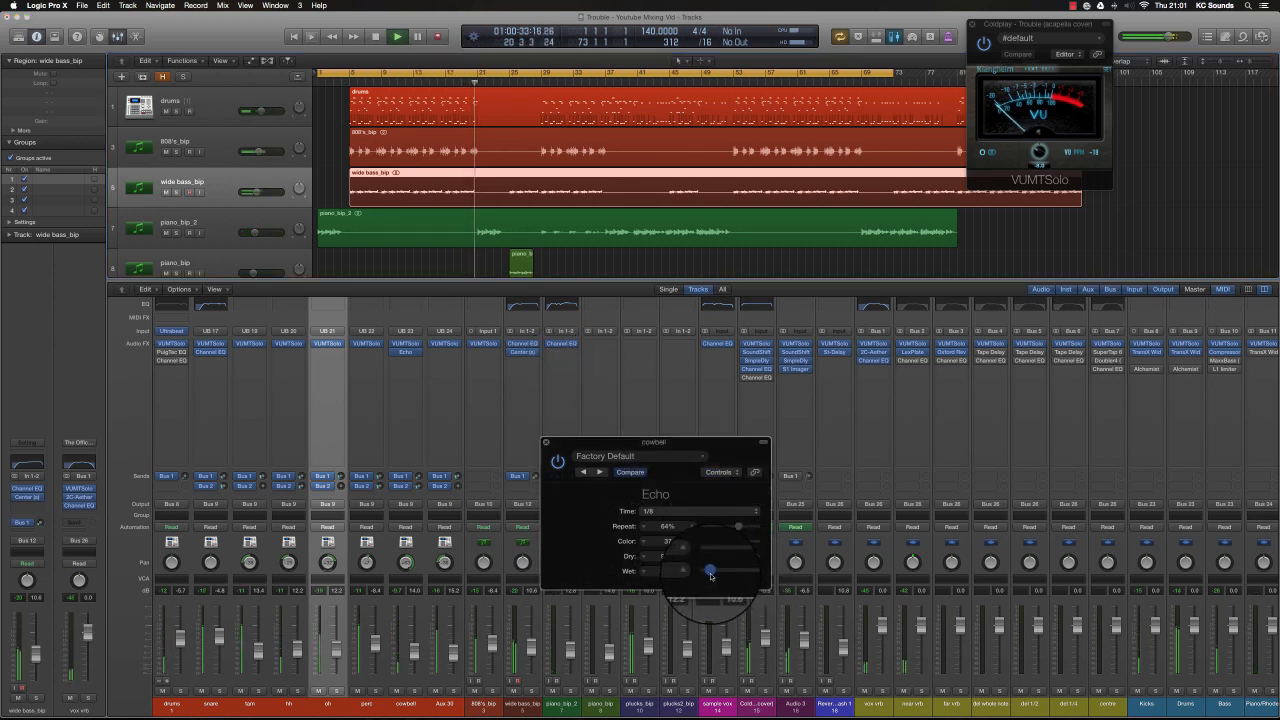
{"action": "left_click", "coordinate": [464, 72]}
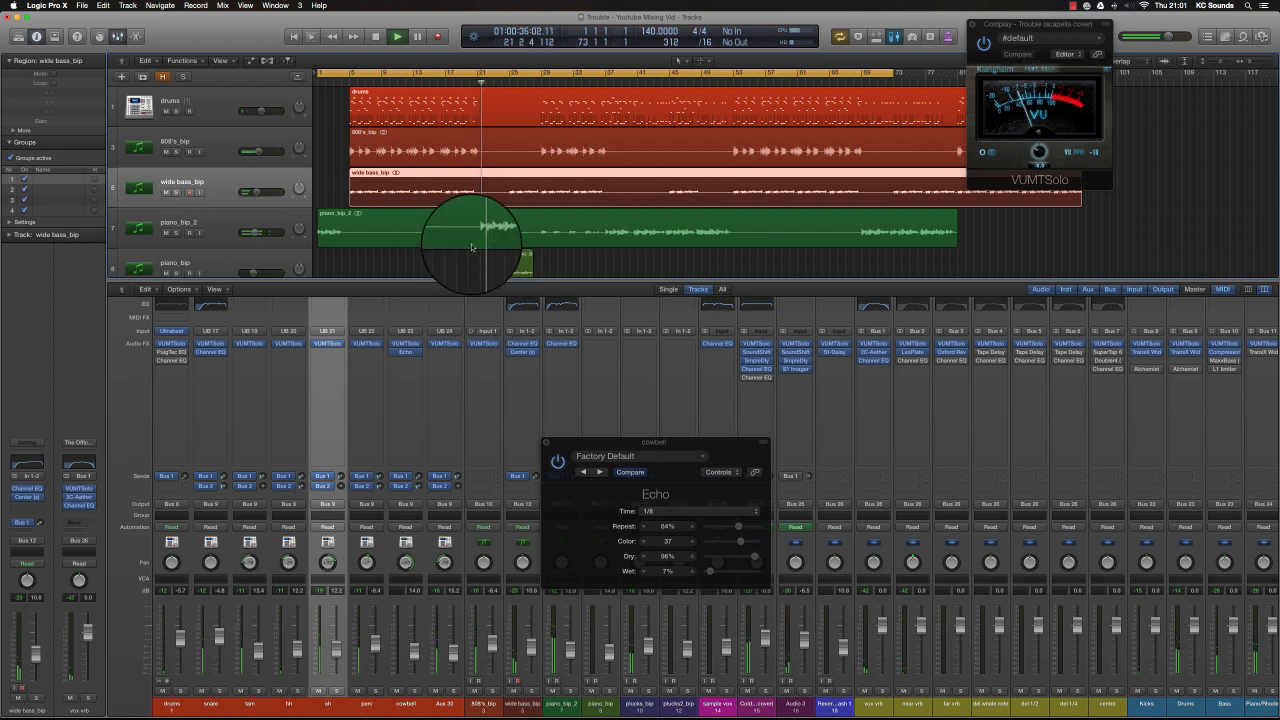
{"action": "left_click", "coordinate": [465, 72]}
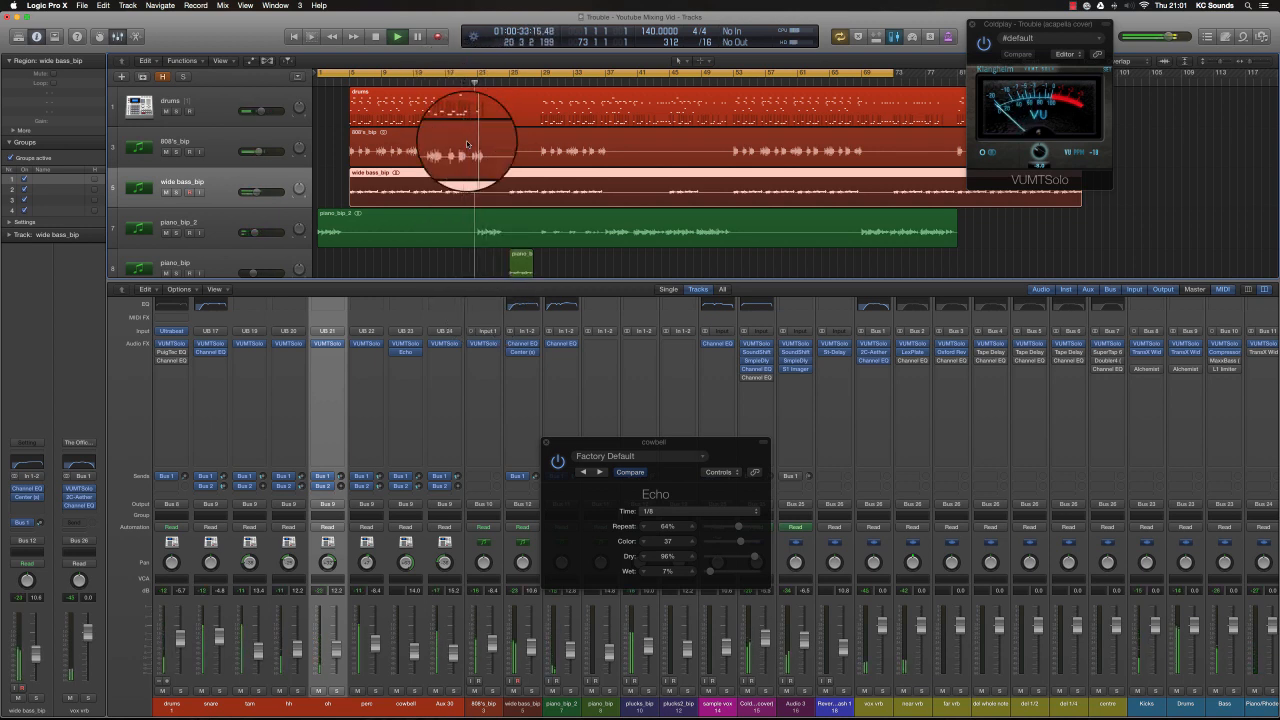
Step: Reduce the Repeat amount of the cowbell's Echo to 30%, replay the passage and hide the plug-in windows
{"action": "left_click", "coordinate": [453, 83]}
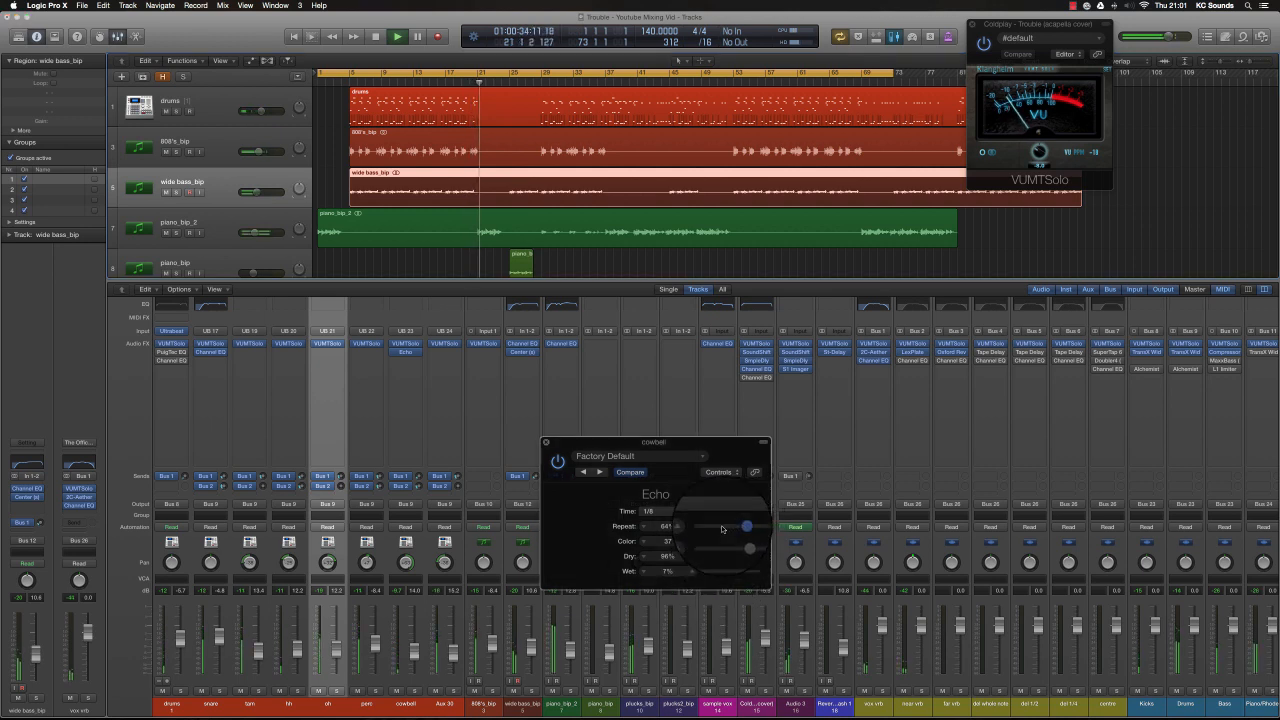
{"action": "left_click", "coordinate": [463, 90]}
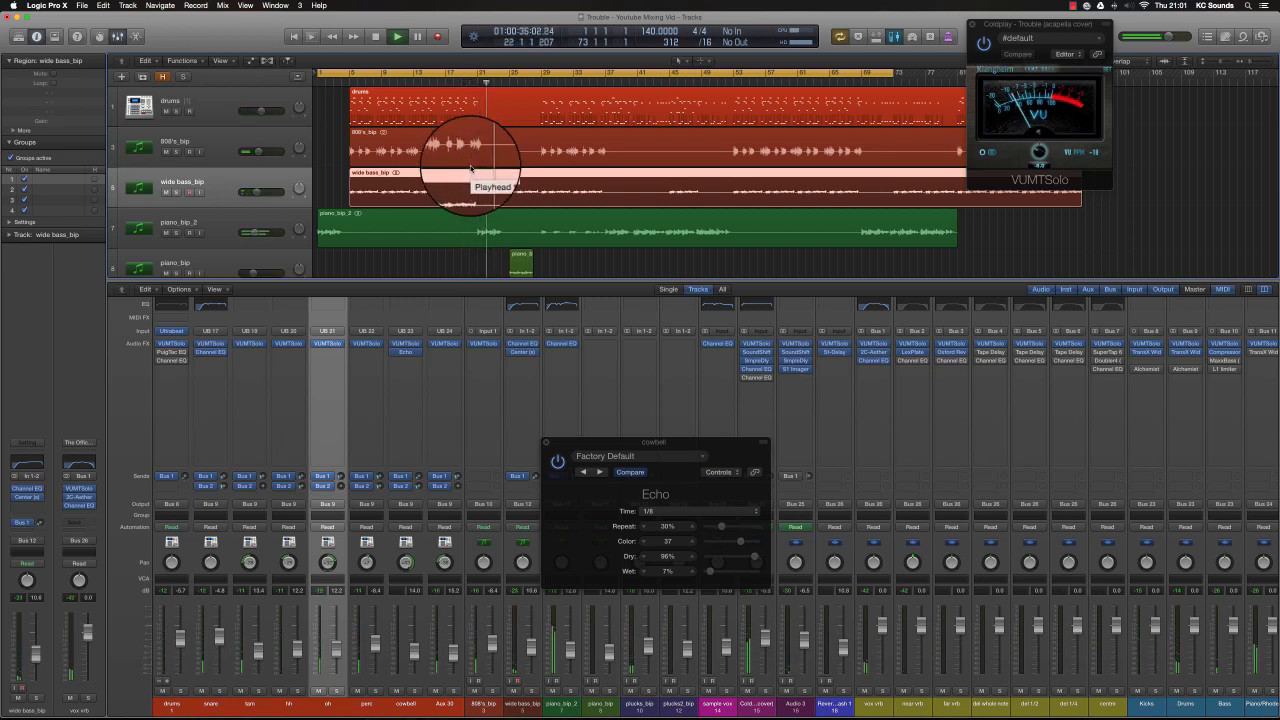
{"action": "key", "text": "v"}
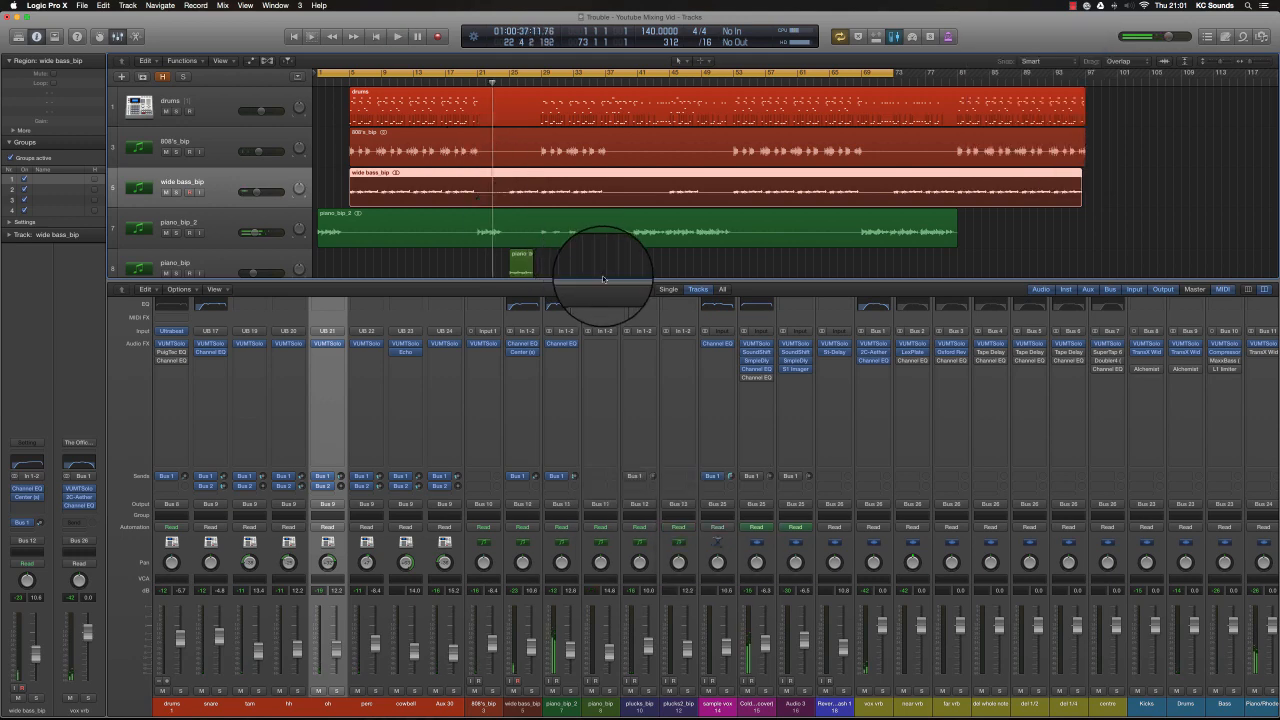
Step: Show track automation without the mixer and lower the Coldplay acapella's volume automation over the region at about bars 21 to 24
{"action": "key", "text": "a"}
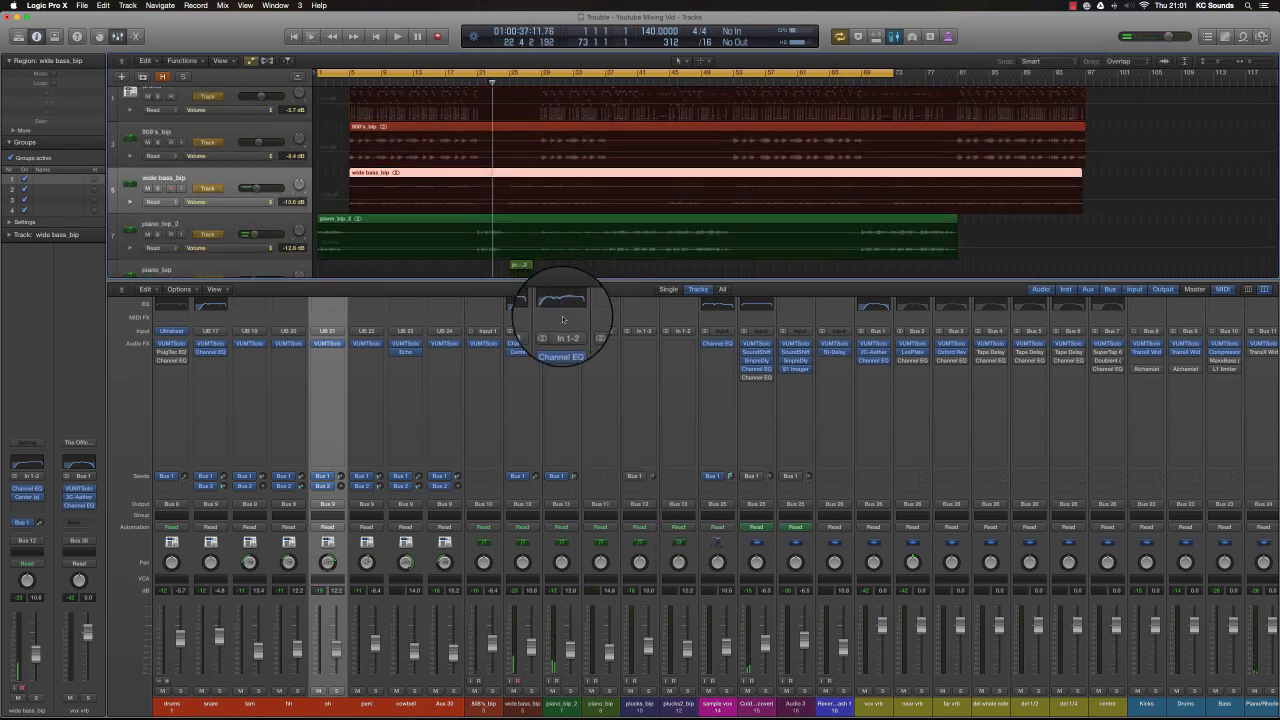
{"action": "key", "text": "x"}
{"action": "key", "text": "super+Right"}
{"action": "key", "text": "super+Right"}
{"action": "key", "text": "super+Right"}
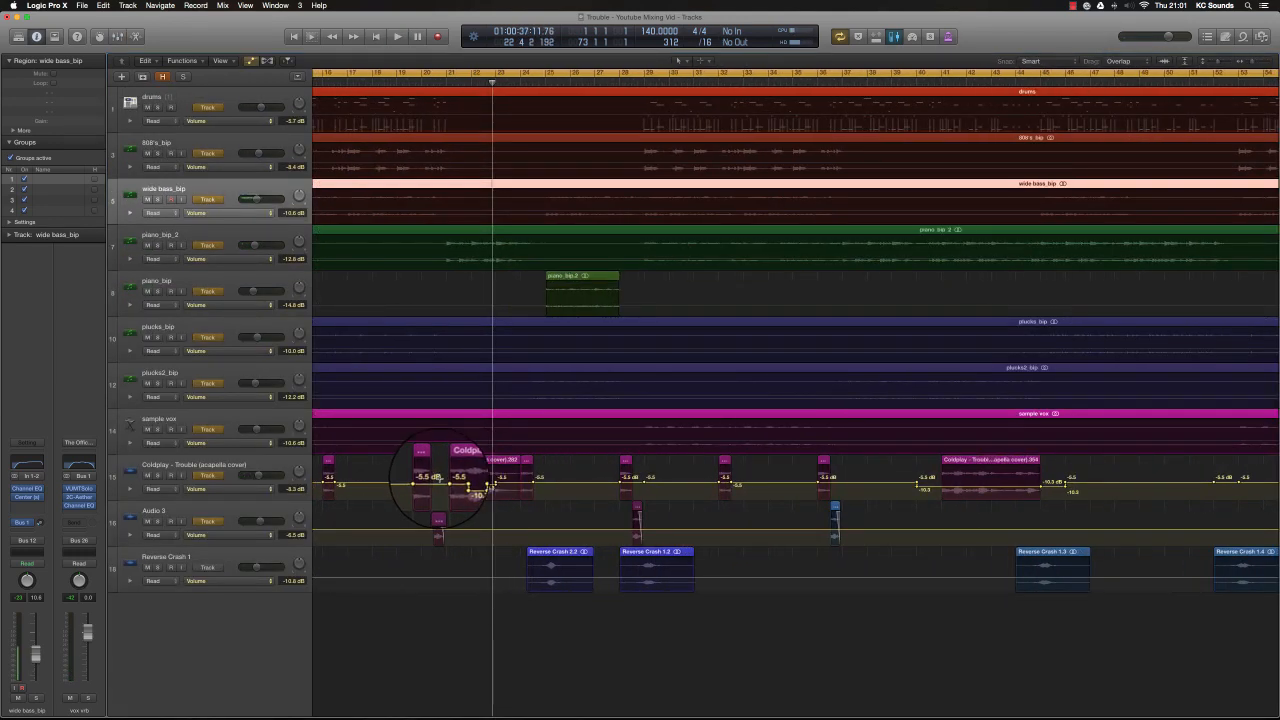
{"action": "left_click_drag", "start_coordinate": [519, 490], "coordinate": [541, 490]}
{"action": "left_click_drag", "start_coordinate": [523, 486], "coordinate": [526, 516]}
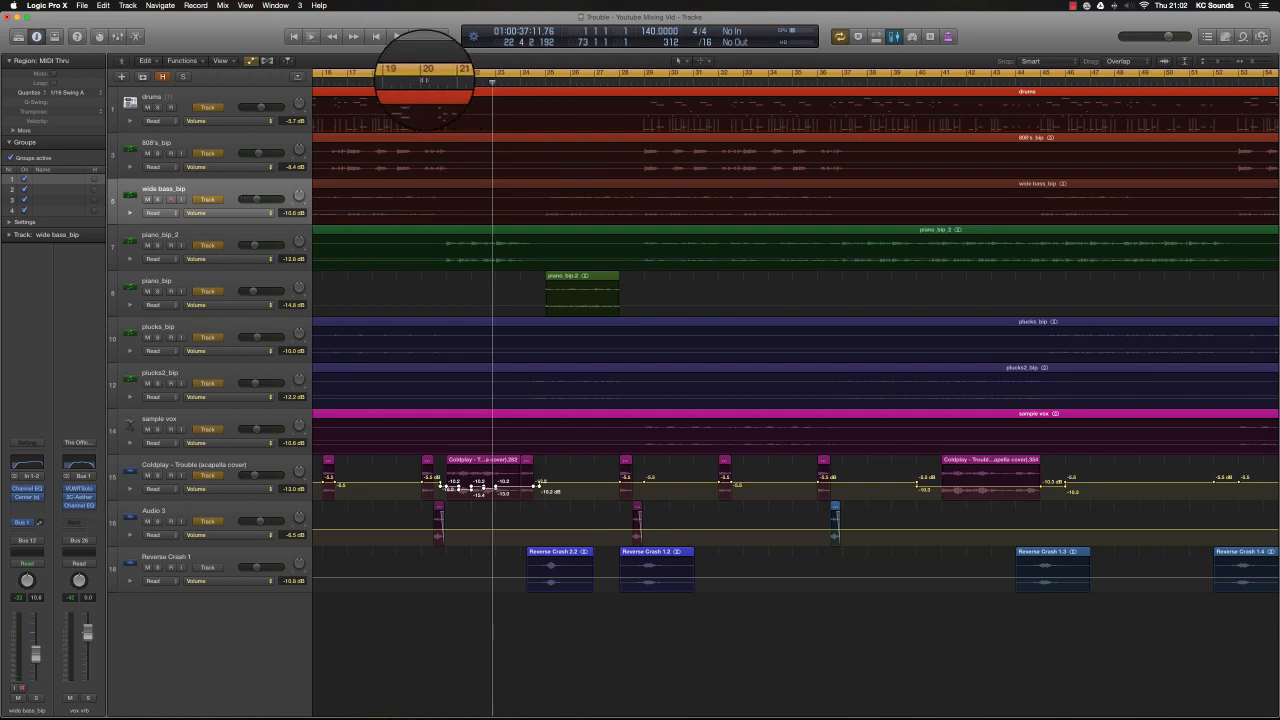
Step: Play from about bar 20 and further lower the acapella's volume automation points within the bar 21 to 24 region
{"action": "left_click", "coordinate": [425, 78]}
{"action": "key", "text": "space"}
{"action": "scroll", "coordinate": [529, 206], "scroll_direction": "down", "scroll_amount": 6}
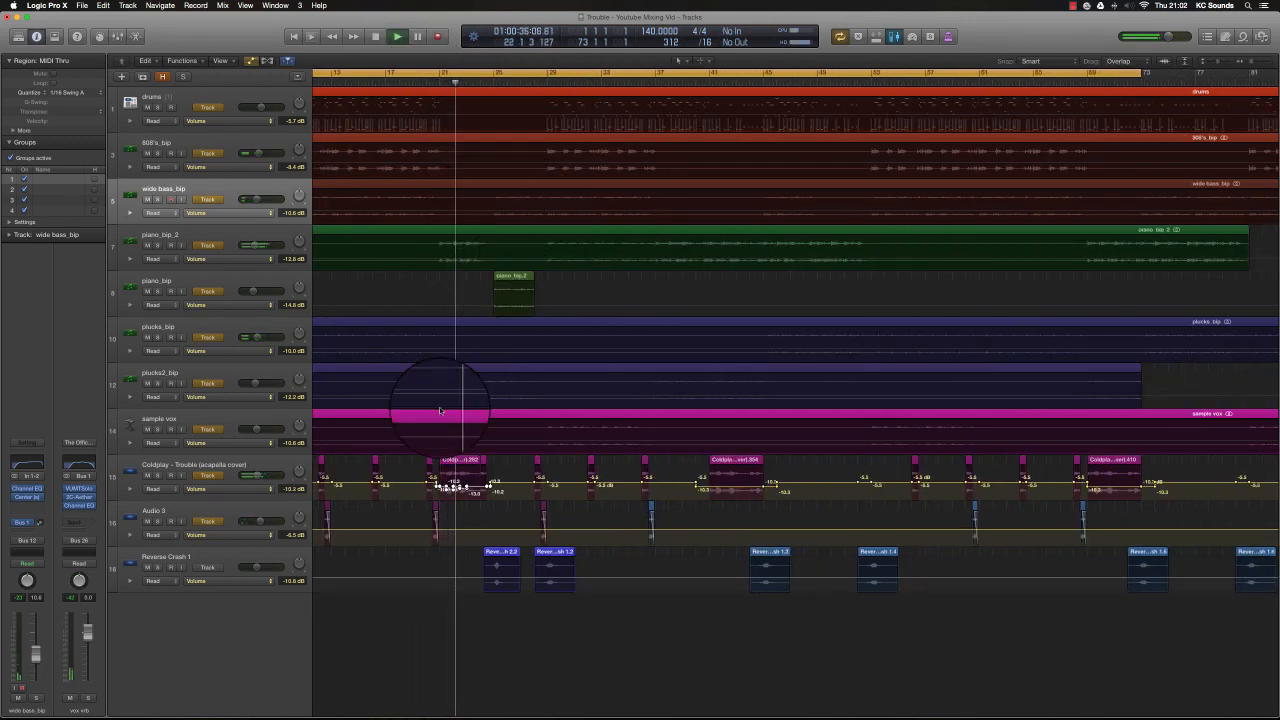
{"action": "scroll", "coordinate": [449, 408], "scroll_direction": "up", "scroll_amount": 3}
{"action": "scroll", "coordinate": [449, 408], "scroll_direction": "up", "scroll_amount": 2}
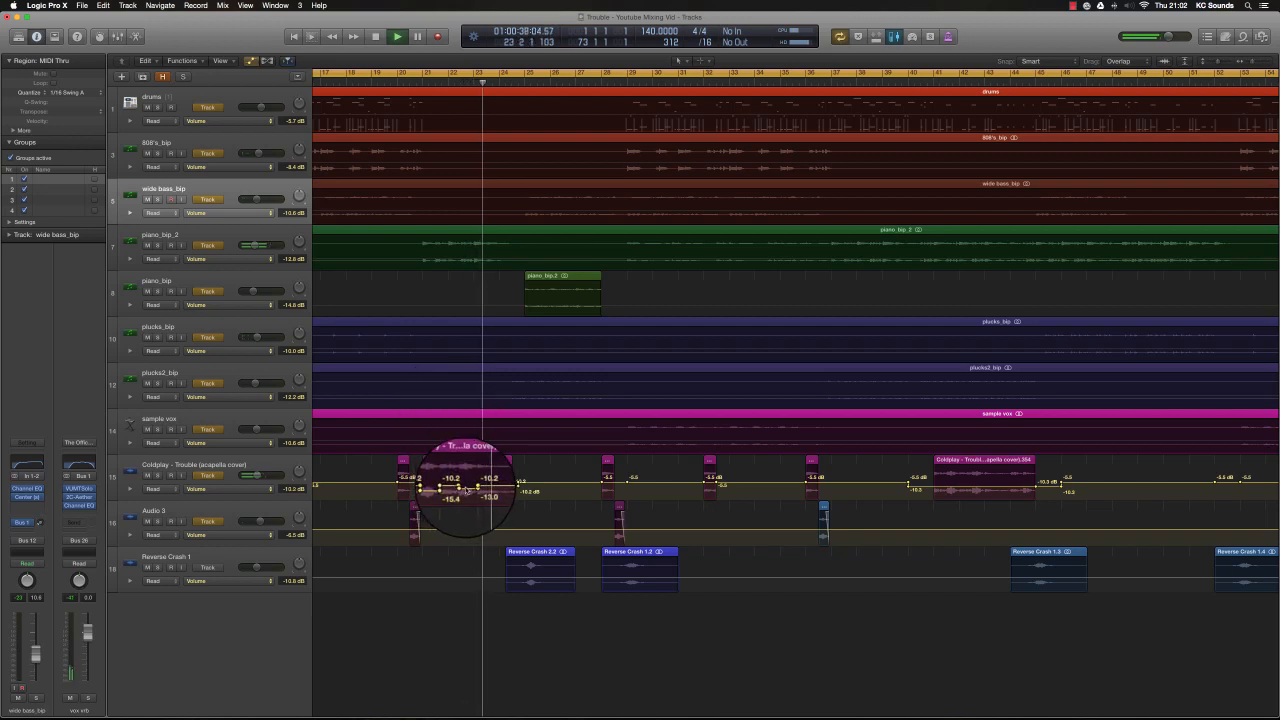
{"action": "left_click_drag", "start_coordinate": [465, 490], "coordinate": [443, 495]}
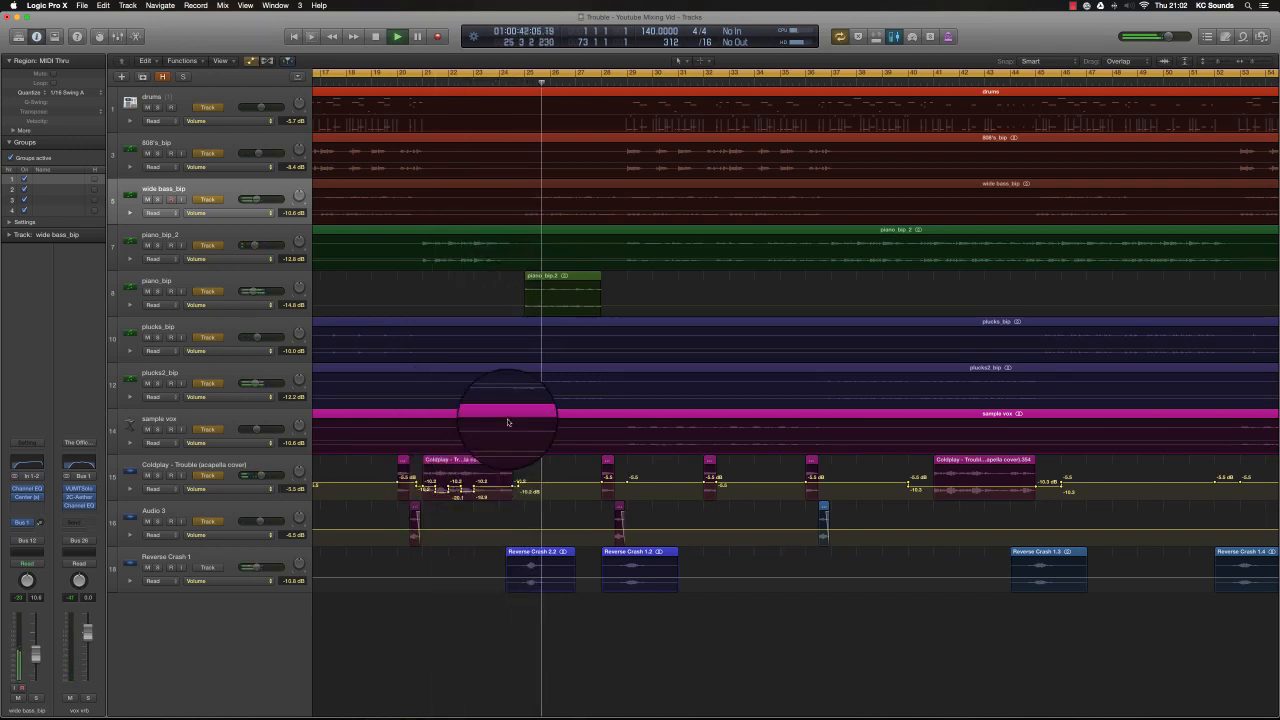
Step: Bring back the mixer and close the cowbell's VUMTSolo and Echo windows
{"action": "scroll", "coordinate": [505, 432], "scroll_direction": "down", "scroll_amount": 2}
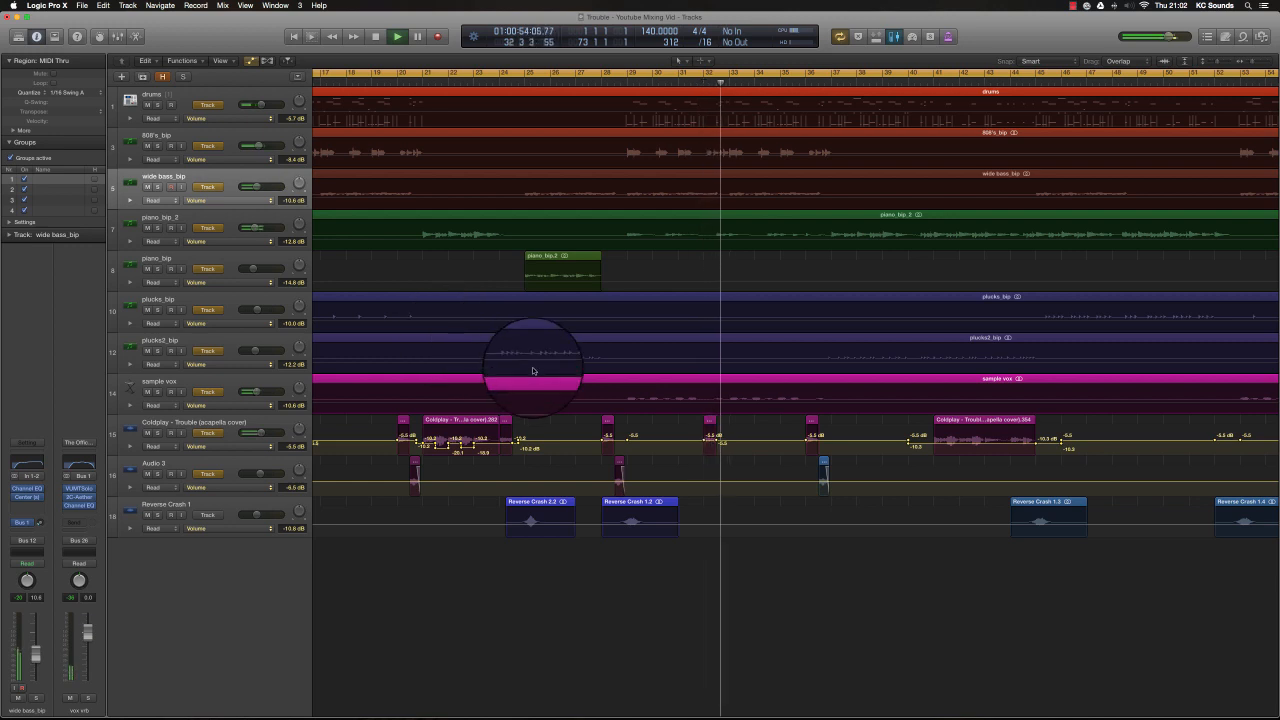
{"action": "key", "text": "super+Left"}
{"action": "key", "text": "x"}
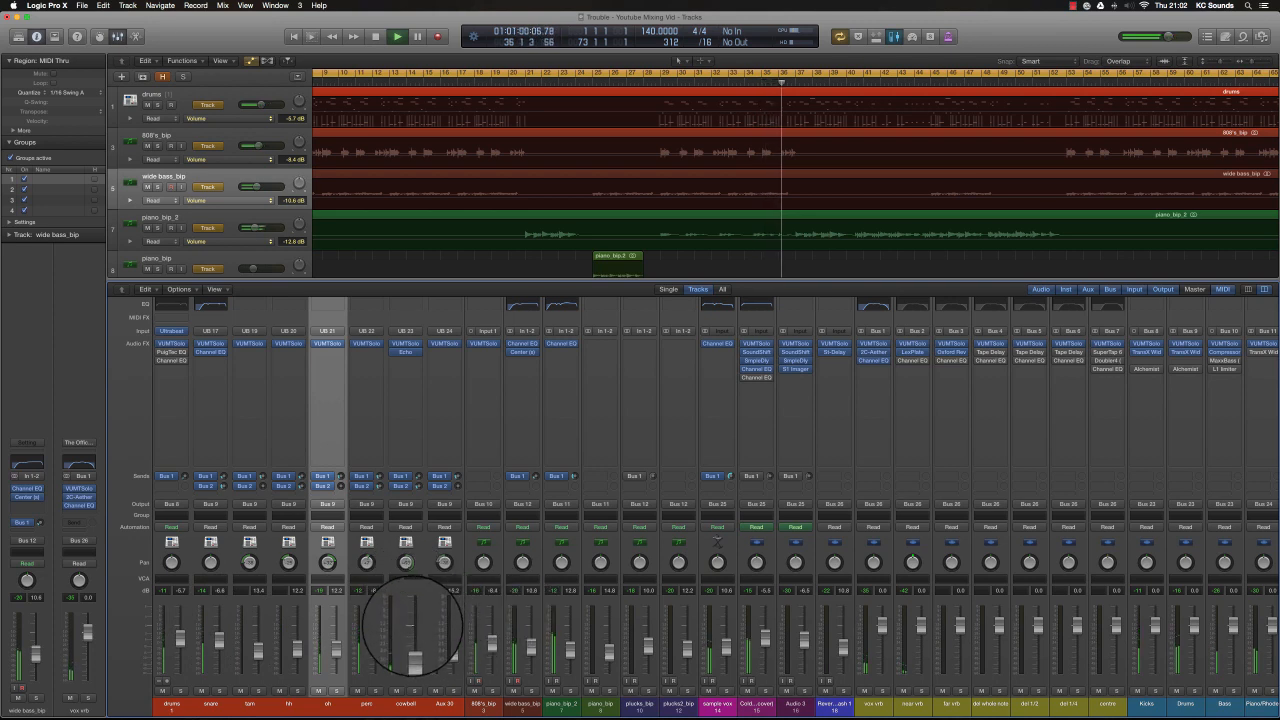
{"action": "left_click", "coordinate": [406, 351]}
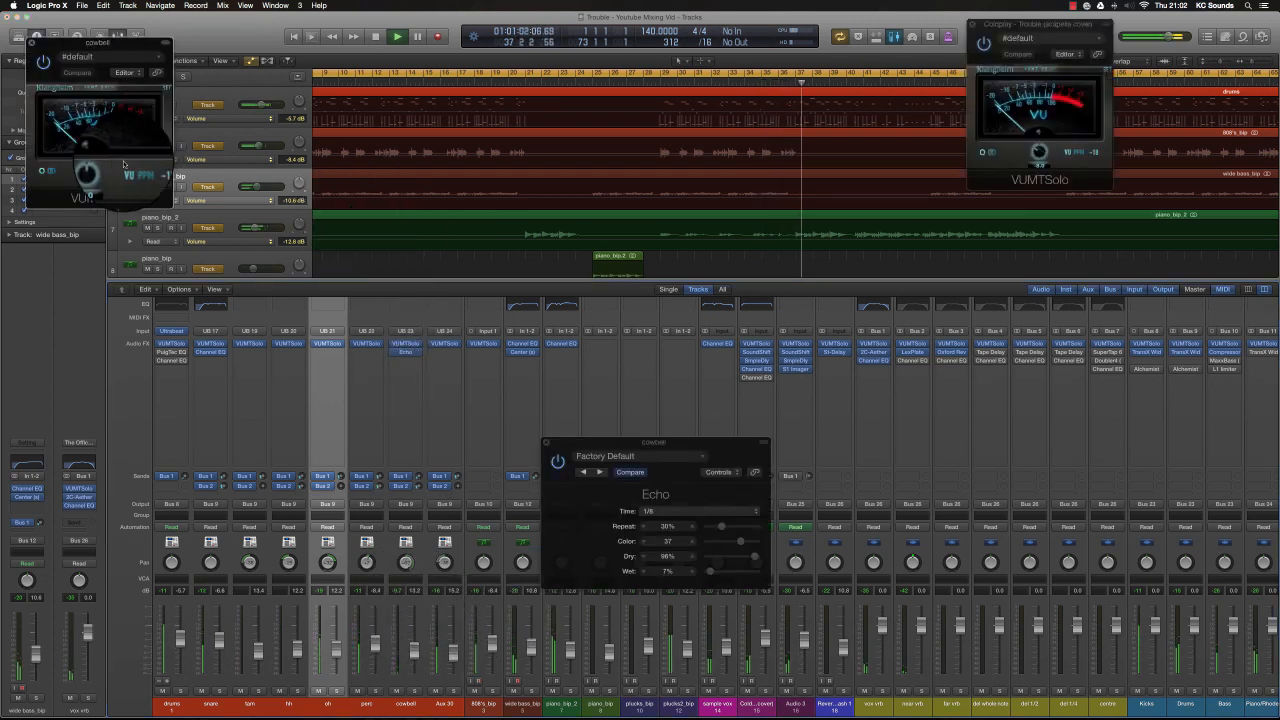
{"action": "left_click", "coordinate": [31, 42]}
{"action": "left_click", "coordinate": [546, 442]}
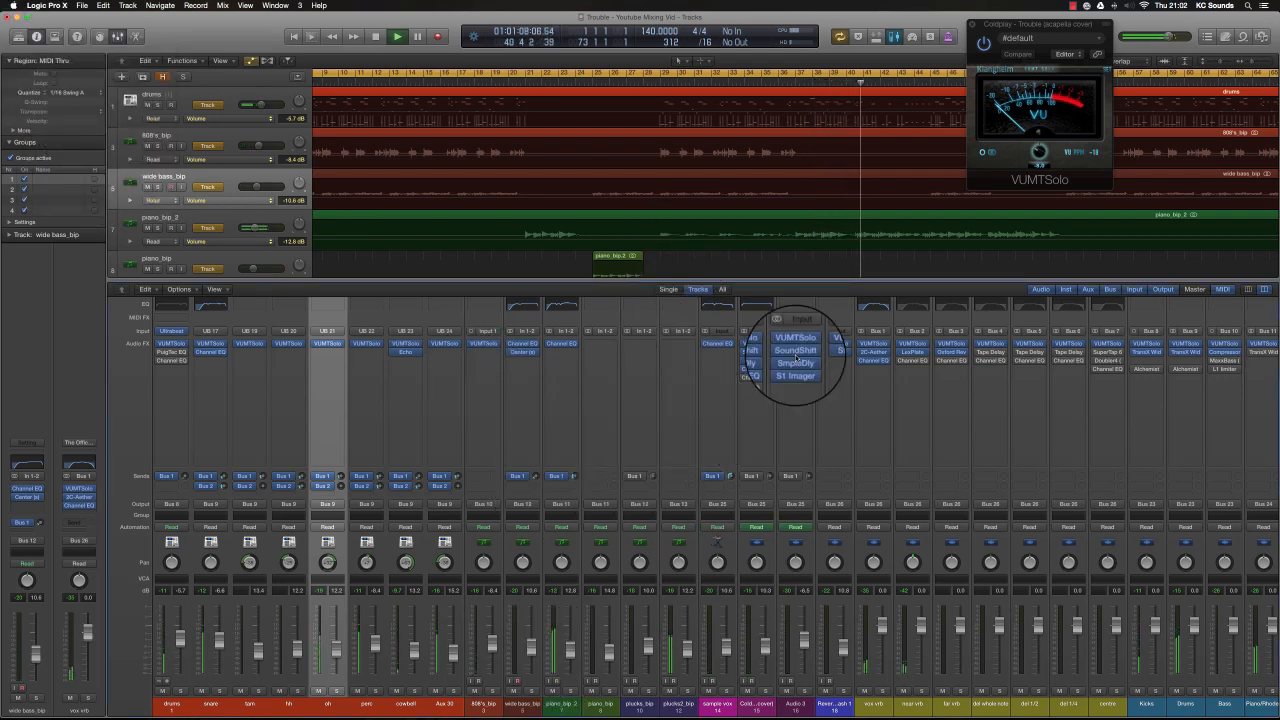
Step: Lower the piano_bip_2 volume automation to -14.9 dB between about bars 37 and 50
{"action": "key", "text": "super+Down"}
{"action": "key", "text": "super+Down"}
{"action": "scroll", "coordinate": [845, 198], "scroll_direction": "down", "scroll_amount": 1}
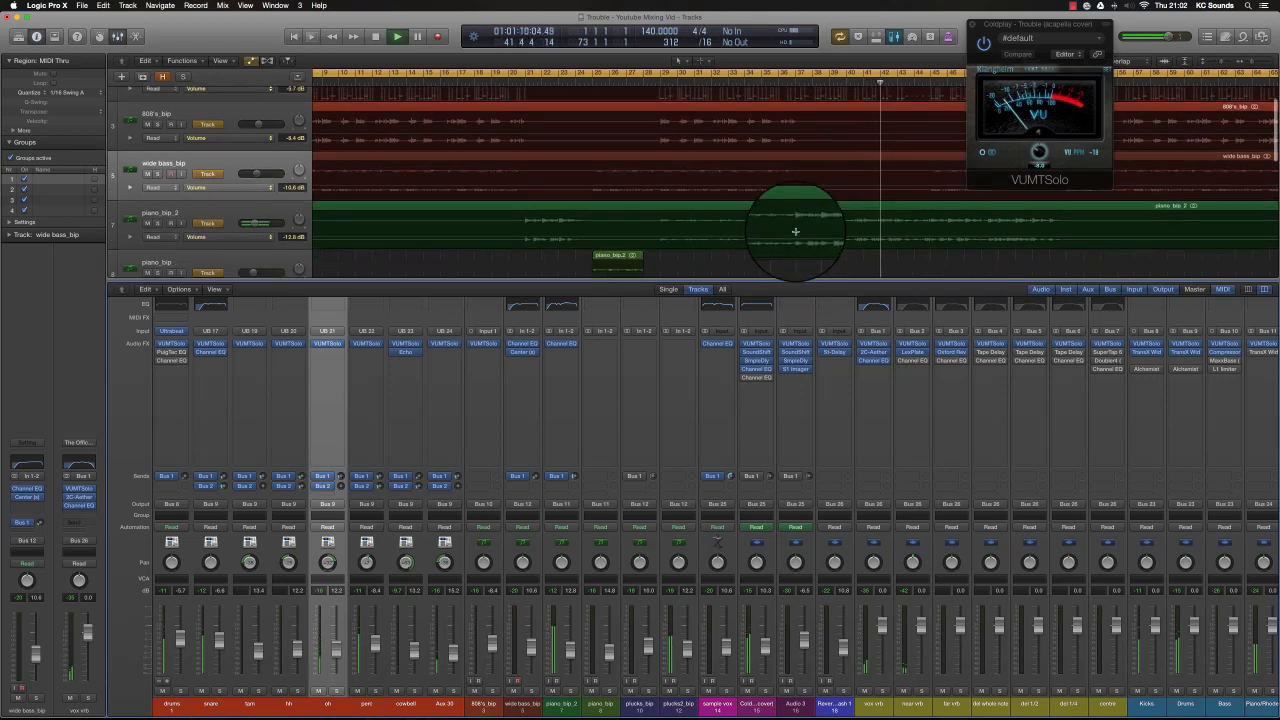
{"action": "left_click", "coordinate": [876, 230]}
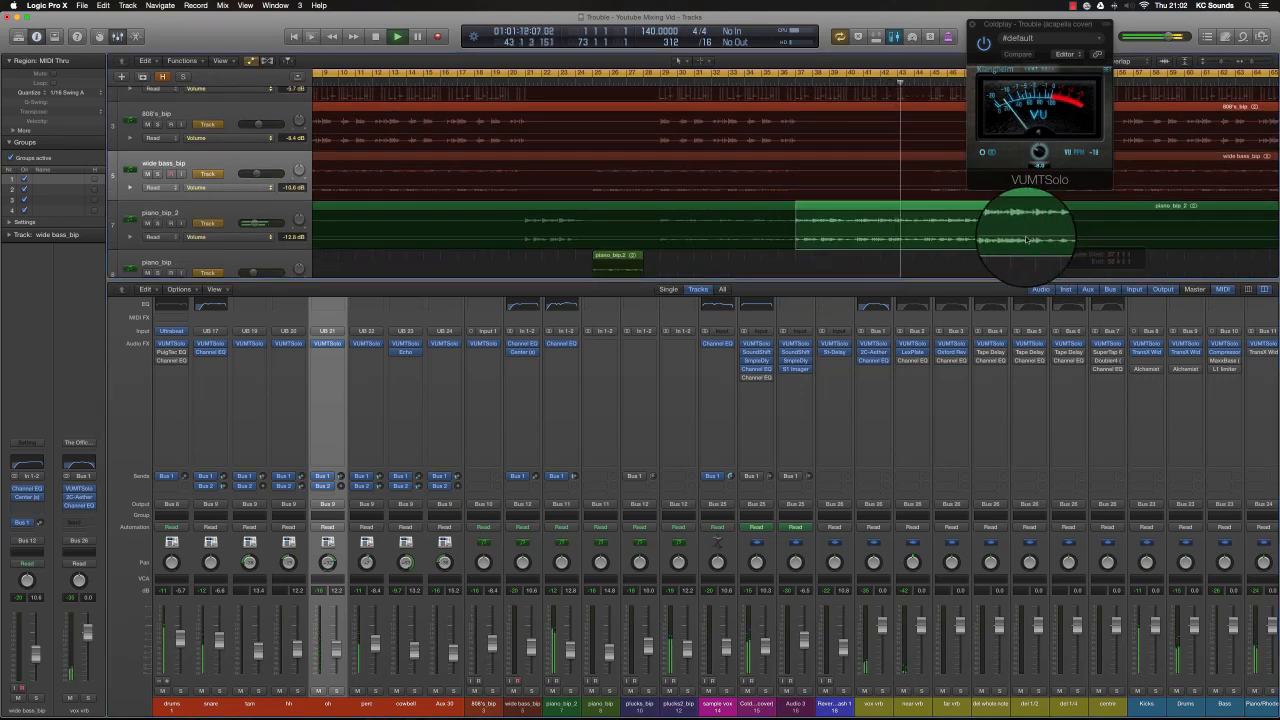
{"action": "left_click", "coordinate": [1025, 242]}
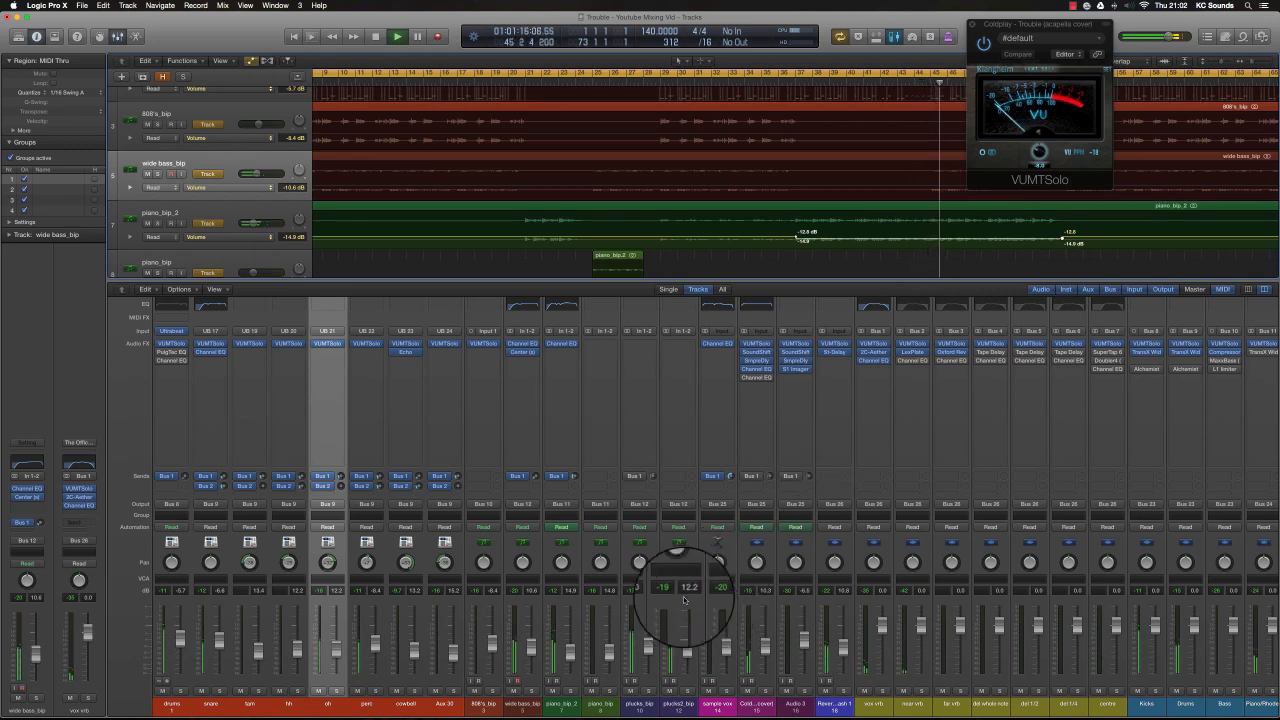
Step: Raise the plucks_bip channel's Bus 1 send and lower its level to -12.0 dB during playback, stopping playback when done
{"action": "left_click", "coordinate": [628, 477]}
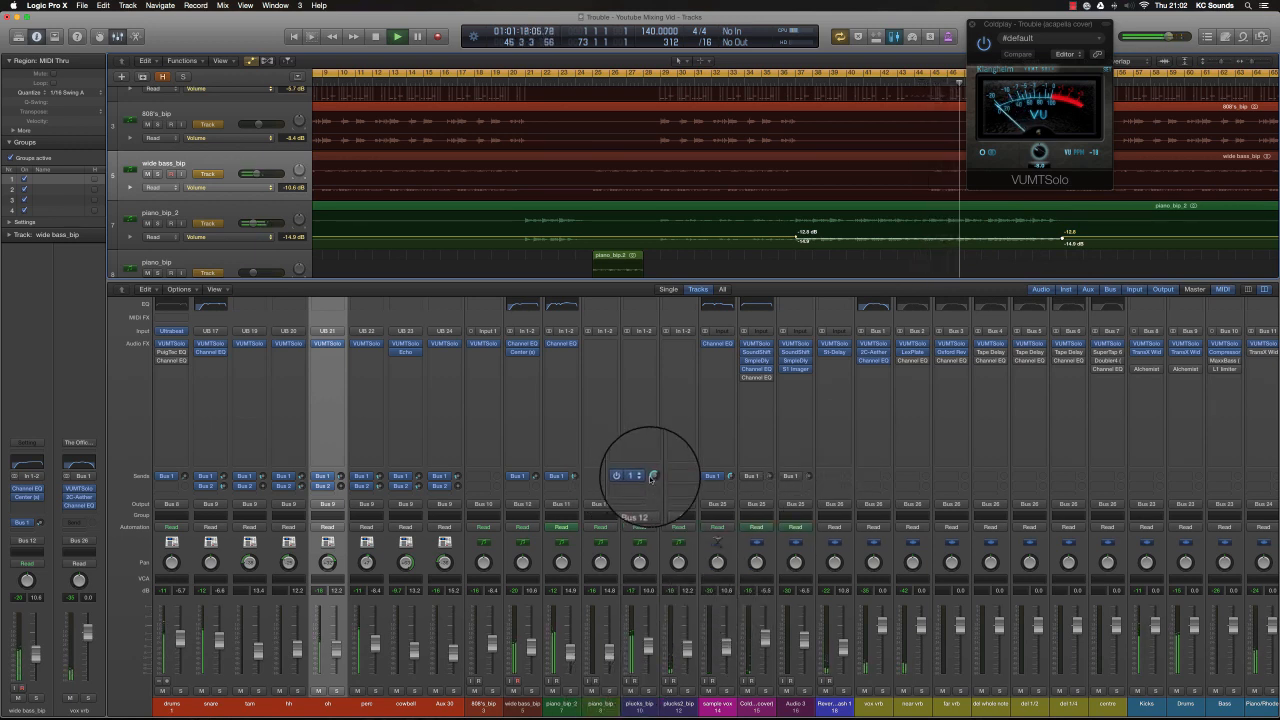
{"action": "left_click_drag", "start_coordinate": [653, 478], "coordinate": [653, 479]}
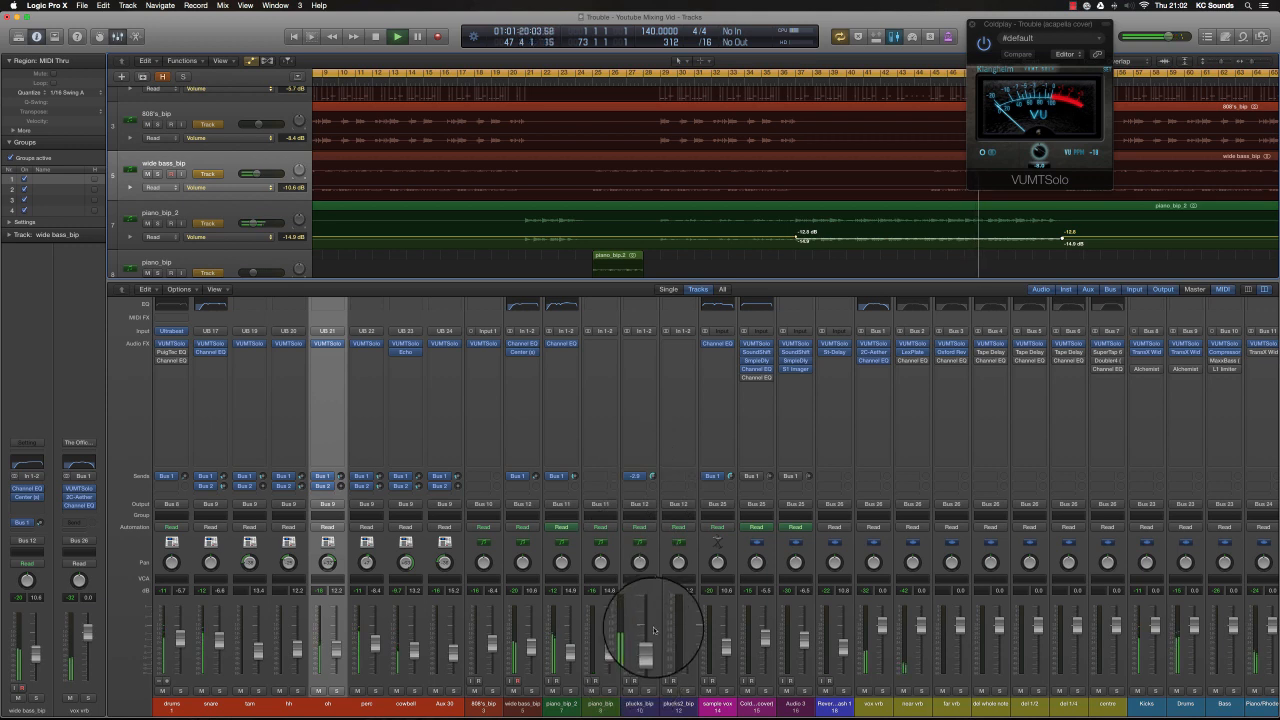
{"action": "left_click_drag", "start_coordinate": [648, 637], "coordinate": [648, 641]}
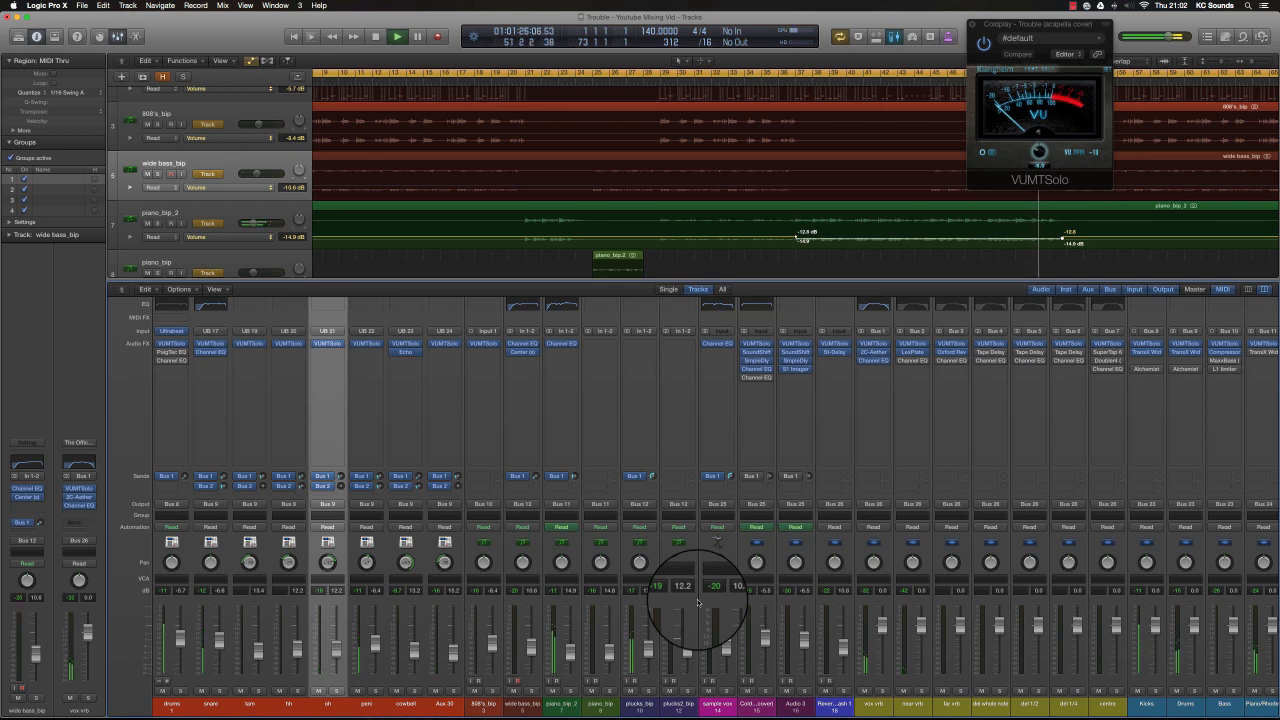
{"action": "key", "text": "space"}
Step: Insert the Tremolo modulation plug-in on the plucks_bip channel and move its window over the mixer
{"action": "left_click", "coordinate": [641, 345]}
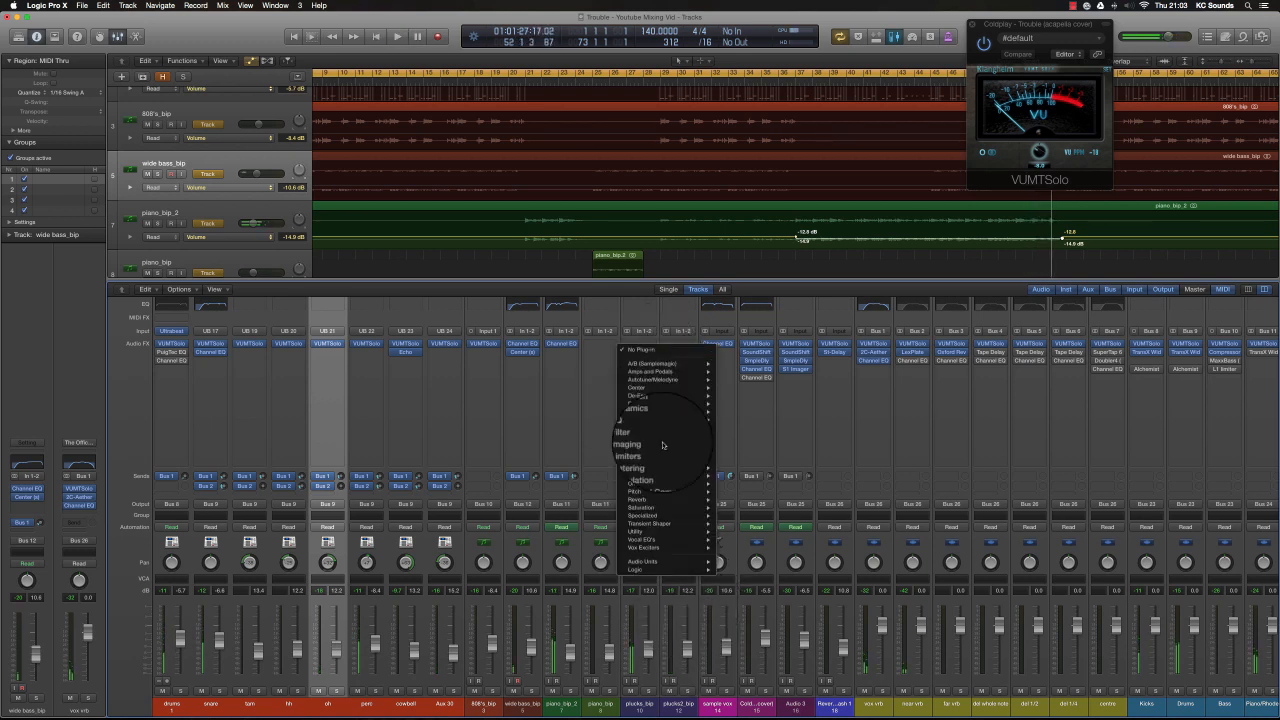
{"action": "mouse_move", "coordinate": [680, 467]}
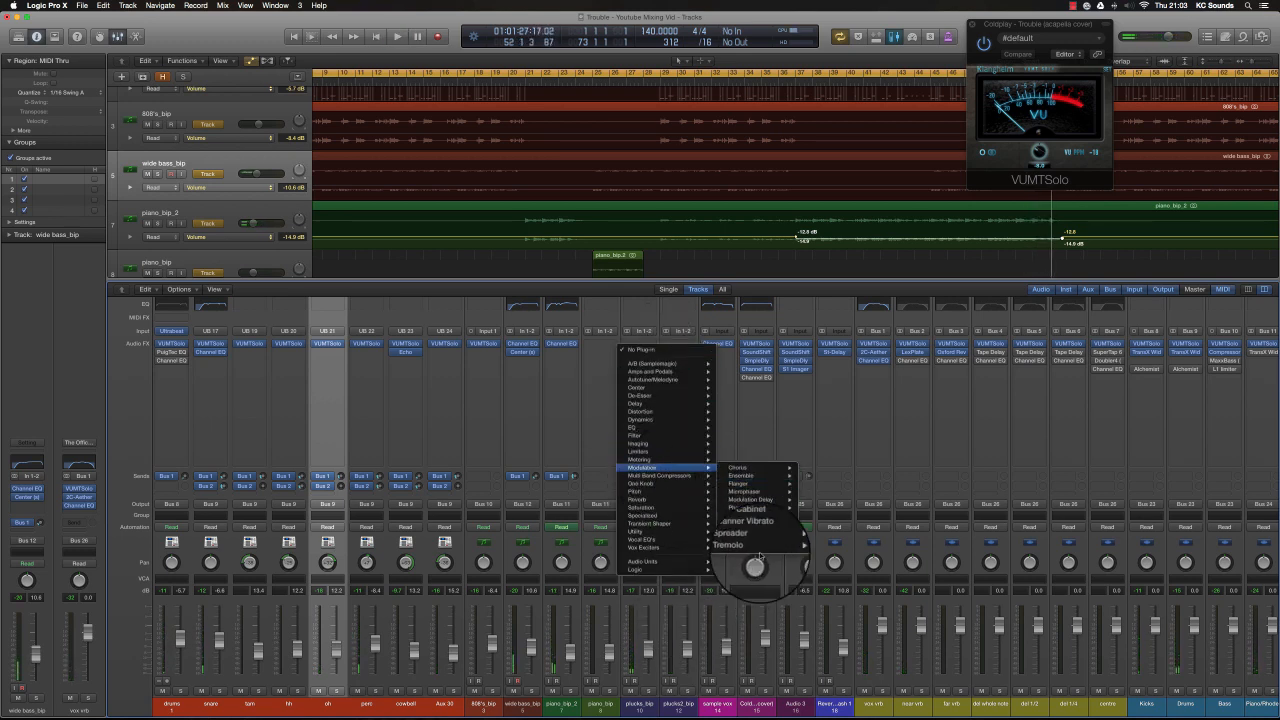
{"action": "left_click", "coordinate": [758, 548]}
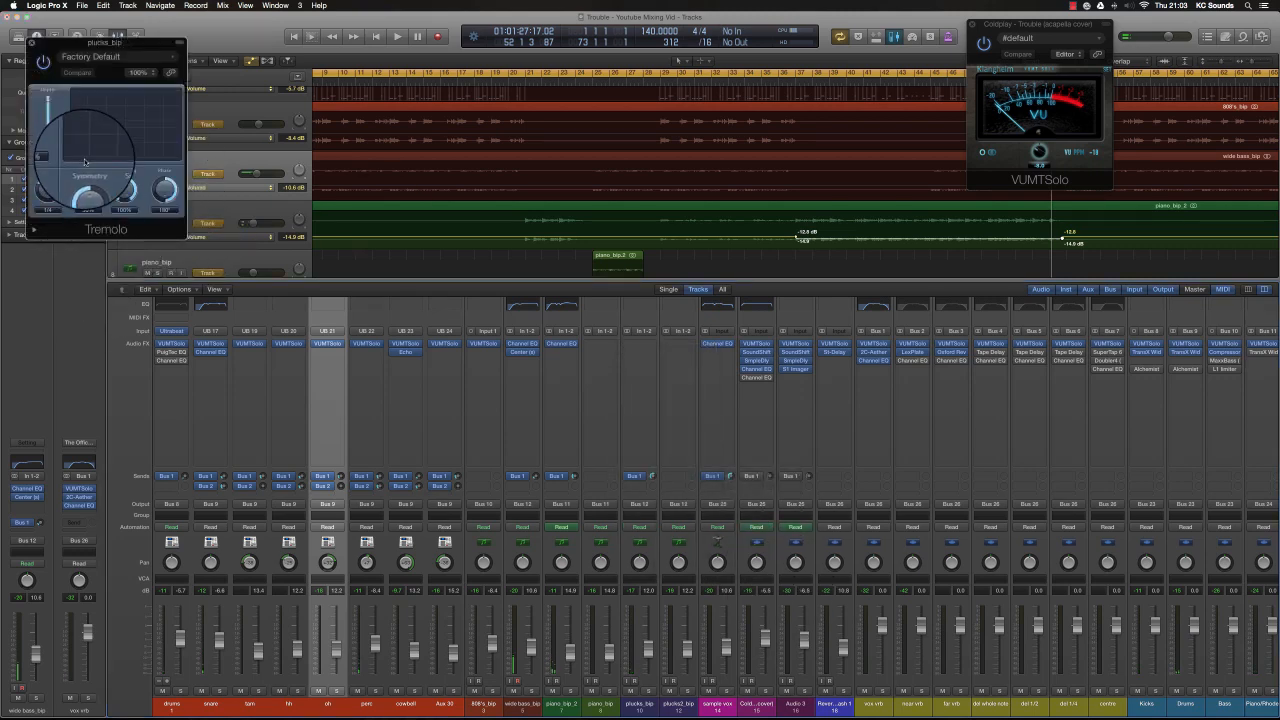
{"action": "left_click_drag", "start_coordinate": [110, 42], "coordinate": [697, 419]}
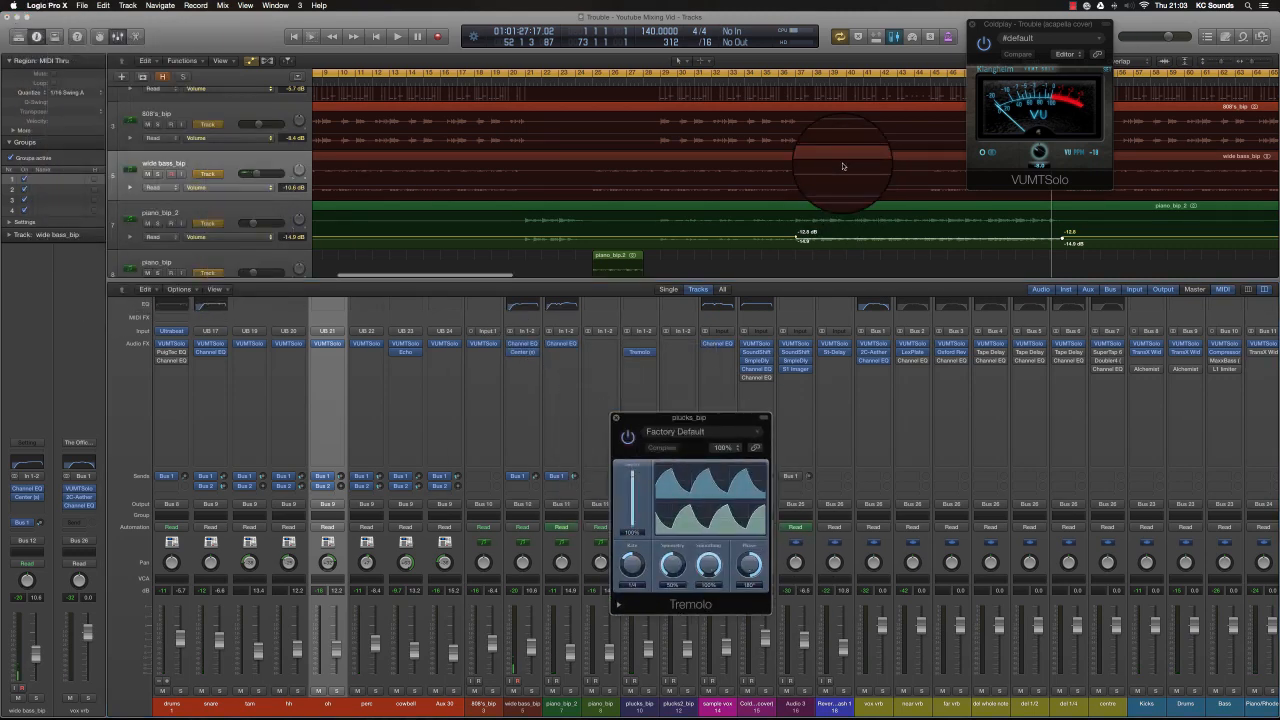
Step: Audition the plucks_bip Tremolo from about bar 45, close its window during playback and stop when done
{"action": "scroll", "coordinate": [843, 166], "scroll_direction": "right", "scroll_amount": 2}
{"action": "scroll", "coordinate": [843, 166], "scroll_direction": "down", "scroll_amount": 3}
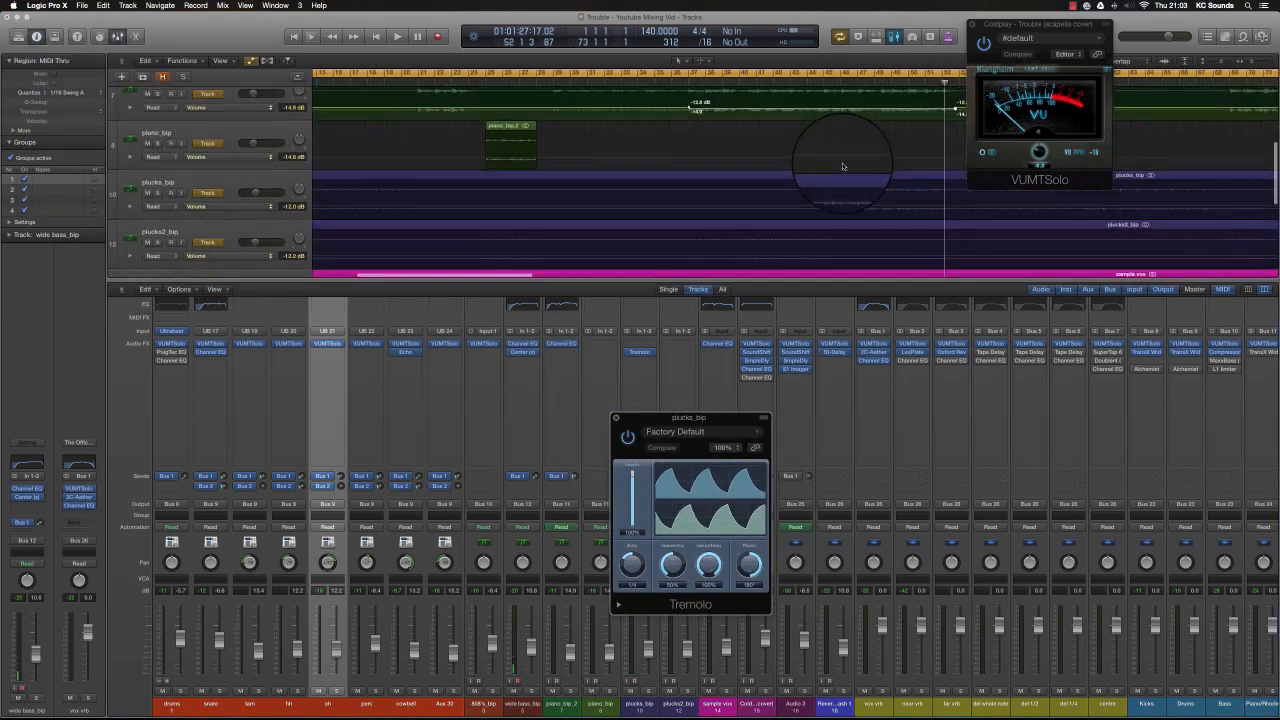
{"action": "left_click", "coordinate": [830, 75]}
{"action": "key", "text": "space"}
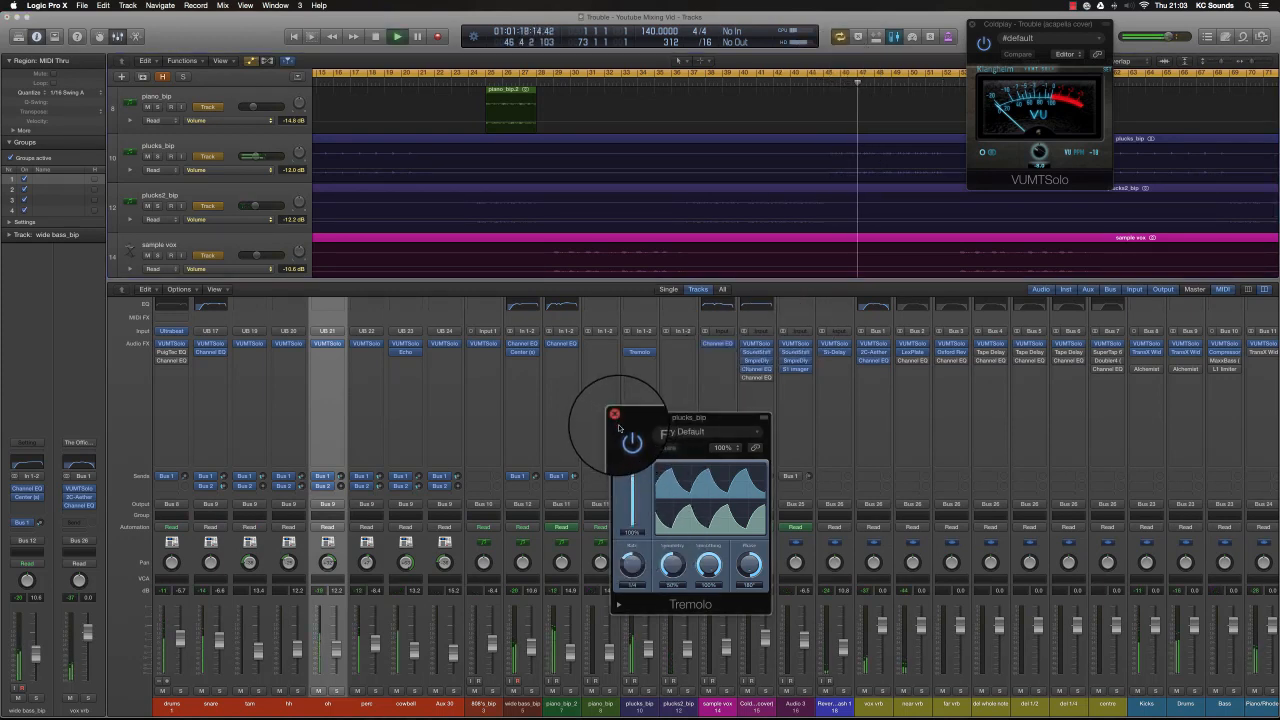
{"action": "left_click", "coordinate": [616, 421]}
{"action": "scroll", "coordinate": [651, 537], "scroll_direction": "right", "scroll_amount": 4}
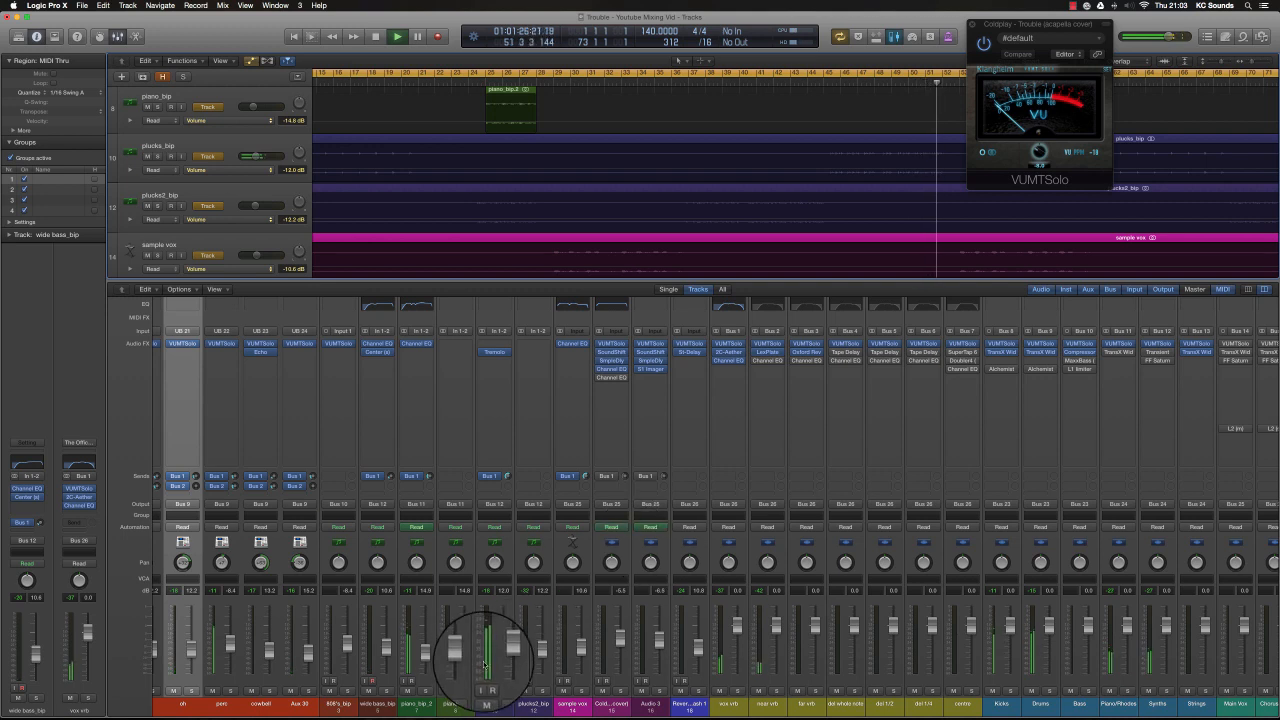
{"action": "key", "text": "space"}
Step: Add a Channel EQ to plucks_bip with a 100 Hz, 24 dB/Oct low cut and a -9.0 dB high shelf at 2600 Hz, auditioning the result
{"action": "left_click", "coordinate": [499, 308]}
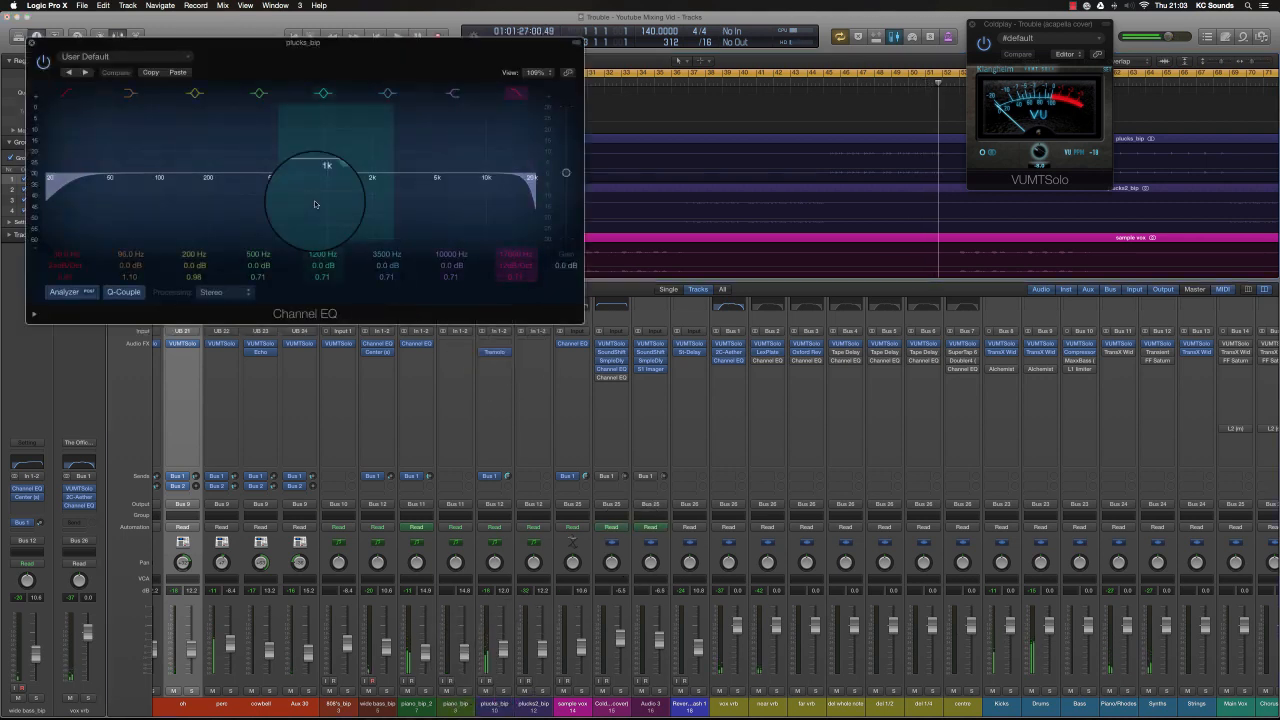
{"action": "left_click_drag", "start_coordinate": [158, 212], "coordinate": [177, 206]}
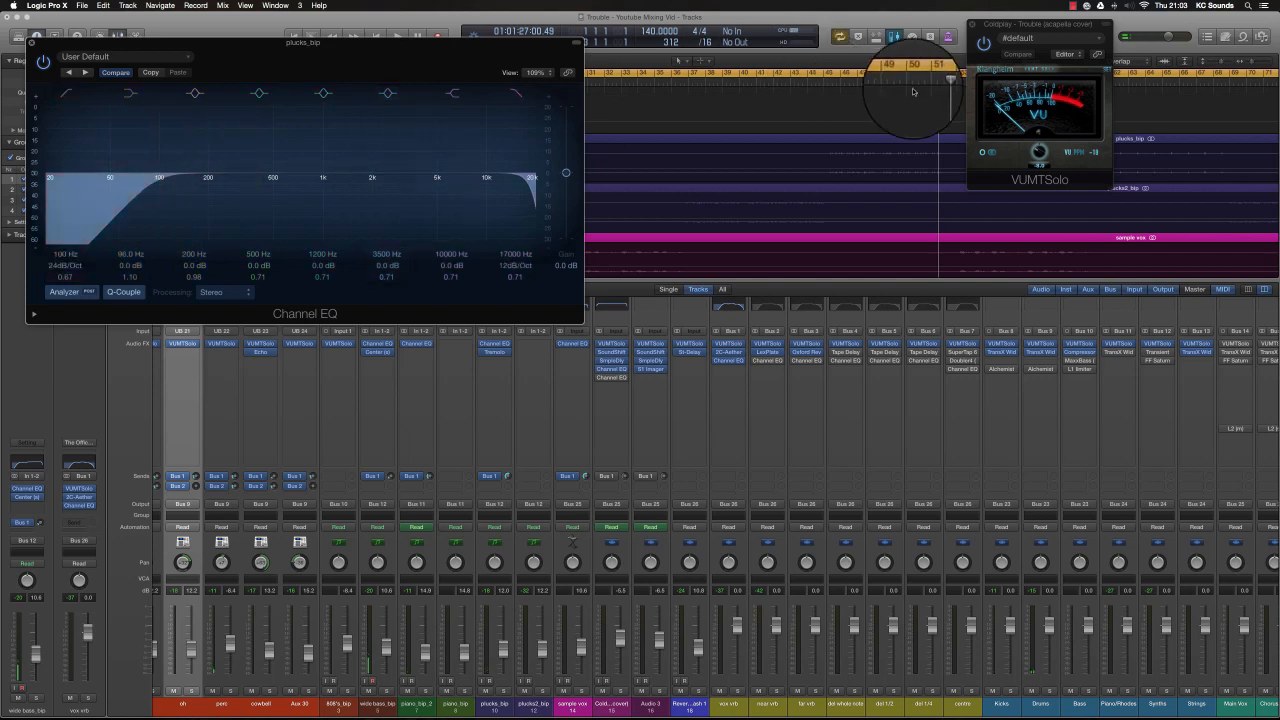
{"action": "left_click", "coordinate": [822, 72]}
{"action": "key", "text": "space"}
{"action": "left_click_drag", "start_coordinate": [480, 177], "coordinate": [381, 208]}
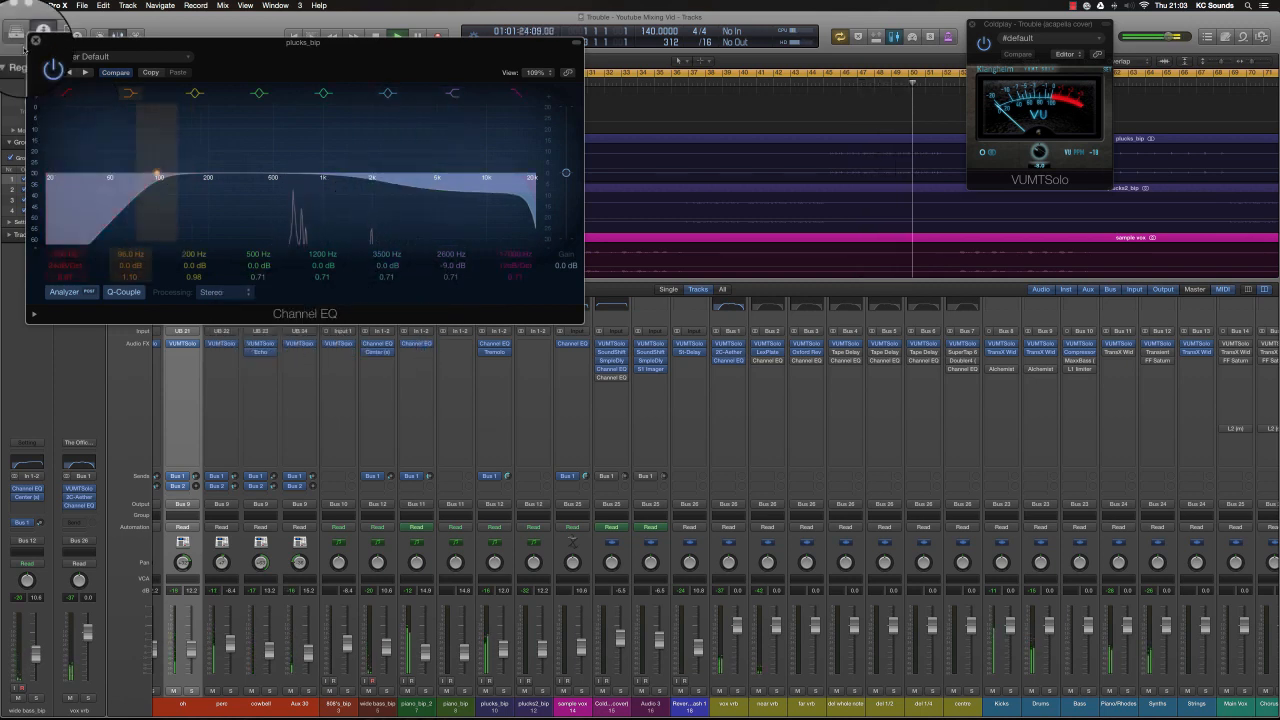
{"action": "left_click", "coordinate": [31, 42]}
{"action": "key", "text": "space"}
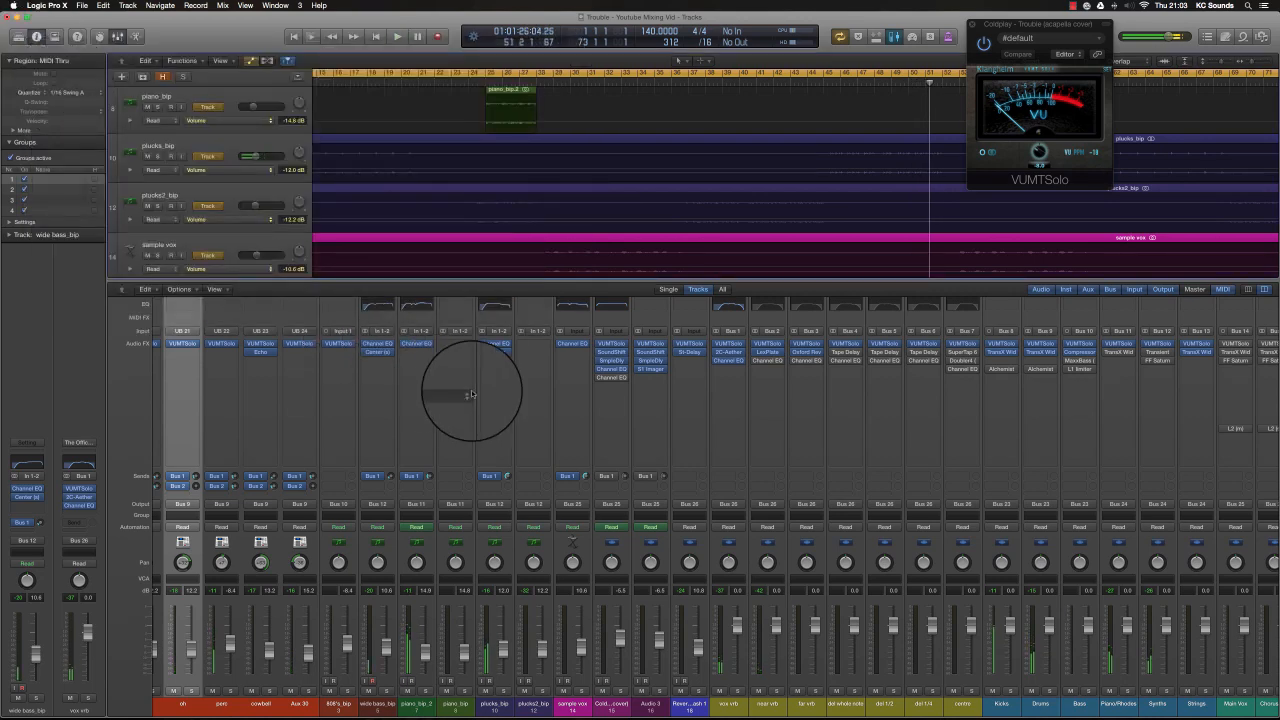
{"action": "scroll", "coordinate": [525, 375], "scroll_direction": "left", "scroll_amount": 4}
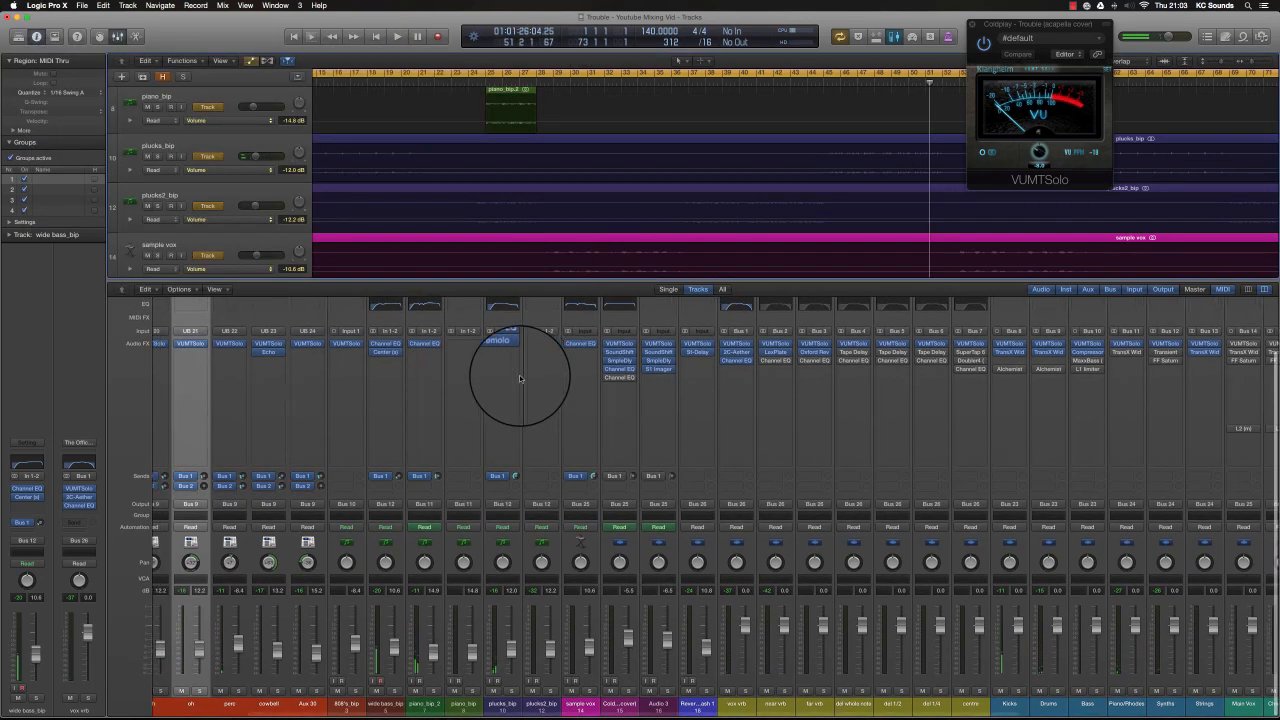
{"action": "scroll", "coordinate": [519, 379], "scroll_direction": "right", "scroll_amount": 5}
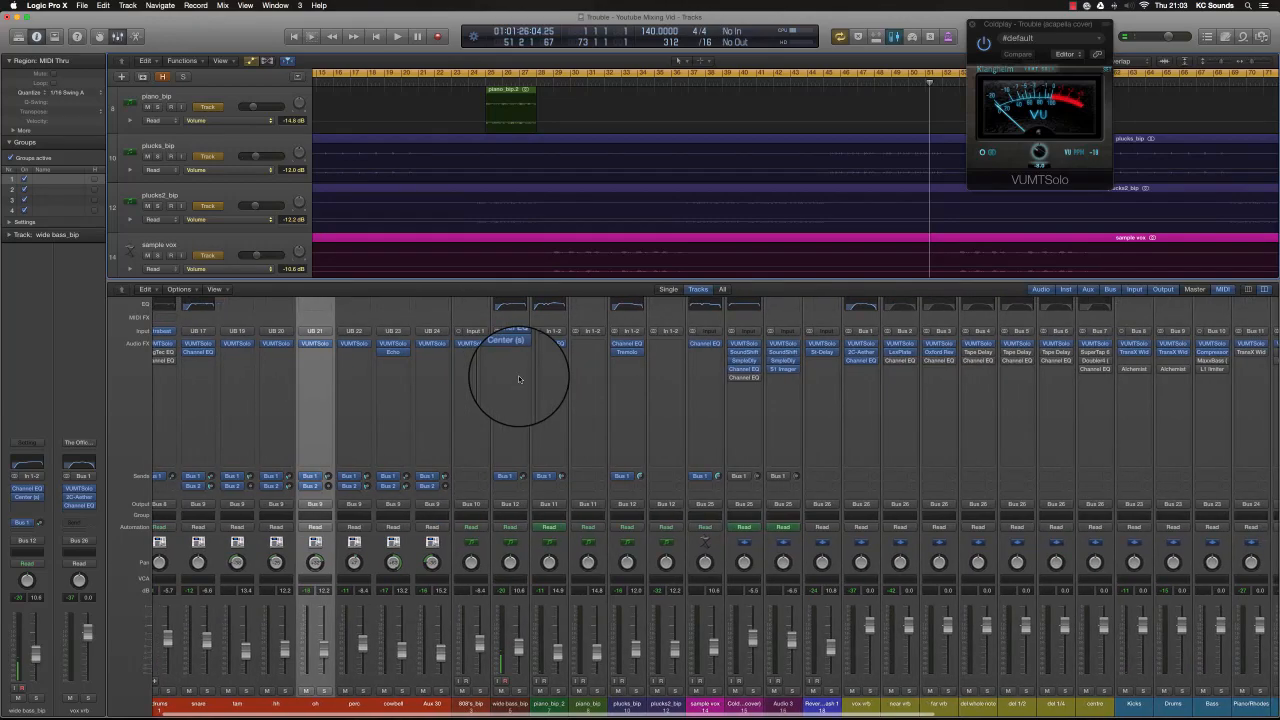
{"action": "scroll", "coordinate": [518, 375], "scroll_direction": "left", "scroll_amount": 5}
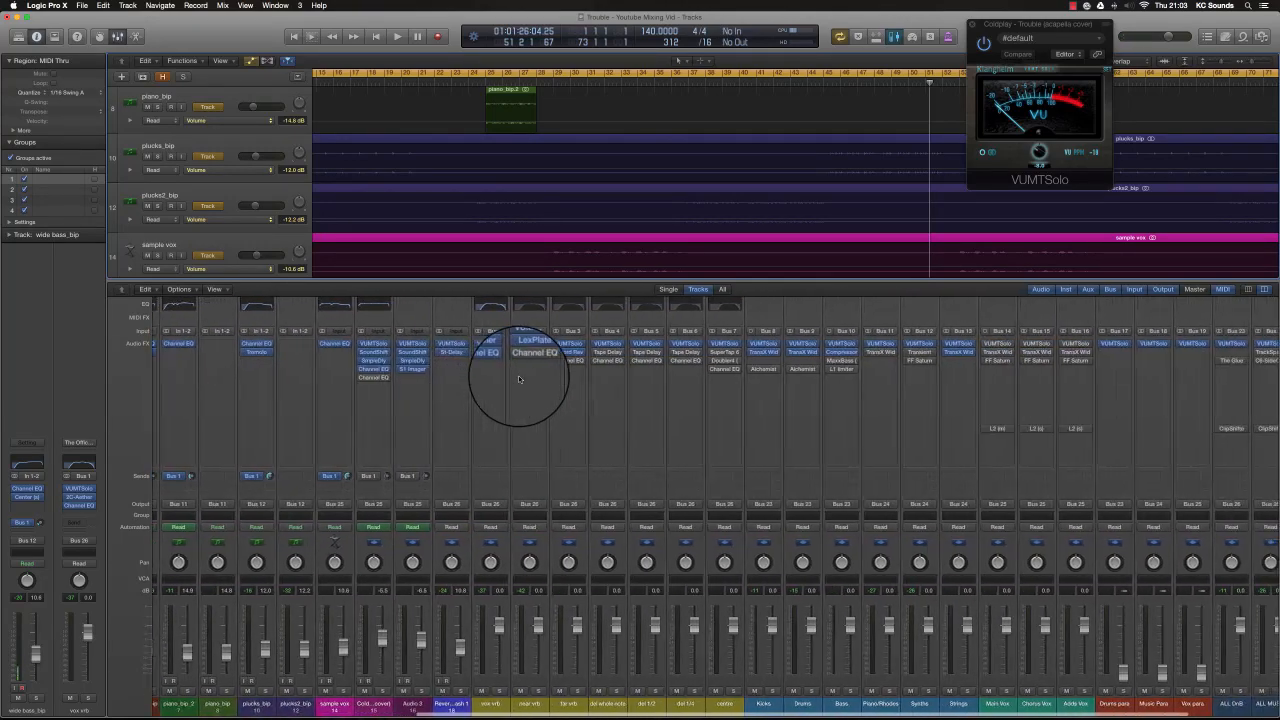
{"action": "scroll", "coordinate": [494, 389], "scroll_direction": "right", "scroll_amount": 1}
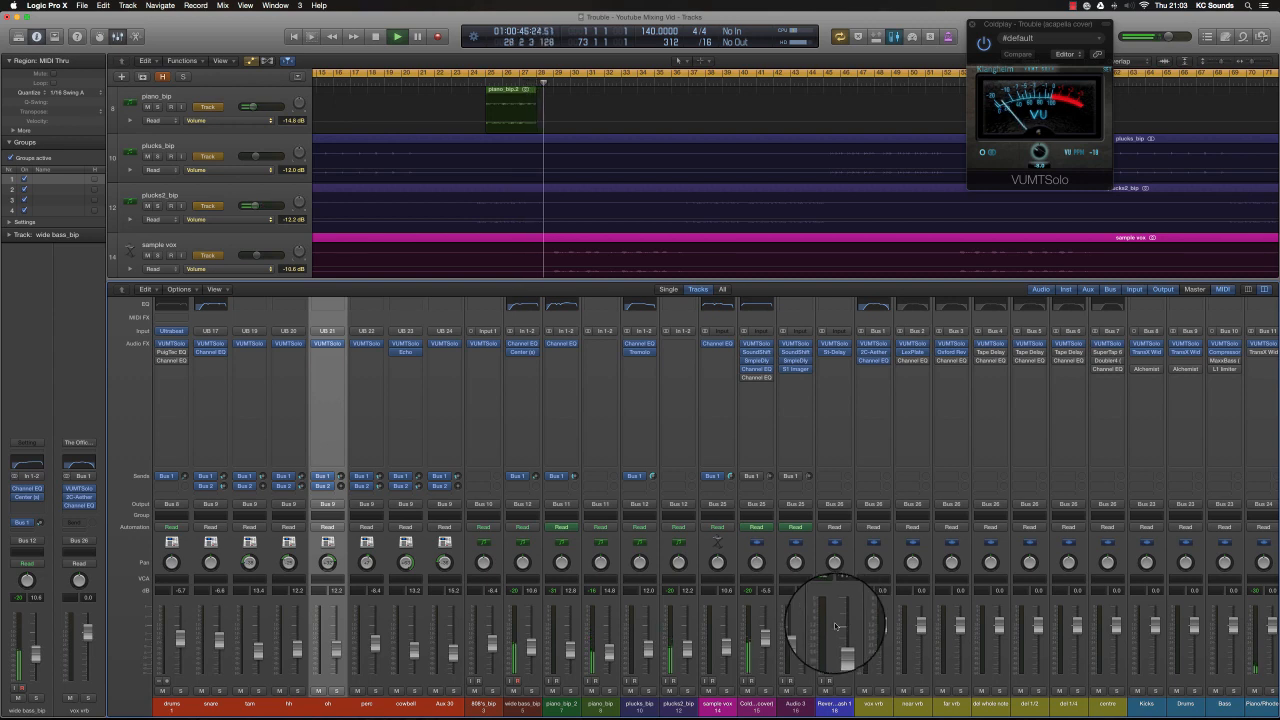
Step: Stop playback, insert a Compressor on the plucks2_bip channel and move its window over the mixer
{"action": "key", "text": "space"}
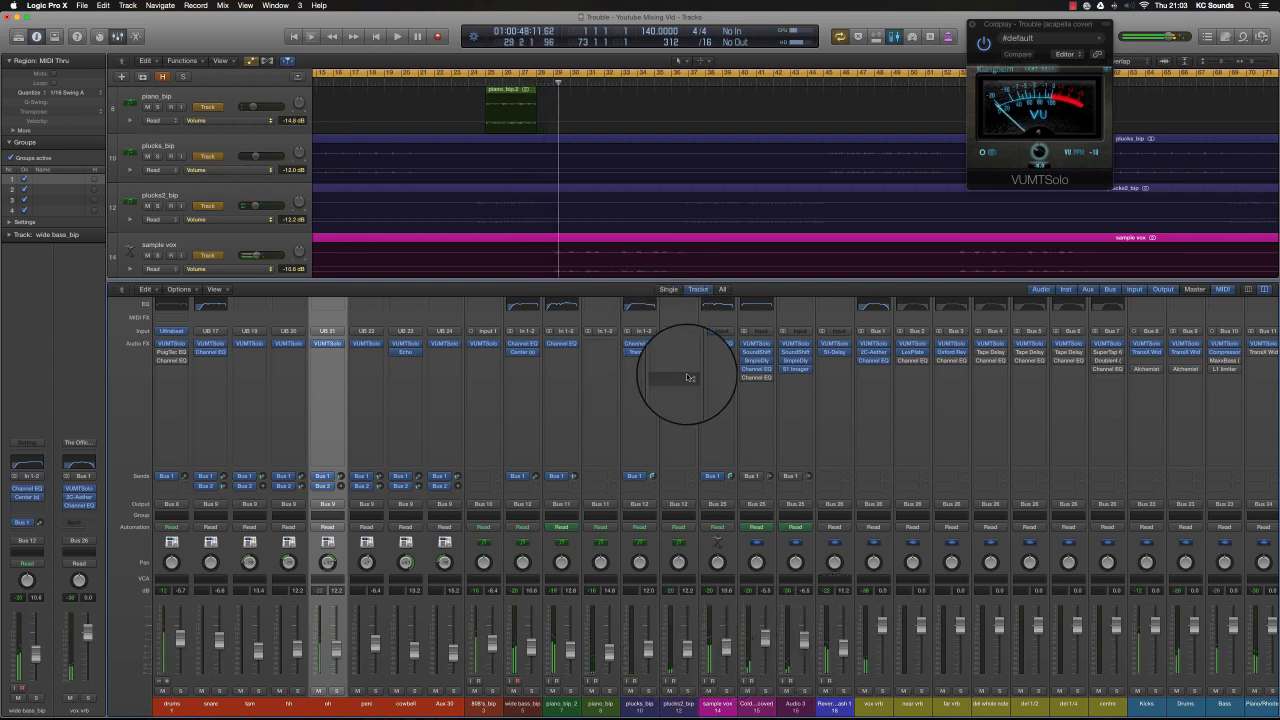
{"action": "left_click", "coordinate": [679, 343]}
{"action": "mouse_move", "coordinate": [700, 420]}
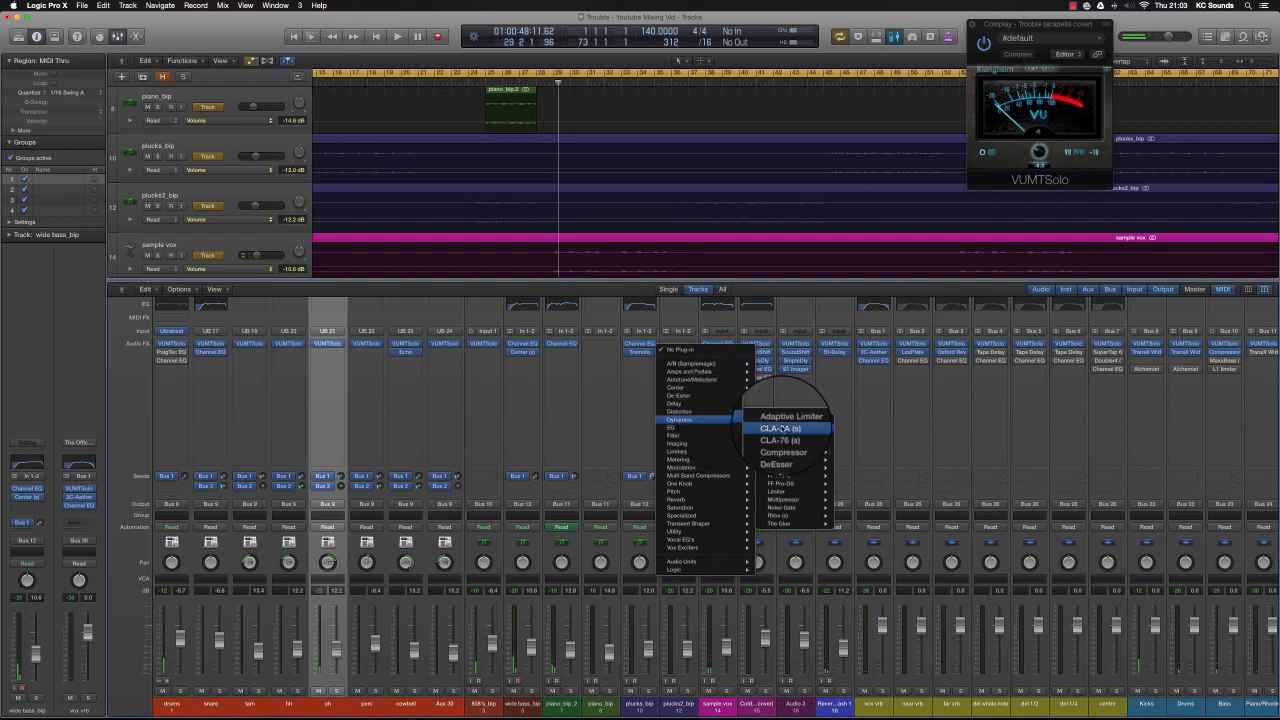
{"action": "mouse_move", "coordinate": [785, 443]}
{"action": "left_click", "coordinate": [847, 445]}
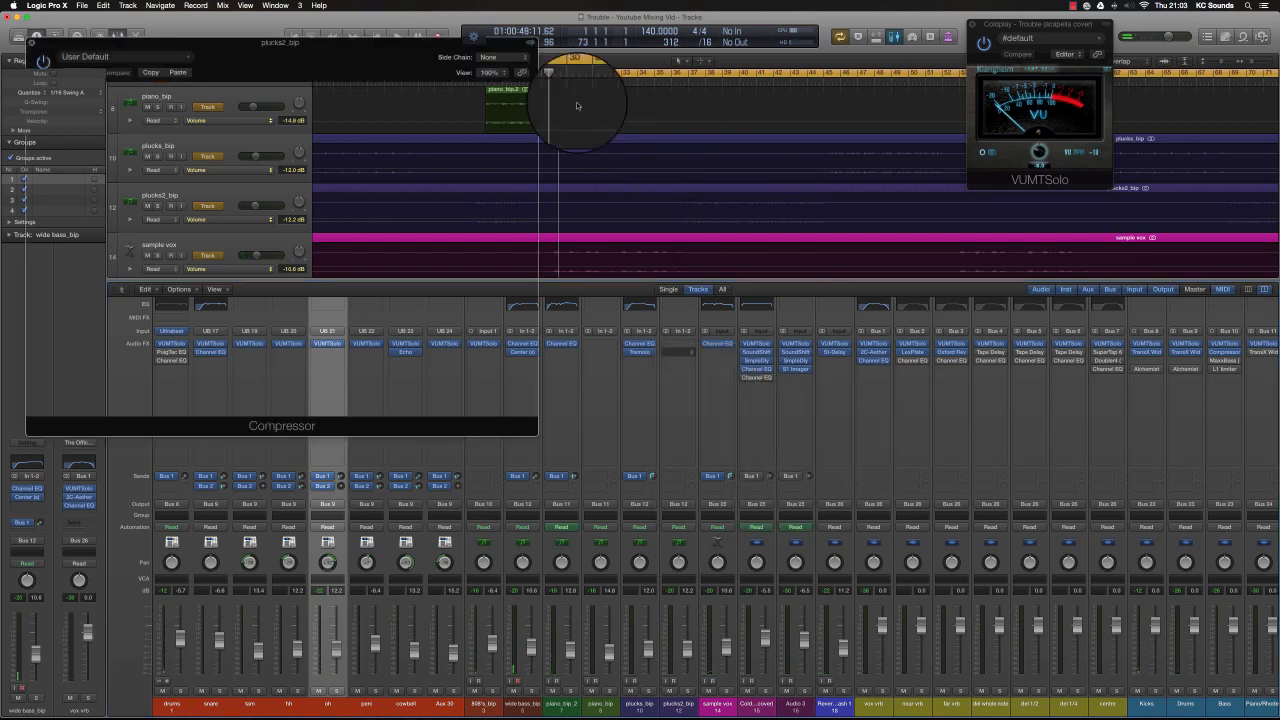
{"action": "left_click_drag", "start_coordinate": [444, 50], "coordinate": [1164, 292]}
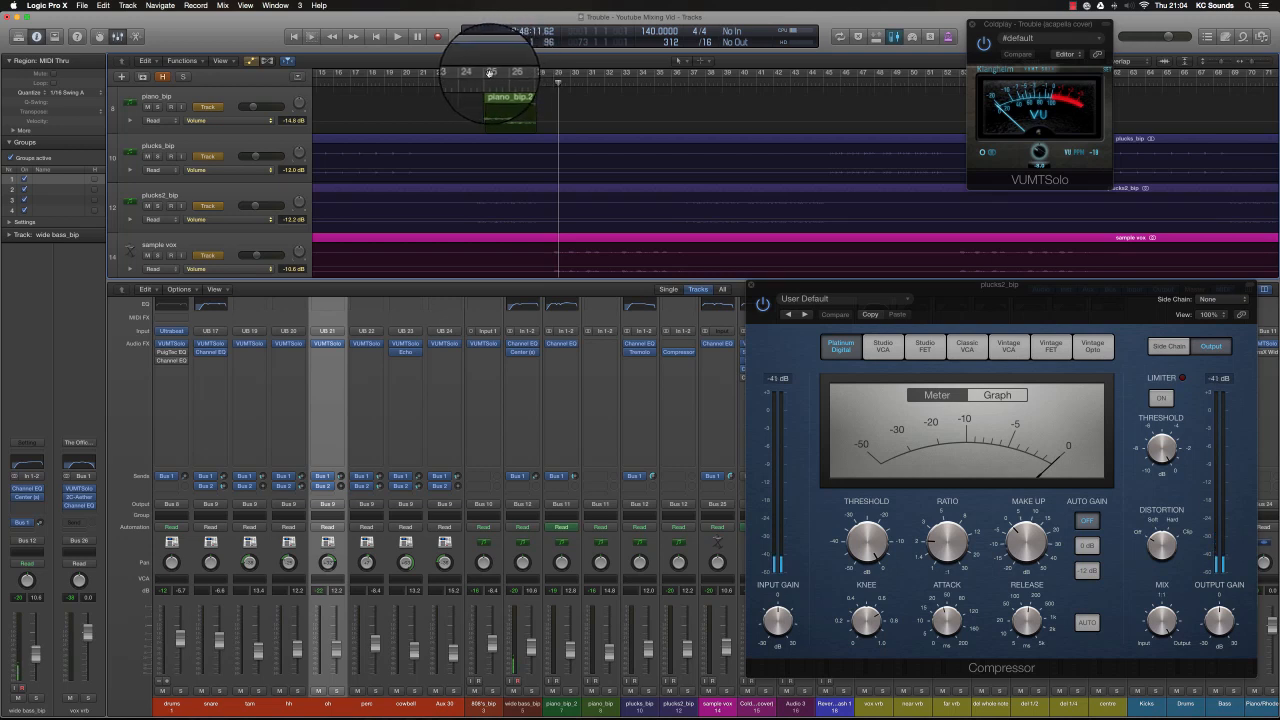
Step: Loop from bar 25 and set the plucks2_bip Compressor's threshold to about -28 dB, raising its ratio and adjusting its attack during playback
{"action": "left_click_drag", "start_coordinate": [486, 72], "coordinate": [650, 86]}
{"action": "key", "text": "space"}
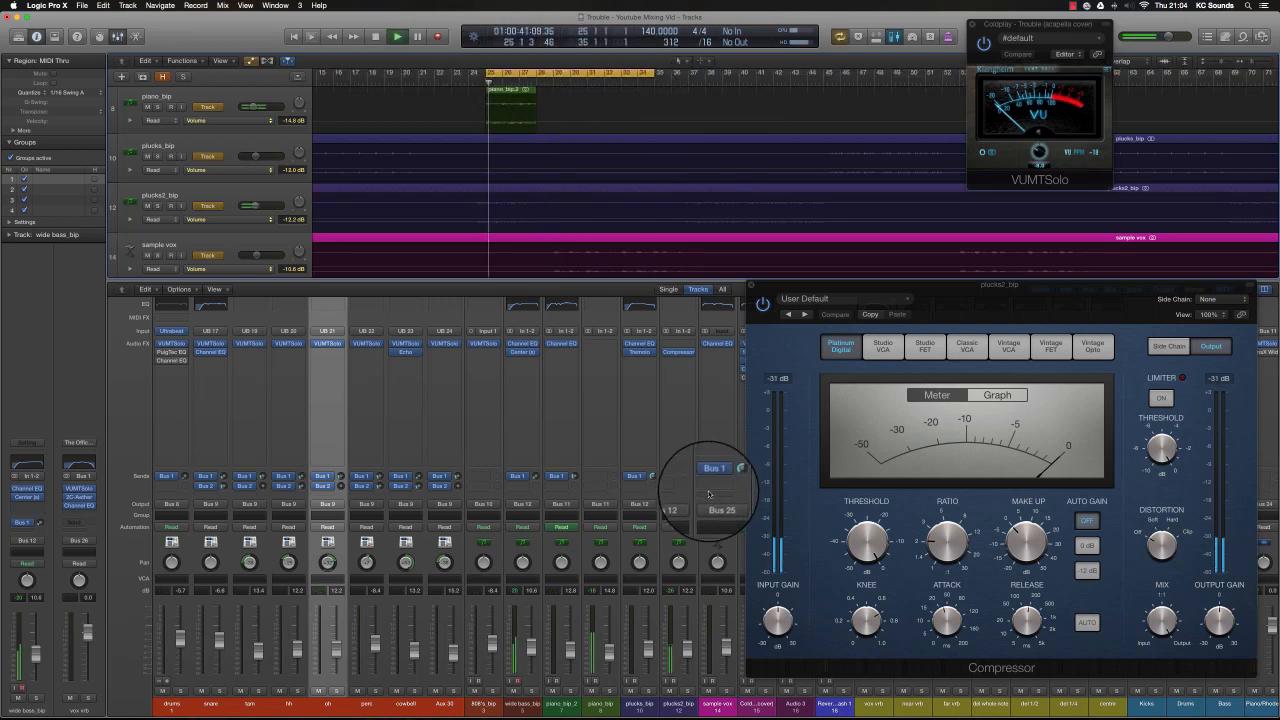
{"action": "left_click_drag", "start_coordinate": [870, 575], "coordinate": [890, 627]}
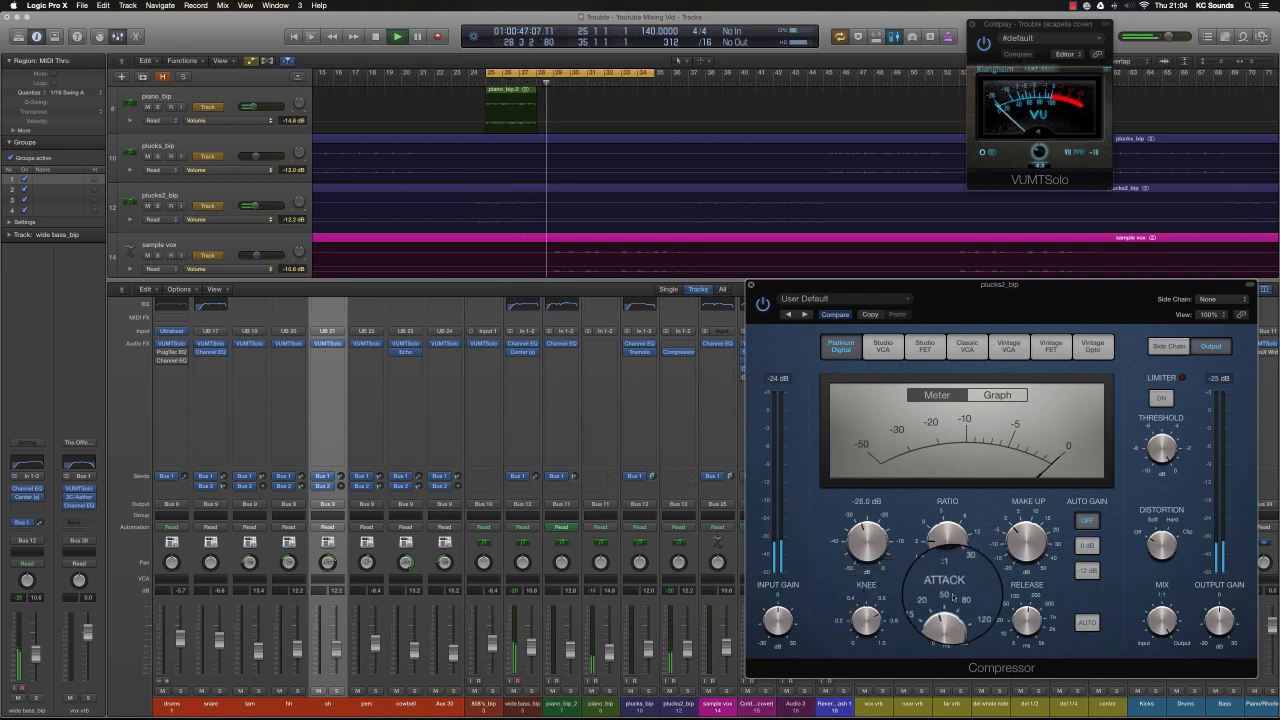
{"action": "left_click_drag", "start_coordinate": [947, 555], "coordinate": [948, 537]}
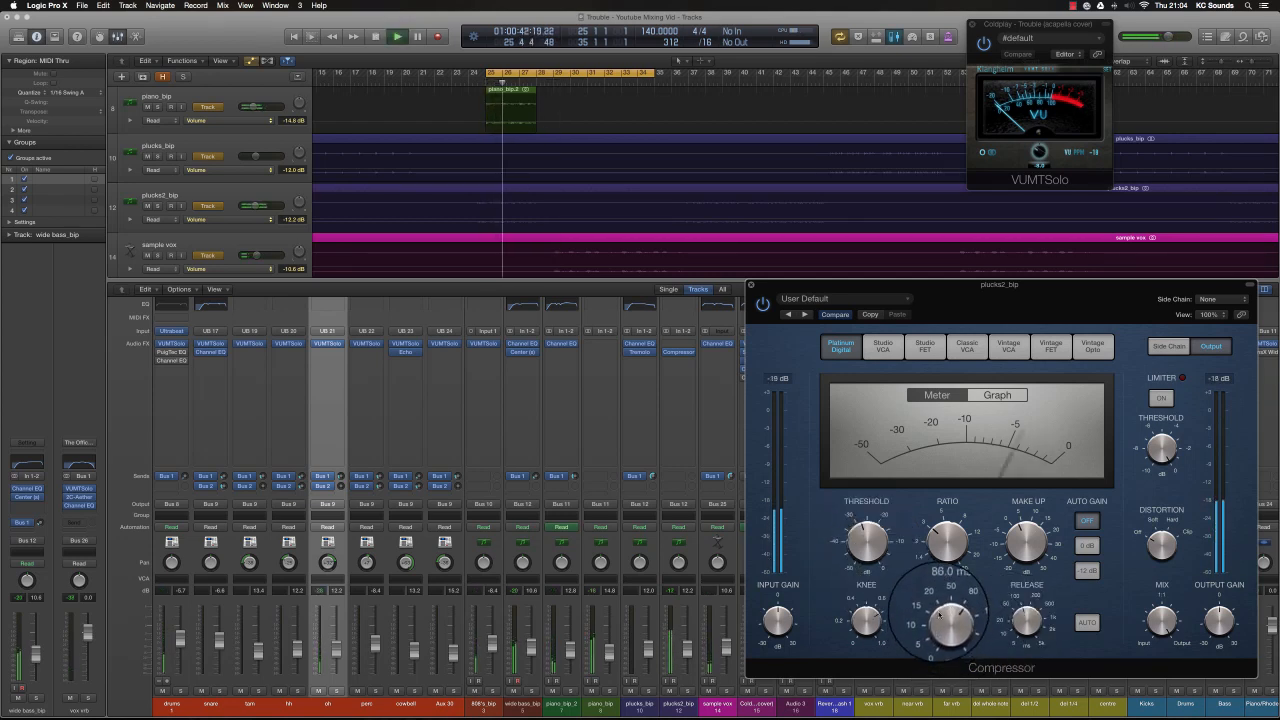
{"action": "left_click_drag", "start_coordinate": [939, 622], "coordinate": [953, 661]}
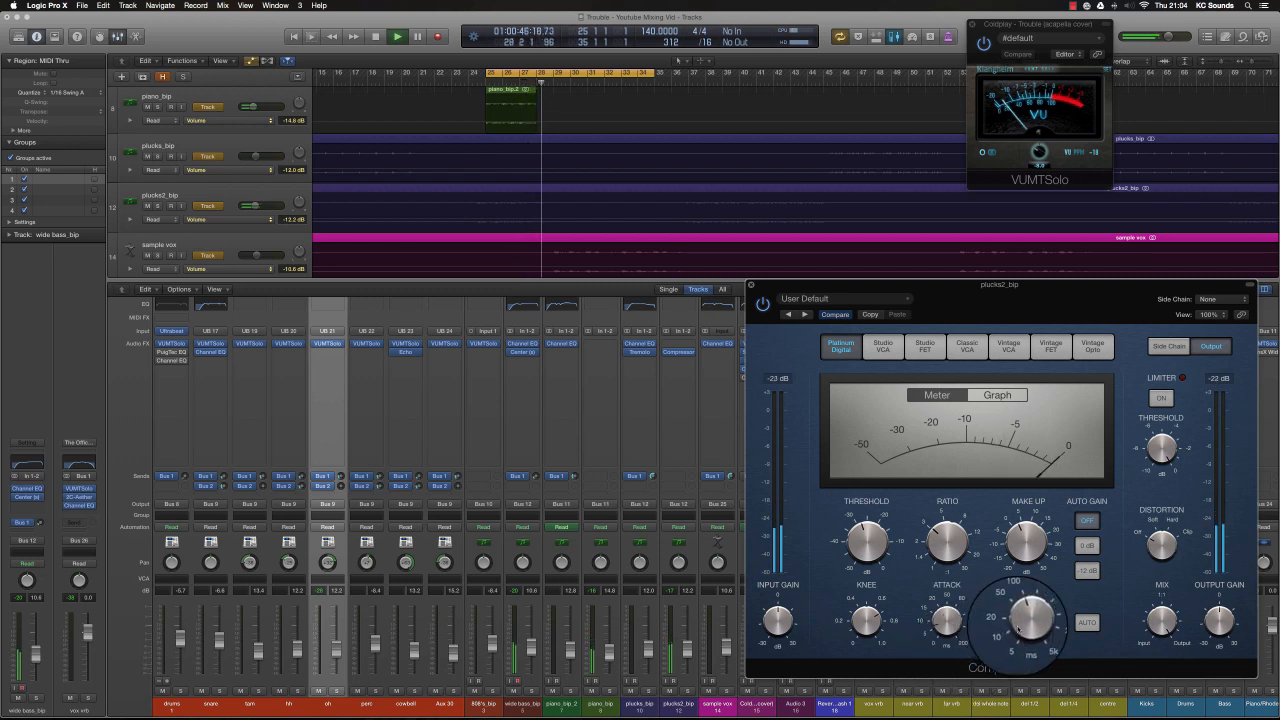
{"action": "left_click", "coordinate": [751, 286]}
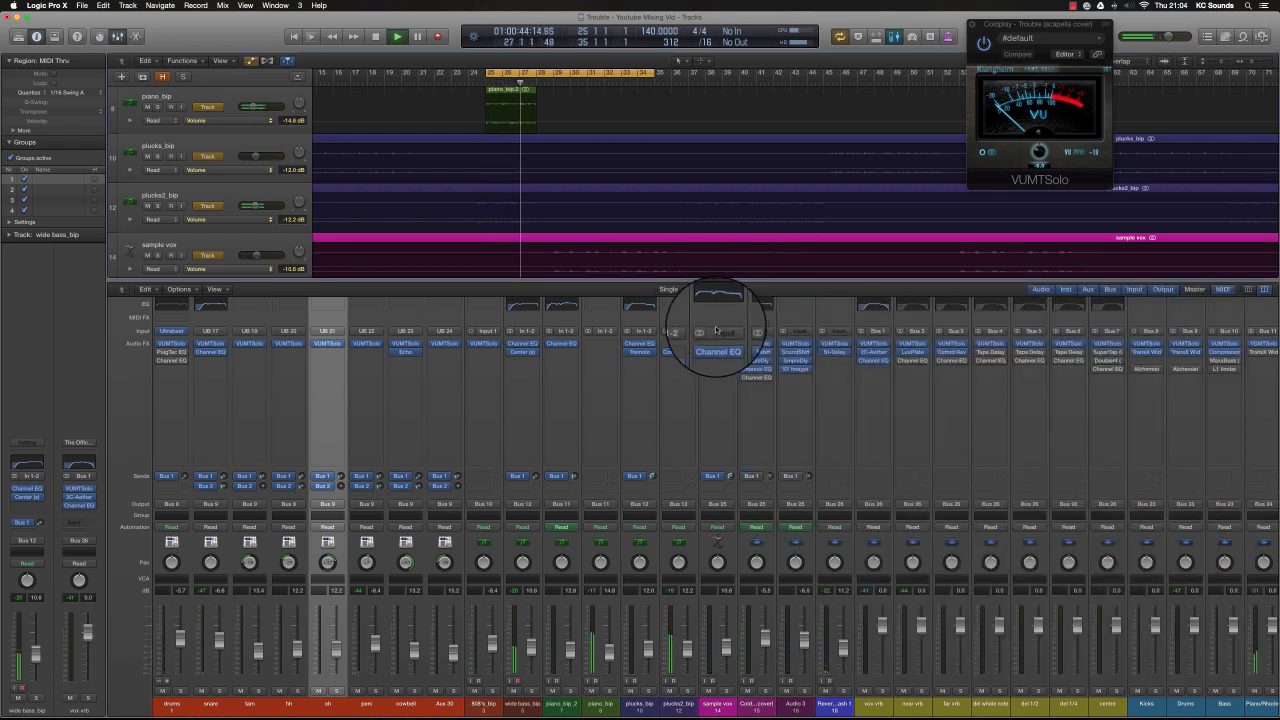
Step: Show the whole arrangement without the mixer, plug-in windows or automation, and set a new cycle range starting at bar 29
{"action": "key", "text": "x"}
{"action": "key", "text": "v"}
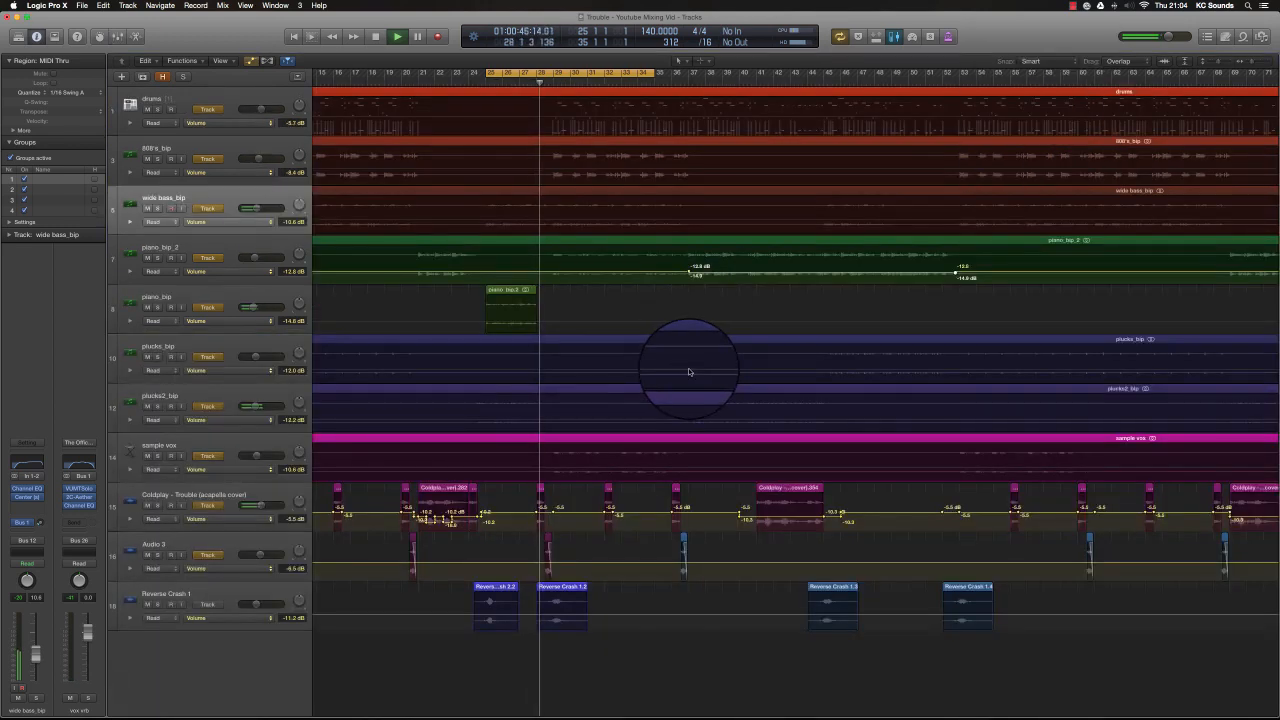
{"action": "key", "text": "super+Left"}
{"action": "key", "text": "super+Left"}
{"action": "key", "text": "super+Left"}
{"action": "key", "text": "super+Left"}
{"action": "key", "text": "a"}
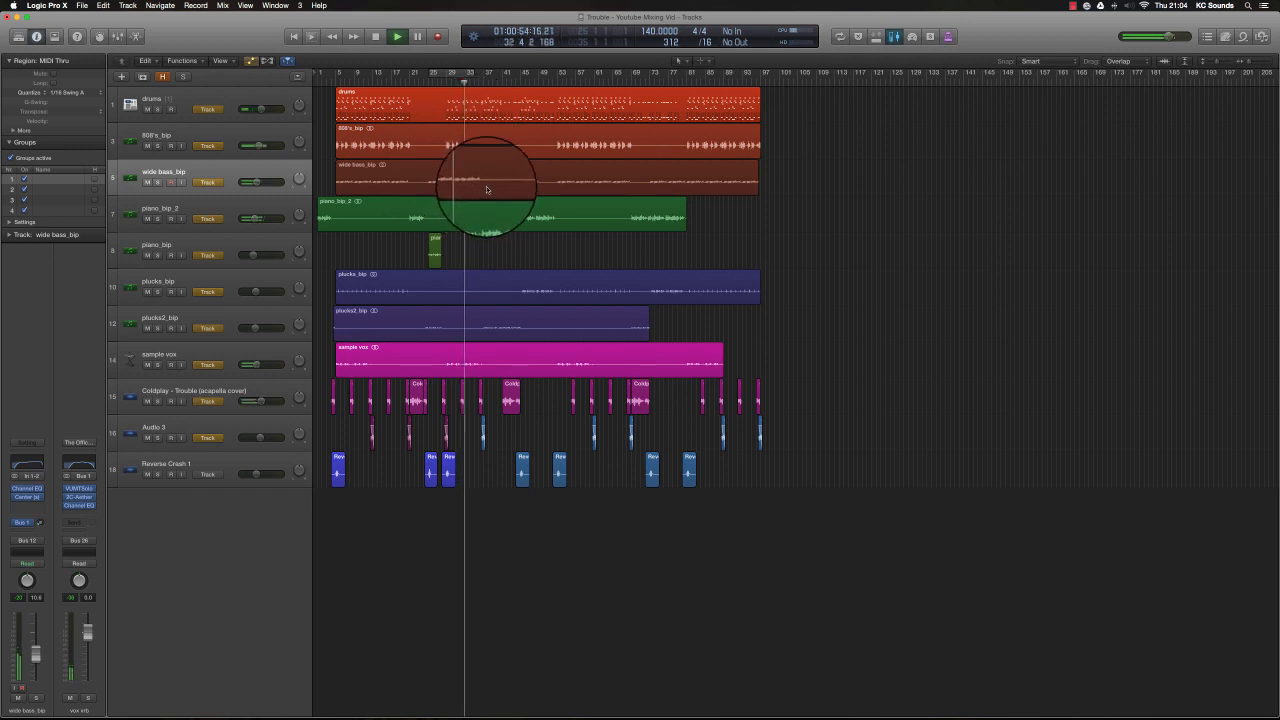
{"action": "left_click_drag", "start_coordinate": [437, 72], "coordinate": [487, 73]}
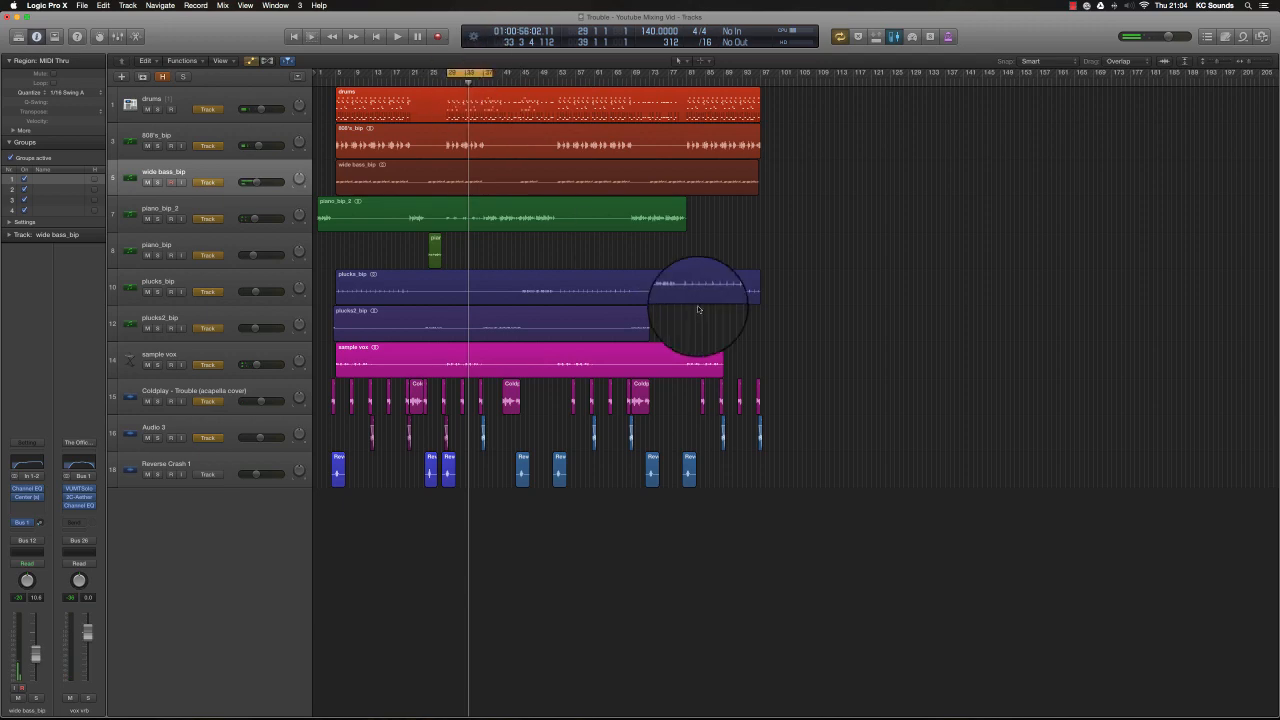
Step: Reopen the mixer, enable MaxxBass on the Bass bus and adjust it during playback, closing its window and stopping when done
{"action": "key", "text": "x"}
{"action": "scroll", "coordinate": [716, 370], "scroll_direction": "right", "scroll_amount": 5}
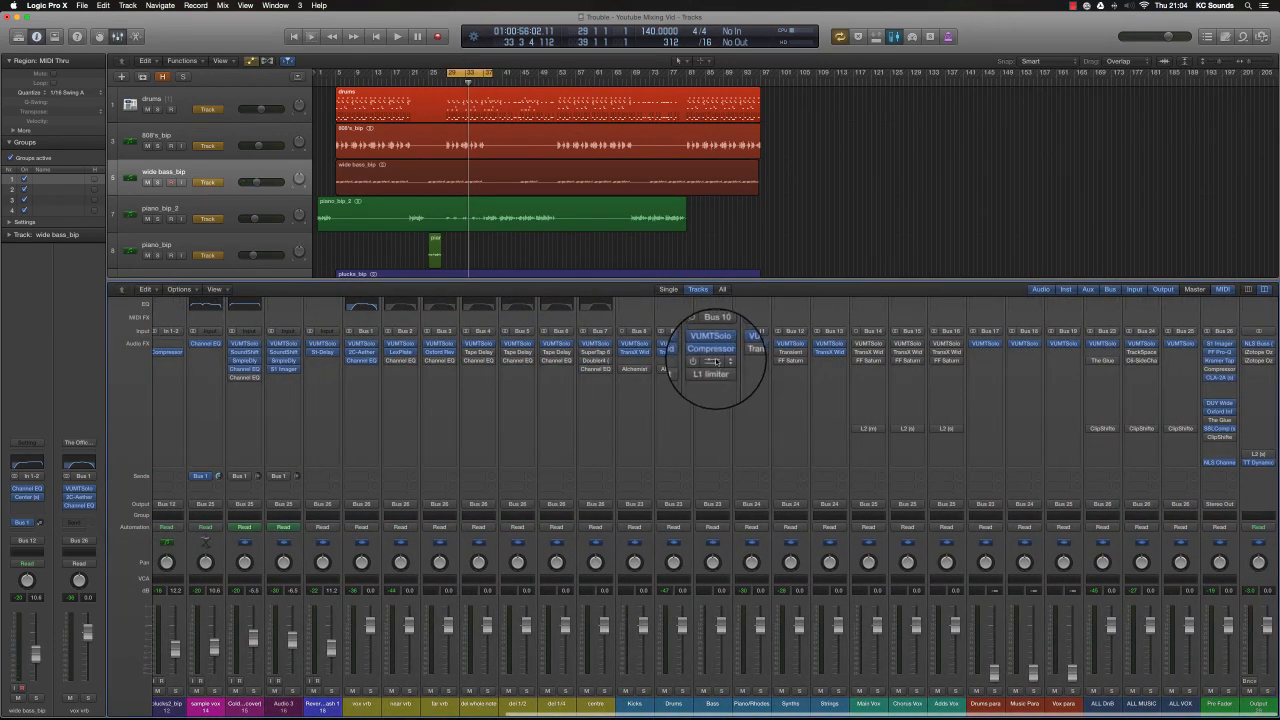
{"action": "left_click", "coordinate": [716, 362]}
{"action": "left_click_drag", "start_coordinate": [146, 48], "coordinate": [627, 305]}
{"action": "key", "text": "space"}
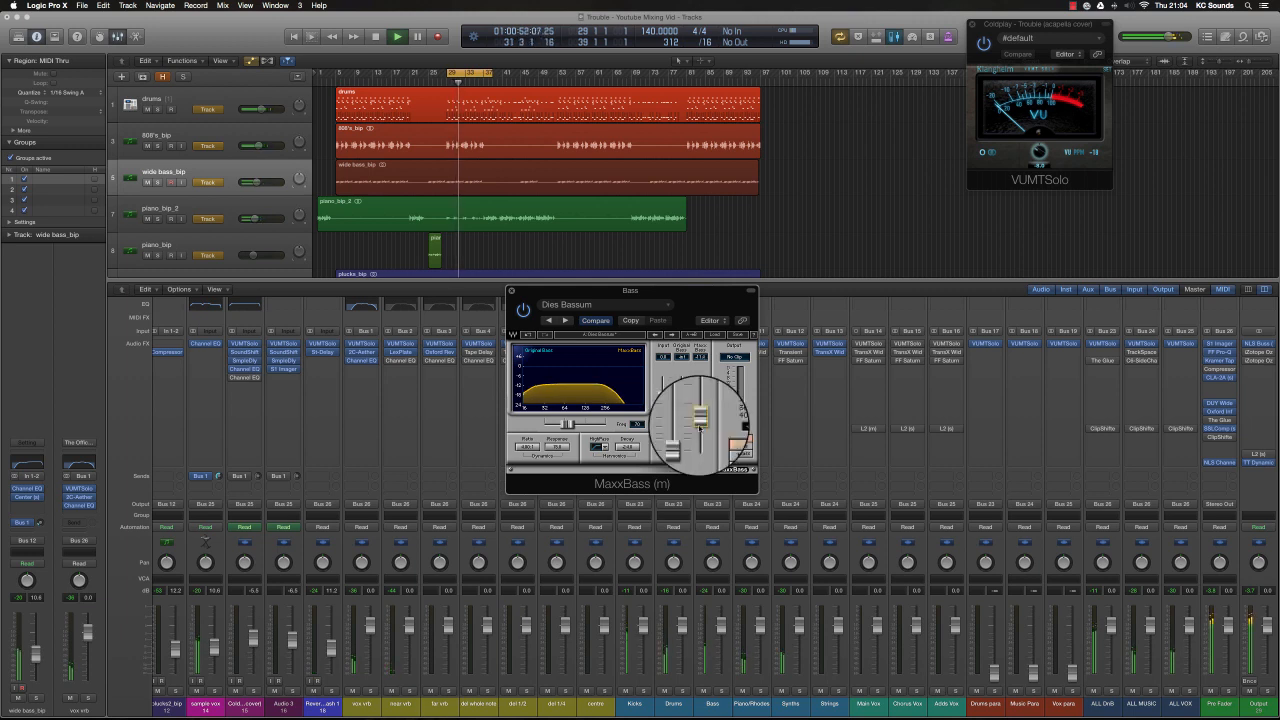
{"action": "left_click", "coordinate": [501, 282]}
{"action": "key", "text": "space"}
Step: Add a Channel EQ to the 808's_bip channel with a -5.0 dB cut at 122 Hz, auditioning it before closing its window
{"action": "scroll", "coordinate": [405, 398], "scroll_direction": "left", "scroll_amount": 10}
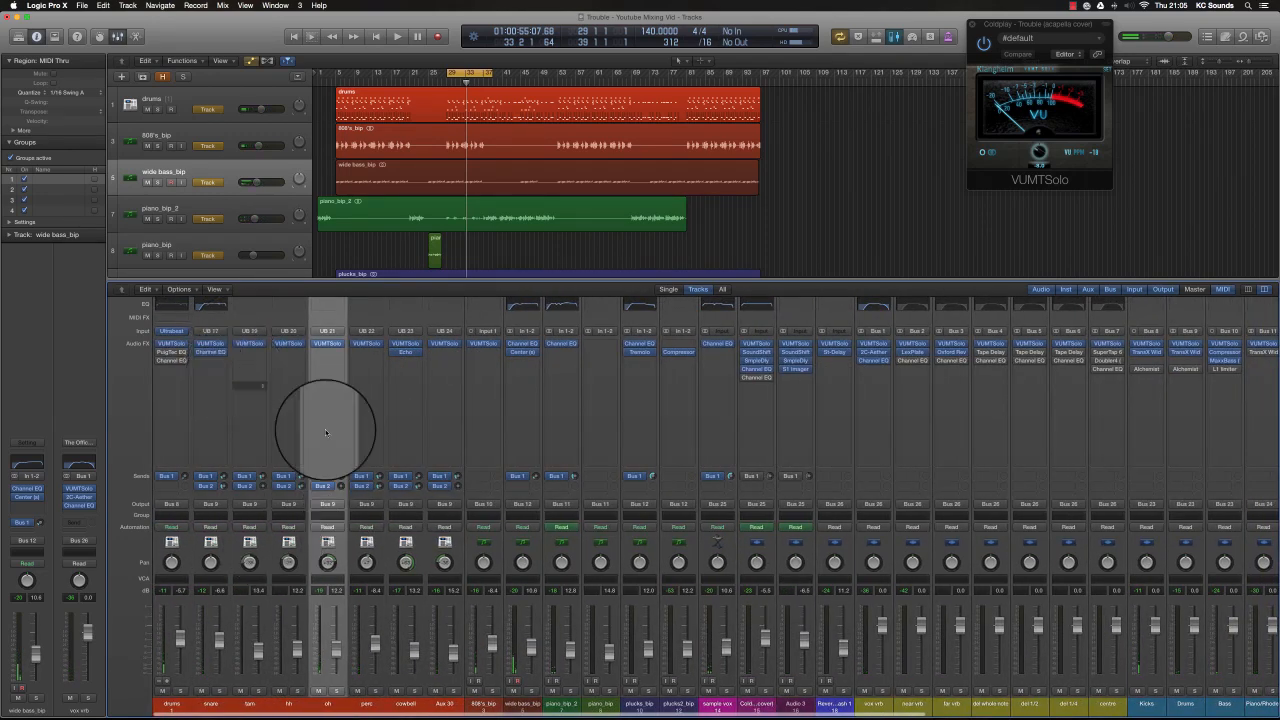
{"action": "left_click", "coordinate": [484, 305]}
{"action": "left_click_drag", "start_coordinate": [360, 44], "coordinate": [872, 337]}
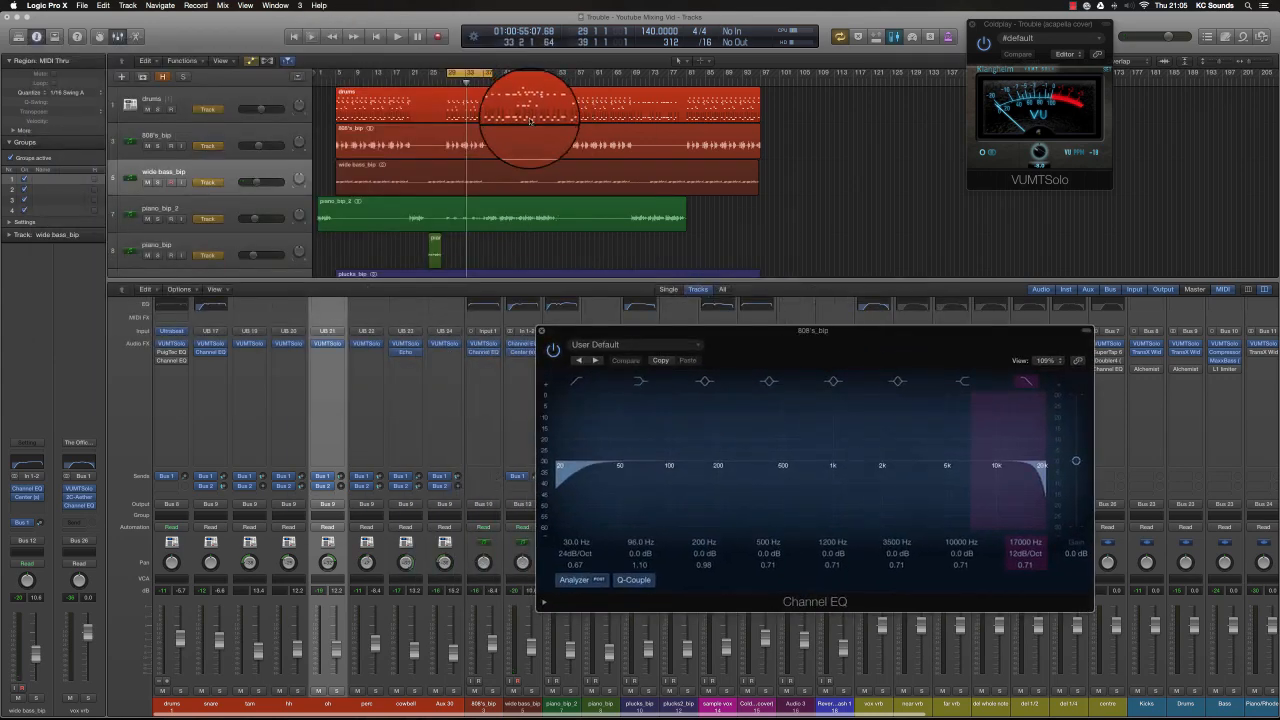
{"action": "key", "text": "space"}
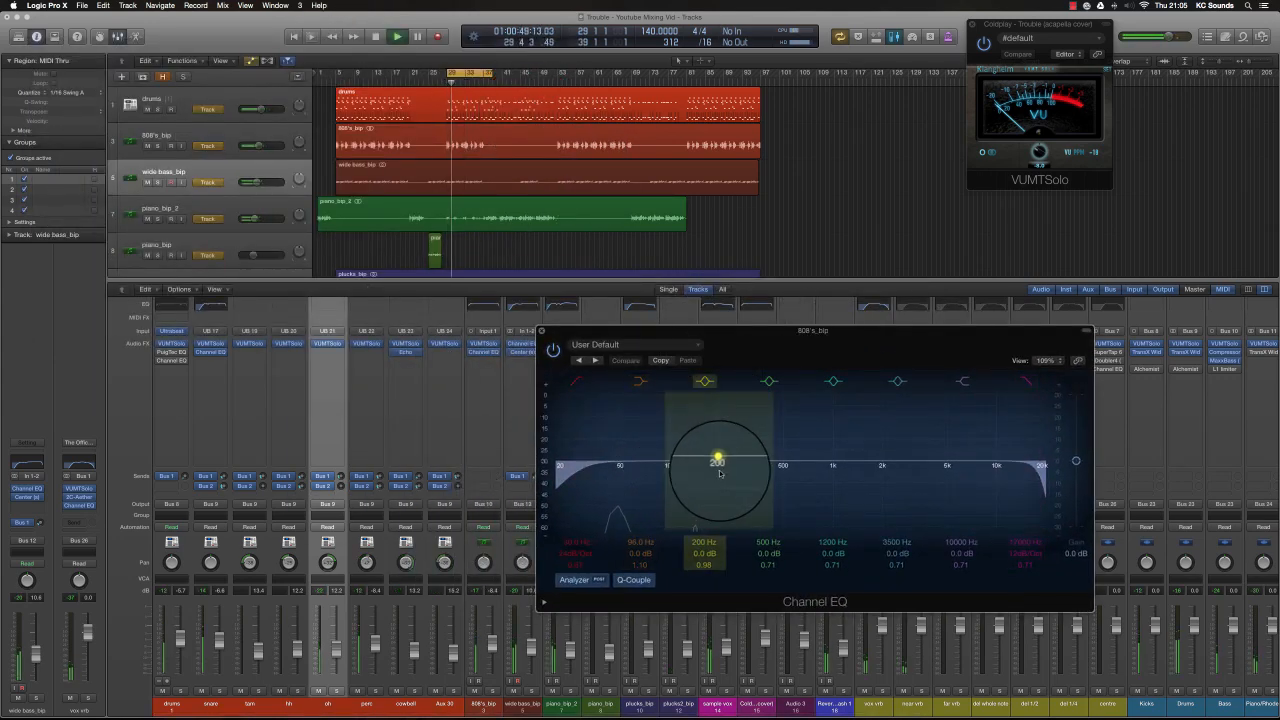
{"action": "left_click_drag", "start_coordinate": [720, 451], "coordinate": [706, 452]}
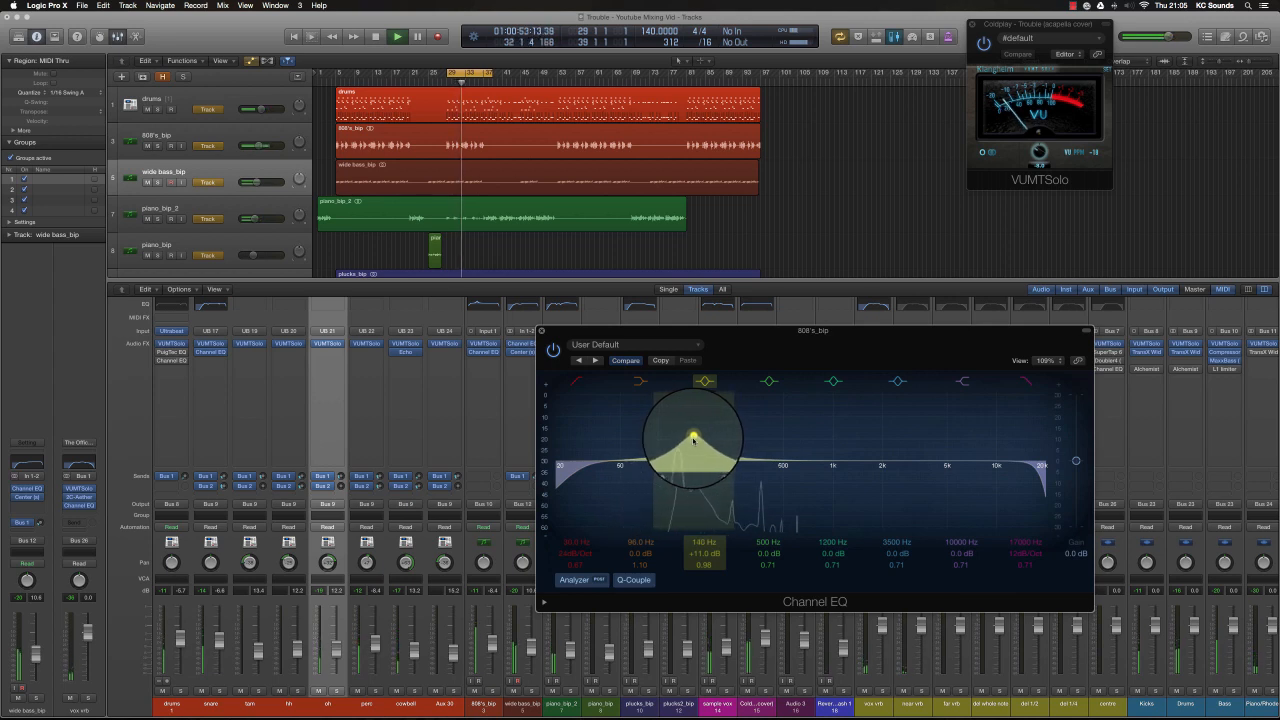
{"action": "left_click_drag", "start_coordinate": [682, 440], "coordinate": [682, 481]}
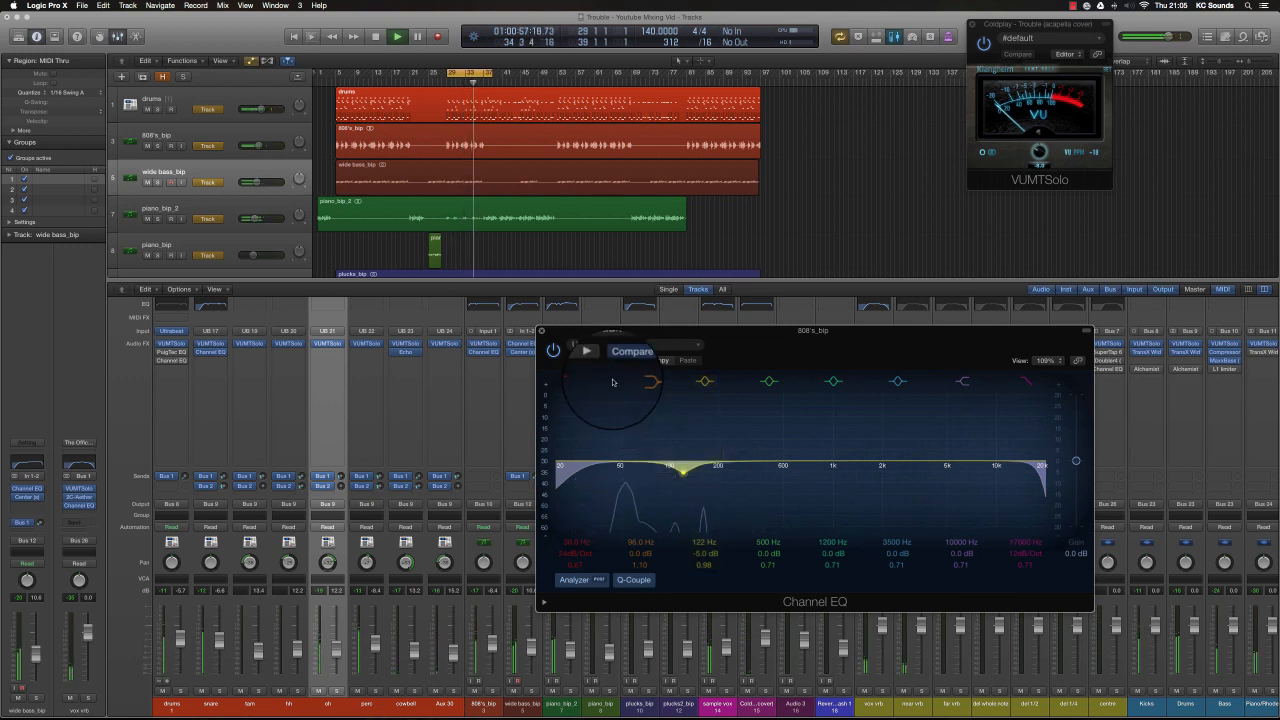
{"action": "key", "text": "space"}
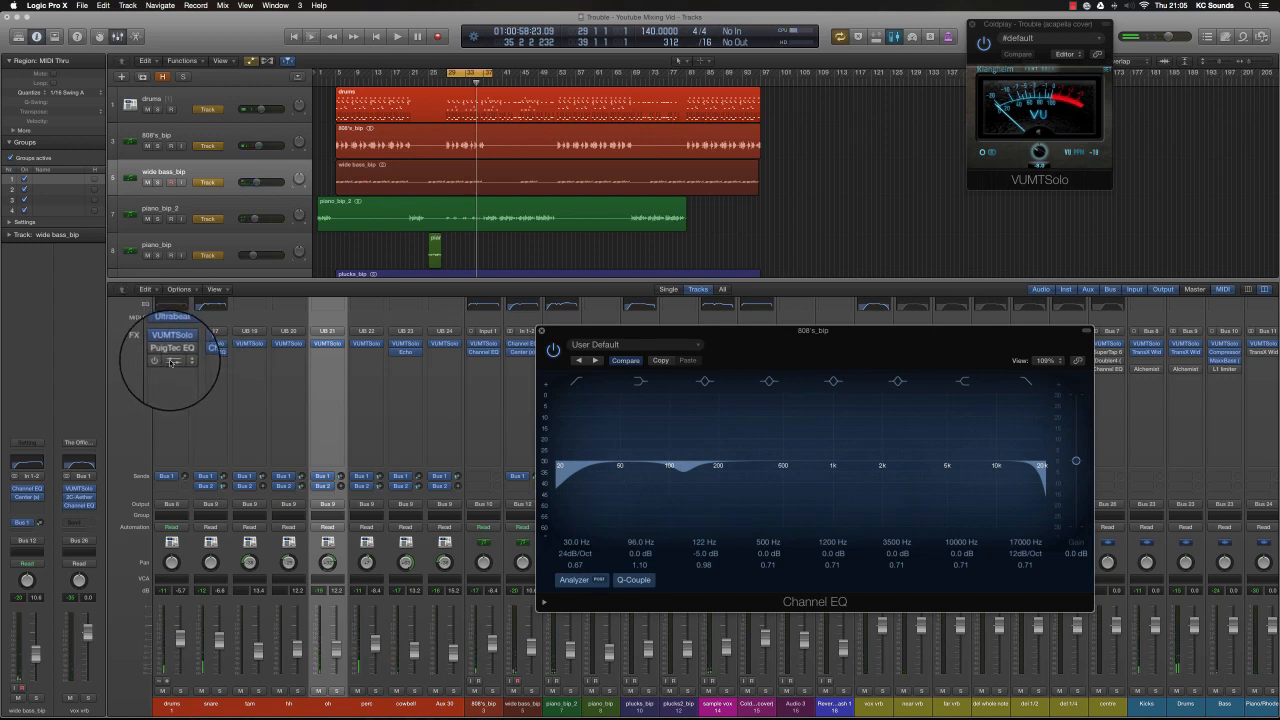
{"action": "left_click", "coordinate": [542, 330]}
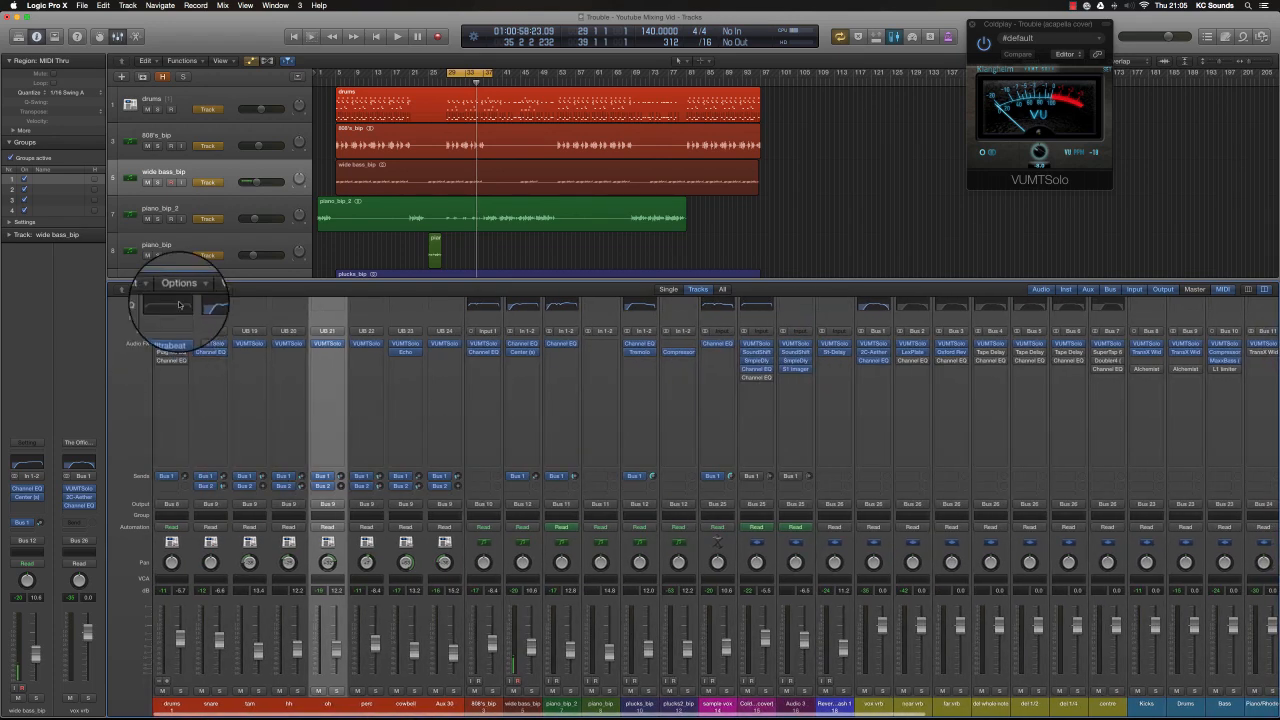
Step: Open the drums channel's bypassed Channel EQ, move its window clear of the drums strip and enable it
{"action": "left_click", "coordinate": [171, 360]}
{"action": "left_click_drag", "start_coordinate": [181, 47], "coordinate": [783, 209]}
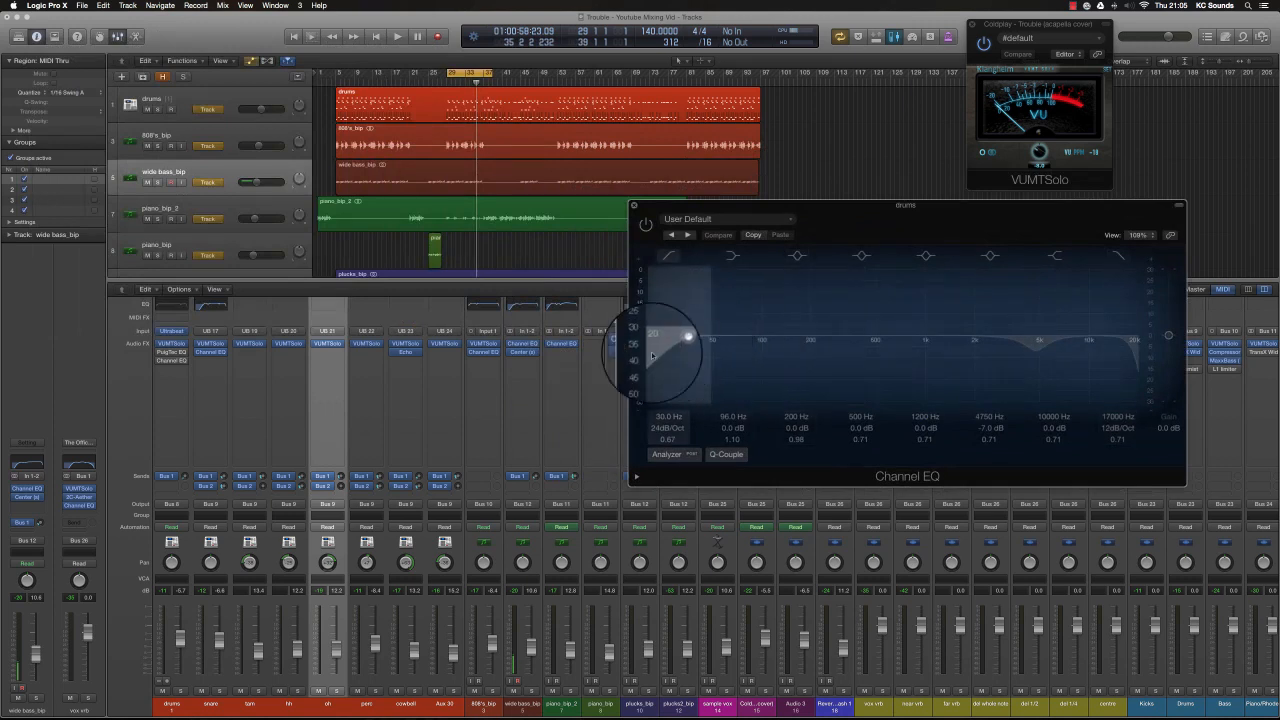
{"action": "left_click", "coordinate": [646, 224]}
{"action": "left_click", "coordinate": [646, 224]}
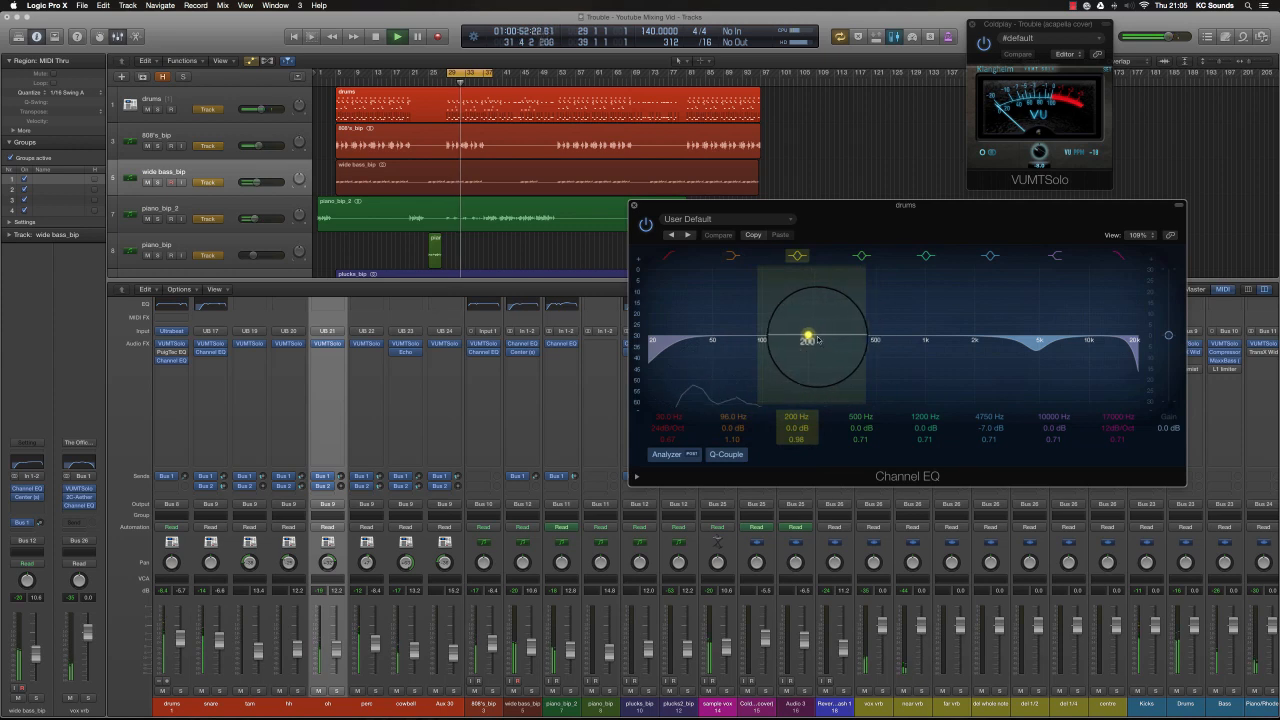
Step: Cut the drums EQ by -3.0 dB at 66 Hz, -6.5 dB at 138 Hz and -4.5 dB at 480 Hz during playback
{"action": "left_click_drag", "start_coordinate": [801, 337], "coordinate": [788, 366]}
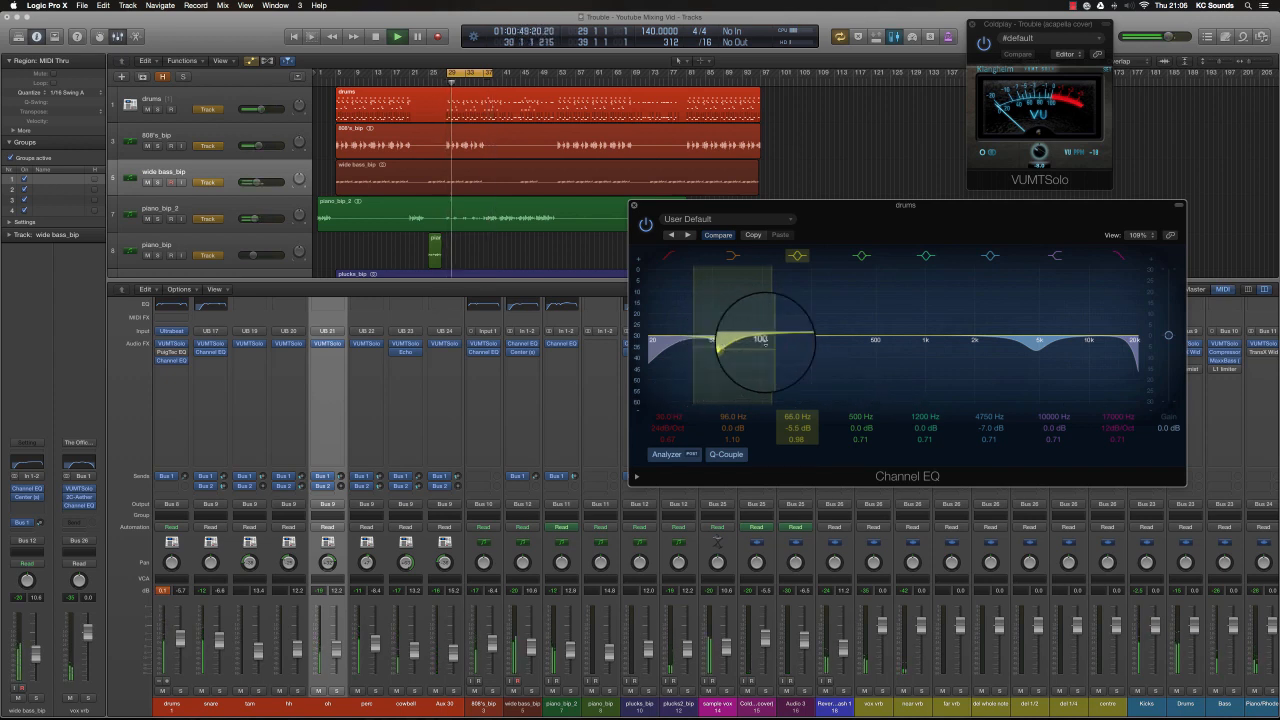
{"action": "left_click_drag", "start_coordinate": [877, 337], "coordinate": [815, 340]}
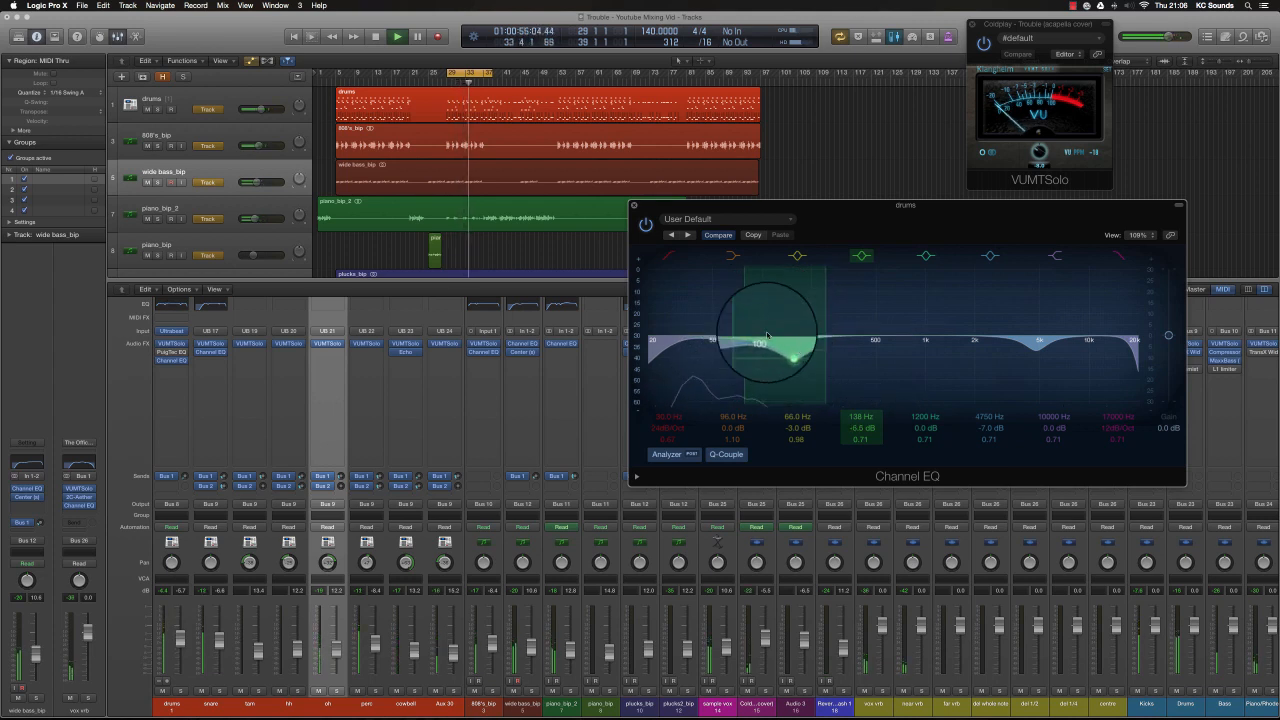
{"action": "left_click_drag", "start_coordinate": [877, 334], "coordinate": [798, 320]}
{"action": "left_click_drag", "start_coordinate": [808, 347], "coordinate": [808, 353]}
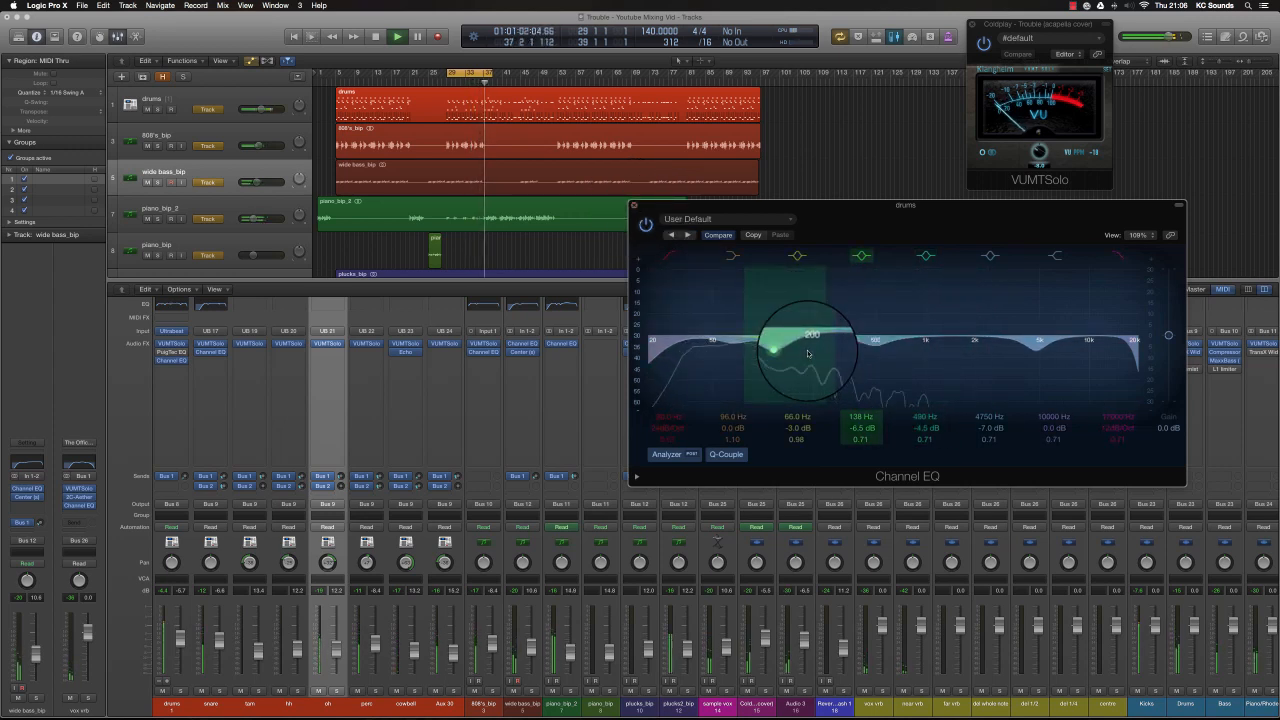
{"action": "left_click", "coordinate": [634, 206]}
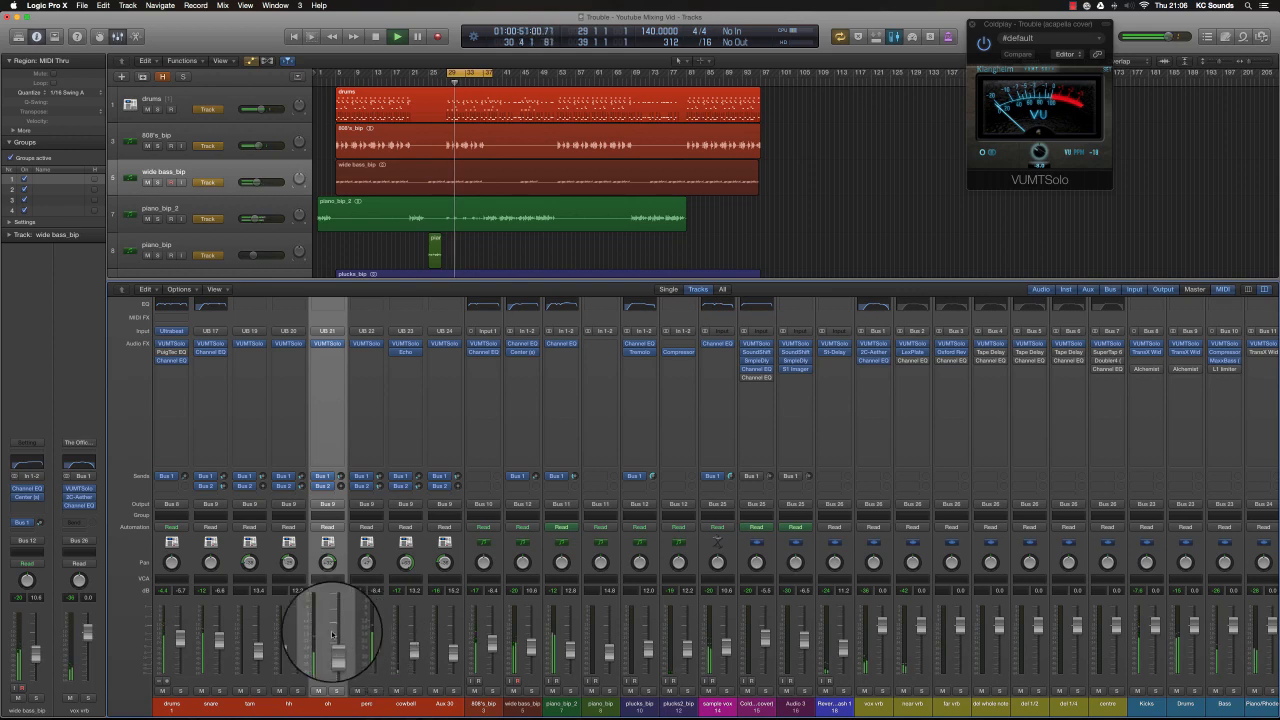
Step: Add a Channel EQ to the oh channel with a 156 Hz, 24 dB/Oct low cut and a -8.5 dB dip at 9200 Hz
{"action": "left_click", "coordinate": [327, 304]}
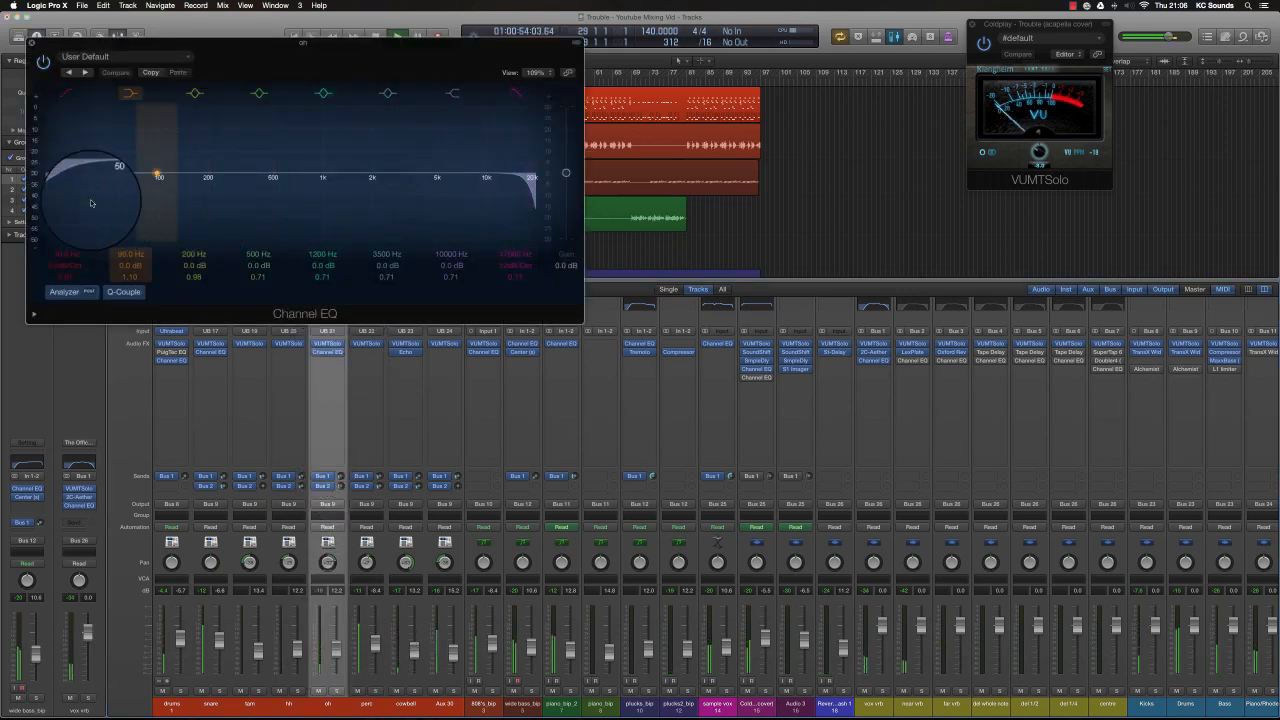
{"action": "left_click_drag", "start_coordinate": [87, 203], "coordinate": [197, 208]}
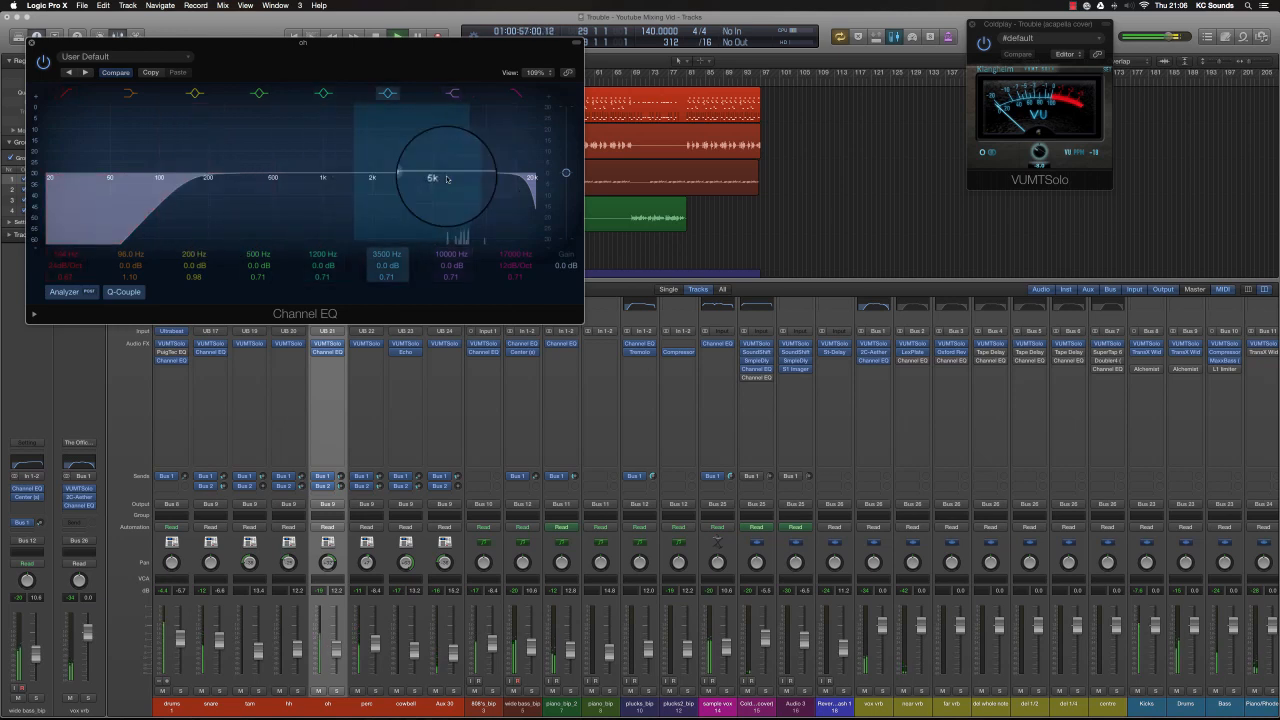
{"action": "left_click_drag", "start_coordinate": [428, 171], "coordinate": [480, 192]}
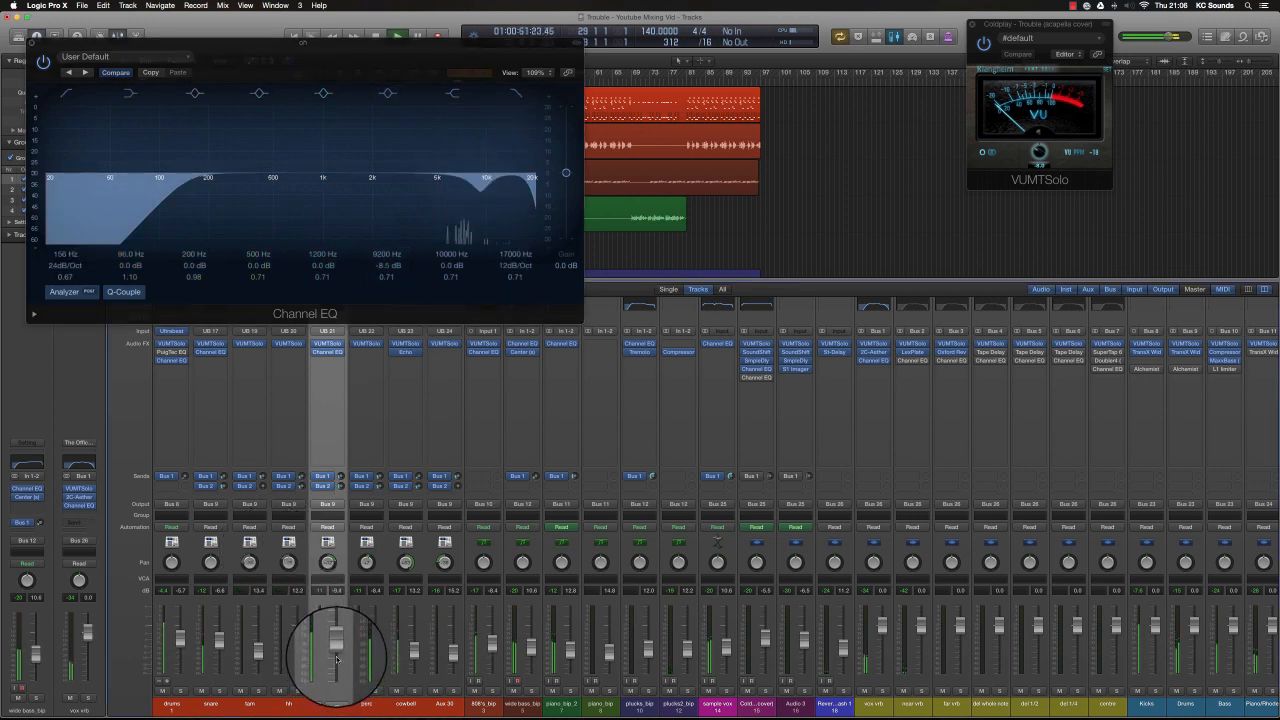
{"action": "left_click", "coordinate": [31, 44]}
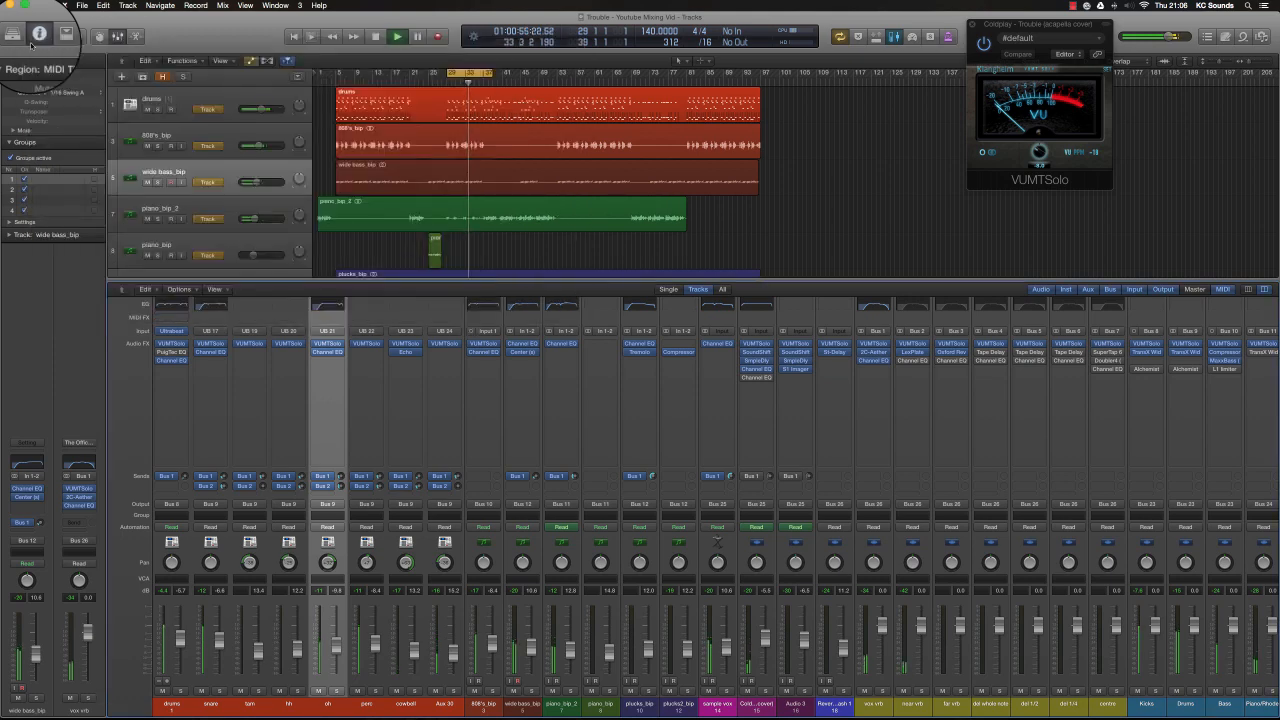
Step: Lower the snare channel's level to -7.2 dB and insert a Compressor after its Channel EQ
{"action": "left_click_drag", "start_coordinate": [214, 620], "coordinate": [216, 625]}
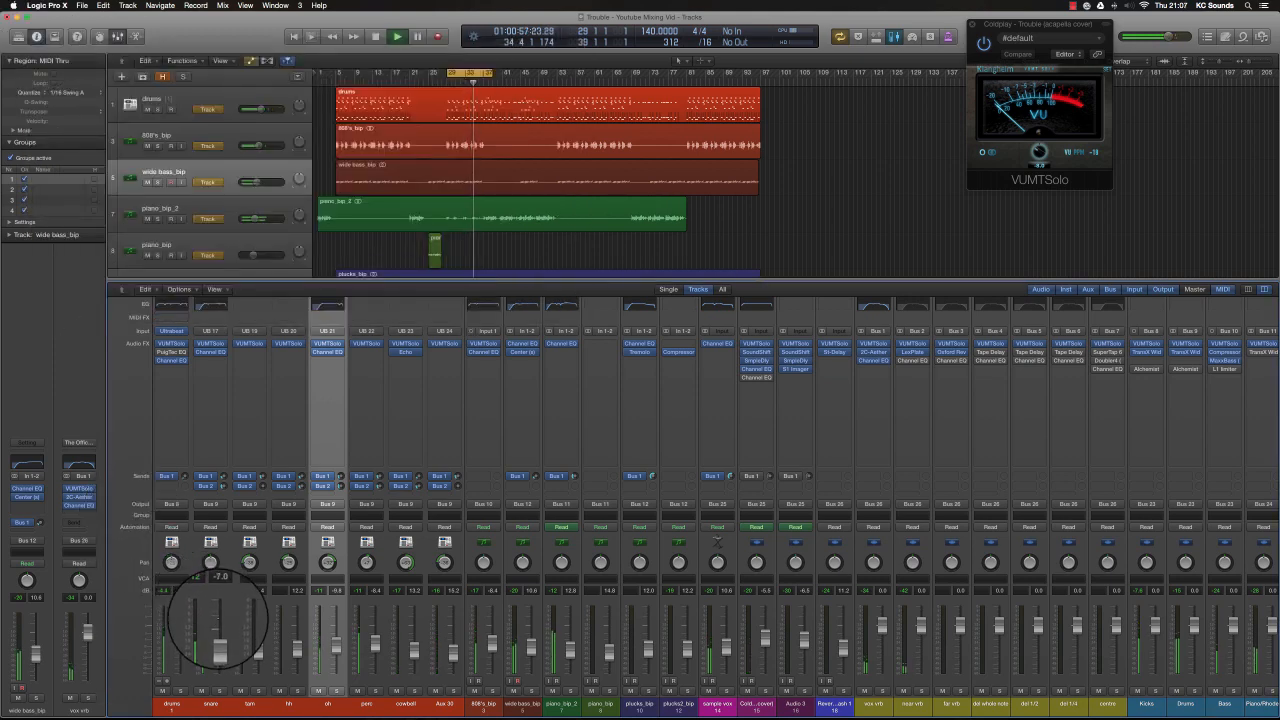
{"action": "left_click", "coordinate": [222, 366]}
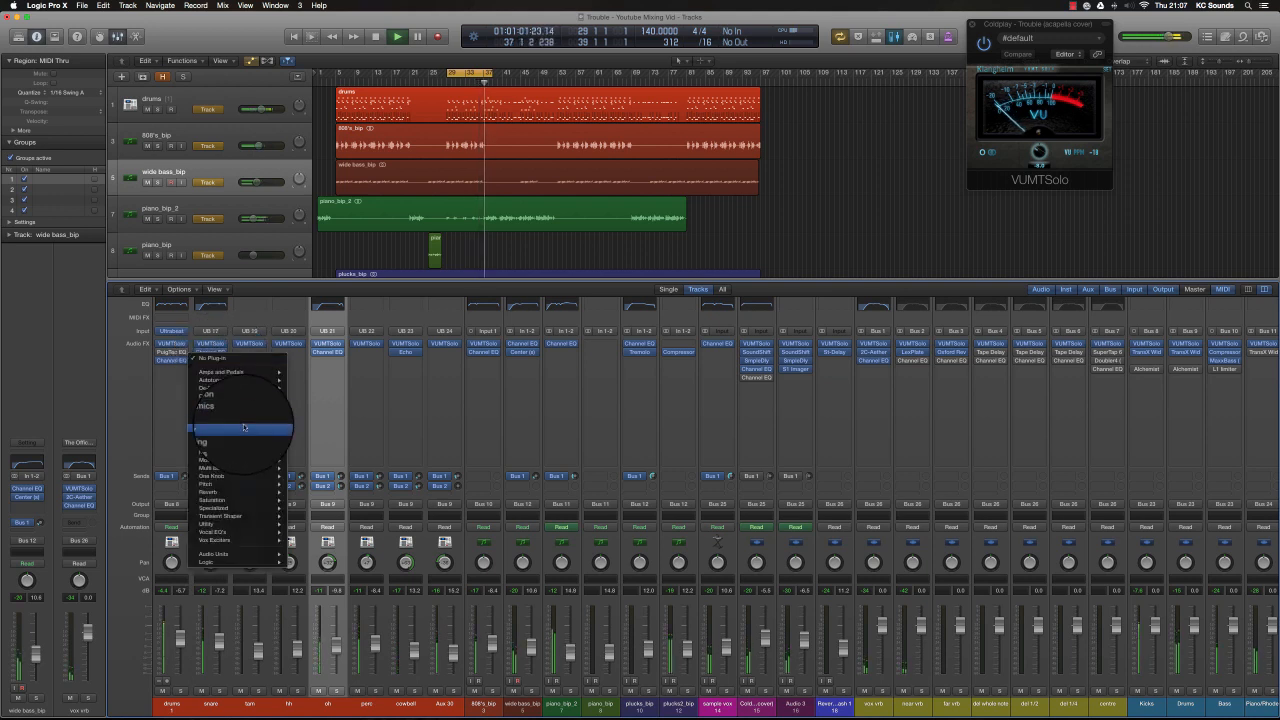
{"action": "mouse_move", "coordinate": [240, 412]}
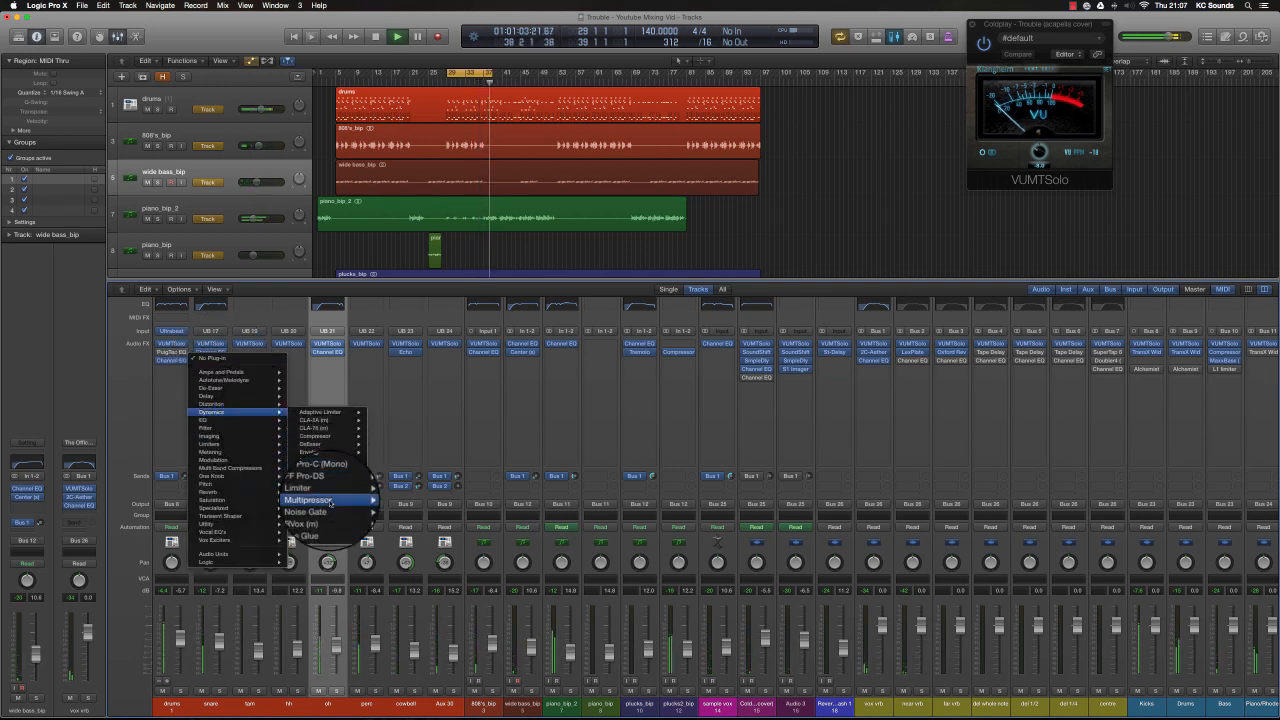
{"action": "mouse_move", "coordinate": [328, 440]}
{"action": "left_click", "coordinate": [386, 436]}
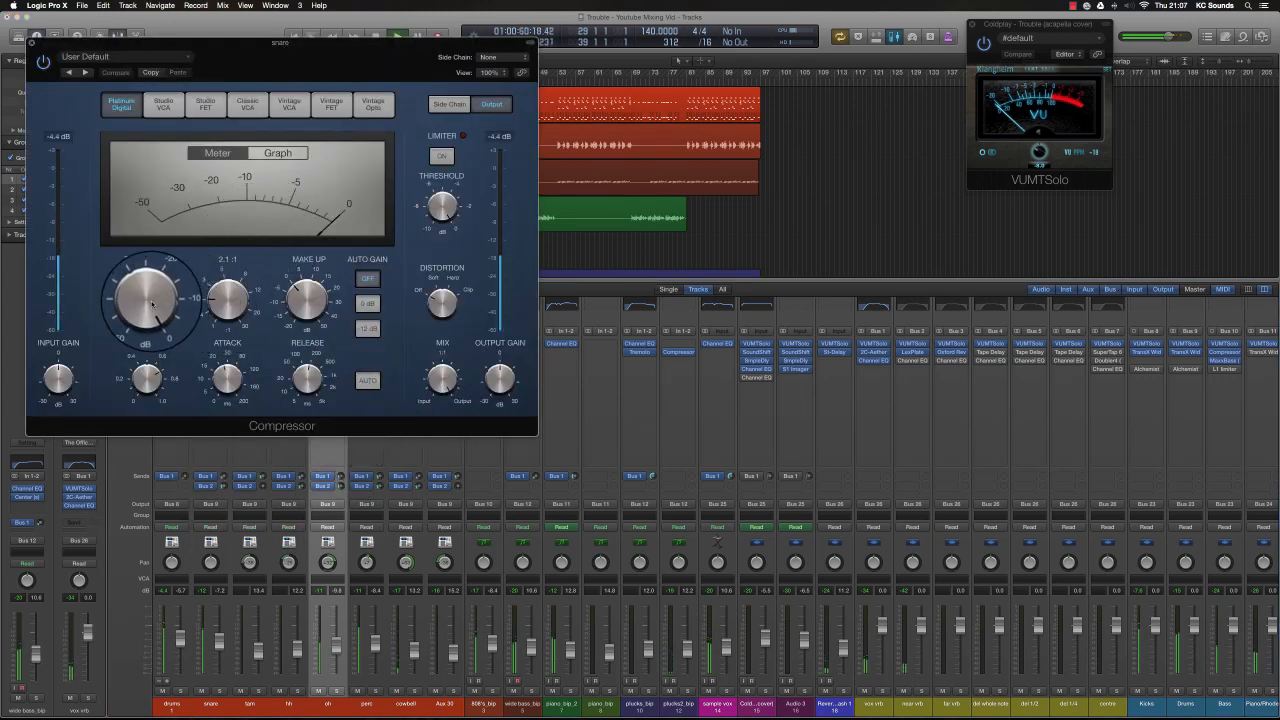
Step: Adjust the snare Compressor's threshold, ratio and make-up gain during playback, and close its window
{"action": "left_click_drag", "start_coordinate": [153, 303], "coordinate": [158, 334]}
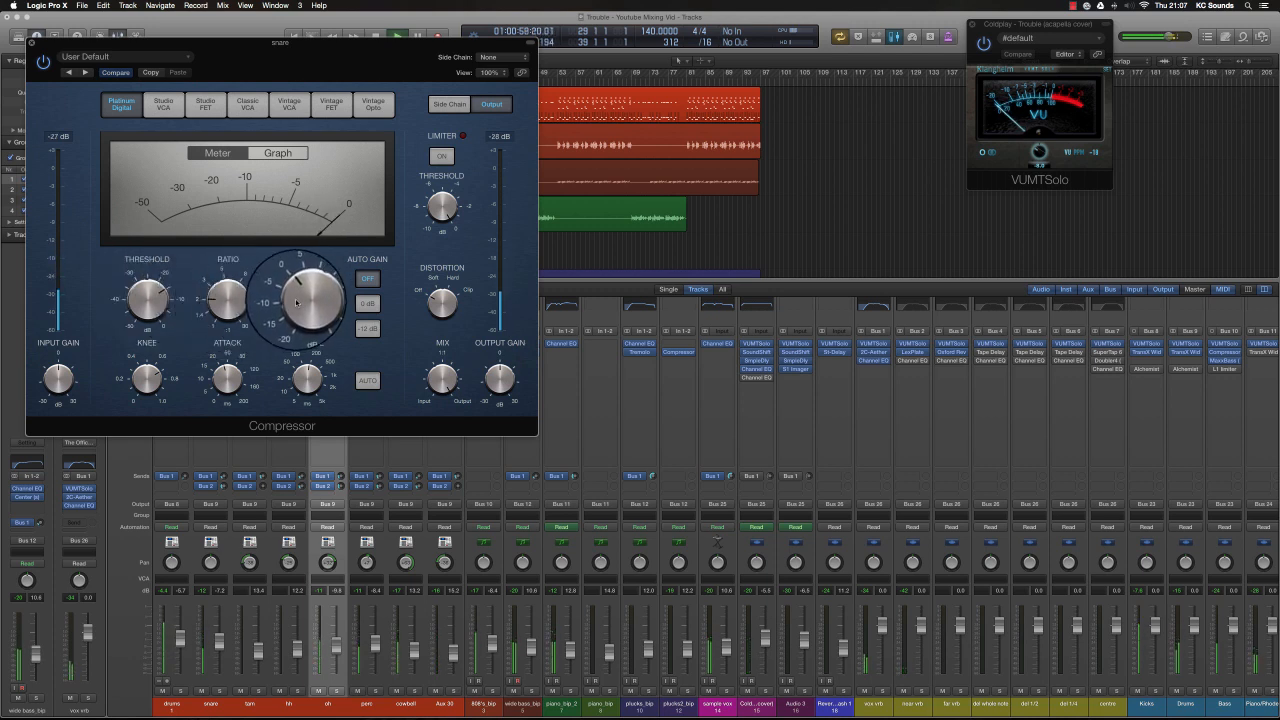
{"action": "left_click_drag", "start_coordinate": [226, 303], "coordinate": [229, 293]}
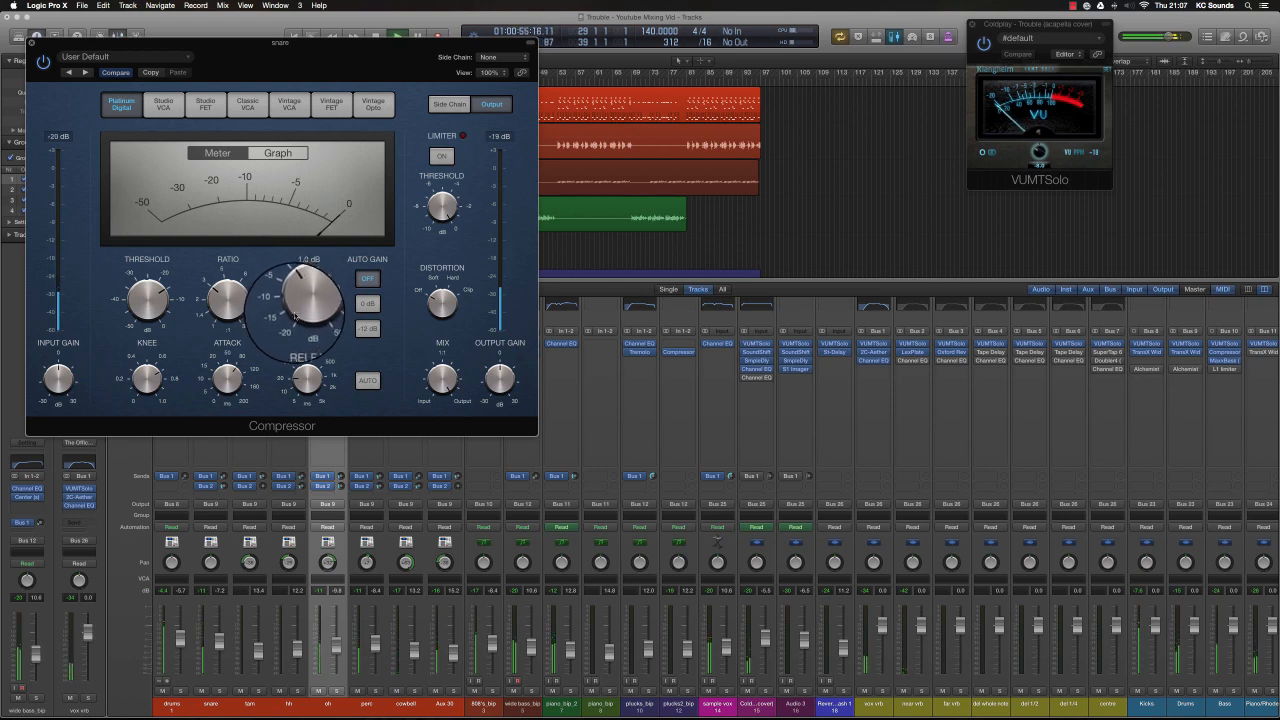
{"action": "left_click", "coordinate": [32, 43]}
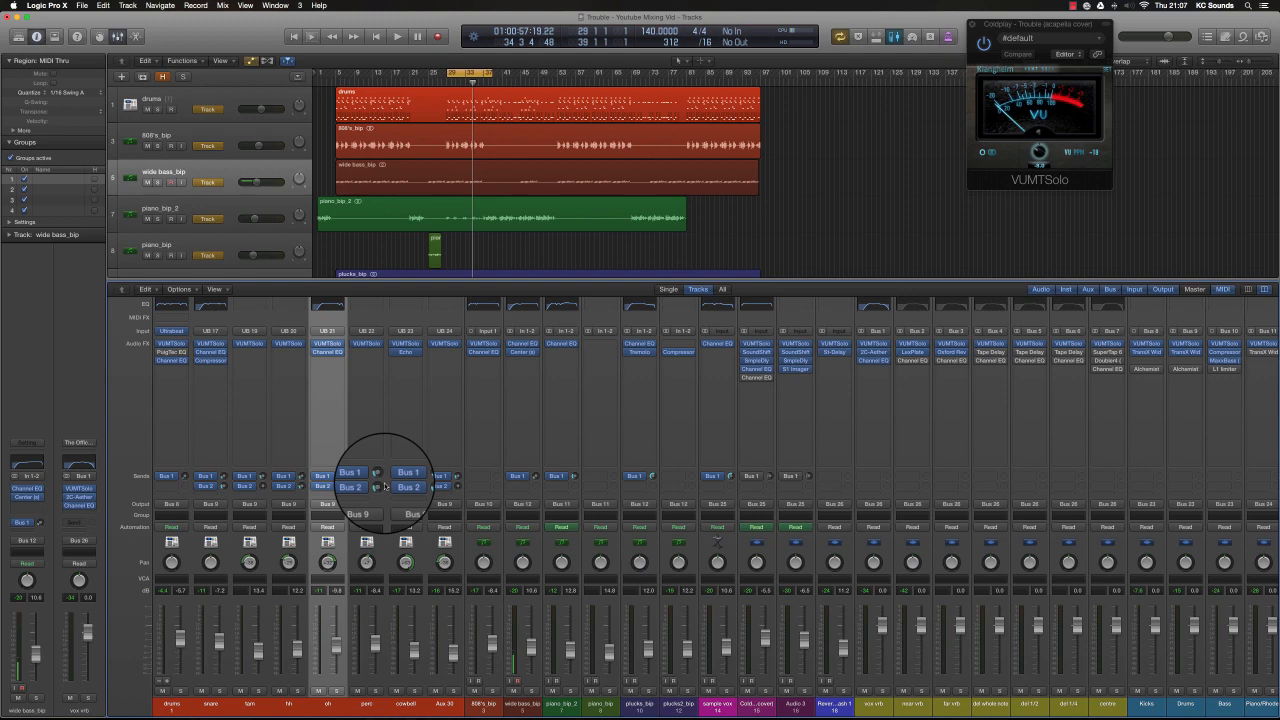
Step: Open the Bass bus Compressor and adjust its threshold and timing during playback, with the attack at 15.5 ms
{"action": "scroll", "coordinate": [651, 449], "scroll_direction": "right", "scroll_amount": 10}
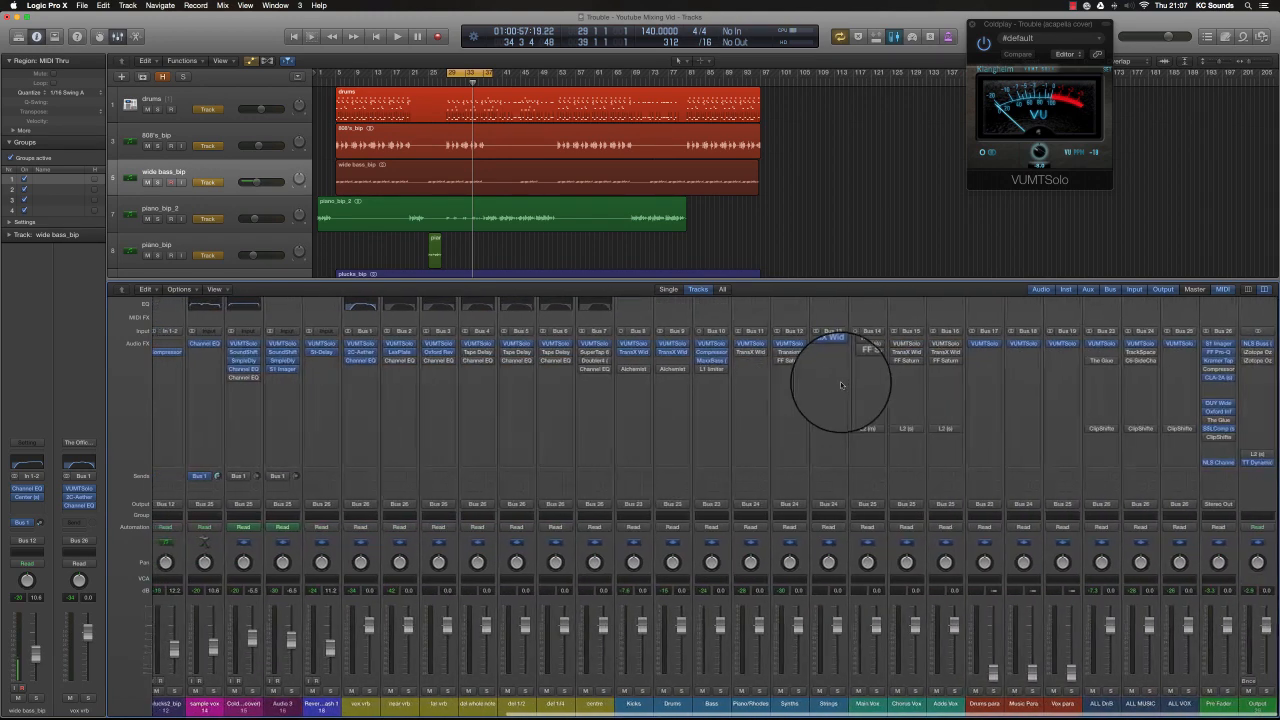
{"action": "left_click", "coordinate": [711, 352]}
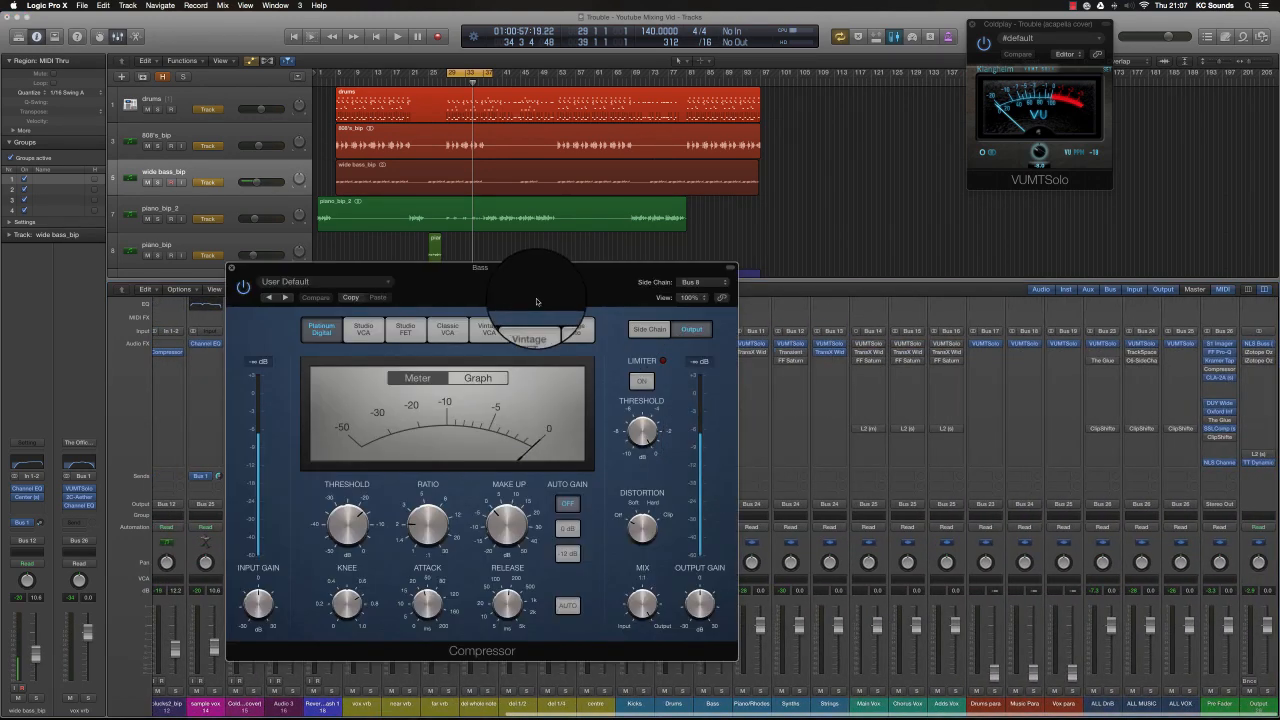
{"action": "left_click_drag", "start_coordinate": [564, 330], "coordinate": [643, 190]}
{"action": "key", "text": "space"}
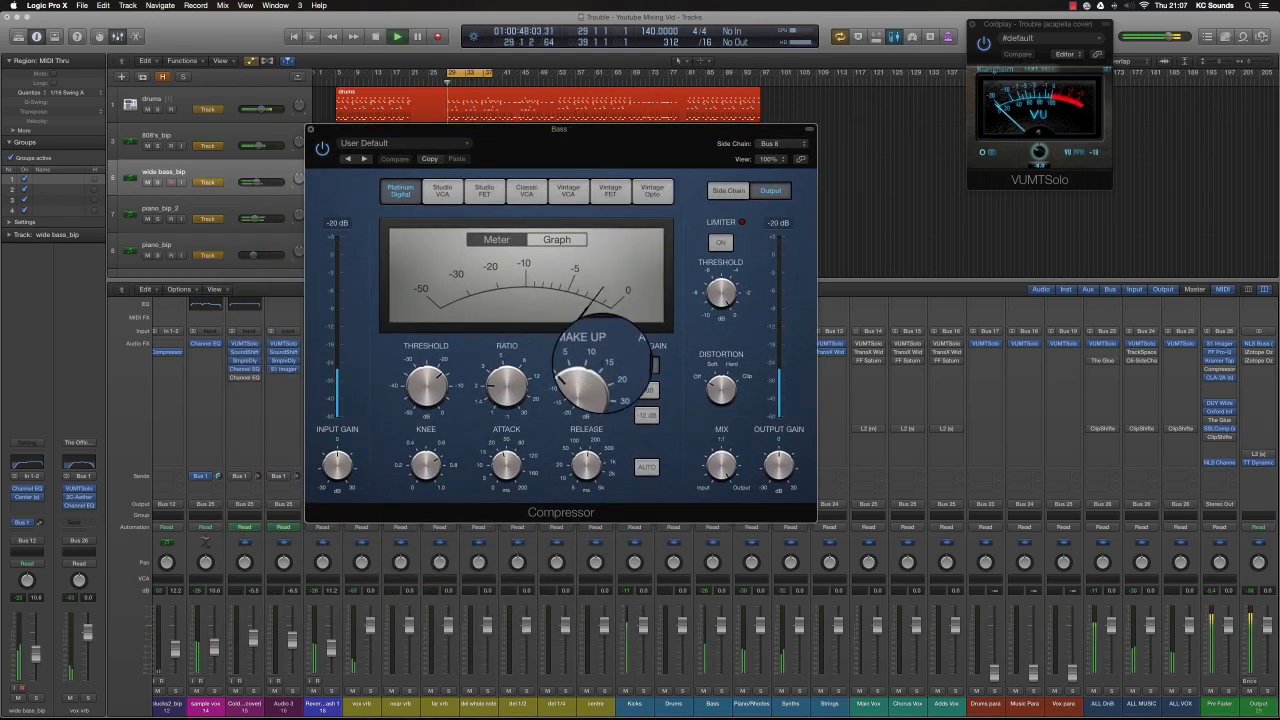
{"action": "left_click_drag", "start_coordinate": [428, 392], "coordinate": [428, 382]}
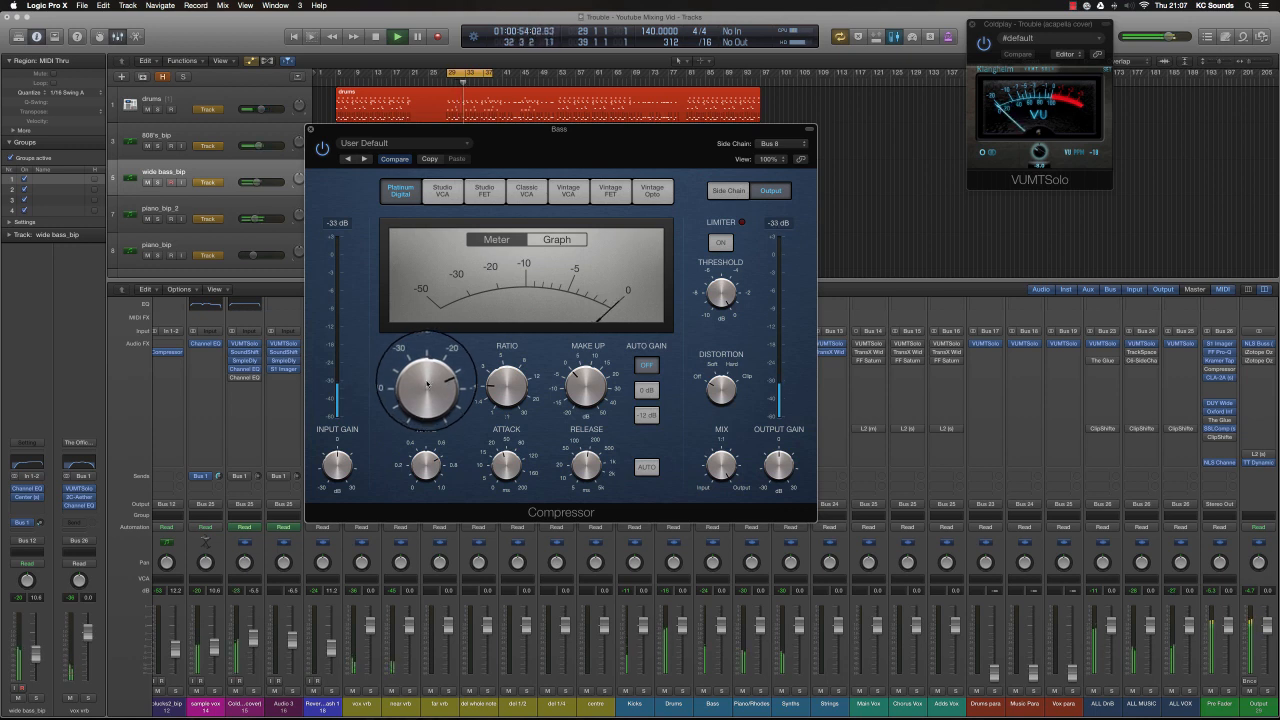
{"action": "left_click_drag", "start_coordinate": [506, 460], "coordinate": [506, 447]}
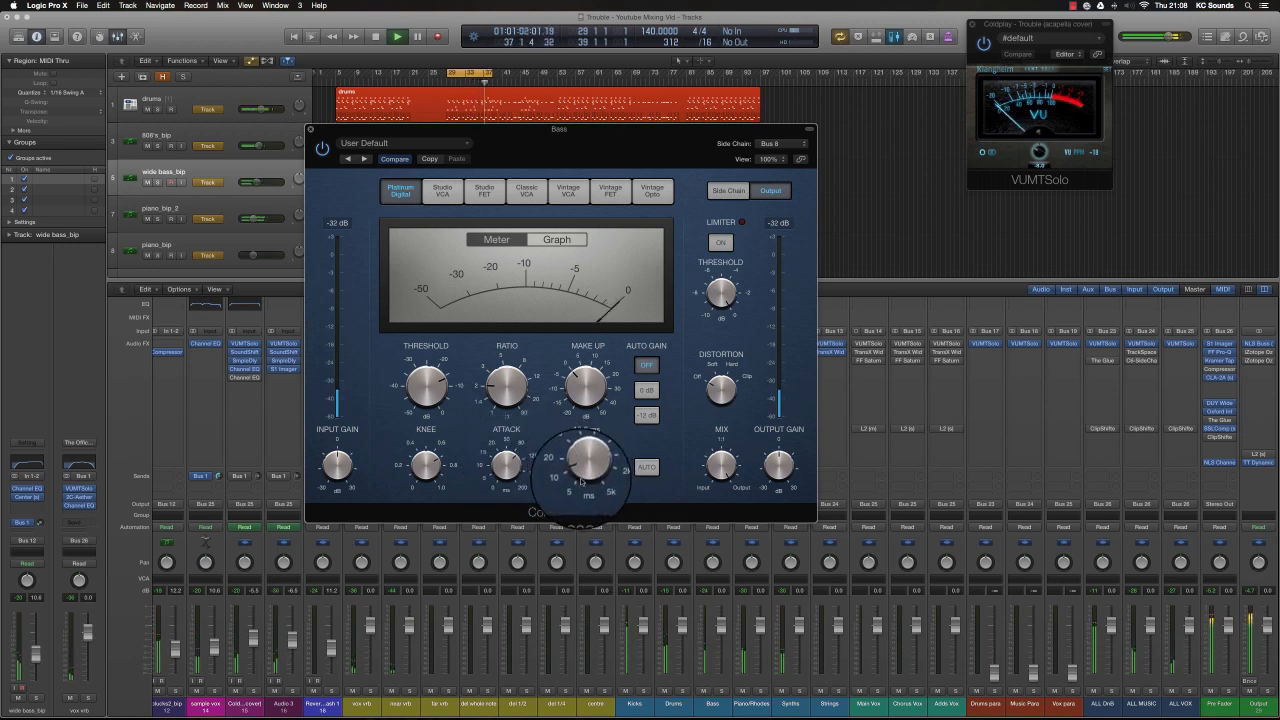
{"action": "left_click_drag", "start_coordinate": [521, 470], "coordinate": [510, 505]}
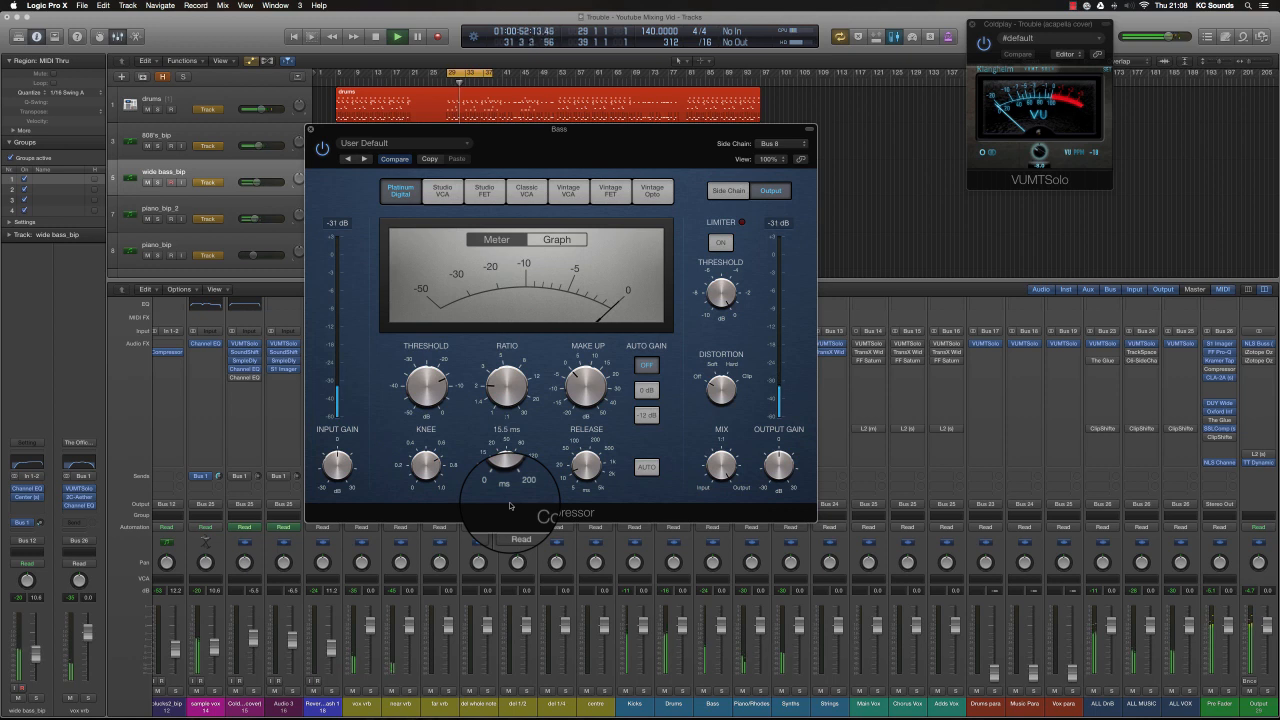
{"action": "left_click_drag", "start_coordinate": [509, 501], "coordinate": [509, 501]}
{"action": "key", "text": "space"}
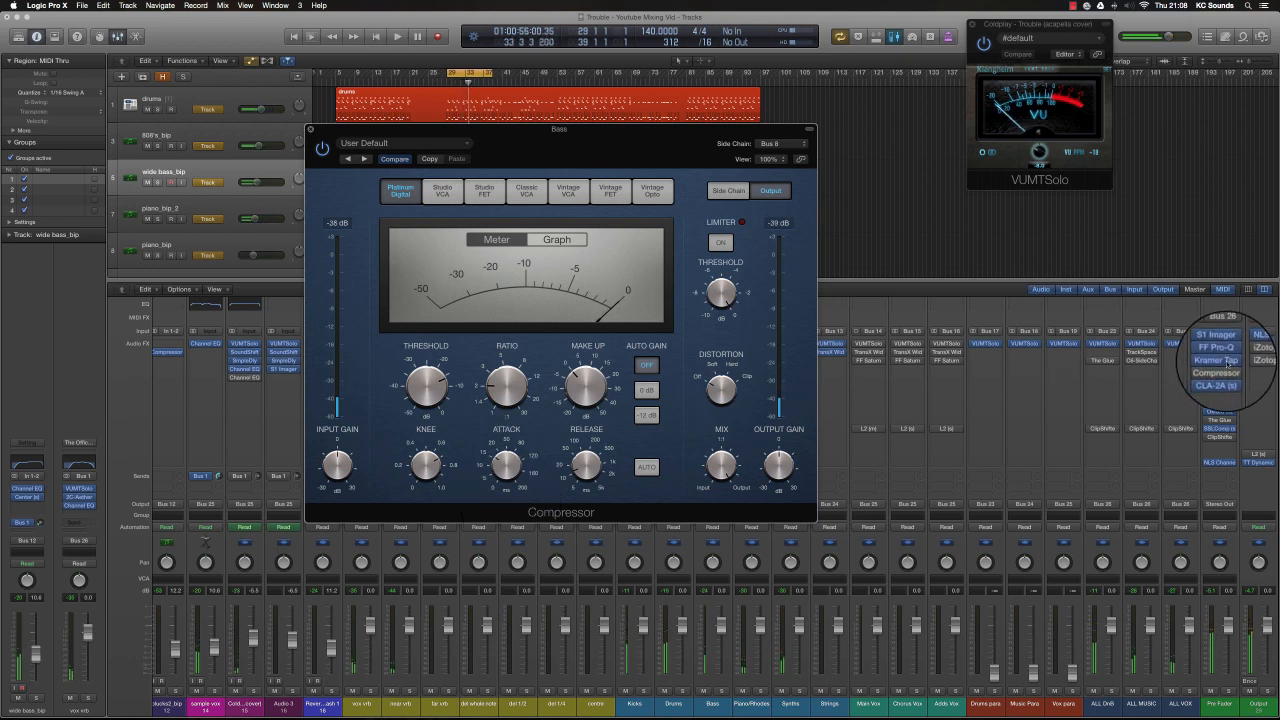
Step: Check the SSLComp bus compressor on the Pre Fader channel during playback and close it
{"action": "left_click", "coordinate": [1218, 428]}
{"action": "key", "text": "space"}
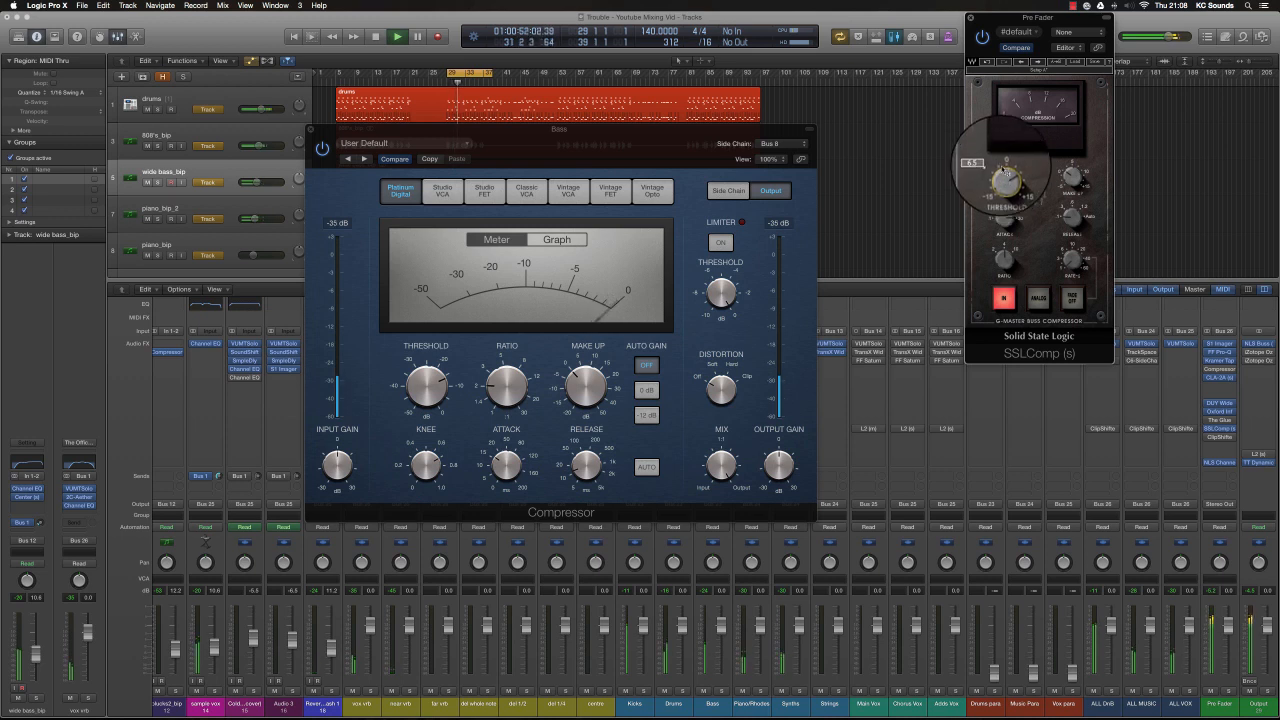
{"action": "left_click", "coordinate": [970, 19]}
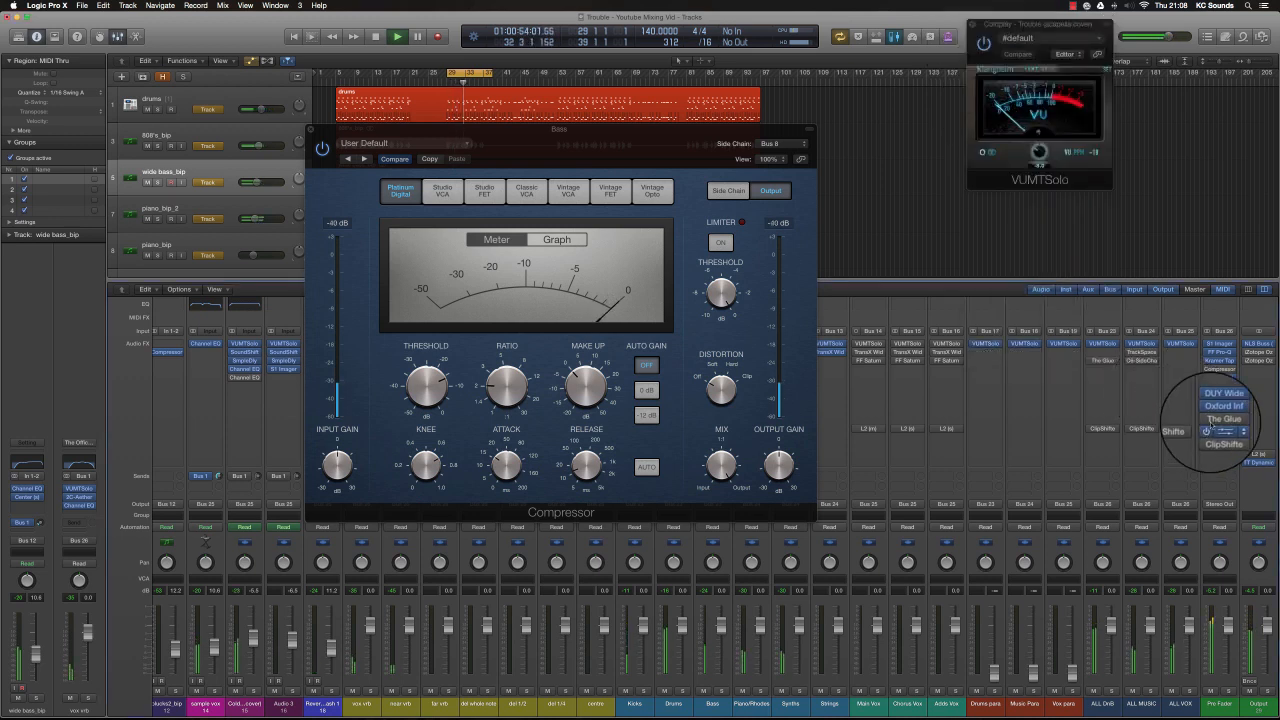
Step: Open the Pre Fader channel's FF Pro-Q and add low-mid bands at +0.45 dB near 249 Hz and -1.28 dB near 244 Hz
{"action": "left_click", "coordinate": [1219, 352]}
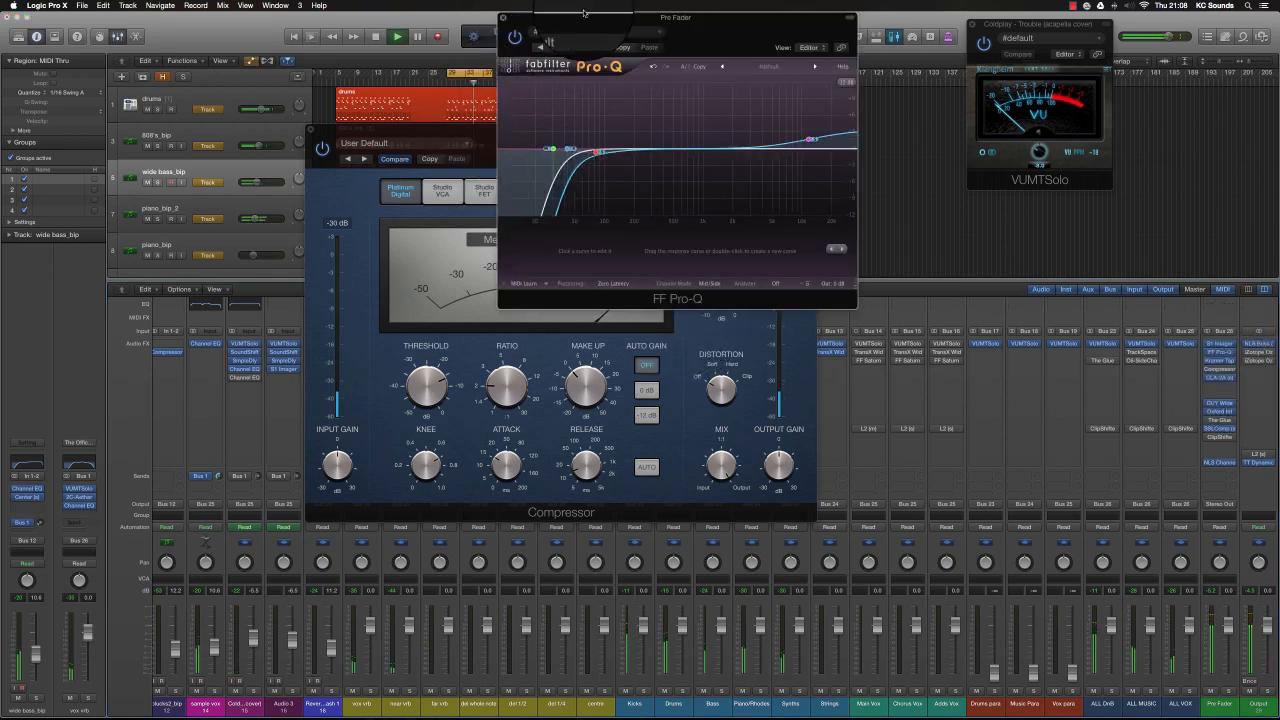
{"action": "scroll", "coordinate": [191, 463], "scroll_direction": "left", "scroll_amount": 10}
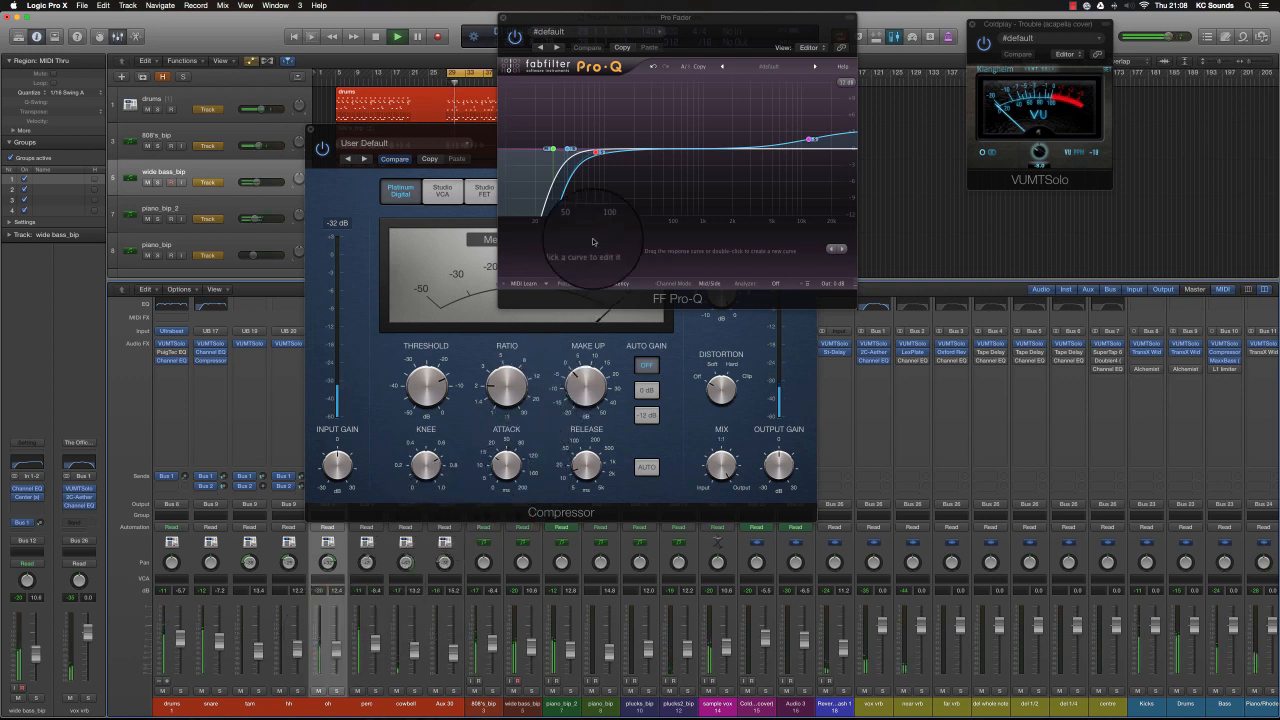
{"action": "mouse_move", "coordinate": [665, 152]}
{"action": "left_mouse_down"}
{"action": "mouse_move", "coordinate": [646, 119]}
{"action": "mouse_move", "coordinate": [643, 158]}
{"action": "mouse_move", "coordinate": [645, 126]}
{"action": "mouse_move", "coordinate": [645, 147]}
{"action": "left_mouse_up"}
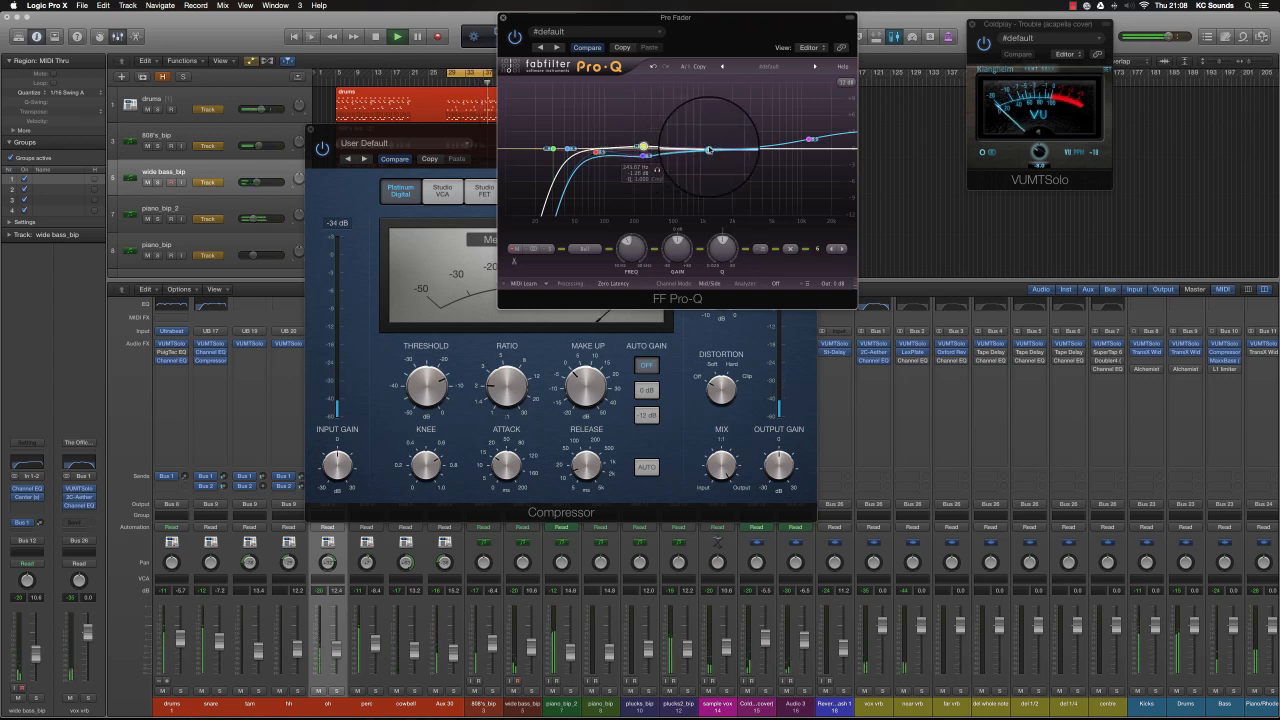
Step: Add an upper-mid boost of about +1.89 dB near 1484 Hz in Pro-Q and slightly lower the high shelf
{"action": "left_click_drag", "start_coordinate": [711, 149], "coordinate": [720, 142]}
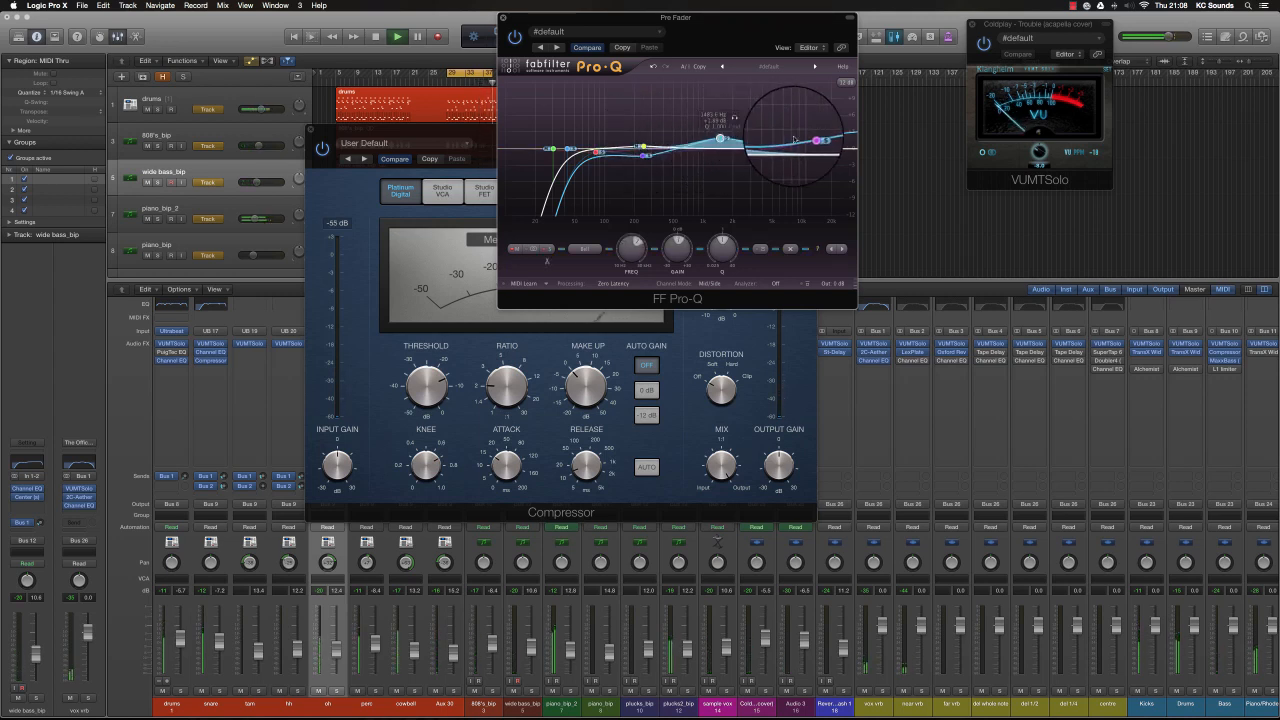
{"action": "left_click_drag", "start_coordinate": [809, 139], "coordinate": [807, 142]}
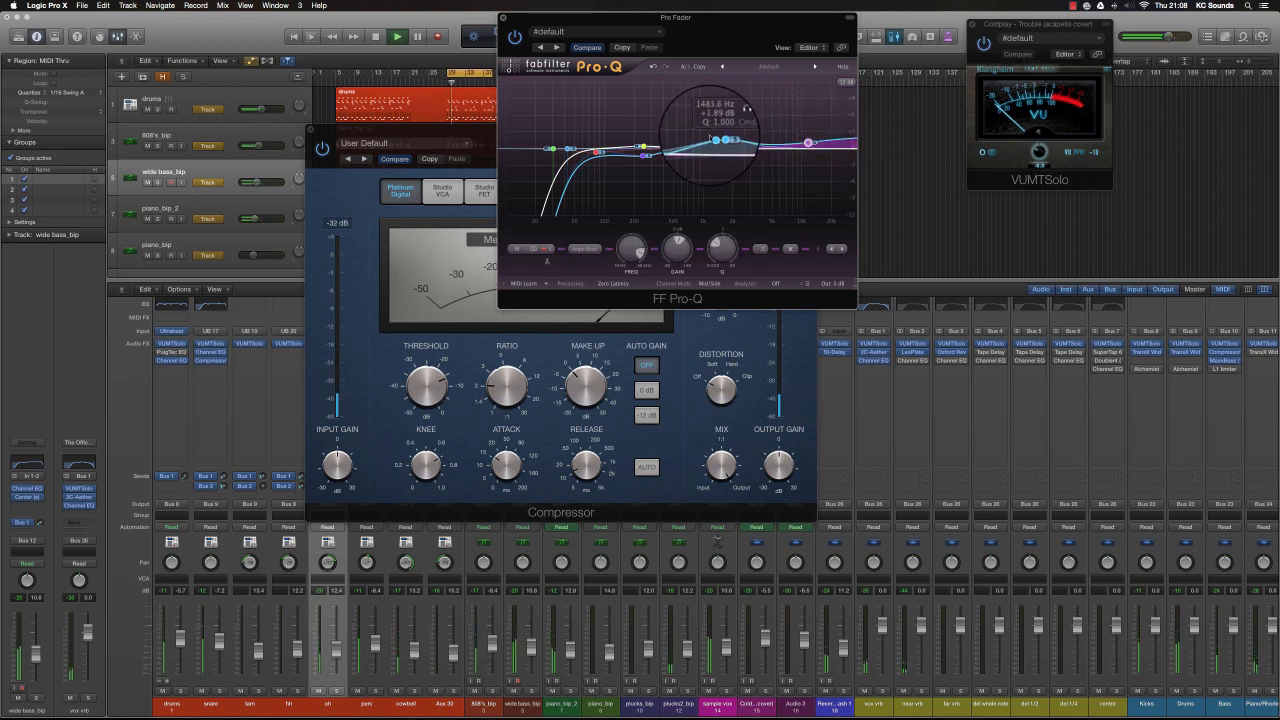
{"action": "left_click_drag", "start_coordinate": [702, 142], "coordinate": [702, 138]}
{"action": "scroll", "coordinate": [702, 138], "scroll_direction": "up", "scroll_amount": 5}
{"action": "left_click", "coordinate": [790, 249]}
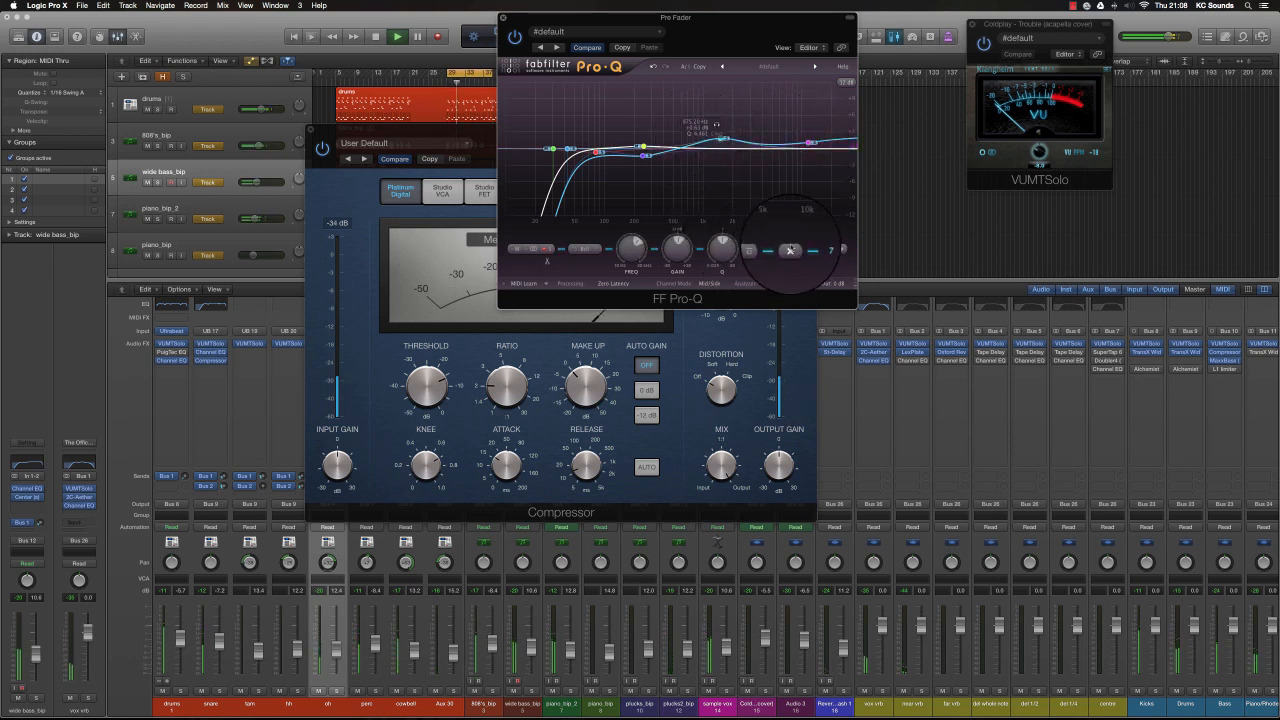
Step: Sweep the Pro-Q upper-mid band up to about 3239 Hz and settle it near 1573 Hz with a +0.43 dB boost
{"action": "left_click_drag", "start_coordinate": [731, 137], "coordinate": [748, 141]}
{"action": "left_click_drag", "start_coordinate": [744, 45], "coordinate": [737, 312]}
{"action": "mouse_move", "coordinate": [732, 409]}
{"action": "left_mouse_down"}
{"action": "mouse_move", "coordinate": [695, 406]}
{"action": "mouse_move", "coordinate": [741, 401]}
{"action": "mouse_move", "coordinate": [744, 418]}
{"action": "left_mouse_up"}
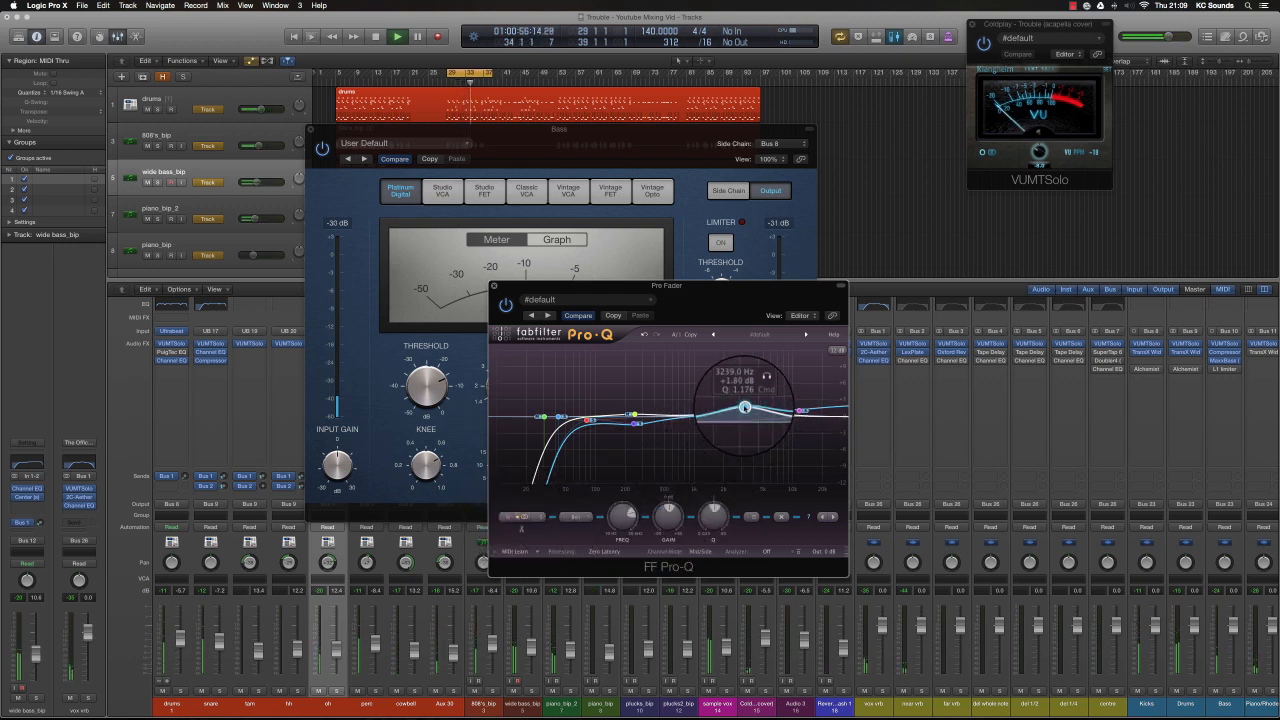
{"action": "left_click_drag", "start_coordinate": [738, 395], "coordinate": [714, 413]}
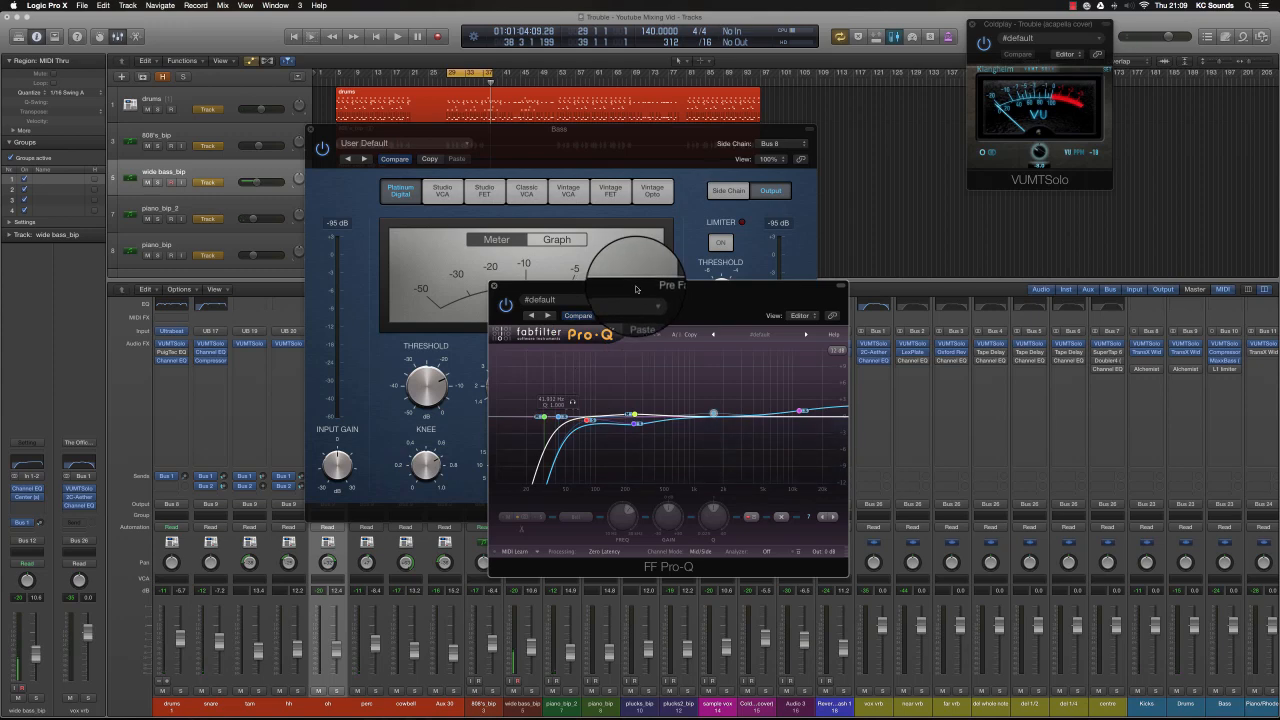
{"action": "left_click_drag", "start_coordinate": [636, 289], "coordinate": [553, 280]}
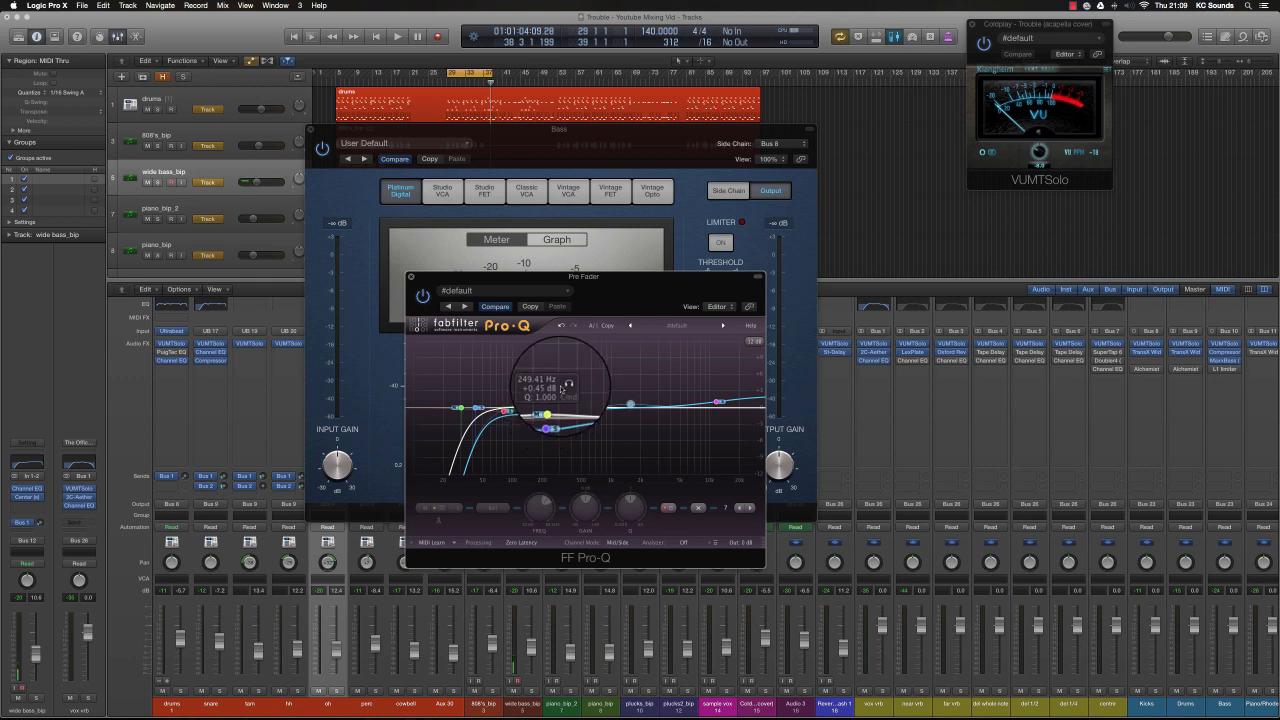
Step: Audition the 249 Hz Pro-Q band in solo, retune it to about 252 Hz with a slight cut, and close both plug-in windows
{"action": "left_click", "coordinate": [567, 388]}
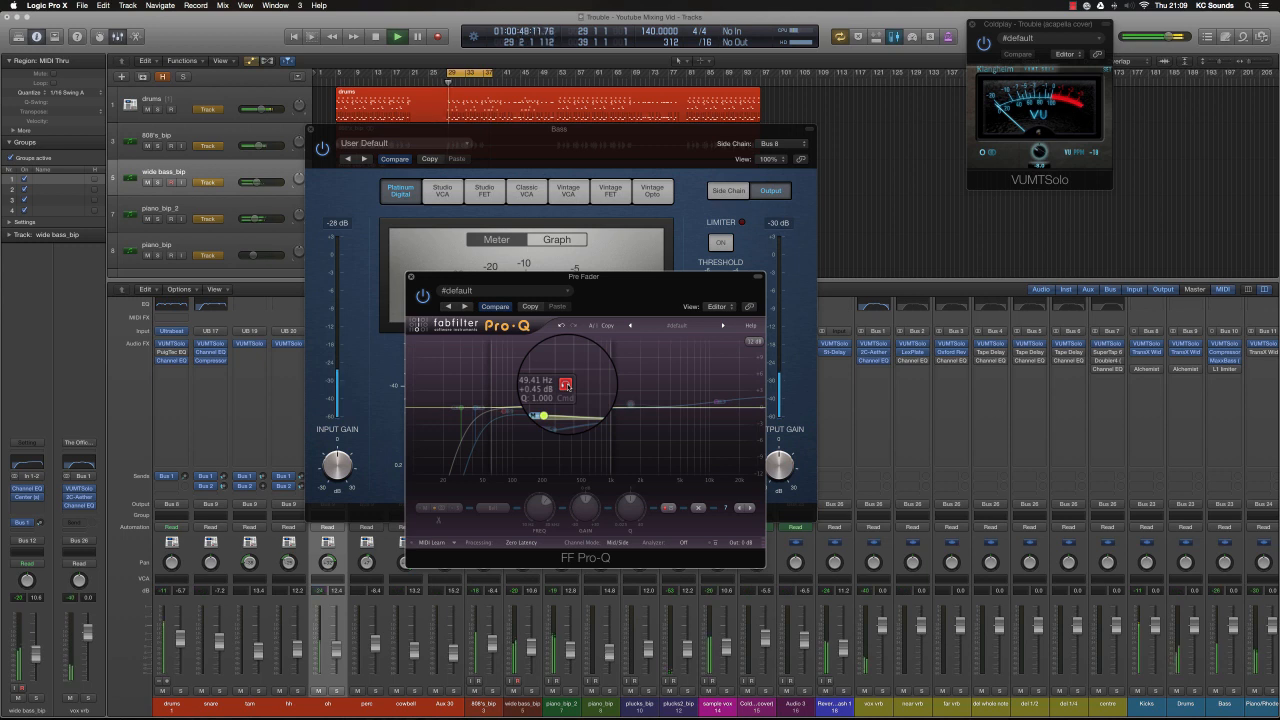
{"action": "key", "text": "space"}
{"action": "left_click_drag", "start_coordinate": [552, 407], "coordinate": [552, 413]}
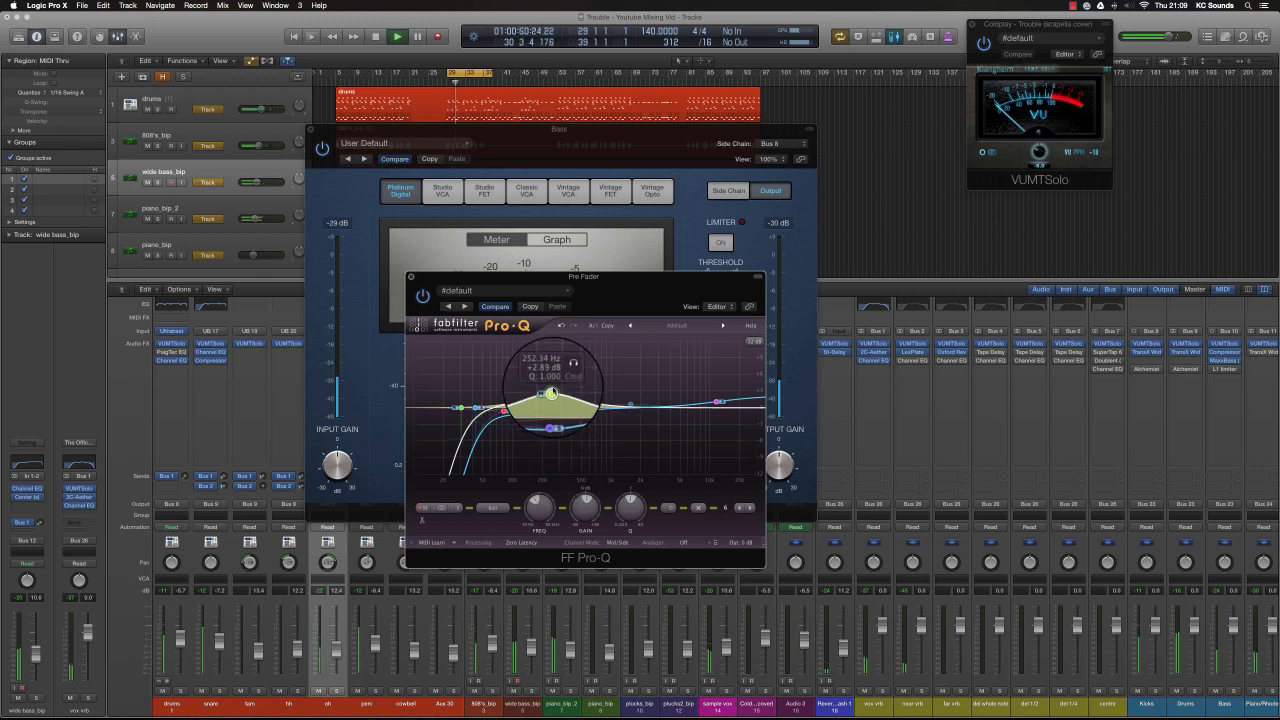
{"action": "left_click_drag", "start_coordinate": [552, 377], "coordinate": [553, 433]}
{"action": "key", "text": "space"}
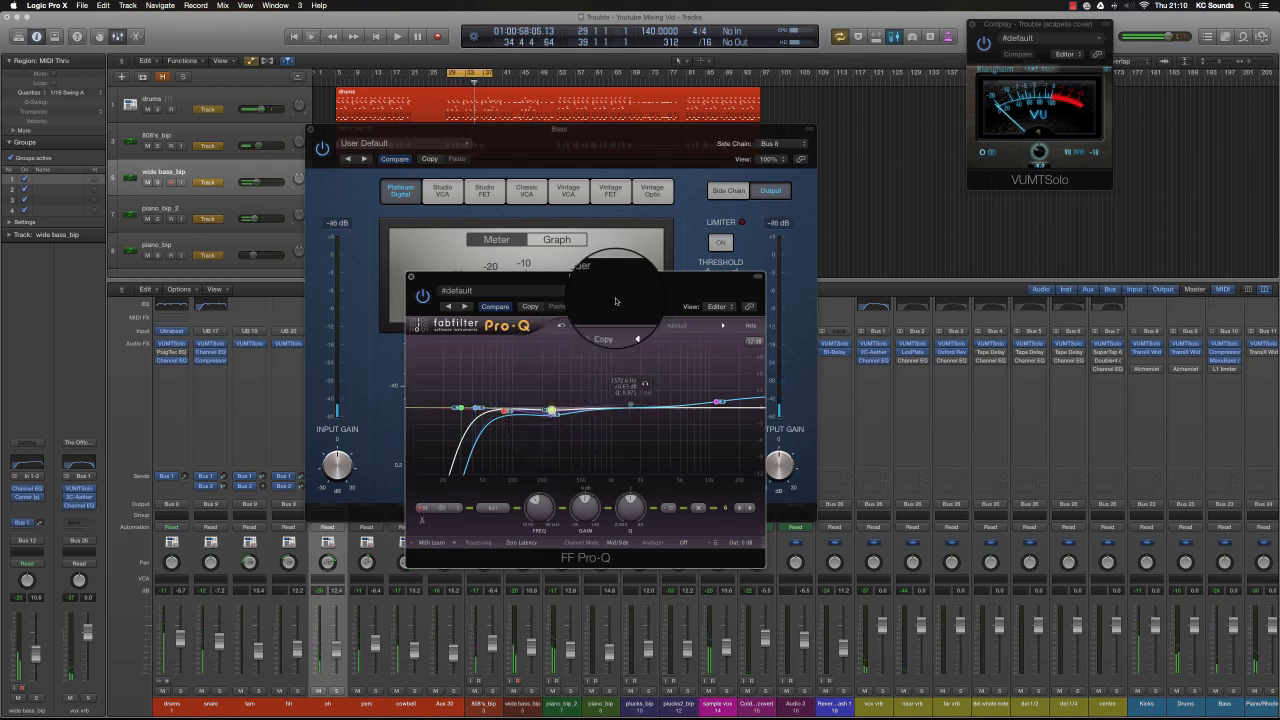
{"action": "left_click", "coordinate": [410, 277]}
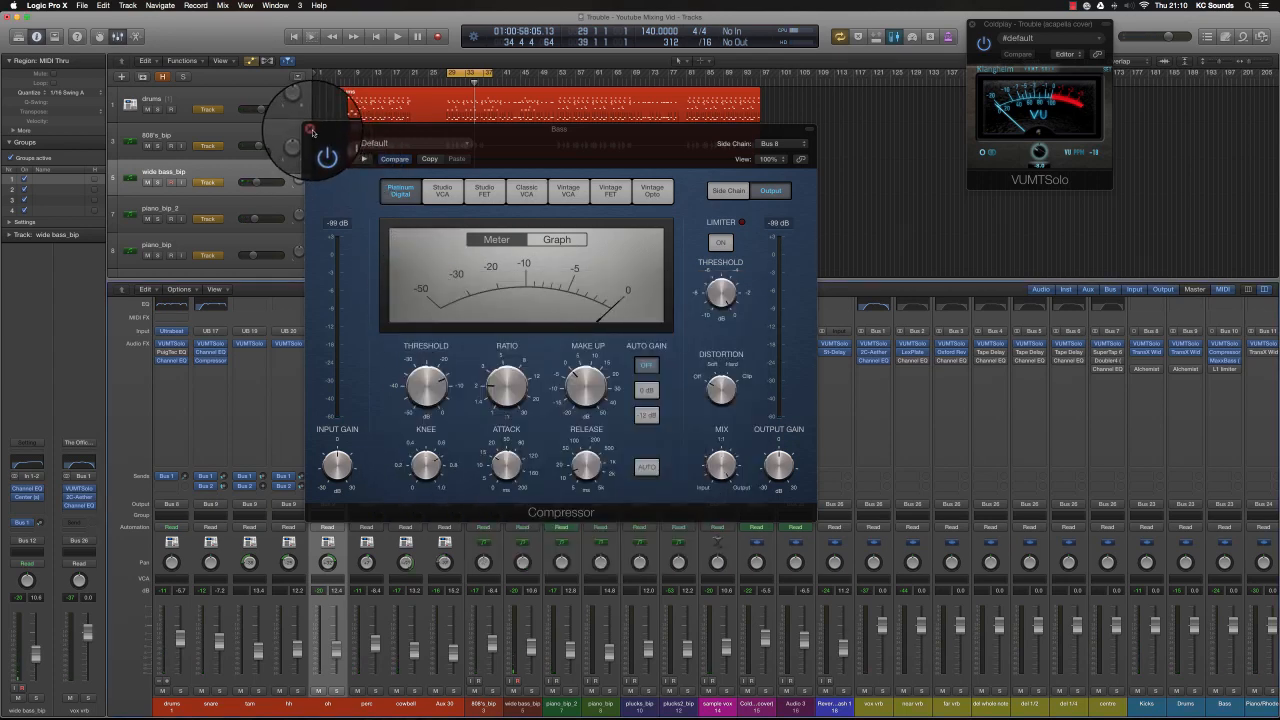
{"action": "left_click", "coordinate": [310, 130]}
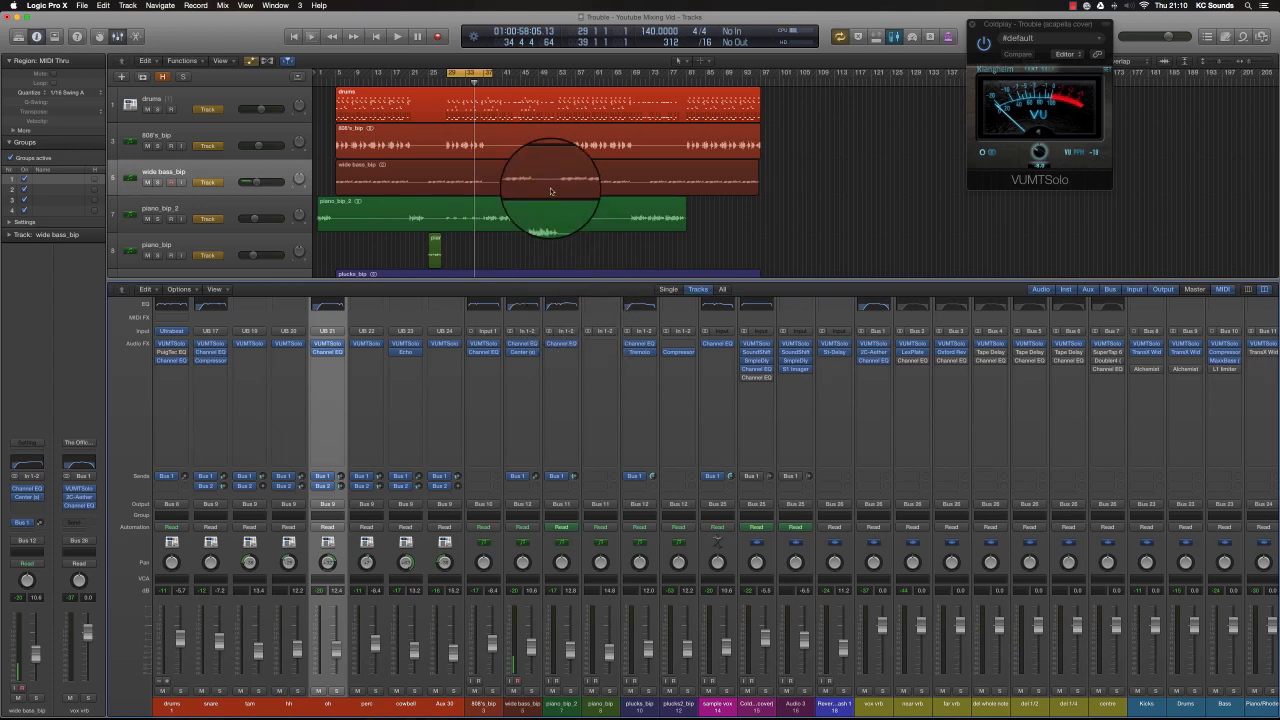
Step: Extend the end of the cycle range to bar 41
{"action": "key", "text": "super+Right"}
{"action": "key", "text": "super+Right"}
{"action": "key", "text": "super+Right"}
{"action": "key", "text": "super+Right"}
{"action": "key", "text": "super+Right"}
{"action": "key", "text": "super+Right"}
{"action": "key", "text": "super+Right"}
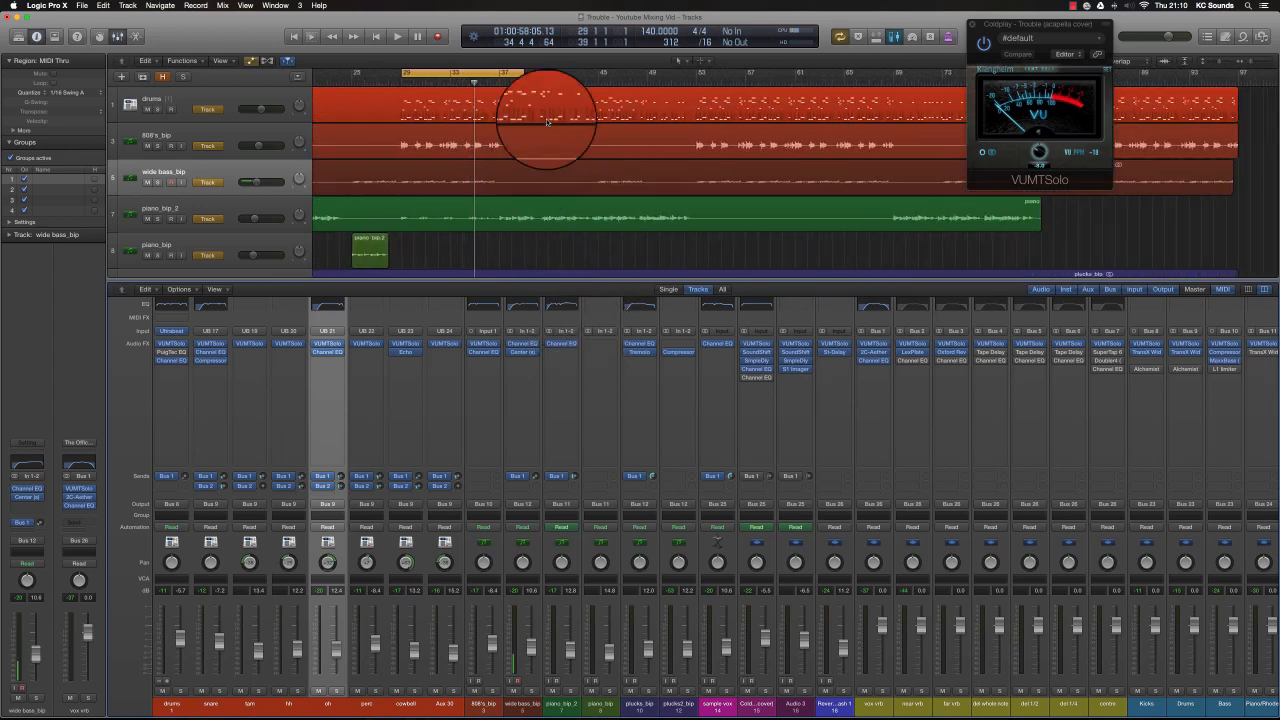
{"action": "left_click_drag", "start_coordinate": [520, 73], "coordinate": [547, 73]}
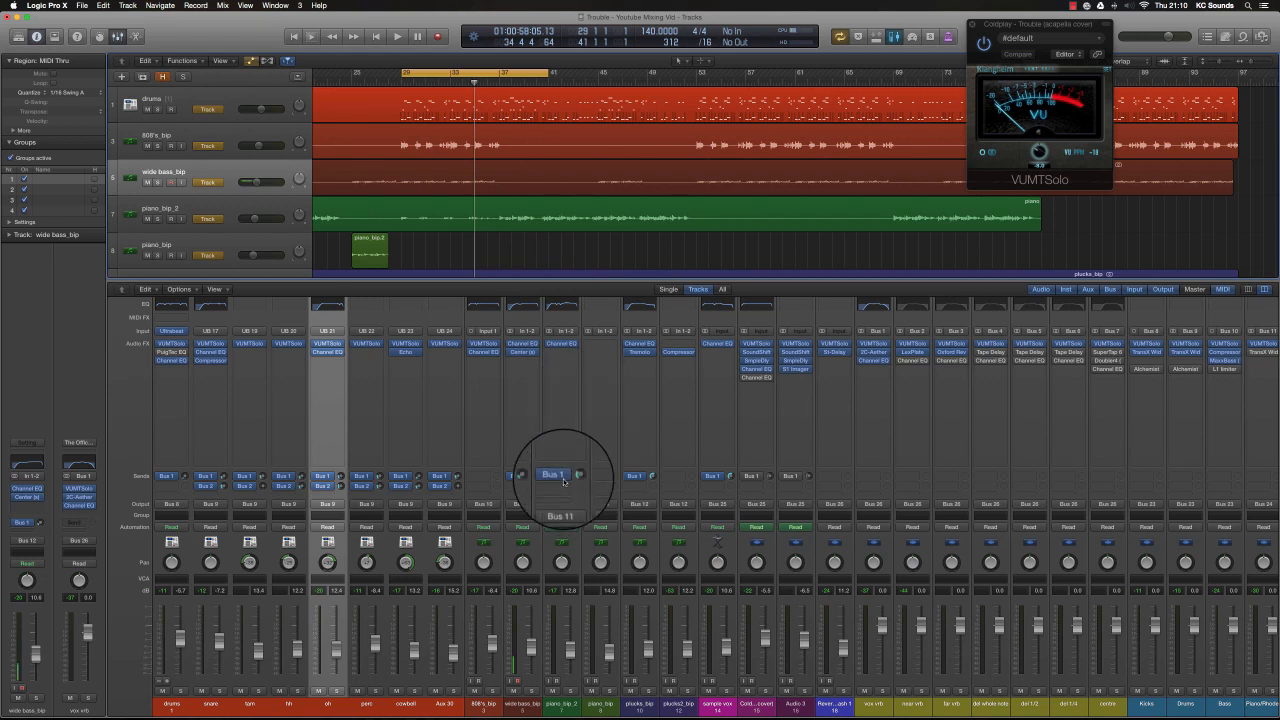
Step: Raise the snare channel's level to -6.6 dB during playback and select the Coldplay - Trouble acapella channel
{"action": "key", "text": "space"}
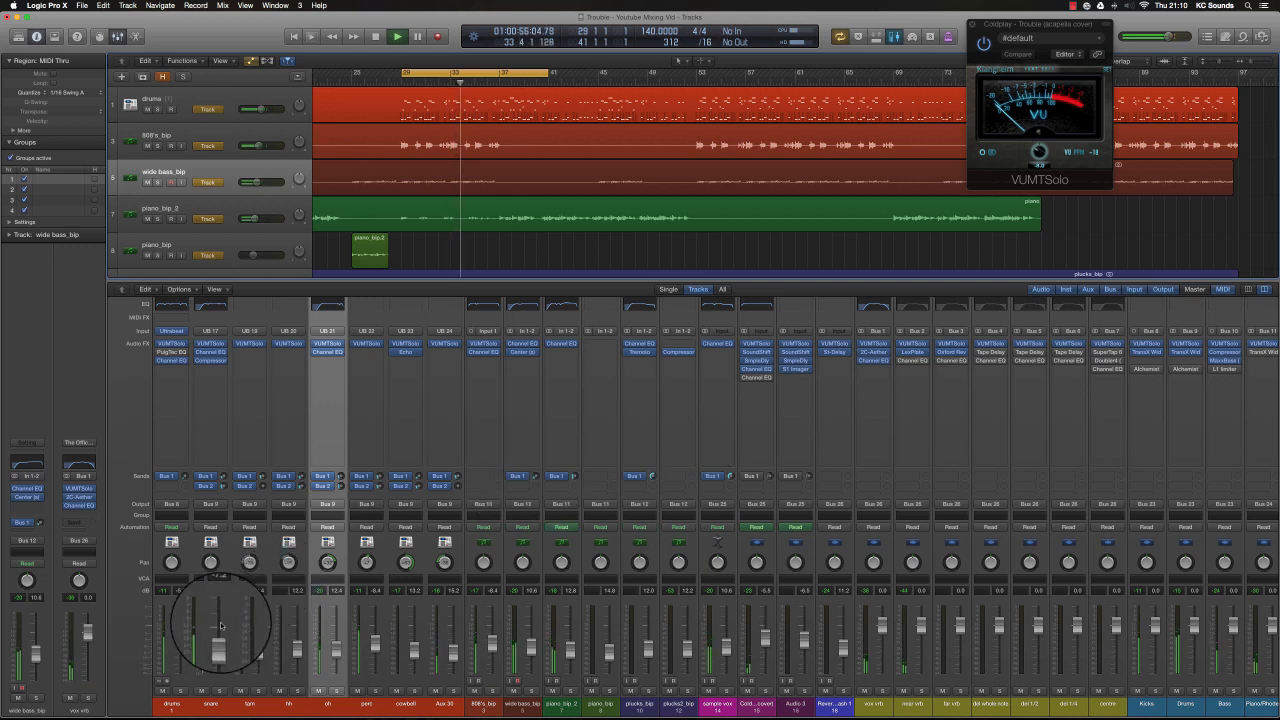
{"action": "left_click_drag", "start_coordinate": [221, 628], "coordinate": [223, 603]}
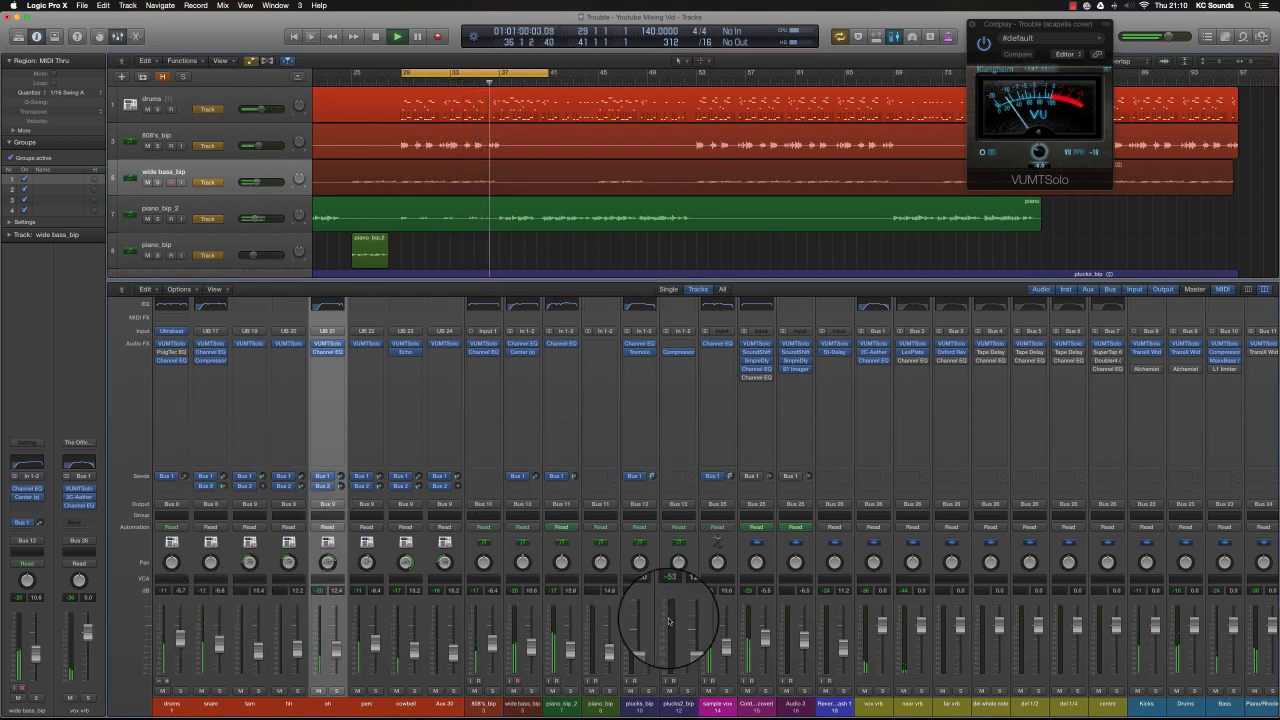
{"action": "left_click", "coordinate": [762, 688]}
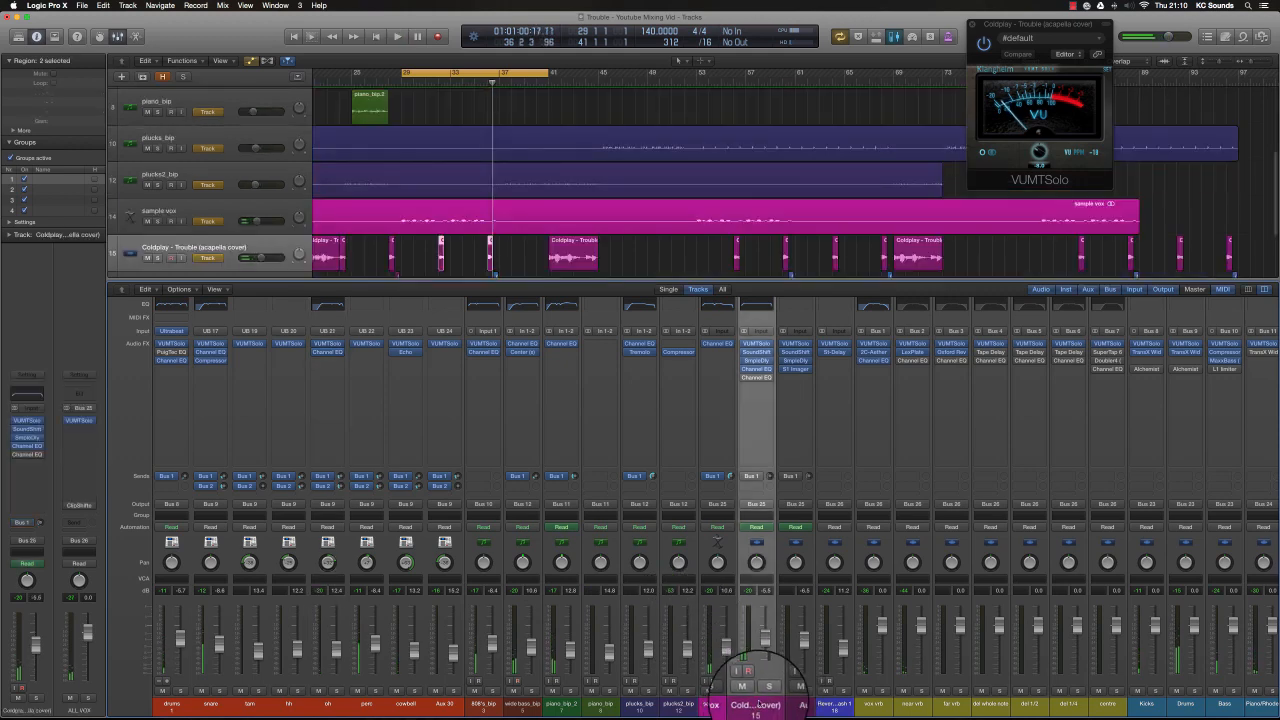
Step: Solo the Coldplay - Trouble acapella channel, fit the cycle range to its short region at bar 32, and loop it in playback
{"action": "key", "text": "space"}
{"action": "left_click", "coordinate": [765, 690]}
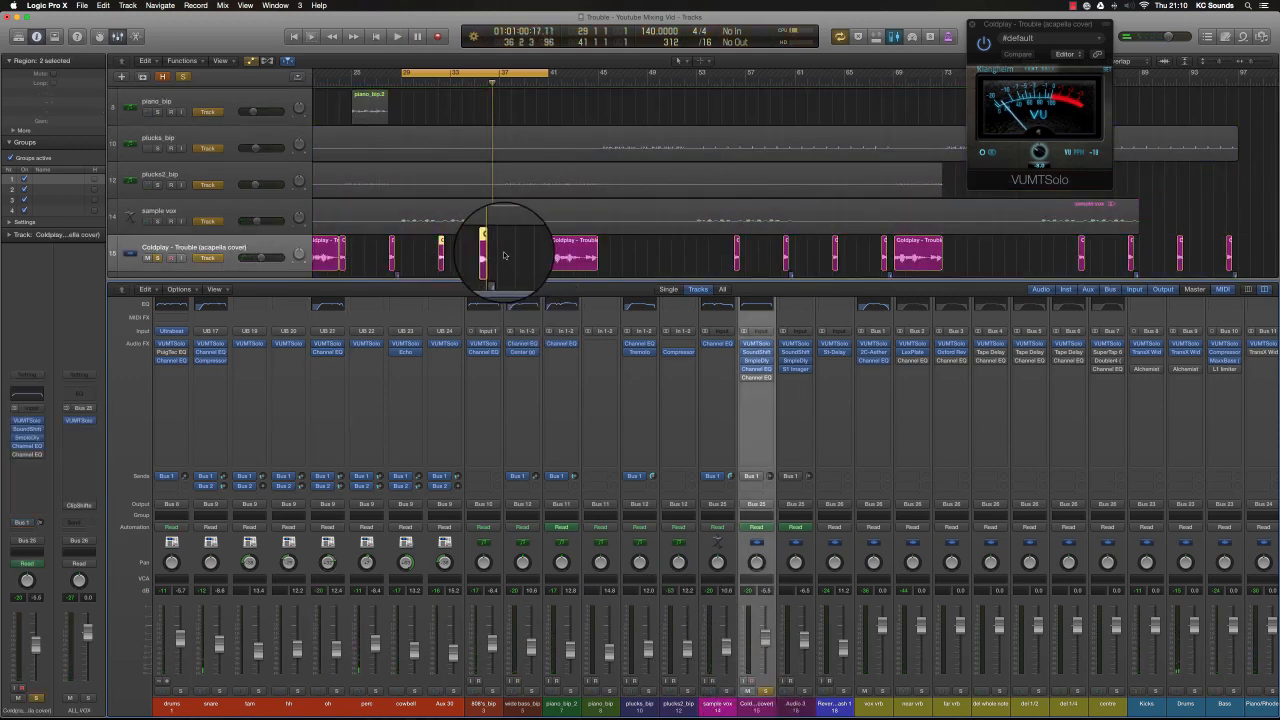
{"action": "left_click", "coordinate": [446, 120]}
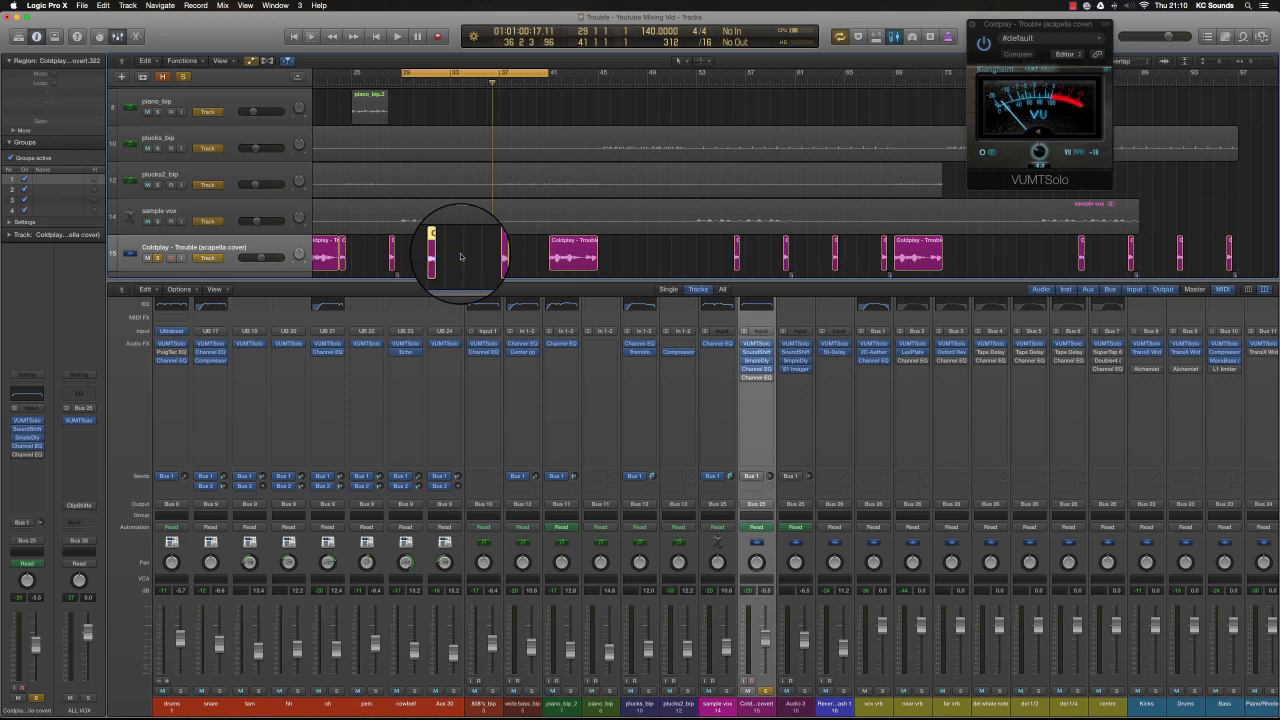
{"action": "key", "text": "super+u"}
{"action": "key", "text": "space"}
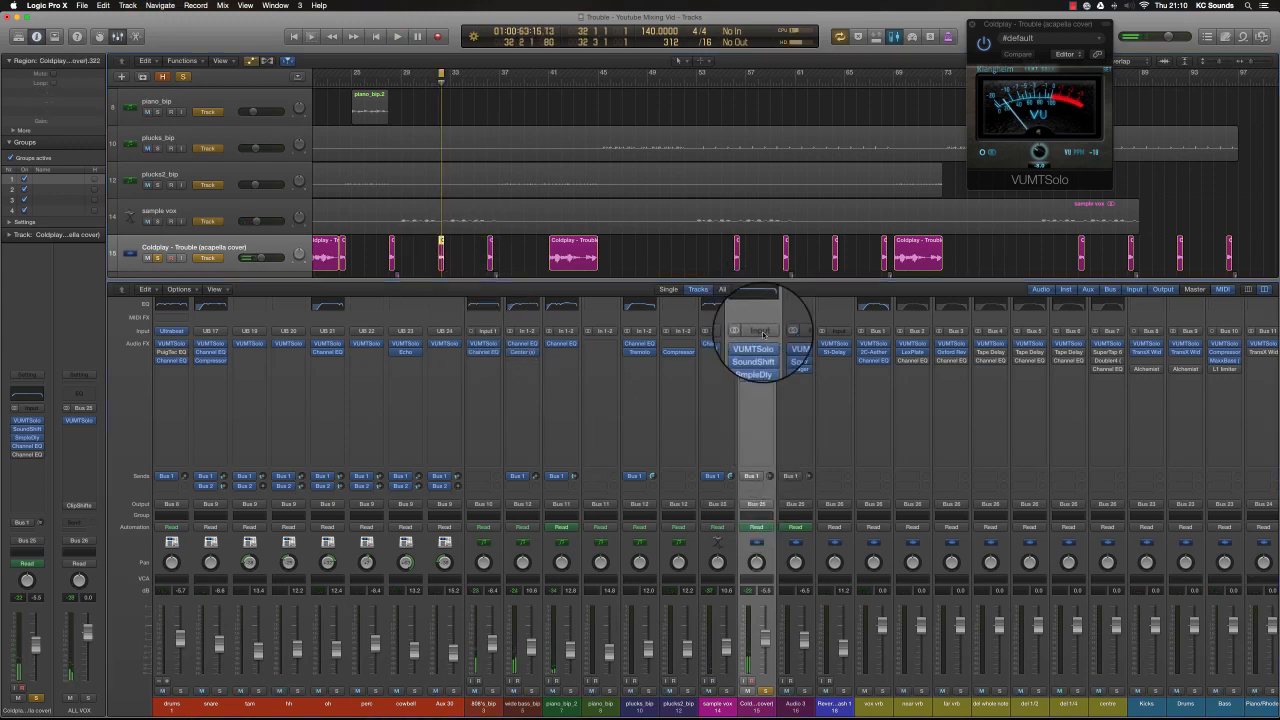
Step: In the acapella's Channel EQ, cut the 500 Hz band by 10.5 dB and widen its Q to 0.23
{"action": "left_click", "coordinate": [757, 303]}
{"action": "left_click_drag", "start_coordinate": [274, 177], "coordinate": [270, 209]}
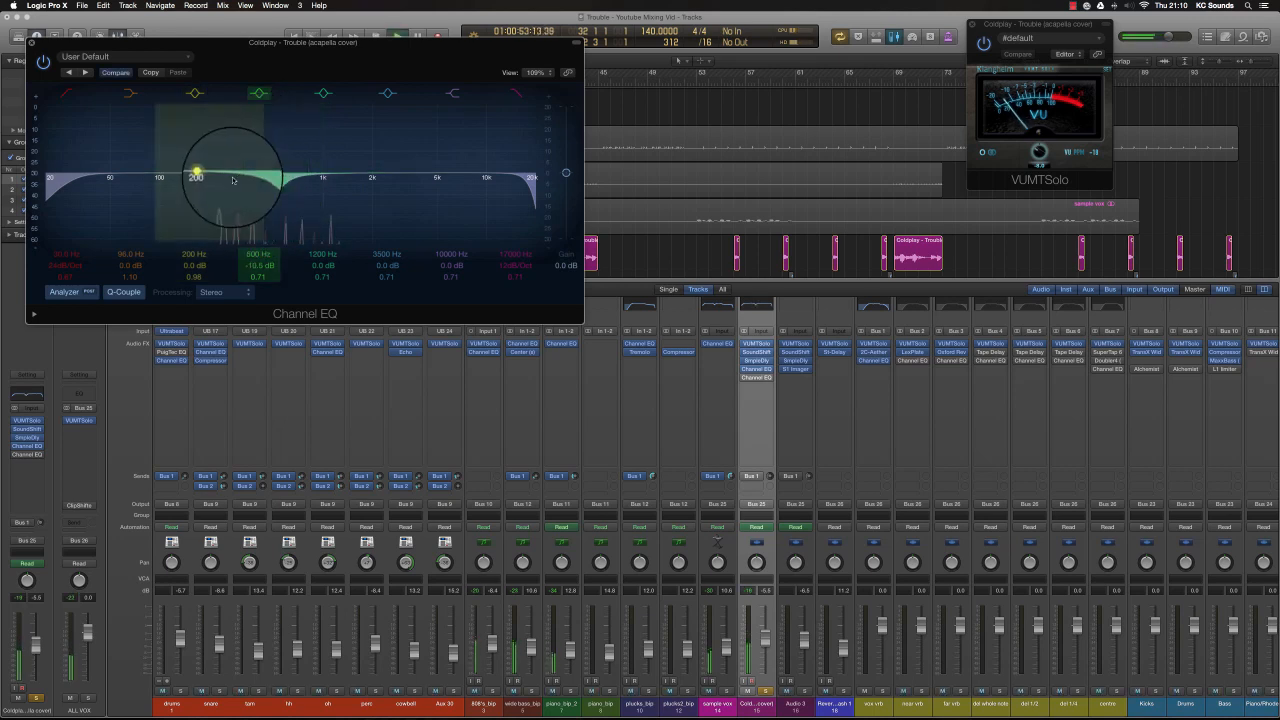
{"action": "left_click_drag", "start_coordinate": [306, 197], "coordinate": [319, 197]}
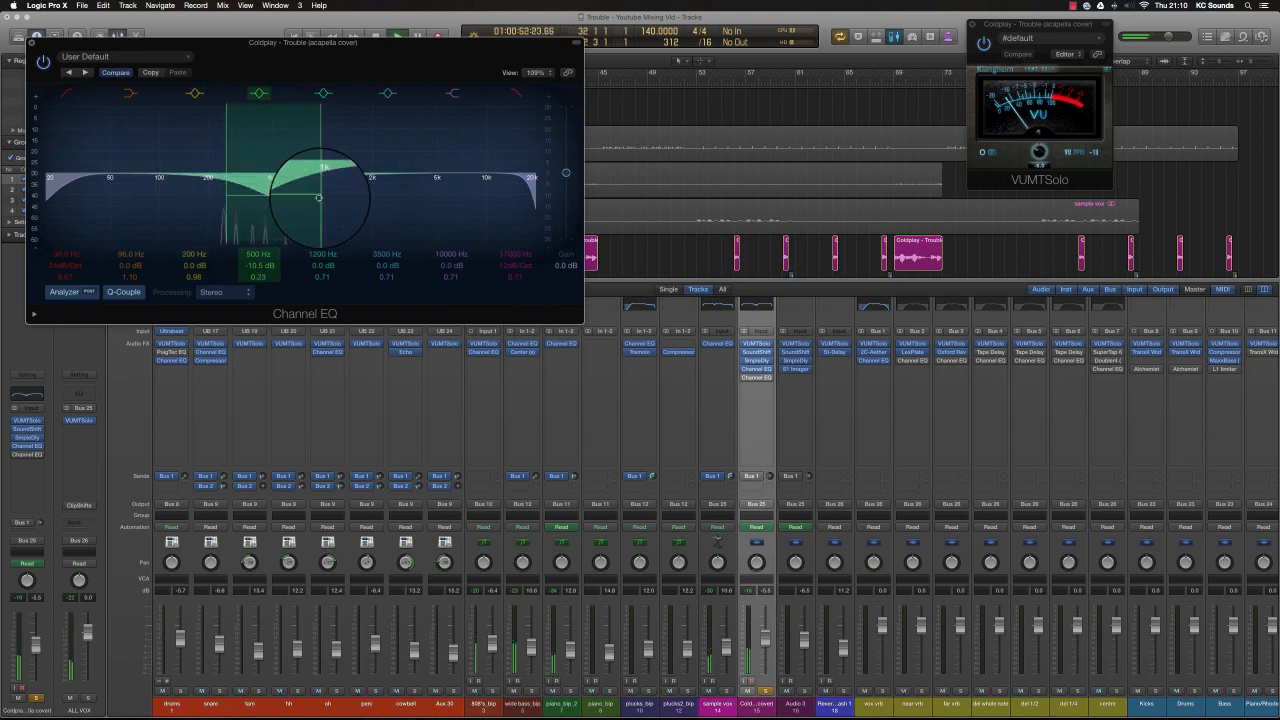
Step: Unsolo the acapella, move its EQ window clear of the arrangement, and play the full mix with the cycle widened to about bars 29–34
{"action": "left_click", "coordinate": [764, 690]}
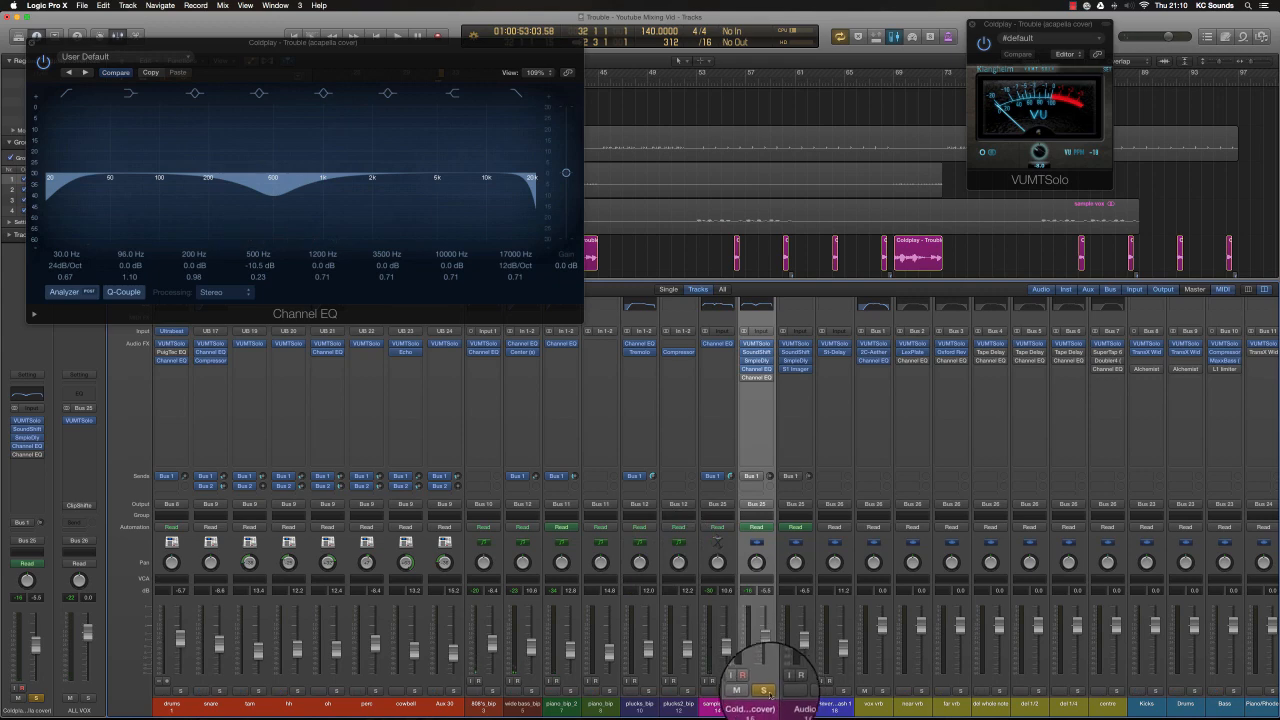
{"action": "left_click", "coordinate": [769, 693]}
{"action": "left_click_drag", "start_coordinate": [158, 43], "coordinate": [668, 344]}
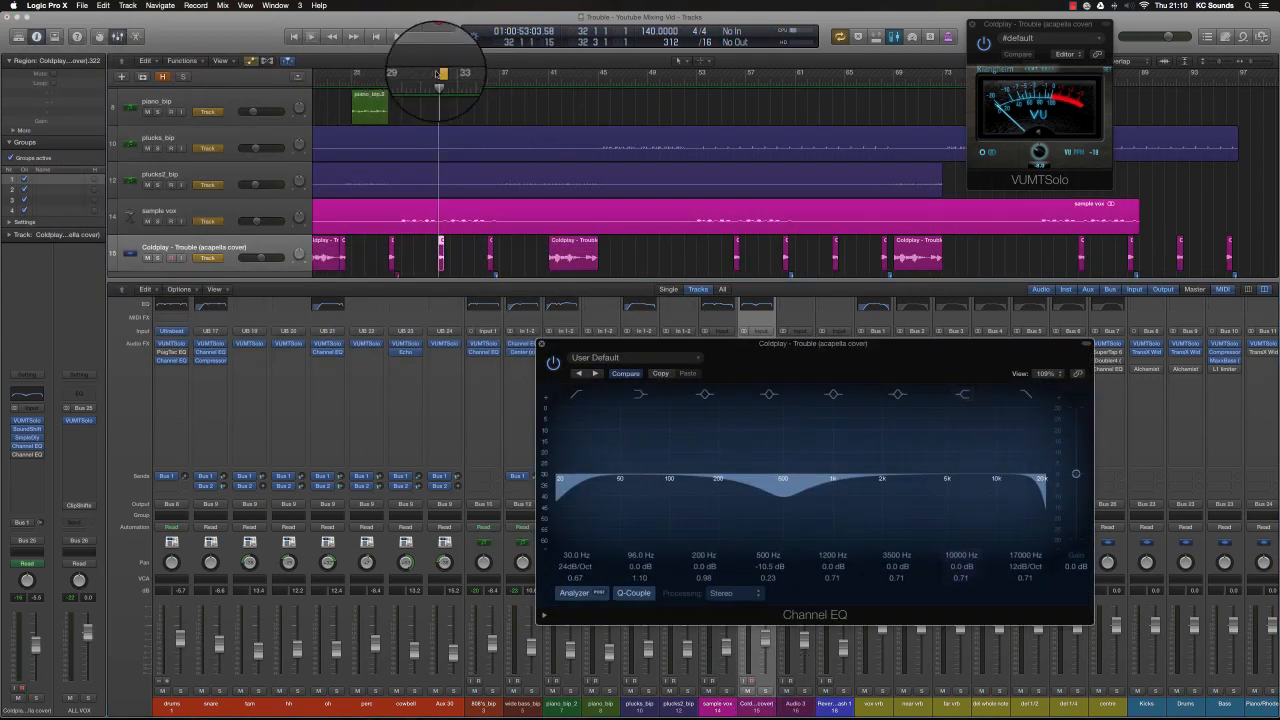
{"action": "left_click_drag", "start_coordinate": [439, 75], "coordinate": [467, 84]}
{"action": "key", "text": "space"}
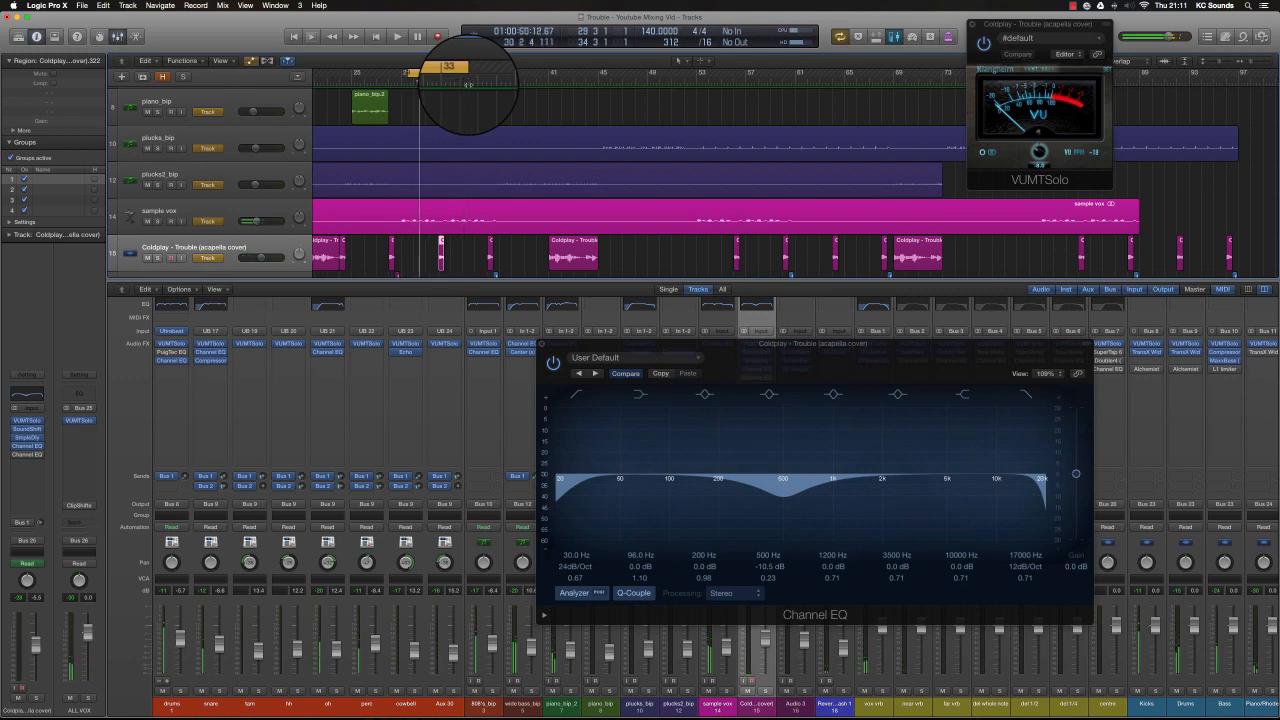
Step: Extend the cycle range to span the whole arrangement and fit all the tracks in view
{"action": "key", "text": "super+Left"}
{"action": "key", "text": "super+Left"}
{"action": "key", "text": "super+Left"}
{"action": "key", "text": "super+Left"}
{"action": "key", "text": "super+Left"}
{"action": "key", "text": "super+Up"}
{"action": "key", "text": "super+Up"}
{"action": "key", "text": "super+Up"}
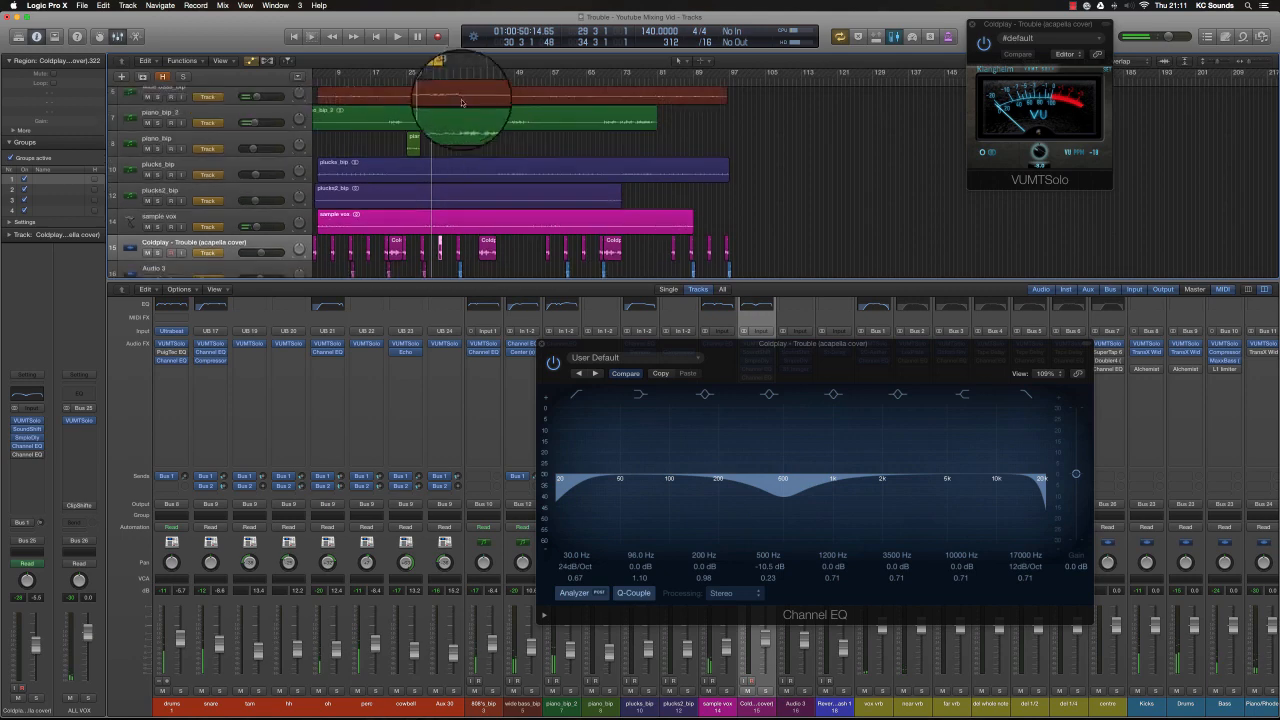
{"action": "left_click_drag", "start_coordinate": [435, 74], "coordinate": [608, 167]}
{"action": "key", "text": "super+Left"}
{"action": "key", "text": "super+Left"}
{"action": "key", "text": "super+Up"}
{"action": "key", "text": "super+Up"}
{"action": "key", "text": "super+Right"}
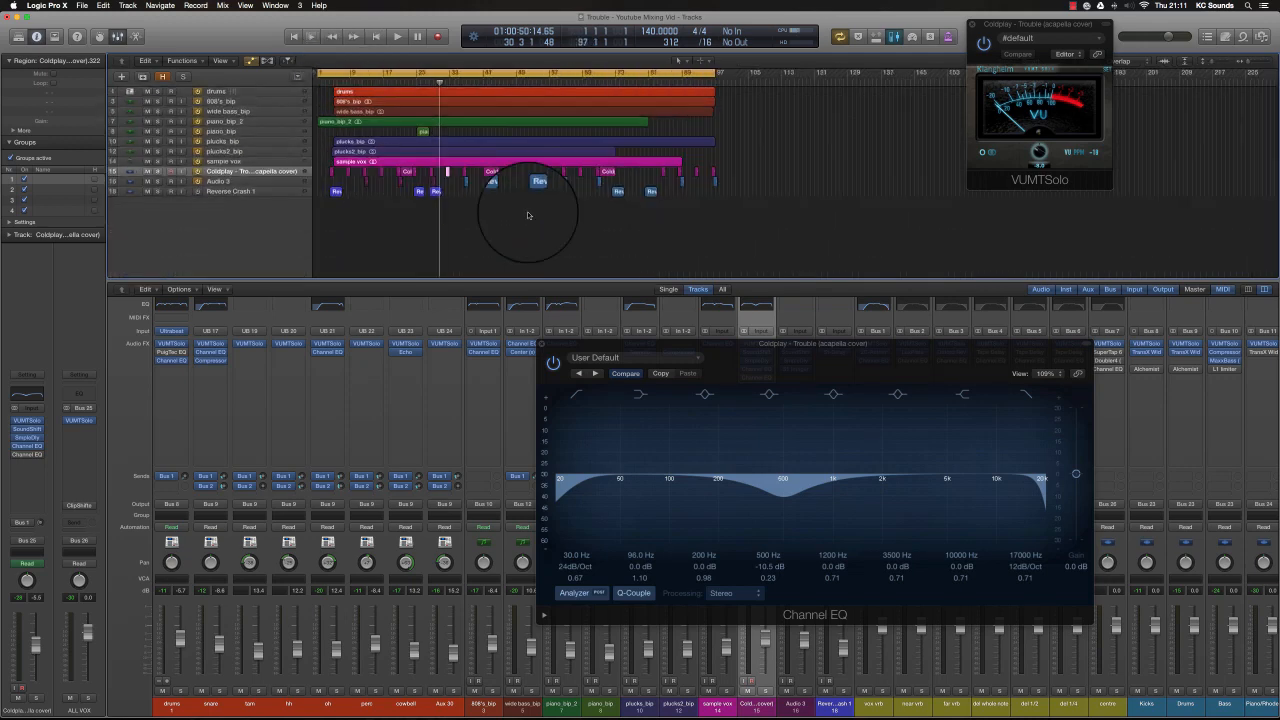